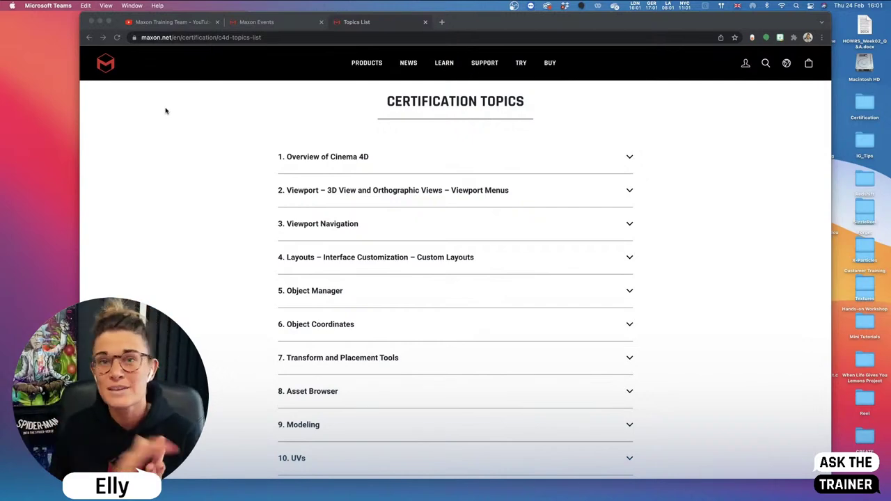
Switch Chrome to the 'Maxon Training Team - YouTube' tab.
click(159, 21)
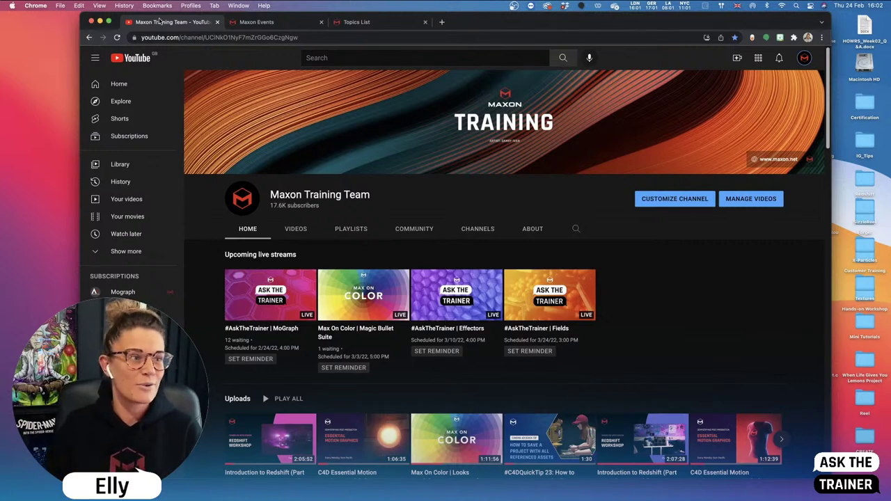
Scroll through the channel's upload rows, then switch to the Maxon Events tab.
scroll(209, 166, down, 3)
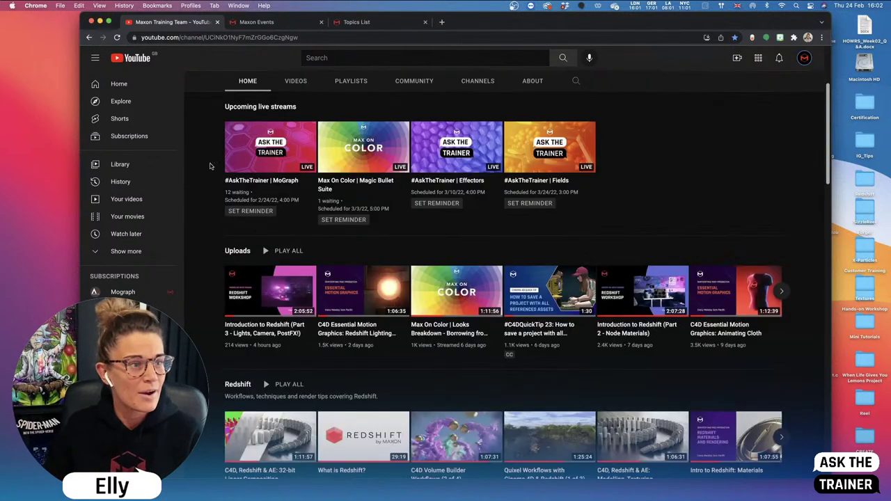
scroll(311, 211, down, 3)
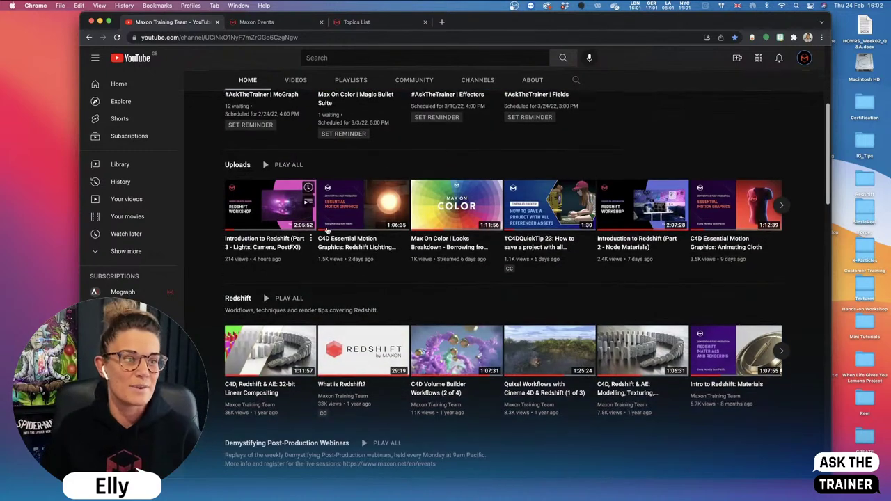
scroll(350, 170, down, 1)
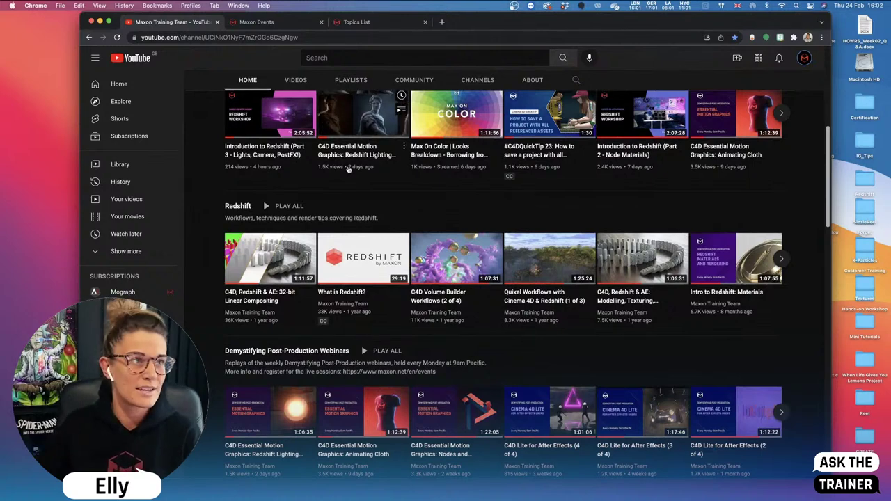
click(262, 23)
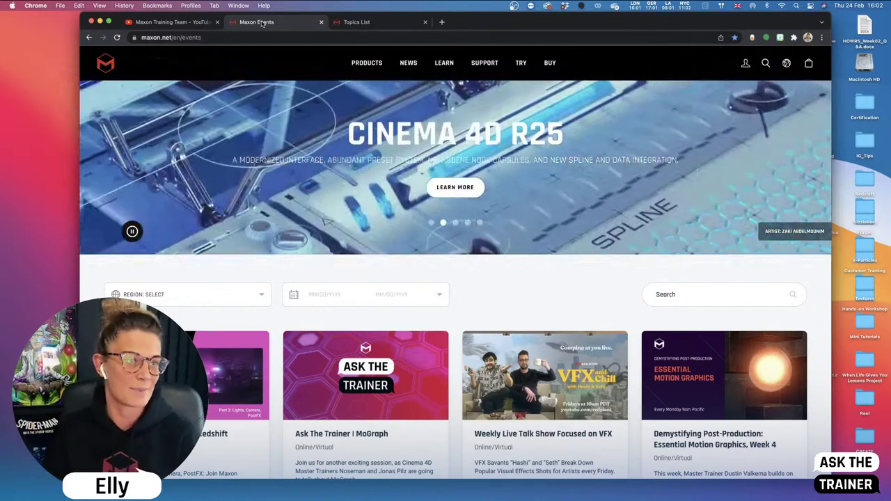
scroll(365, 73, down, 5)
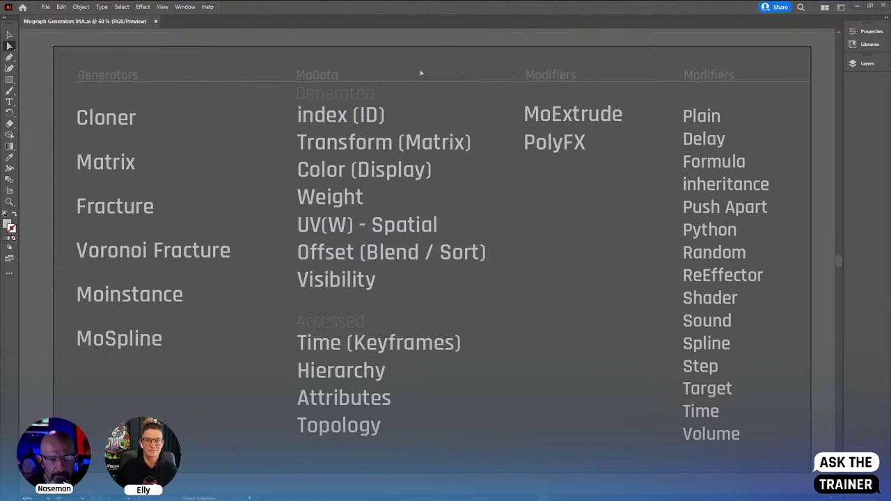
drag(126, 83, 167, 296)
click(279, 183)
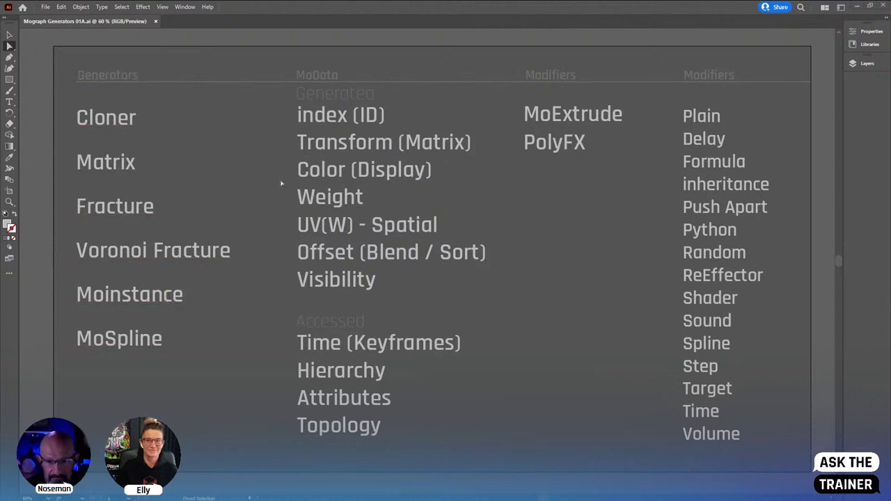
drag(255, 289, 299, 114)
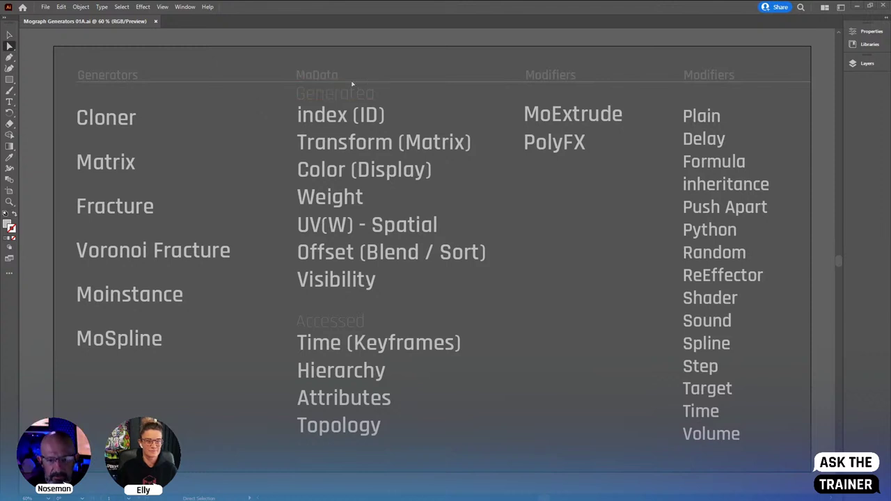
drag(342, 82, 319, 82)
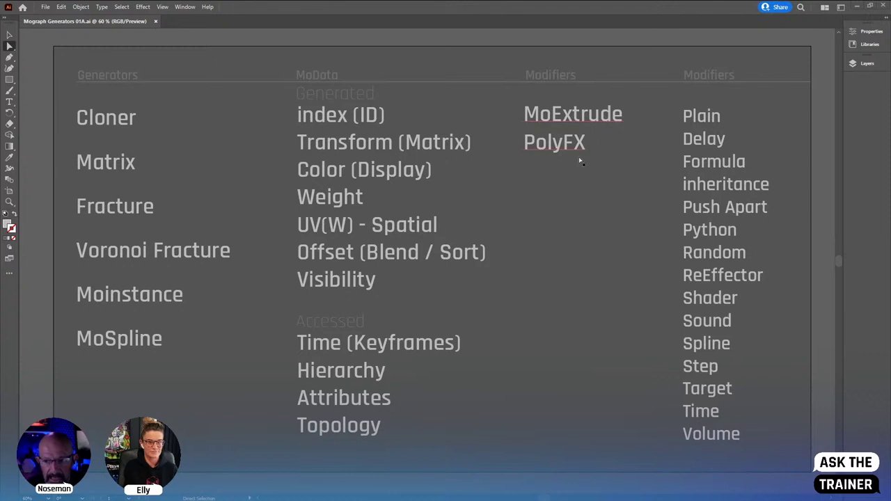
Rename the Modifiers heading to 'Effector', delete the stray placeholder, save, and deselect the MoData text.
double_click(701, 79)
double_click(701, 78)
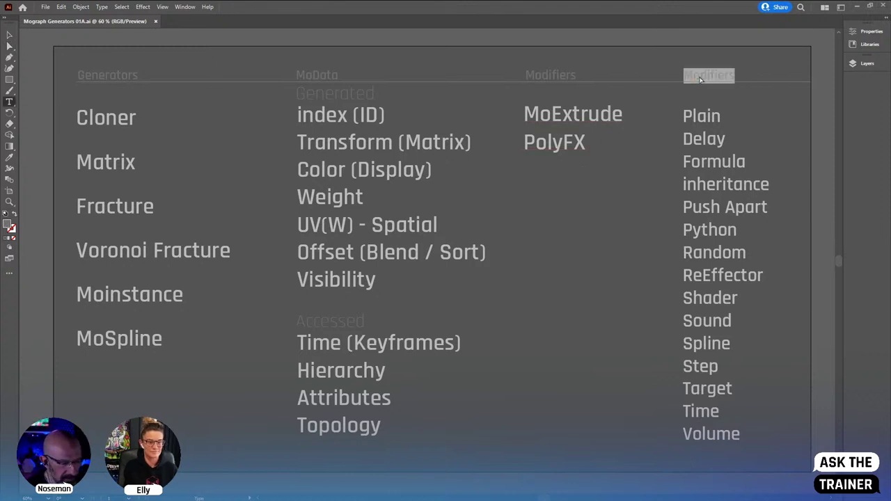
text(E)
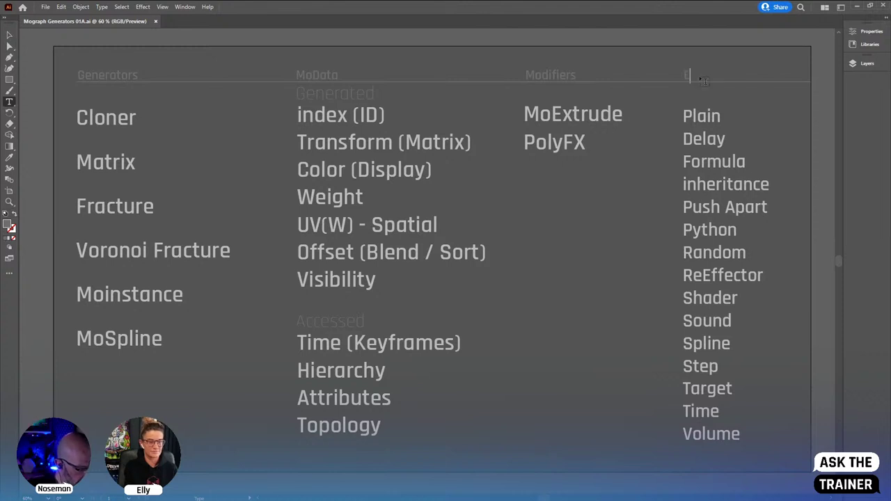
text(ffector)
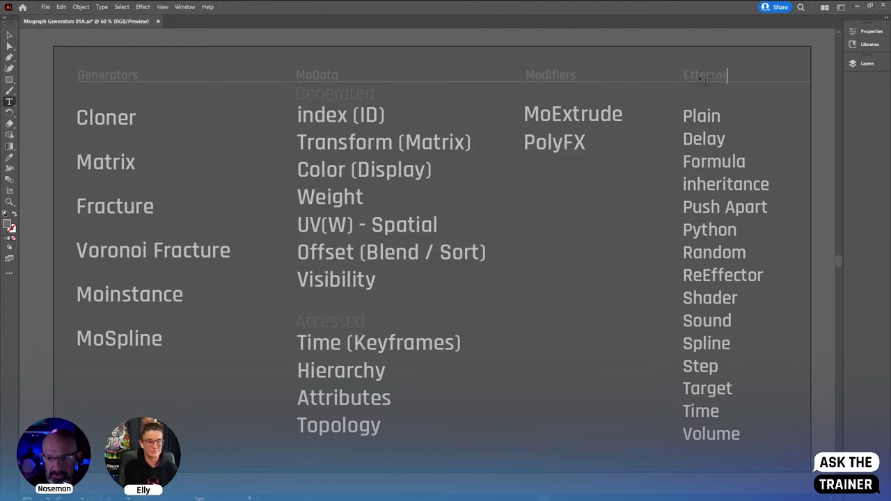
click(673, 41)
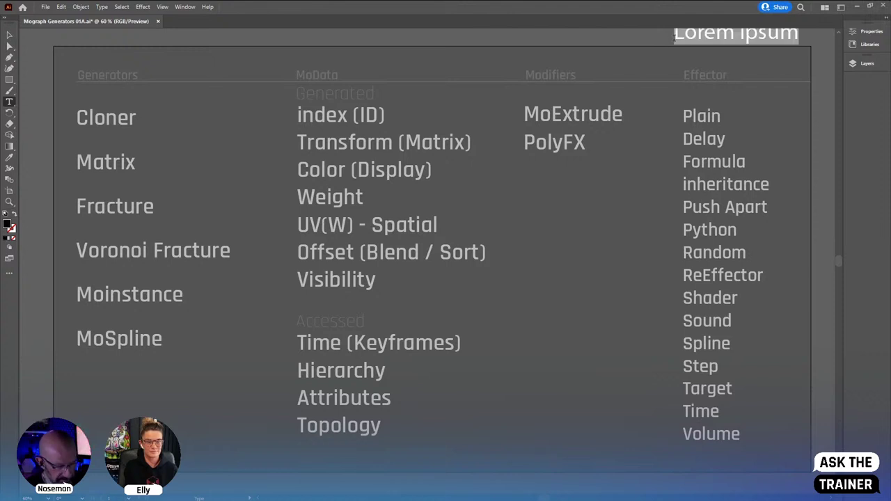
key(BackSpace)
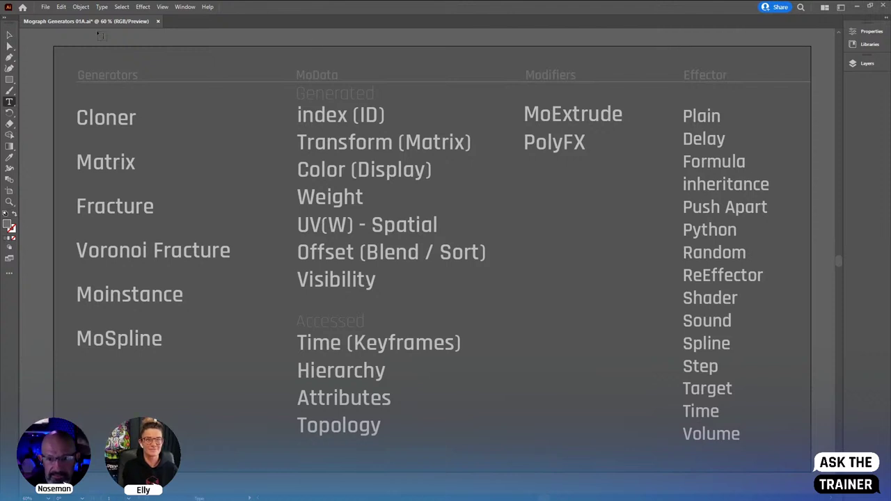
key(Escape)
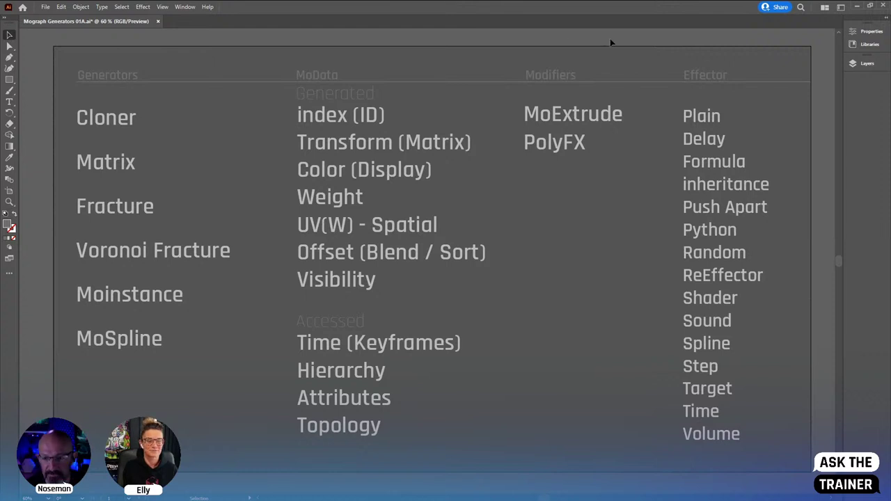
key(ctrl+s)
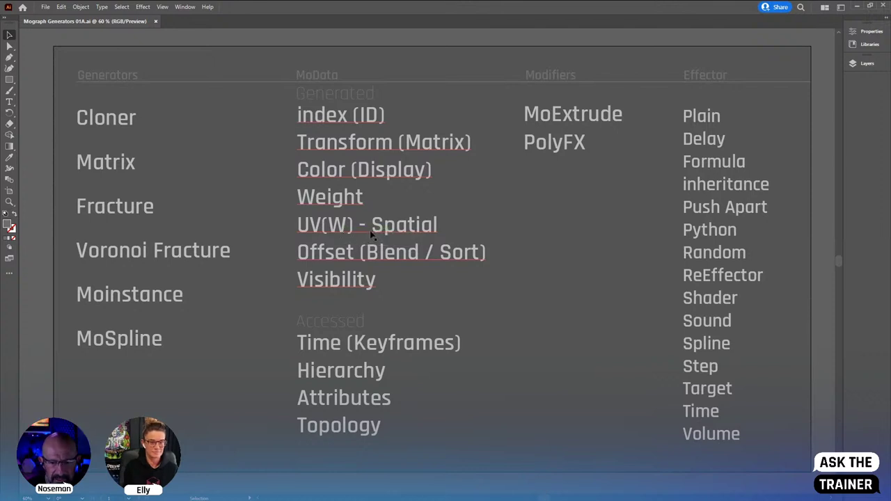
click(246, 270)
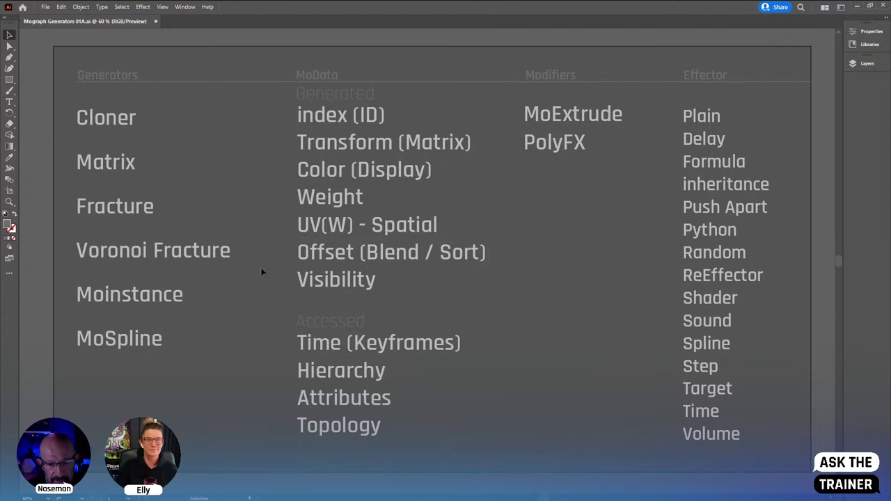
Select the MoData text block.
click(318, 294)
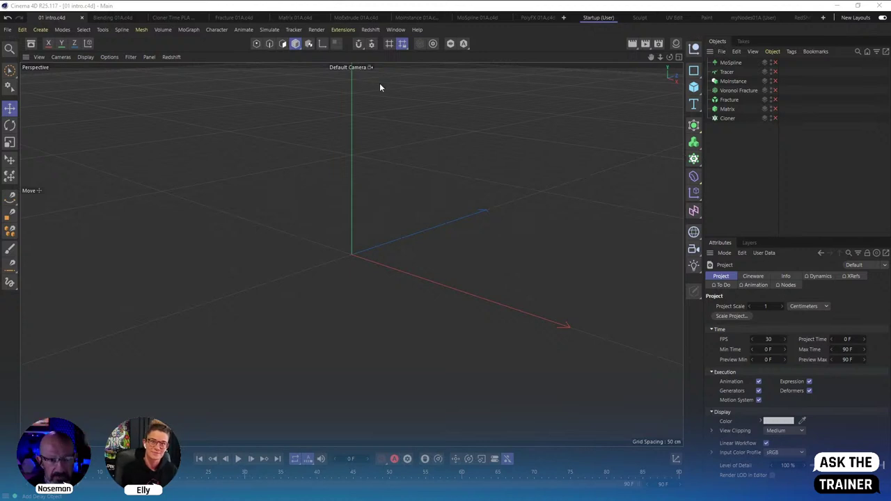
Add a Plain effector and review its Parameter tab in an enlarged Attributes panel.
click(193, 30)
mouse_move(193, 45)
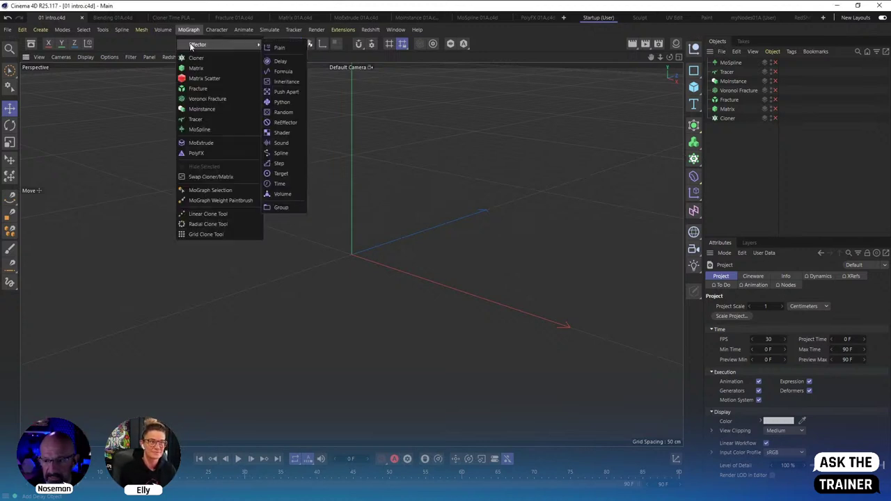
click(279, 48)
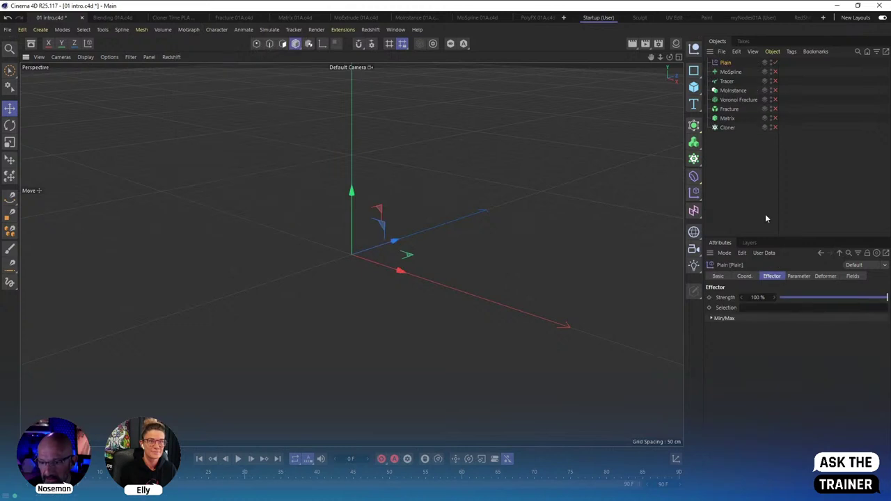
click(800, 277)
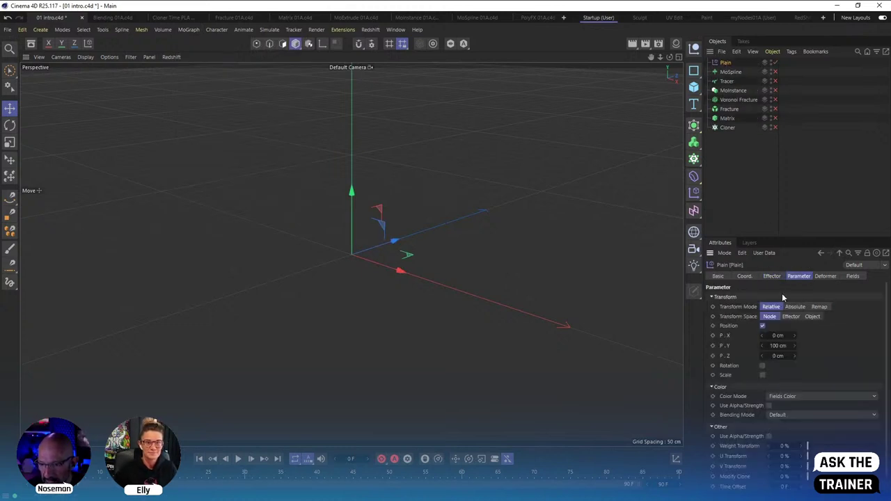
drag(778, 238, 777, 170)
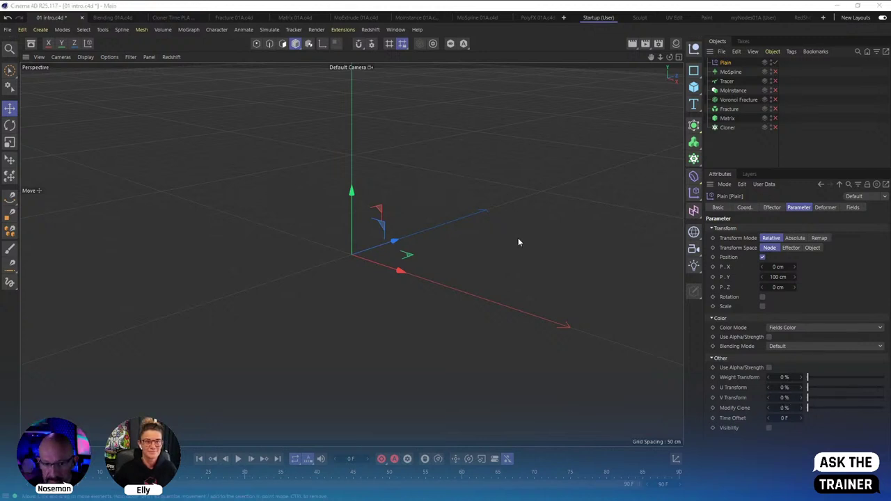
Deselect all text on the Illustrator slide, then start a new empty Cinema 4D scene.
key(alt+Tab)
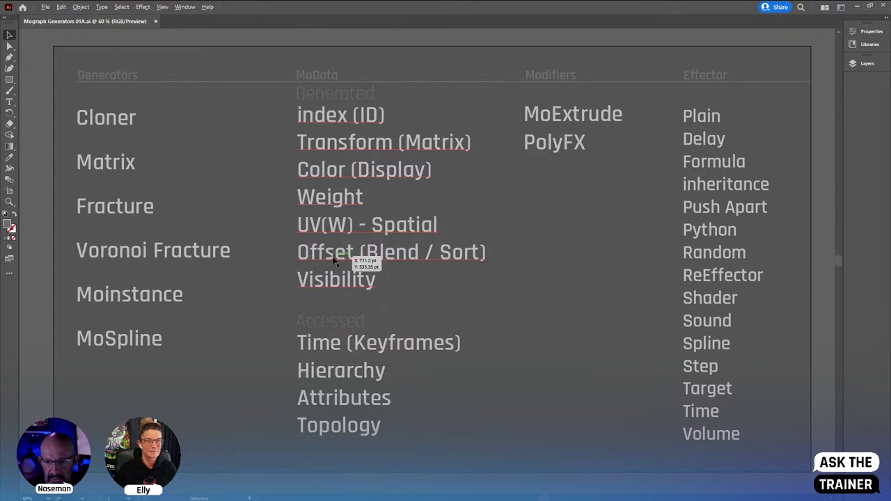
key(ctrl+shift+a)
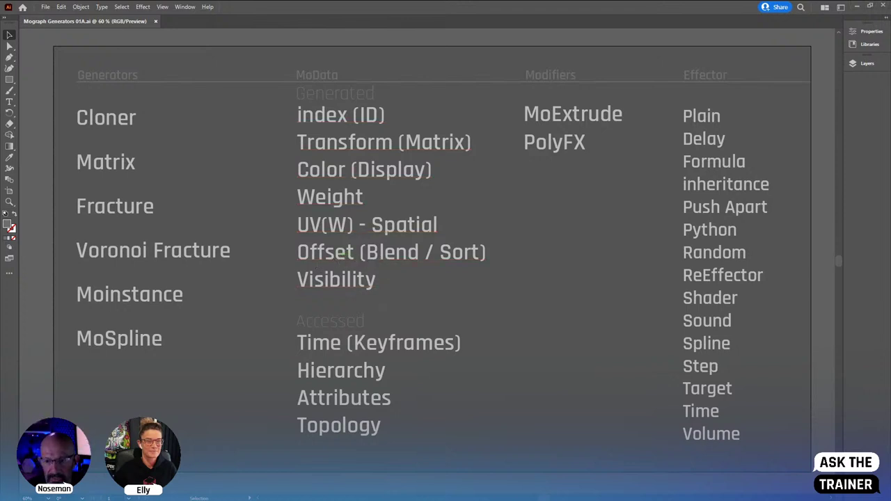
key(alt+Tab)
click(740, 146)
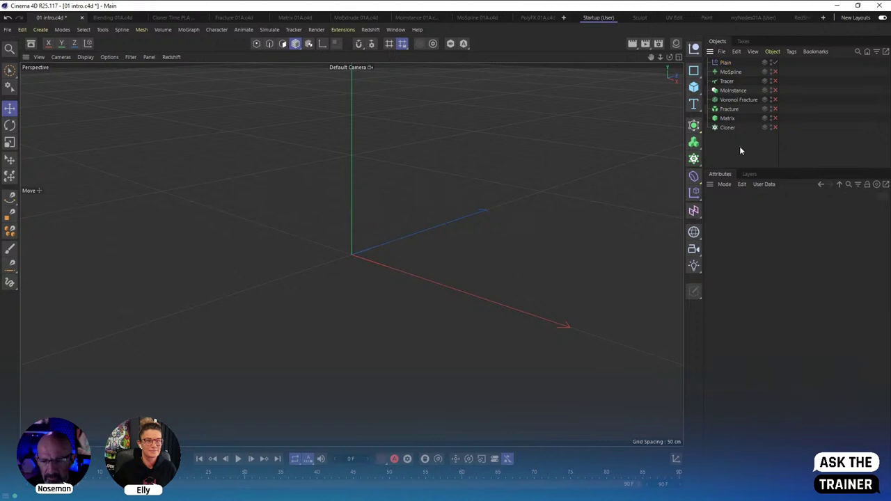
key(ctrl+n)
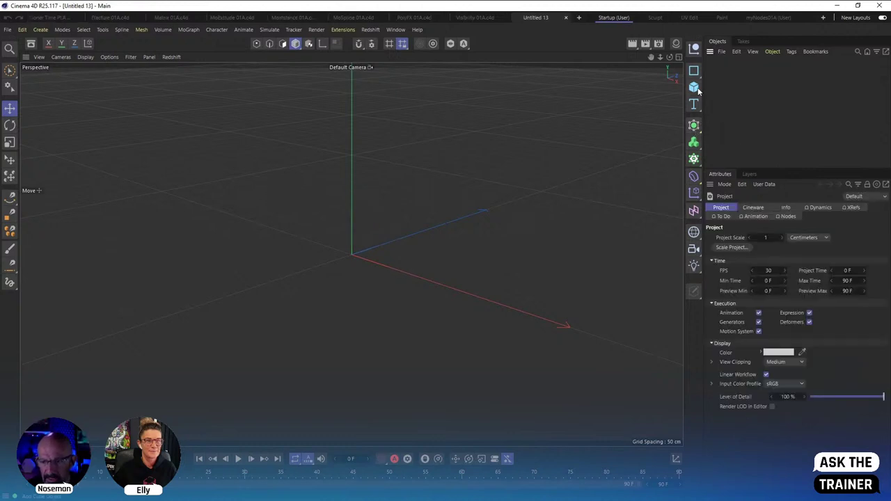
Add a Null and three cubes, and group the cubes under the Null.
click(694, 49)
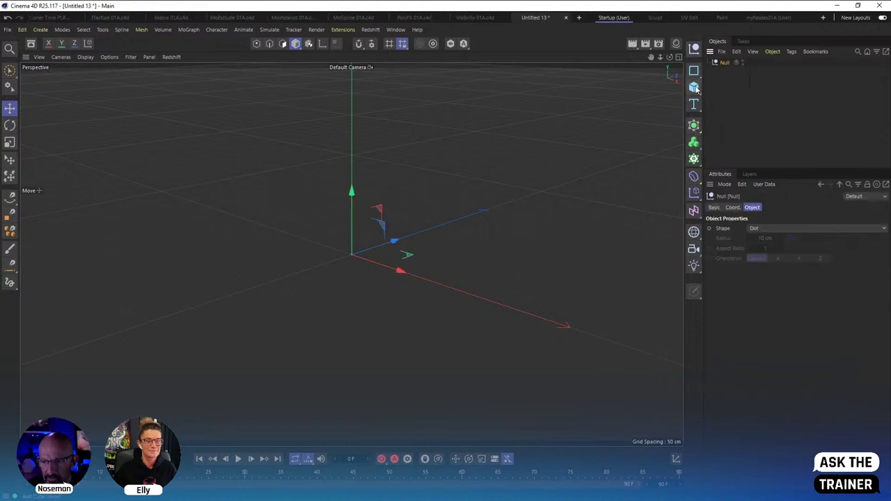
double_click(695, 87)
click(696, 89)
shift+click(726, 81)
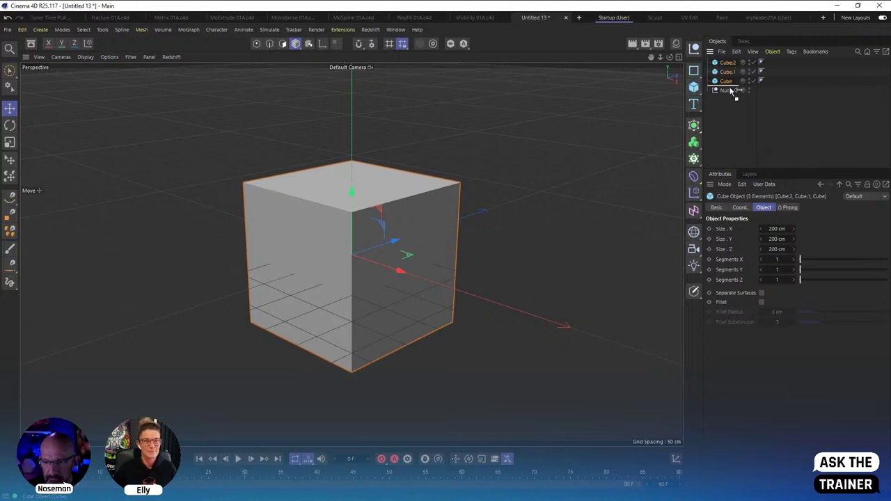
drag(726, 81, 725, 91)
click(741, 122)
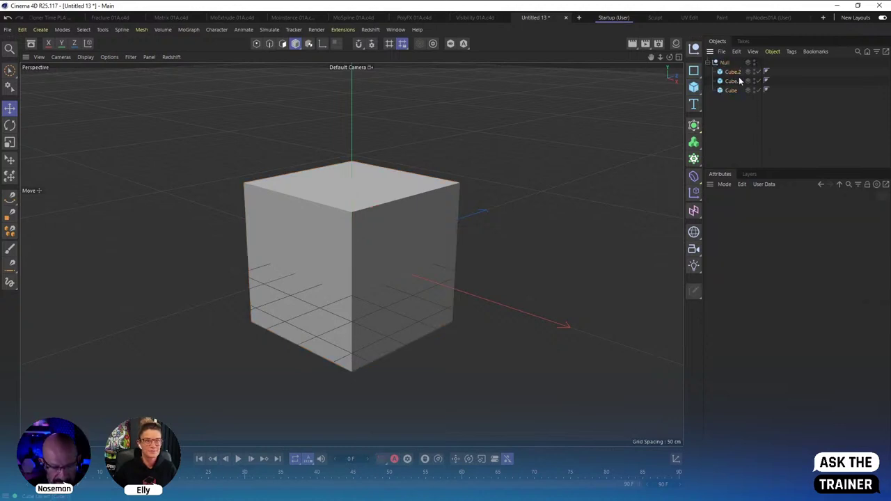
Rename the three cubes 0, 1 and 2.
double_click(732, 72)
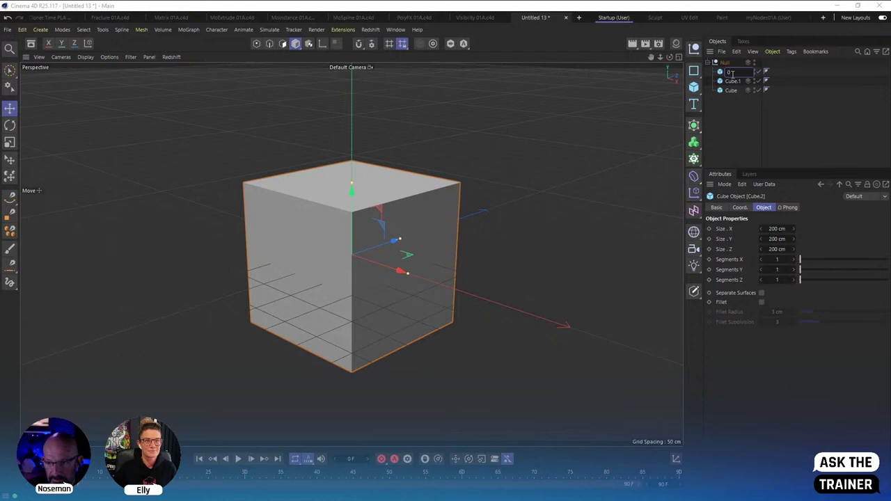
text(0)
key(Return)
double_click(737, 81)
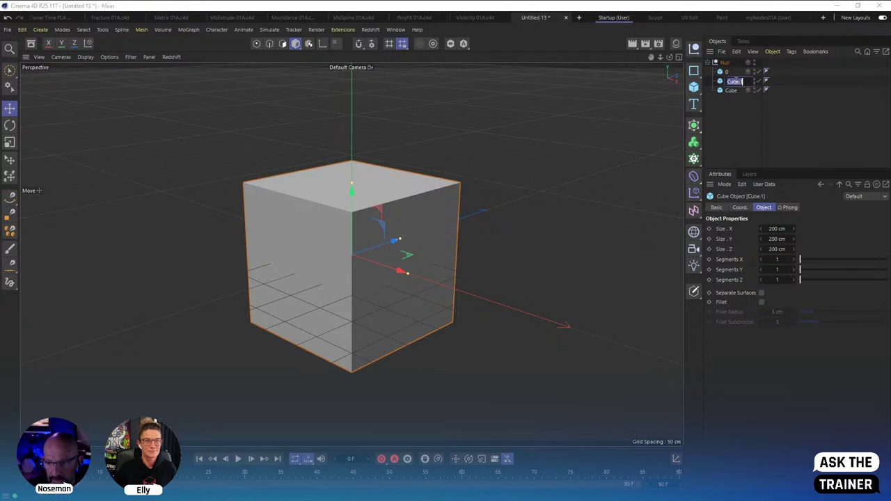
text(1)
key(Return)
double_click(731, 91)
text(2)
key(Return)
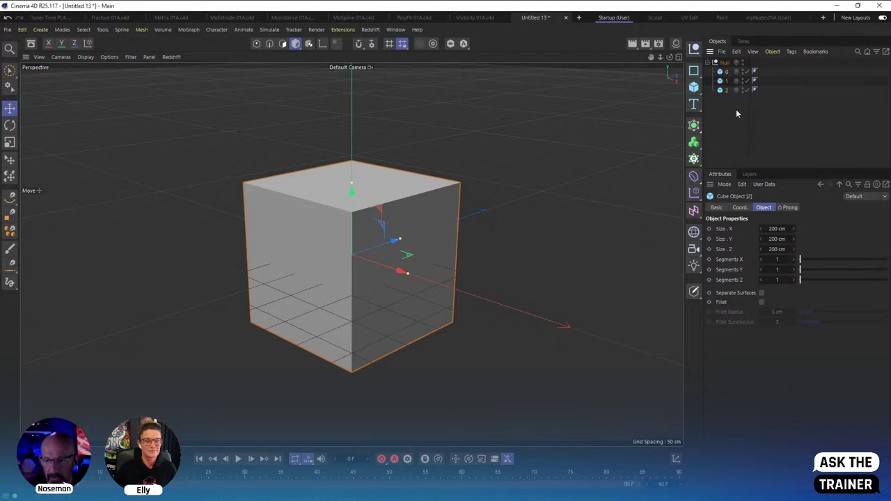
Duplicate cube 2, name the copy 3, and select all four numbered cubes.
ctrl+drag(725, 92, 728, 100)
double_click(730, 100)
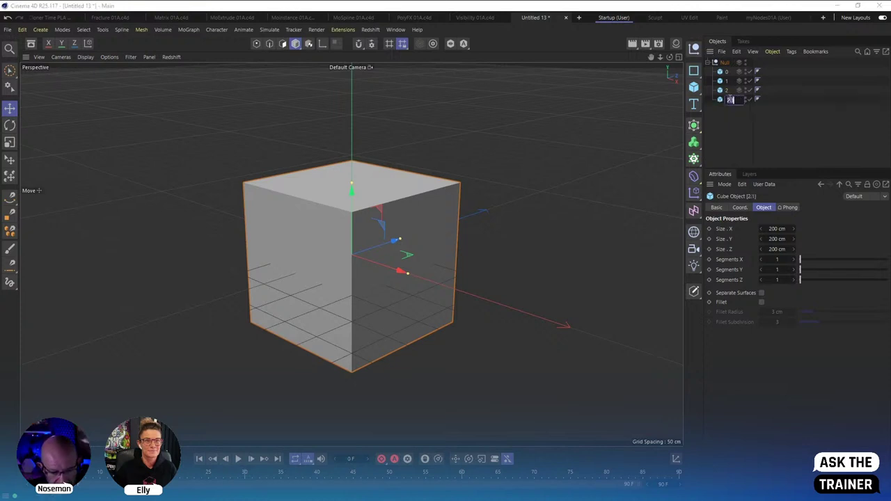
text(3)
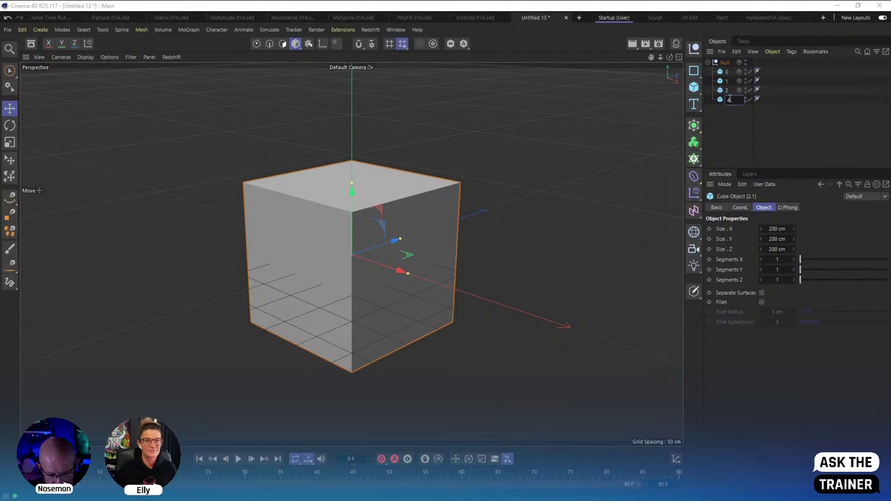
key(Return)
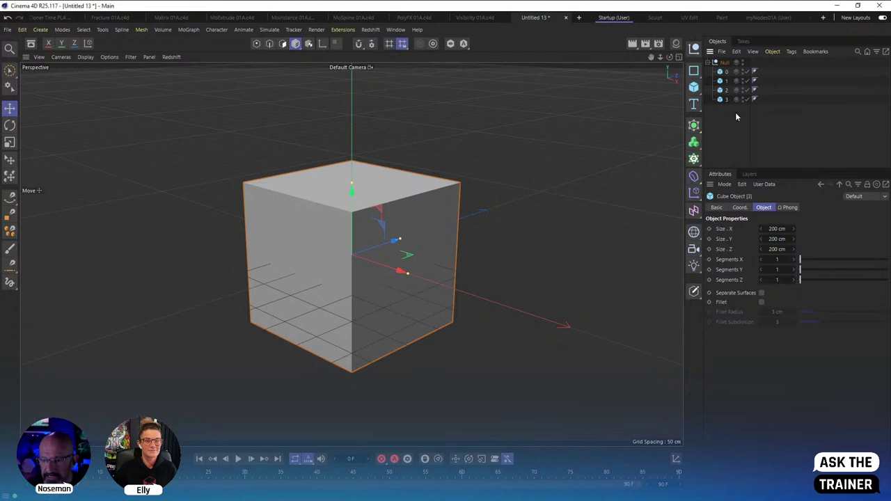
drag(734, 119, 717, 71)
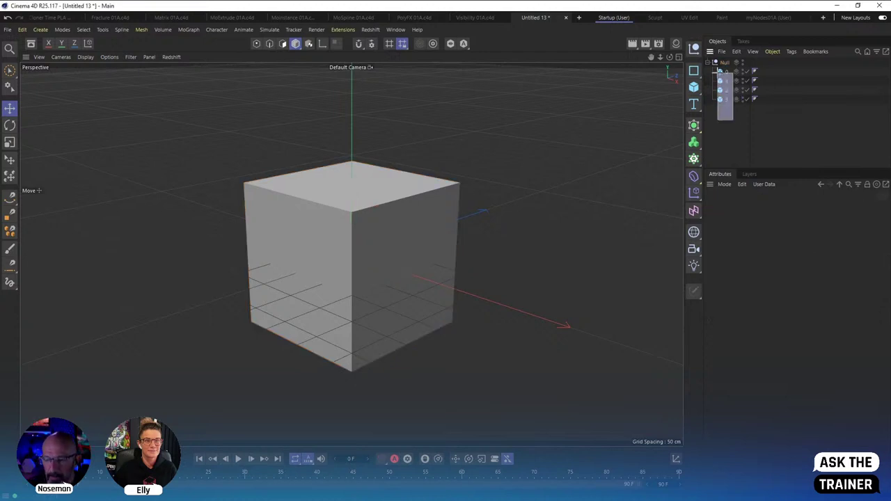
Inspect cubes 0, 1 and 3 one at a time.
click(728, 120)
click(723, 75)
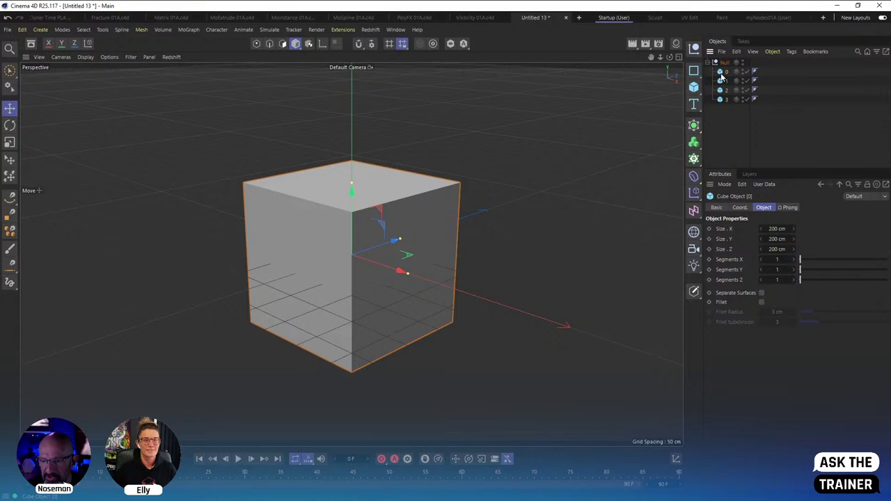
click(722, 81)
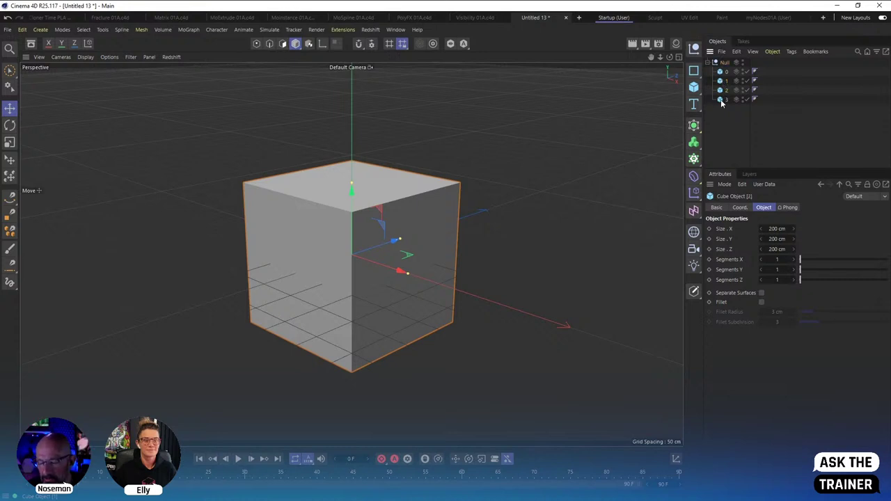
click(722, 101)
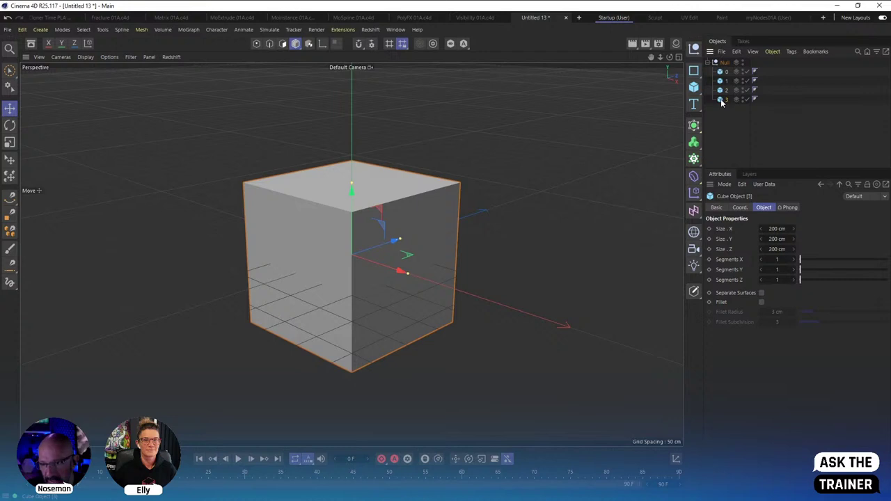
click(728, 117)
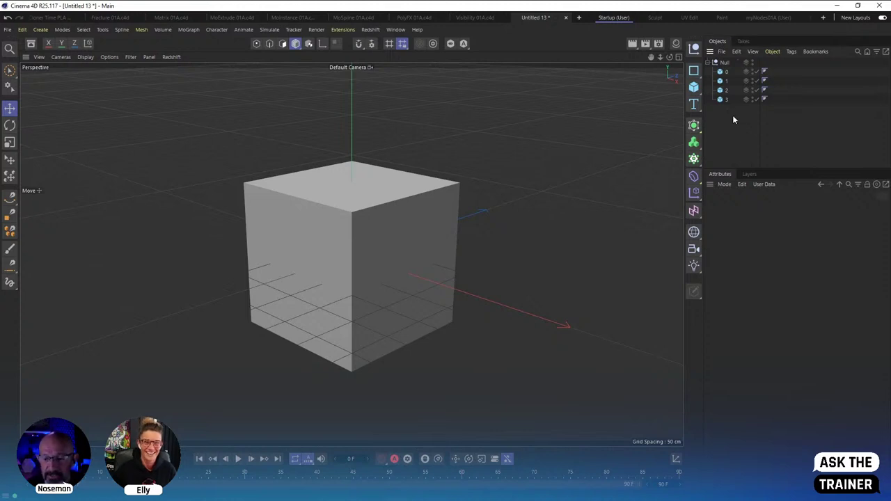
Duplicate cubes 0–3 into copies 0.1, 1.1, 2.1 and 3.1, then check copy 3.1.
click(722, 74)
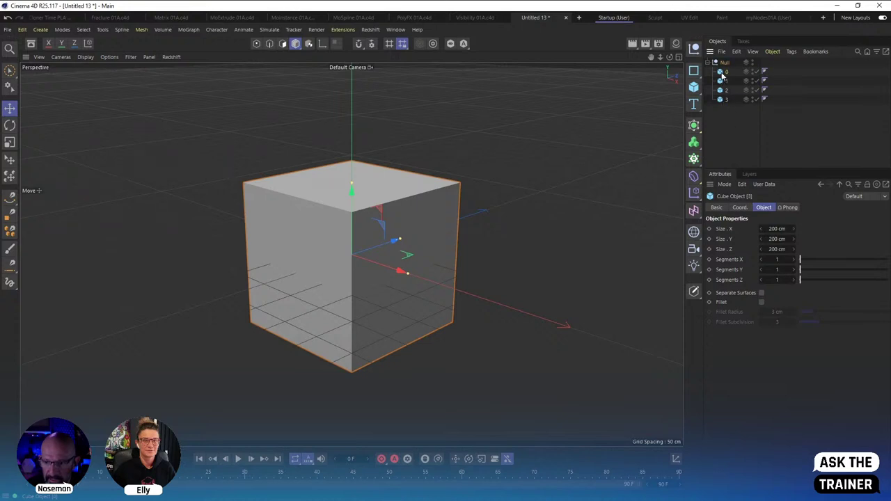
ctrl+drag(723, 77, 724, 109)
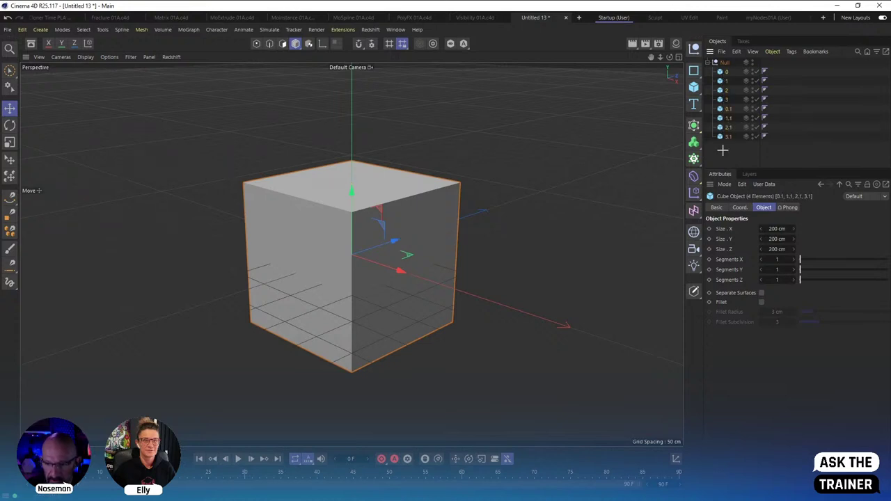
click(722, 150)
click(723, 77)
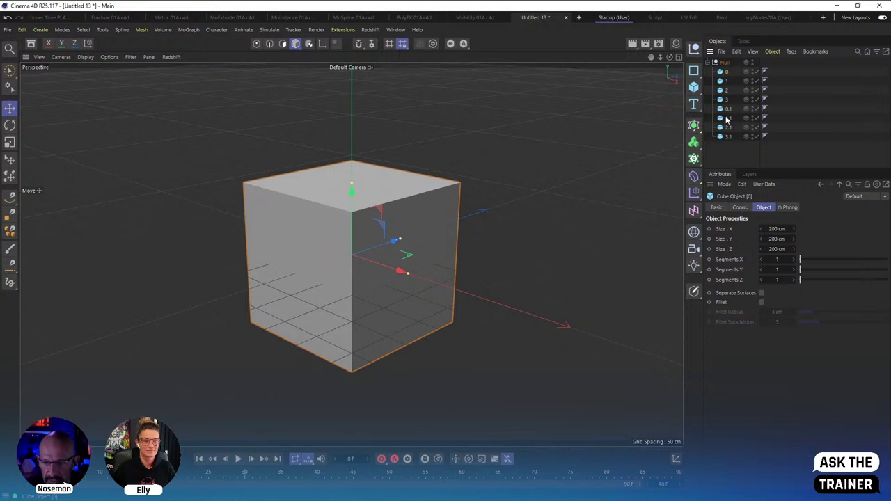
click(723, 138)
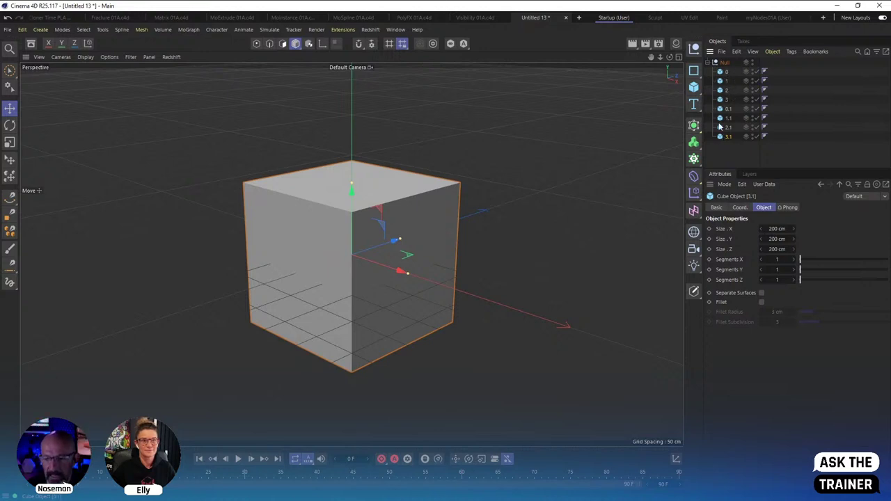
click(726, 160)
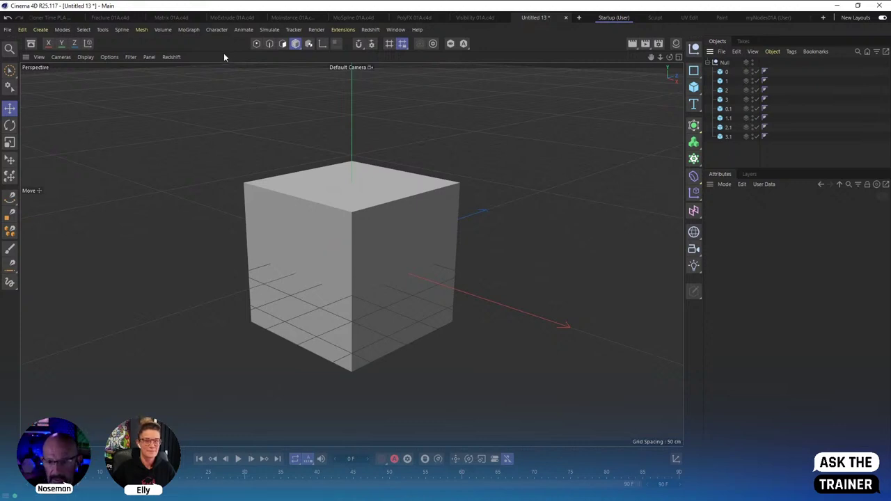
Start a new project and tear off the MoGraph menu as a floating palette.
key(ctrl+n)
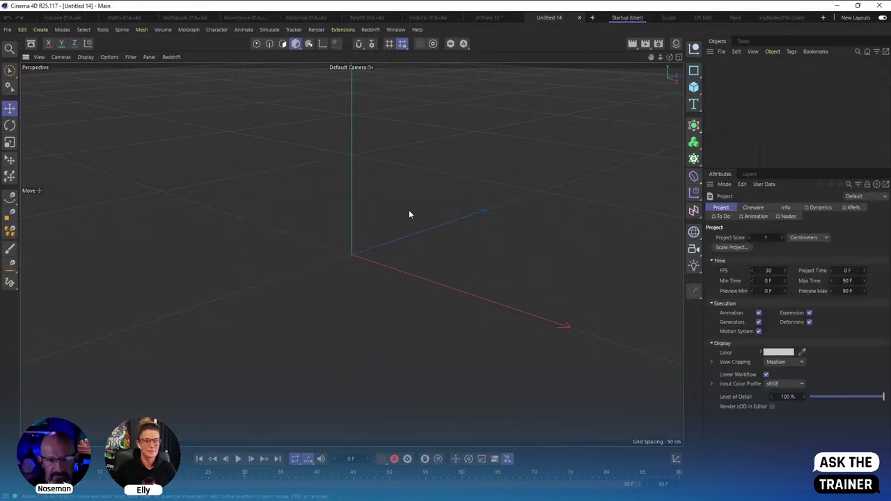
click(189, 29)
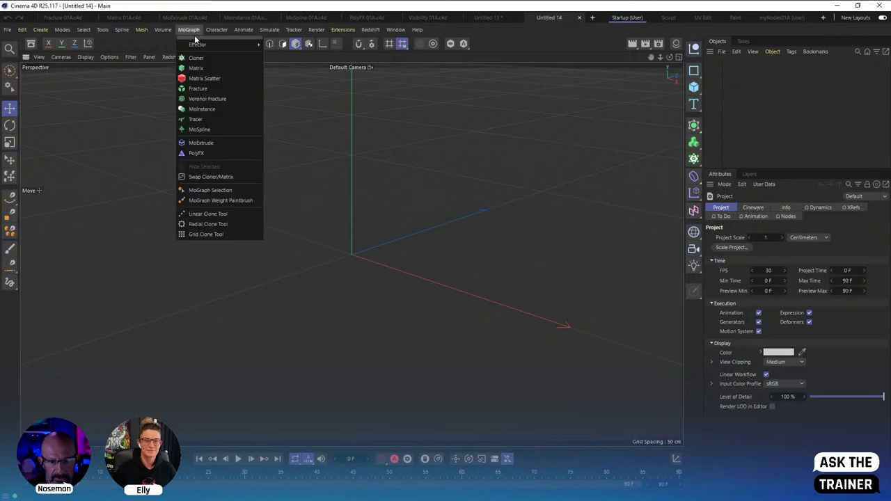
click(202, 34)
drag(223, 35, 97, 87)
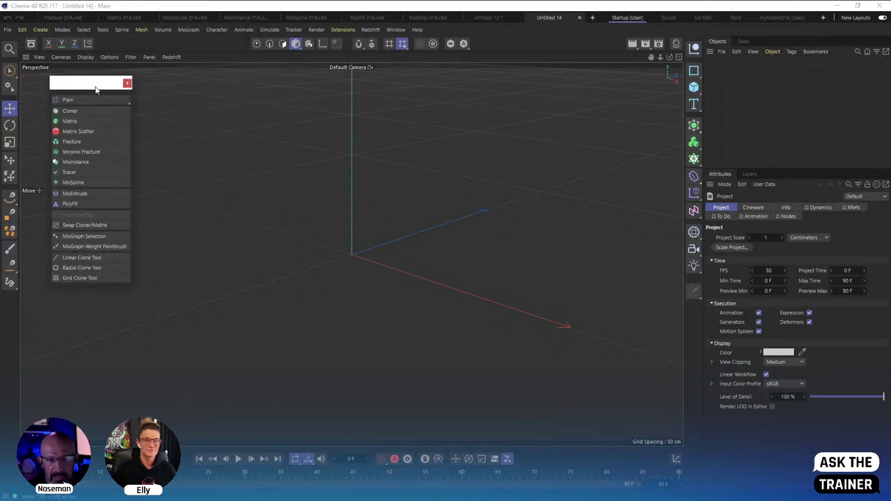
Add a Matrix object, check its distribution mode, and convert it to an editable polygon object.
click(70, 122)
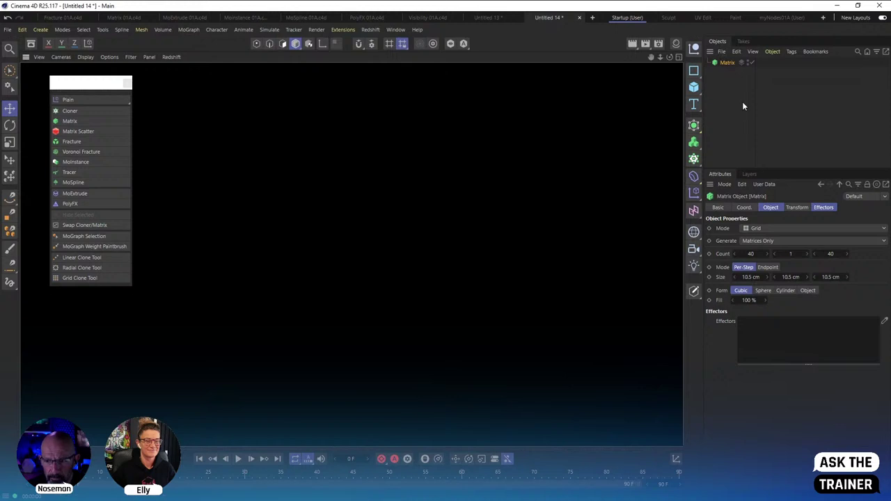
click(743, 102)
click(726, 62)
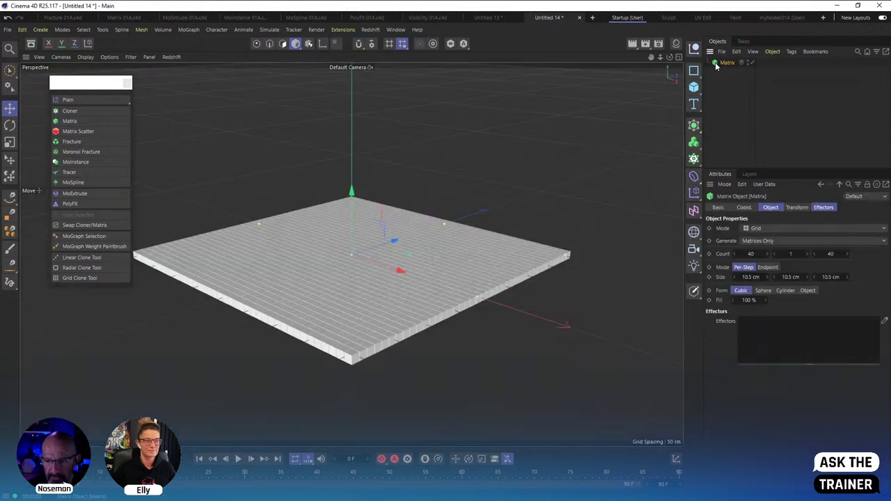
click(755, 230)
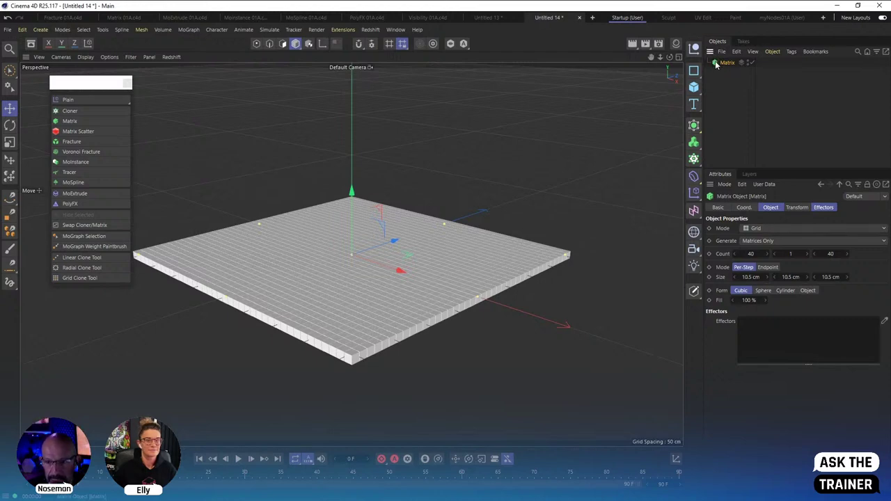
key(c)
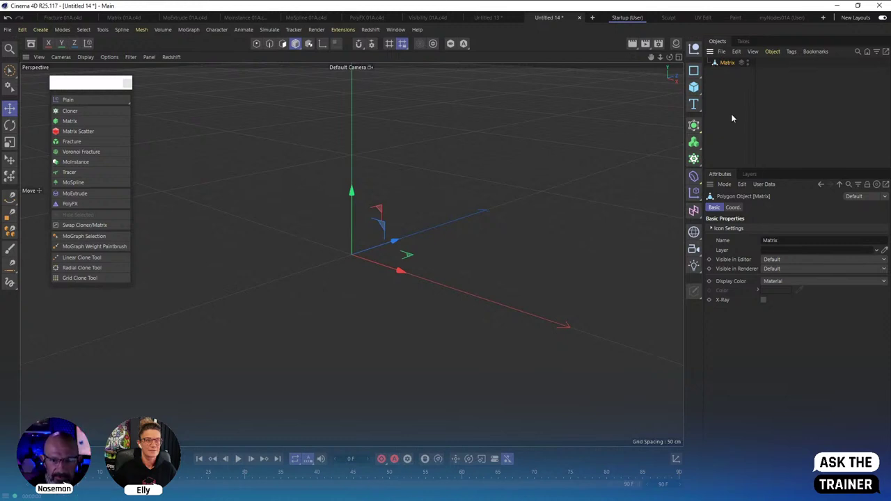
In point mode, zoom toward the grid and nudge individual Matrix points slightly.
click(256, 43)
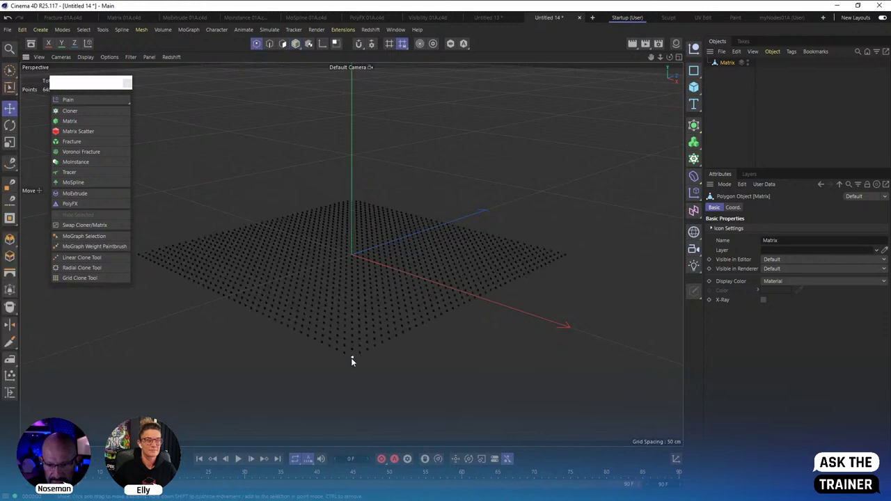
alt+right_drag(351, 358, 415, 349)
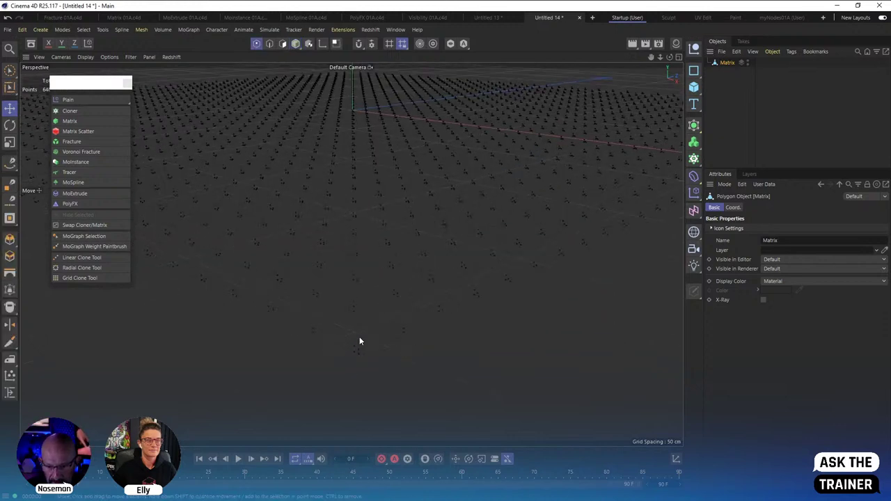
mouse_move(353, 348)
alt+mouse_down()
mouse_move(366, 349)
mouse_move(338, 357)
alt+mouse_up()
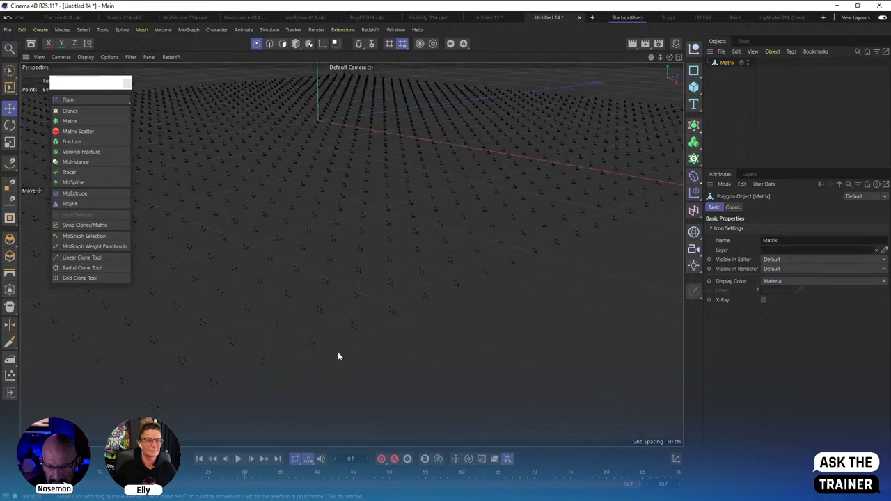
click(351, 329)
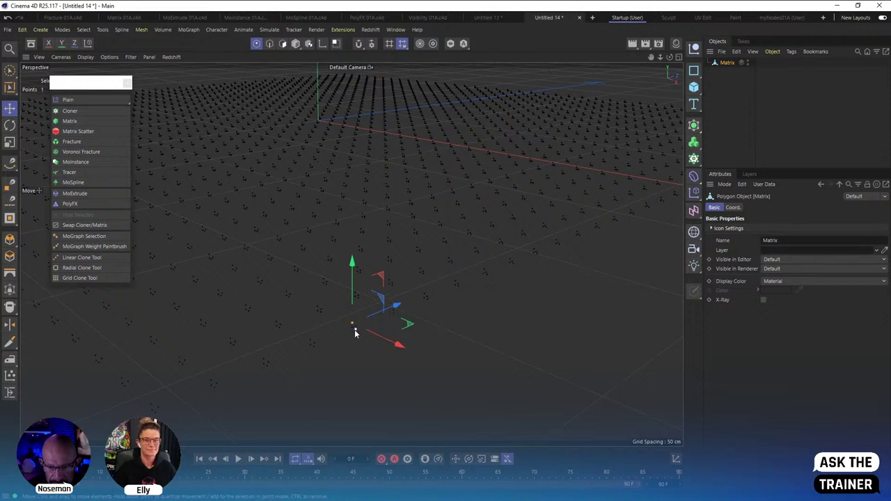
drag(354, 329, 356, 329)
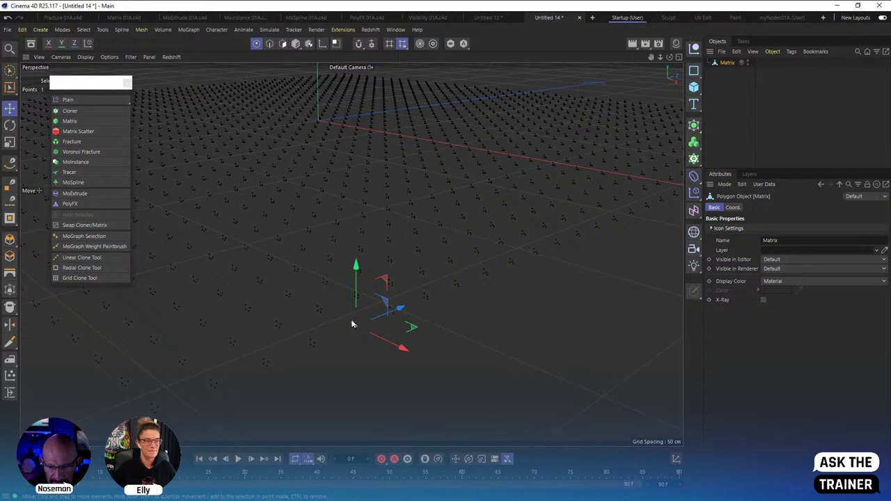
click(352, 323)
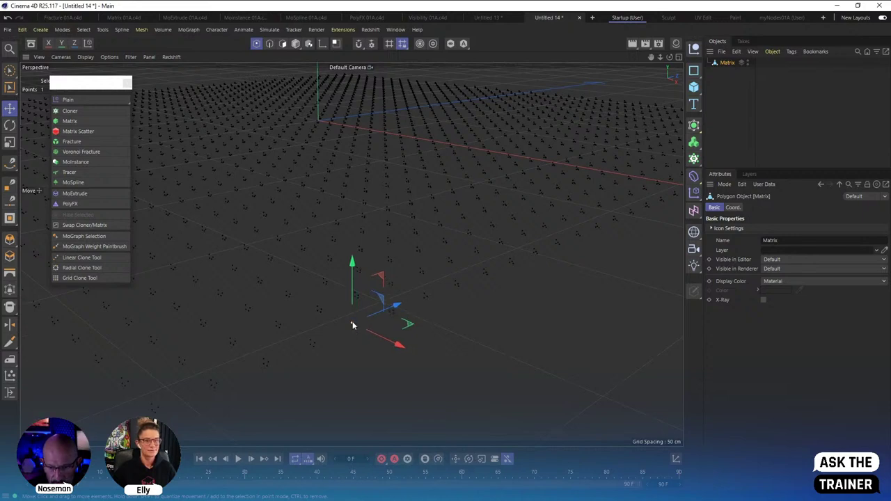
drag(356, 333, 361, 335)
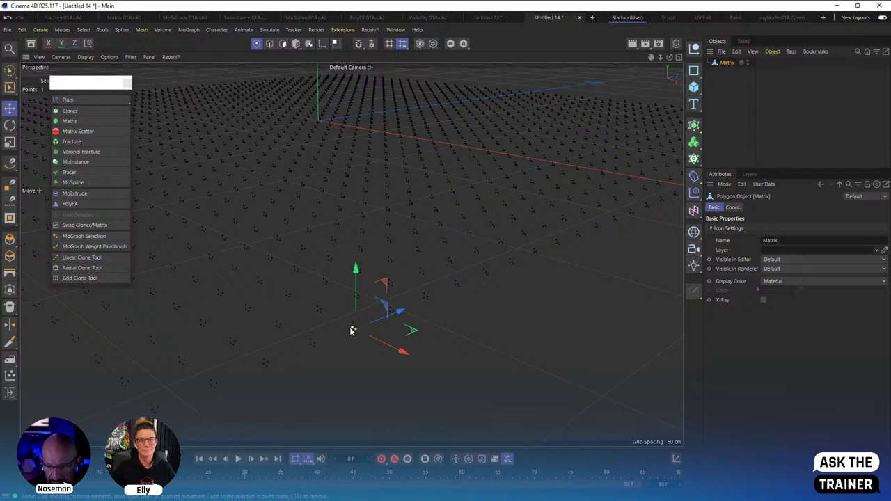
Select a pair of nearby points and show the Coord. settings in a wider Attributes panel.
shift+click(353, 328)
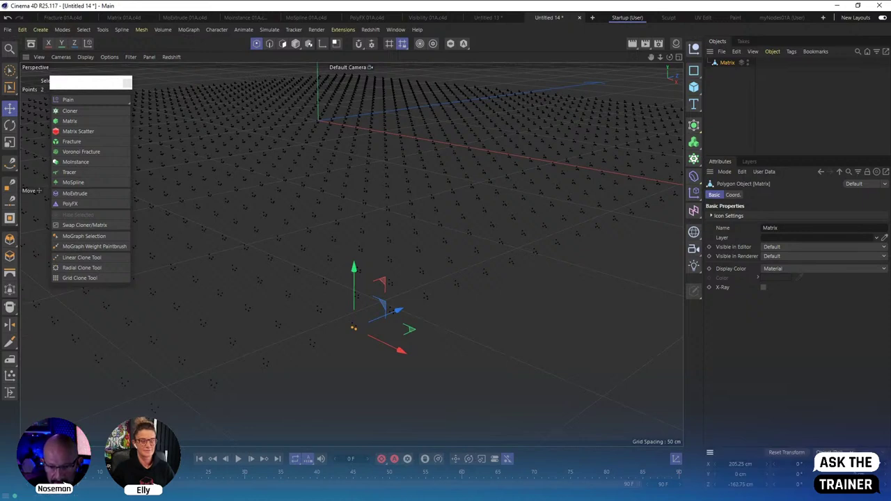
click(352, 324)
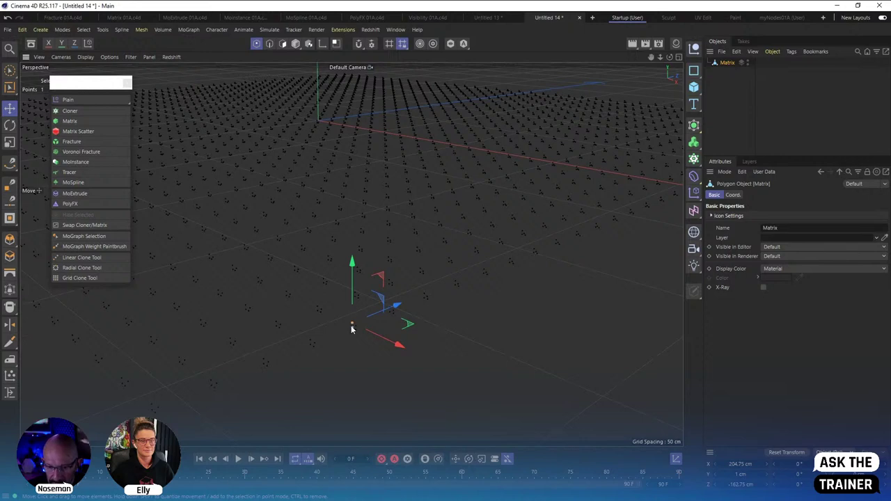
click(361, 337)
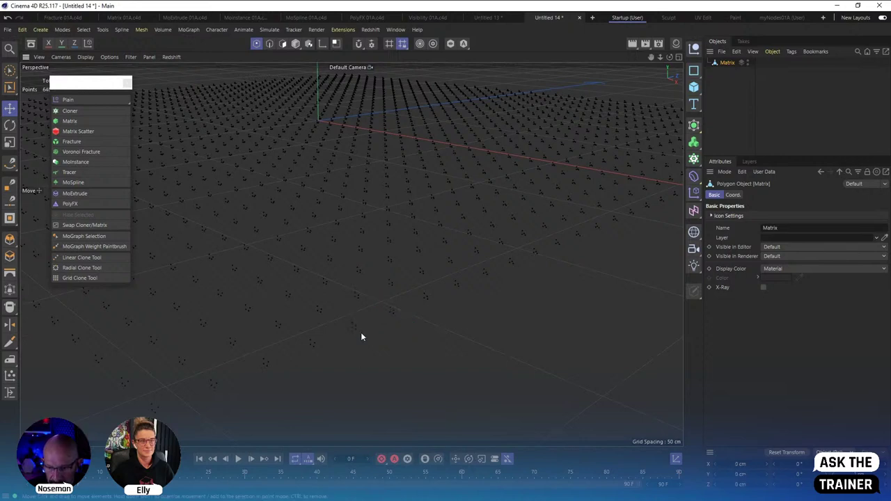
click(358, 326)
shift+click(351, 328)
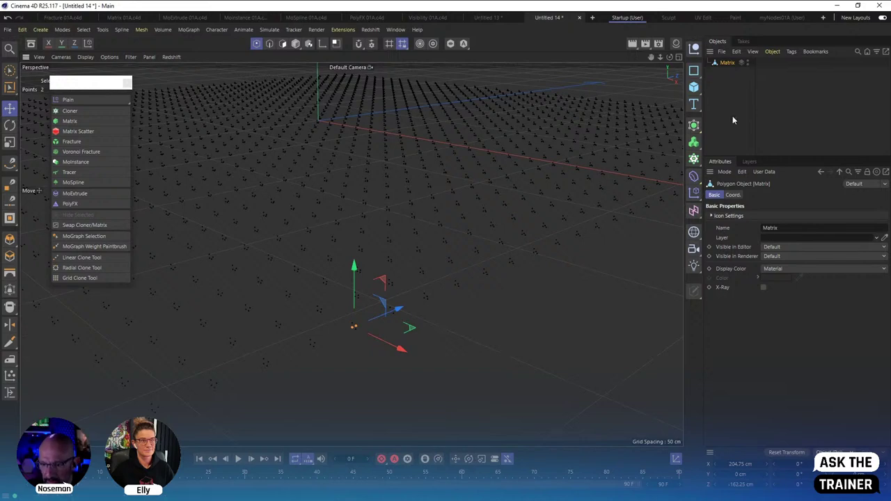
click(732, 195)
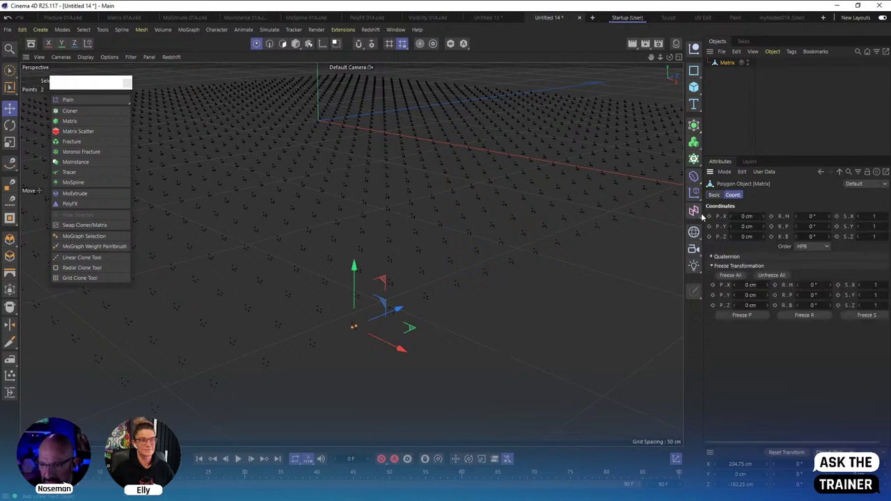
drag(702, 218, 671, 216)
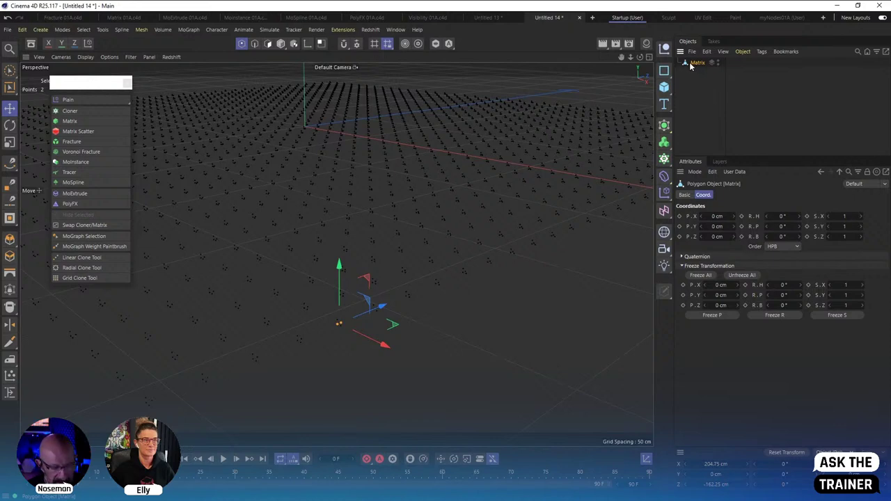
Delete the Matrix, reset to the default view, and create a Cloner.
key(Delete)
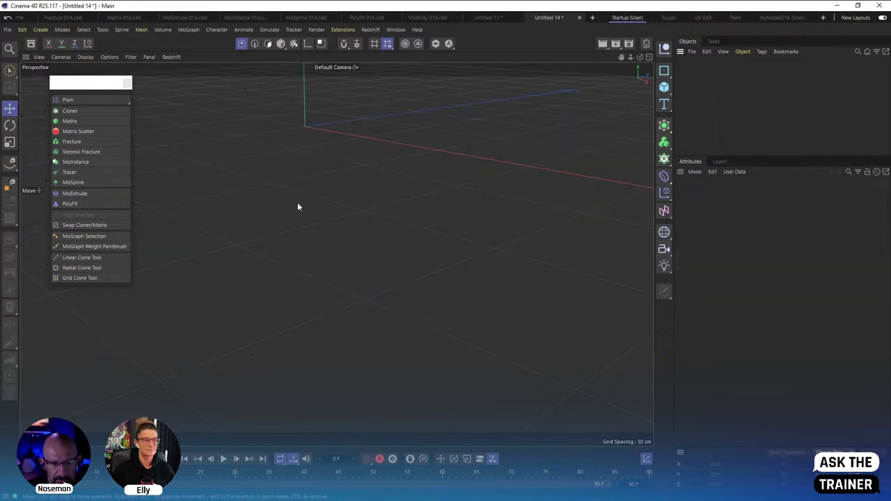
click(39, 56)
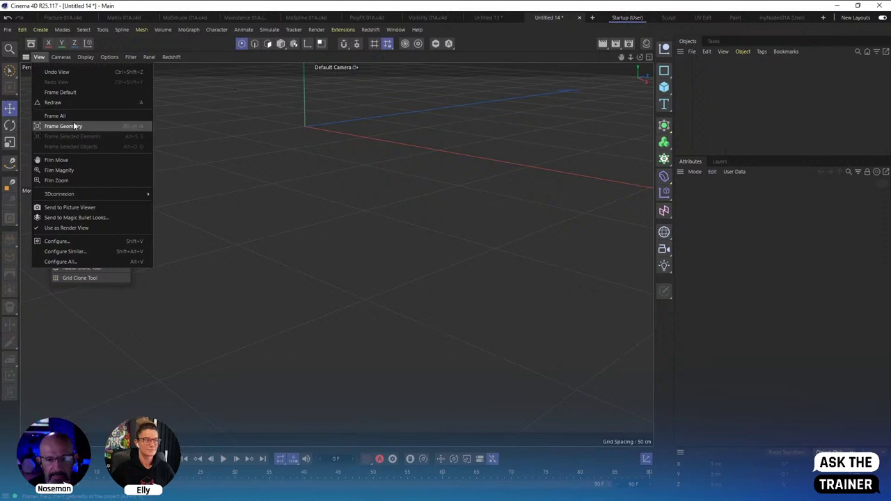
click(62, 92)
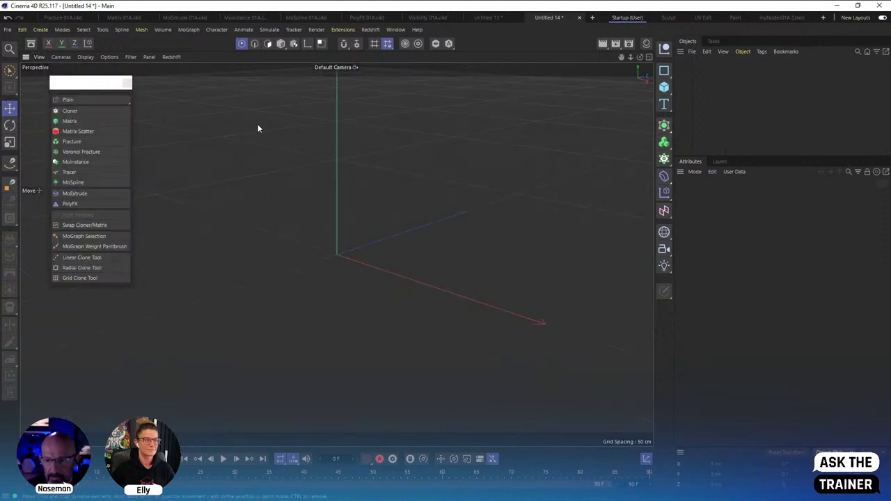
click(70, 111)
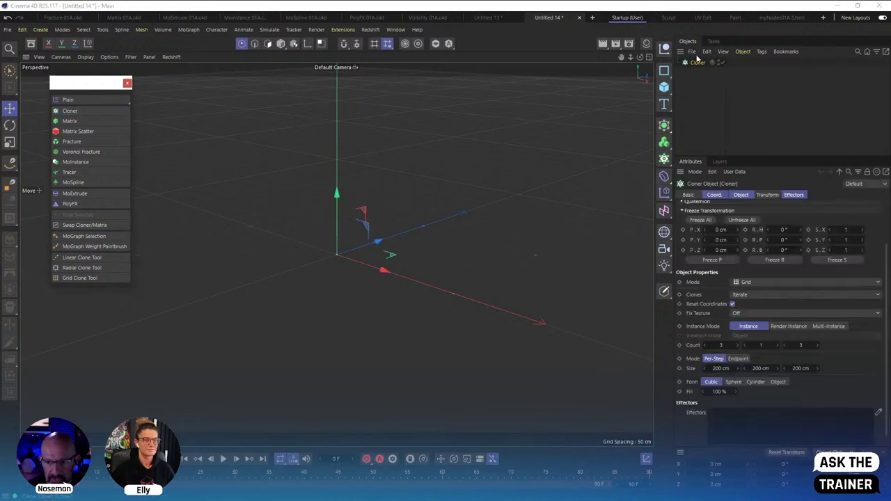
Add a cube sized 20 cm and make it a child of the Cloner.
click(665, 88)
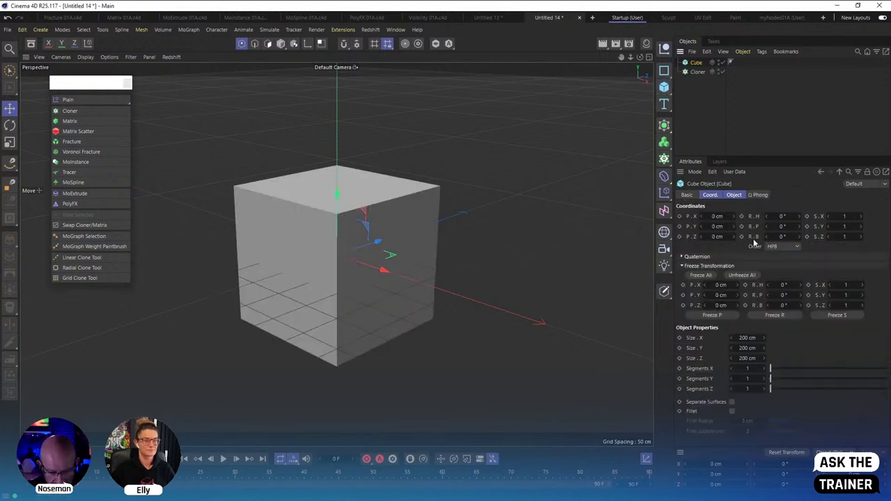
click(734, 195)
double_click(752, 217)
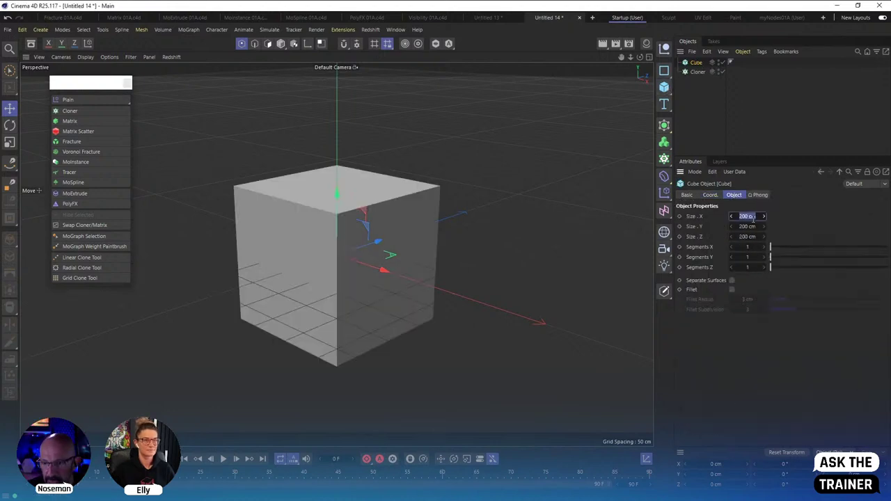
text(20)
key(Tab)
text(20)
key(Tab)
text(20)
key(Return)
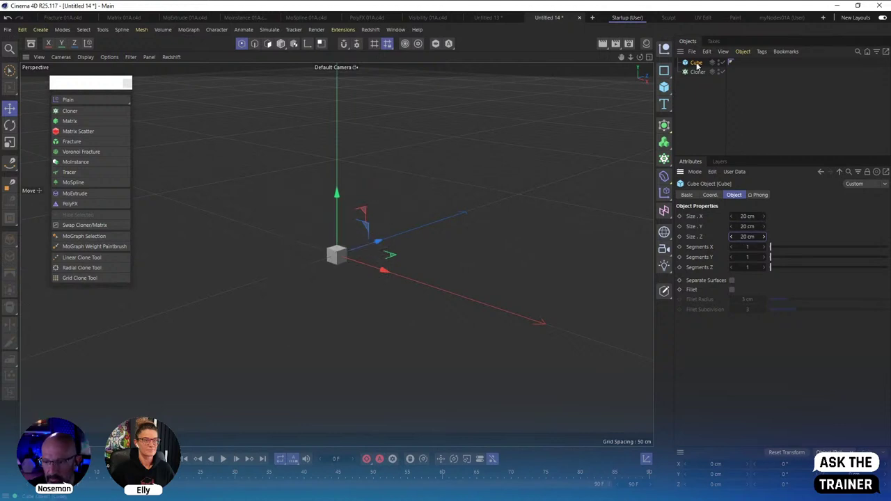
drag(697, 65, 700, 72)
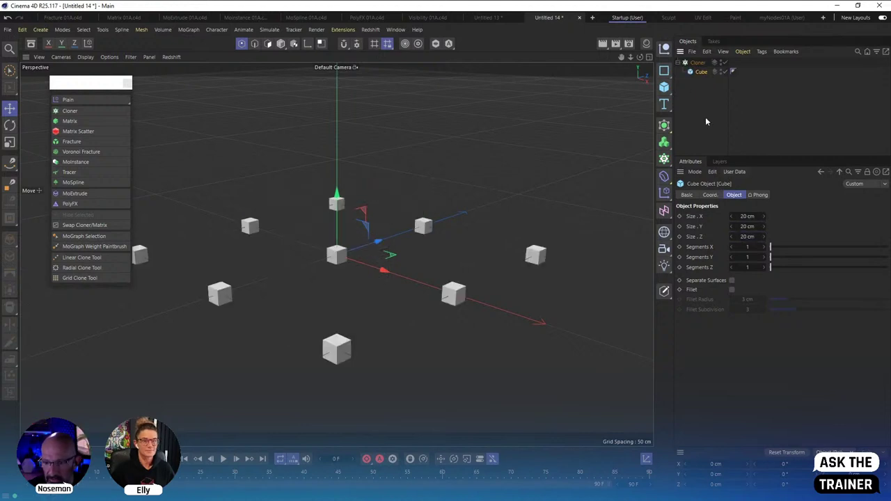
click(698, 62)
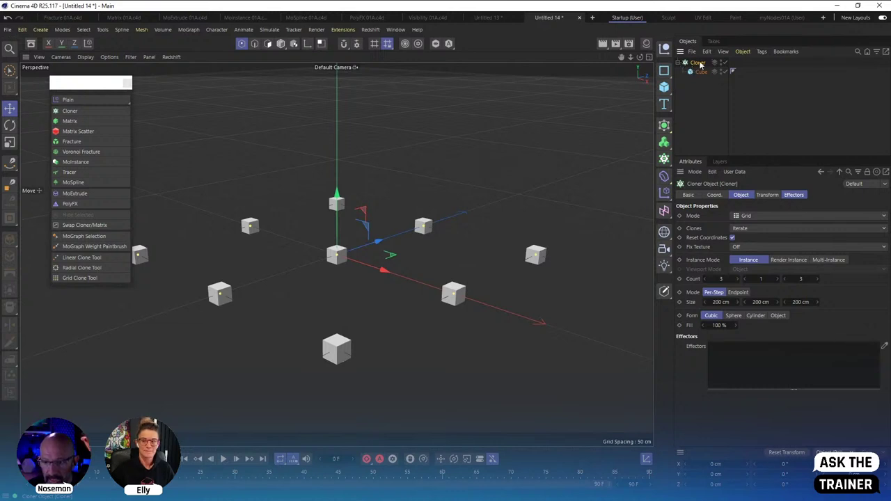
Group the Cloner under a Null with a Bend deformer, rotated about 71°.
key(alt+g)
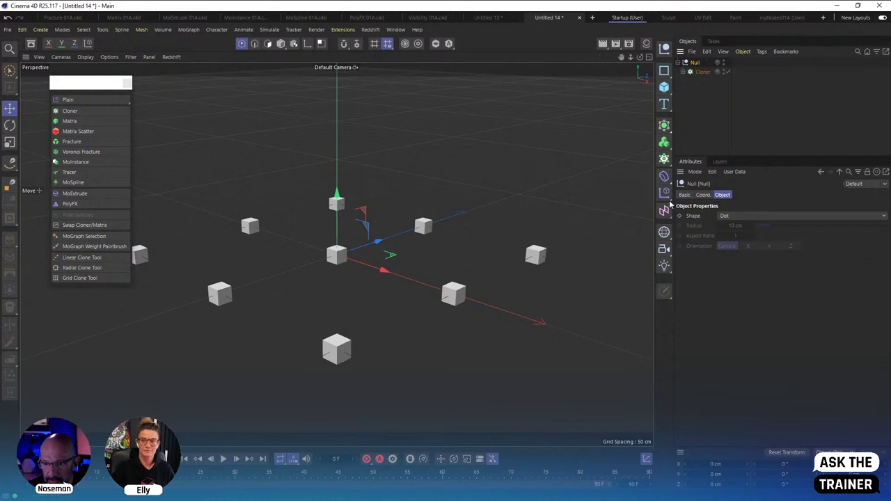
shift+click(665, 177)
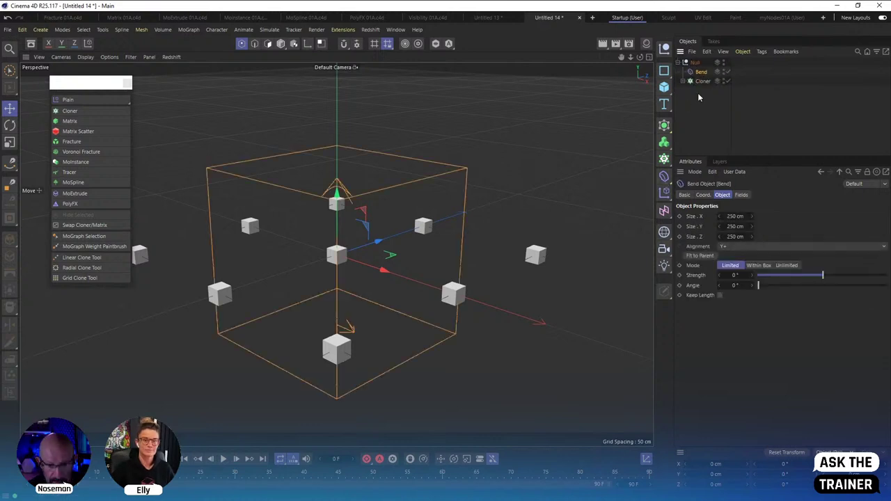
key(r)
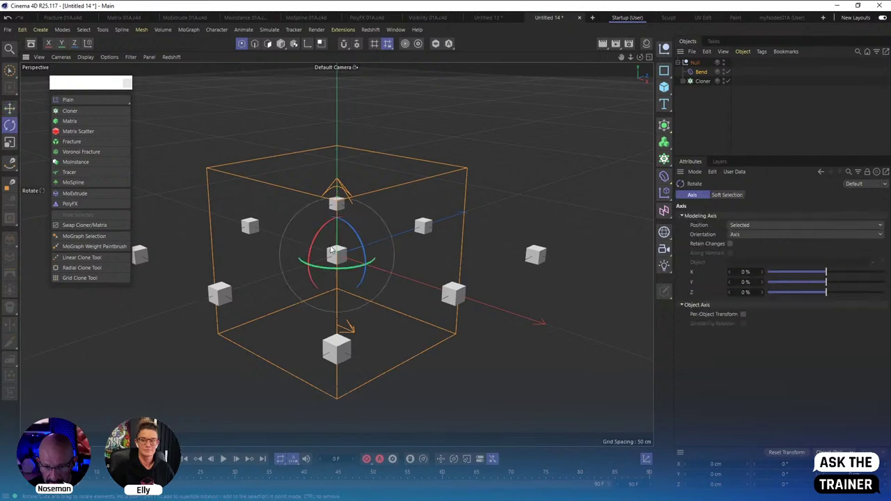
drag(353, 231, 377, 312)
Set the Bend Strength to 65° and orbit around the curved cubes.
click(701, 72)
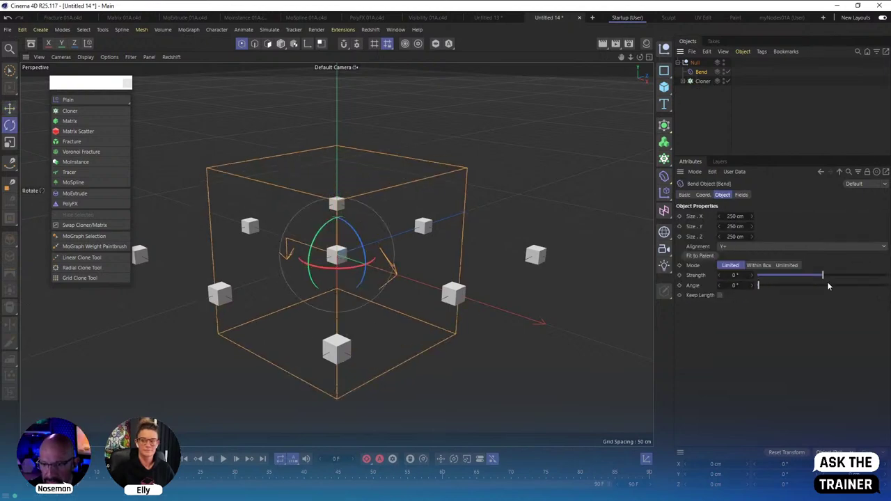
drag(827, 276, 835, 275)
click(505, 364)
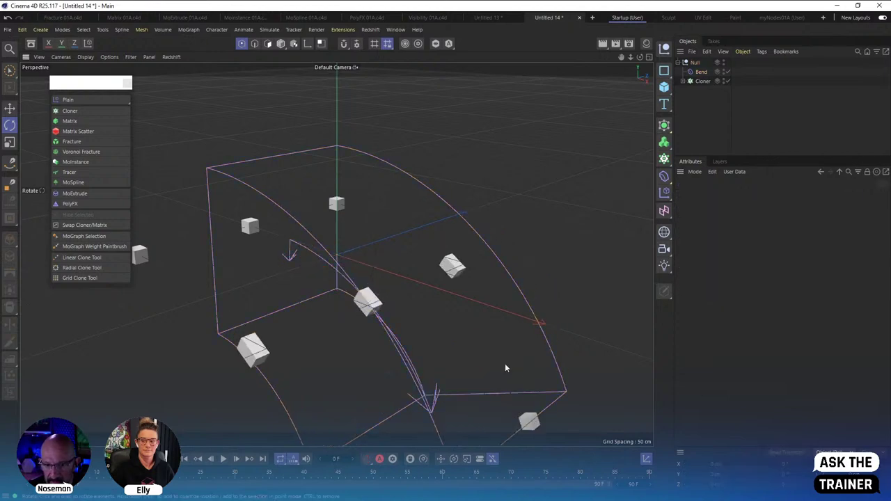
alt+drag(505, 363, 437, 222)
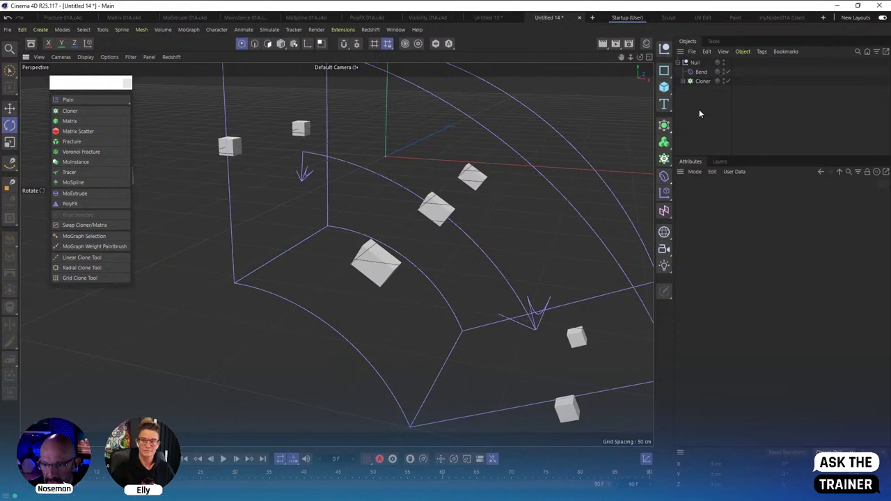
Give the cloned Cube 10, 11 and 9 segments along X, Y and Z.
click(683, 81)
click(706, 90)
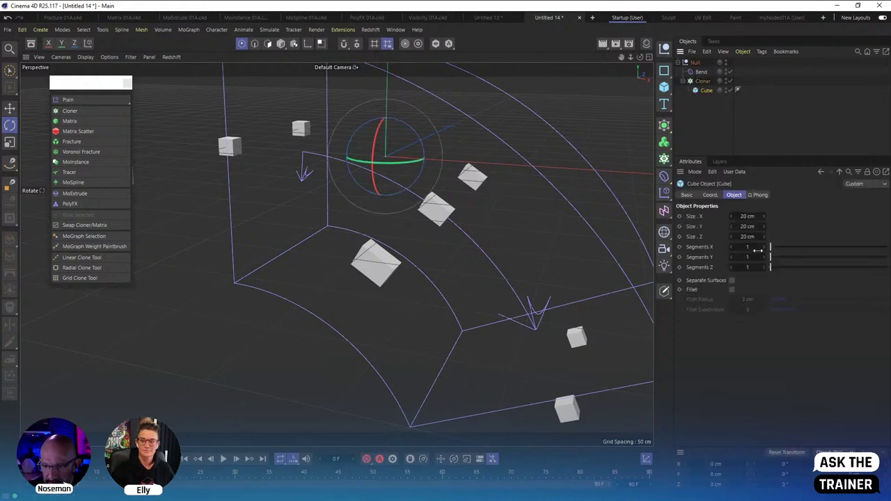
mouse_move(758, 250)
mouse_down()
mouse_move(775, 247)
mouse_move(791, 259)
mouse_move(826, 247)
mouse_up()
drag(788, 257, 832, 257)
Switch the viewport to Gouraud Shading (Lines) and orbit around the bent cloner.
click(86, 56)
click(104, 91)
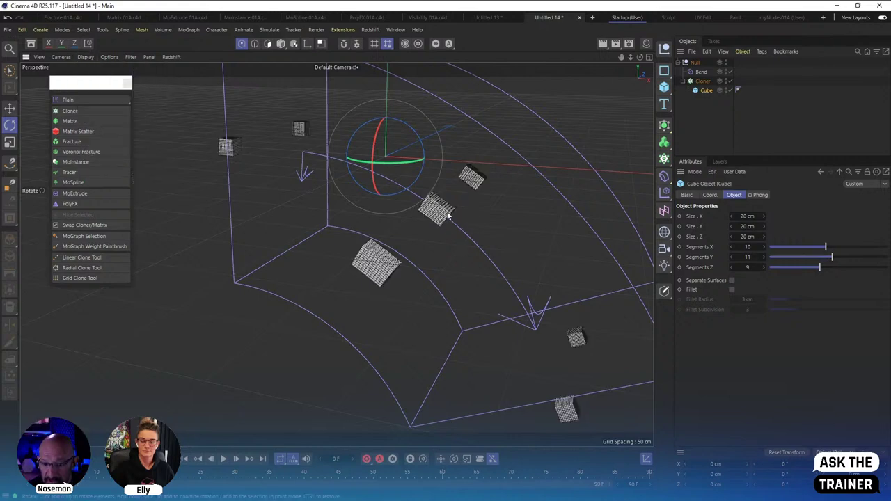
click(691, 135)
alt+drag(574, 179, 432, 208)
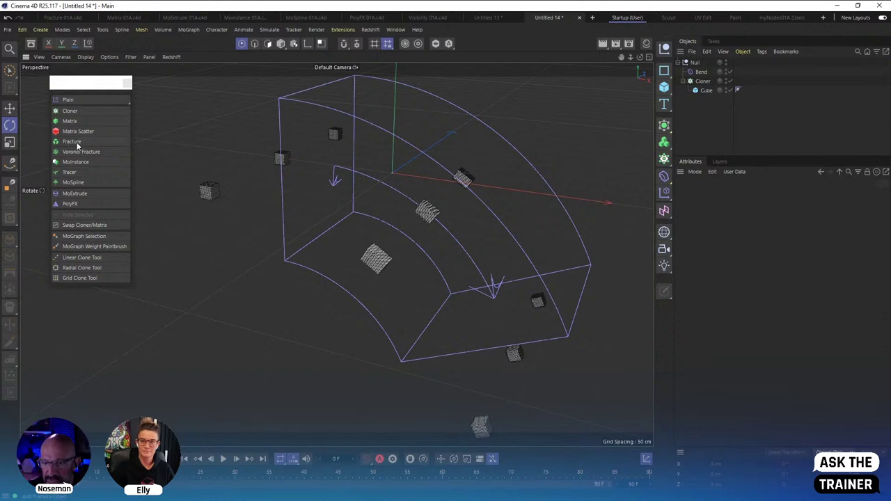
Add a Matrix bent by the Bend deformer and set the Cloner to Object mode using it.
click(70, 121)
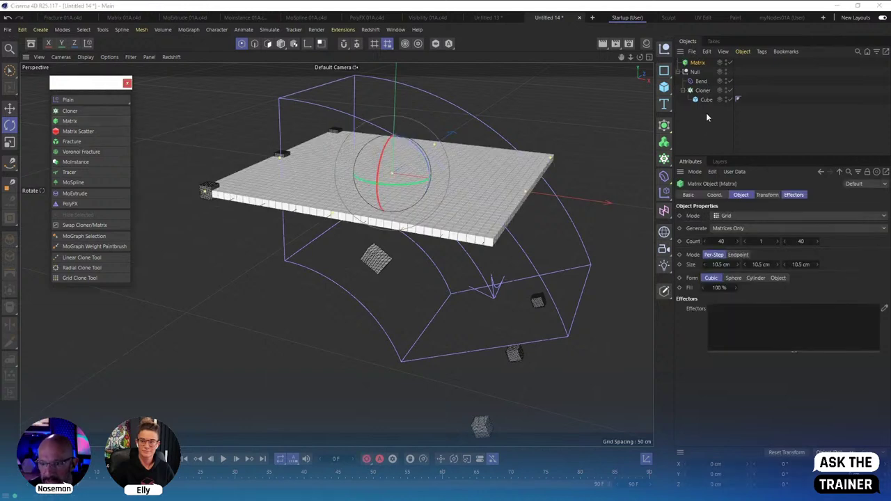
drag(700, 85, 701, 65)
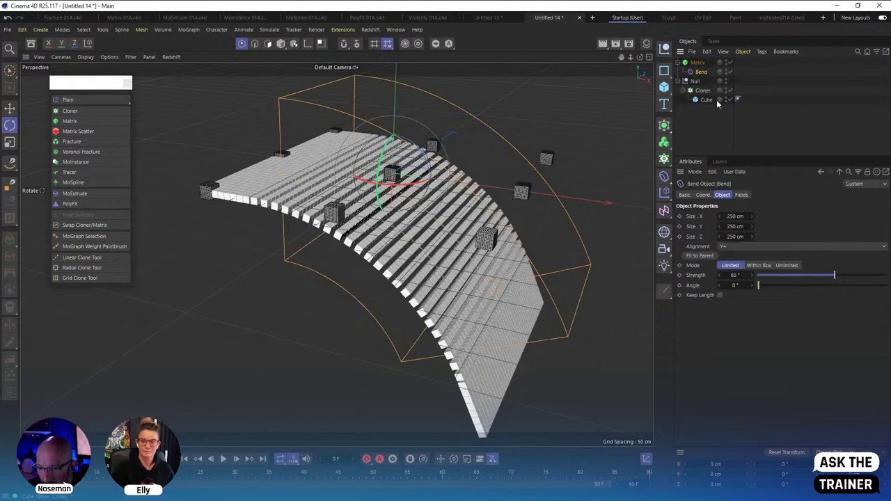
click(696, 91)
click(749, 216)
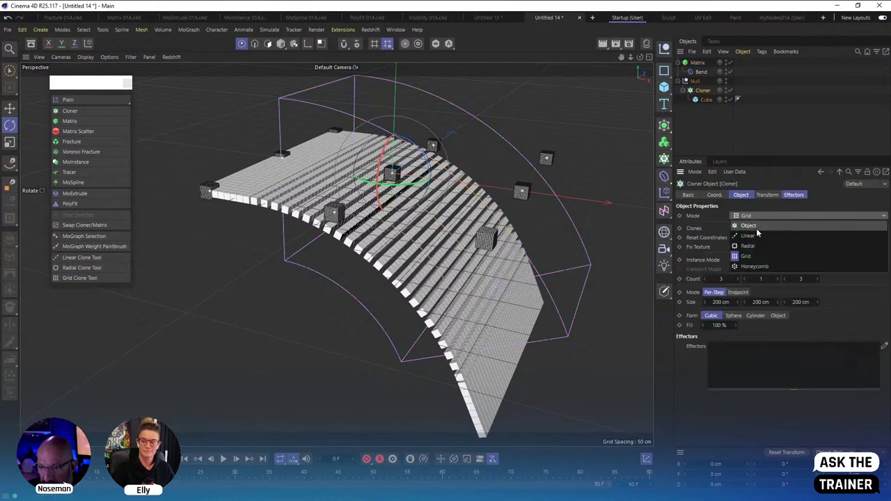
click(756, 228)
drag(697, 62, 749, 284)
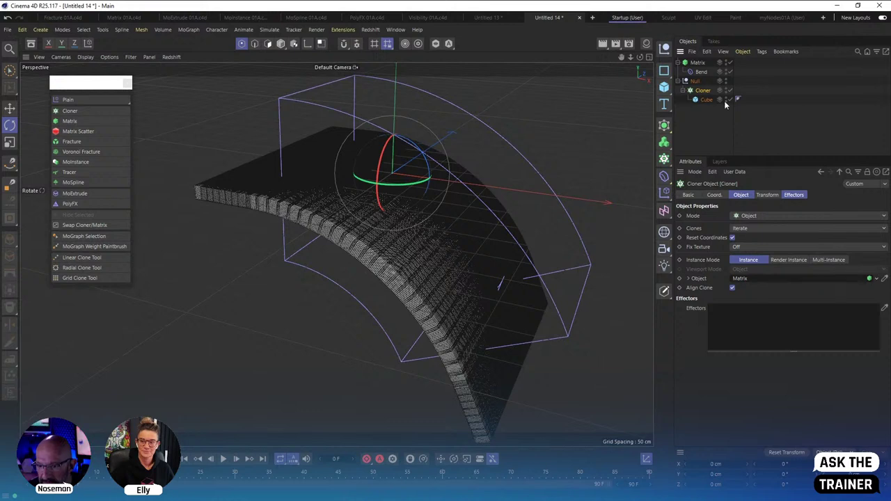
Set the Matrix count to 10 × 1 × 10.
click(699, 62)
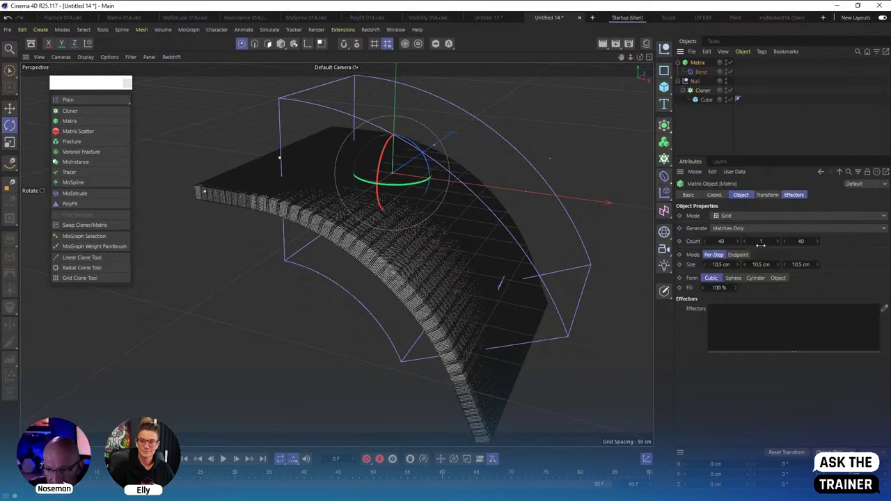
click(724, 241)
text(10)
key(Tab)
key(Tab)
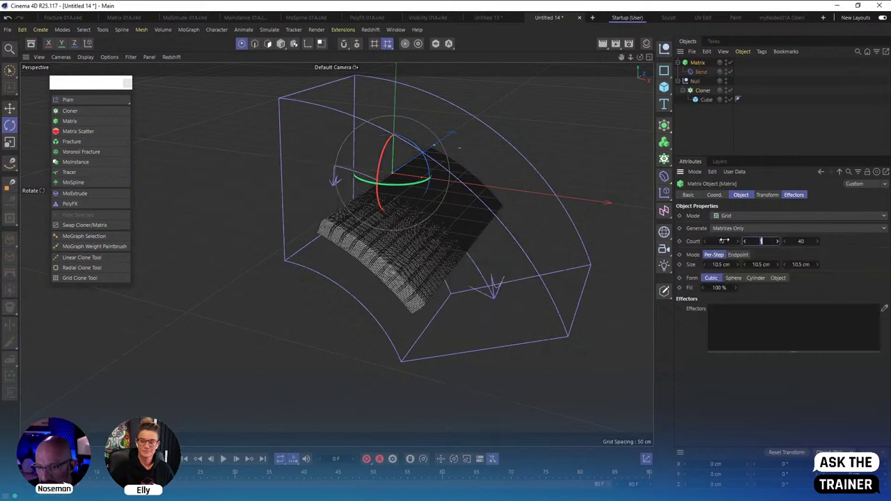
text(10)
key(Return)
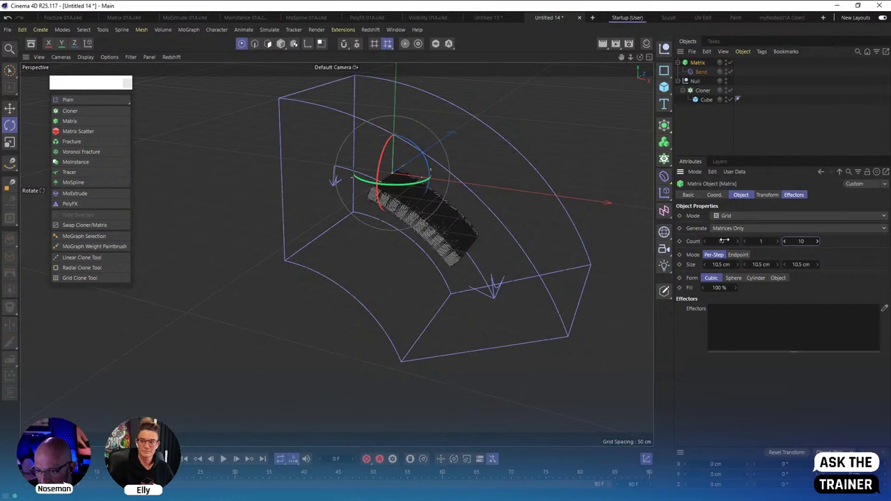
click(708, 91)
Switch the Cloner to Grid and give the Matrix Endpoint mode with 200 cm size per axis.
click(746, 216)
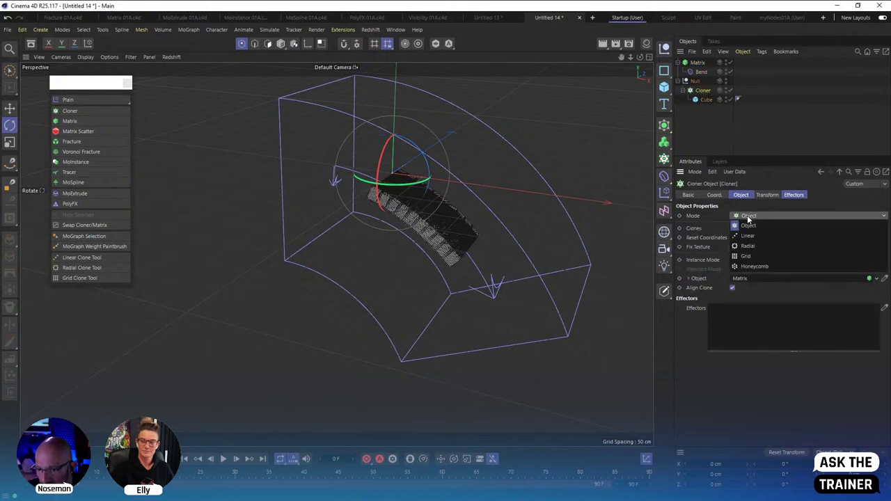
click(755, 262)
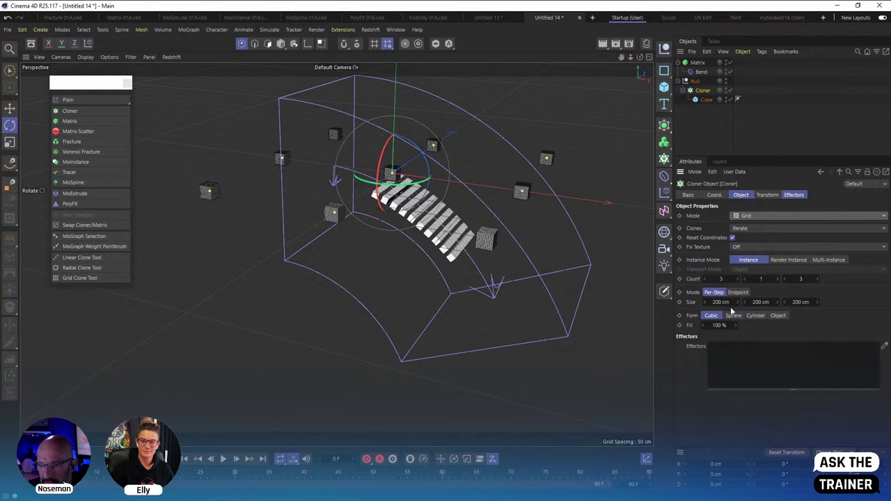
click(698, 63)
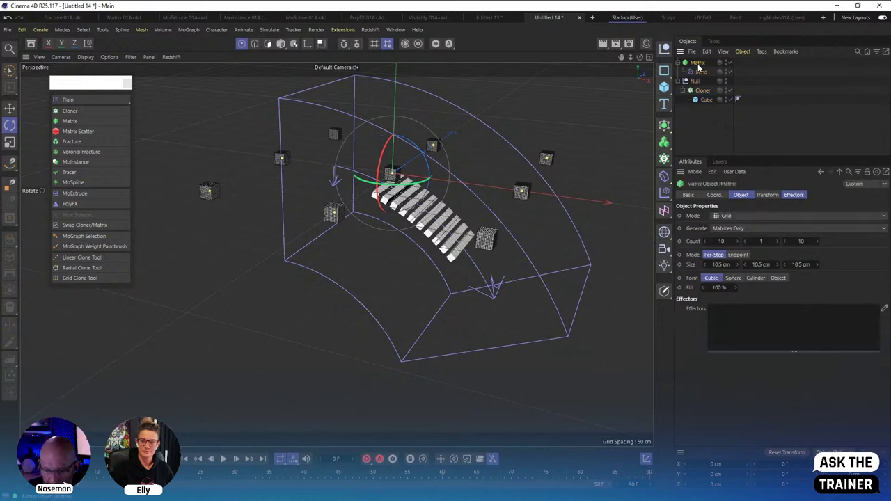
click(738, 255)
click(722, 264)
text(200)
key(Tab)
text(200)
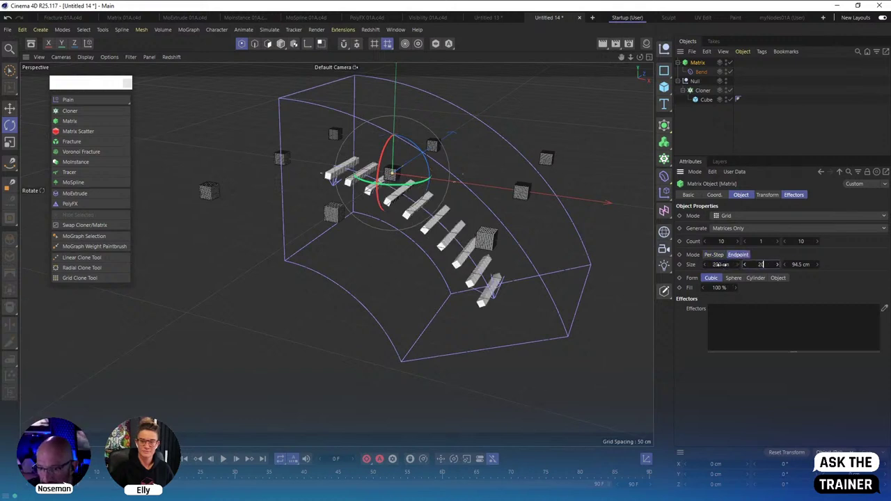
key(Tab)
text(200)
key(Return)
Set the Matrix count to 3 × 1 × 3.
click(721, 241)
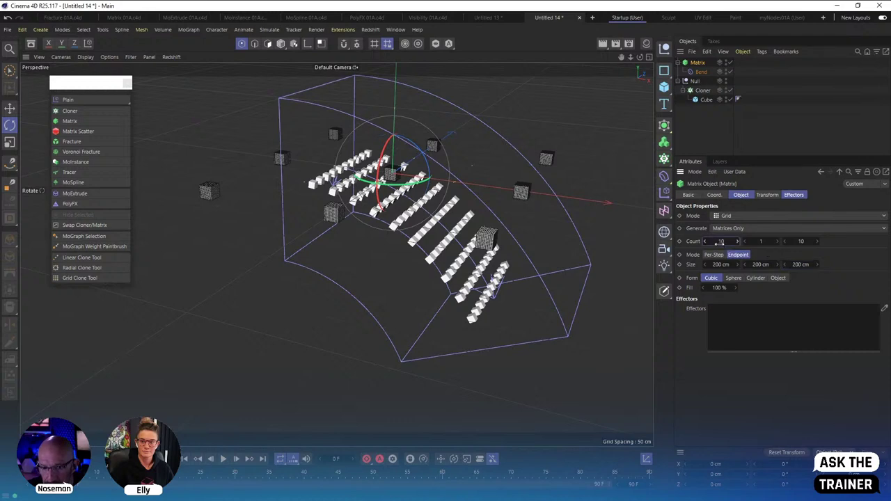
text(3)
key(Tab)
key(Tab)
text(3)
key(Return)
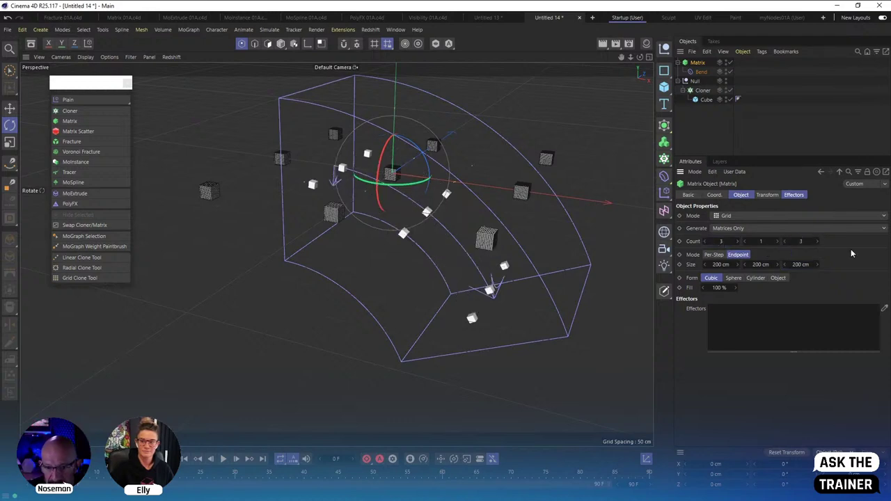
click(724, 122)
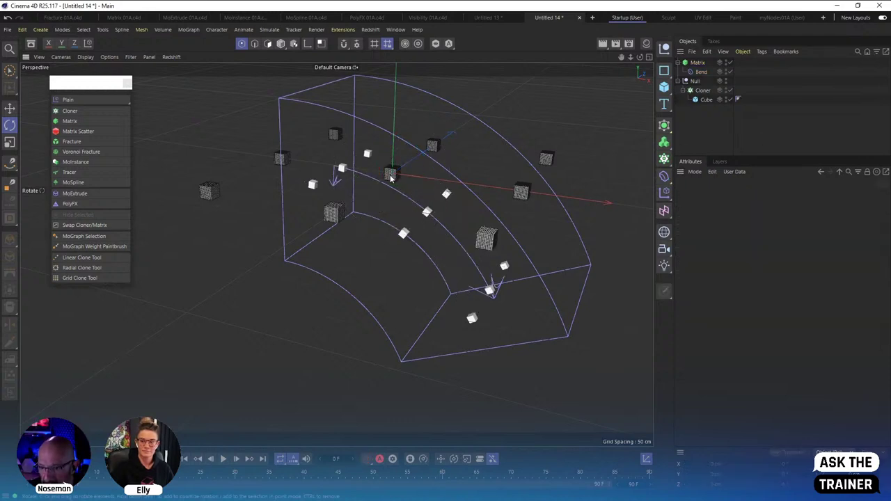
alt+drag(394, 179, 299, 230)
Put the Cloner back in Object mode so cubes sit on the bent Matrix points.
click(701, 91)
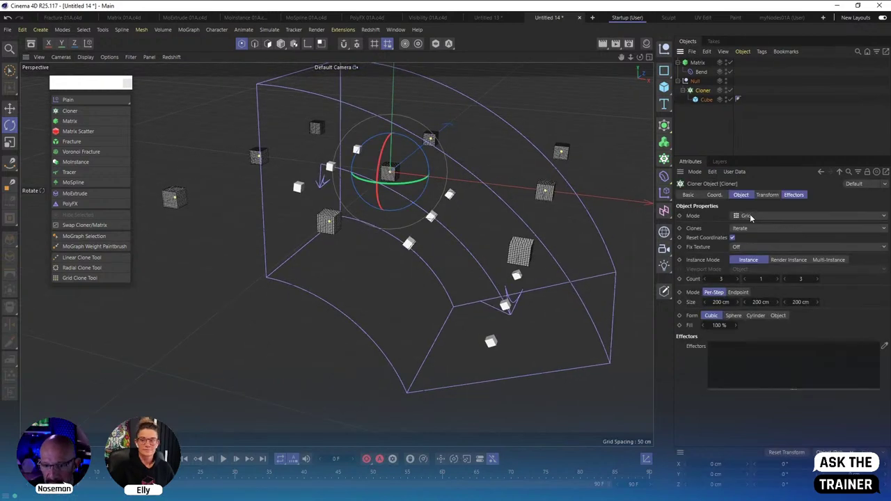
click(766, 216)
click(767, 225)
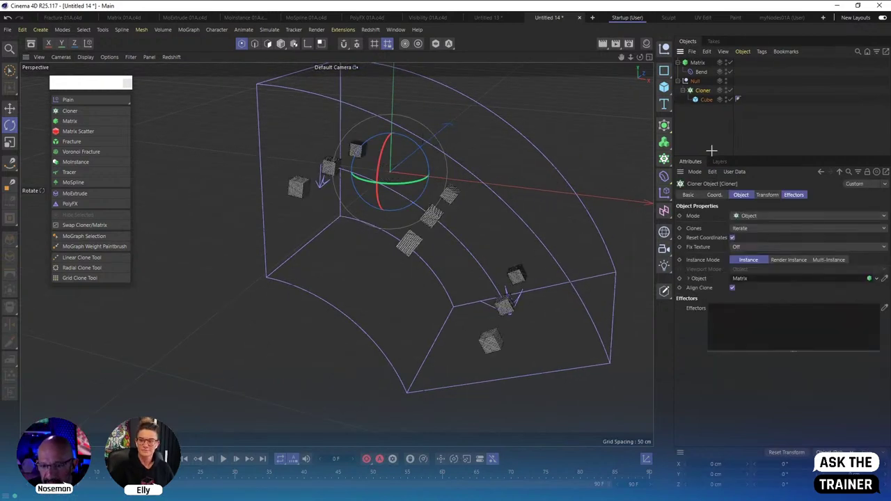
click(738, 149)
mouse_move(394, 233)
alt+mouse_down()
mouse_move(444, 181)
mouse_move(397, 216)
alt+mouse_up()
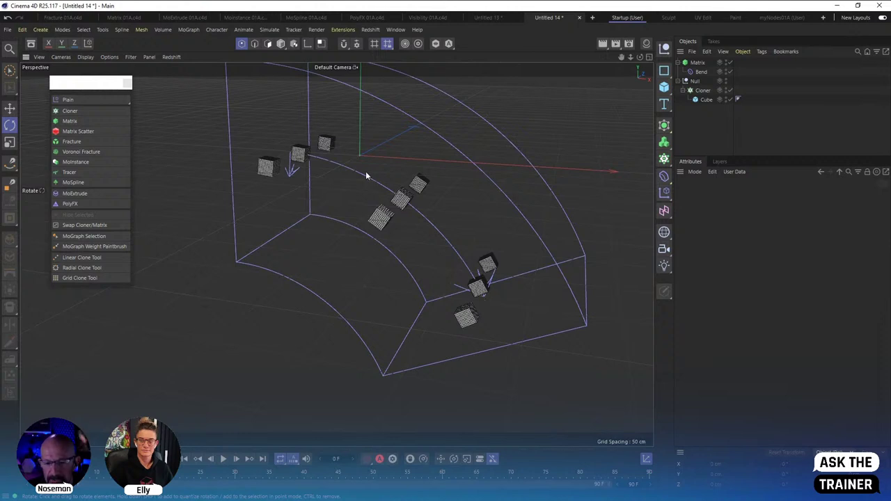
Keep the Matrix on Matrices Only, then marquee-select Matrix, Bend, Null, Cloner and Cube.
click(698, 63)
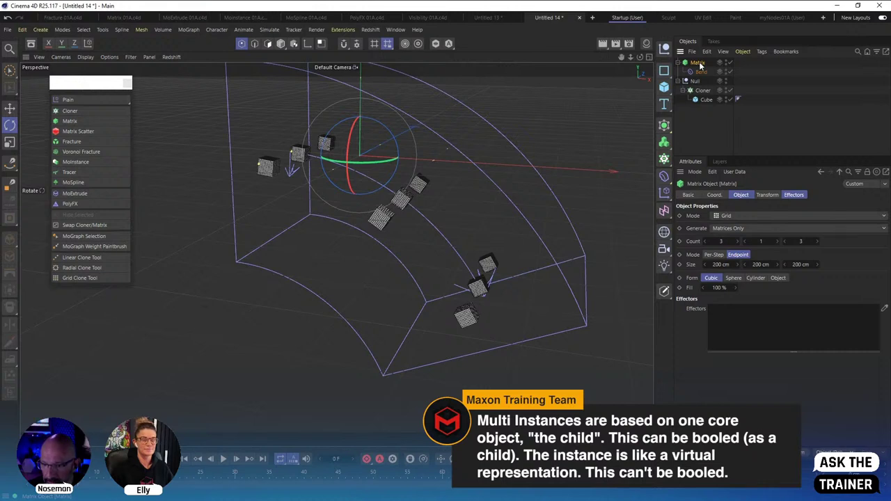
click(740, 229)
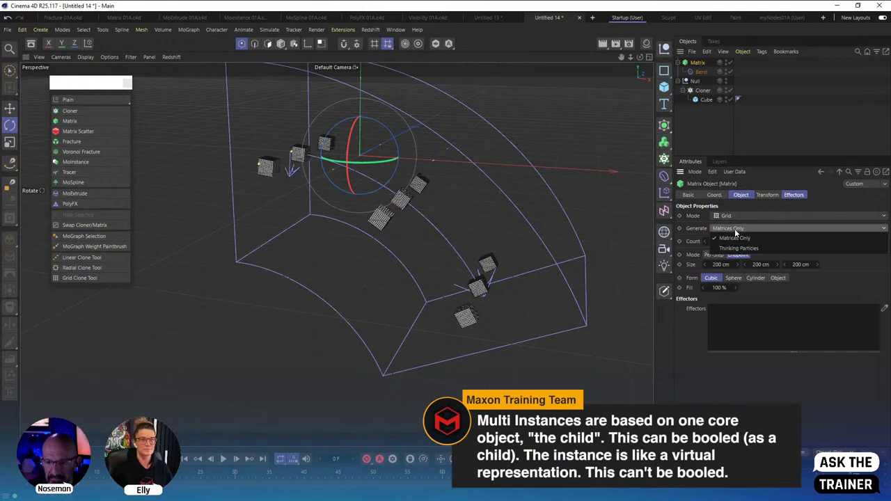
click(726, 365)
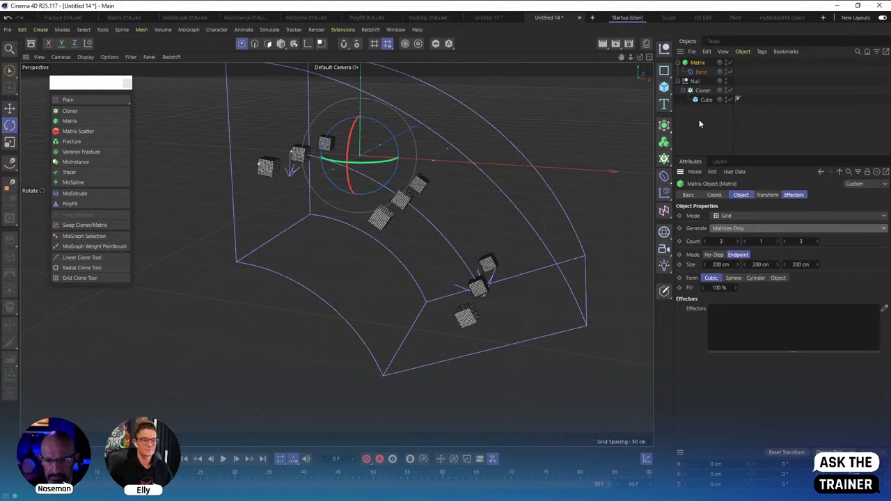
click(712, 123)
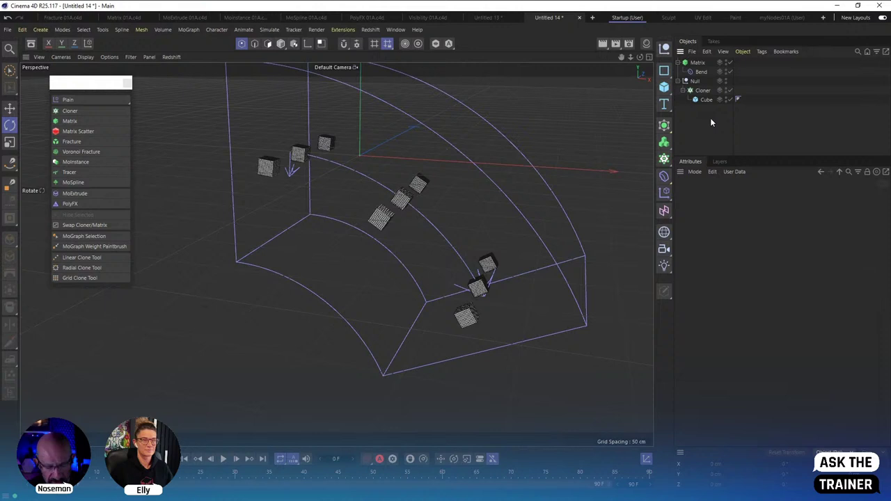
drag(716, 117, 683, 57)
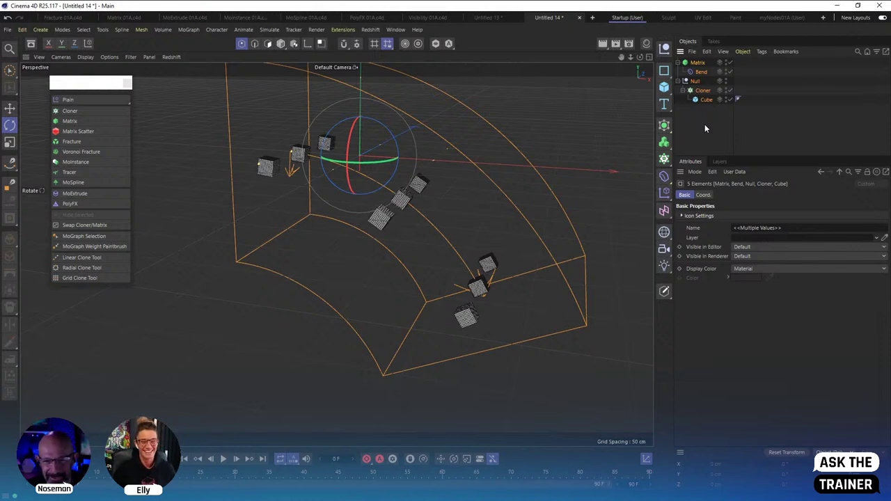
Replace the scene with a new Cloner holding a 20 cm Cube.
key(Delete)
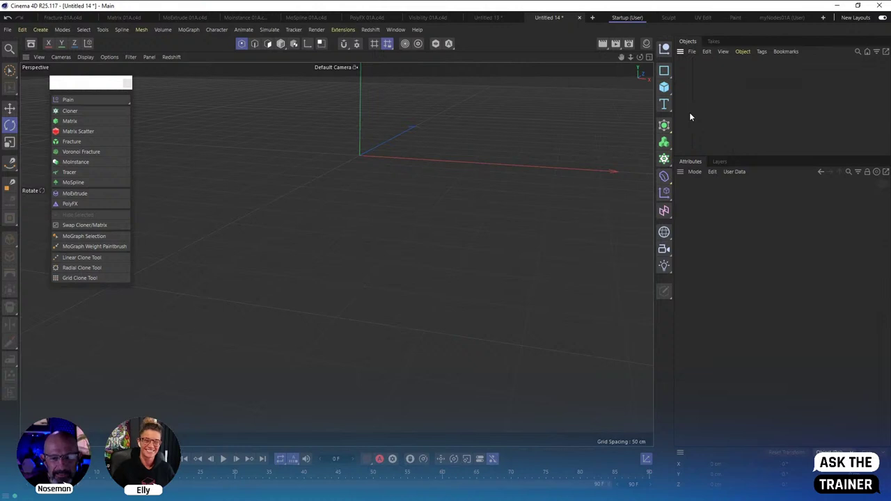
click(76, 111)
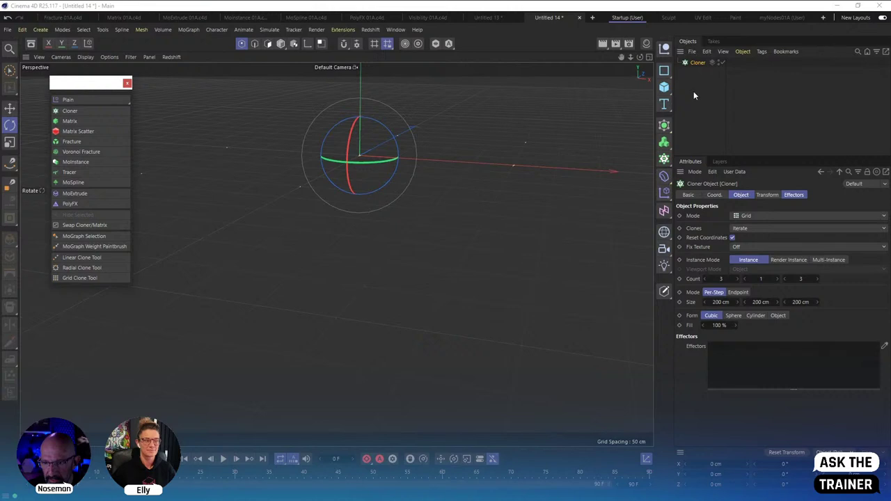
click(665, 86)
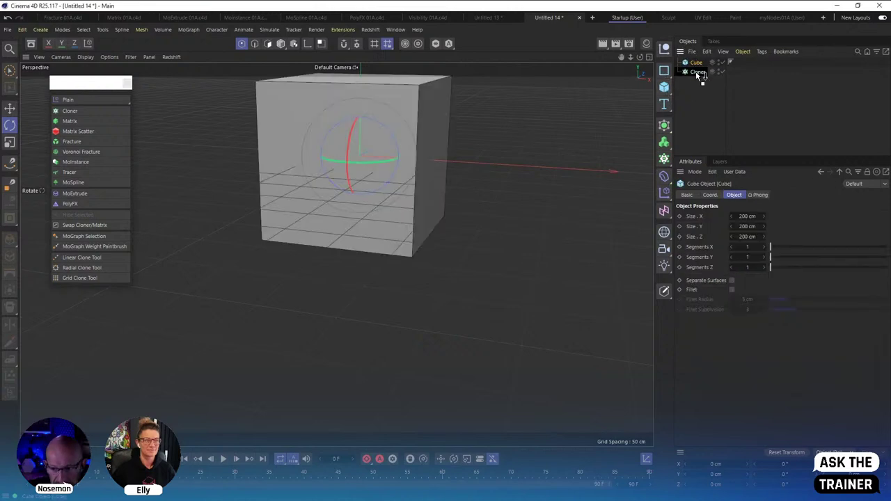
drag(696, 71, 697, 63)
click(746, 215)
text(20)
key(Tab)
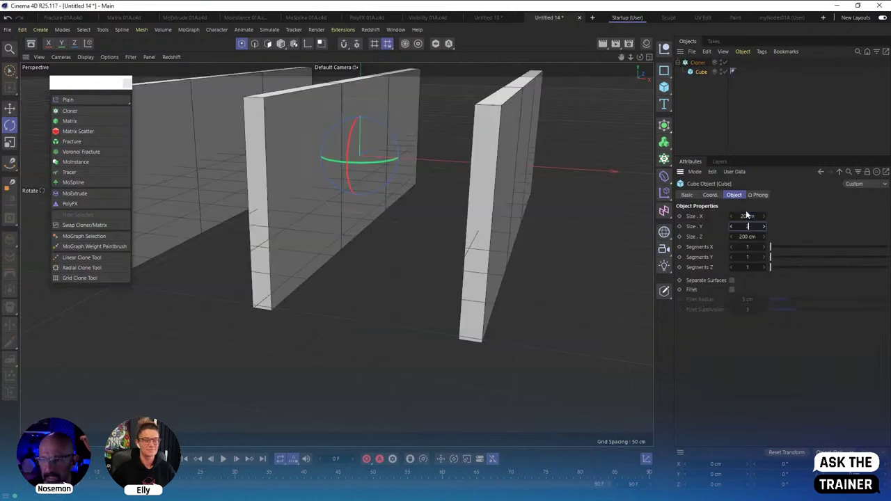
text(20)
key(Tab)
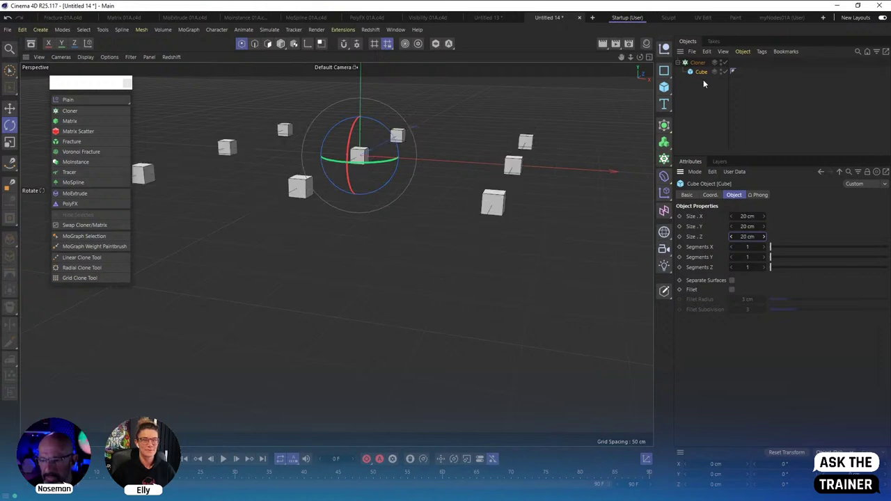
Leave the Cloner in Grid mode and bring up its Transform settings.
click(697, 62)
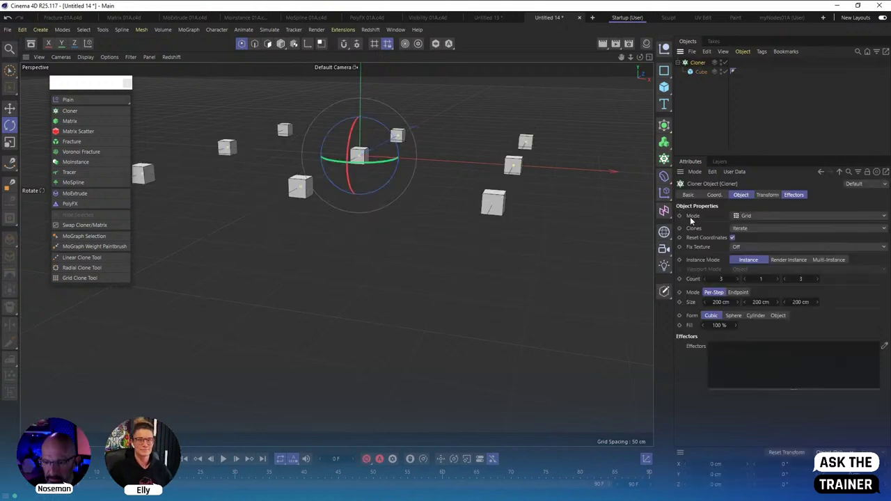
click(746, 215)
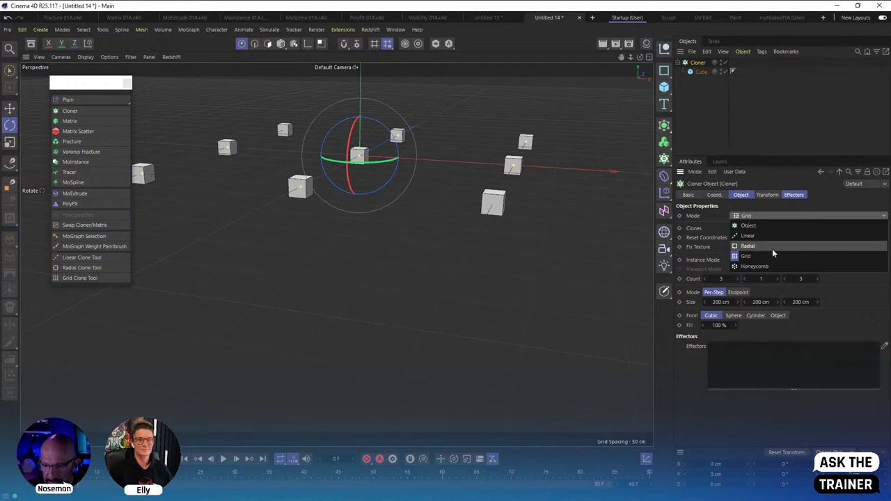
click(688, 209)
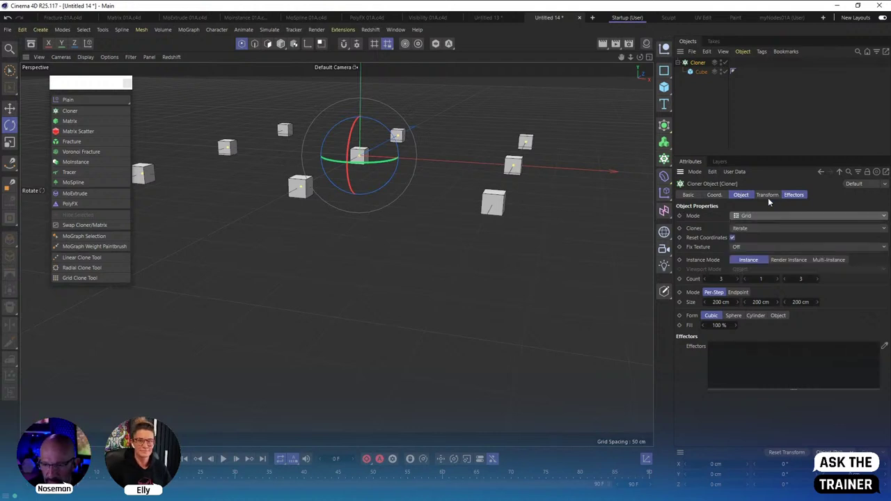
click(768, 195)
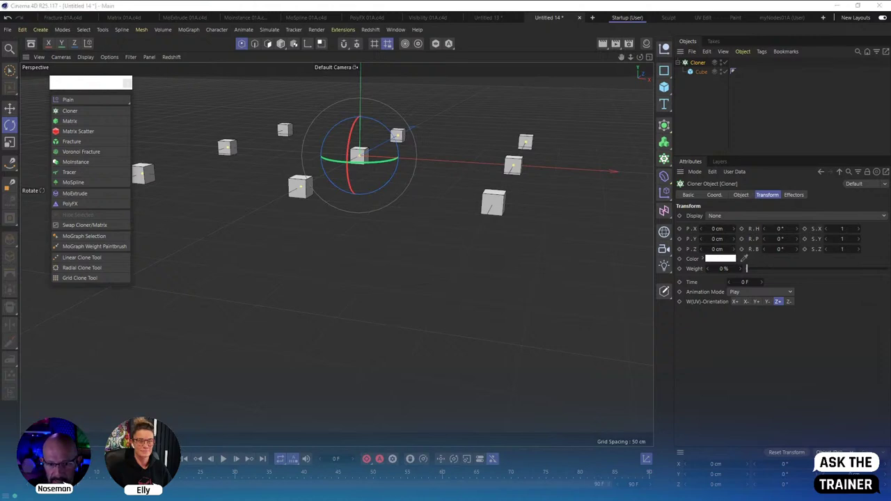
Set the Cloner's Display to Weight to show clone weights.
key(alt+Tab)
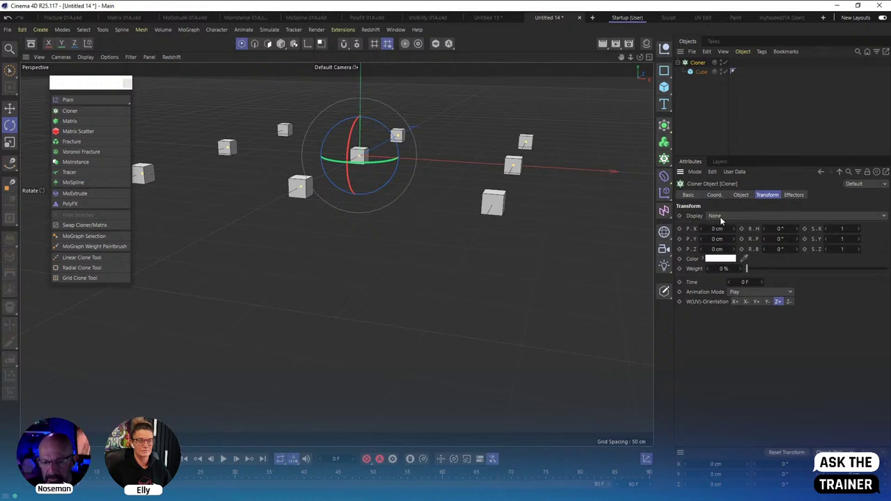
click(723, 216)
click(734, 232)
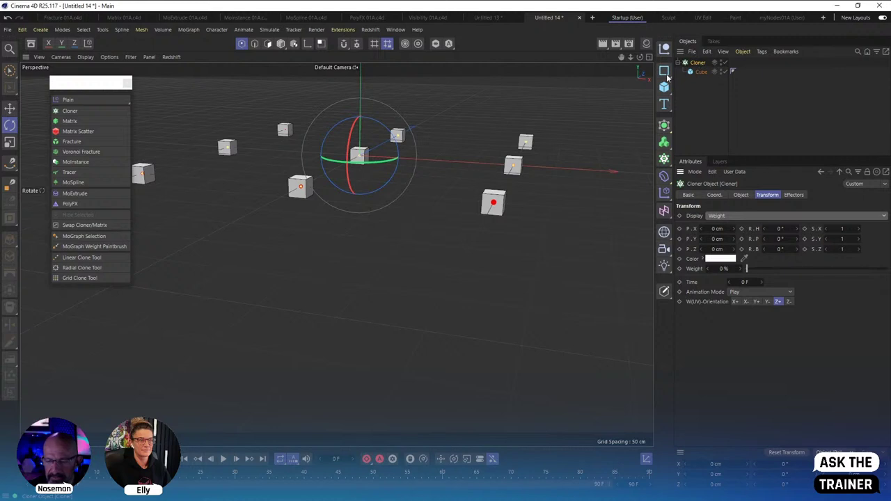
click(698, 113)
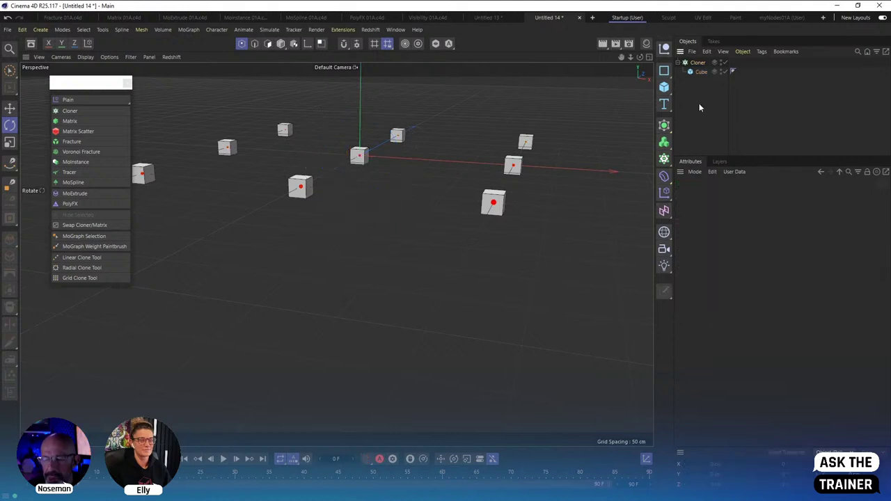
click(696, 64)
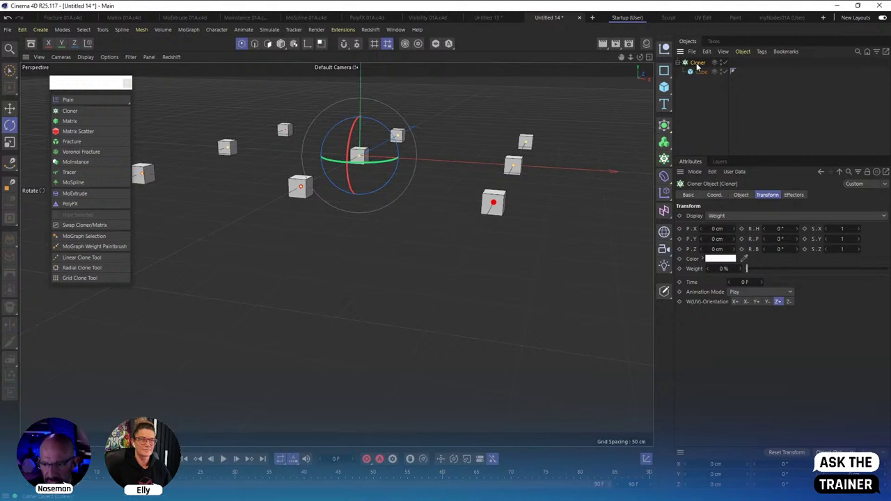
Change the Display to Index and orbit to inspect the numbered clones.
click(737, 216)
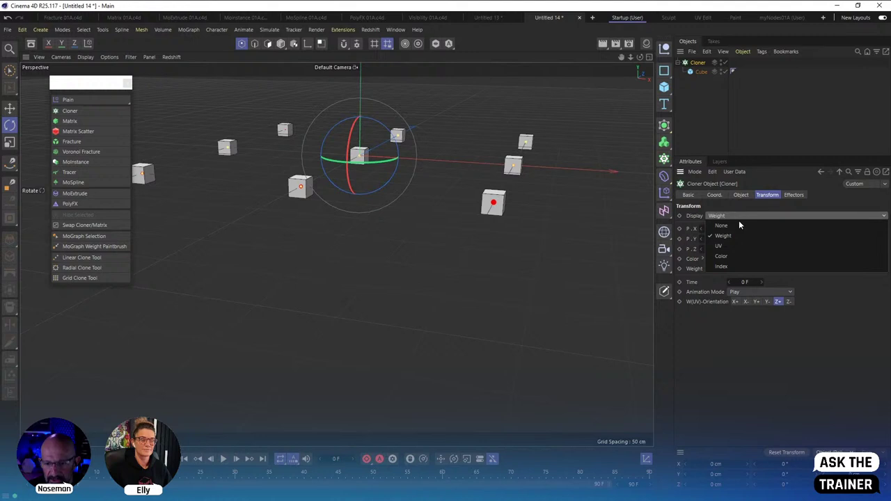
click(749, 266)
click(589, 186)
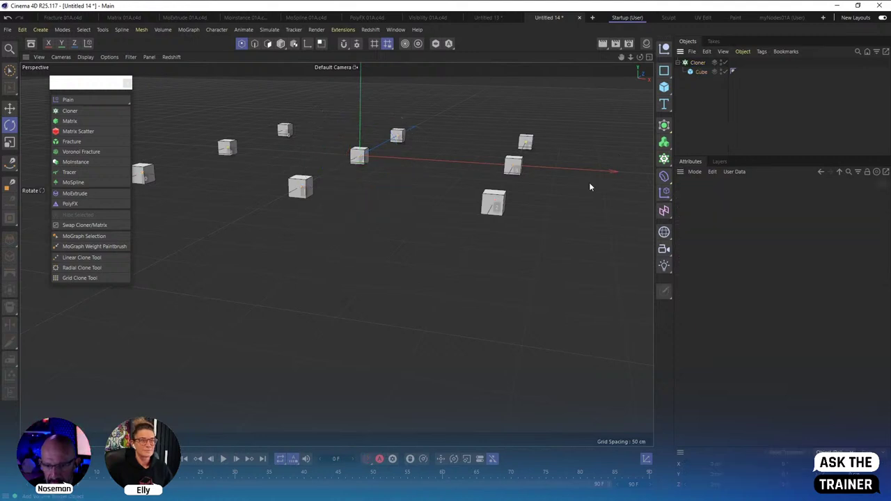
alt+drag(514, 206, 541, 206)
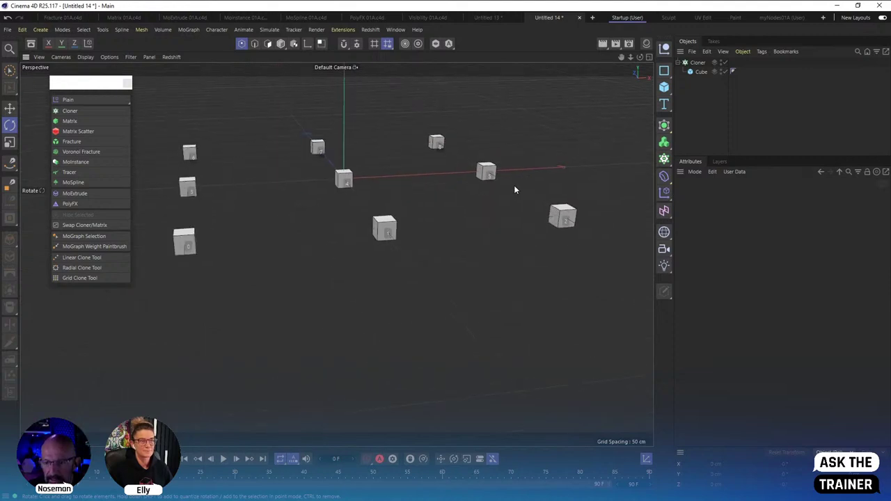
click(697, 62)
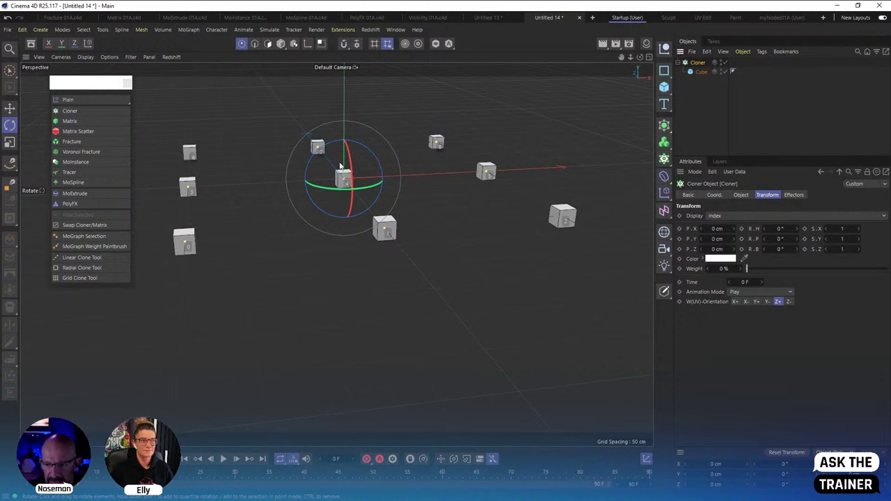
Switch the Cloner to Linear mode and raise its Count from 3 to 5.
click(742, 195)
click(746, 217)
click(742, 230)
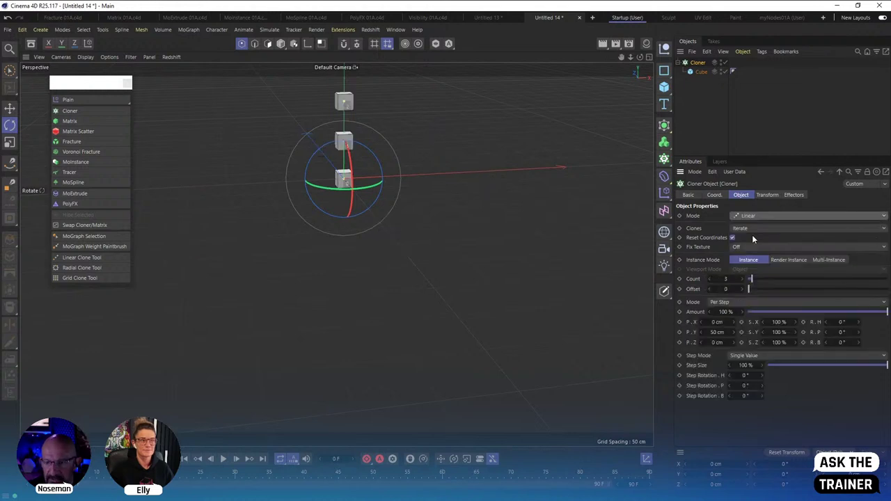
alt+middle_drag(438, 149, 453, 283)
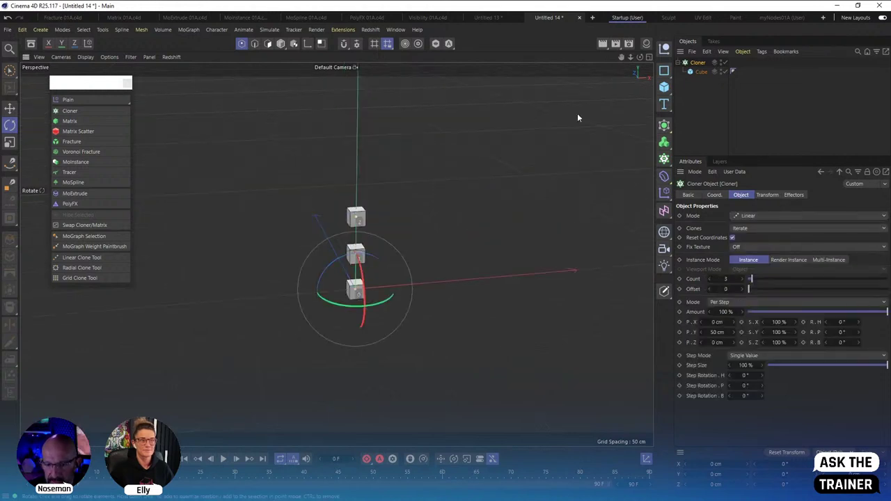
drag(752, 279, 753, 280)
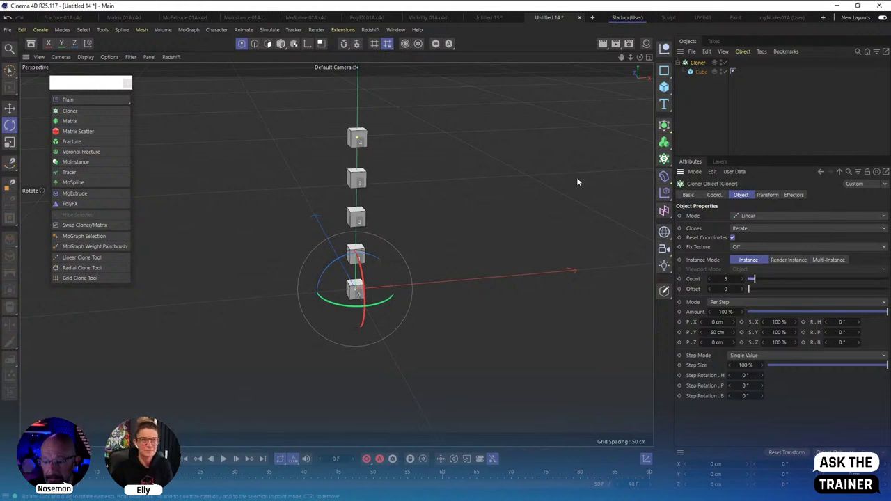
Set the clone colour to green at 77% saturation and the Display to UV.
click(773, 195)
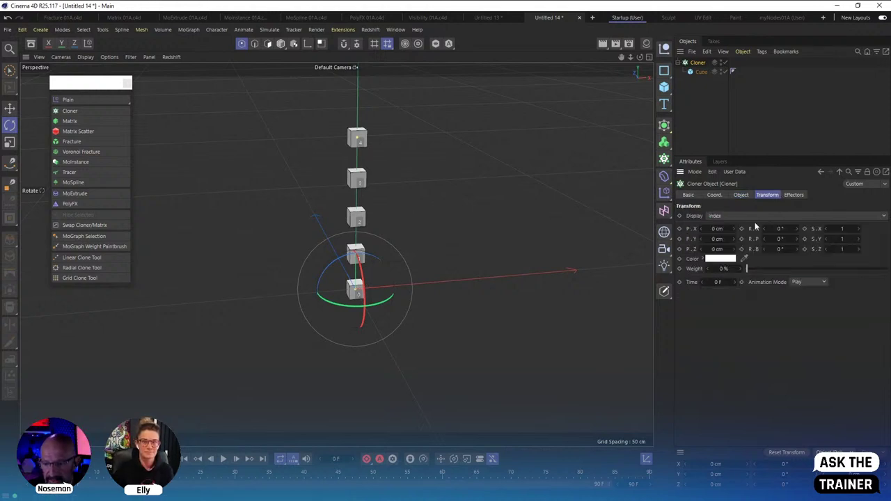
click(704, 259)
click(796, 284)
click(856, 293)
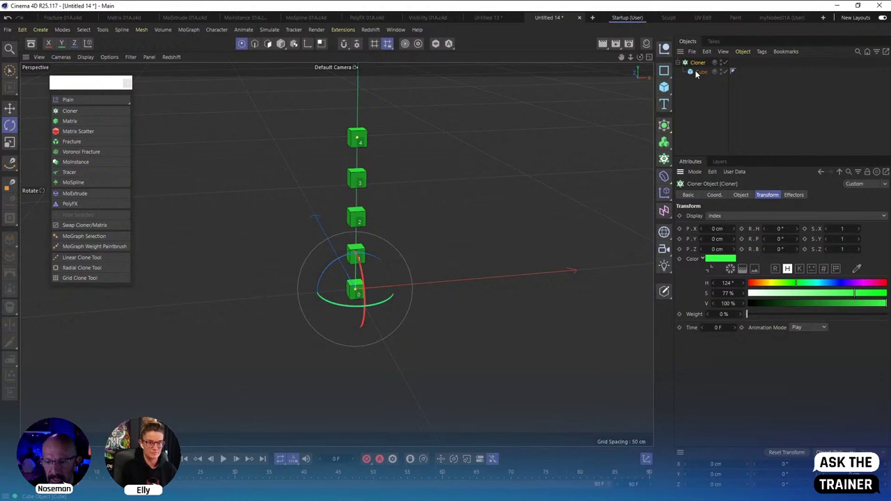
click(735, 216)
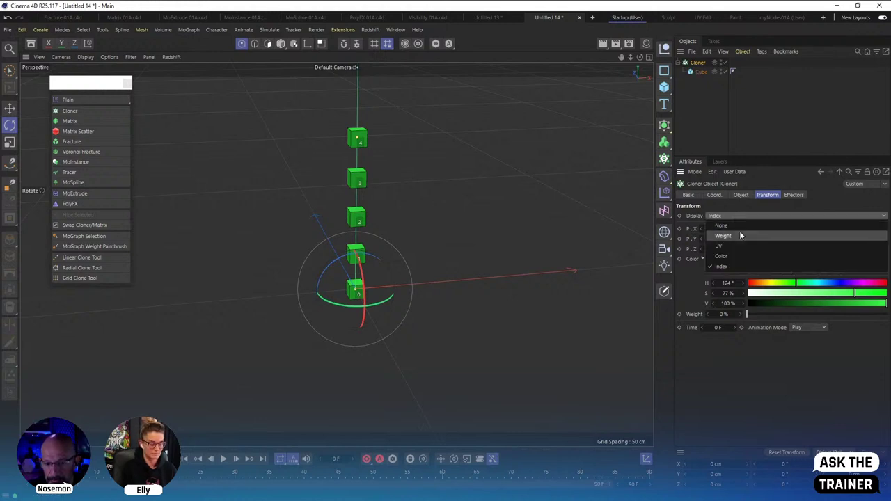
click(740, 245)
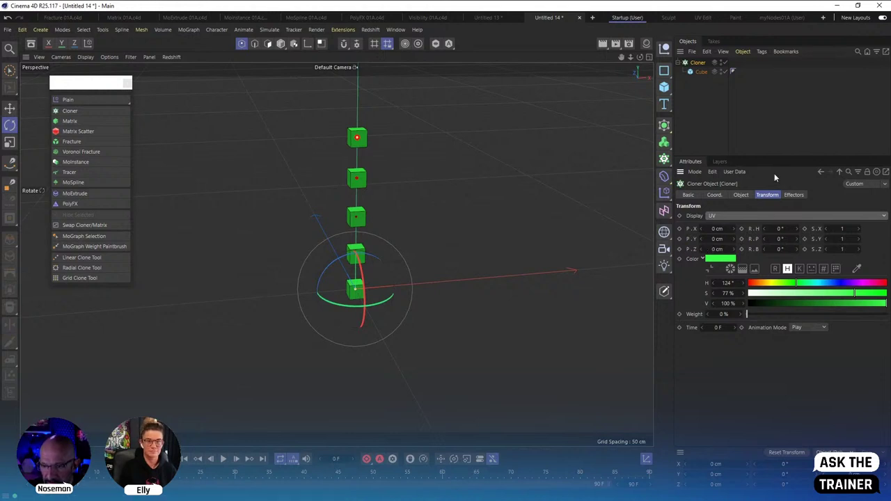
Switch the Cloner to Grid mode with a count of 5 × 5 × 5.
click(741, 195)
click(752, 215)
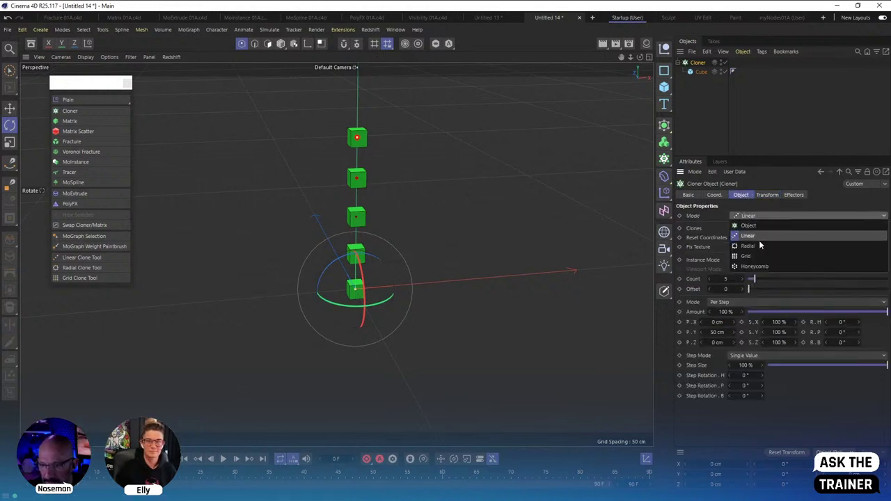
click(752, 255)
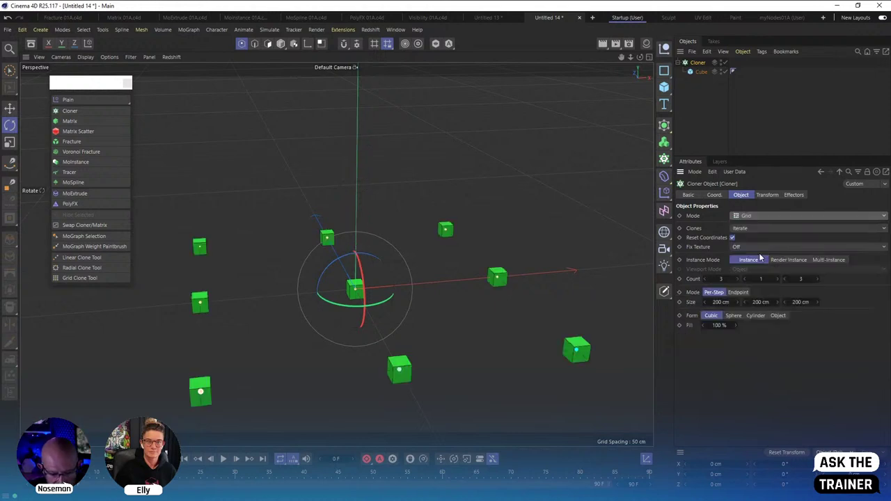
click(728, 278)
text(5)
key(Tab)
text(5)
key(Tab)
text(5)
key(Return)
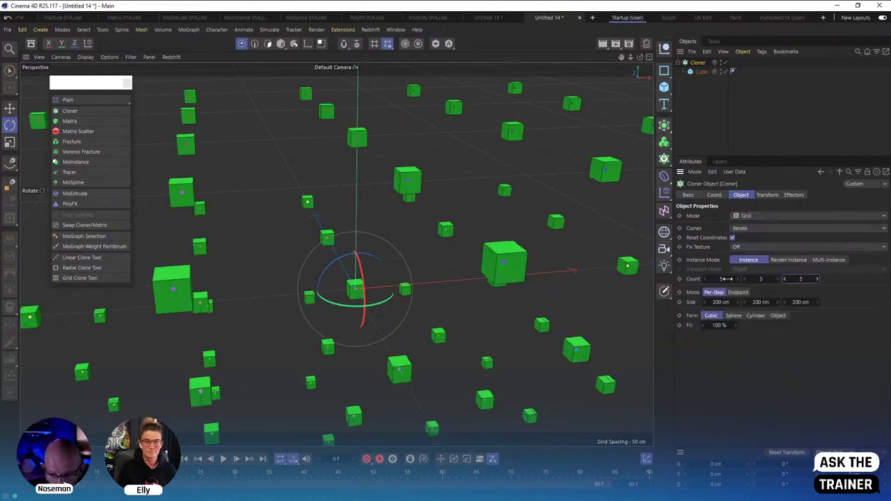
Set the grid size to 100 cm on each axis and orbit to a side view.
click(731, 304)
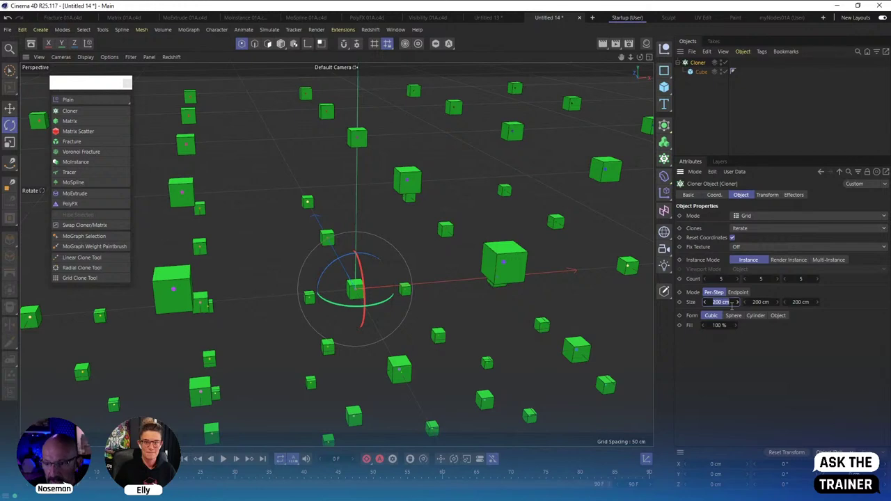
text(100)
key(Tab)
text(100)
key(Tab)
text(100)
key(Return)
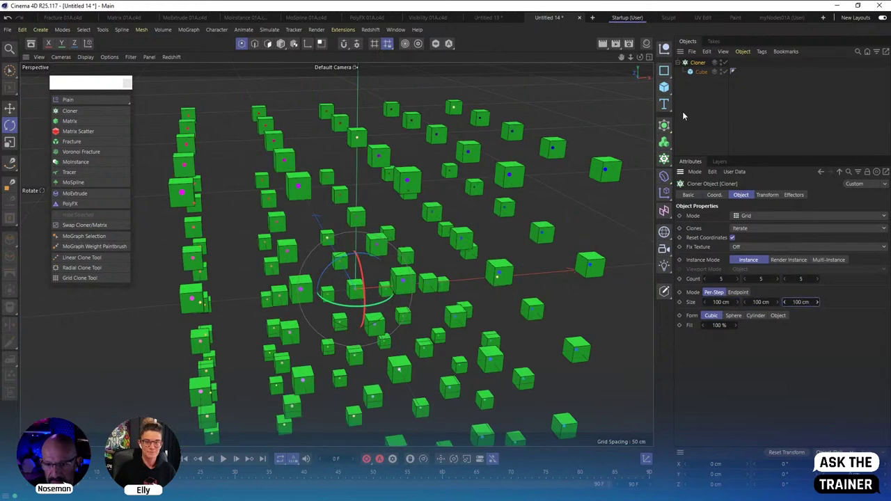
click(691, 121)
mouse_move(390, 181)
alt+mouse_down()
mouse_move(485, 183)
mouse_move(293, 231)
mouse_move(415, 228)
mouse_move(357, 232)
mouse_move(291, 253)
mouse_move(569, 229)
mouse_move(454, 199)
mouse_move(369, 258)
mouse_move(402, 265)
mouse_move(398, 230)
mouse_move(348, 255)
mouse_move(374, 229)
mouse_move(459, 215)
mouse_move(561, 241)
mouse_move(547, 233)
alt+mouse_up()
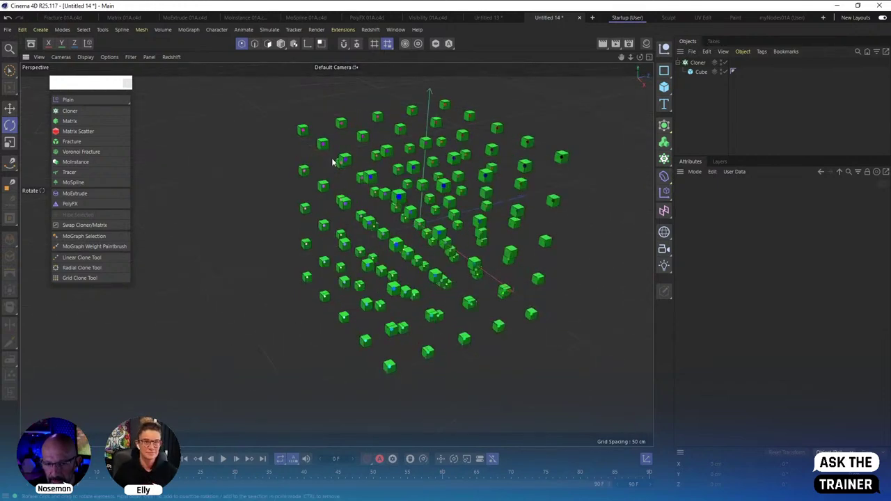
alt+drag(374, 169, 404, 174)
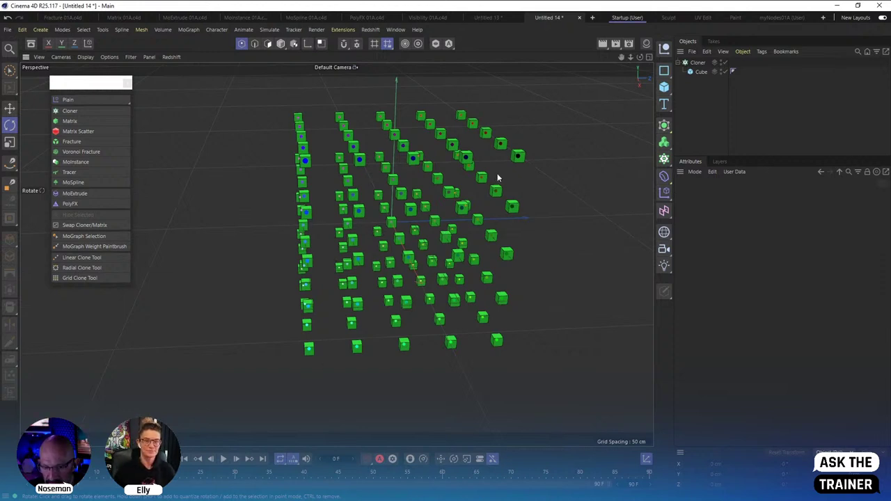
mouse_move(497, 178)
alt+mouse_down()
mouse_move(489, 200)
mouse_move(478, 113)
alt+mouse_up()
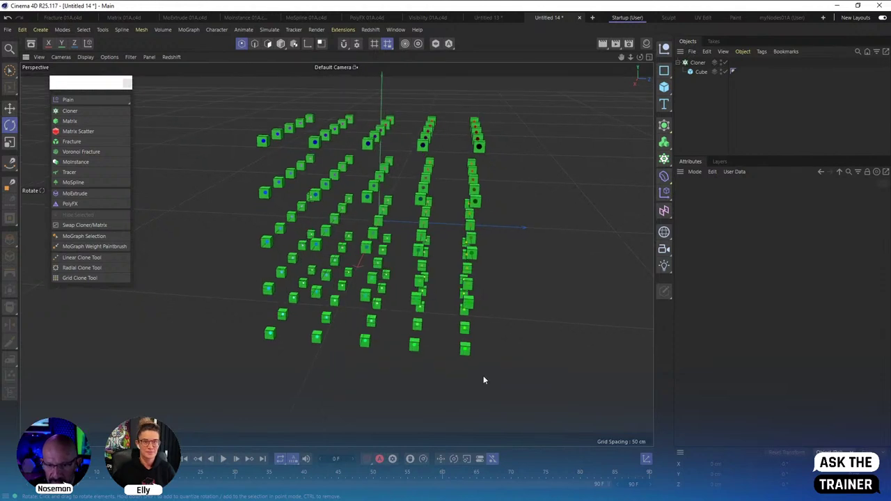
mouse_move(484, 380)
alt+mouse_down()
mouse_move(447, 304)
mouse_move(264, 114)
alt+mouse_up()
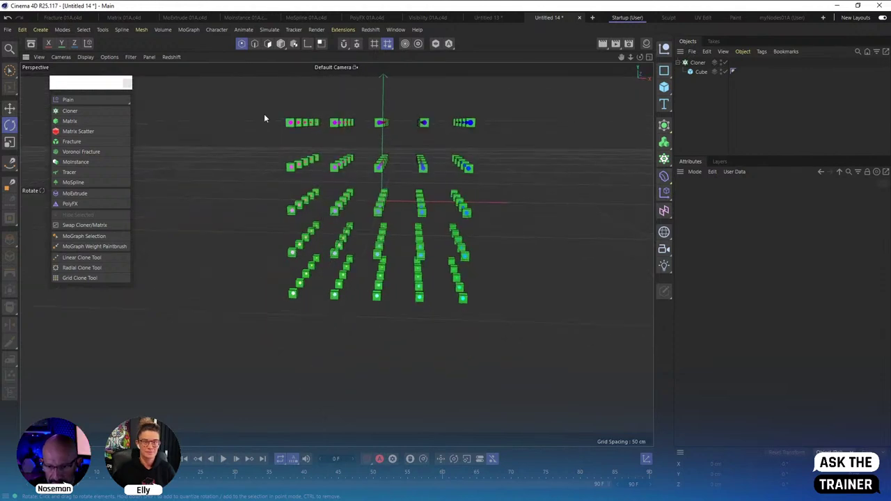
mouse_move(363, 270)
alt+mouse_down()
mouse_move(356, 285)
mouse_move(505, 298)
mouse_move(428, 254)
mouse_move(483, 206)
mouse_move(429, 202)
alt+mouse_up()
Change the Cloner's Size X spacing from 52 cm to 67 cm, then orbit to view the grid.
click(430, 202)
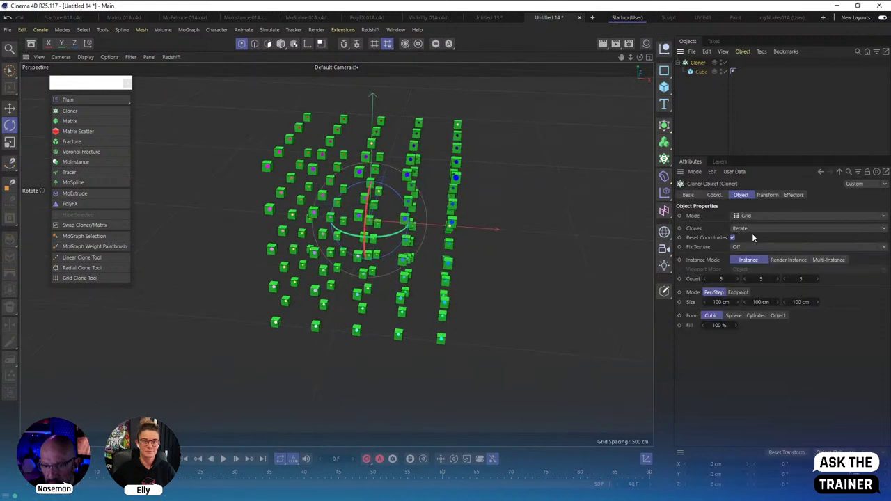
mouse_move(732, 300)
mouse_down()
mouse_move(784, 301)
mouse_move(724, 302)
mouse_move(792, 302)
mouse_move(696, 306)
mouse_move(717, 307)
mouse_move(705, 316)
mouse_move(724, 310)
mouse_up()
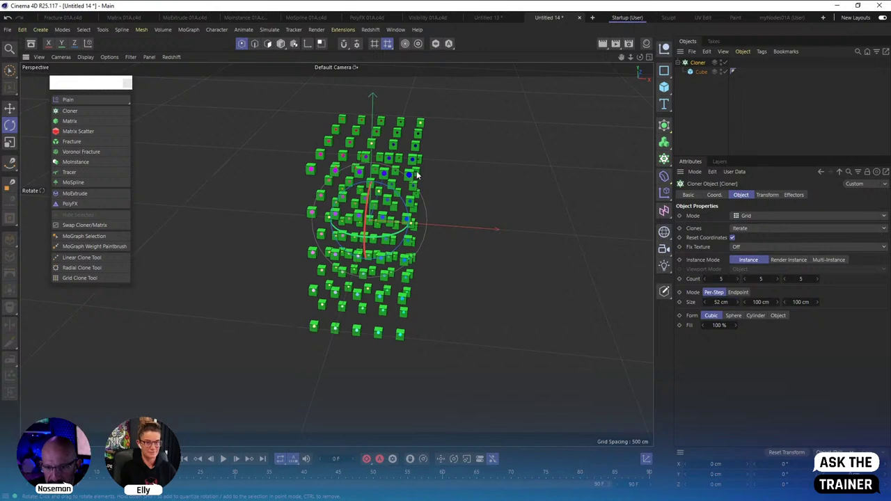
scroll(433, 177, up, 5)
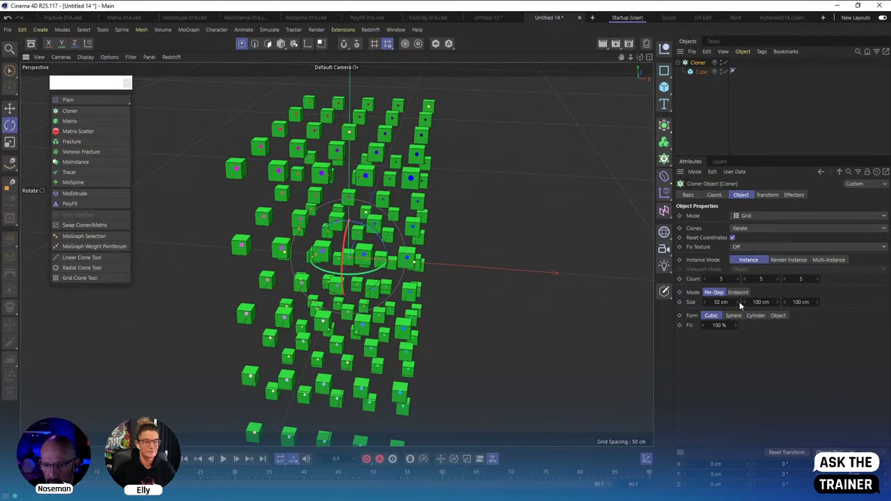
mouse_move(741, 306)
mouse_down()
mouse_move(805, 304)
mouse_move(738, 304)
mouse_up()
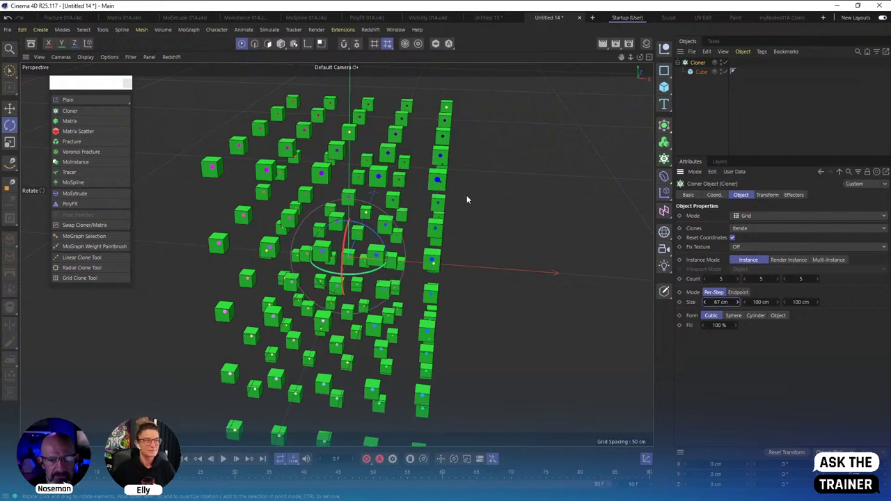
click(693, 108)
mouse_move(416, 177)
alt+mouse_down()
mouse_move(449, 180)
mouse_move(458, 209)
mouse_move(420, 189)
mouse_move(458, 148)
alt+mouse_up()
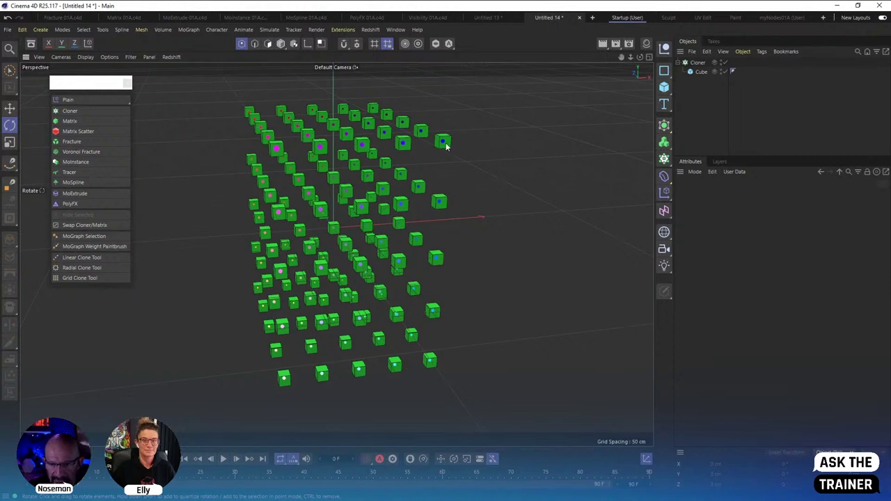
alt+drag(439, 360, 257, 239)
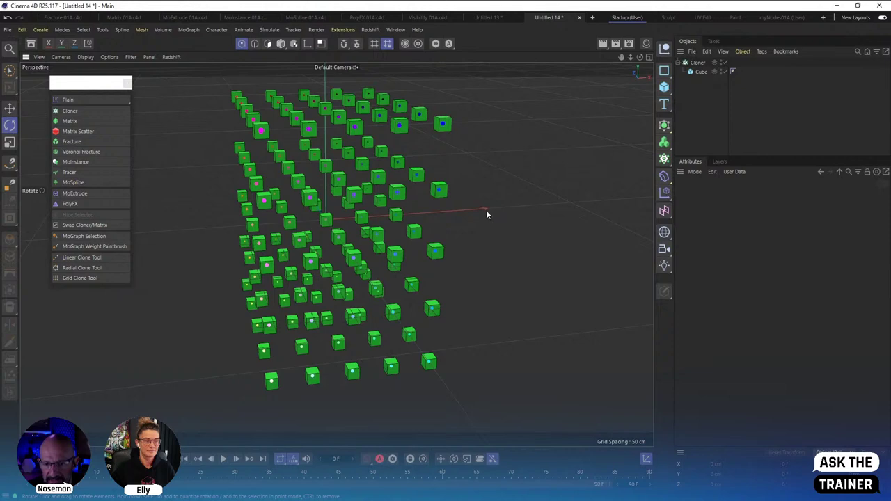
alt+drag(456, 209, 557, 209)
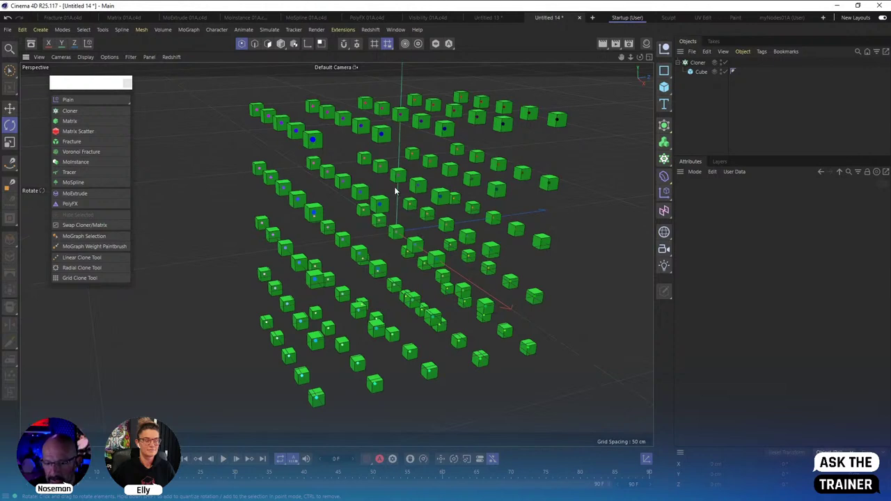
mouse_move(418, 237)
alt+mouse_down()
mouse_move(346, 211)
mouse_move(399, 210)
alt+mouse_up()
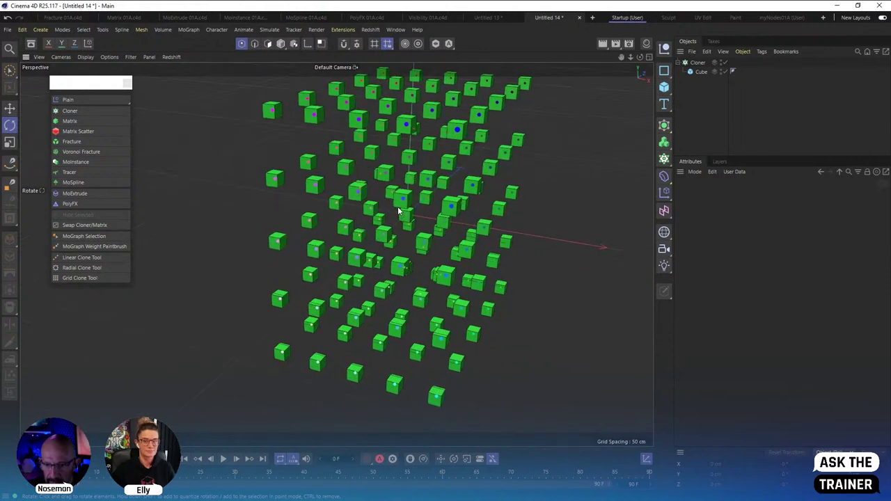
mouse_move(458, 134)
alt+mouse_down()
mouse_move(481, 140)
mouse_move(489, 98)
alt+mouse_up()
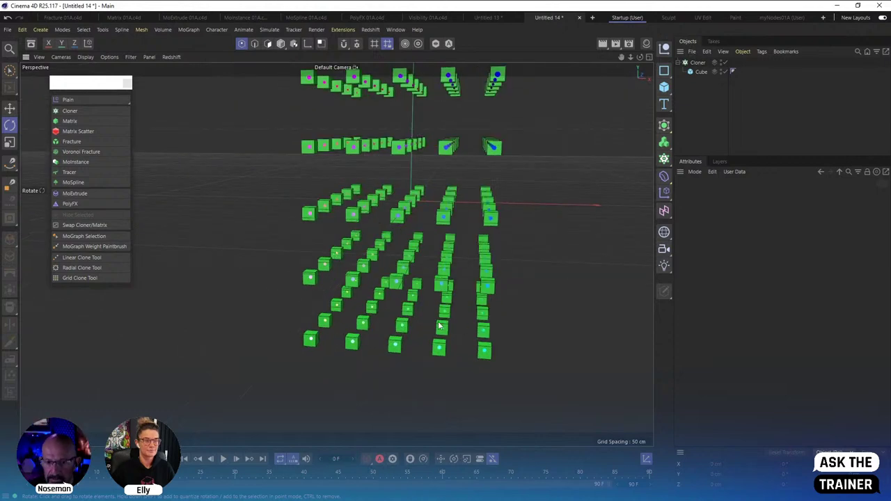
alt+drag(440, 326, 298, 347)
alt+drag(457, 370, 300, 101)
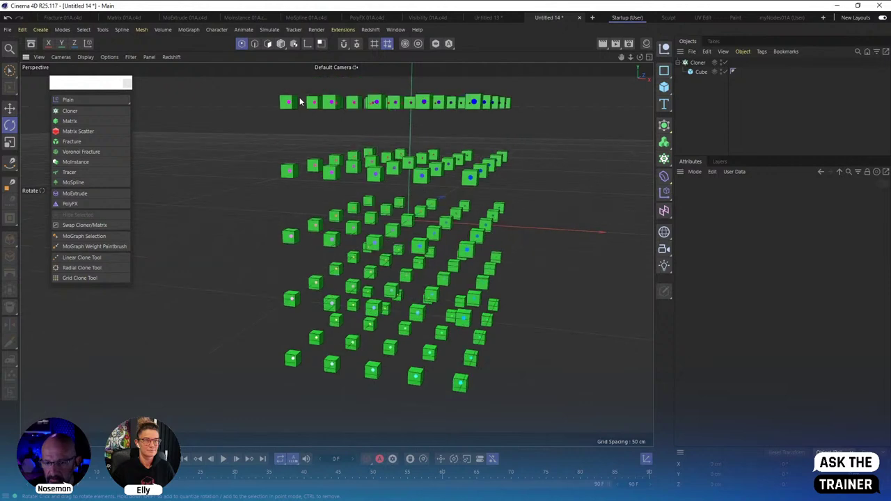
mouse_move(417, 162)
alt+mouse_down()
mouse_move(446, 146)
mouse_move(432, 157)
mouse_move(456, 164)
alt+mouse_up()
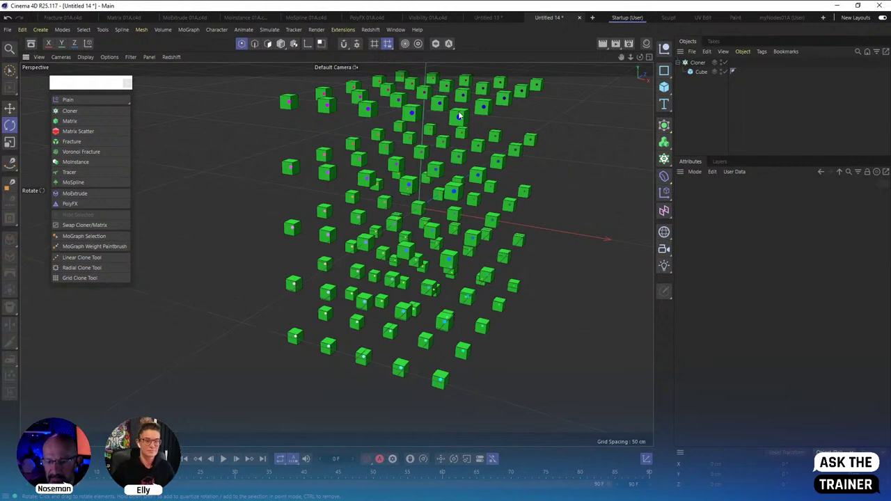
mouse_move(524, 125)
alt+mouse_down()
mouse_move(523, 149)
mouse_move(418, 131)
alt+mouse_up()
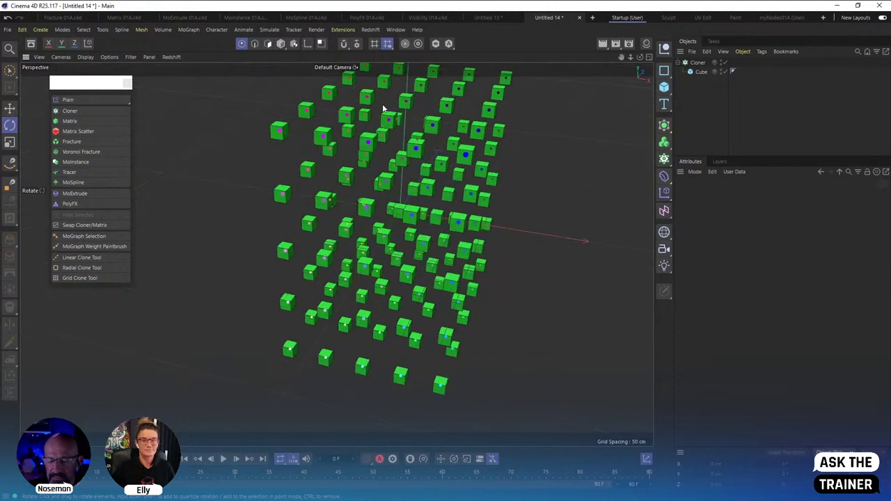
alt+drag(449, 98, 336, 354)
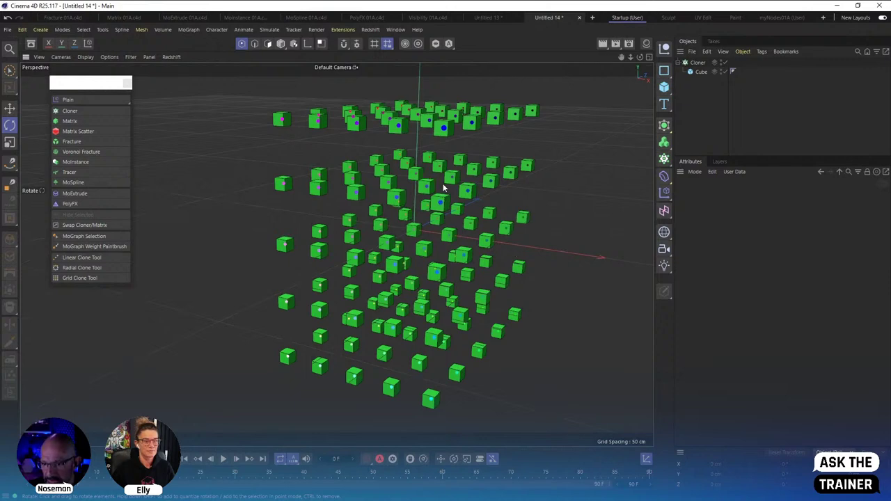
Select the Cloner, keep it in Grid mode, and show its Transform properties.
click(696, 62)
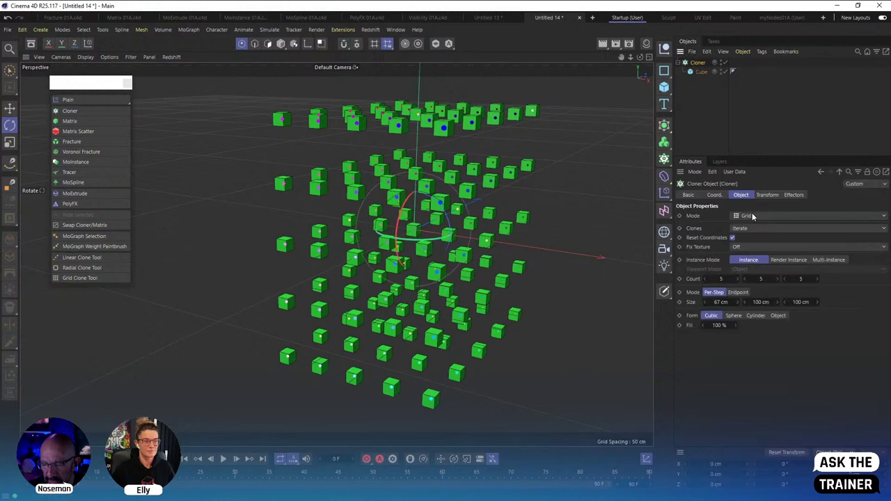
click(748, 216)
click(773, 195)
click(766, 195)
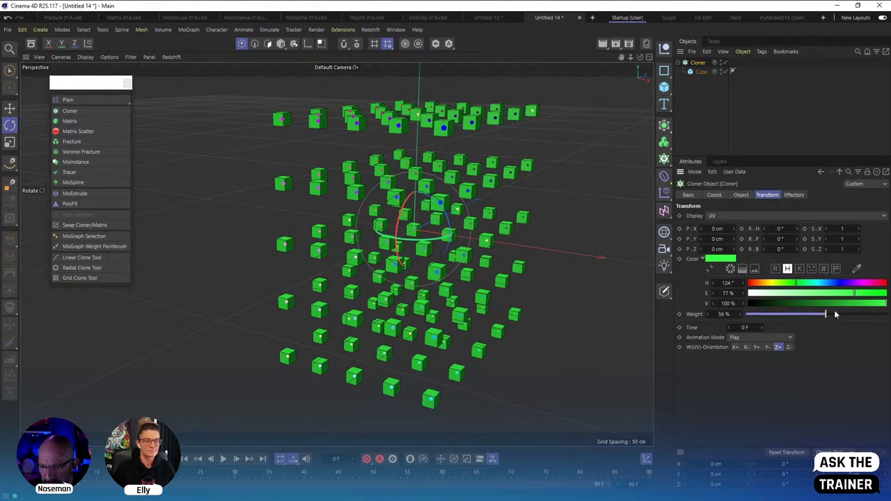
Set the clone Display from UV to None, leaving Animation Mode on Play.
click(731, 216)
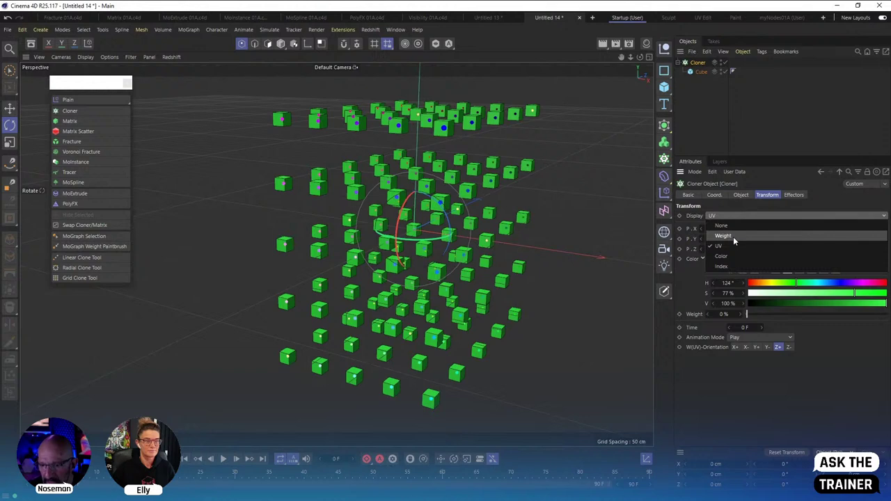
click(731, 226)
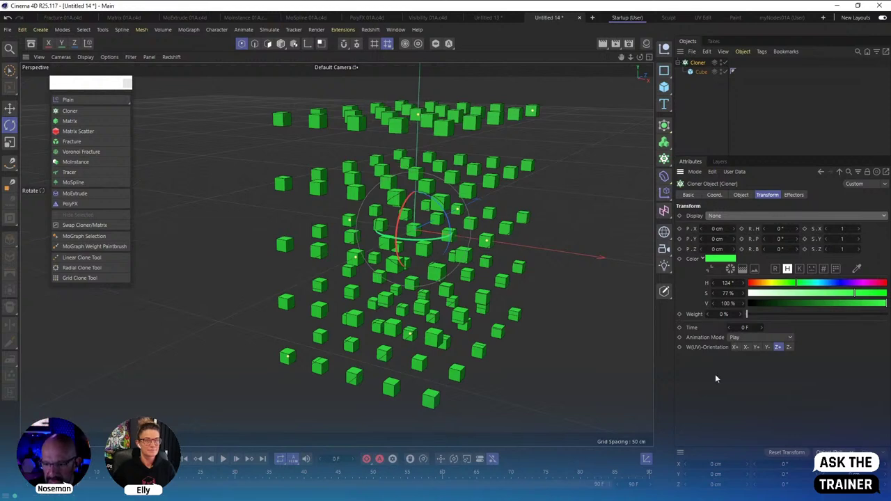
click(741, 338)
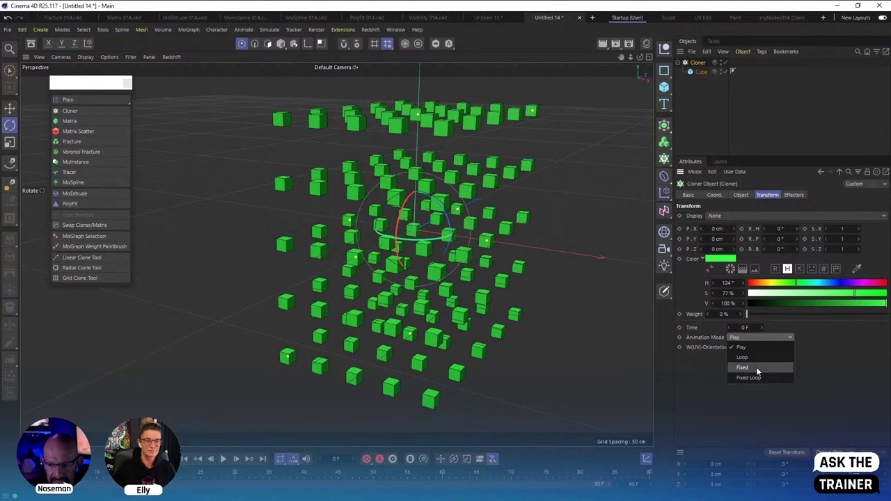
click(715, 385)
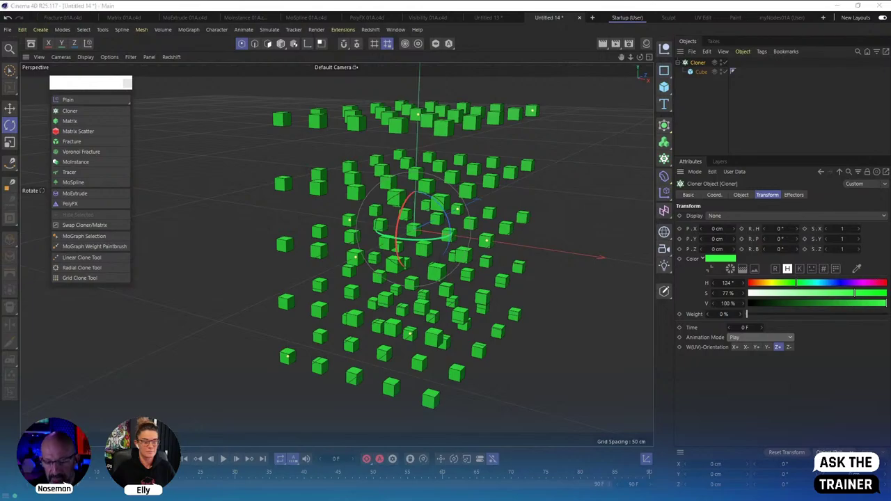
key(alt+Tab)
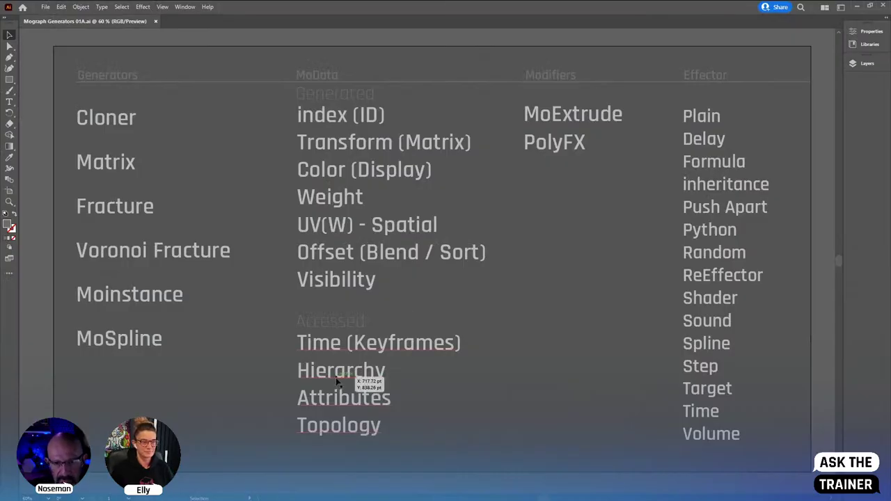
key(alt+Tab)
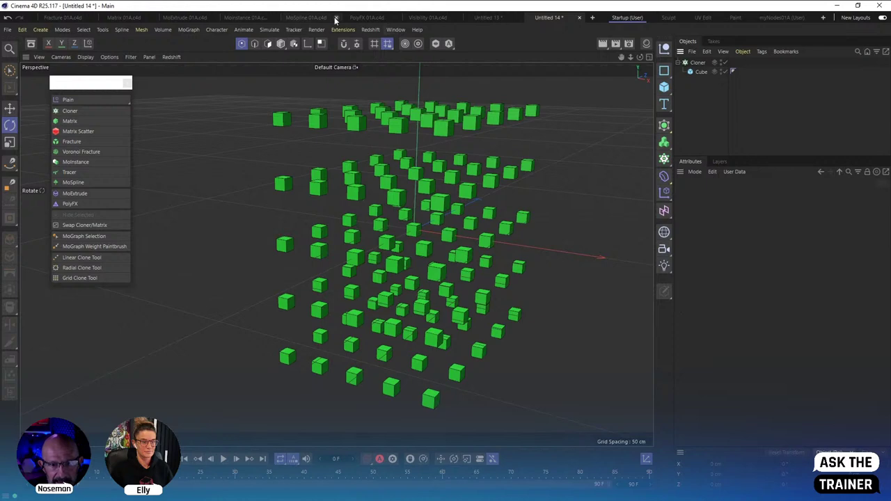
scroll(308, 19, up, 3)
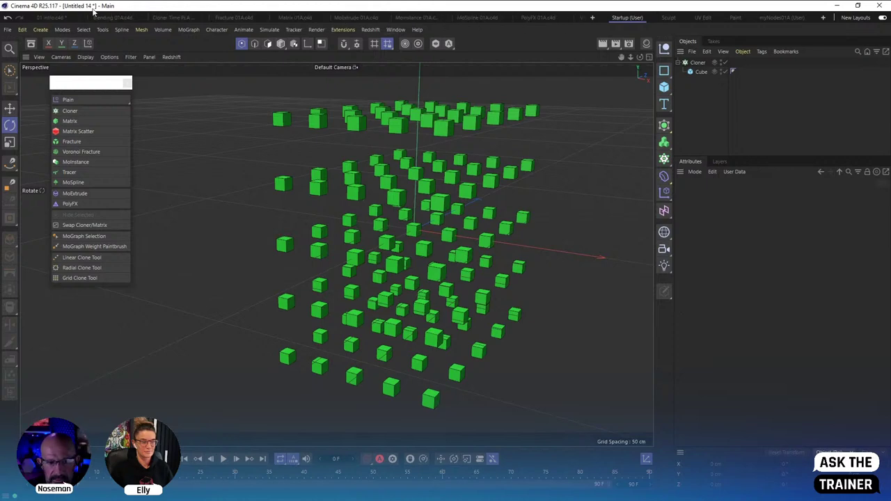
Switch to the Blending 01A.c4d scene and enlarge the object list to show all cloners.
click(108, 17)
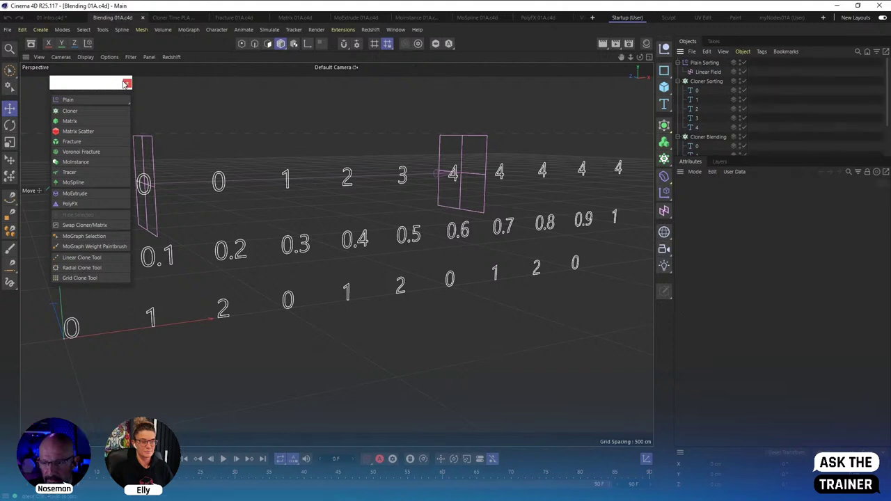
key(Escape)
scroll(480, 282, down, 2)
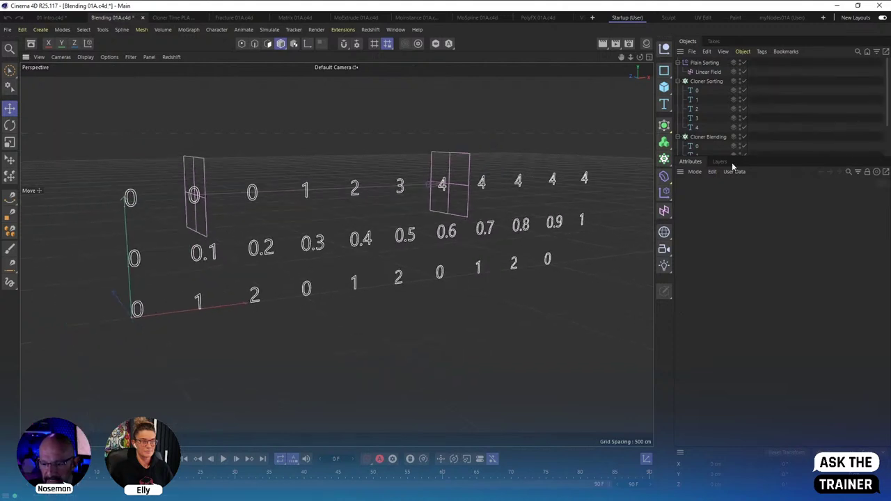
drag(735, 156, 735, 364)
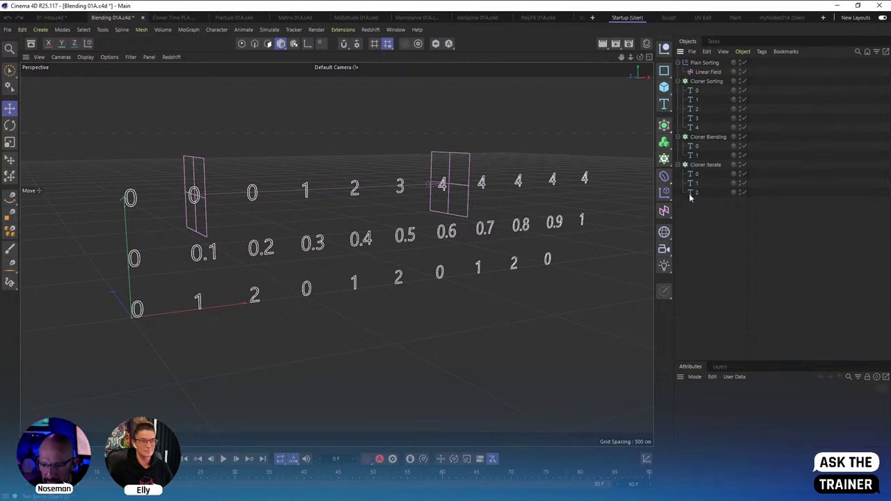
Inspect Cloner Iterate's properties and its digit 2 text, then select Cloner Blending.
click(701, 165)
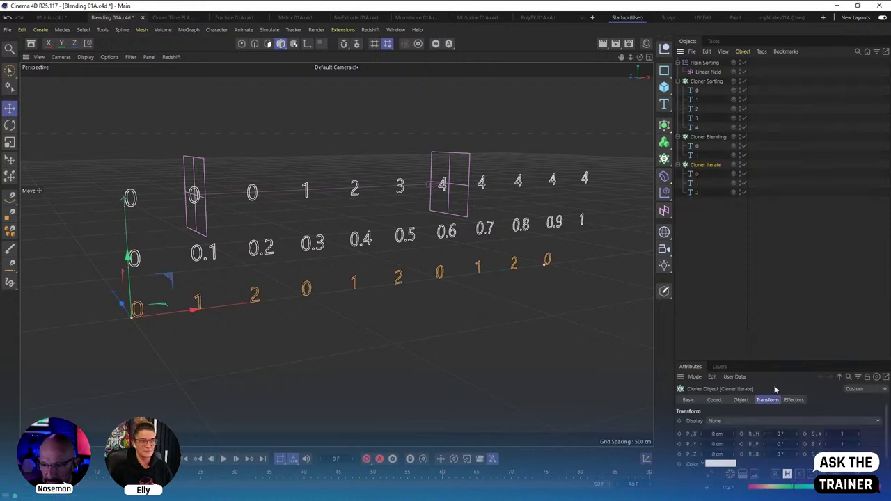
drag(766, 361, 766, 243)
click(741, 292)
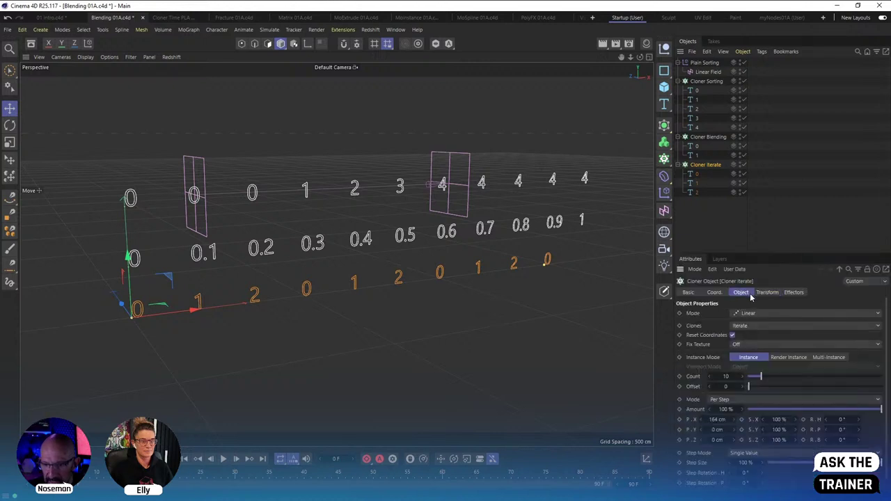
click(695, 192)
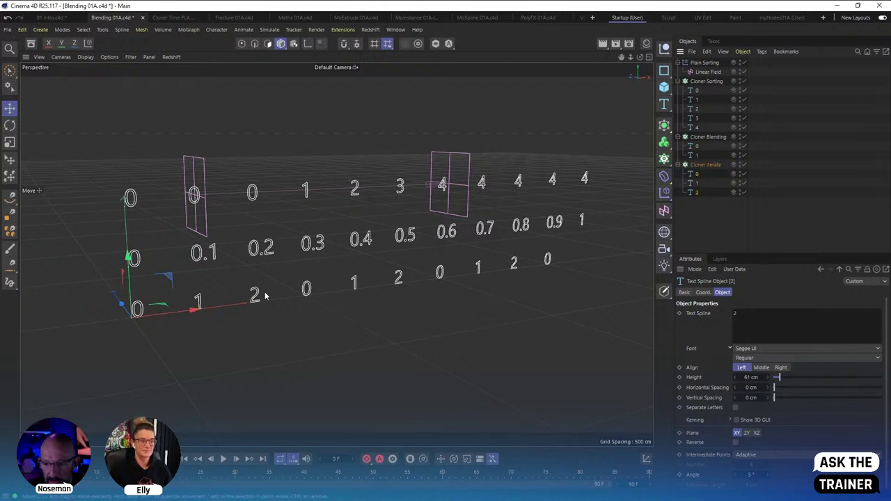
click(708, 137)
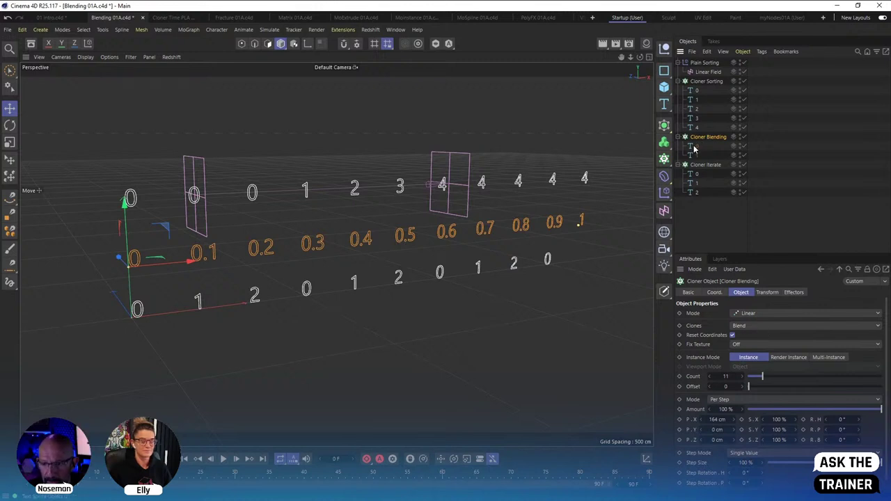
click(696, 83)
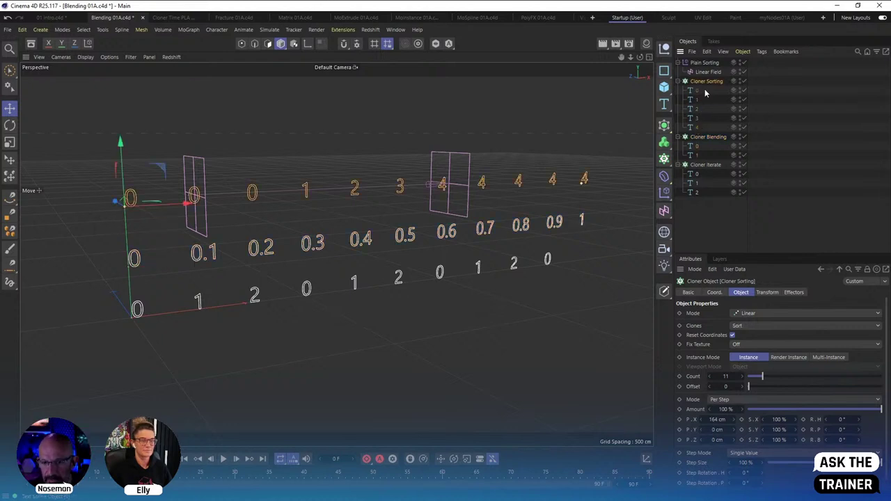
click(704, 63)
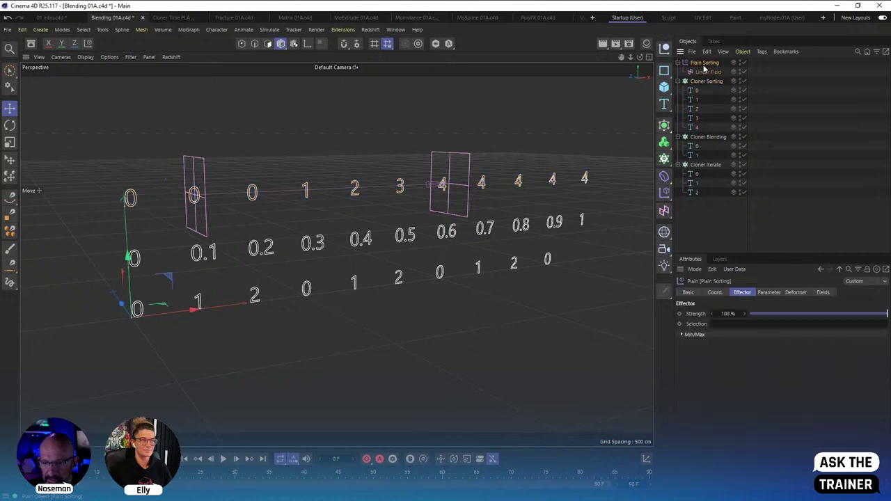
key(ctrl+shift+a)
click(706, 166)
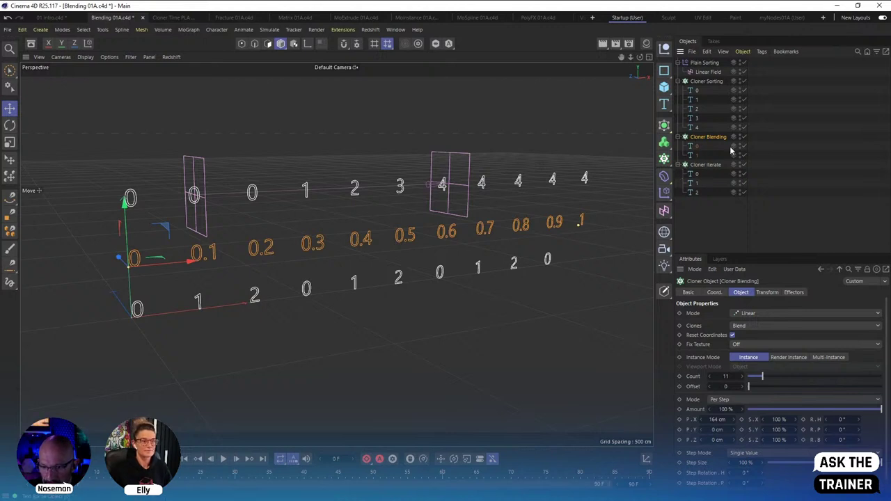
click(692, 147)
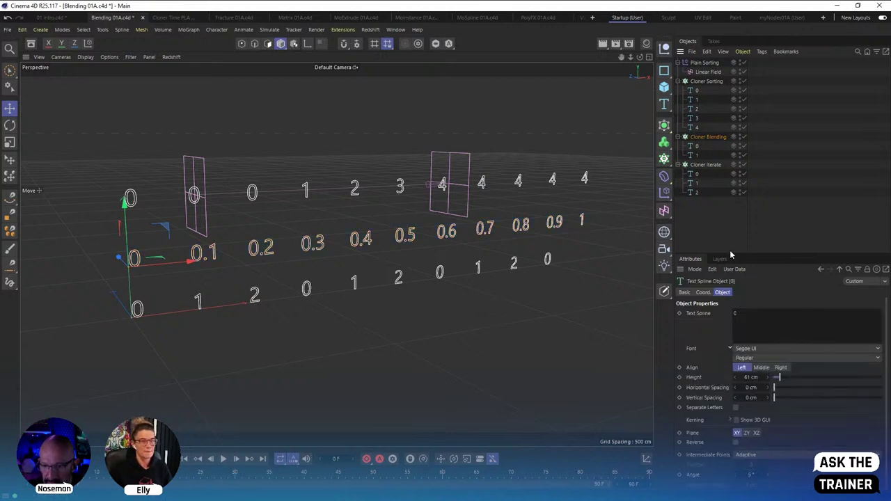
click(695, 155)
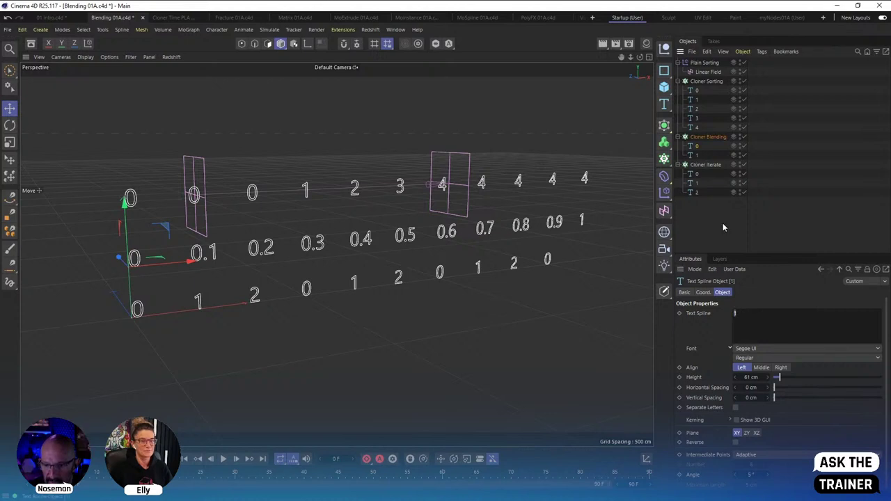
click(705, 137)
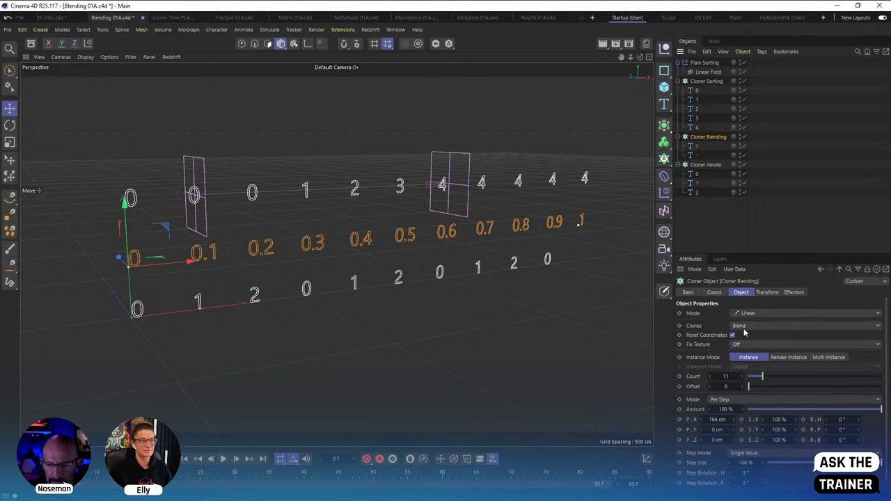
click(694, 156)
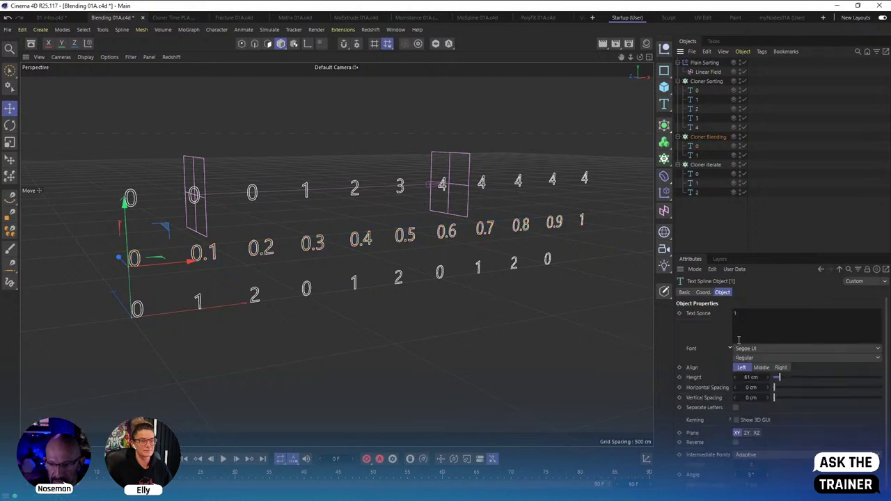
click(696, 147)
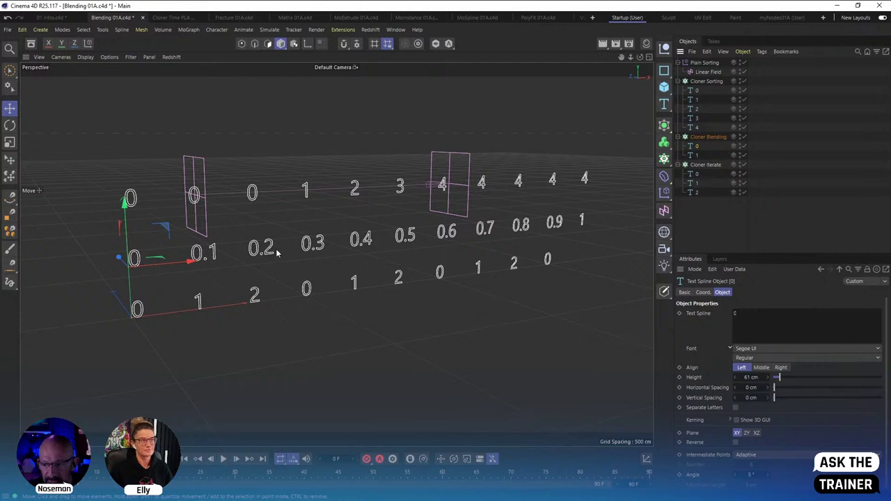
click(705, 138)
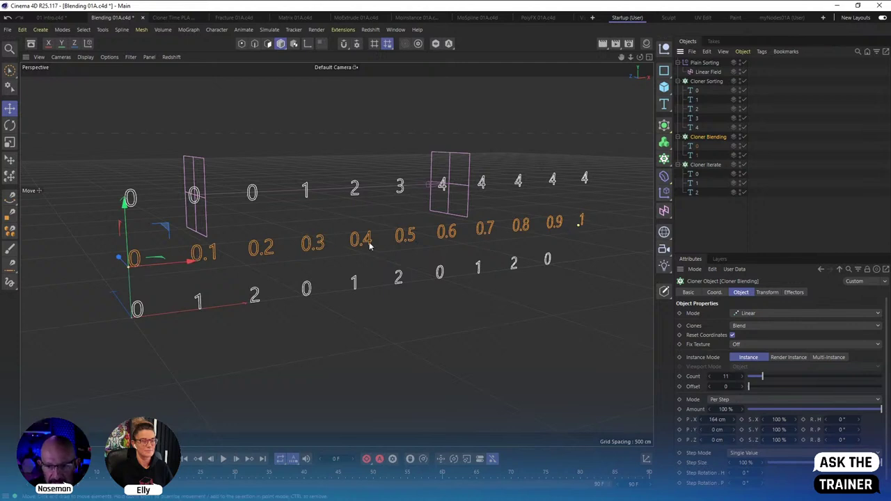
Raise Cloner Blending's Count from 11 to 16, so the row steps by 0.067.
click(562, 307)
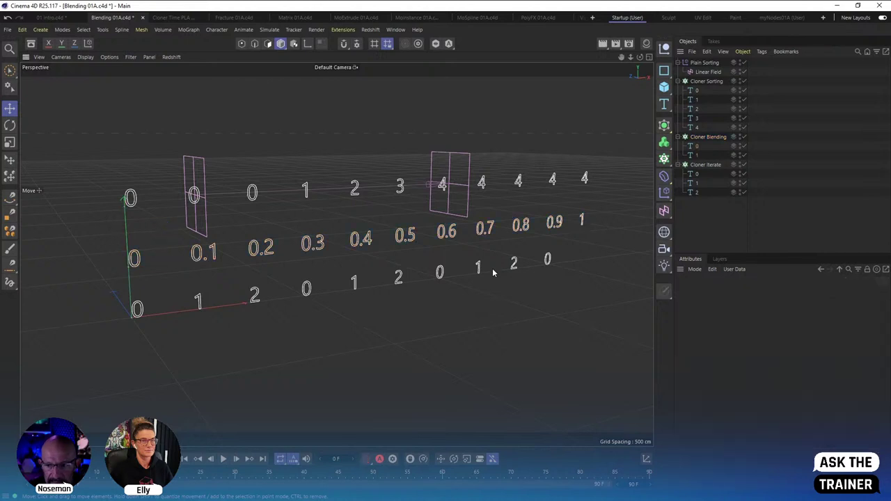
alt+drag(488, 240, 429, 245)
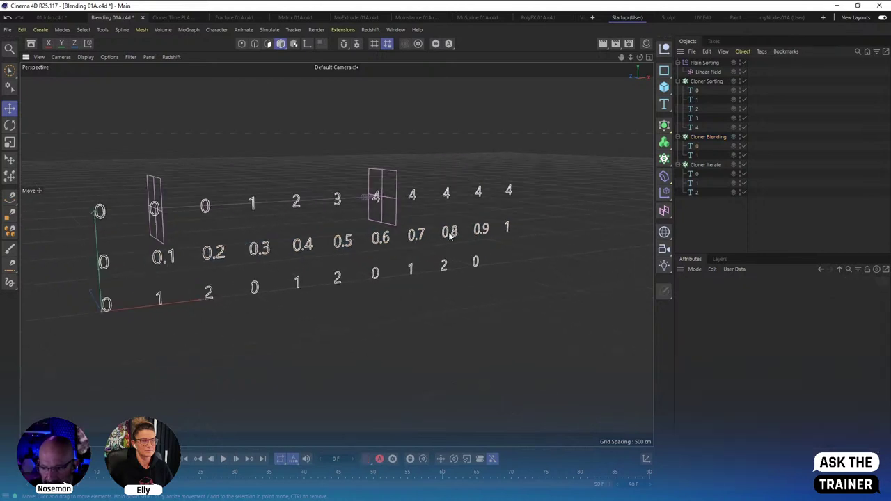
click(705, 138)
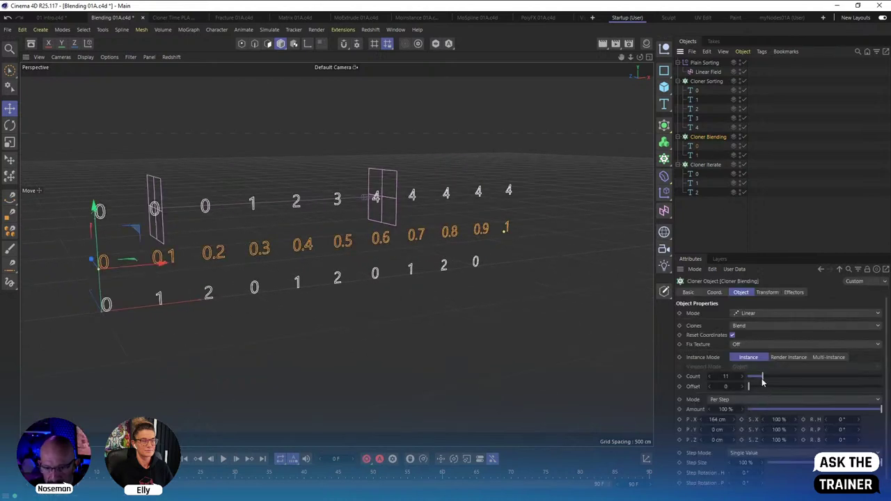
drag(763, 380, 771, 378)
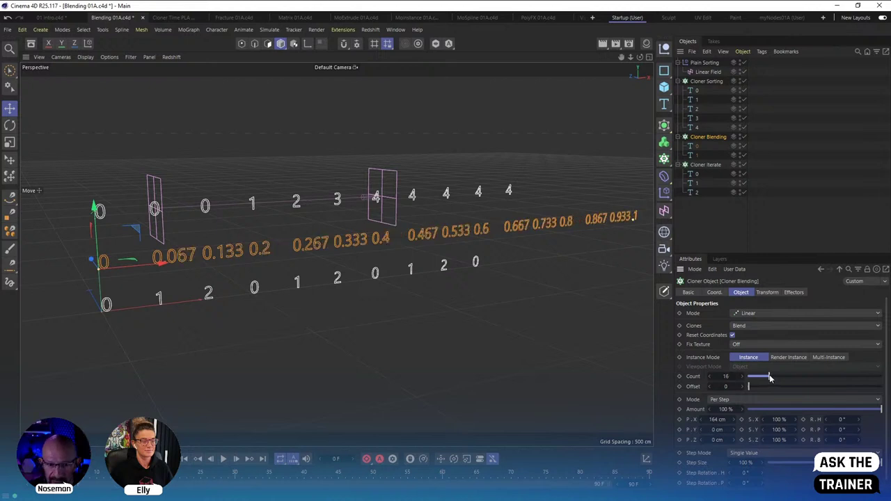
click(732, 202)
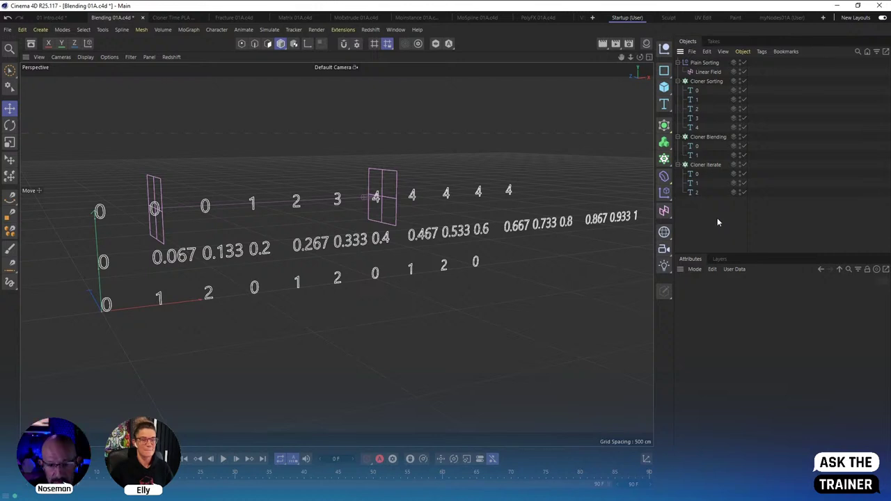
Inspect Cloner Sorting, Cloner Blending and the Plain Sorting effector's Parameter settings.
click(707, 82)
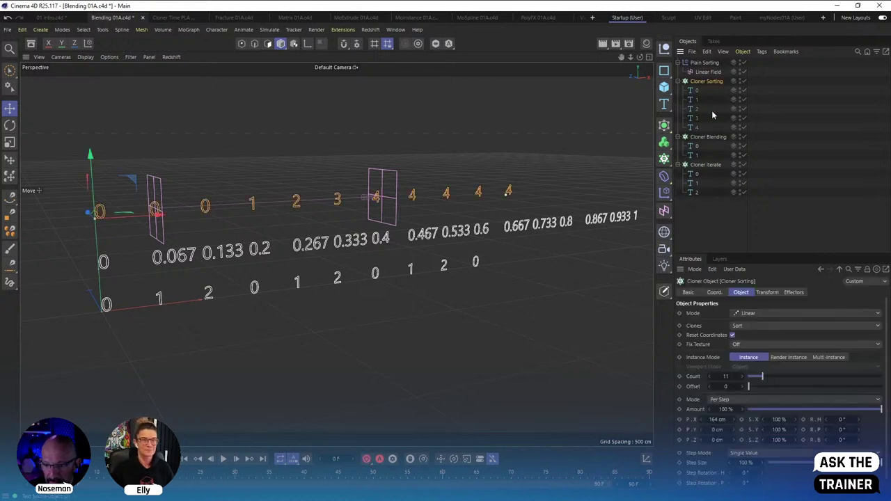
click(706, 138)
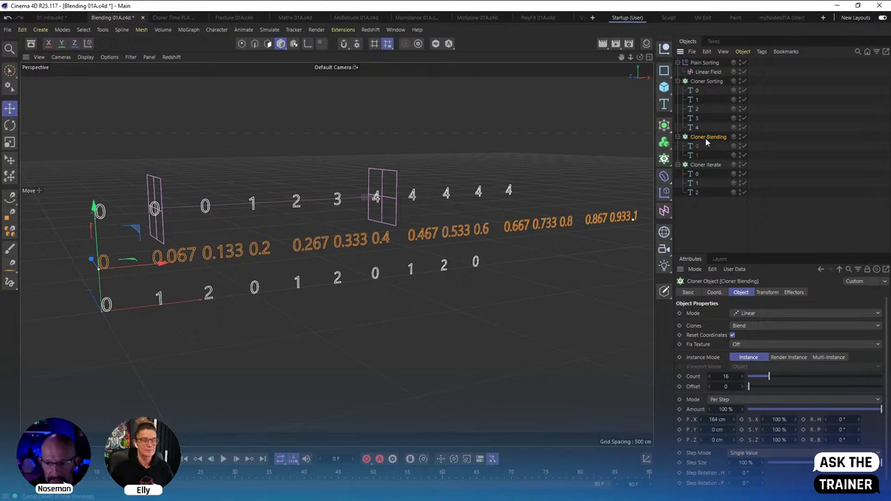
click(704, 63)
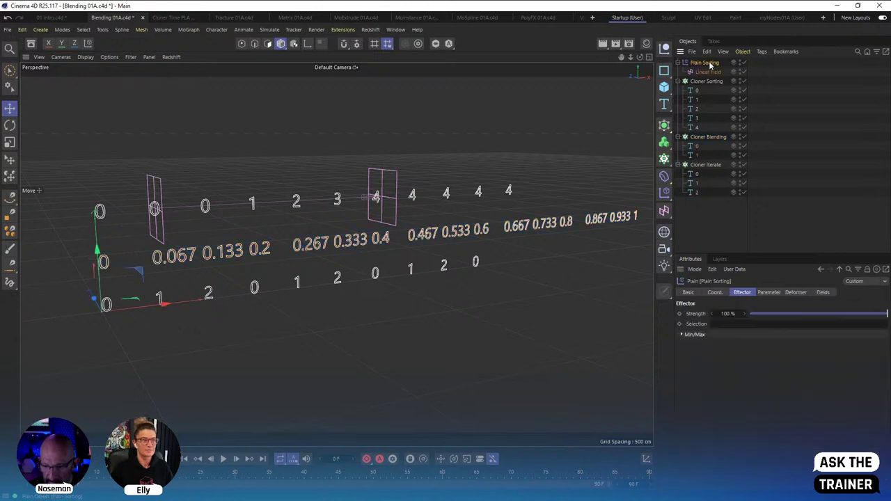
click(770, 293)
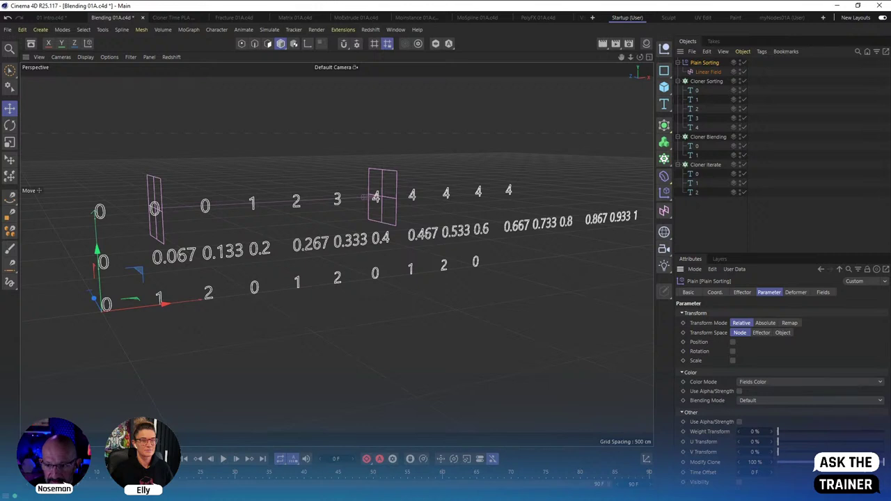
Disable the Plain Sorting effector's Linear Field so every Sorting clone reads 0.
click(703, 82)
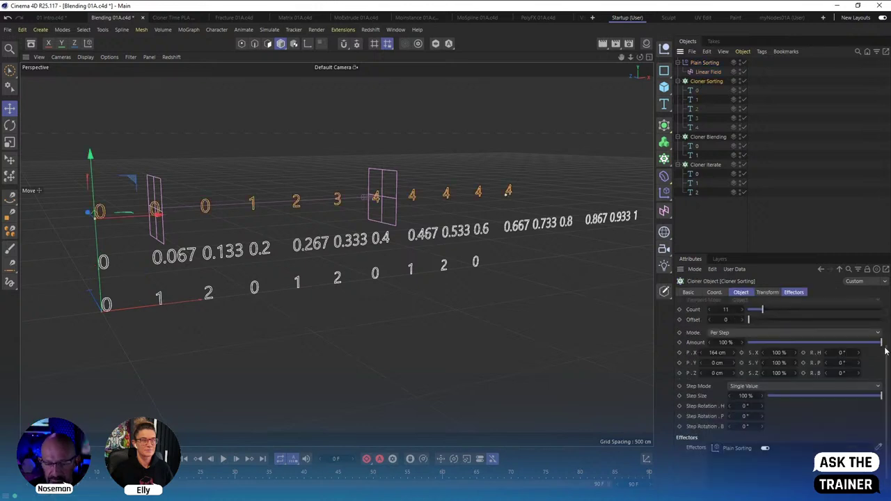
scroll(886, 352, up, 3)
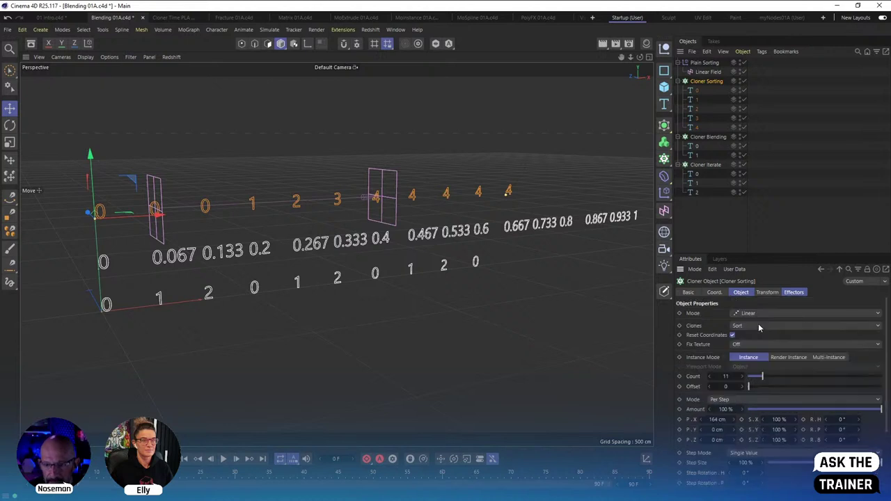
click(706, 66)
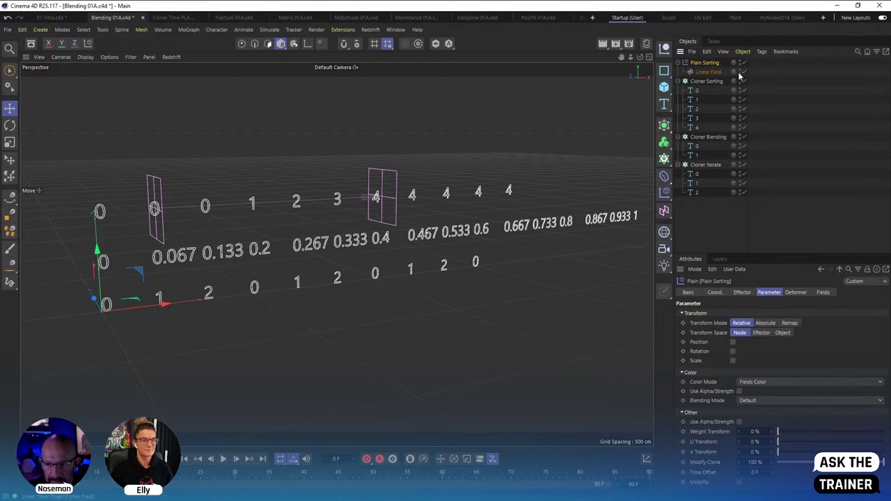
click(744, 72)
Delete the Linear Field and select the Plain Sorting effector.
click(709, 73)
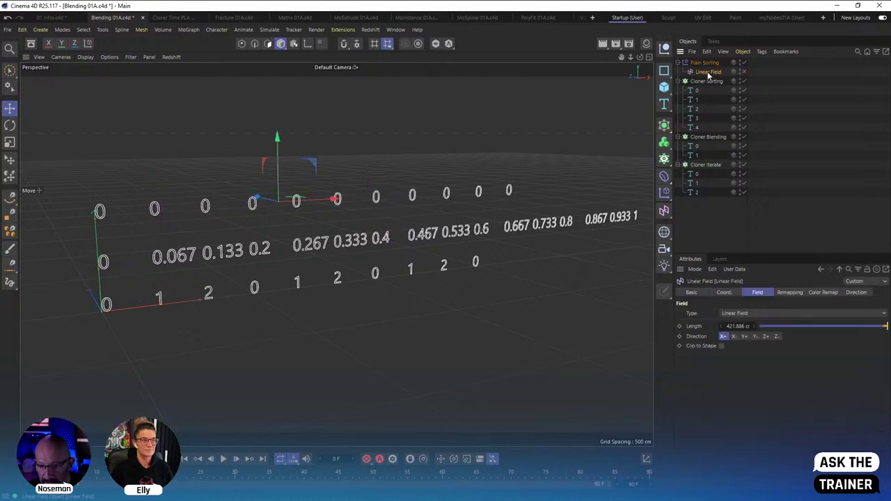
key(Delete)
click(705, 63)
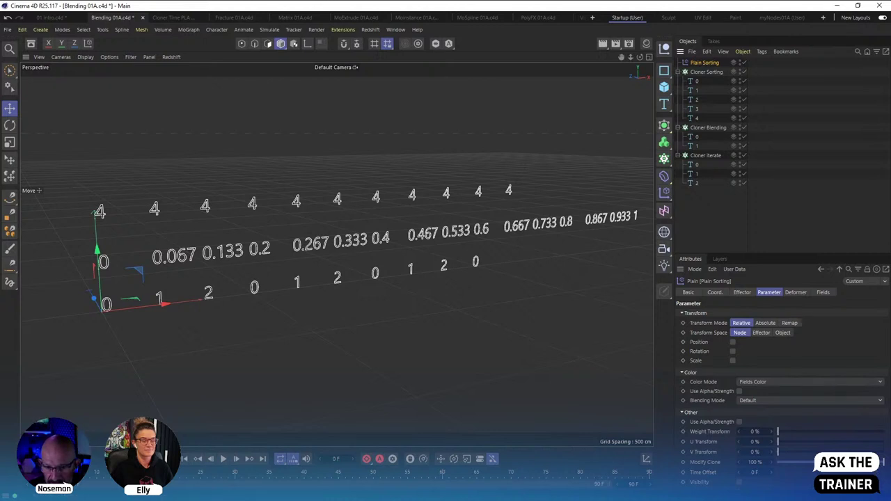
Scrub Plain Sorting's Modify Clone between 0% and 100%, ending at 100% so clones read 4.
drag(884, 466, 774, 465)
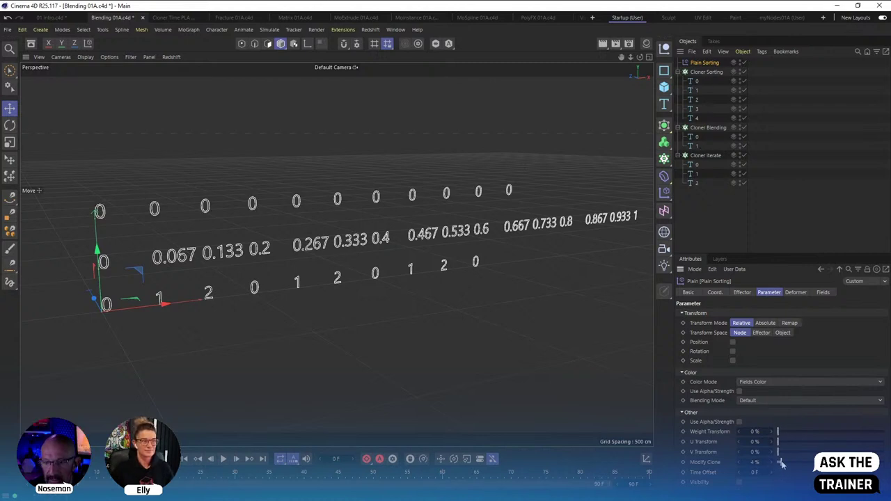
drag(779, 464, 804, 466)
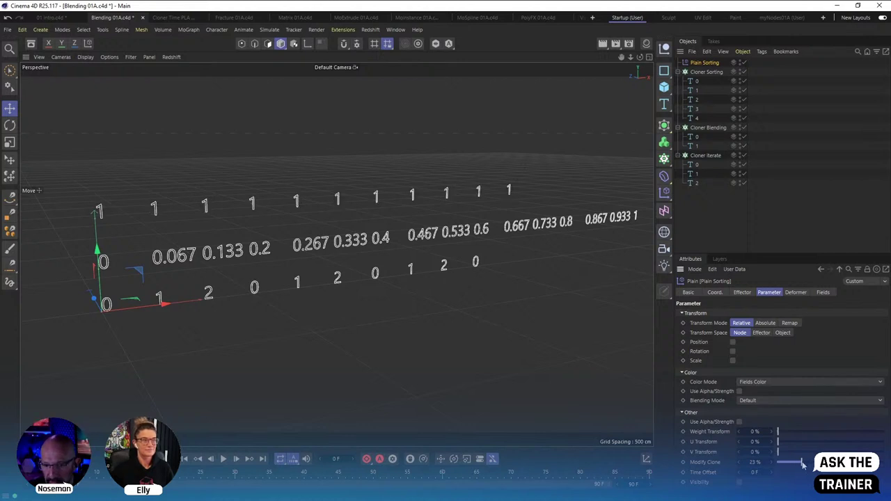
drag(804, 466, 883, 465)
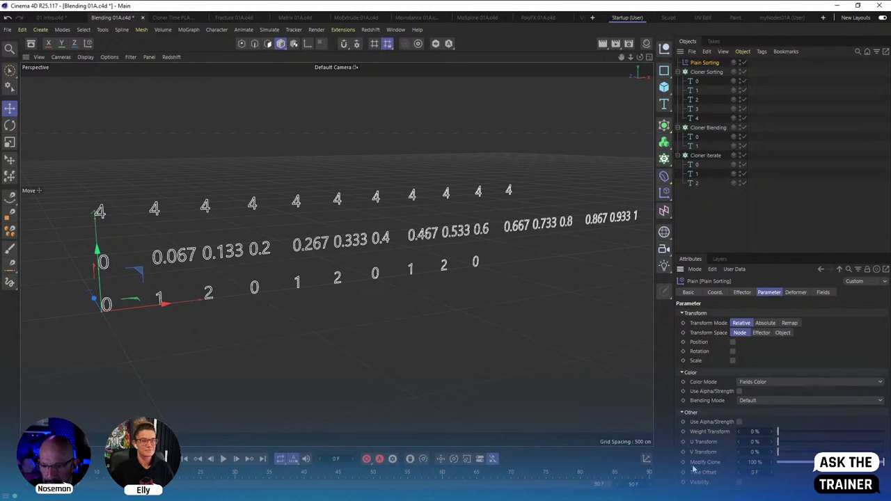
Add a new Linear Field to Plain Sorting and slide it along X across the clones.
click(824, 293)
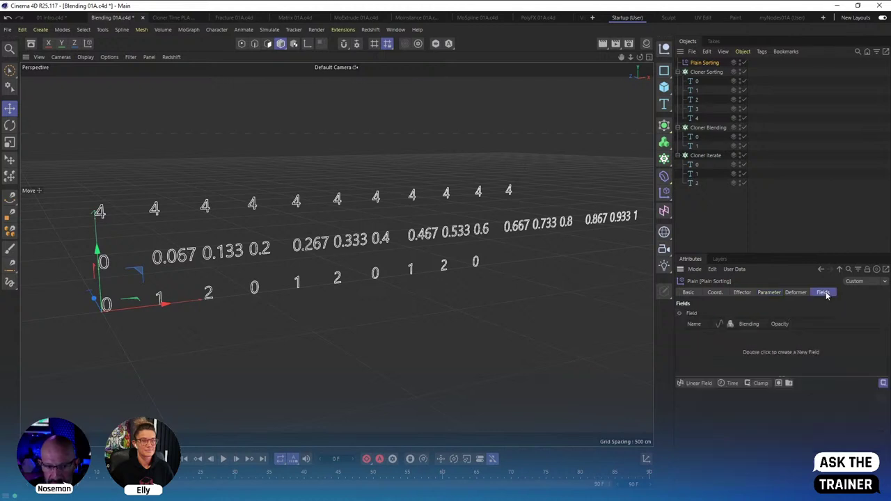
click(696, 383)
mouse_move(170, 303)
mouse_down()
mouse_move(445, 312)
mouse_move(517, 298)
mouse_move(307, 319)
mouse_move(206, 318)
mouse_move(596, 300)
mouse_move(215, 342)
mouse_move(547, 332)
mouse_move(408, 358)
mouse_move(300, 364)
mouse_move(407, 352)
mouse_up()
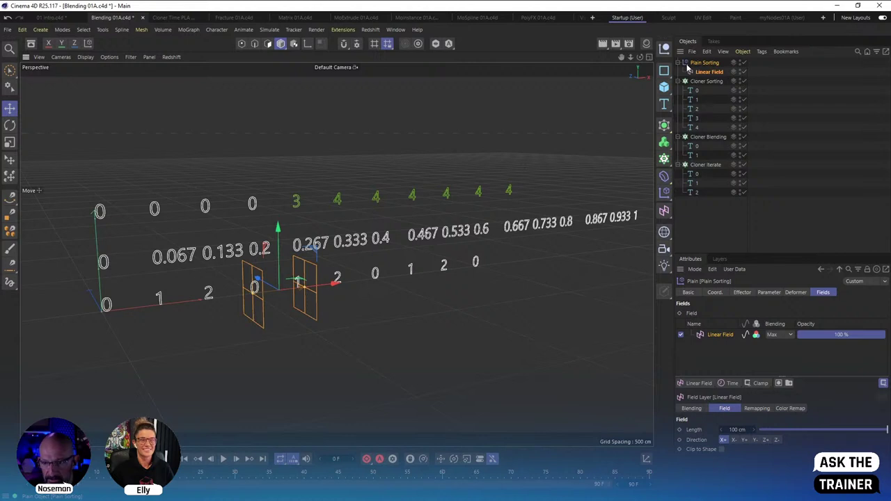
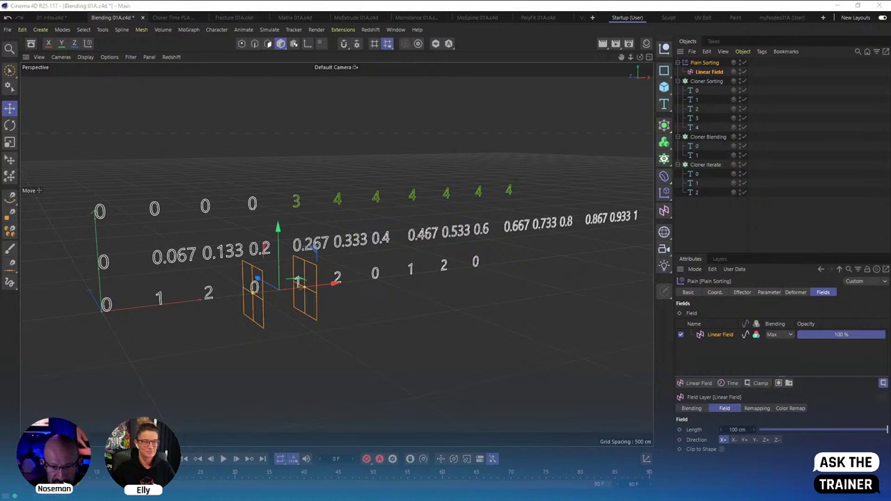
Switch to the Illustrator chart 'Mograph Generators 01A.ai' listing generators, MoData, modifiers and effectors.
key(alt+Tab)
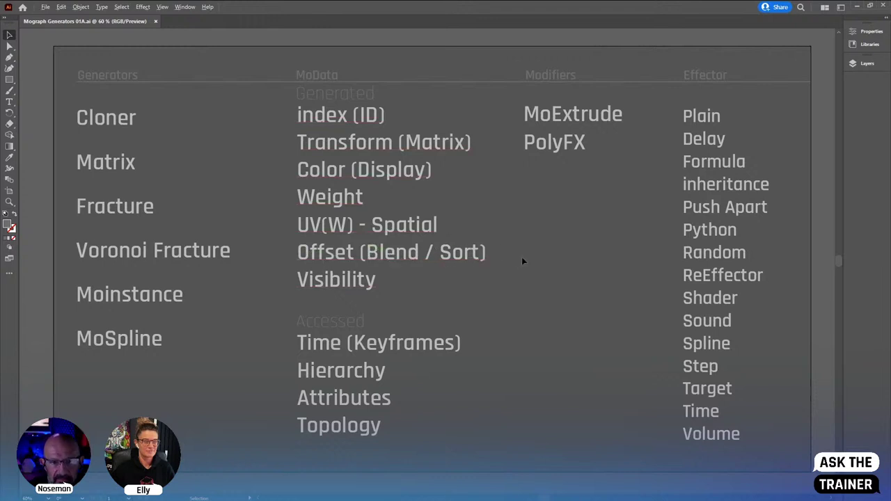
Go back from the Illustrator chart to the Blending 01A.c4d scene in Cinema 4D.
key(alt+Tab)
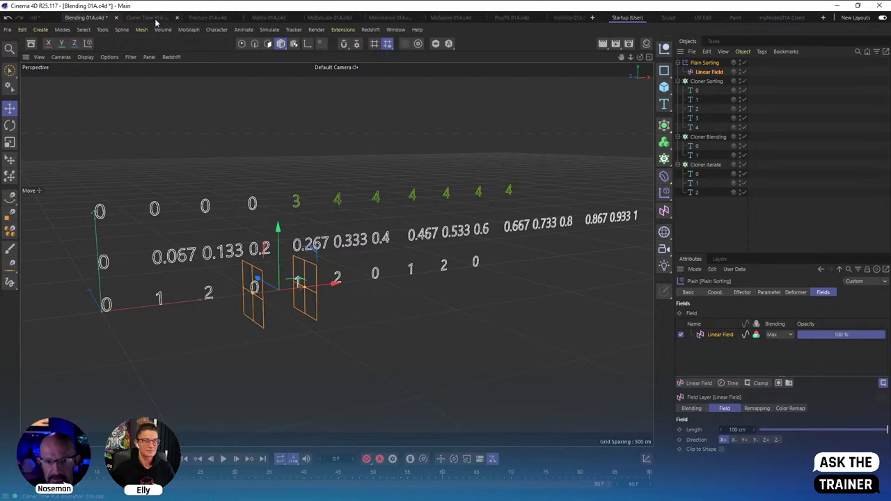
Flip through the Matrix, MoExtrude, Moinstance, MoSpline and PolyFX example scenes.
click(255, 18)
click(314, 18)
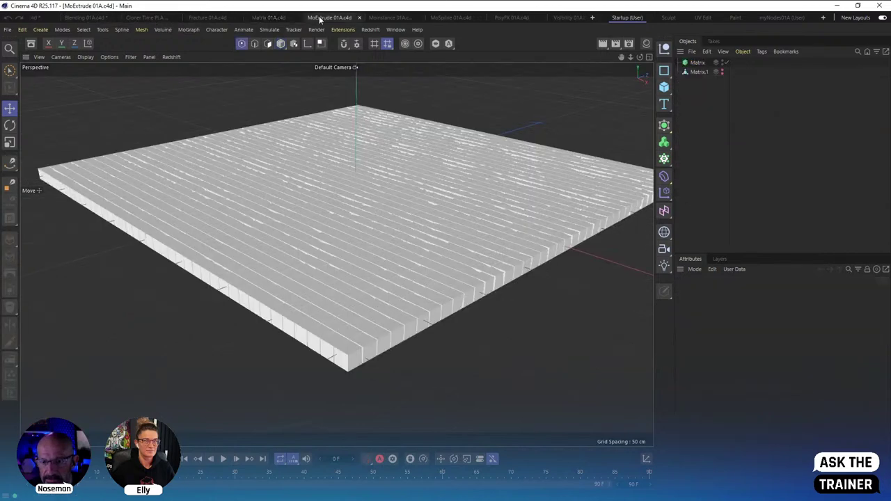
click(398, 18)
click(446, 18)
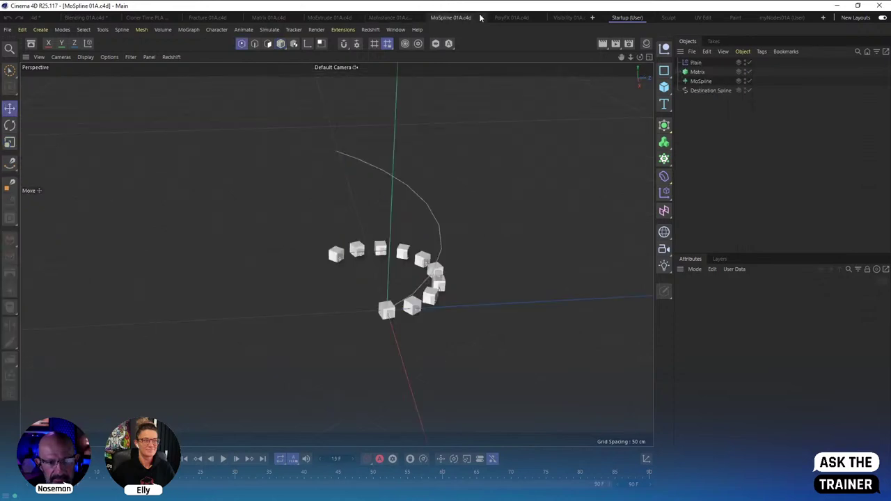
click(507, 18)
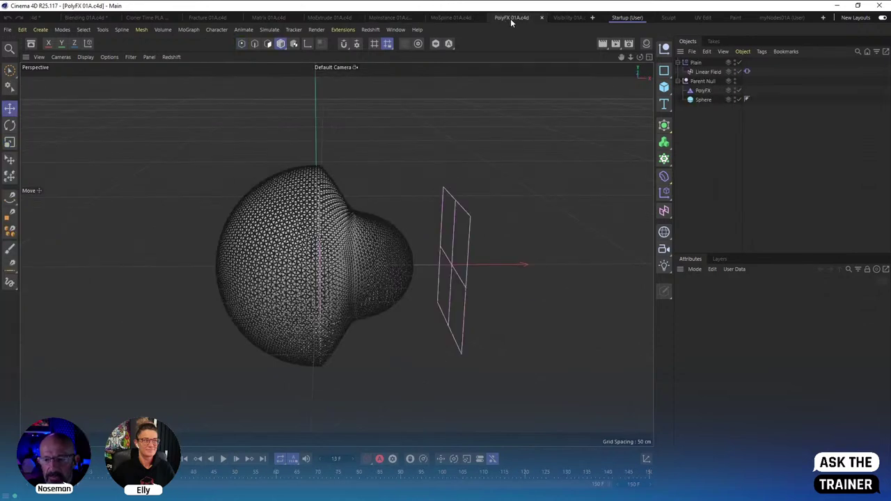
Return to Blending 01A, deselect the Plain Sorting effector, and create new document Untitled 15.
click(80, 18)
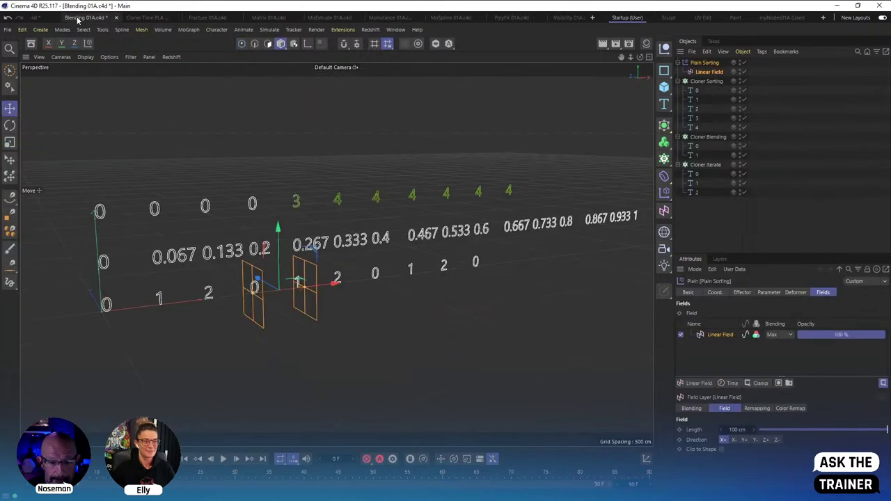
click(698, 210)
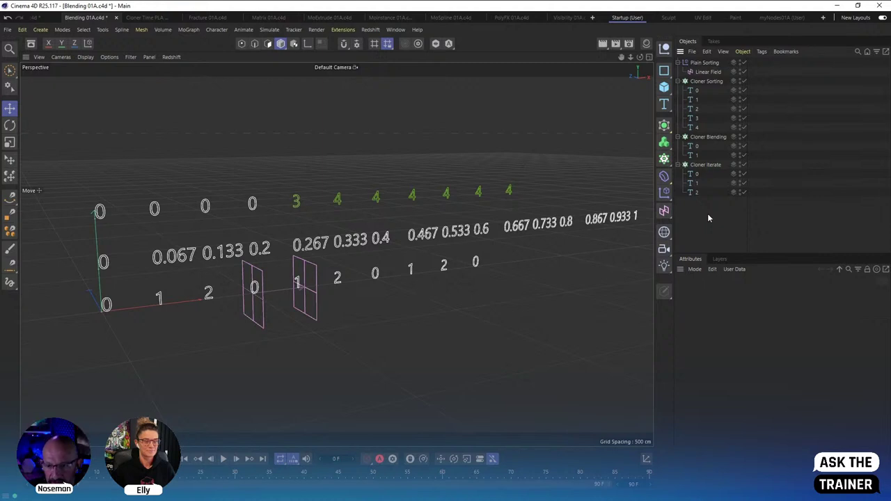
key(ctrl+n)
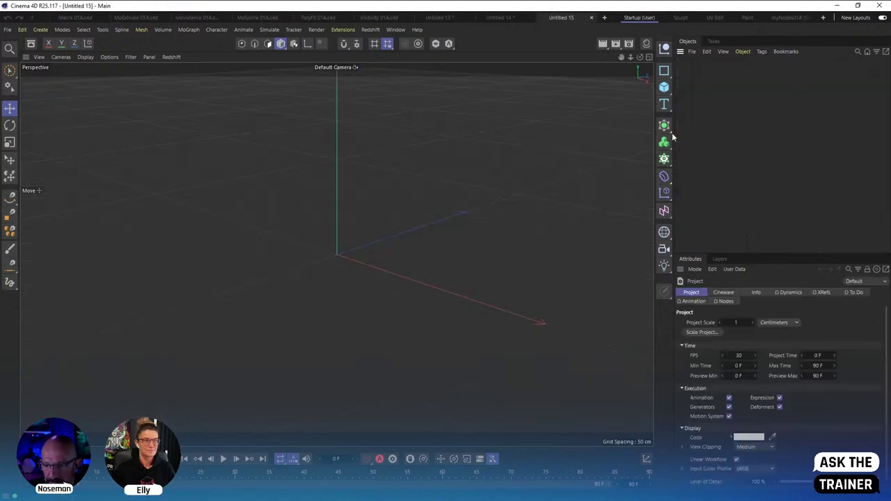
Add a Cloner and a 20×20×20 cm Cube, and parent the Cube under the Cloner.
click(664, 158)
click(664, 86)
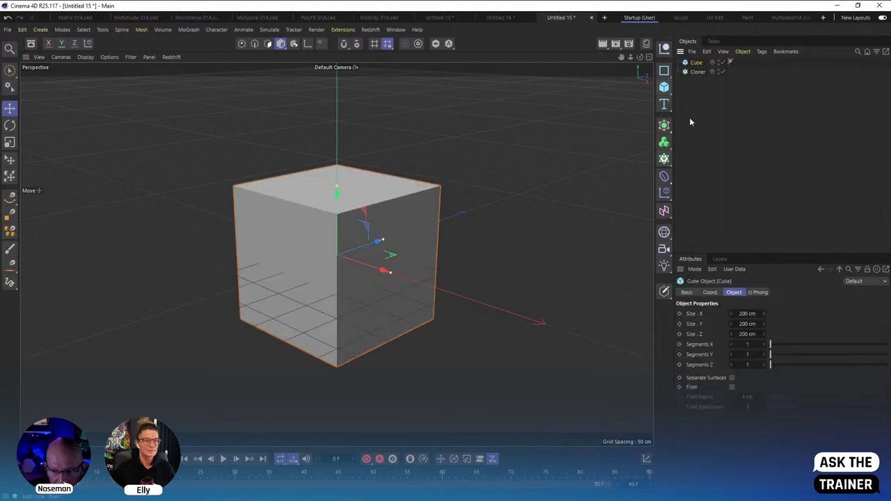
double_click(747, 314)
text(20)
key(Tab)
text(20)
key(Tab)
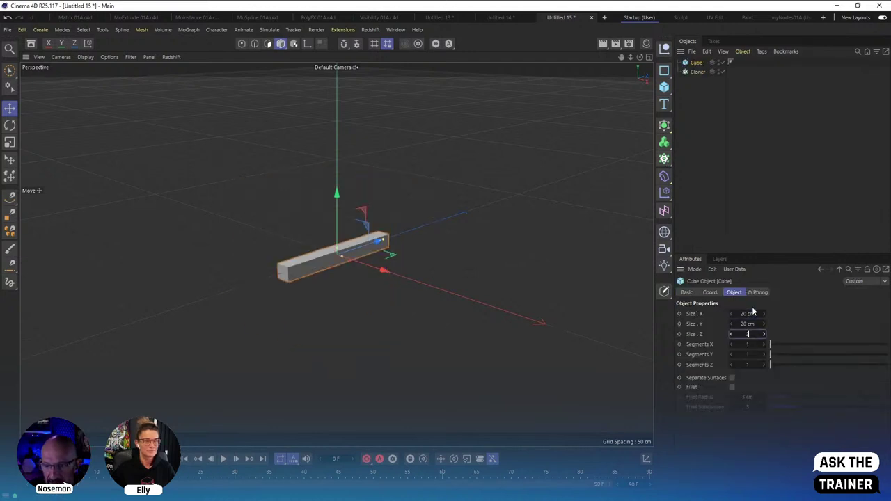
text(20)
key(Return)
drag(696, 62, 700, 74)
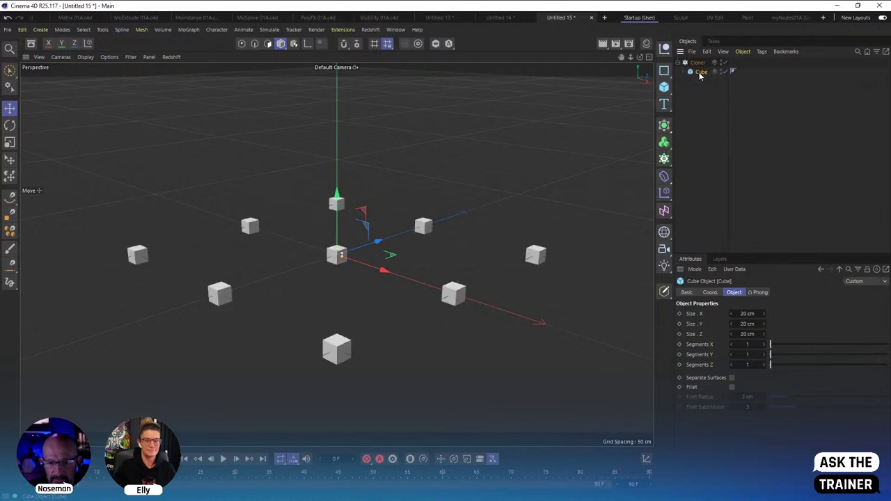
Set the Cloner's Count Y to 3 and shrink its grid size to 114, 111, 159 cm.
click(695, 63)
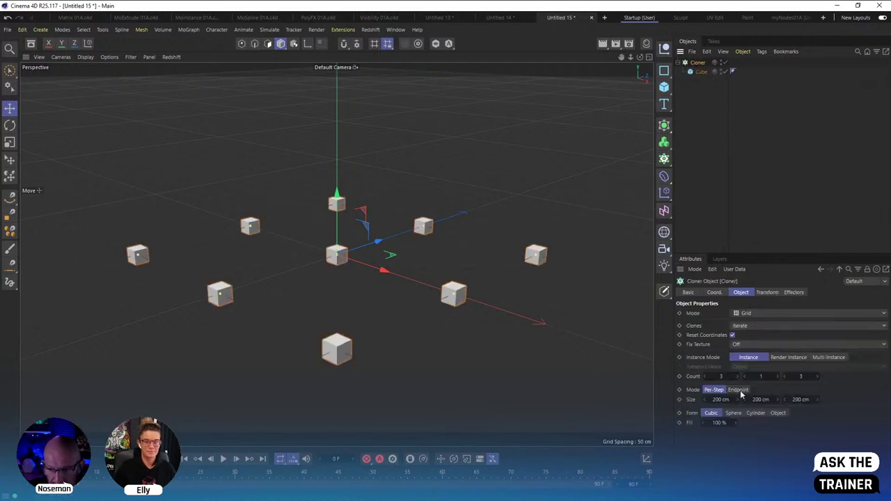
click(760, 376)
text(3)
key(Return)
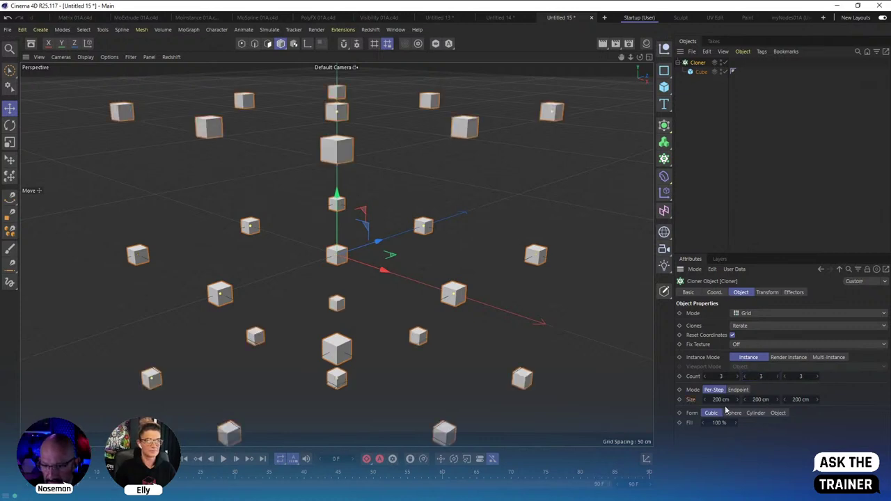
drag(737, 401, 694, 404)
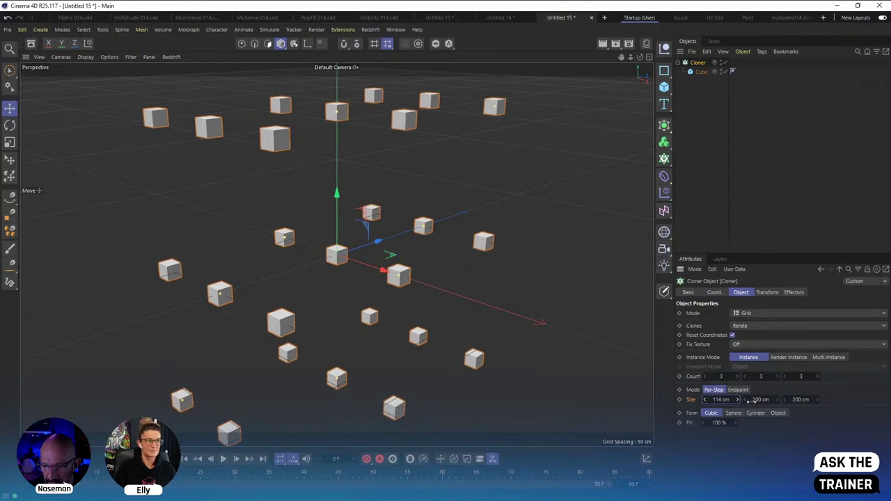
drag(766, 399, 738, 401)
drag(804, 400, 788, 401)
click(794, 292)
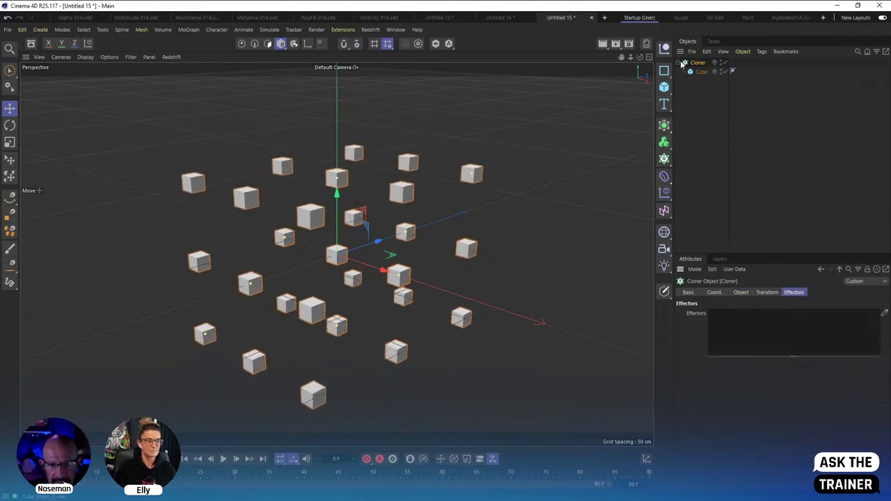
Add a Step effector to the Cloner, review its transform parameters, and reselect the Cloner.
click(187, 30)
mouse_move(197, 44)
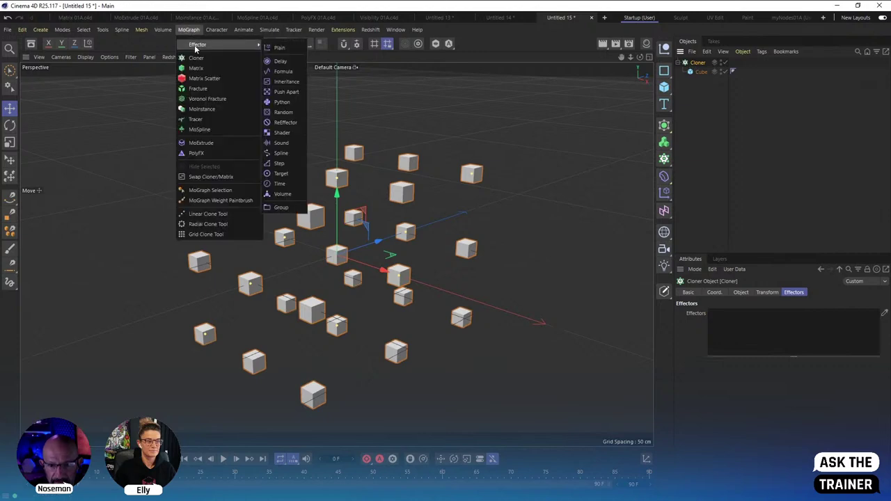
click(286, 164)
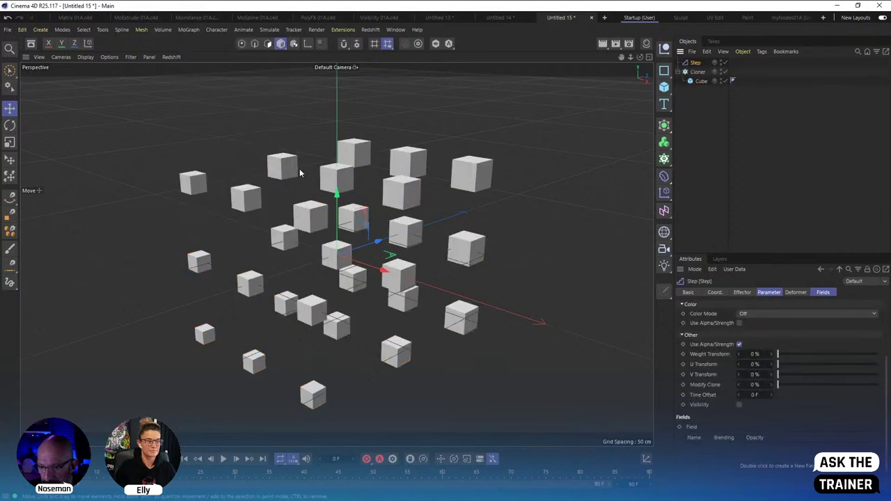
click(770, 293)
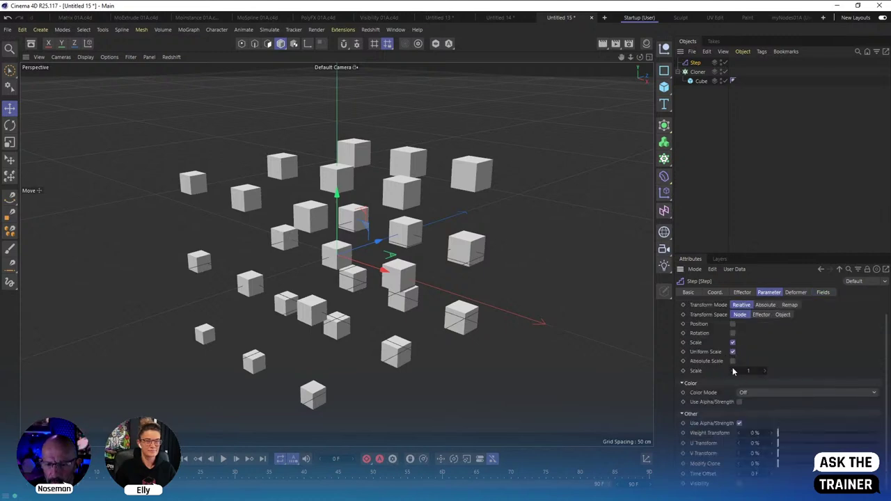
click(777, 102)
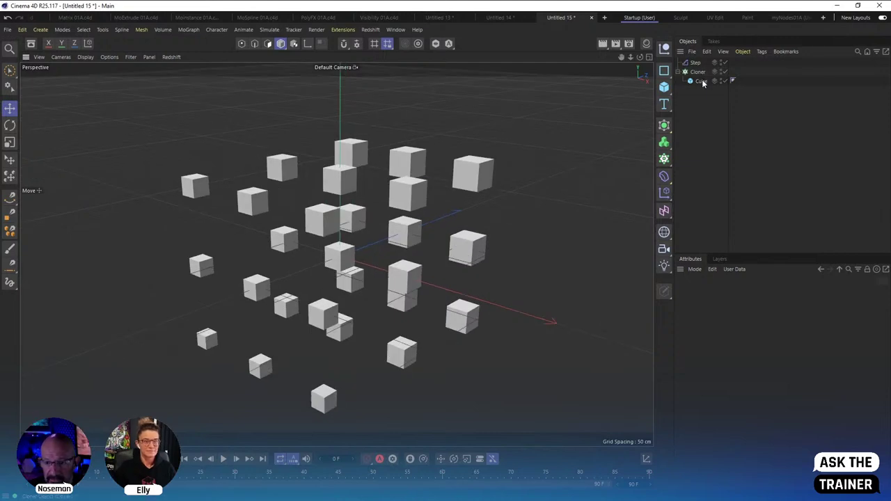
click(699, 72)
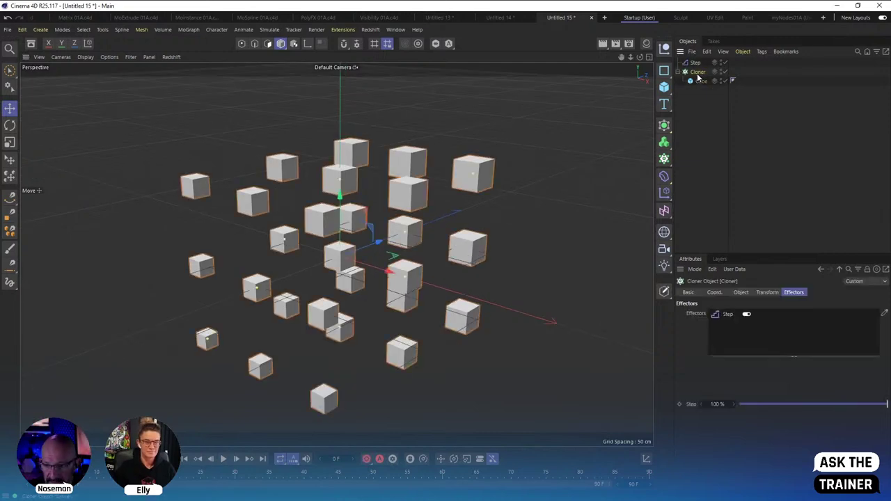
Make the Cloner editable with C and expand the resulting null of cubes.
key(c)
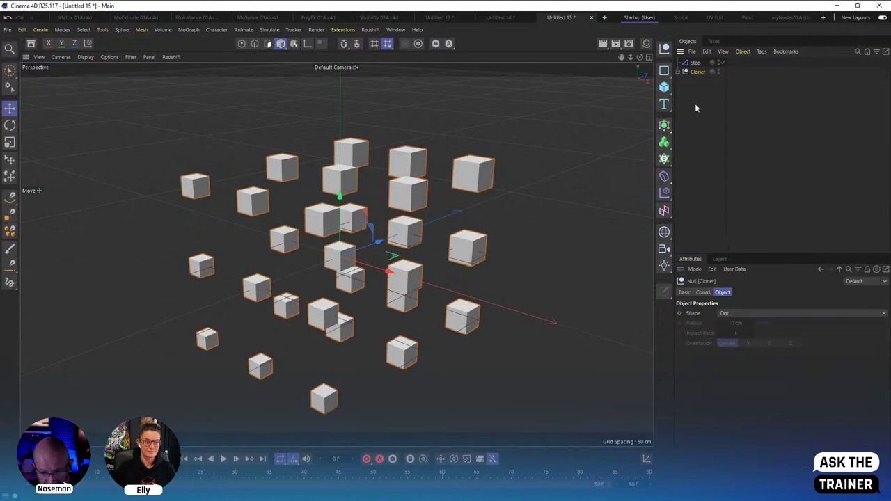
click(679, 71)
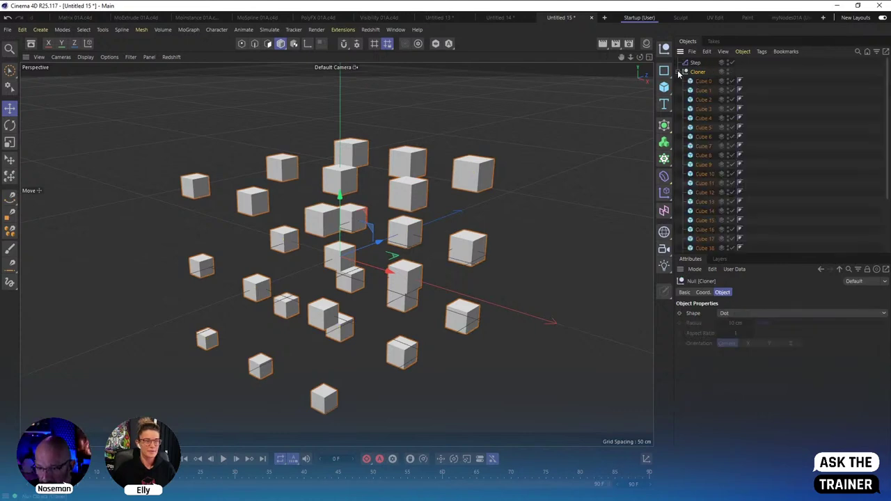
scroll(683, 73, down, 1)
Check Cube 0–4's position and scale in the Coord tab, then undo the conversion.
click(702, 73)
click(704, 81)
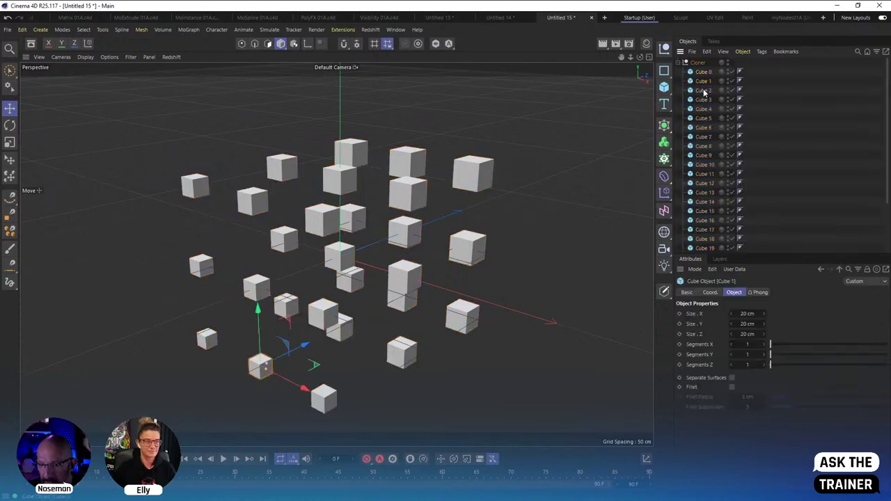
click(704, 90)
click(703, 100)
click(704, 110)
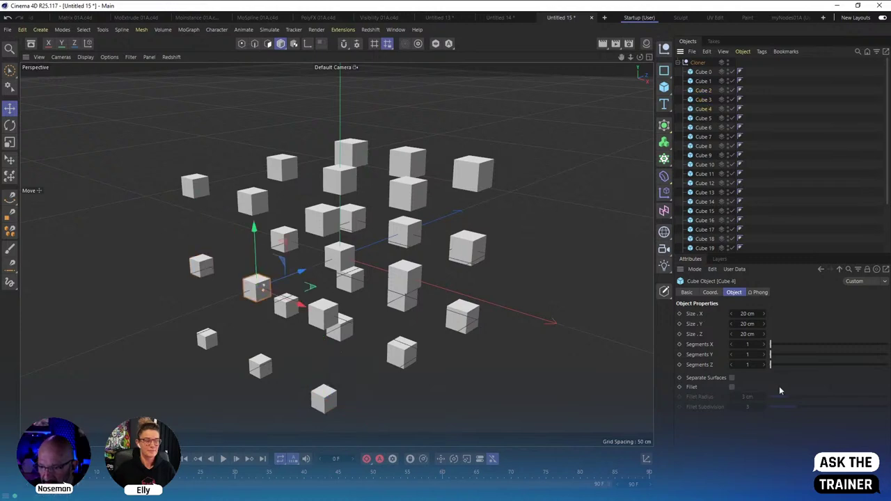
click(710, 293)
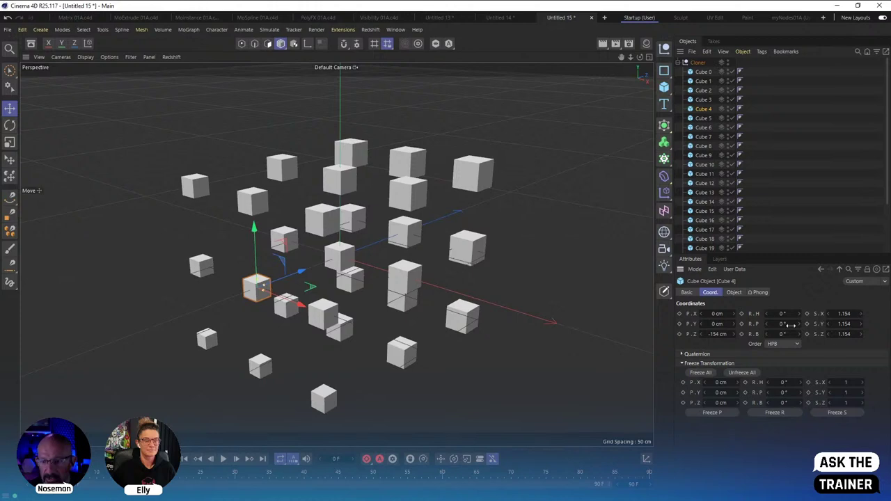
key(Up)
key(Up)
key(Up)
key(Up)
key(Up)
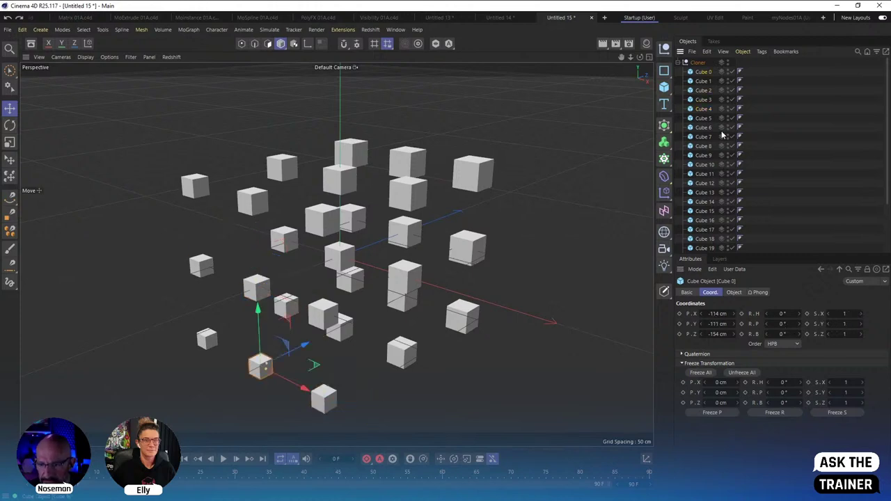
key(ctrl+z)
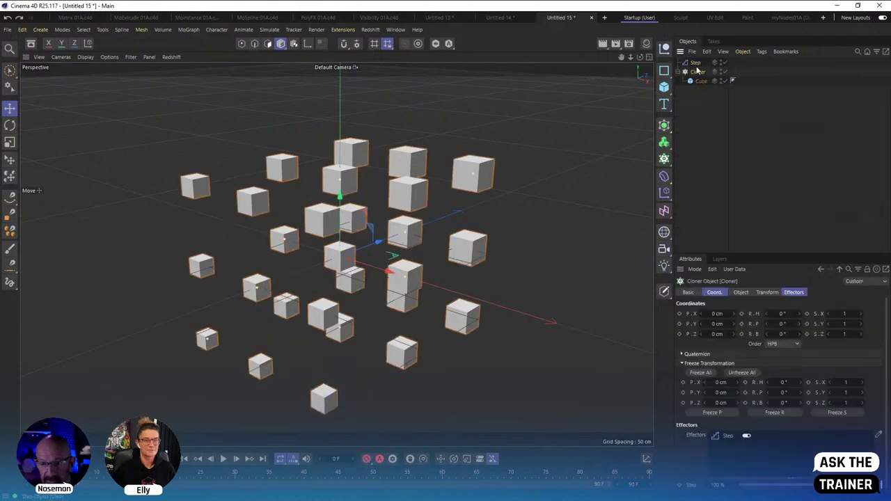
Delete the Step effector and add a Plain effector to the Cloner.
click(694, 63)
key(Delete)
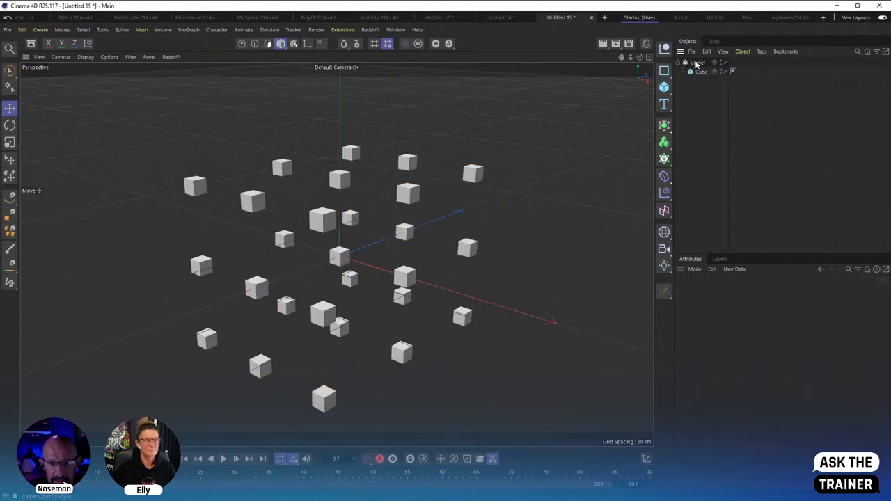
click(694, 63)
click(189, 30)
mouse_move(193, 46)
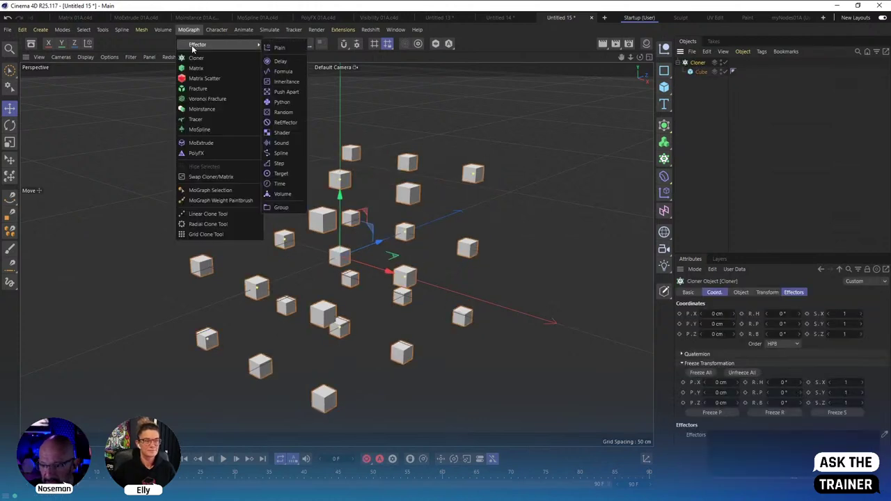
click(279, 47)
Give the Plain effector a Linear Field and enable rotation with R.B about 135°.
click(822, 293)
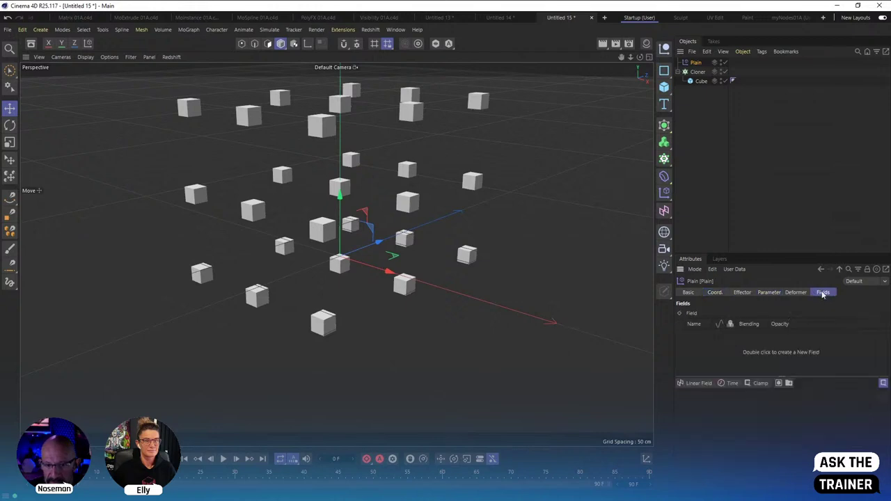
click(705, 384)
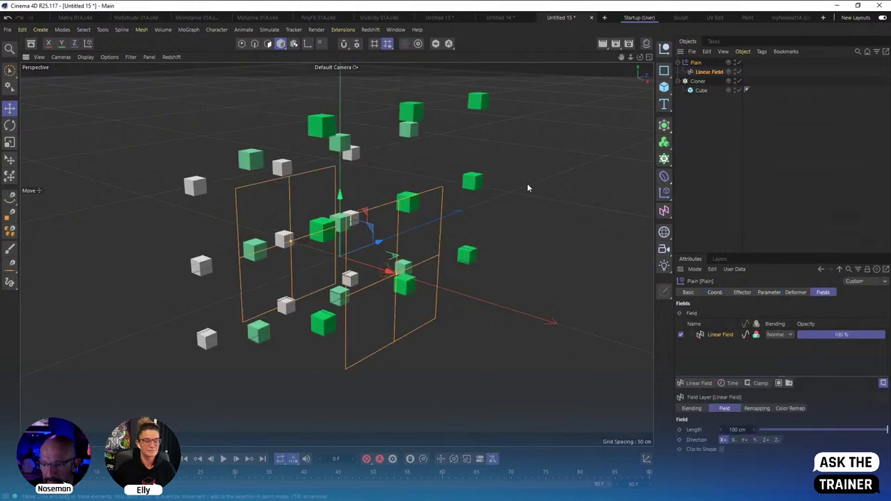
alt+drag(529, 185, 390, 197)
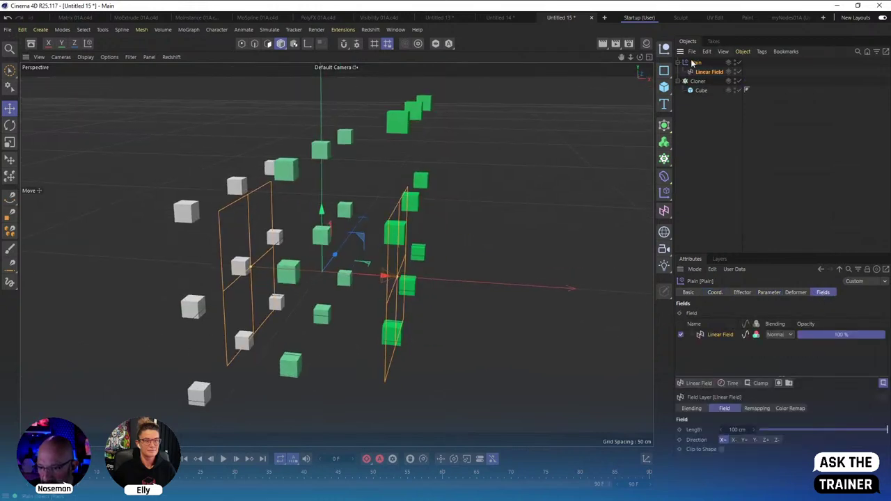
click(768, 293)
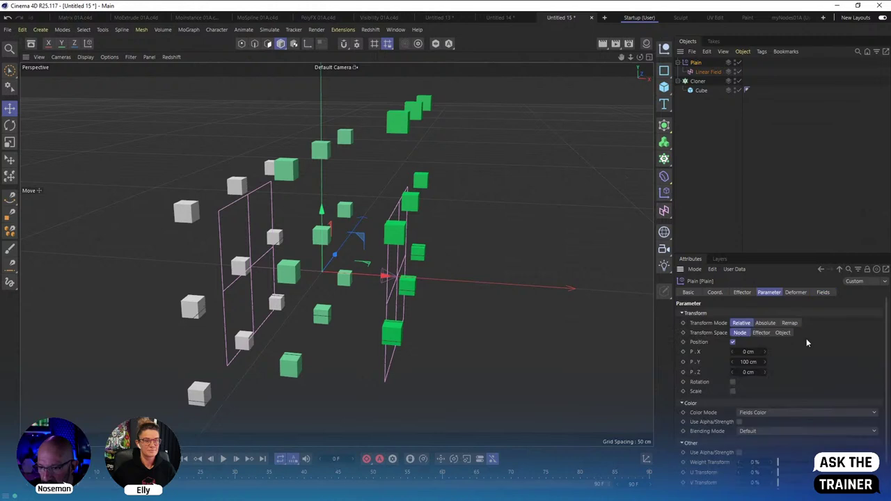
click(732, 382)
drag(749, 412, 810, 404)
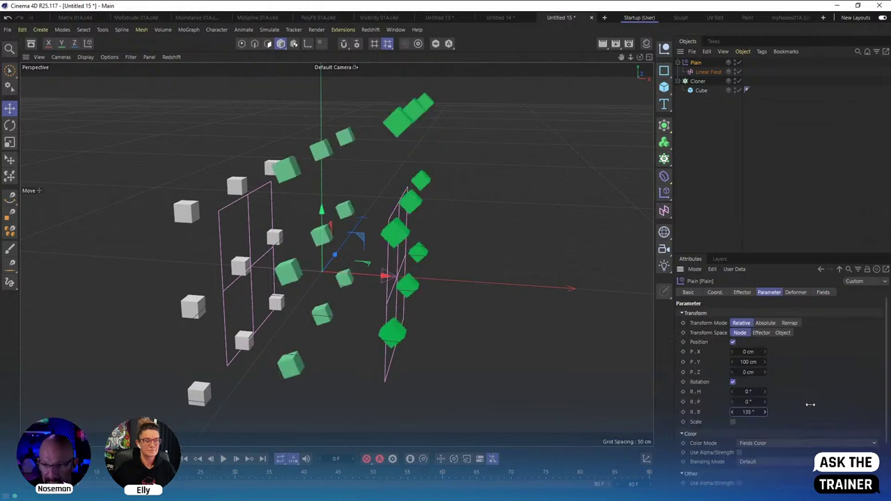
click(697, 81)
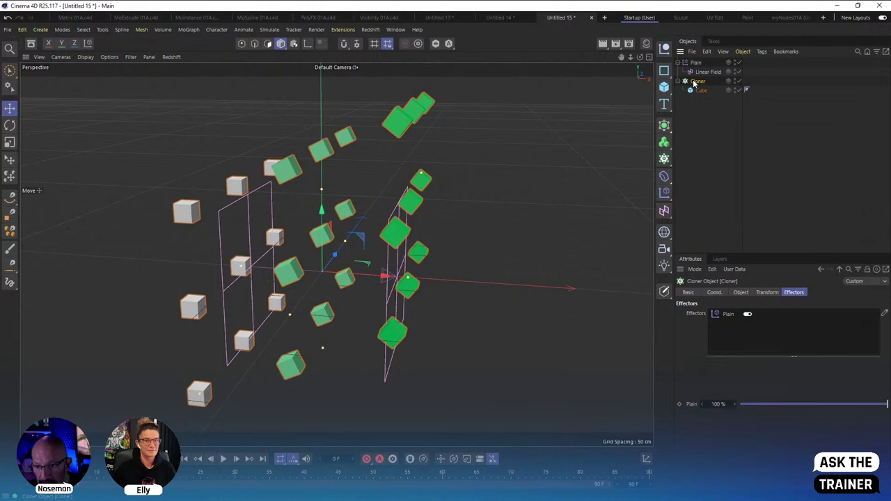
Convert the Cloner into separate Cube 0–19 objects and inspect Cube 4.
click(695, 63)
key(Delete)
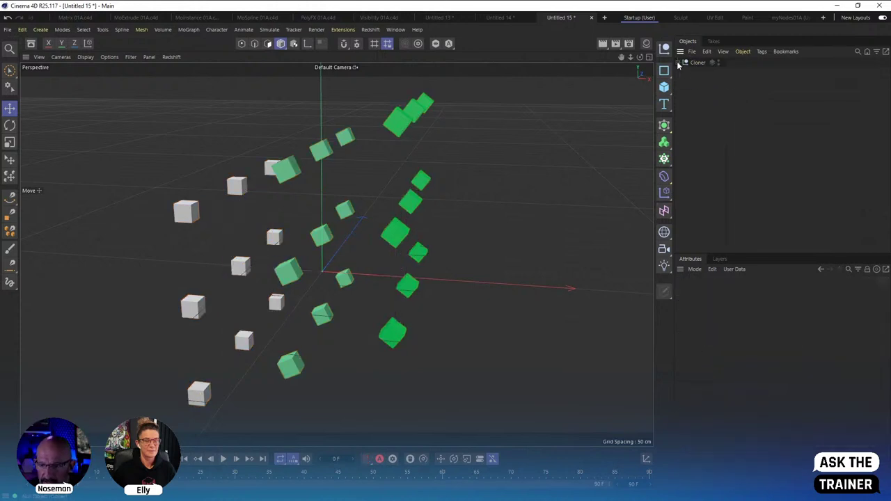
click(679, 62)
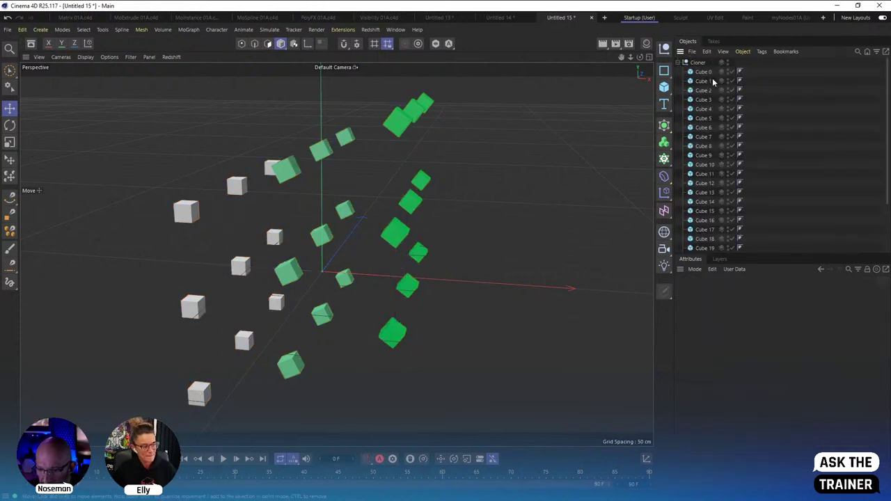
click(704, 108)
click(687, 291)
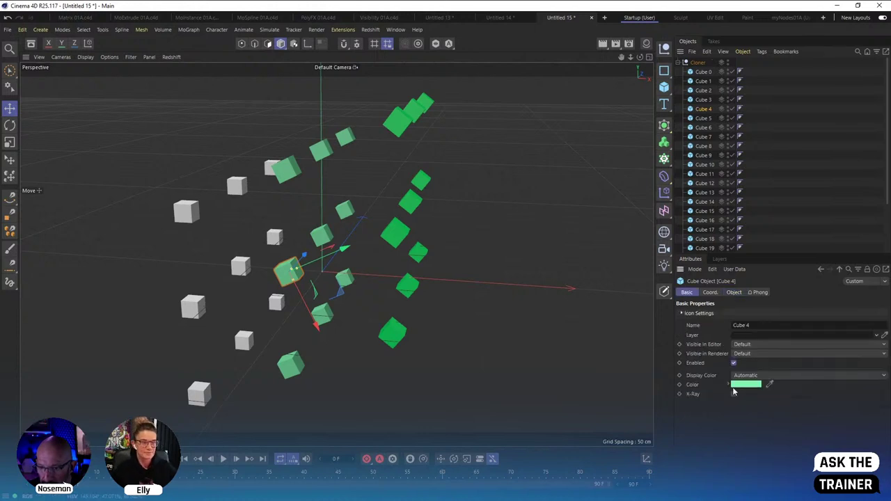
Inspect Cubes 8 and 11, then close Untitled 15 without saving.
click(700, 137)
click(704, 146)
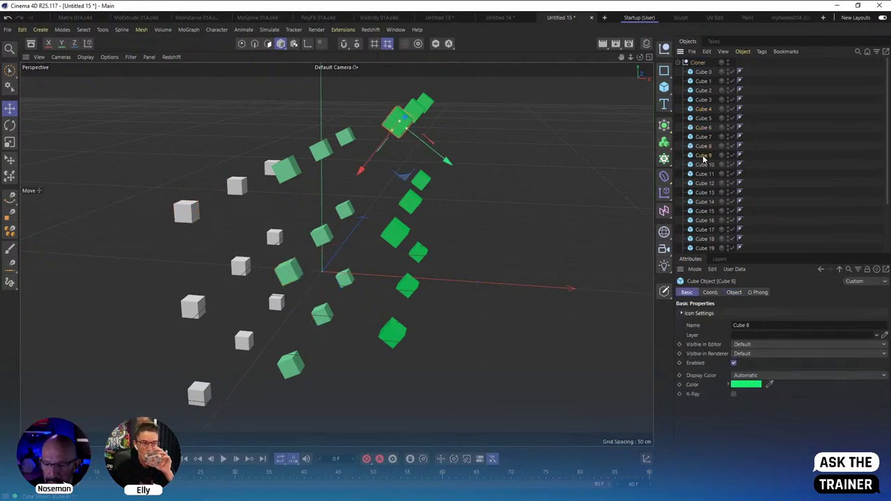
click(703, 156)
click(704, 173)
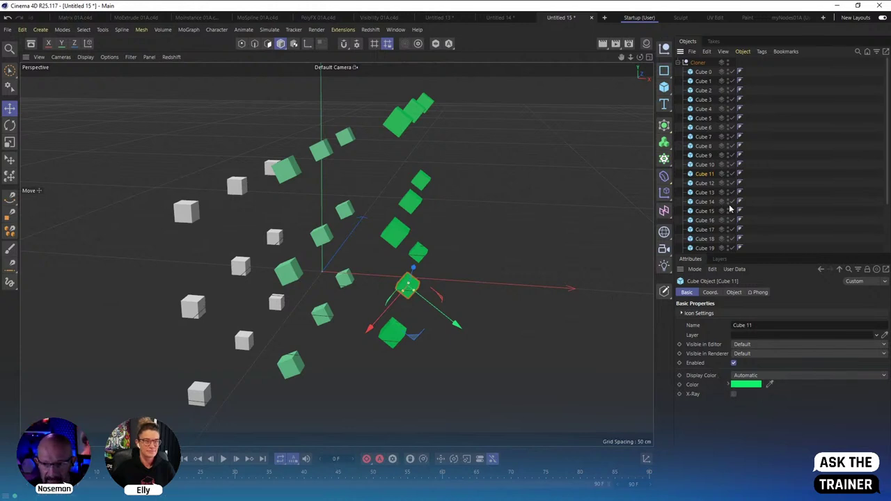
key(ctrl+F4)
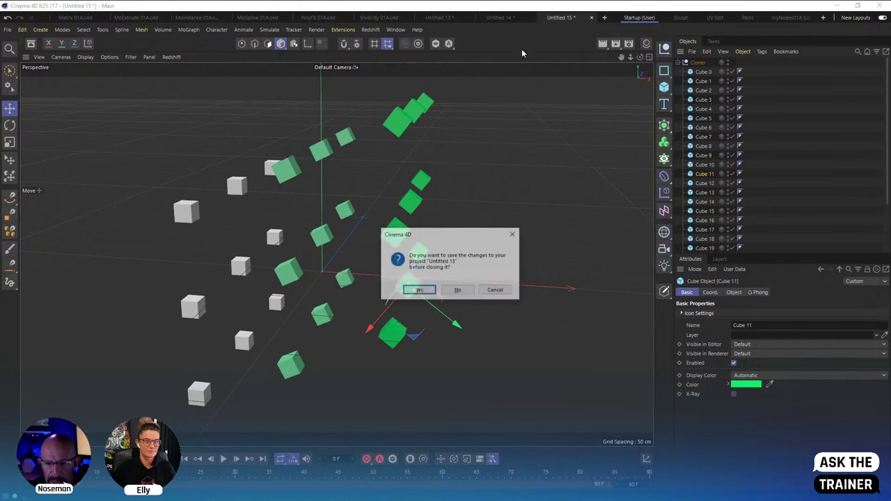
click(460, 291)
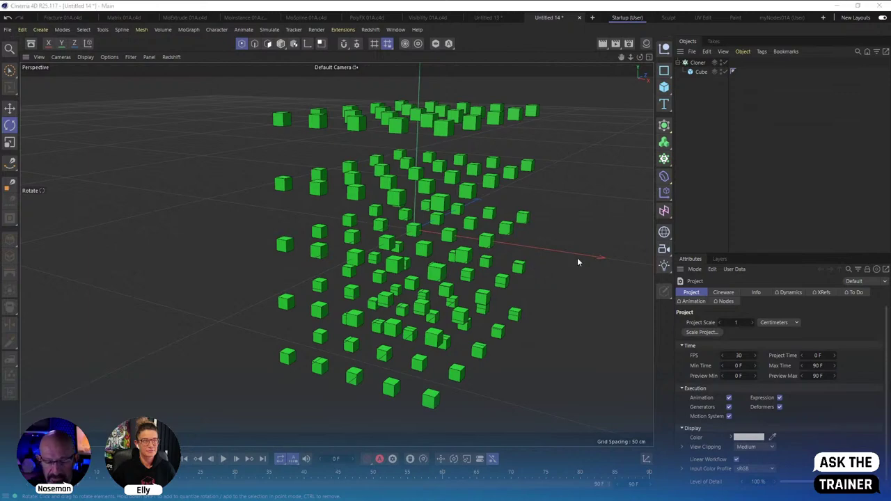
After glancing at the Illustrator chart, delete the Cube under Untitled 14's Cloner and select the Cloner.
key(alt+Tab)
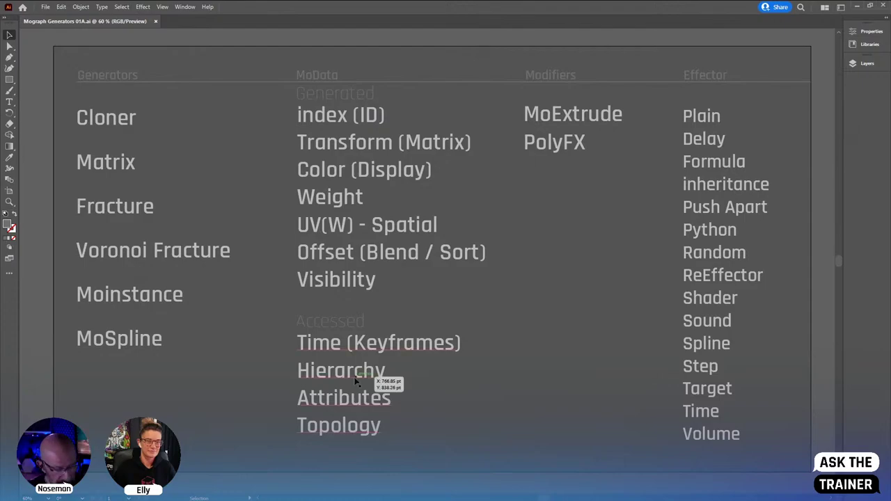
key(alt+Tab)
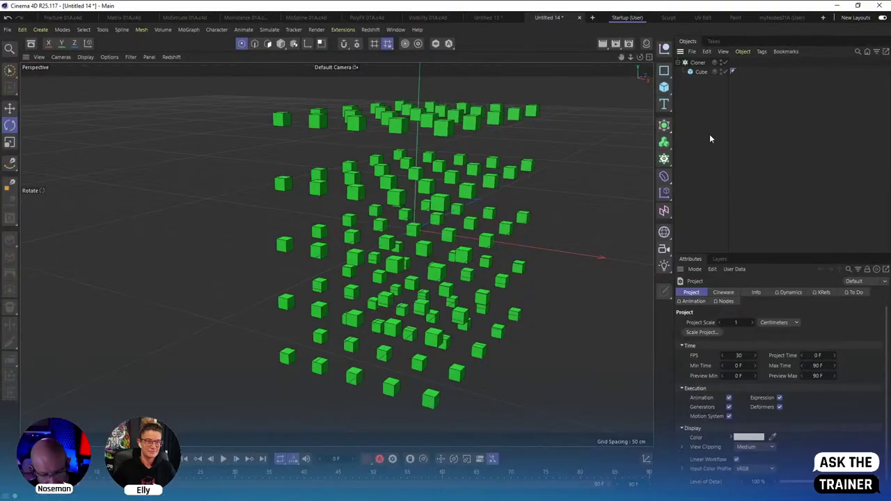
click(700, 72)
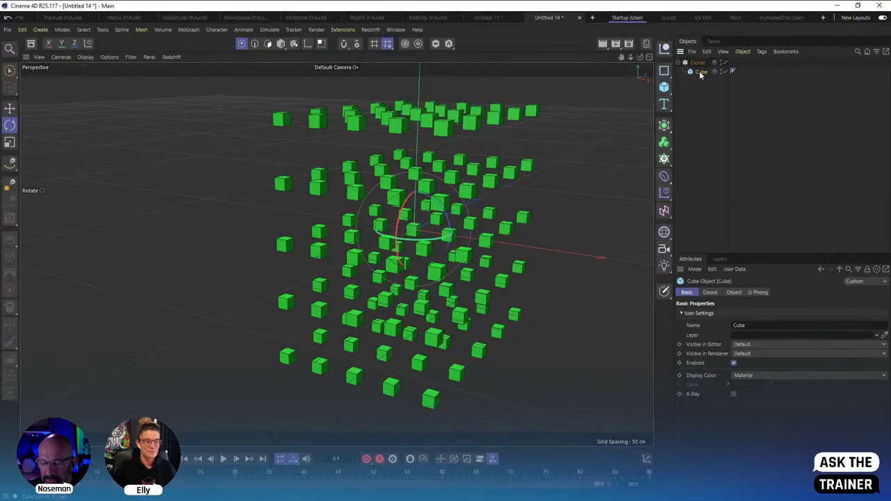
key(Delete)
click(698, 64)
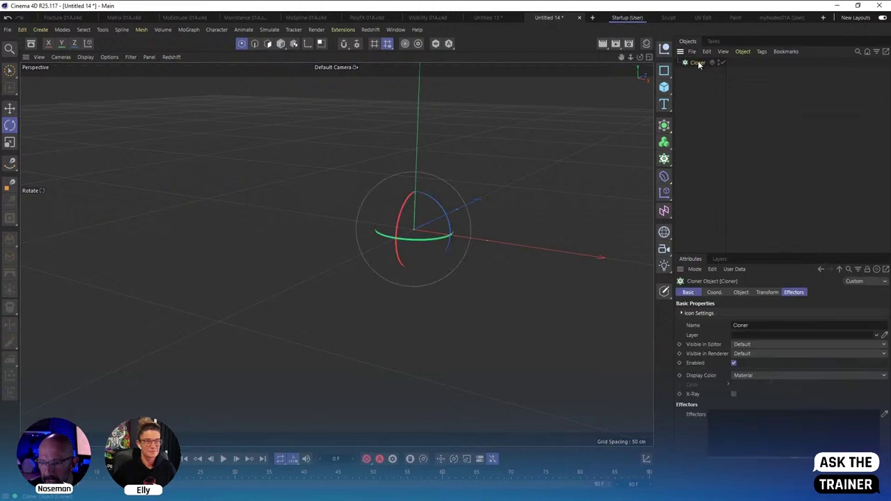
Add a new Cube under the Cloner with 11 Y segments and 20 cm X and Z size.
click(663, 87)
drag(693, 62, 700, 72)
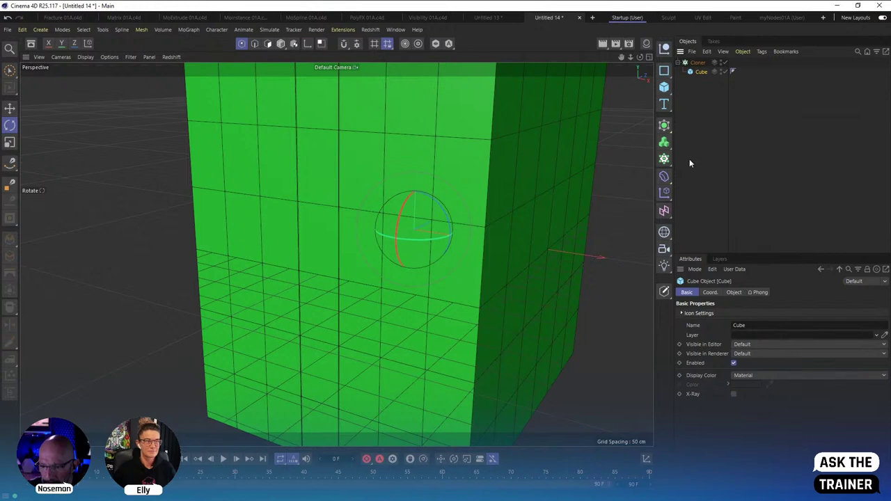
click(734, 292)
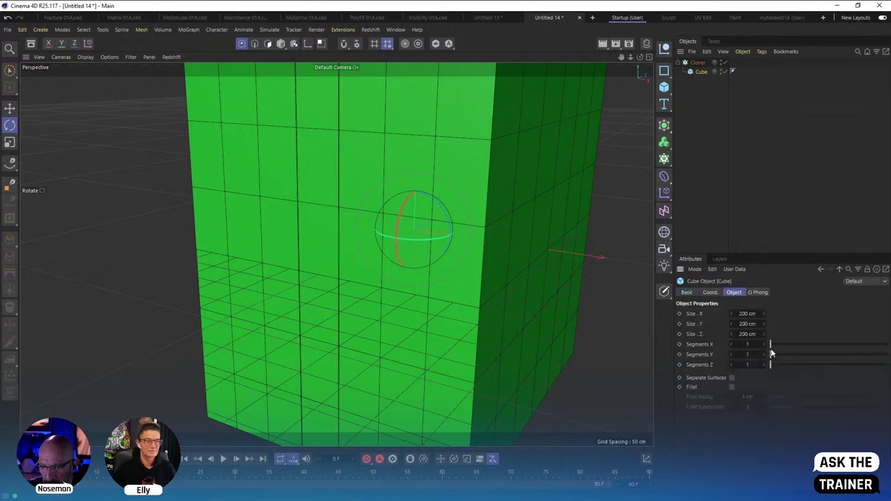
drag(770, 345, 832, 355)
click(747, 314)
text(20)
key(Return)
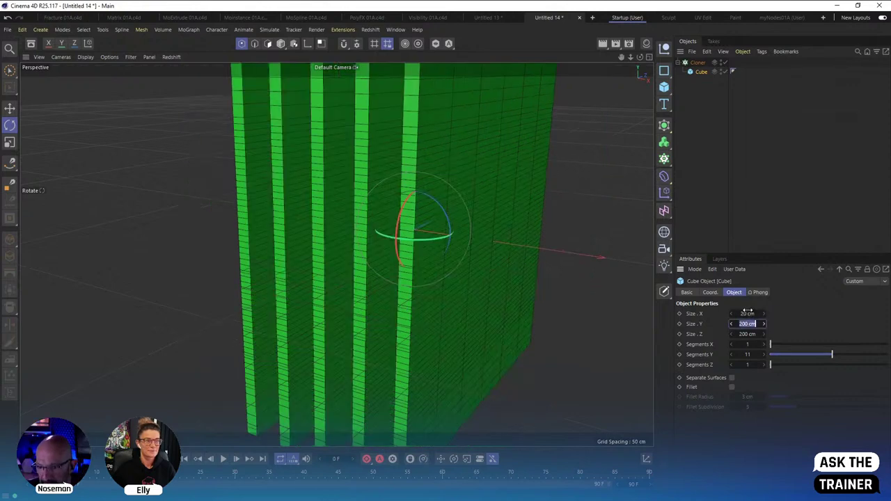
click(748, 334)
text(20)
key(Return)
Switch the Cloner to Linear mode with P.Y 0 cm and P.X 106 cm.
click(699, 63)
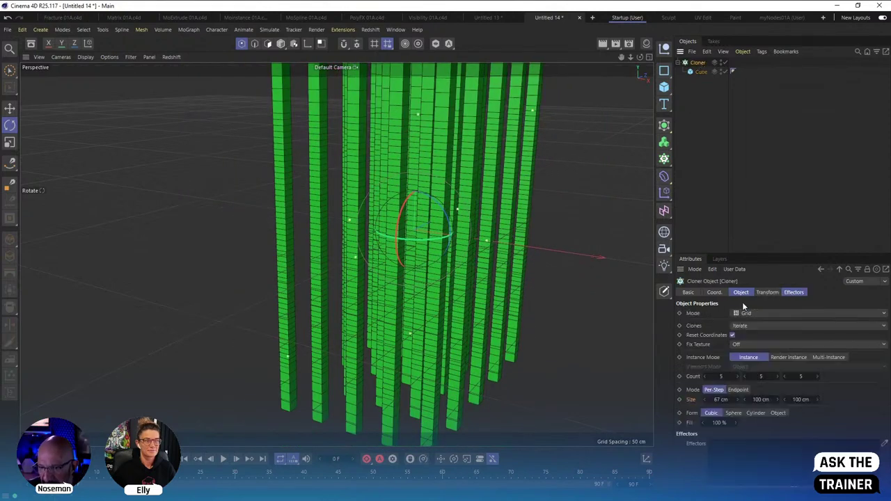
click(748, 315)
click(748, 333)
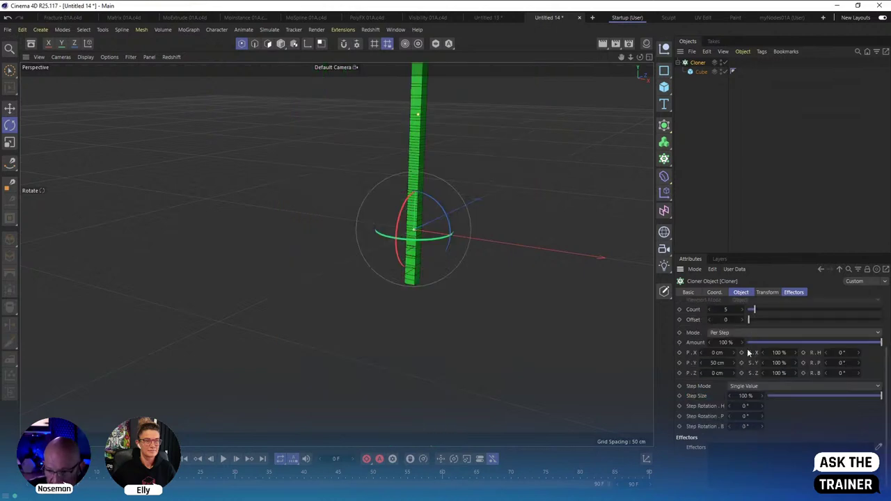
double_click(719, 363)
text(0)
key(Return)
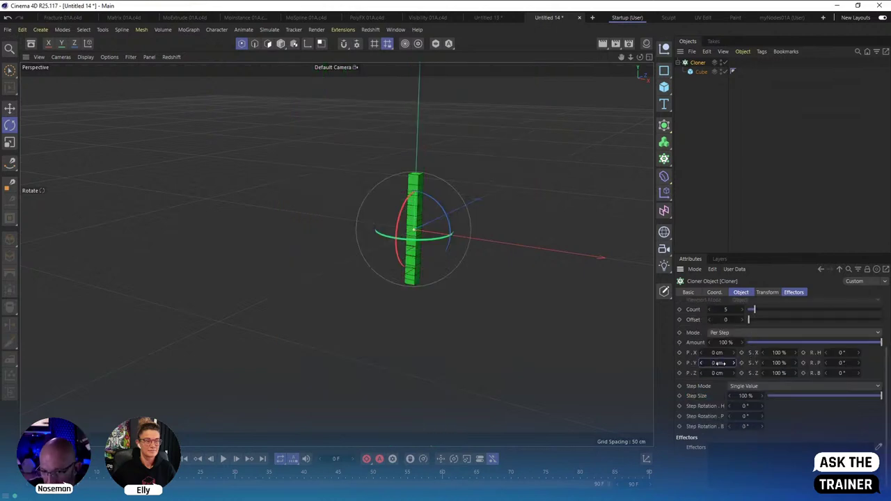
drag(737, 355, 784, 352)
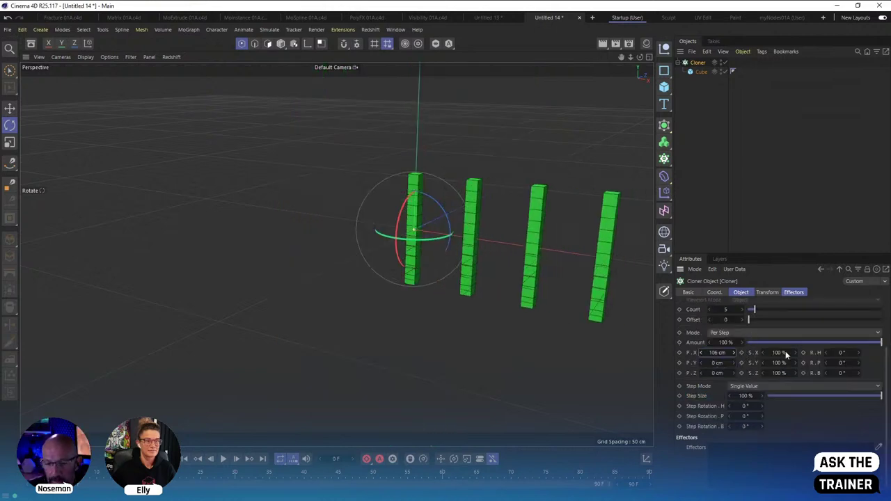
click(686, 183)
mouse_move(548, 242)
alt+mouse_down()
mouse_move(412, 218)
mouse_move(630, 103)
alt+mouse_up()
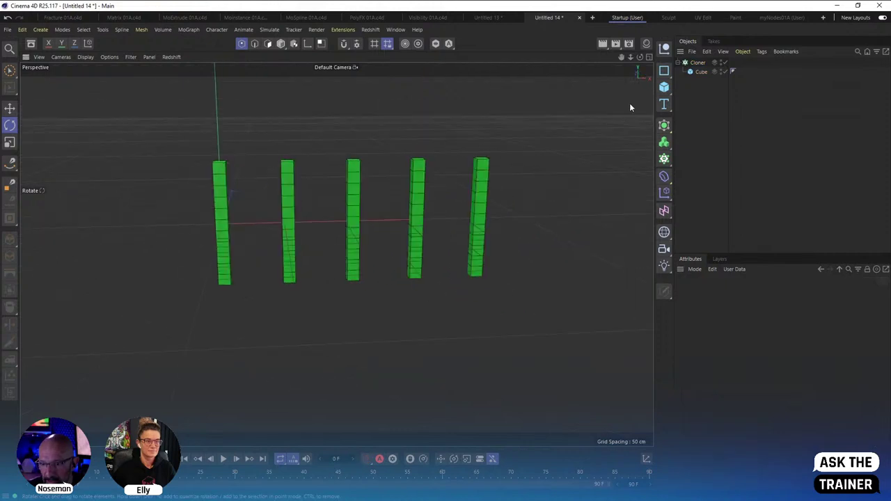
Nest a Bend under Cube, size it 21/201/21 cm and set its Strength to 106°.
click(700, 72)
click(665, 177)
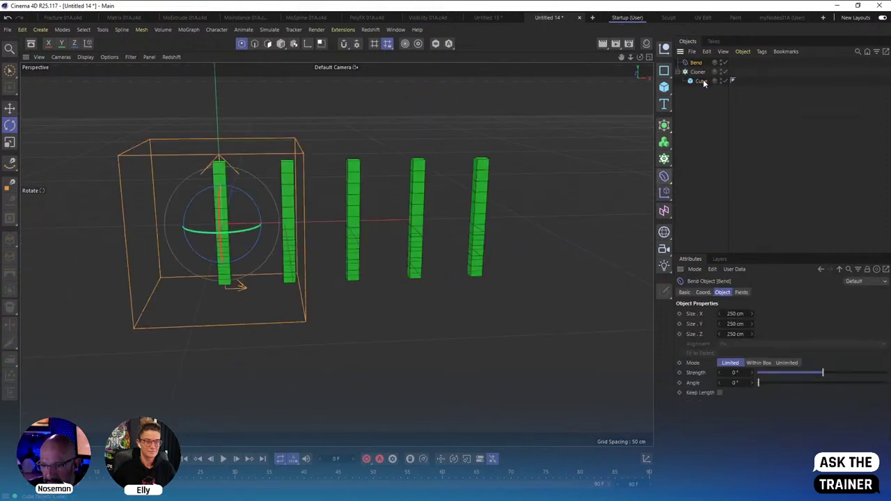
drag(699, 80, 701, 82)
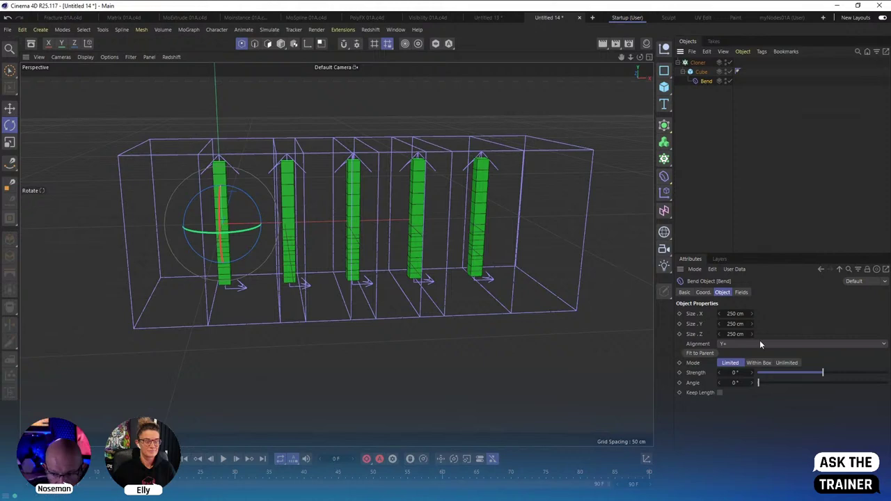
double_click(739, 314)
text(20)
key(Tab)
key(Tab)
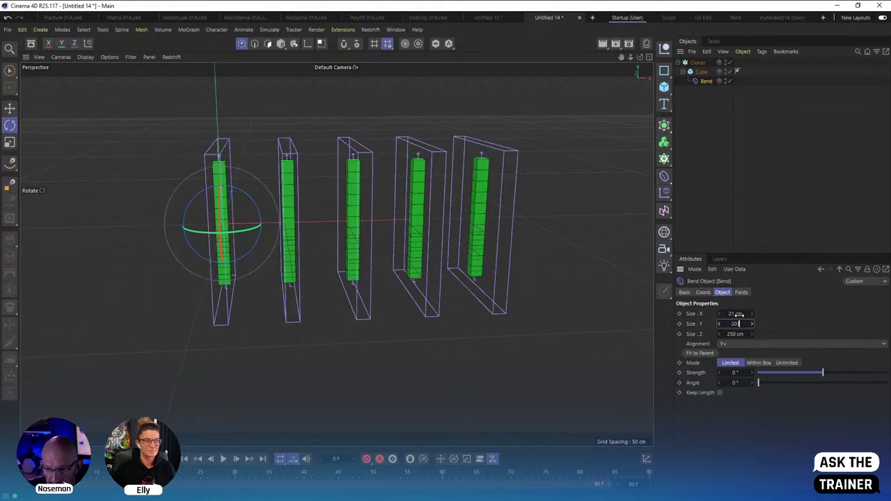
text(21)
key(Return)
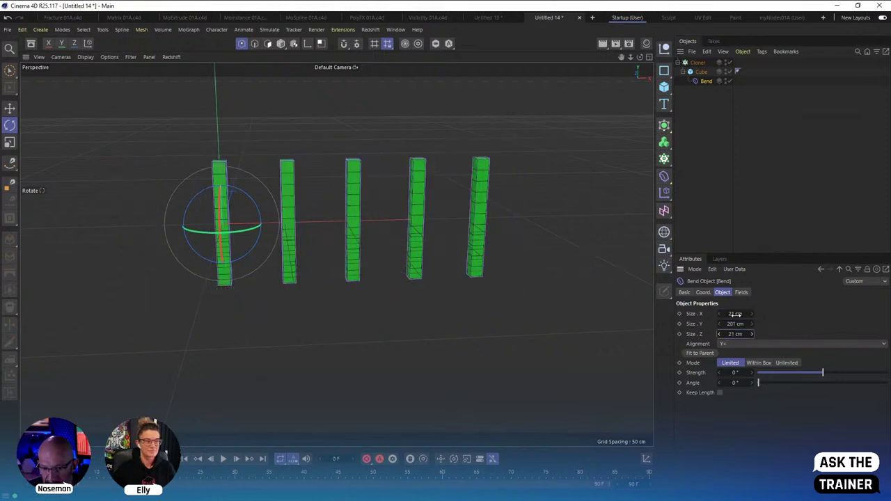
drag(833, 379, 844, 379)
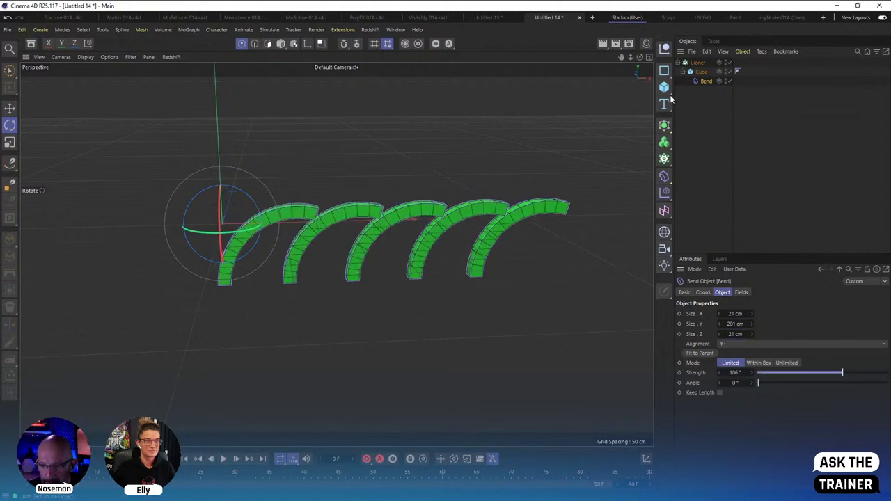
Drag the Strength of Cube.1's Bend to -109° so it arches the opposite way.
click(683, 73)
click(691, 81)
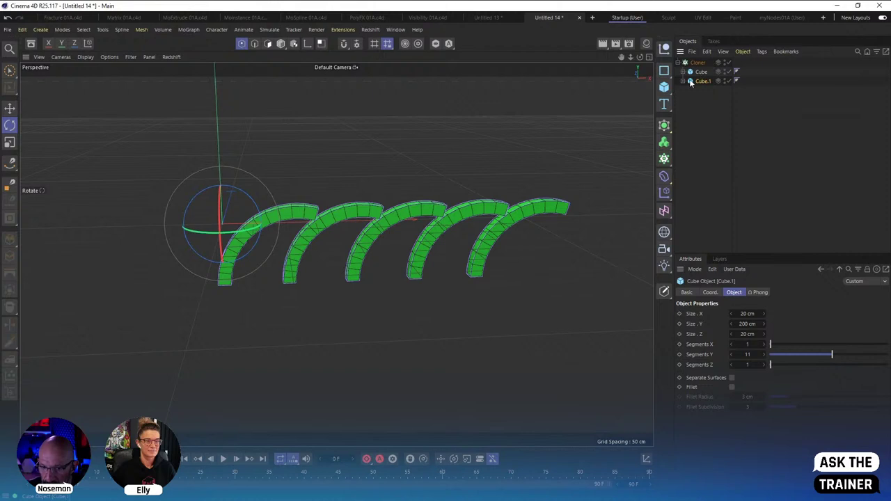
click(707, 90)
drag(840, 374, 803, 374)
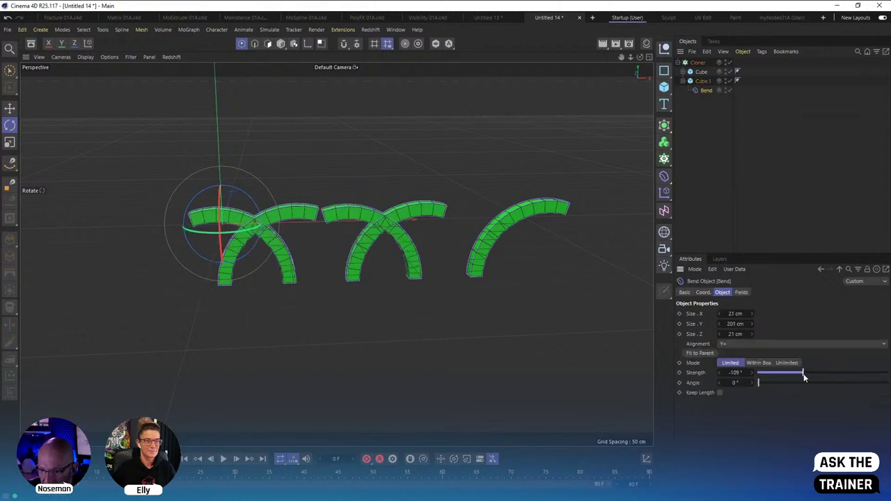
click(696, 63)
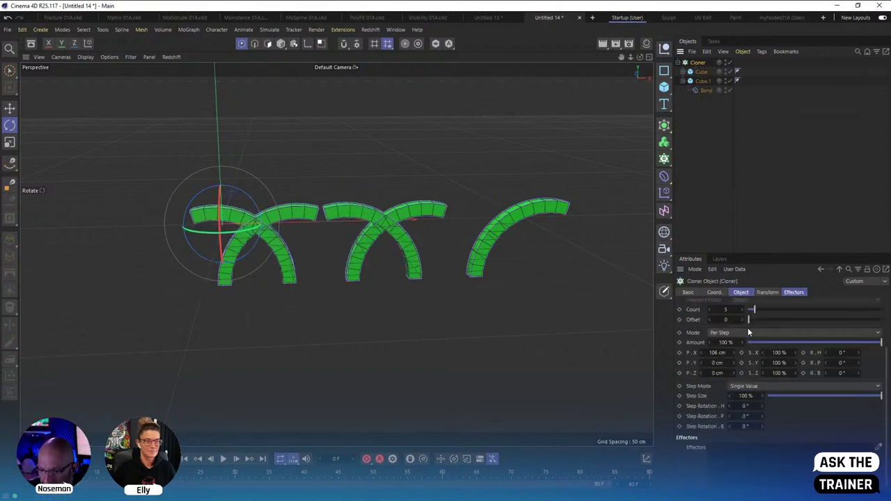
Switch the Cloner's Clones mode to Blend and raise Count to about 14.
scroll(880, 358, up, 3)
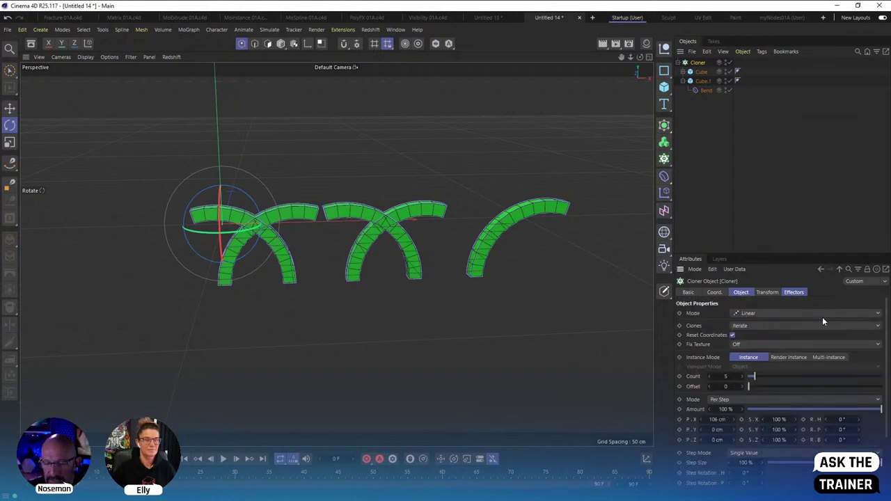
click(753, 326)
click(759, 357)
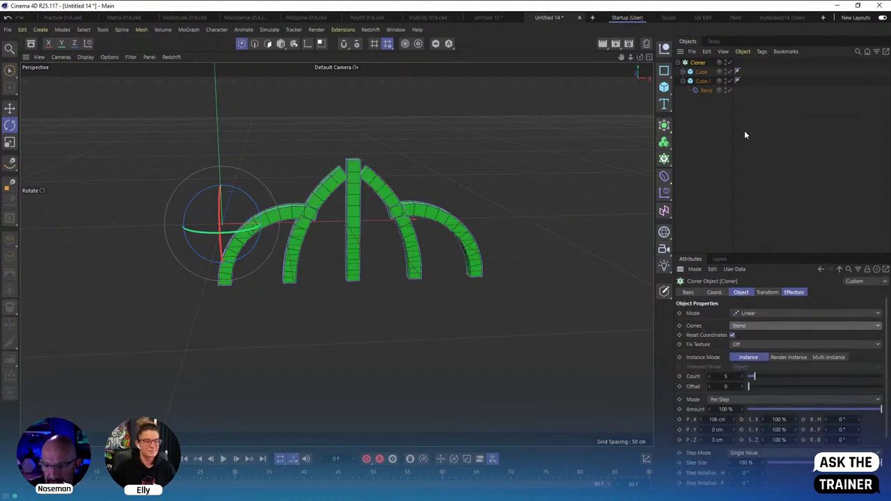
click(684, 81)
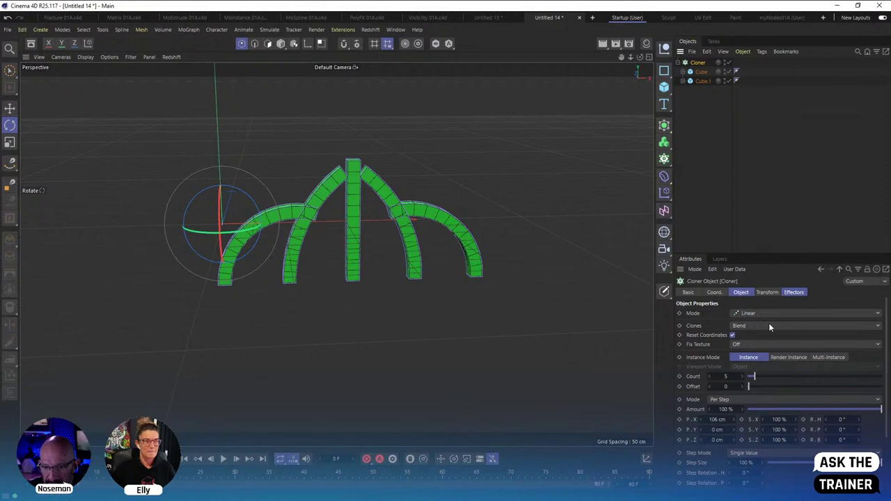
click(762, 377)
drag(761, 378, 771, 377)
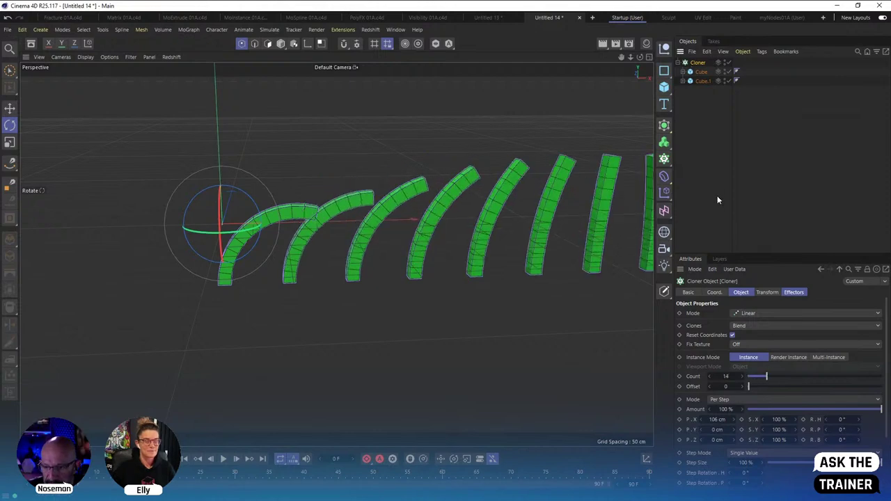
click(334, 252)
mouse_move(334, 253)
alt+mouse_down()
mouse_move(369, 236)
mouse_move(334, 253)
alt+mouse_up()
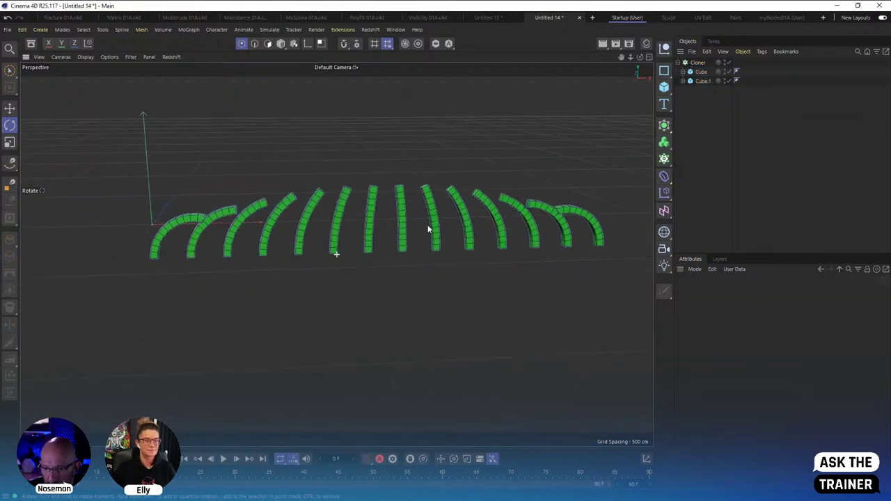
Scrub Cube.1's Size Y up to 316 cm, then compare it with Cube and its Bend.
click(684, 72)
click(702, 72)
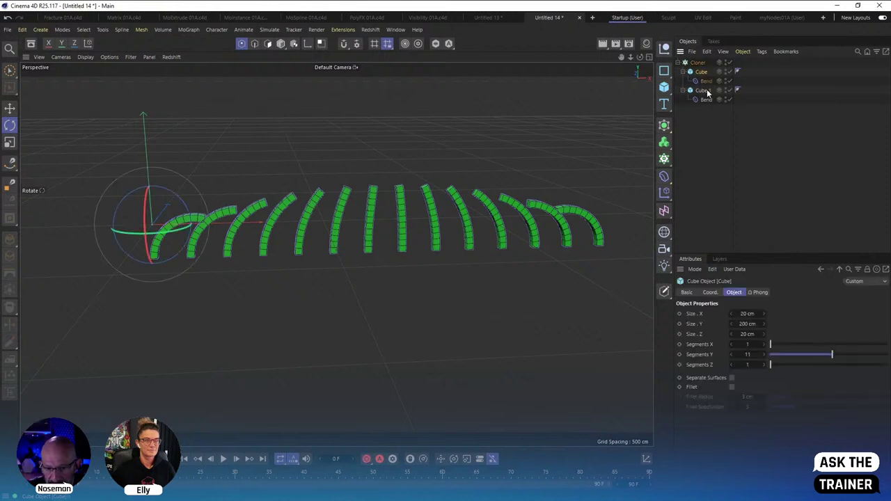
click(705, 90)
drag(764, 324, 881, 292)
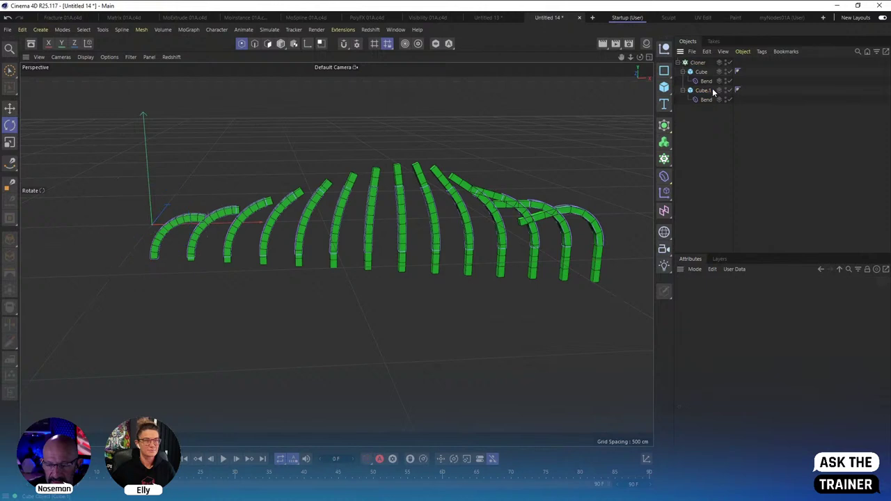
click(702, 72)
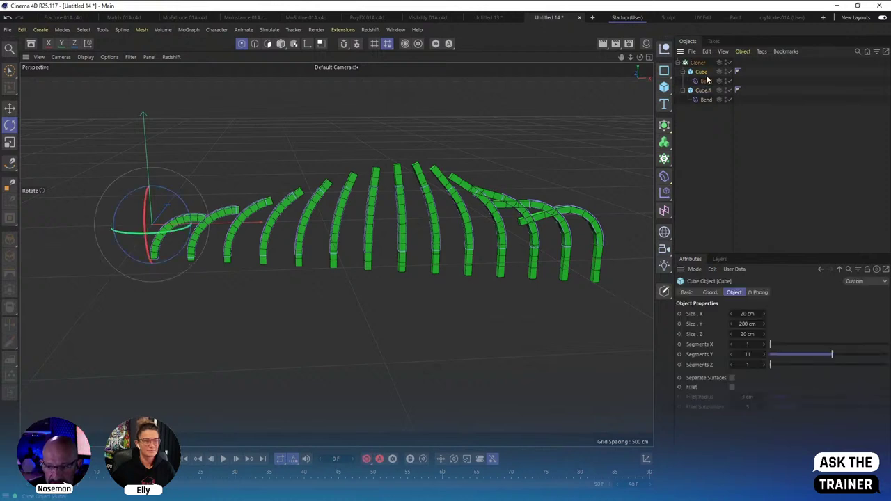
click(707, 82)
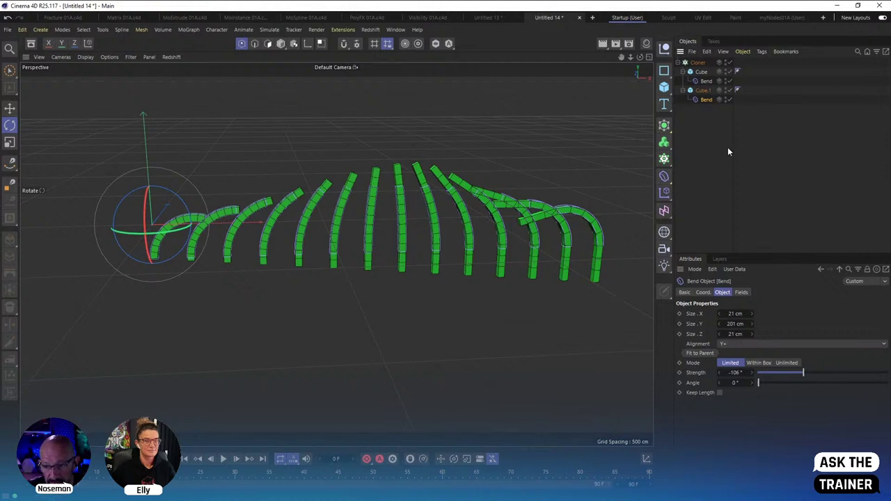
drag(733, 178, 751, 176)
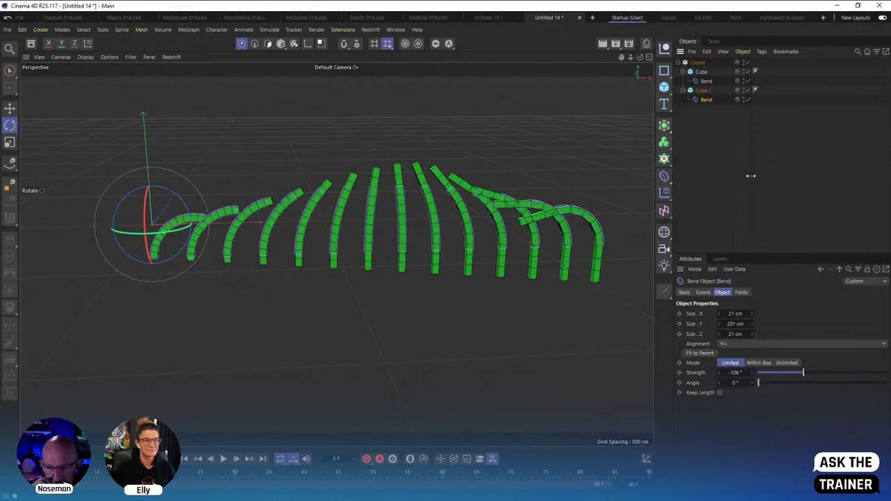
click(702, 91)
Group Cube.1 into a Null, then move Cube.1 back into the Cloner.
key(ctrl+z)
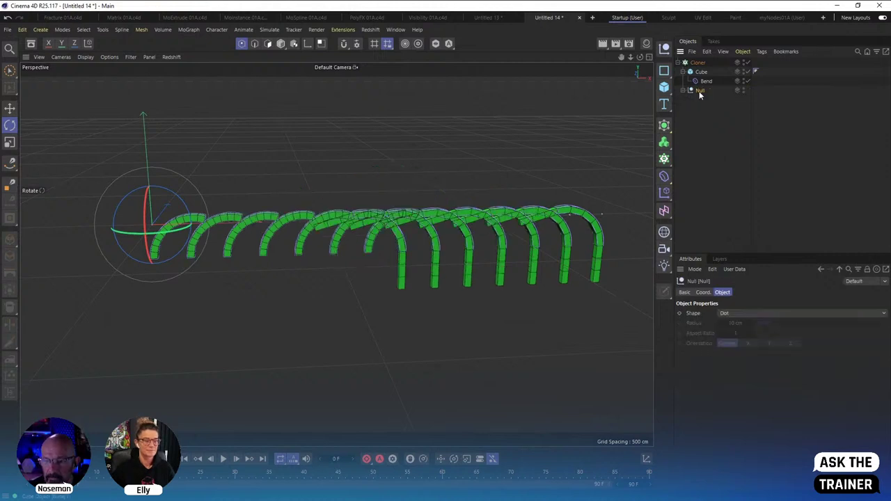
click(683, 91)
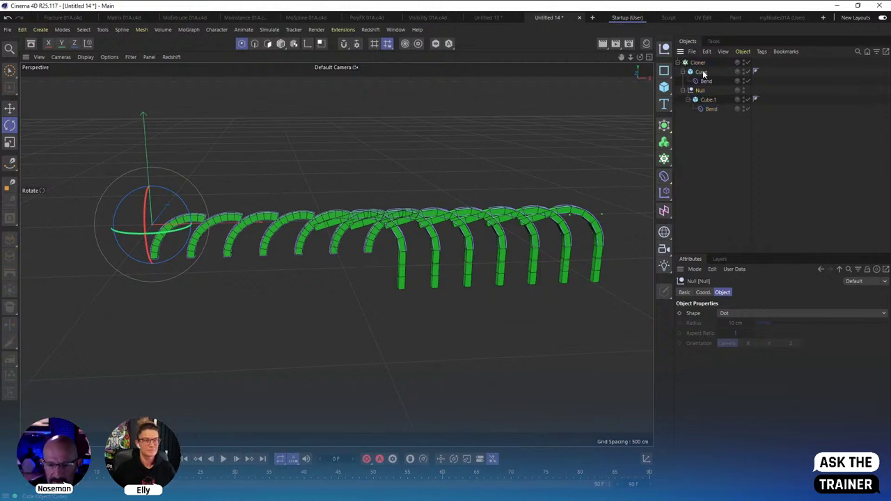
click(702, 72)
click(701, 92)
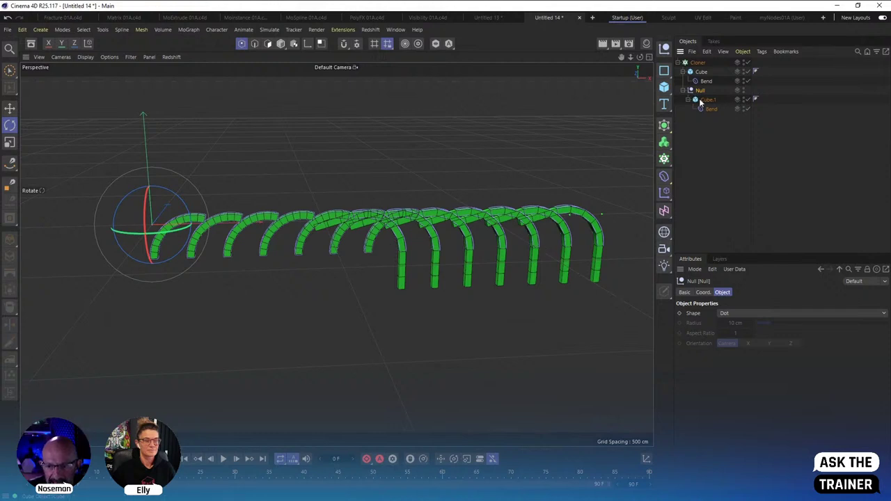
drag(701, 101, 701, 93)
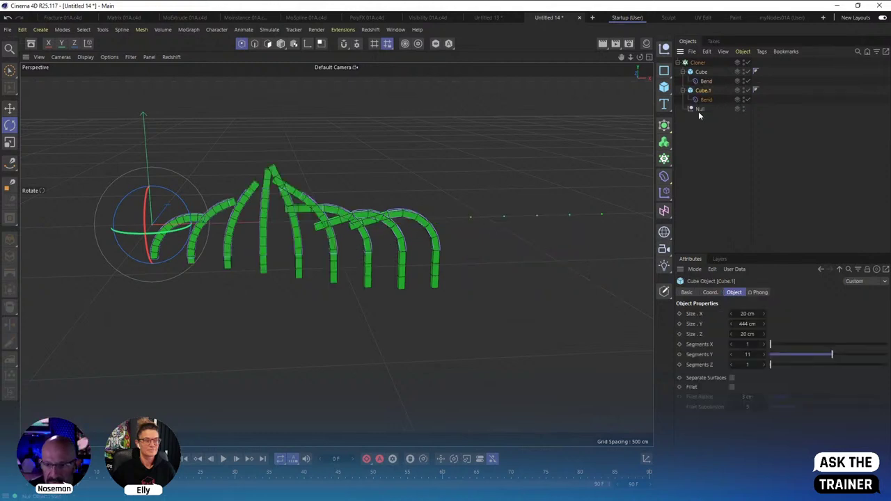
Copy Cube.1 into the Cloner as a third bent cube, Cube.2.
click(699, 110)
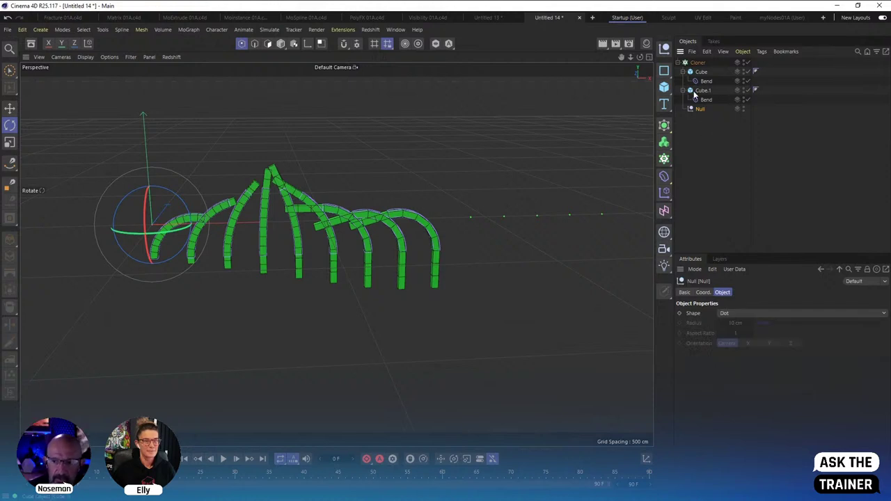
click(695, 95)
click(693, 112)
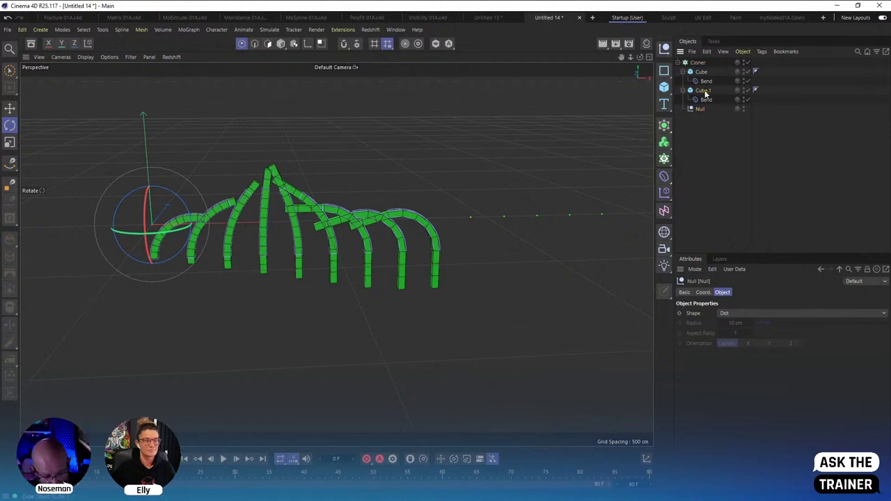
drag(702, 109, 704, 112)
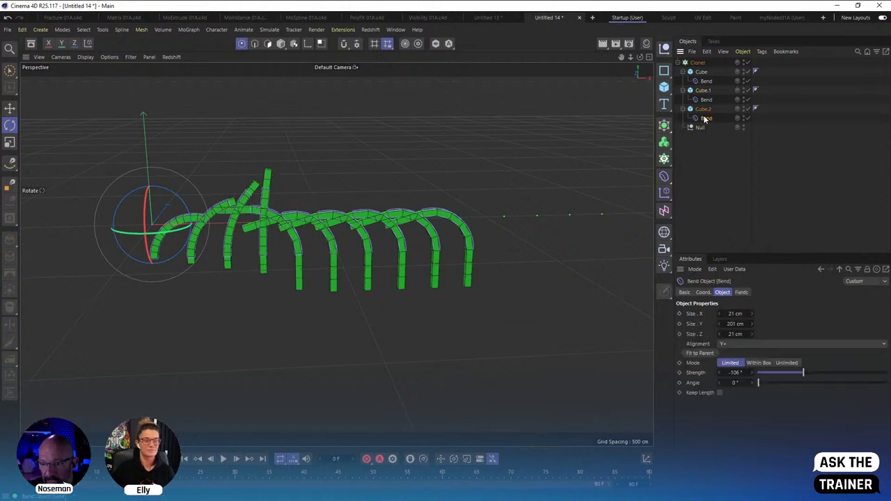
Delete the Null and Cube.2's Bend, and make Cube.2 a tall straight bar.
key(Delete)
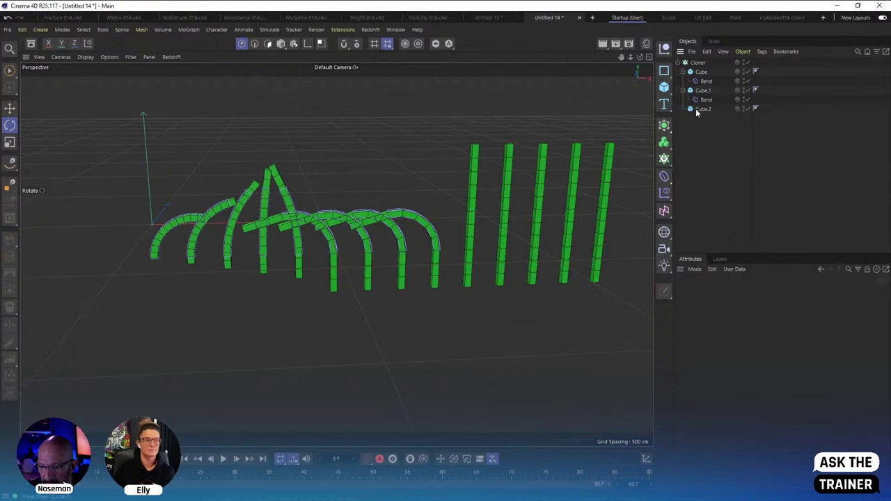
click(696, 108)
drag(767, 323, 886, 293)
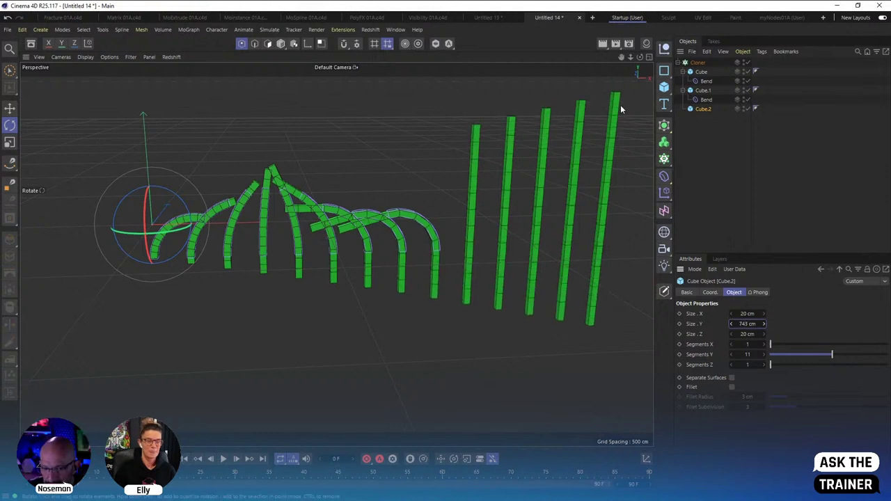
Shorten Cube.1's Size Y, then switch to the Illustrator MoGraph overview.
click(703, 92)
drag(749, 324, 162, 227)
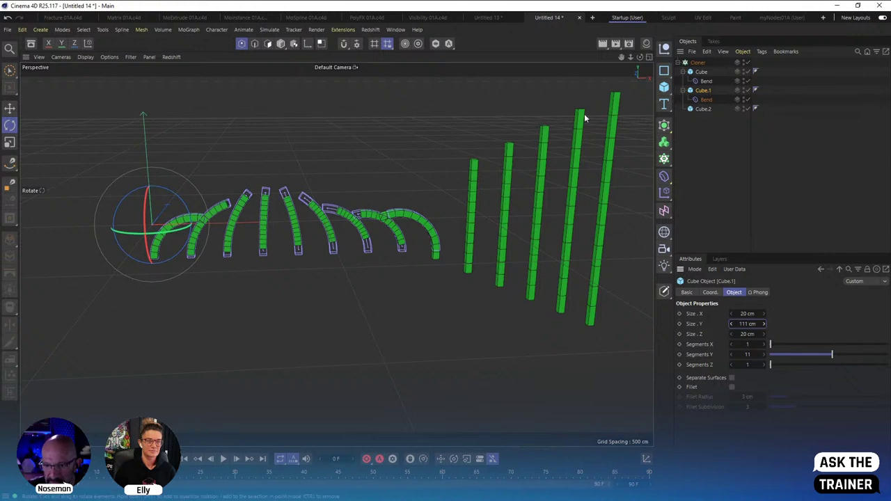
click(707, 100)
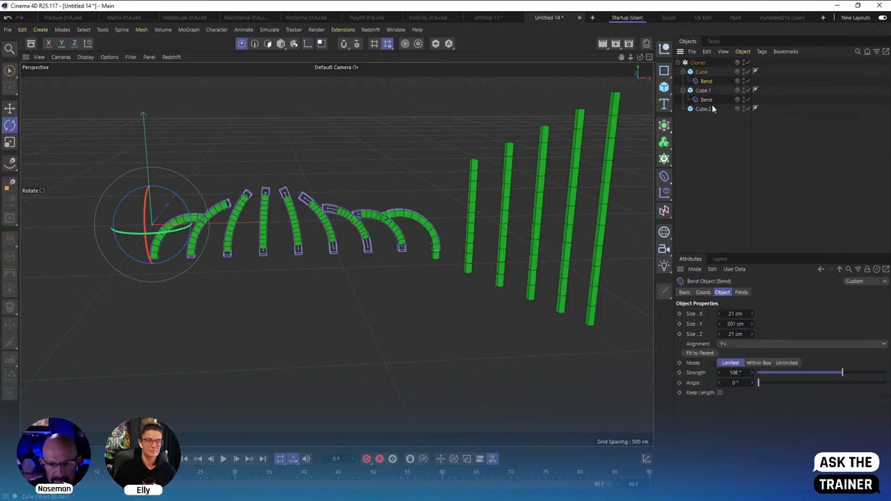
click(704, 166)
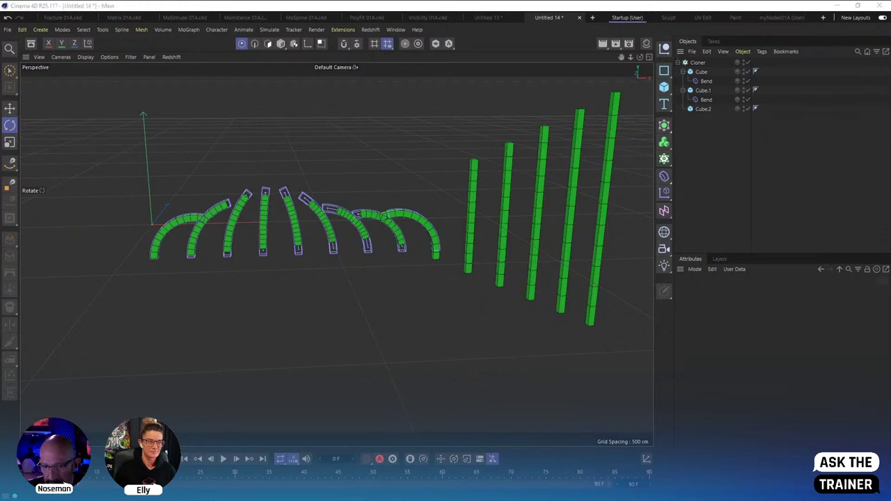
key(alt+Tab)
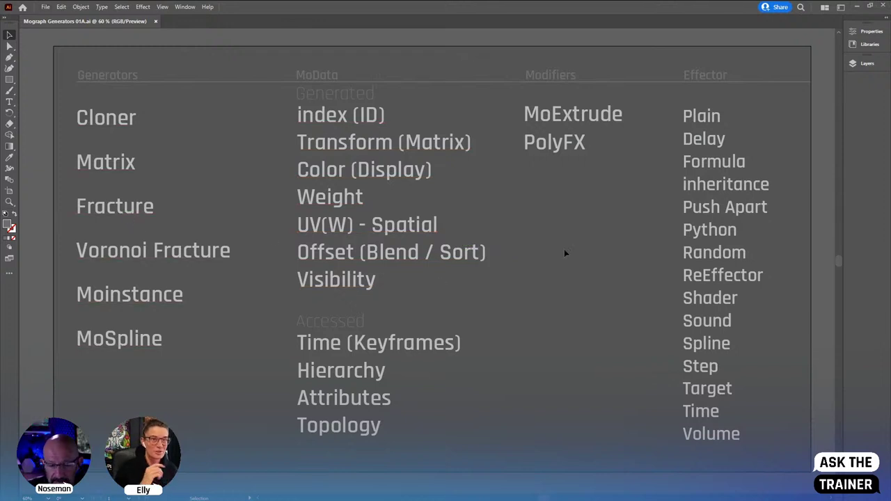
Switch from the Illustrator chart back to the Cinema 4D scene of bent arches.
key(alt+Tab)
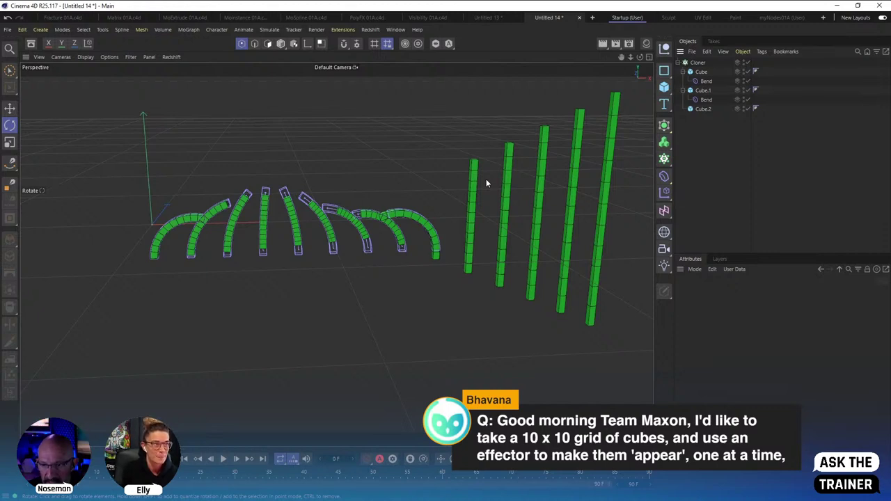
Start a new project with a 20×20×20 cm cube placed inside a new Cloner.
key(ctrl+n)
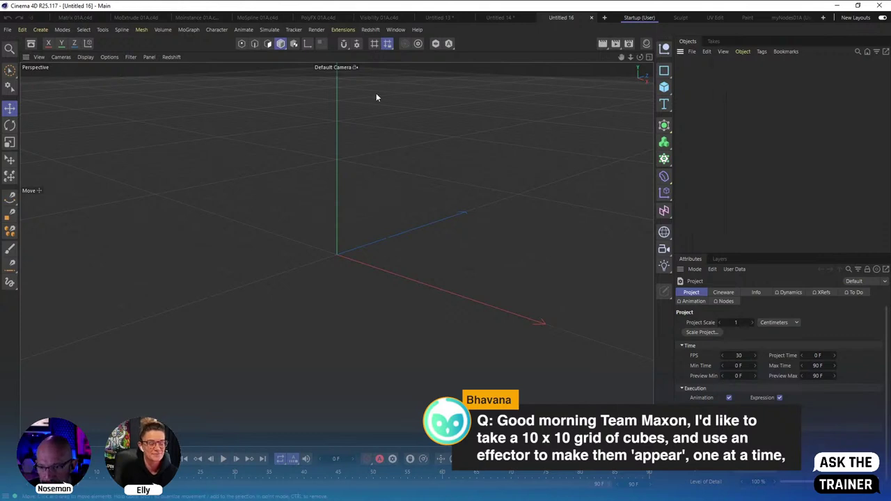
click(664, 88)
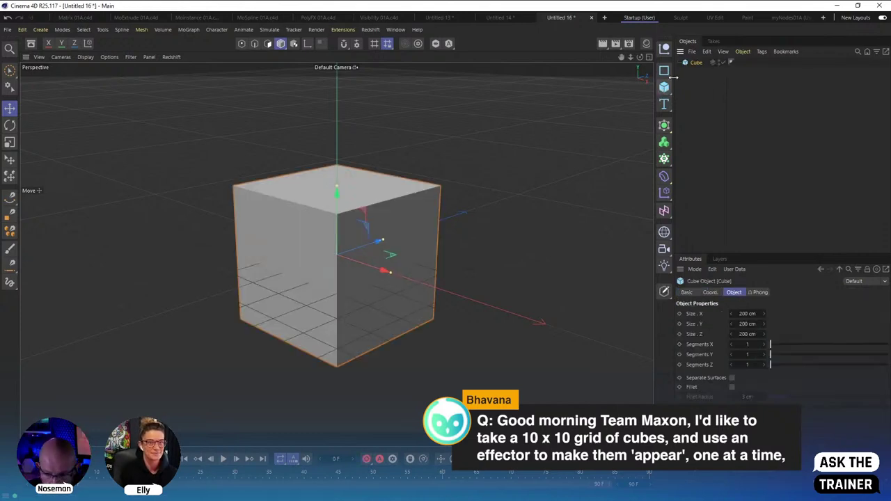
click(752, 314)
text(20)
key(Tab)
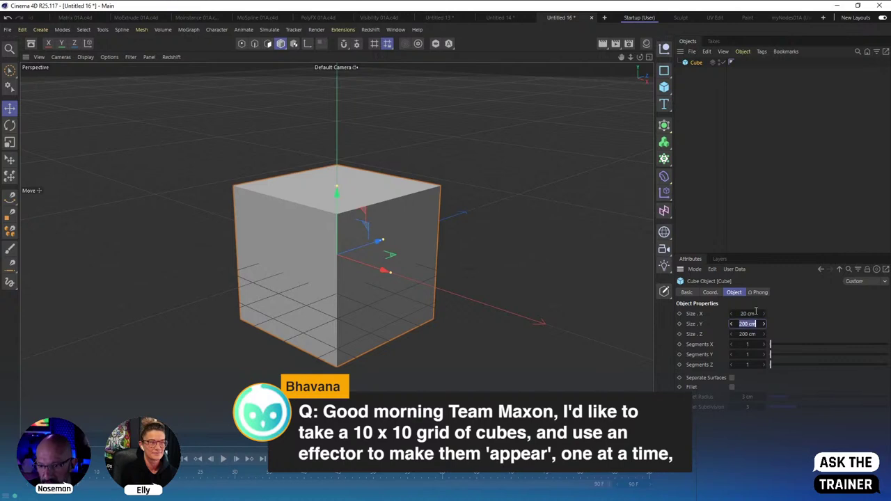
text(20)
key(Tab)
text(20)
key(Return)
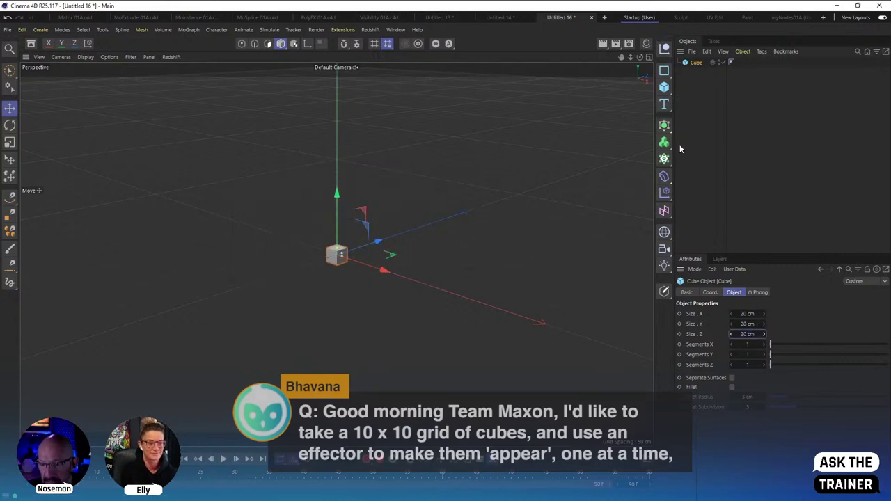
alt+click(664, 158)
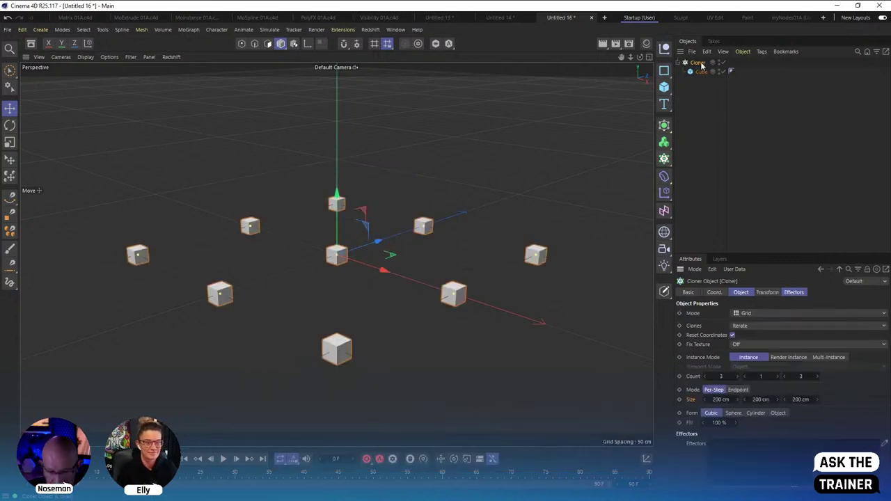
Set the Cloner grid spacing to 25 cm on X, Y and Z.
double_click(721, 400)
text(20)
key(Tab)
text(20)
key(Tab)
text(20)
key(Return)
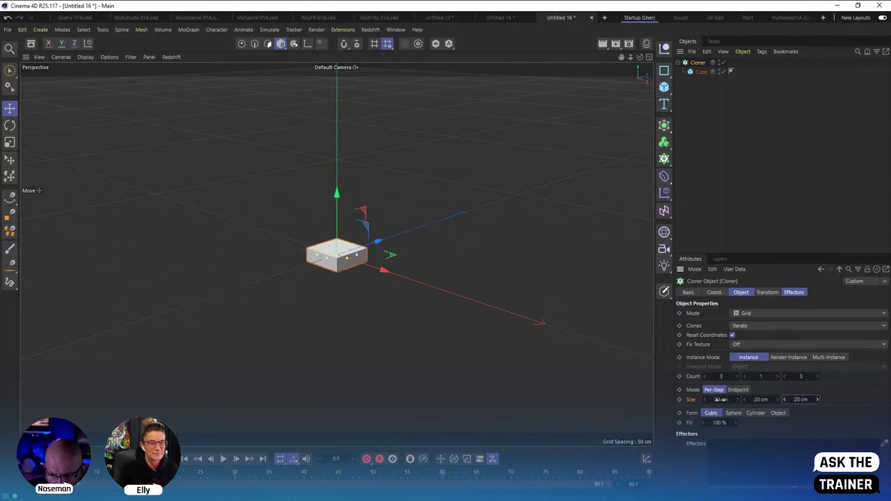
double_click(721, 400)
text(25)
key(Tab)
text(25)
key(Tab)
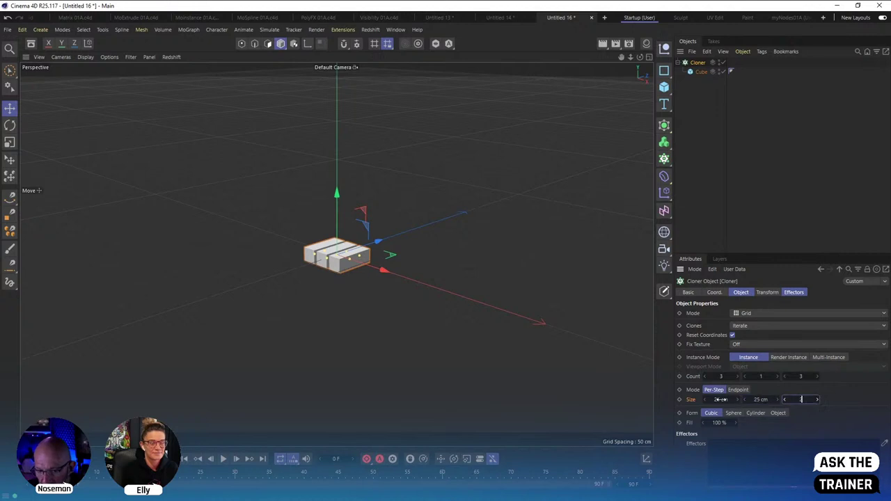
text(25)
key(Return)
Set the grid count to 15 along X and Z, forming a 15×1×15 slab.
drag(738, 378, 745, 377)
double_click(721, 377)
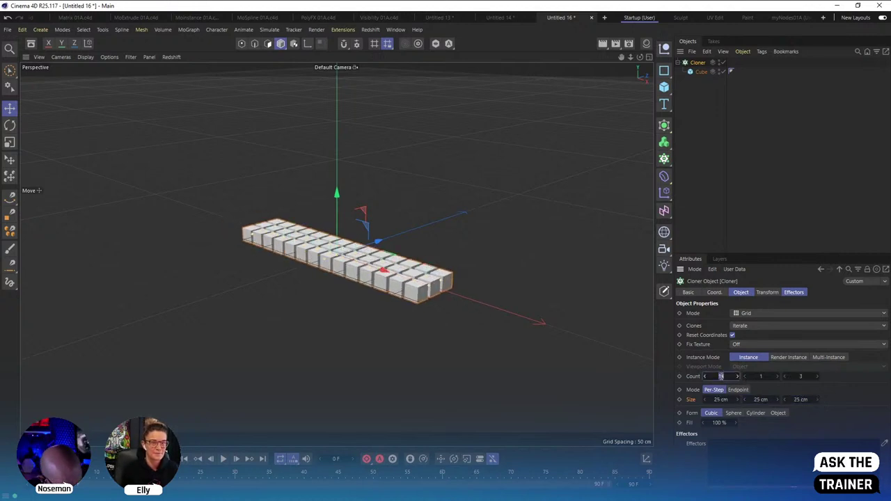
text(15)
key(Tab)
key(Tab)
key(Tab)
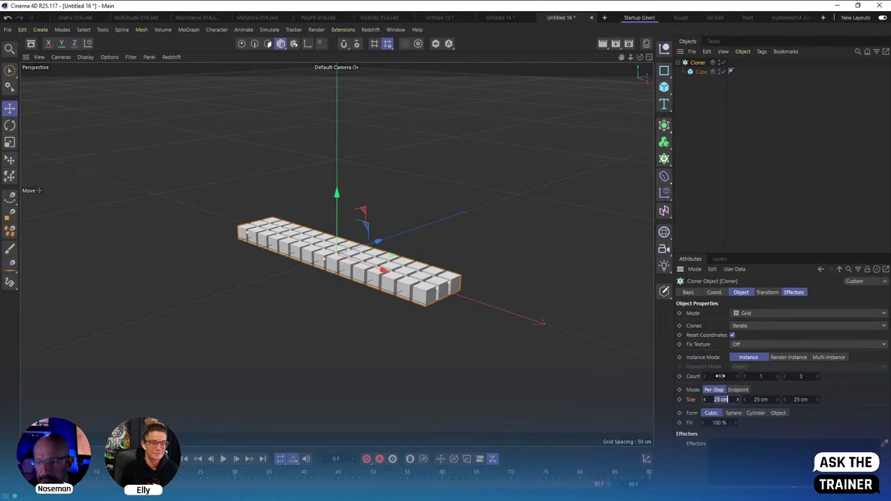
key(shift+Tab)
text(15)
key(Return)
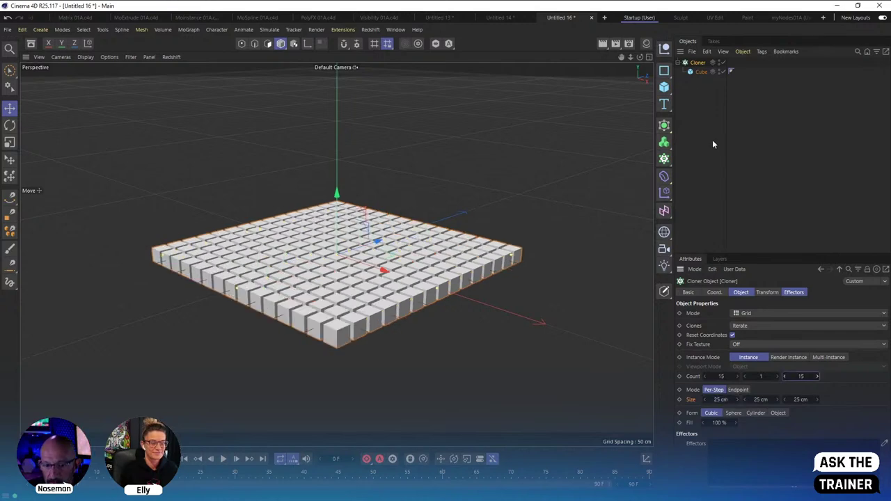
alt+drag(383, 293, 411, 311)
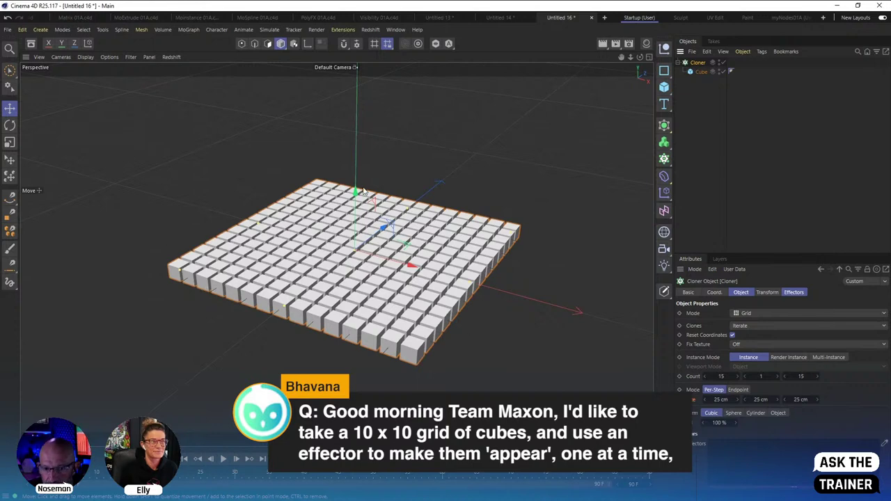
click(189, 29)
mouse_move(209, 44)
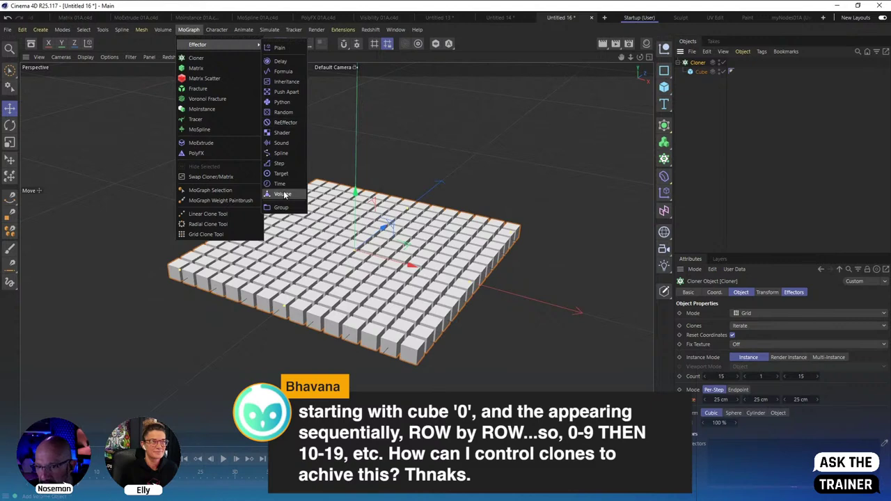
Add a Step effector that toggles Visibility instead of Scale.
click(280, 163)
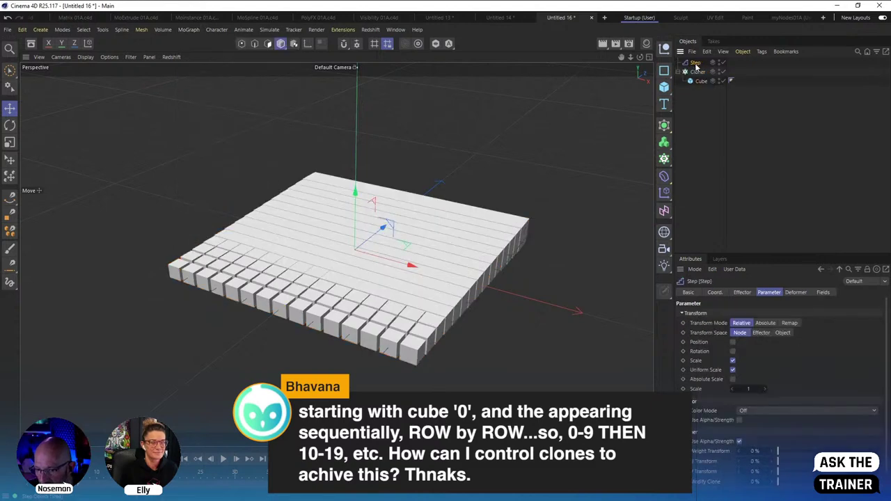
click(733, 361)
click(739, 474)
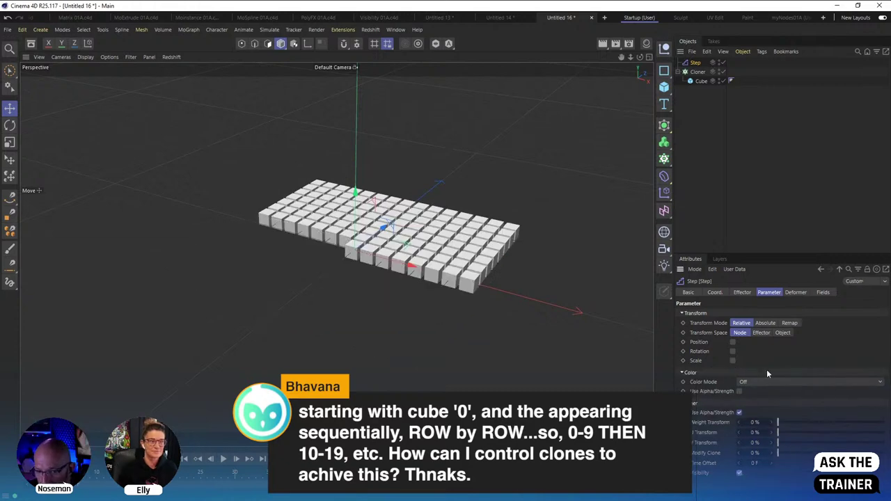
Sweep the Step Strength back to nearly 100% and lower the spline's endpoint.
click(744, 292)
mouse_move(769, 318)
mouse_down()
mouse_move(888, 314)
mouse_move(727, 314)
mouse_move(884, 316)
mouse_up()
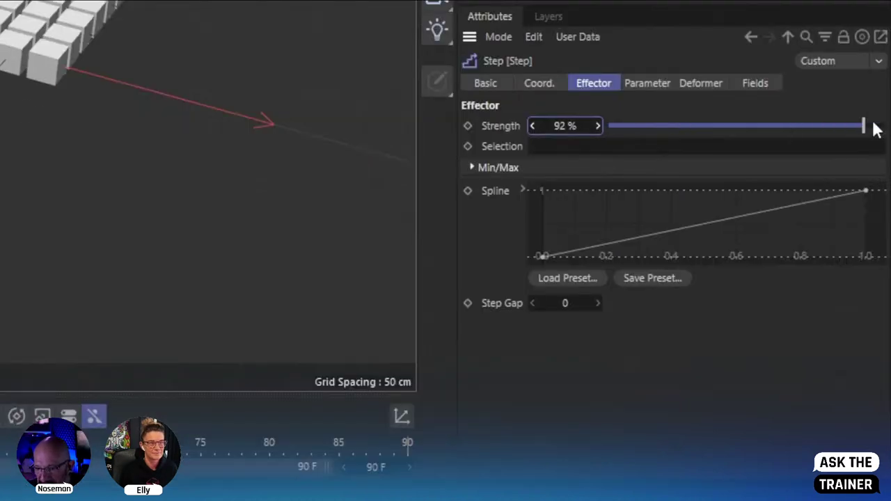
mouse_move(877, 130)
mouse_down()
mouse_move(620, 130)
mouse_move(839, 146)
mouse_move(888, 132)
mouse_move(815, 139)
mouse_move(693, 125)
mouse_move(860, 133)
mouse_up()
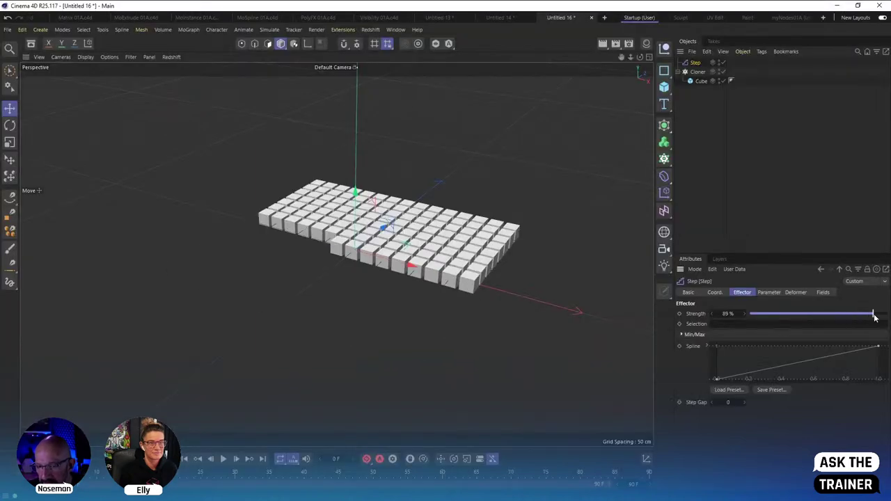
drag(875, 317, 889, 315)
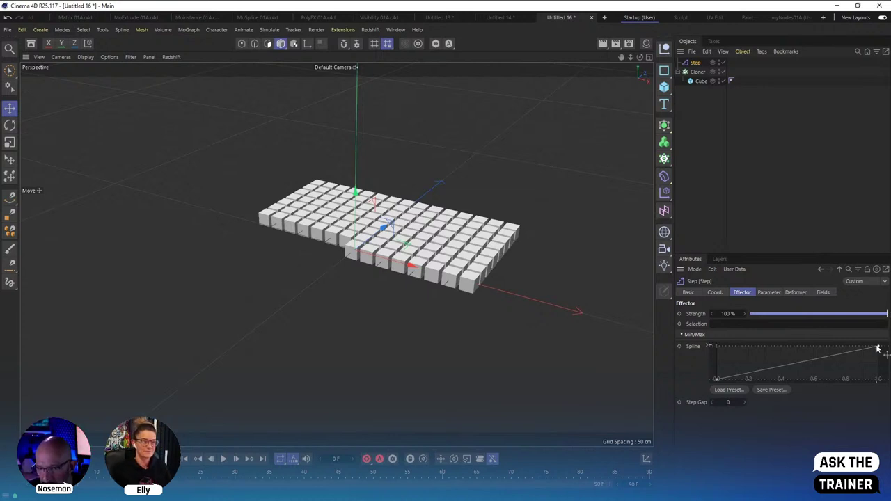
drag(878, 346, 883, 358)
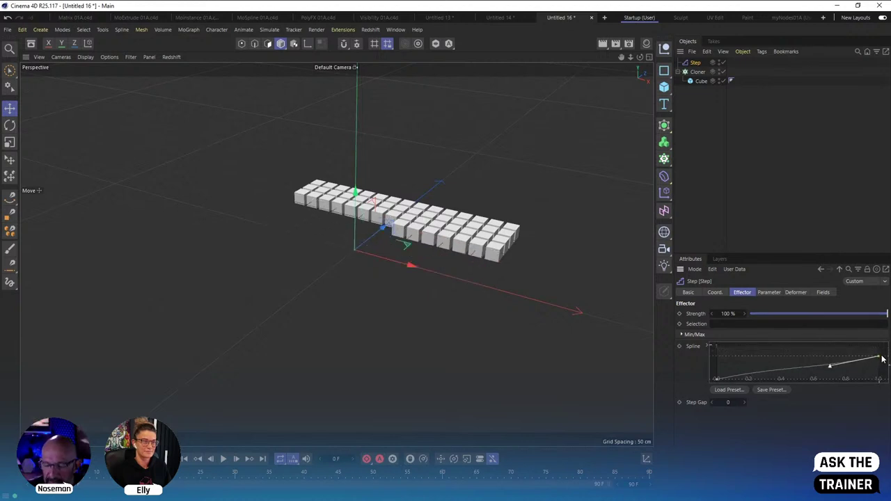
Reset the Step spline to a straight ramp and set Strength to 63%.
right_click(752, 366)
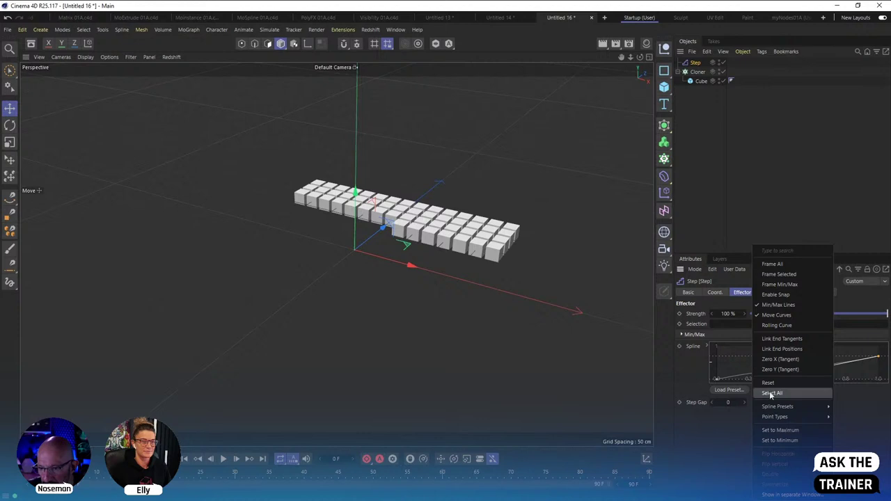
click(764, 388)
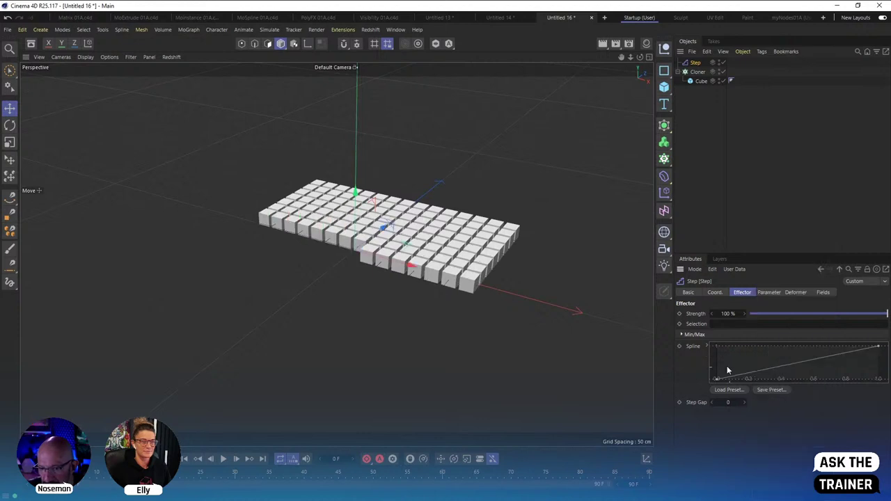
mouse_move(876, 317)
mouse_down()
mouse_move(779, 319)
mouse_move(789, 318)
mouse_up()
click(879, 346)
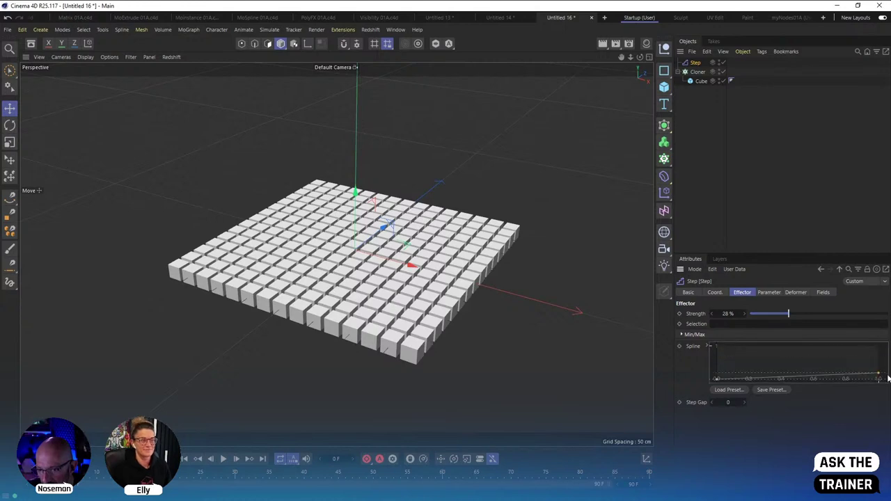
drag(813, 320, 890, 315)
mouse_move(878, 352)
mouse_down()
mouse_move(882, 371)
mouse_move(880, 347)
mouse_up()
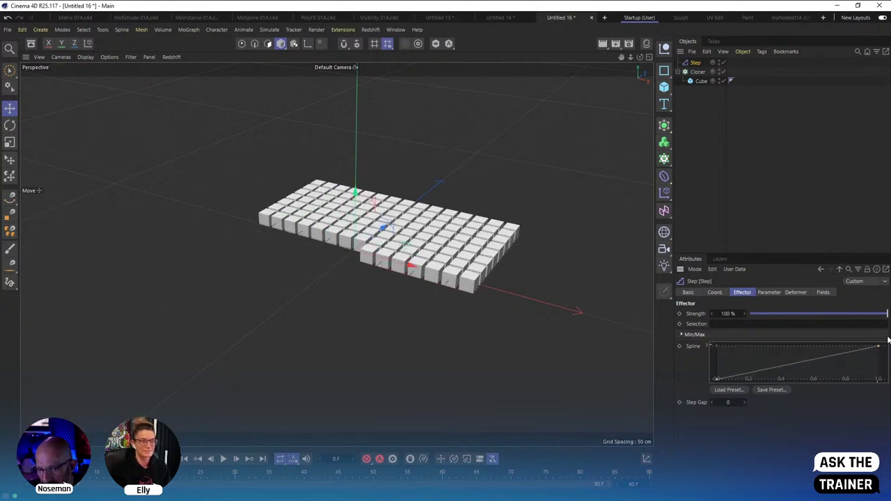
mouse_move(883, 315)
mouse_down()
mouse_move(772, 318)
mouse_move(889, 320)
mouse_move(795, 322)
mouse_move(838, 317)
mouse_up()
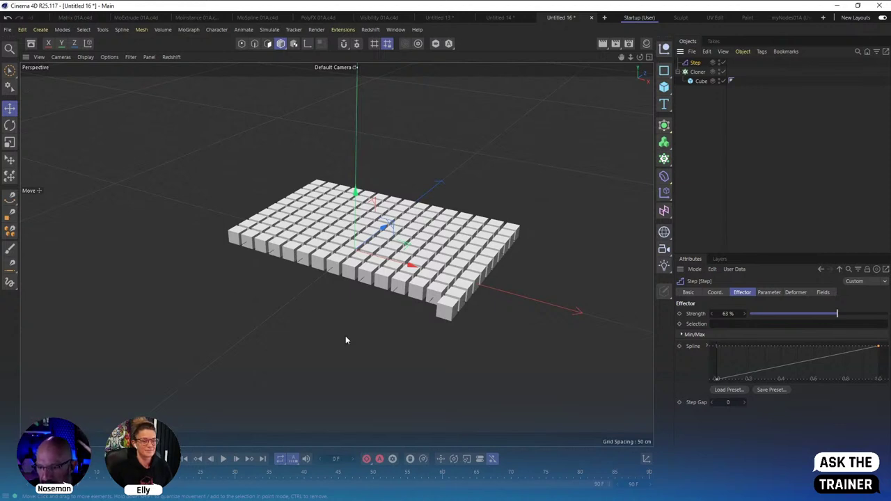
Make the Step effector shrink clones instead: Visibility off, Scale on at -1, Strength 100%.
click(768, 292)
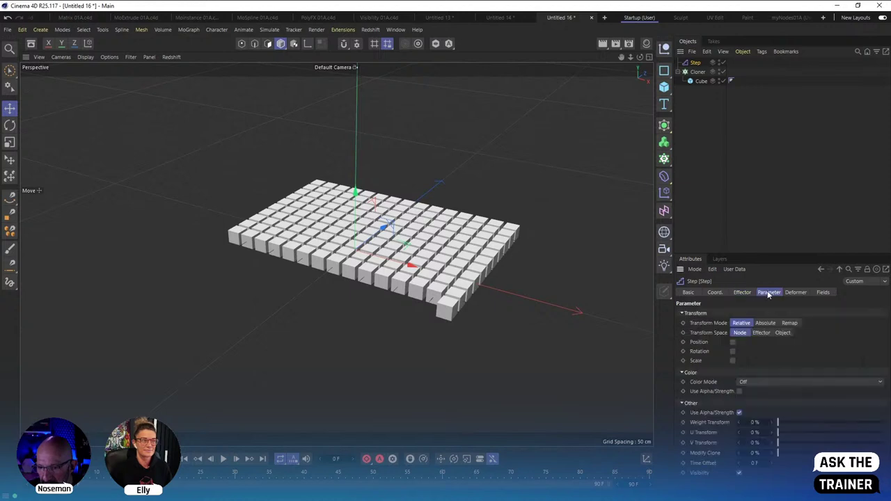
click(739, 473)
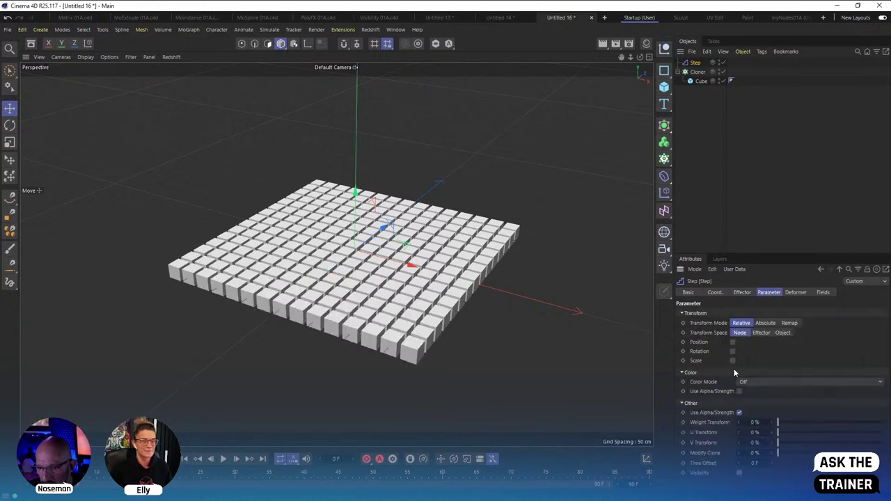
click(732, 360)
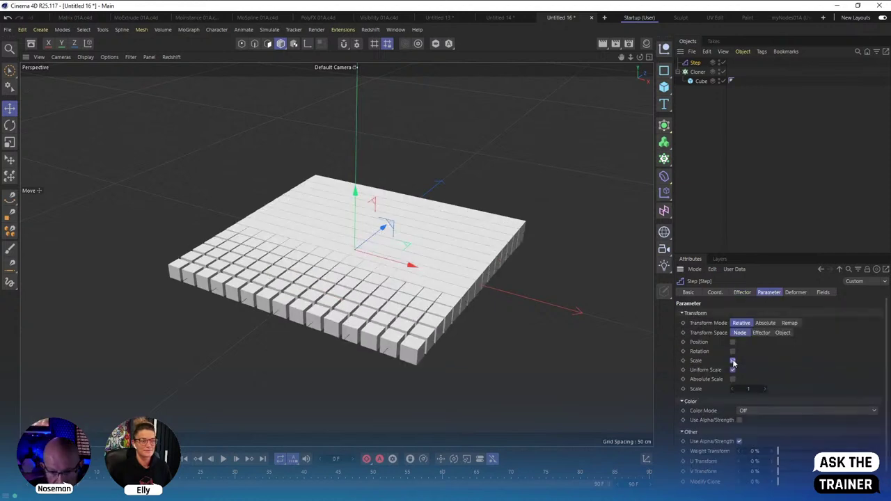
click(753, 389)
text(0)
key(Return)
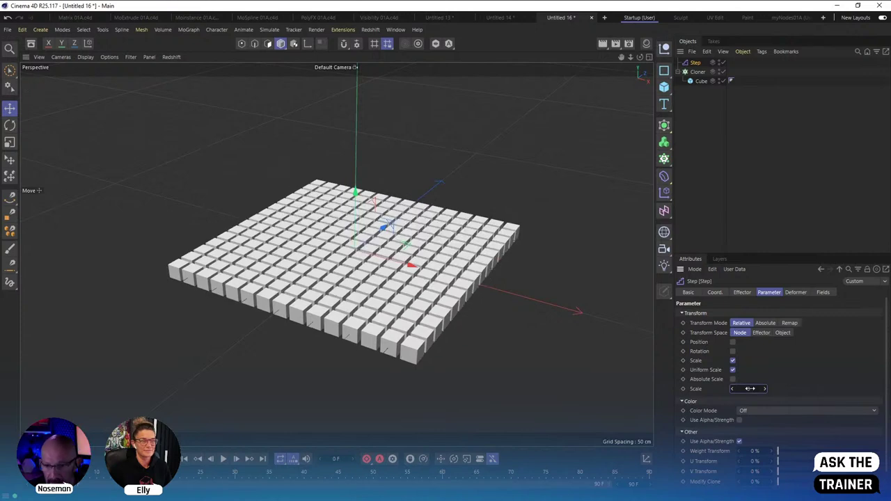
click(750, 388)
text(-1)
key(Return)
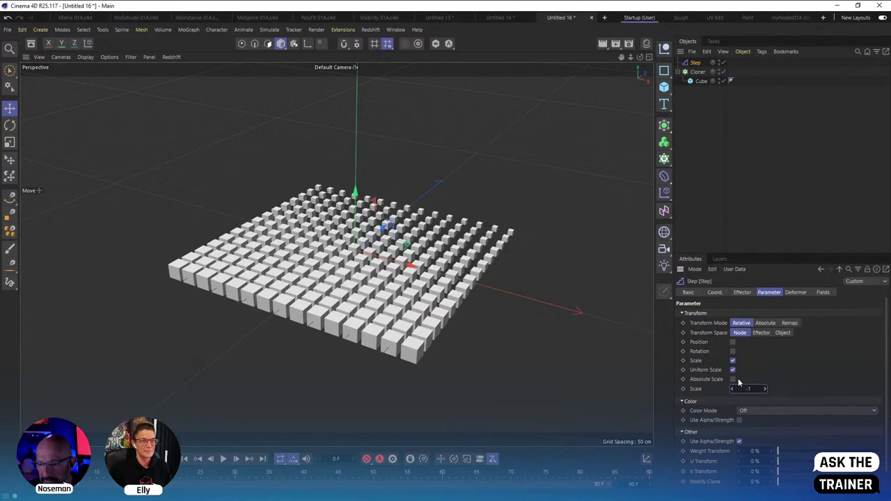
click(742, 293)
mouse_move(837, 319)
mouse_down()
mouse_move(886, 317)
mouse_move(876, 344)
mouse_move(829, 327)
mouse_move(716, 322)
mouse_move(821, 300)
mouse_move(887, 301)
mouse_move(838, 293)
mouse_move(890, 297)
mouse_up()
Uncheck Uniform Scale, re-enable Visibility, and reshape the step curve so more cubes show.
click(761, 294)
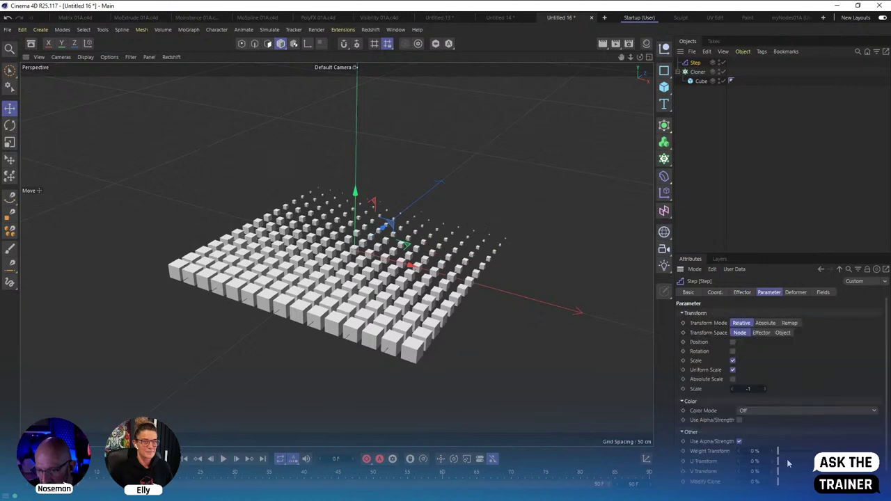
click(732, 371)
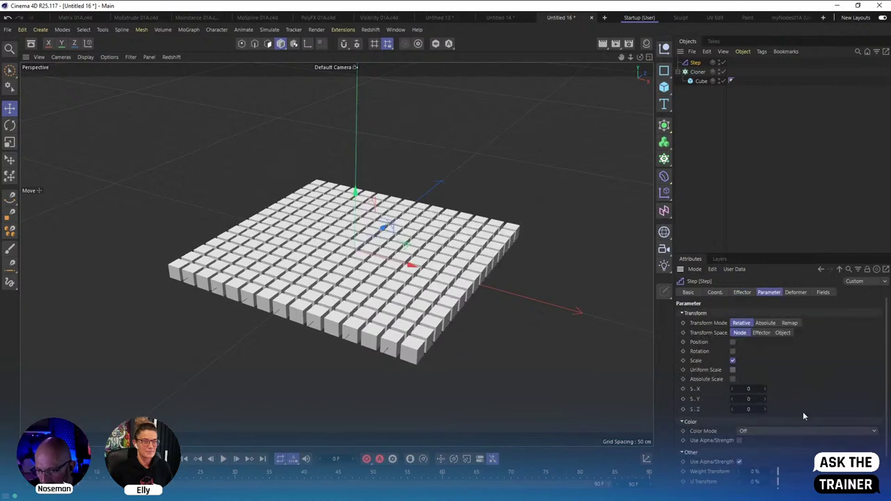
scroll(773, 460, down, 2)
click(740, 484)
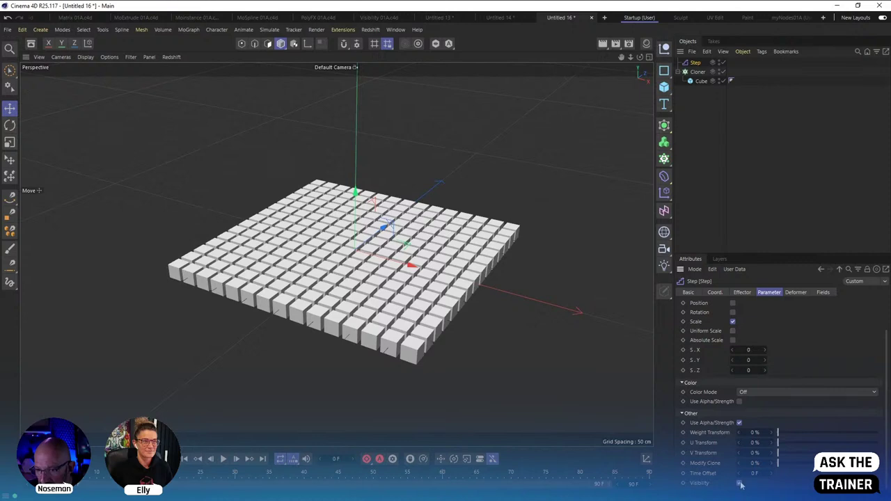
click(743, 293)
mouse_move(879, 346)
mouse_down()
mouse_move(725, 329)
mouse_move(882, 329)
mouse_up()
drag(717, 380, 757, 391)
mouse_move(788, 395)
mouse_down()
mouse_move(877, 404)
mouse_move(772, 407)
mouse_move(698, 380)
mouse_up()
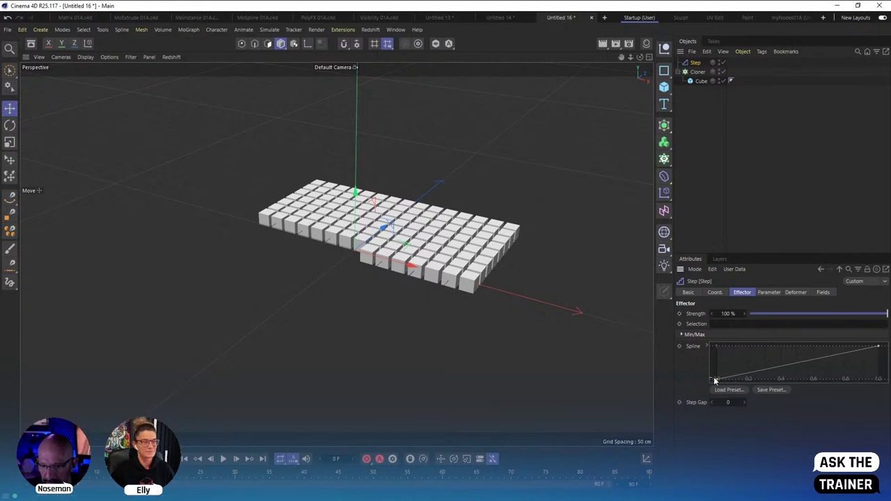
drag(716, 379, 853, 387)
key(ctrl+z)
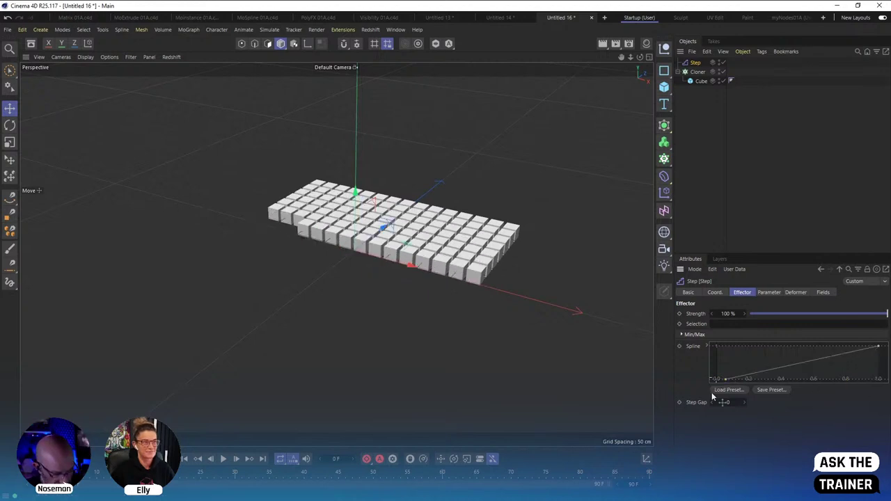
click(700, 112)
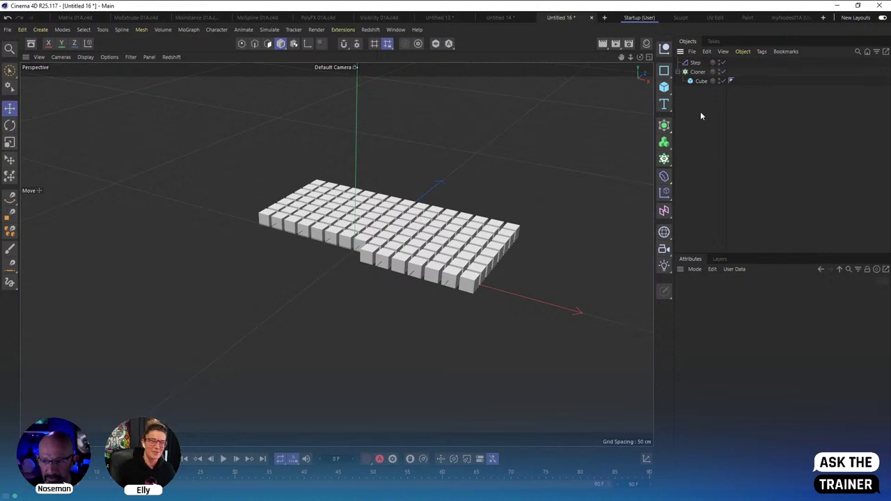
drag(726, 118, 743, 119)
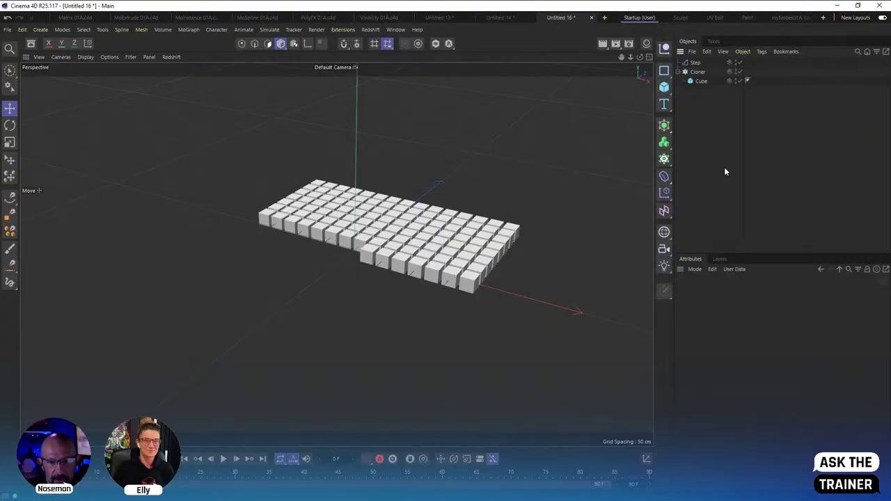
click(188, 29)
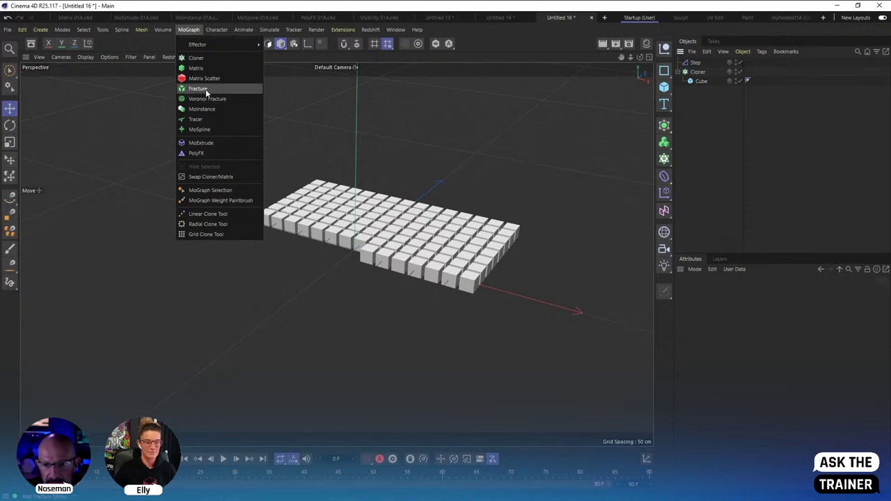
click(439, 121)
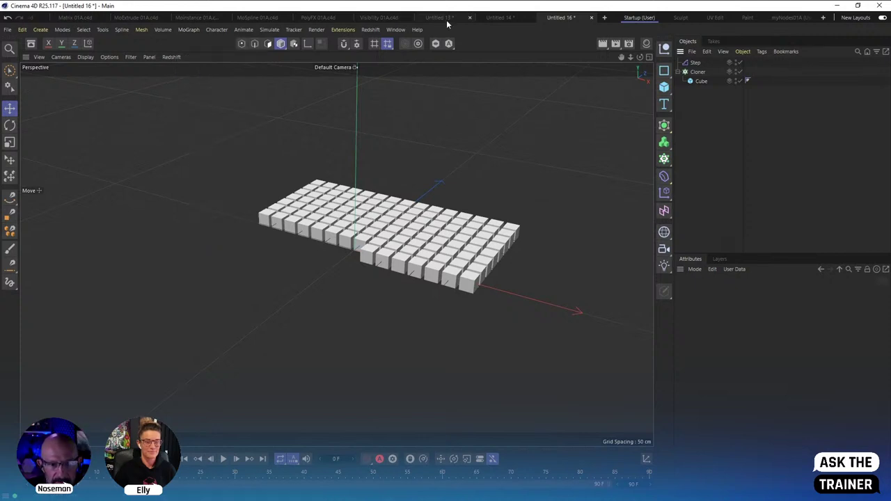
click(202, 20)
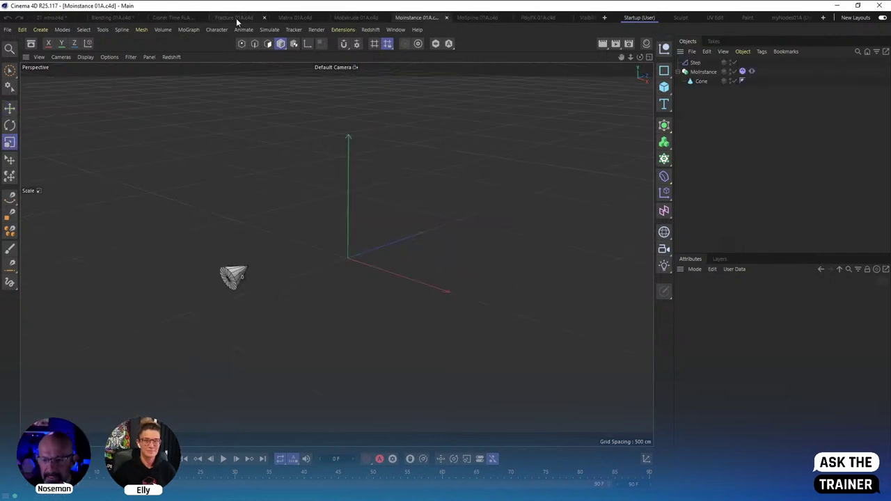
click(236, 18)
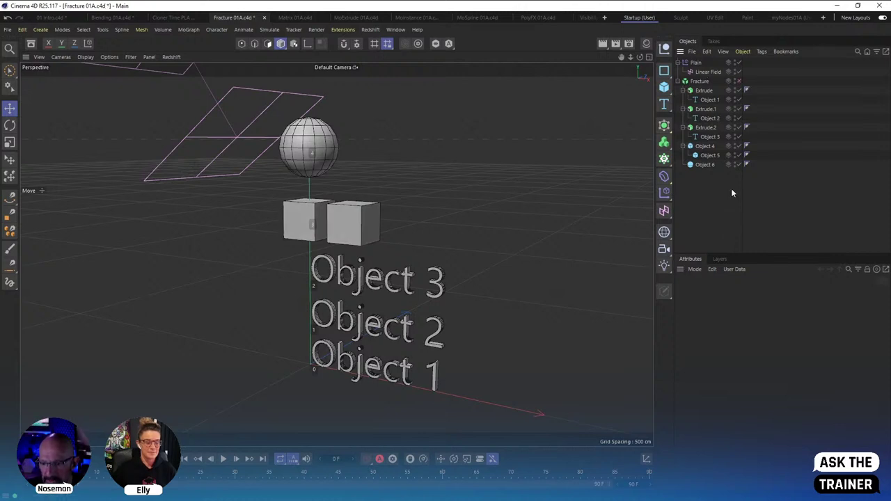
click(700, 81)
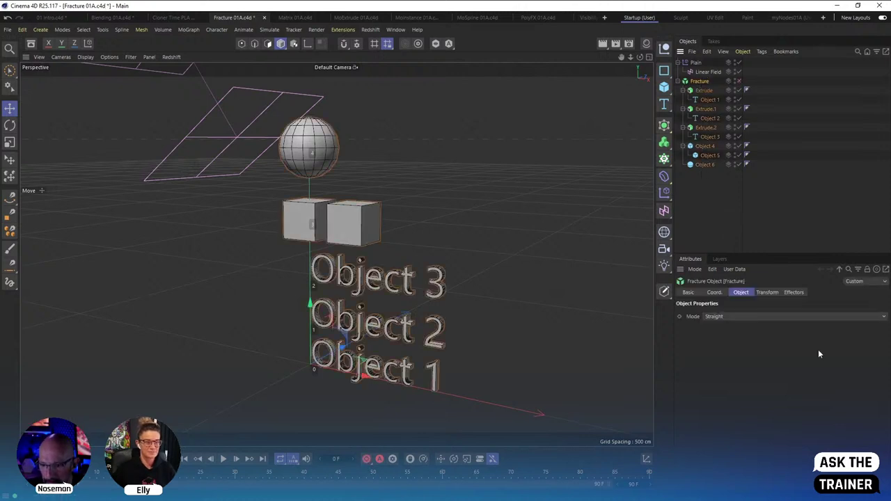
click(767, 292)
click(773, 313)
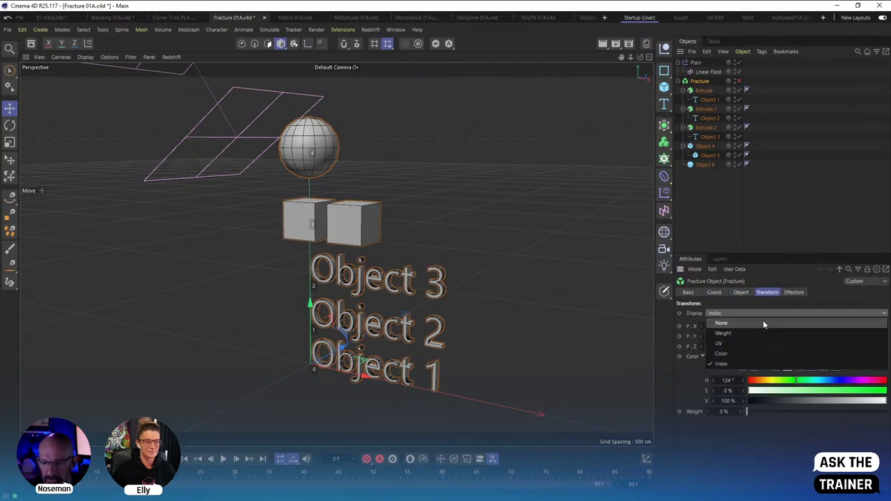
click(763, 320)
click(713, 247)
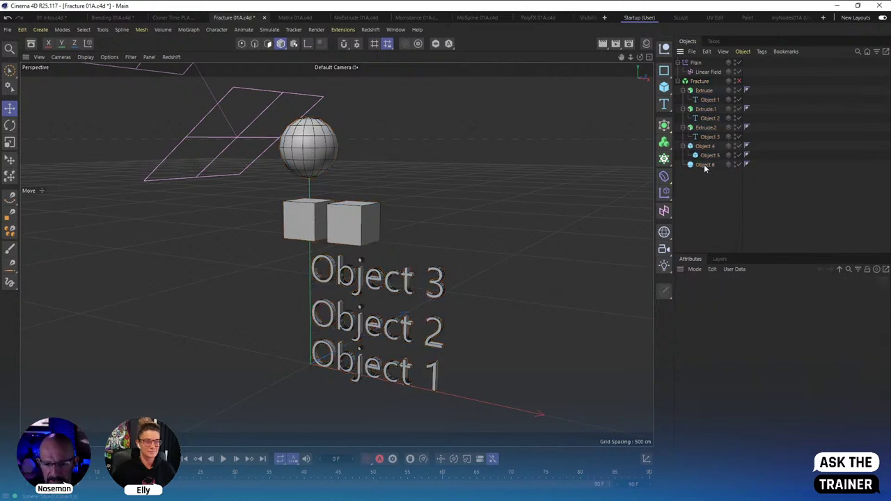
click(706, 93)
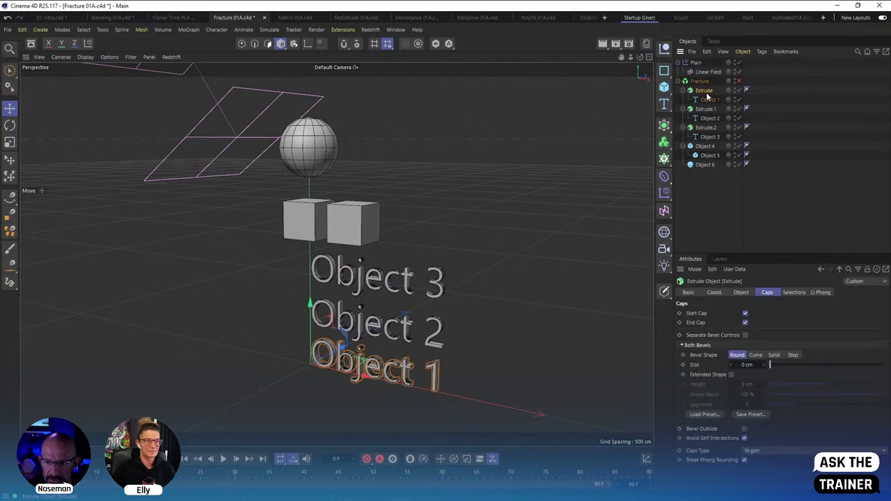
click(709, 110)
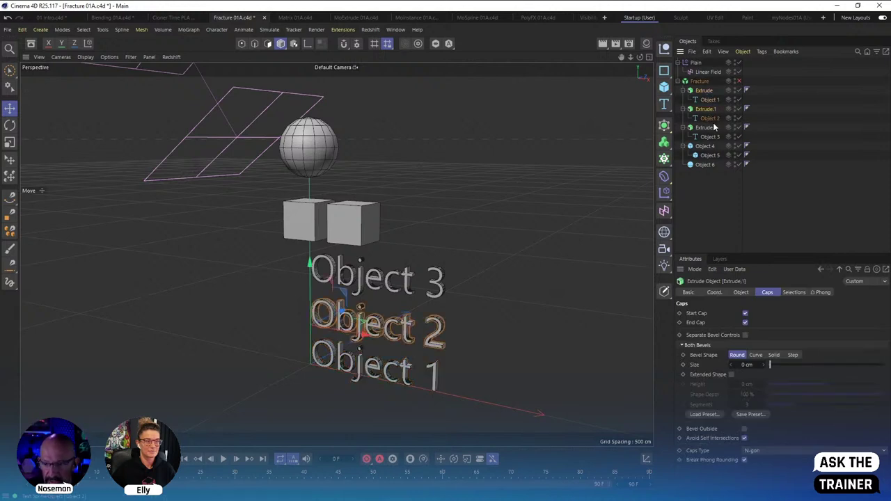
click(714, 129)
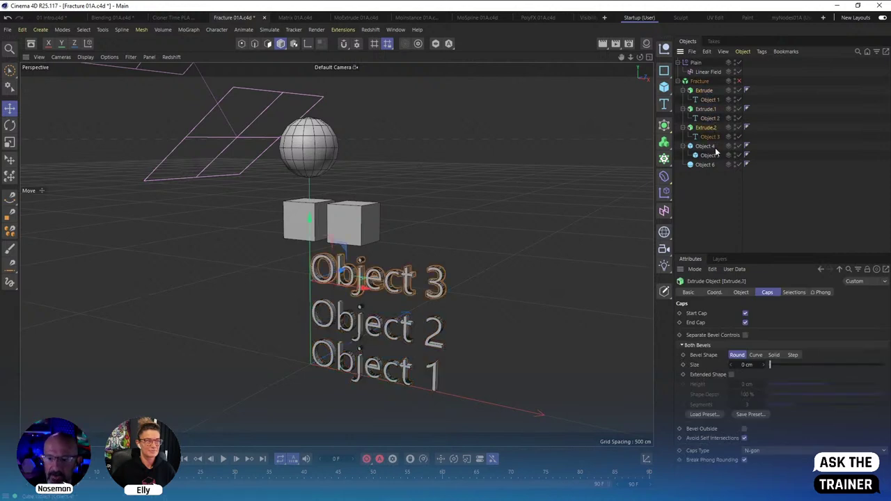
click(707, 147)
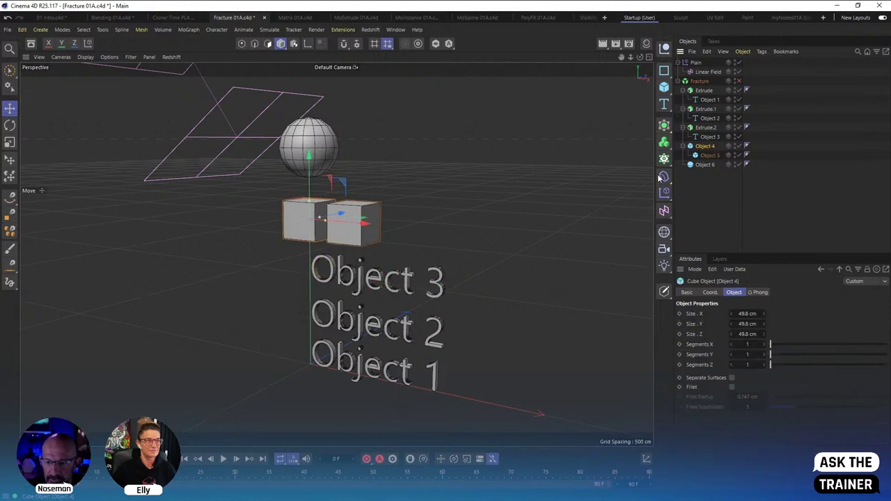
click(707, 155)
click(704, 165)
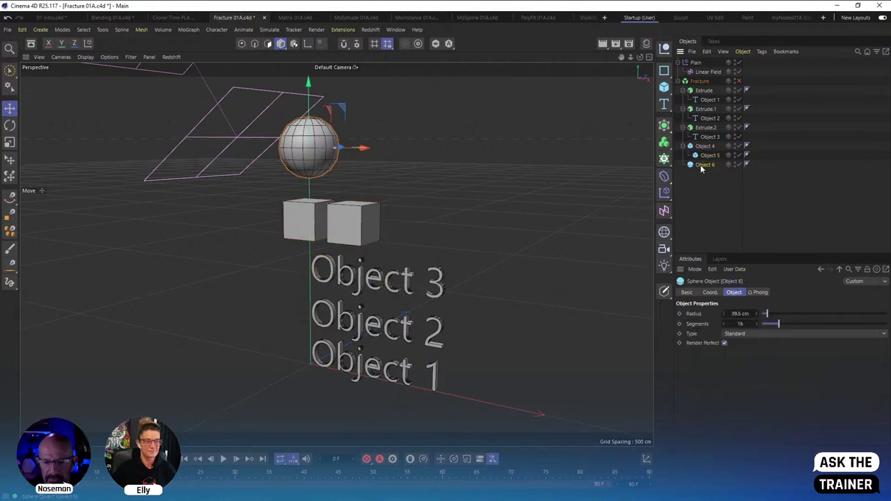
click(702, 199)
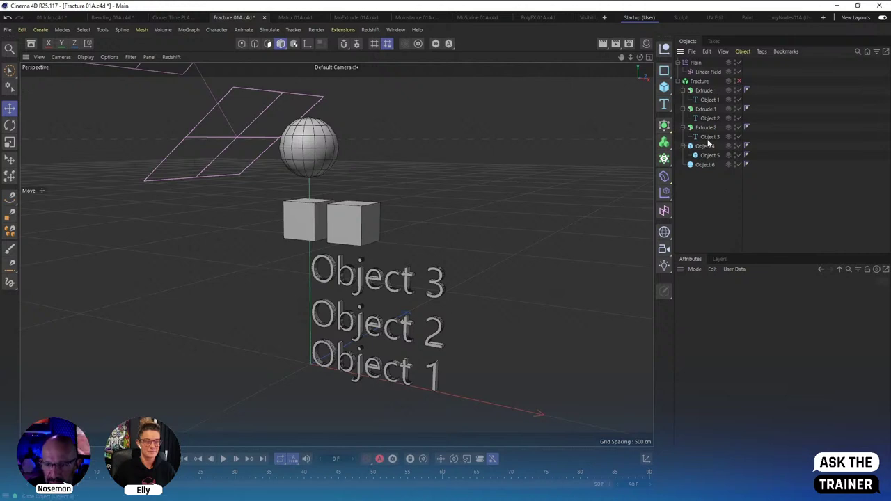
Collapse Extrude, Extrude.1 and Extrude.2, then inspect Fracture, Extrude.1 and Object 4.
click(683, 91)
click(683, 101)
click(683, 109)
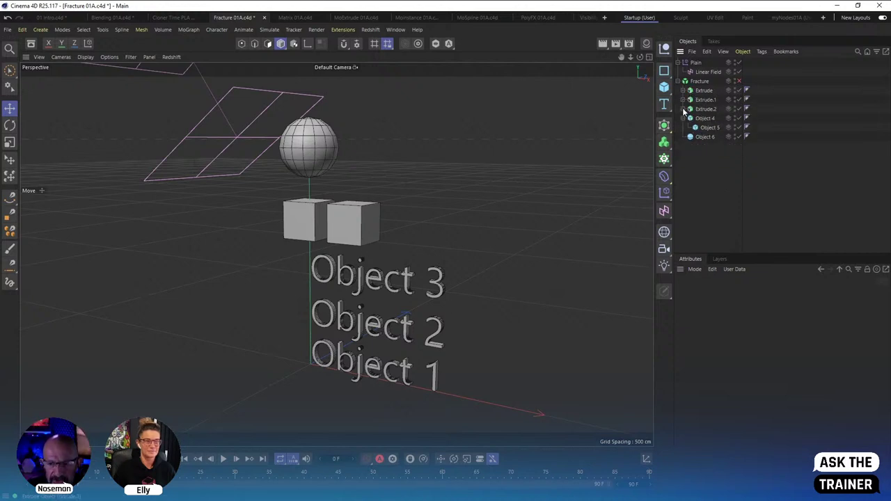
click(694, 83)
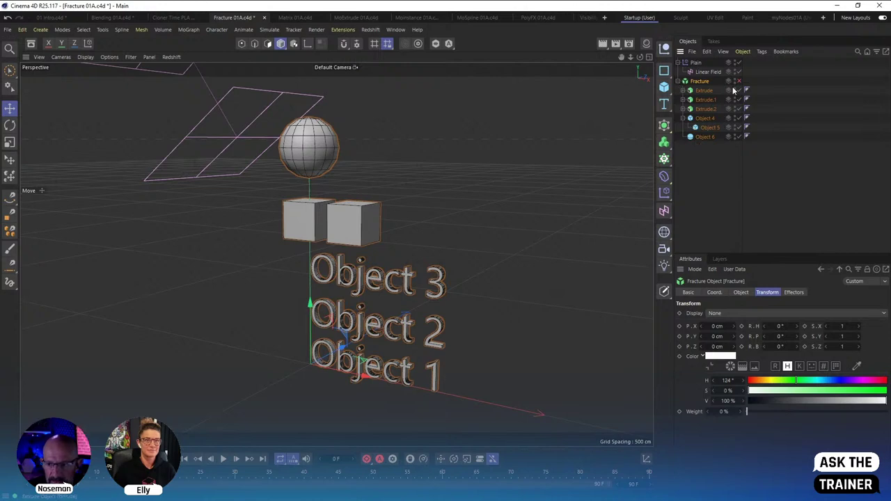
click(711, 174)
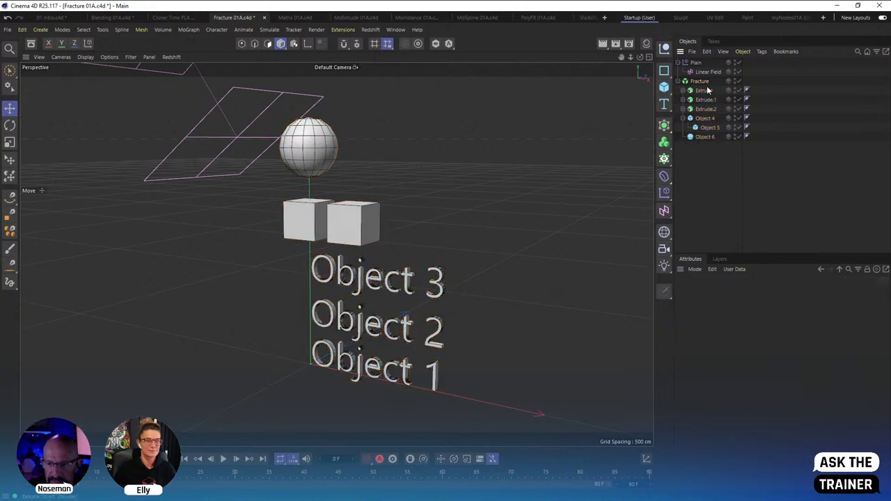
click(700, 81)
click(704, 90)
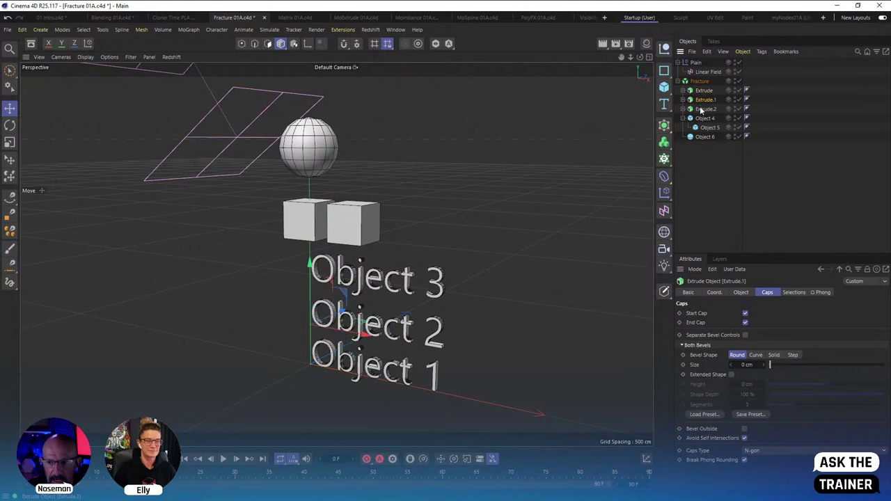
click(704, 119)
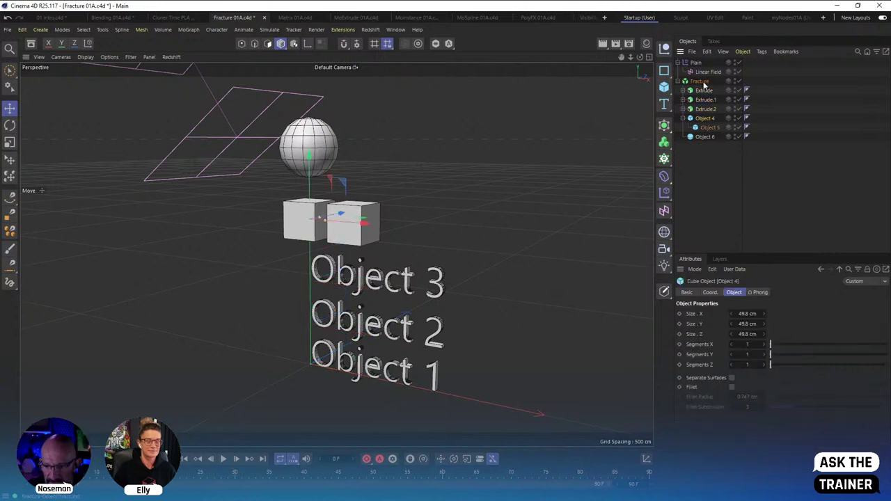
click(700, 82)
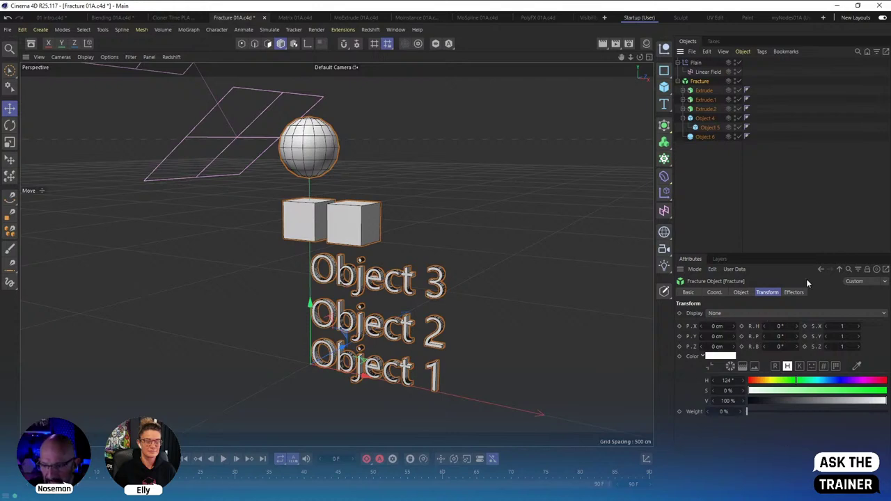
Confirm Fracture's mode stays Straight and bring up its Effectors list.
click(741, 292)
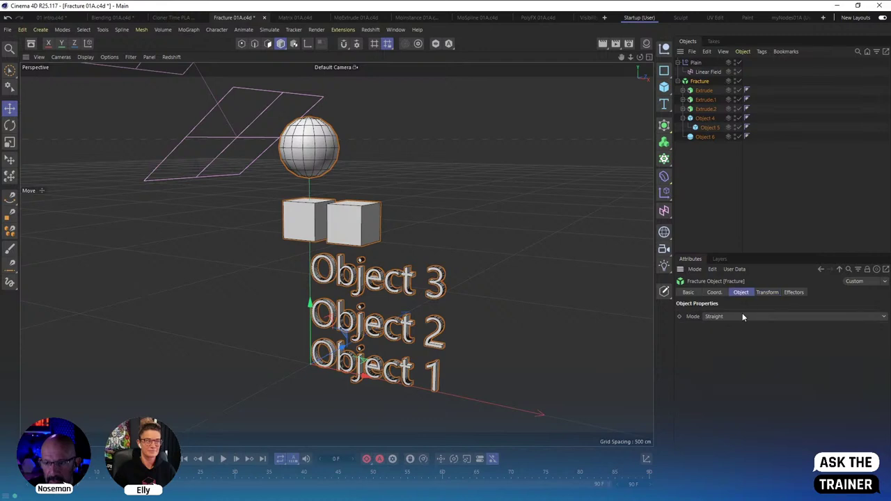
click(724, 316)
click(724, 325)
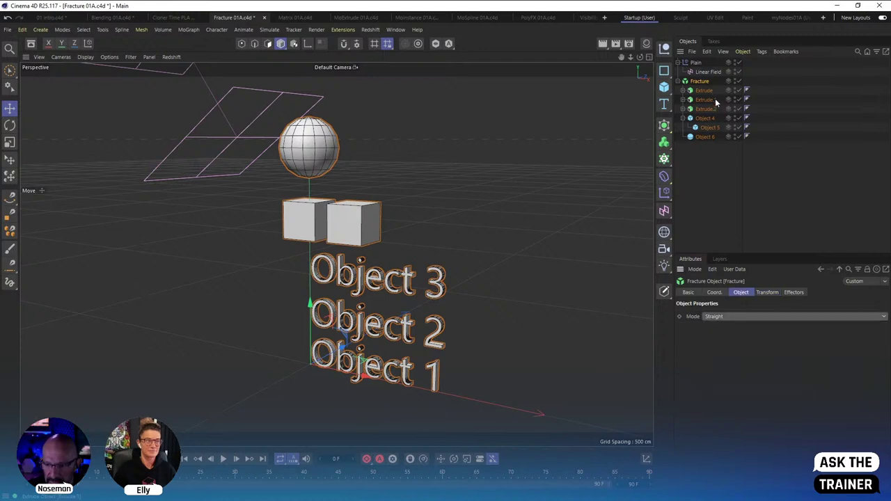
click(795, 292)
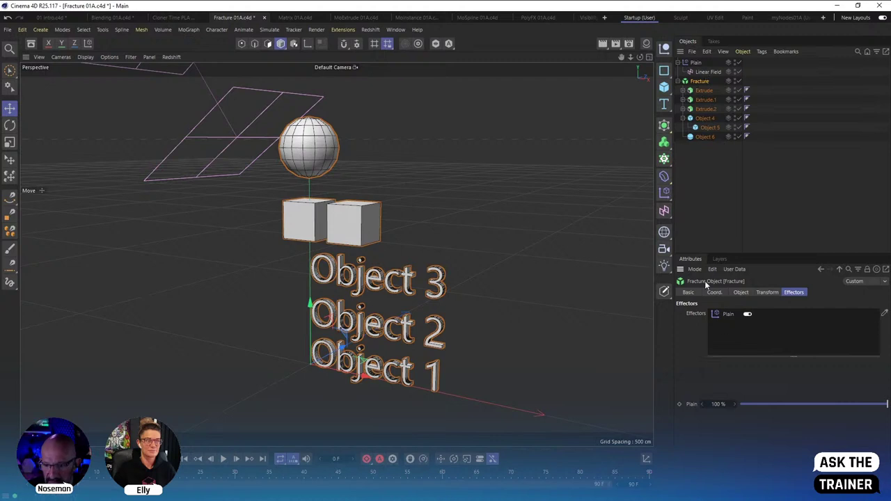
Play the animation with F8 and scrub the timeline so the Plain field sweeps through.
click(697, 62)
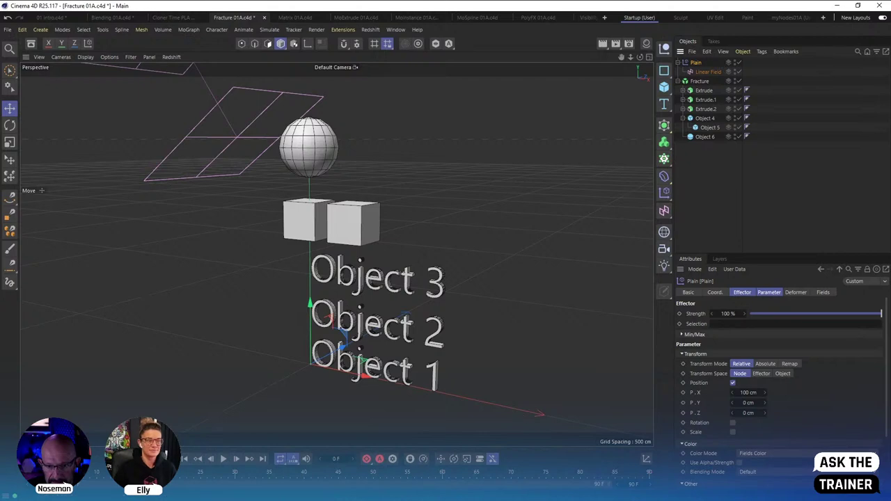
key(F8)
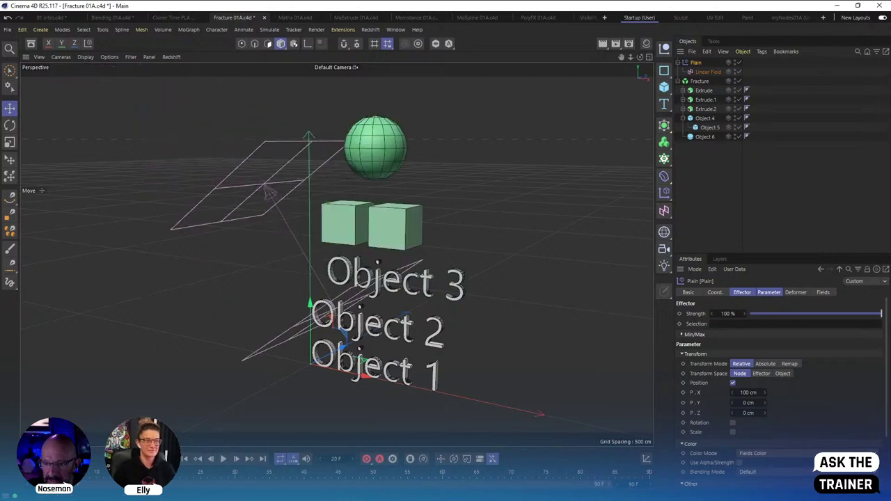
click(700, 80)
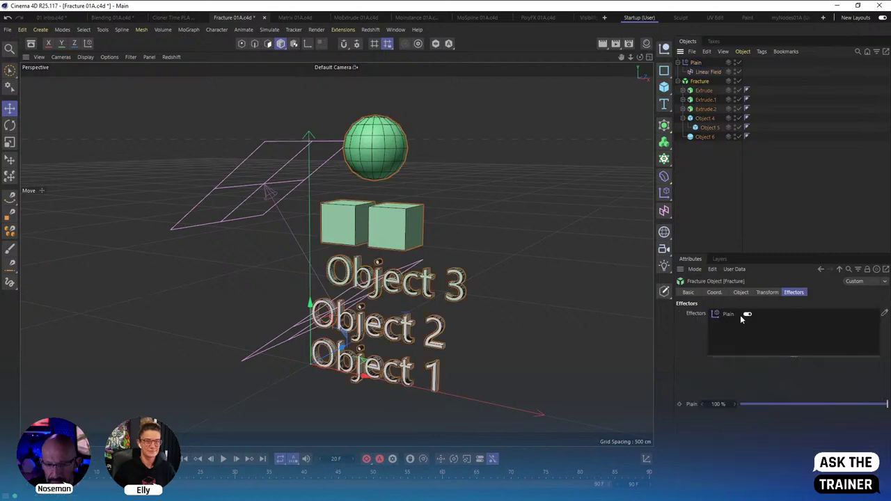
click(767, 292)
click(743, 293)
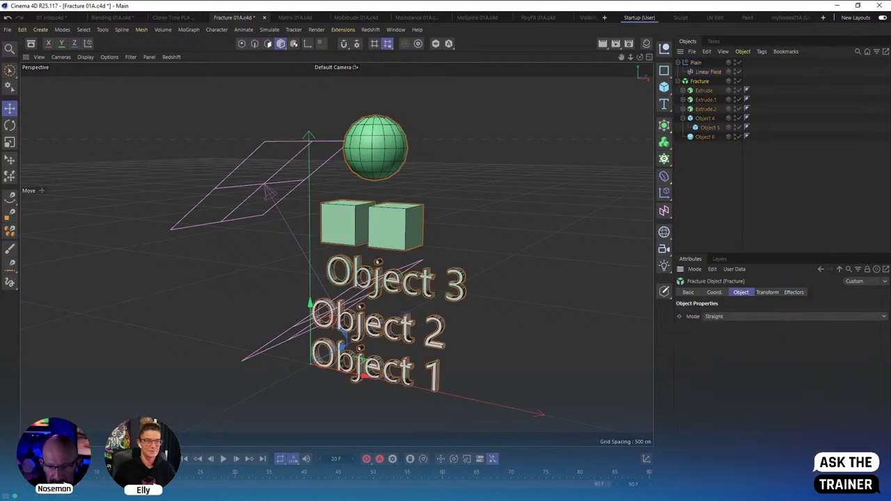
drag(209, 473, 146, 476)
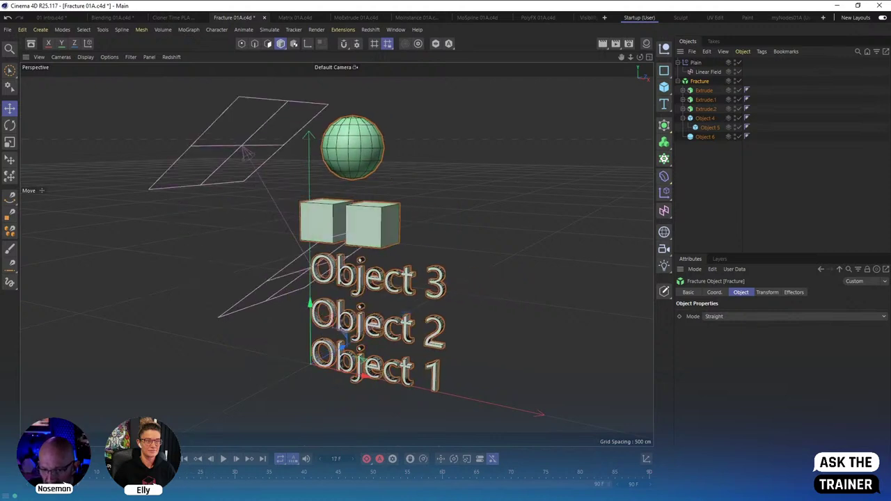
Set the Fracture object's clone Display to Index.
click(703, 118)
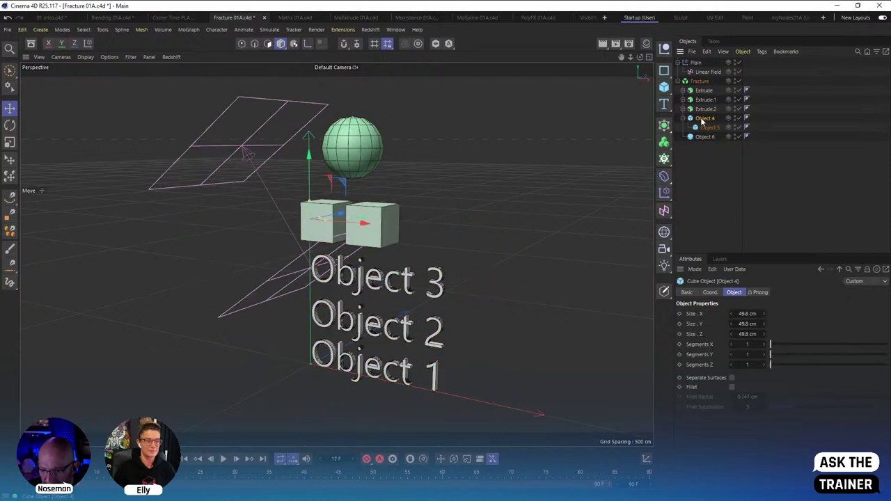
click(700, 81)
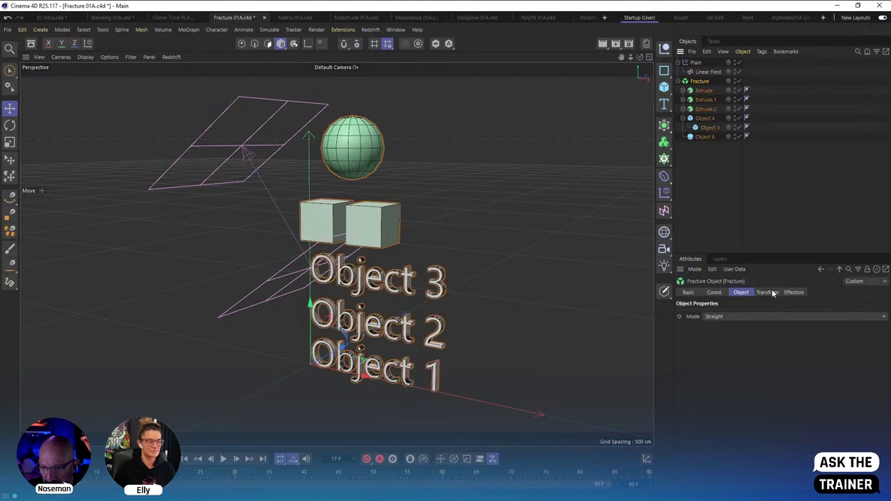
click(756, 317)
click(776, 291)
click(777, 292)
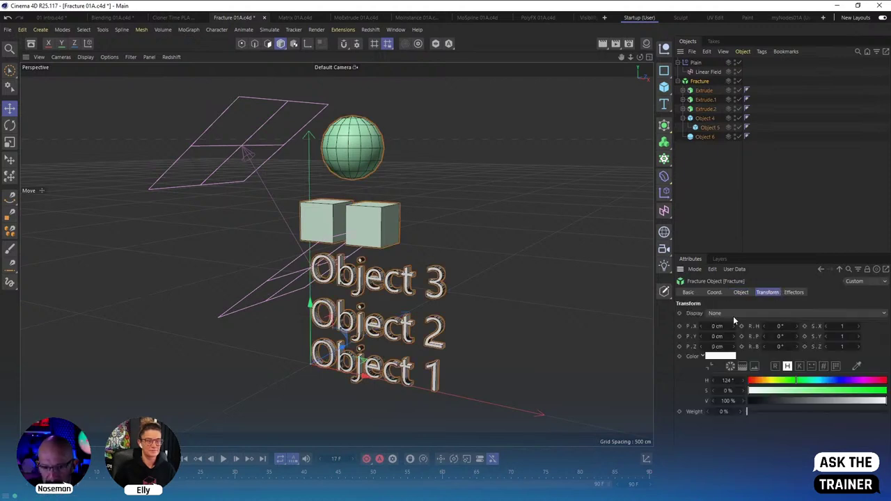
click(734, 314)
click(721, 363)
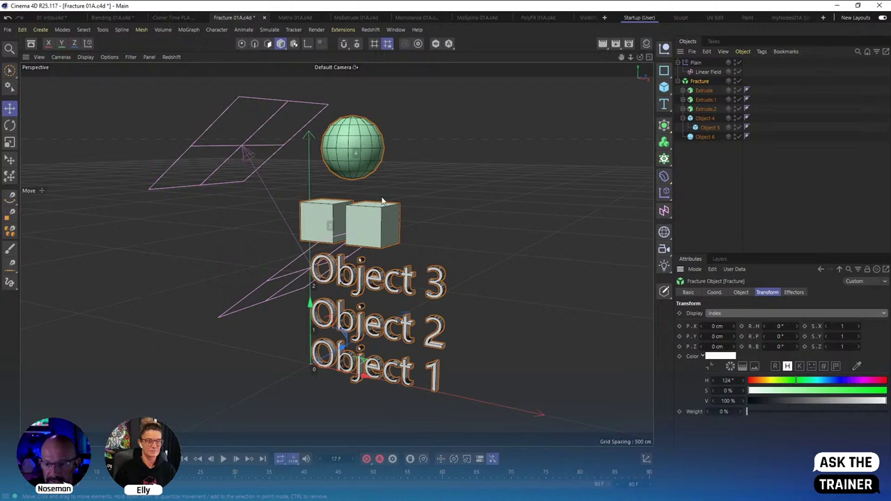
Collapse Object 4, inspect Extrude.2, Object 4 and sphere Object 6, and reselect Fracture.
click(681, 119)
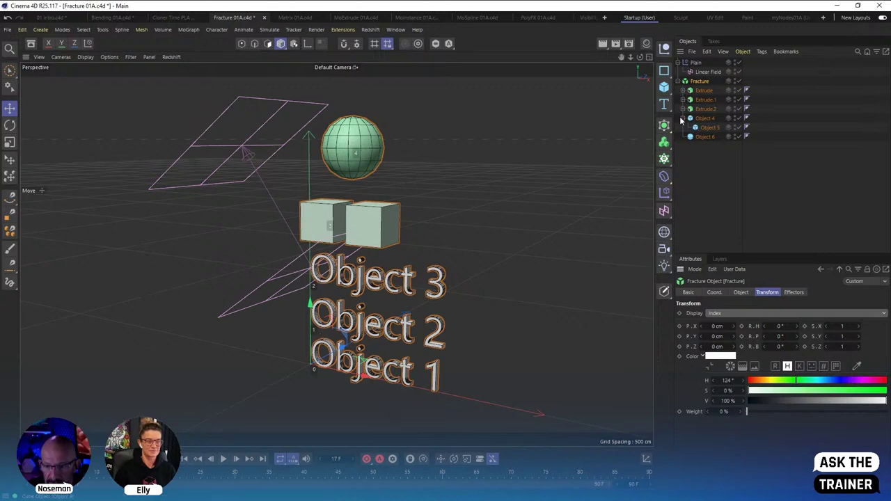
click(706, 99)
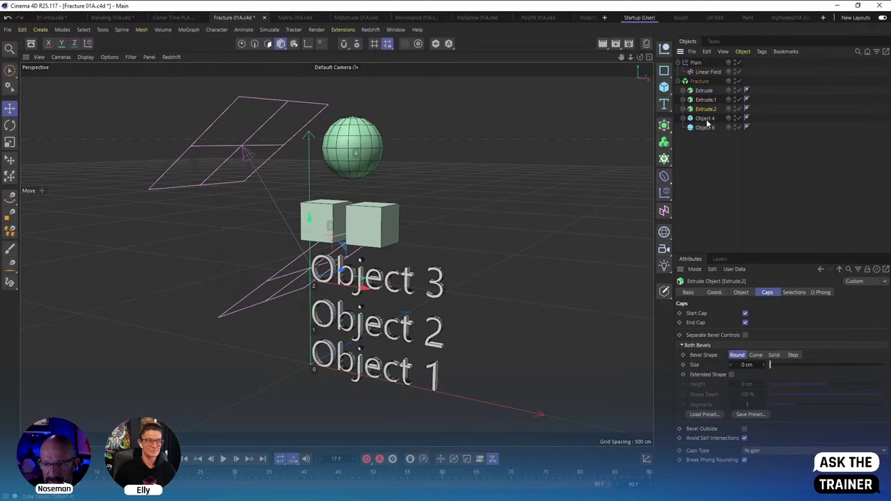
click(705, 119)
click(706, 128)
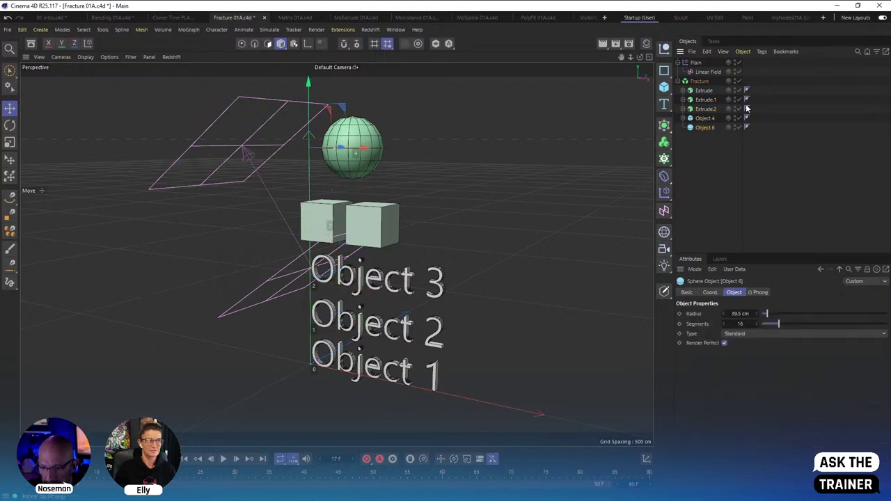
click(699, 82)
click(741, 292)
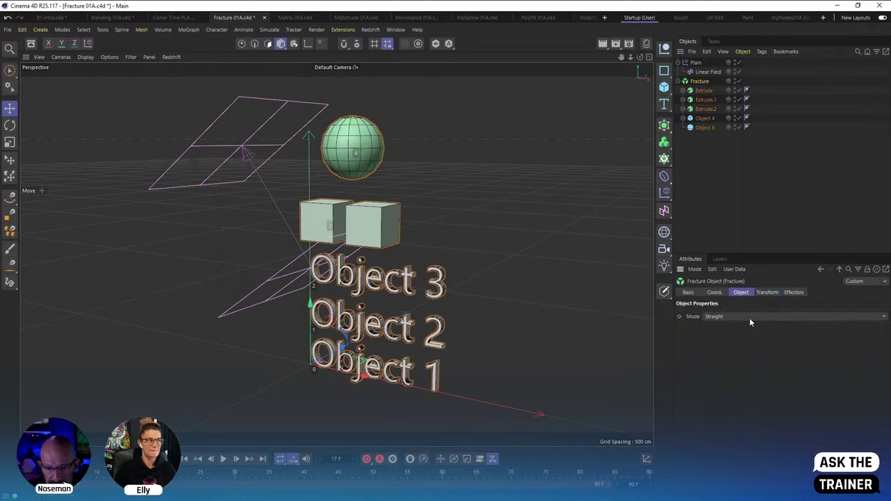
click(745, 316)
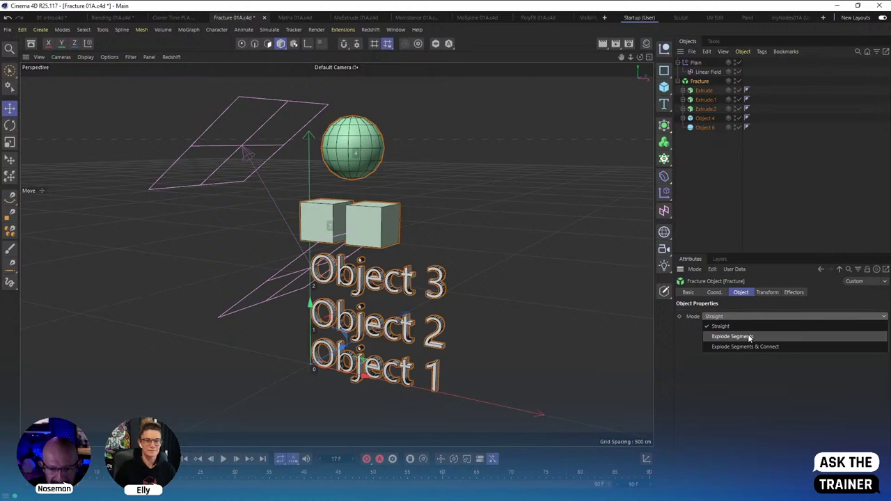
Set the Fracture mode to Explode Segments.
click(749, 337)
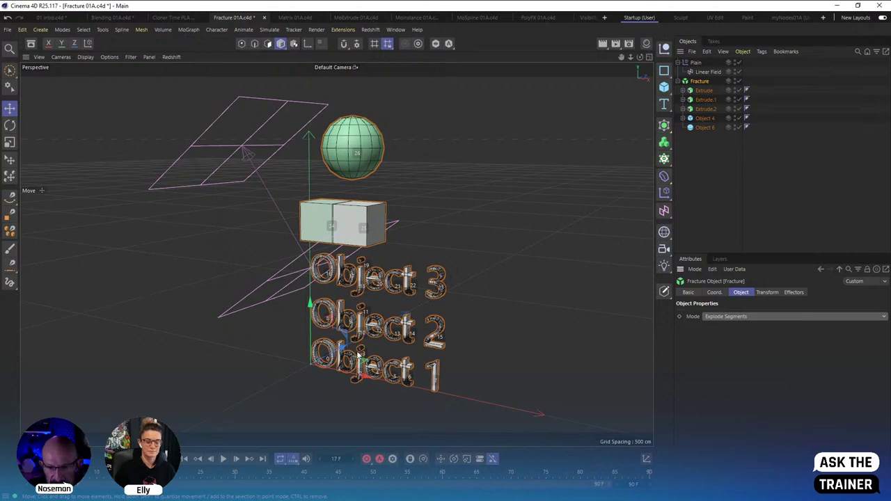
scroll(359, 349, up, 5)
scroll(360, 348, down, 5)
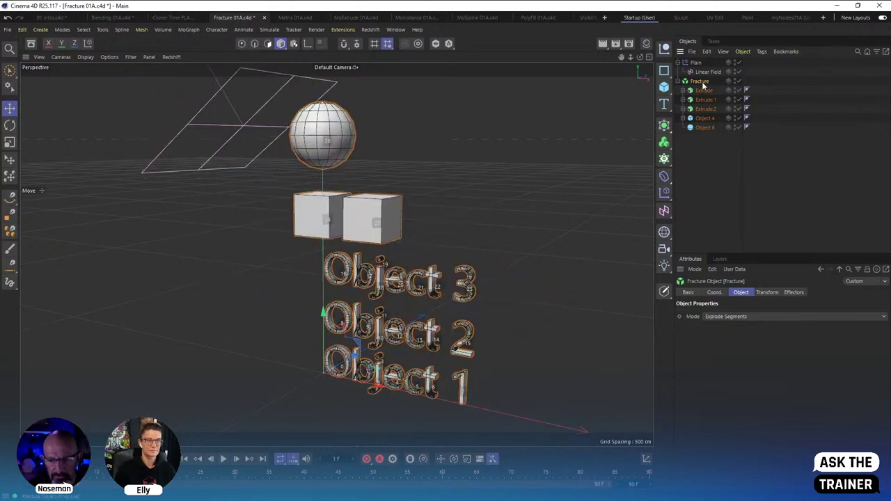
click(730, 319)
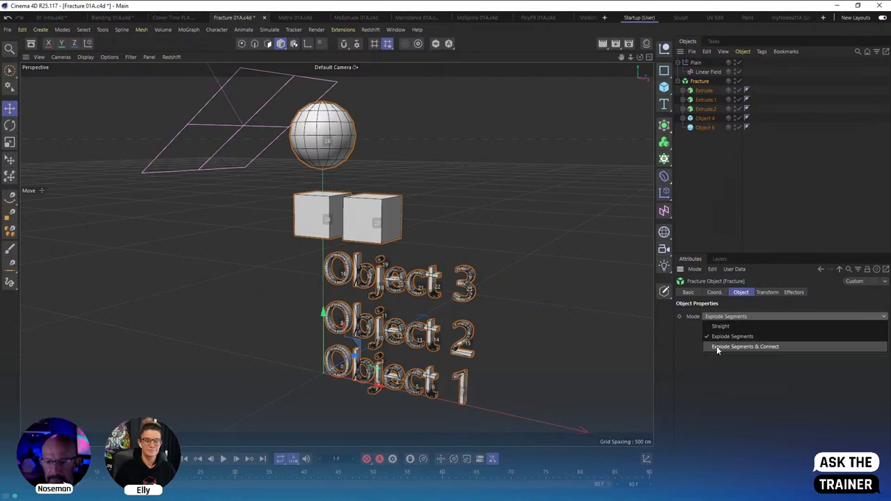
click(757, 409)
Check the Extrude caps, keep Fracture on Explode Segments, and collapse Fracture's children.
click(705, 92)
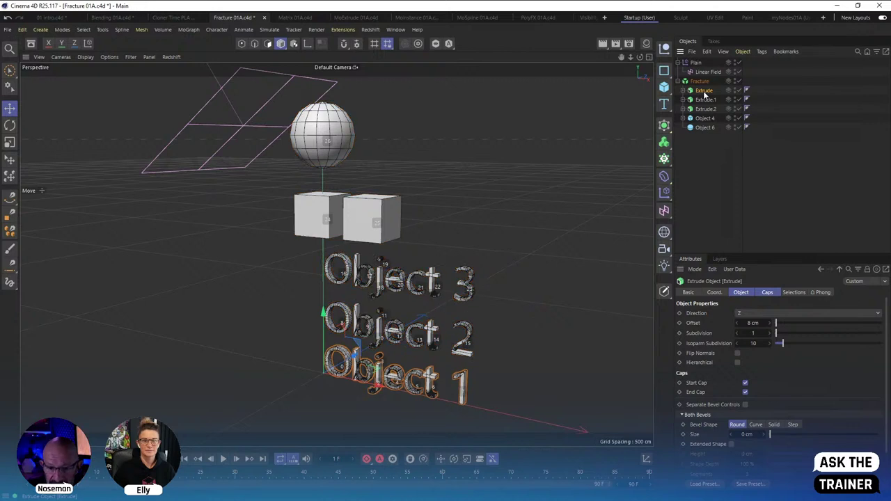
click(767, 292)
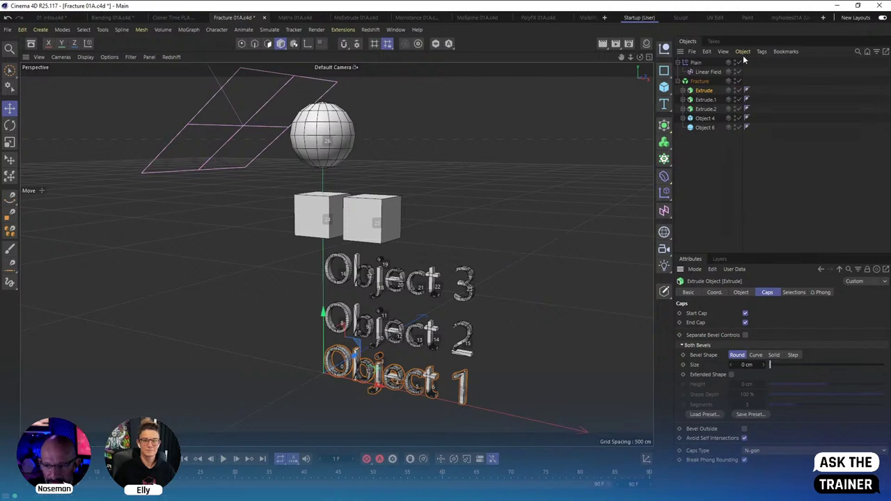
click(700, 81)
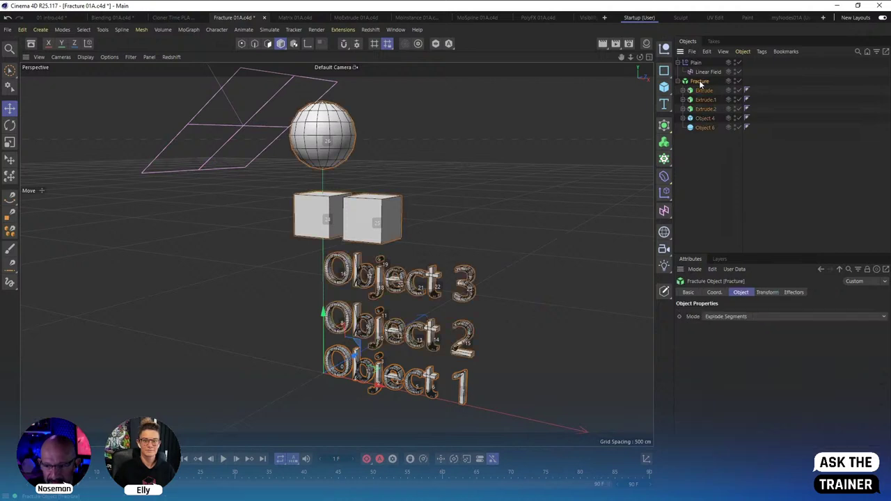
click(732, 316)
click(733, 337)
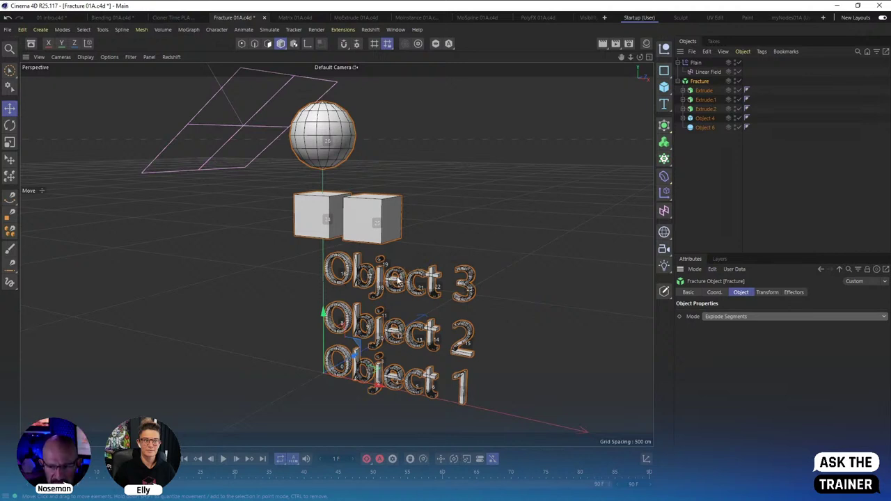
click(718, 319)
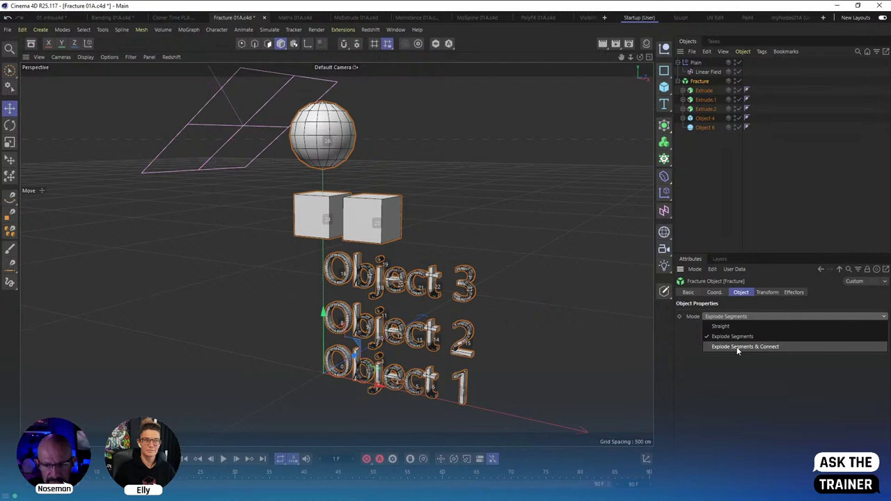
click(739, 385)
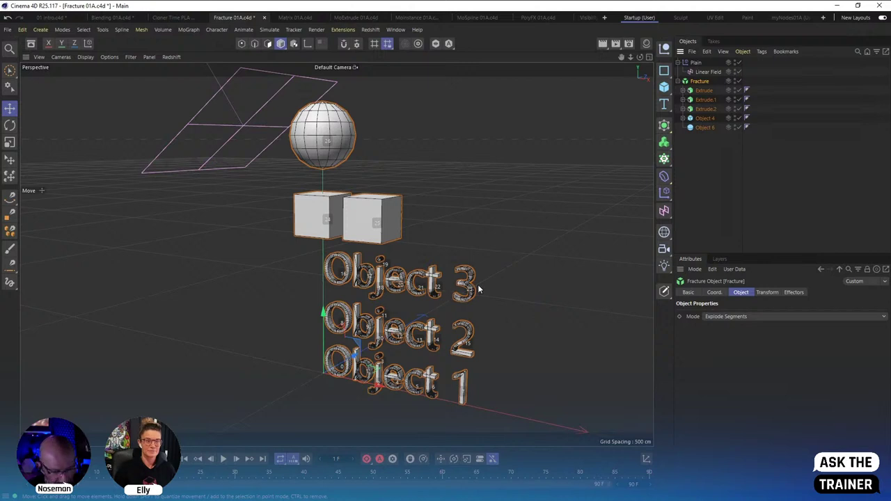
click(685, 82)
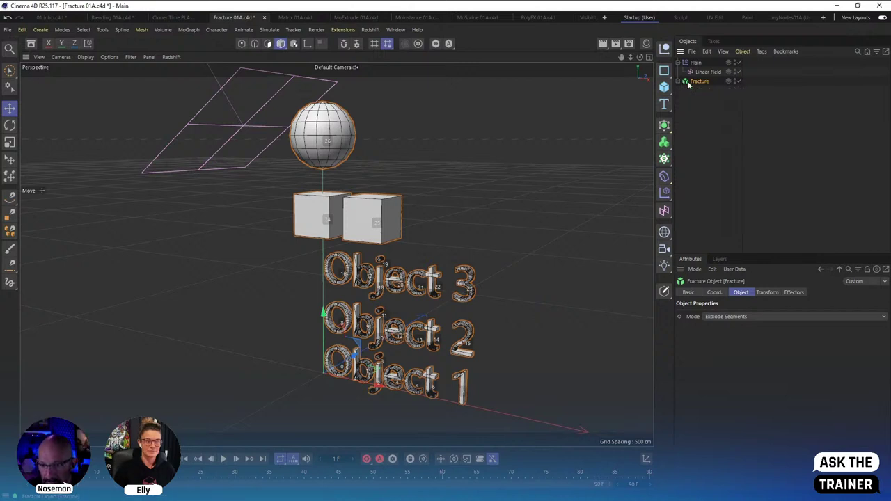
Convert the Fracture setup to editable geometry with C and expand its letter pieces.
key(c)
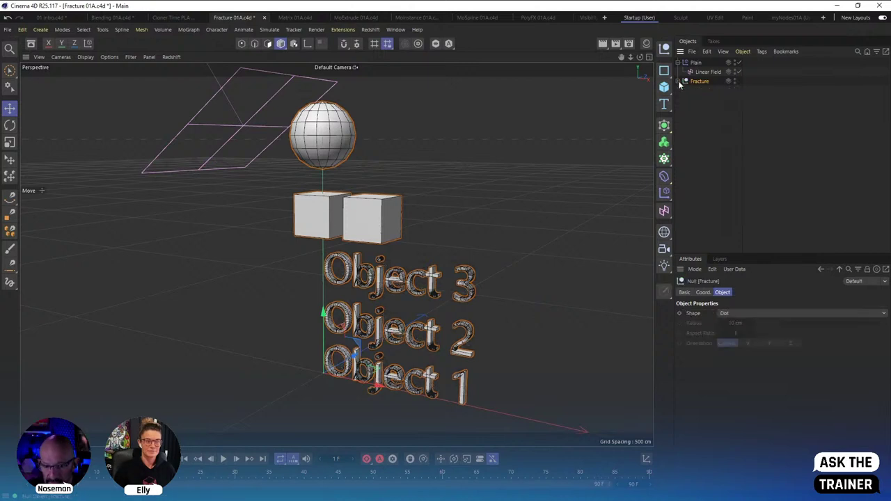
click(685, 81)
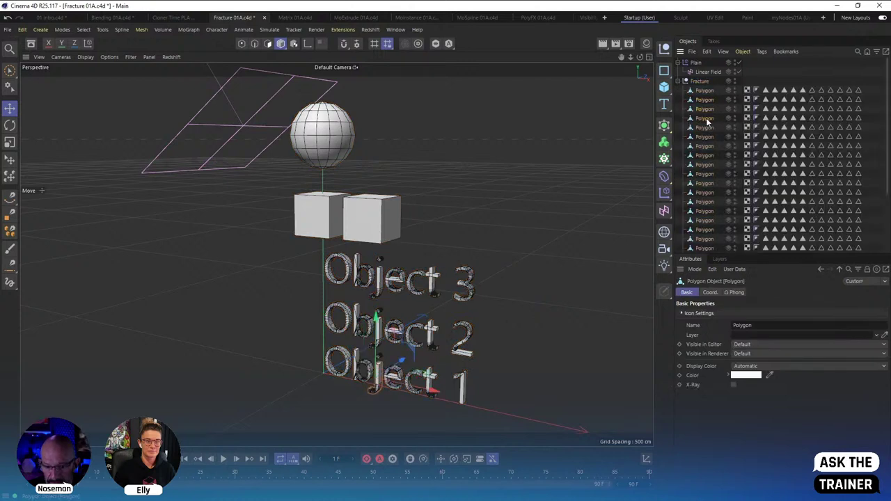
click(708, 131)
click(705, 142)
click(702, 155)
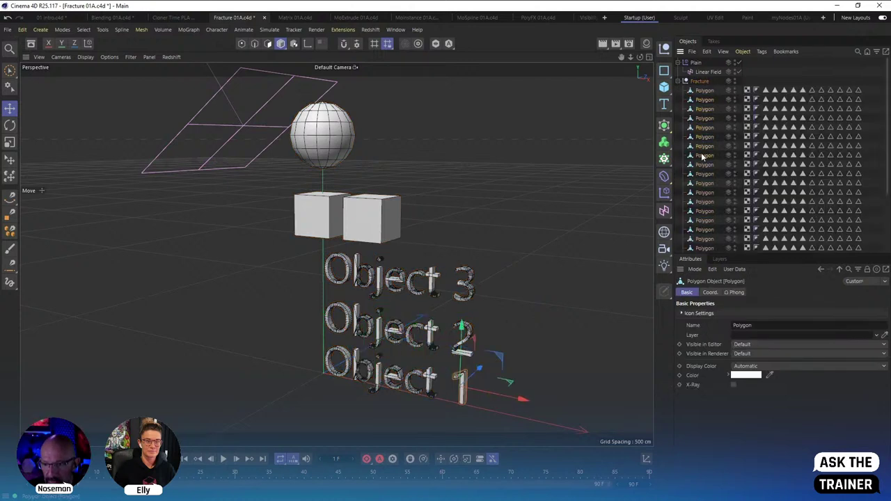
Inspect an Object 2 Polygon piece's selection tags, including S, R2 and an edge selection.
click(703, 173)
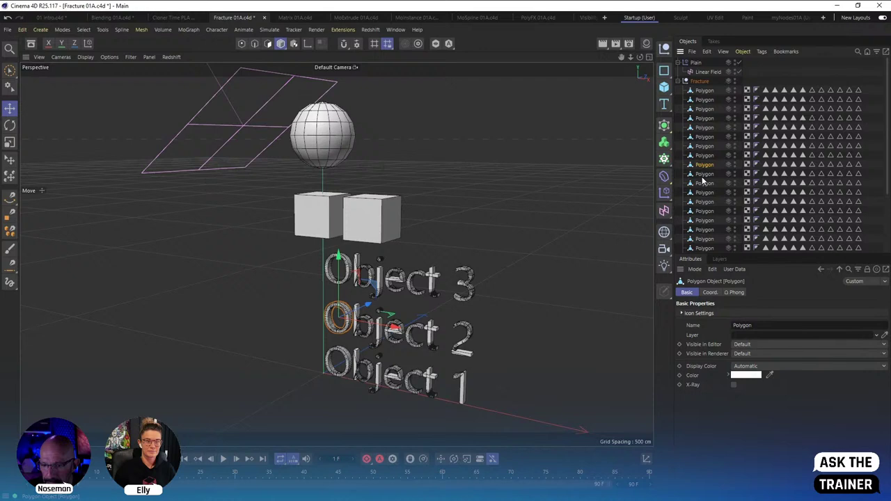
click(767, 169)
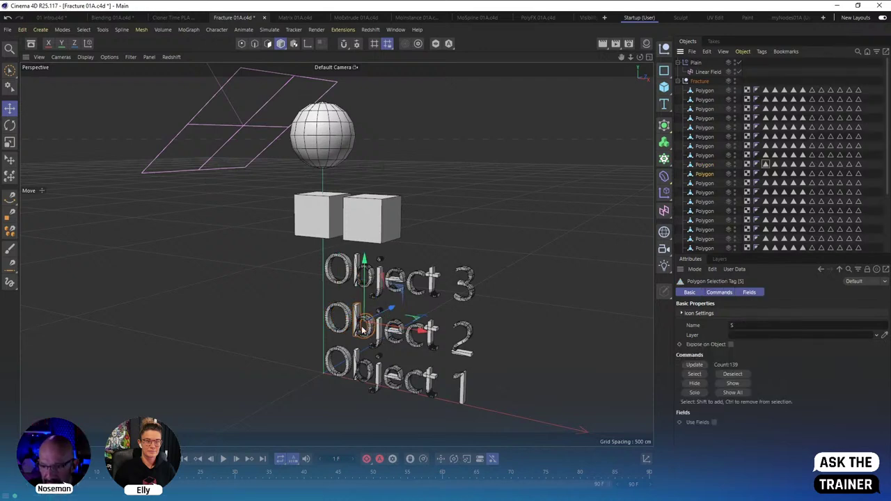
click(775, 164)
click(803, 165)
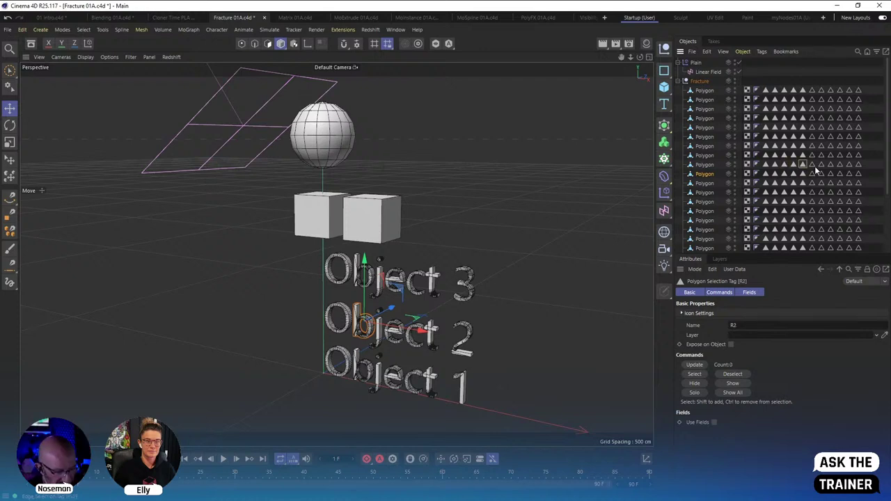
click(814, 165)
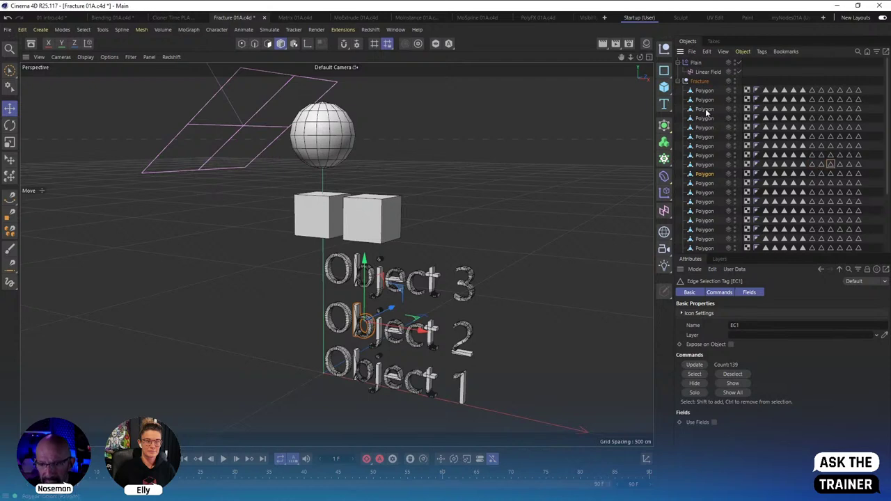
click(803, 165)
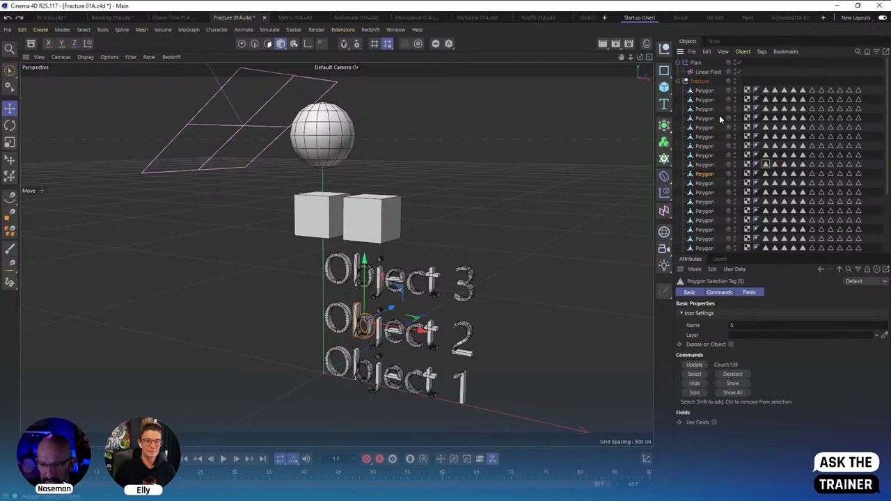
Undo the conversion, view the first Extrude's Selections settings, and deselect everything.
key(ctrl+z)
key(ctrl+z)
key(ctrl+z)
key(ctrl+z)
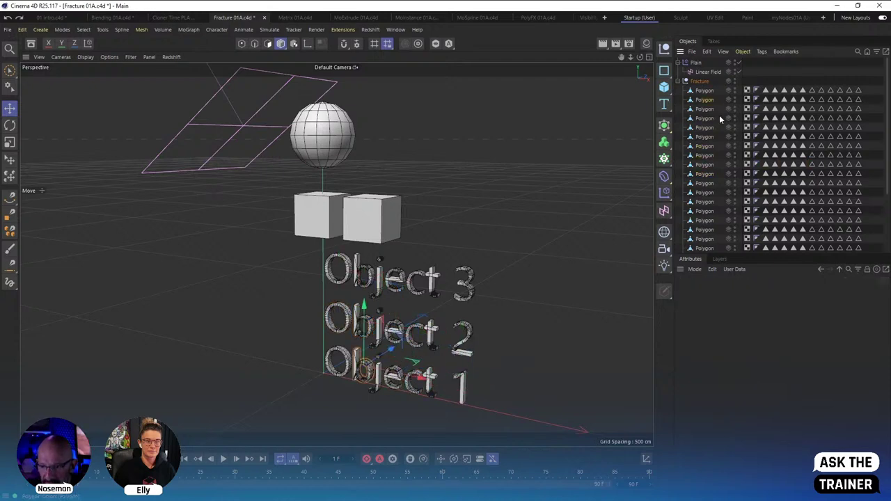
click(703, 91)
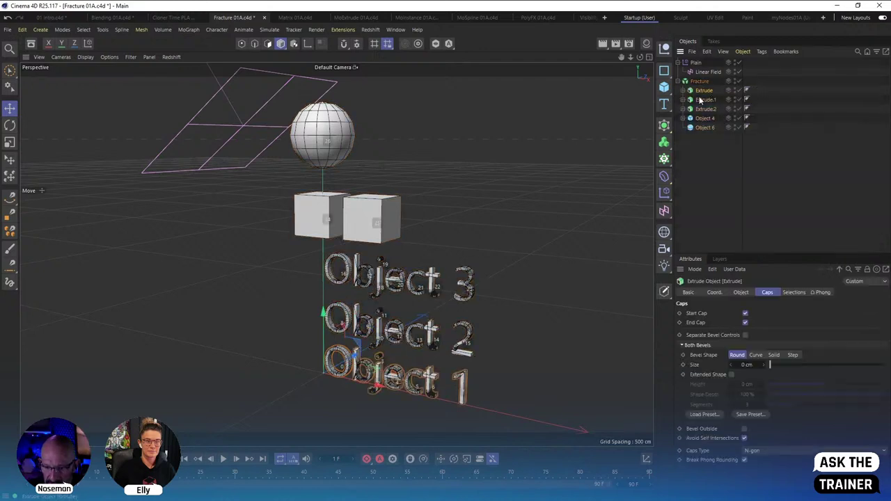
click(795, 293)
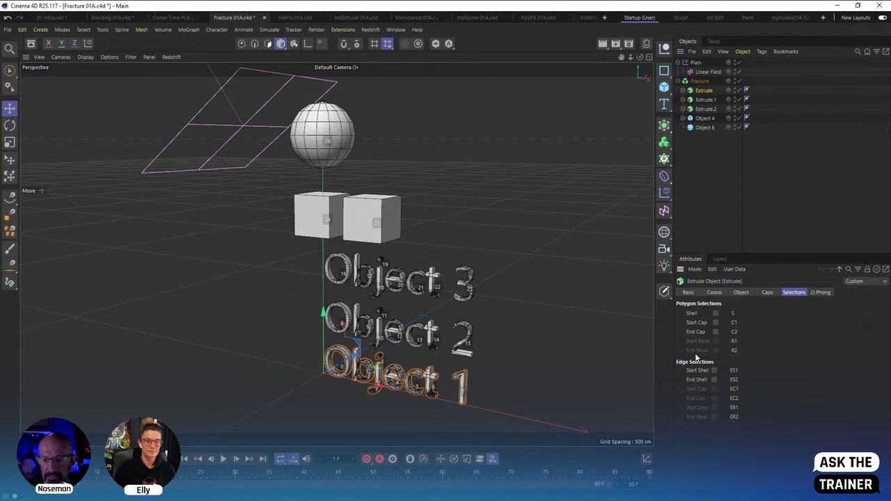
click(712, 167)
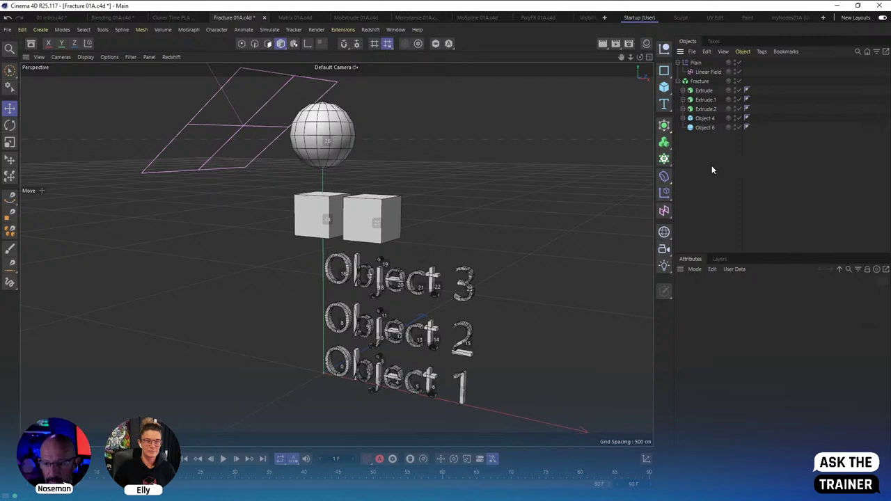
Create a new scene with a Cube, briefly nesting it under a Fracture that is then deleted.
key(ctrl+n)
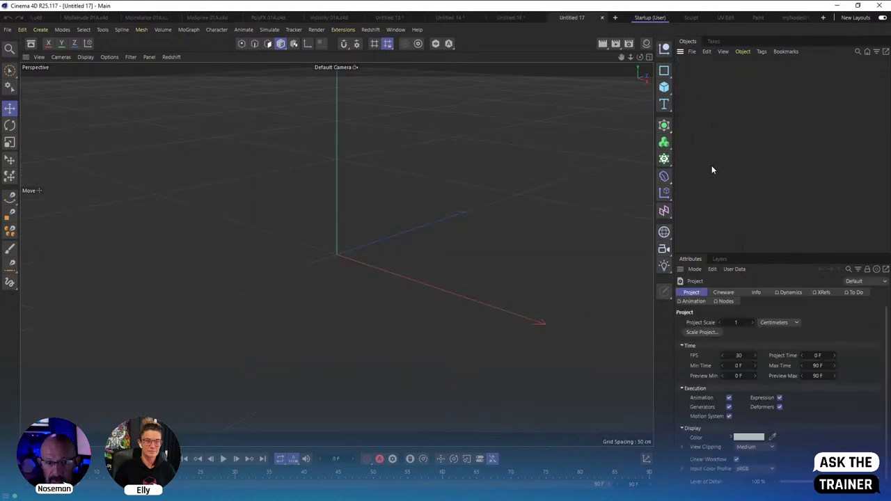
click(665, 87)
click(188, 29)
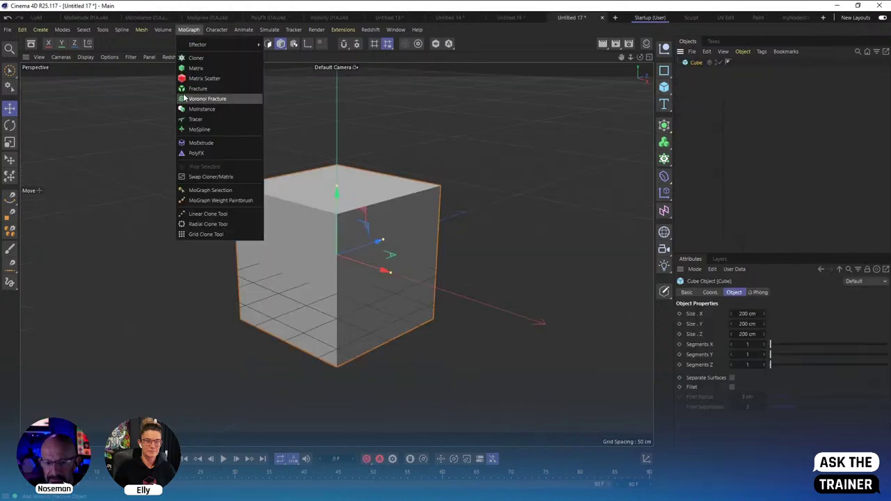
click(209, 99)
drag(696, 72, 699, 63)
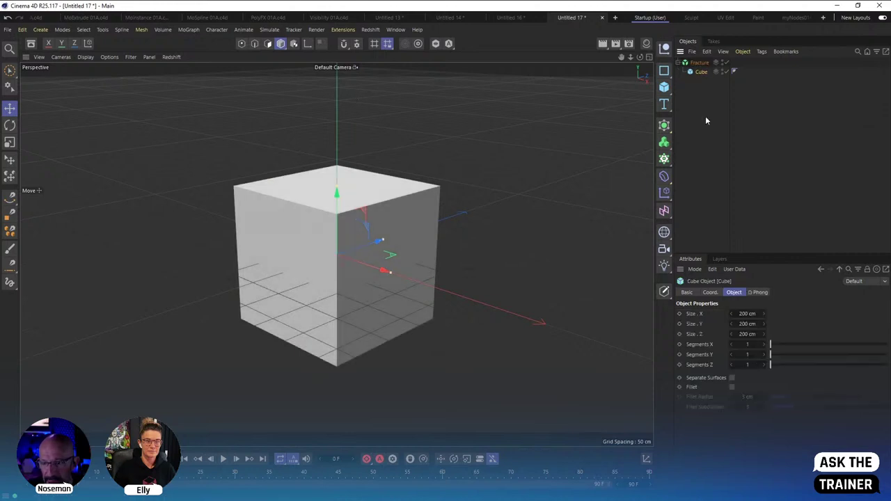
click(697, 83)
click(700, 63)
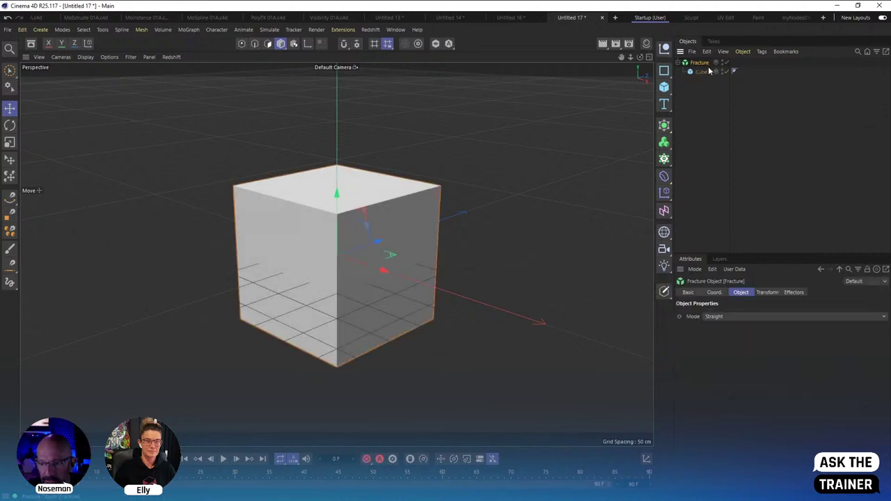
click(699, 72)
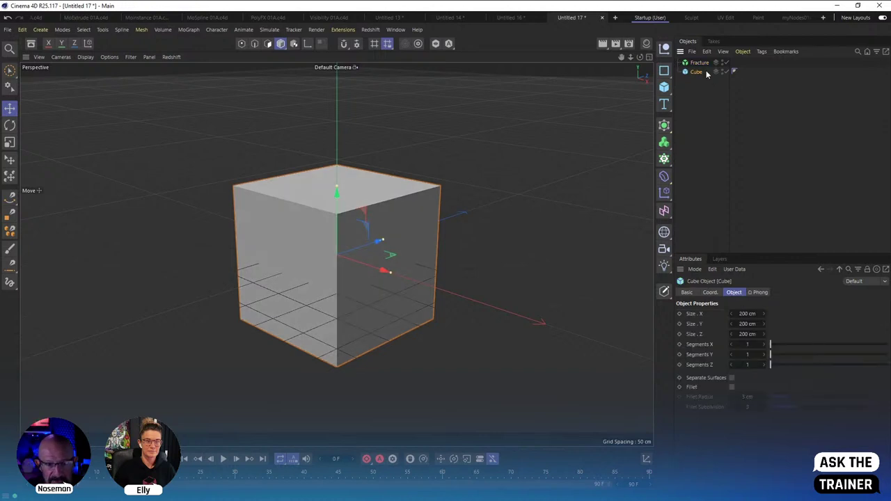
click(699, 63)
key(Delete)
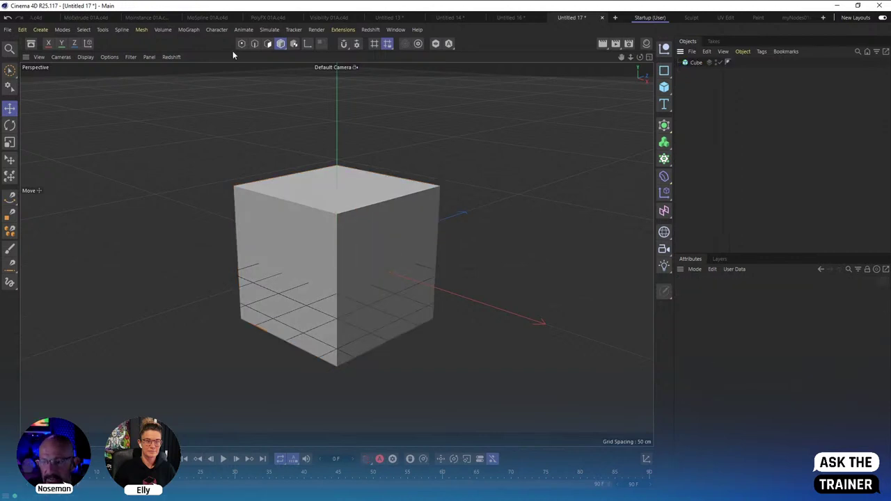
Add a Voronoi Fracture and place the Cube inside it.
click(188, 29)
click(207, 98)
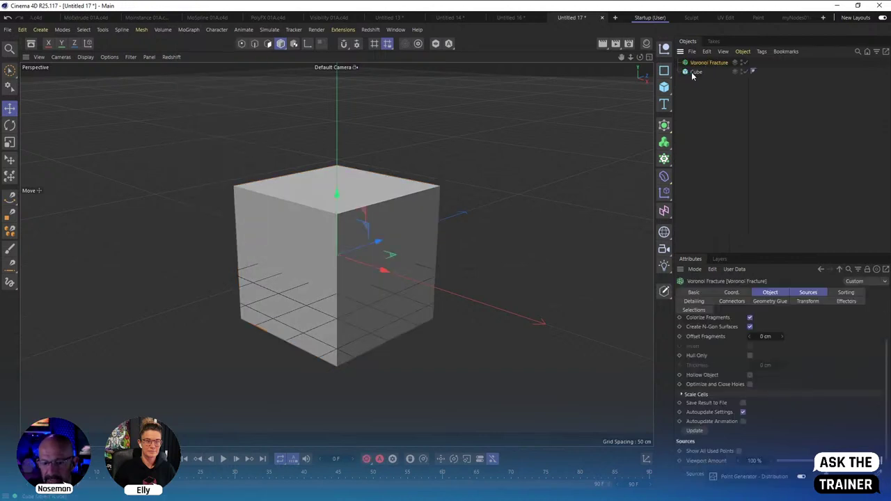
drag(697, 72, 698, 64)
click(716, 118)
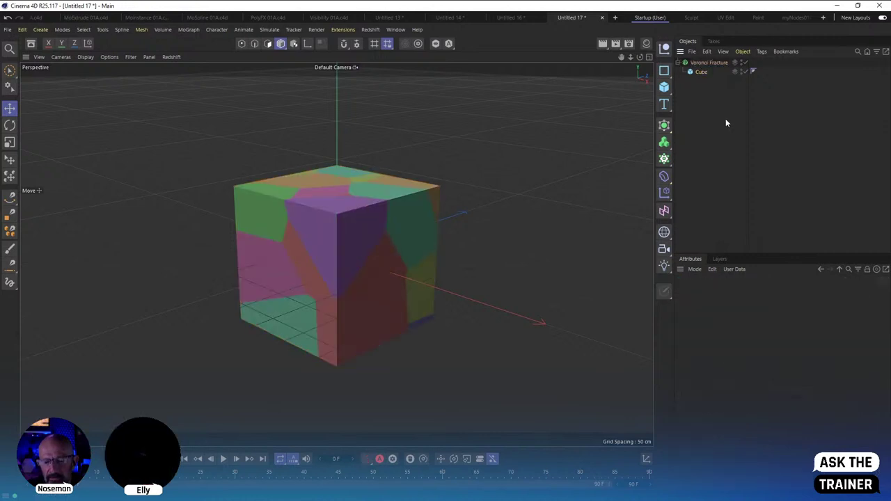
alt+drag(459, 209, 446, 230)
click(707, 63)
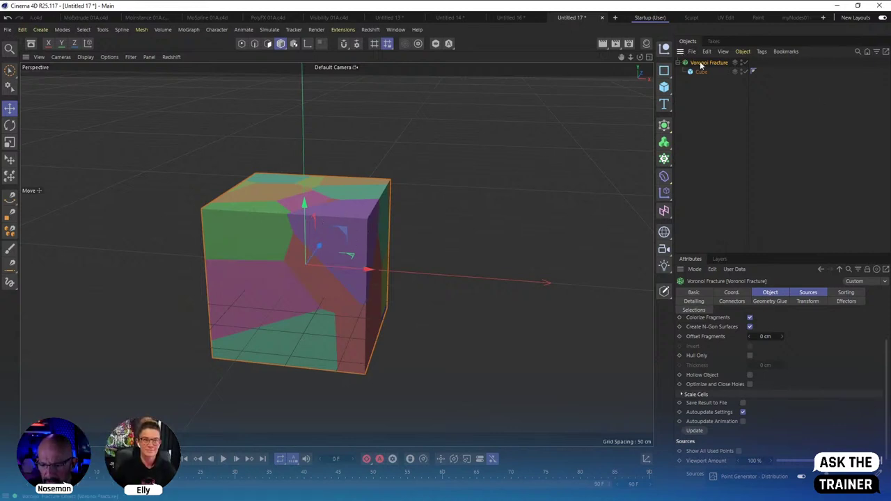
Raise the Sources point amount to 122 and hide the source points in the viewport.
click(808, 292)
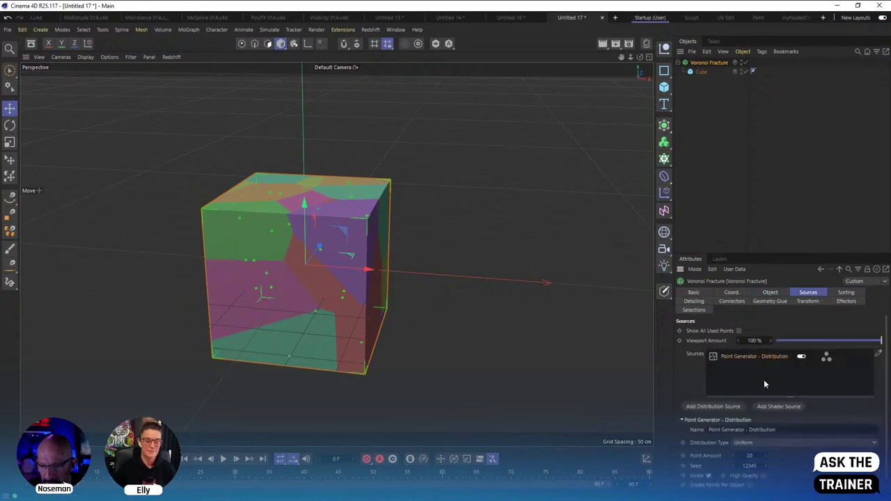
drag(757, 456, 768, 456)
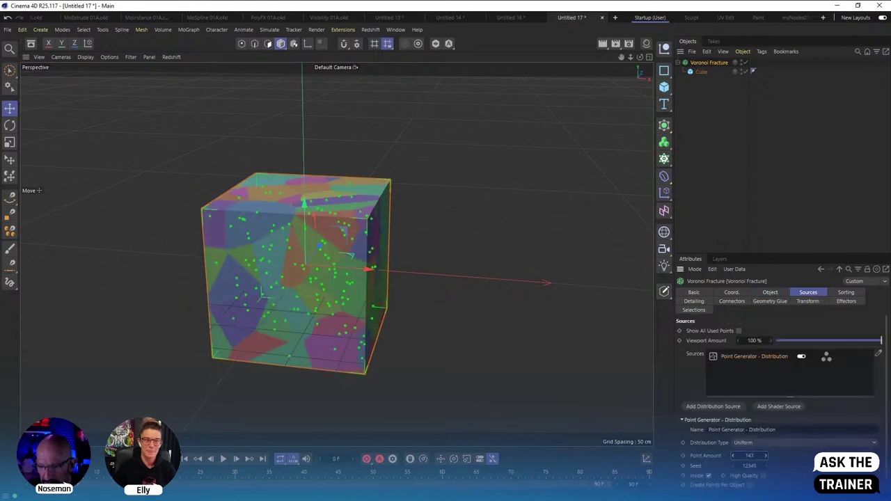
click(827, 358)
click(827, 358)
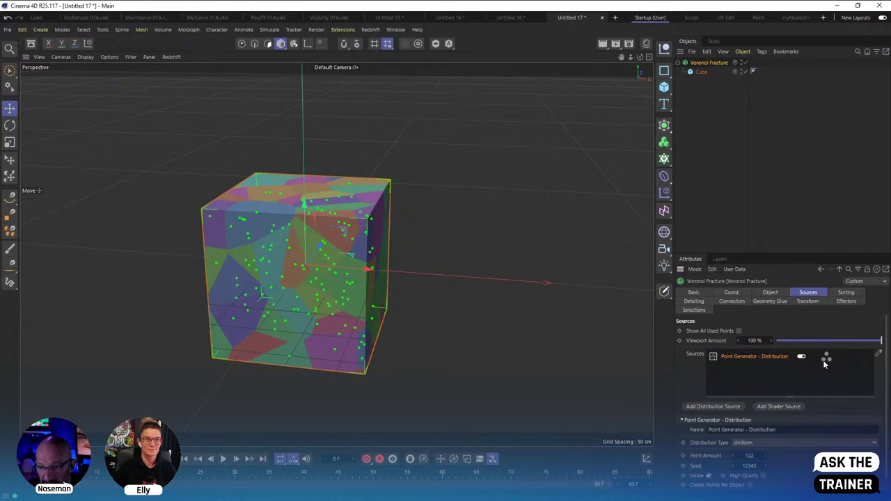
click(825, 360)
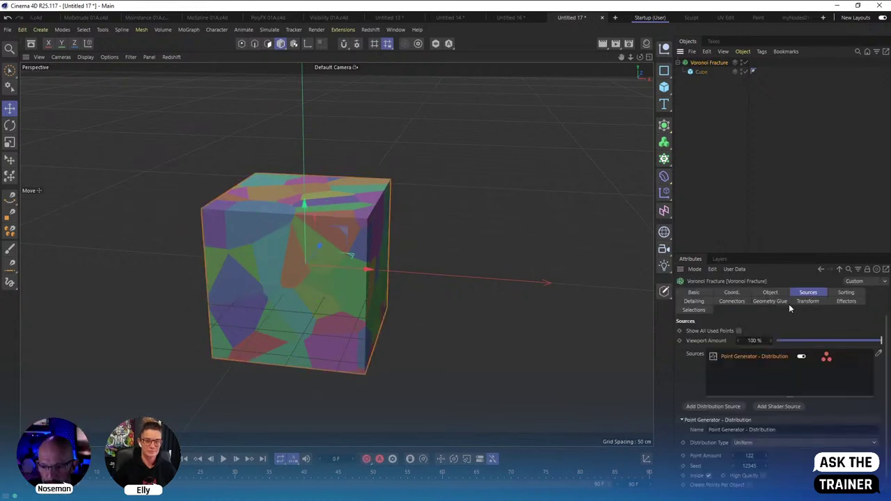
click(811, 300)
drag(782, 254, 784, 164)
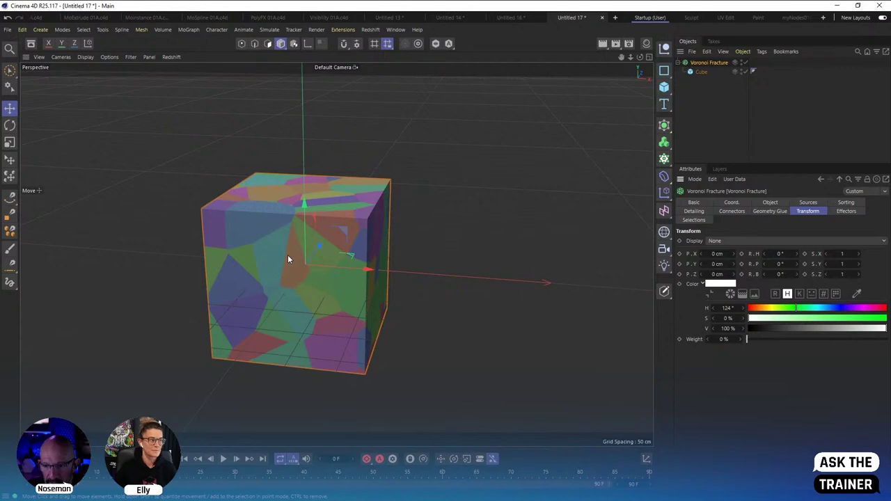
Set the Voronoi Fracture's Display to Index and orbit to see the numbered cells.
click(759, 241)
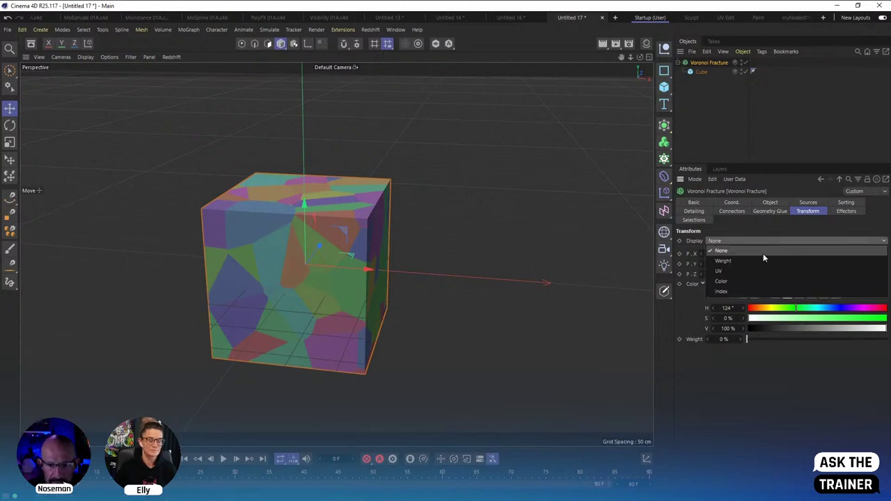
click(766, 291)
click(739, 142)
alt+drag(487, 237, 350, 221)
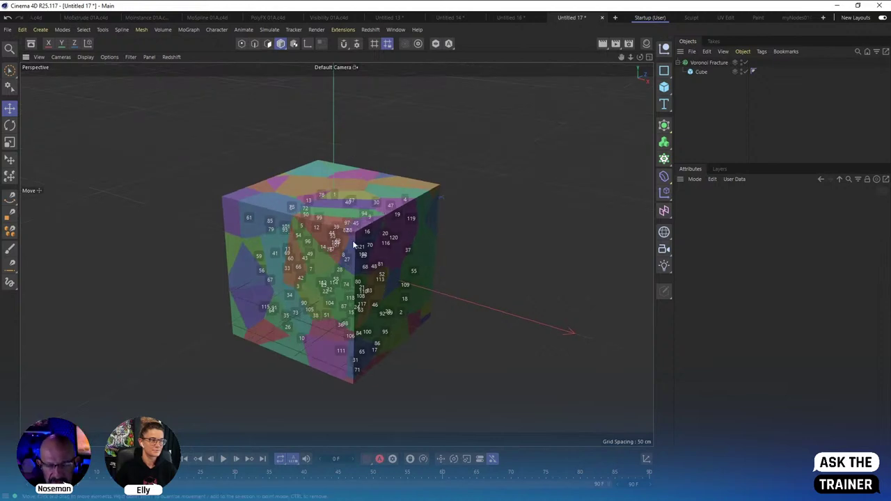
click(705, 63)
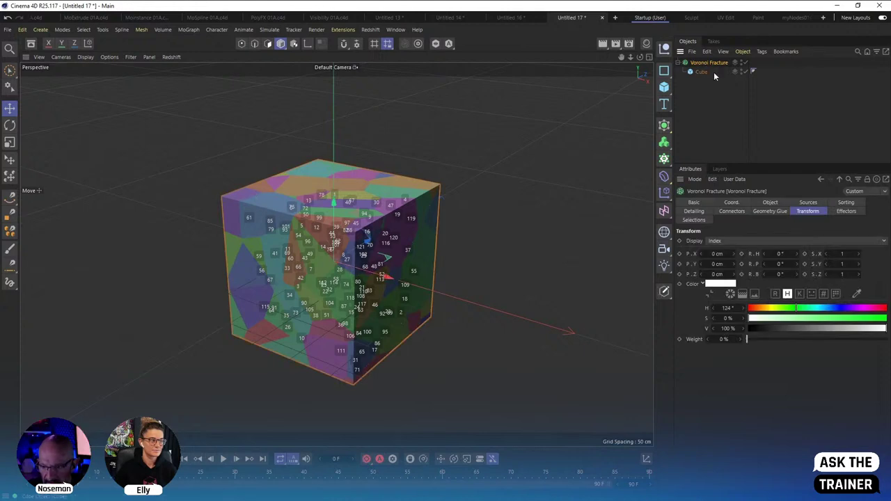
click(810, 205)
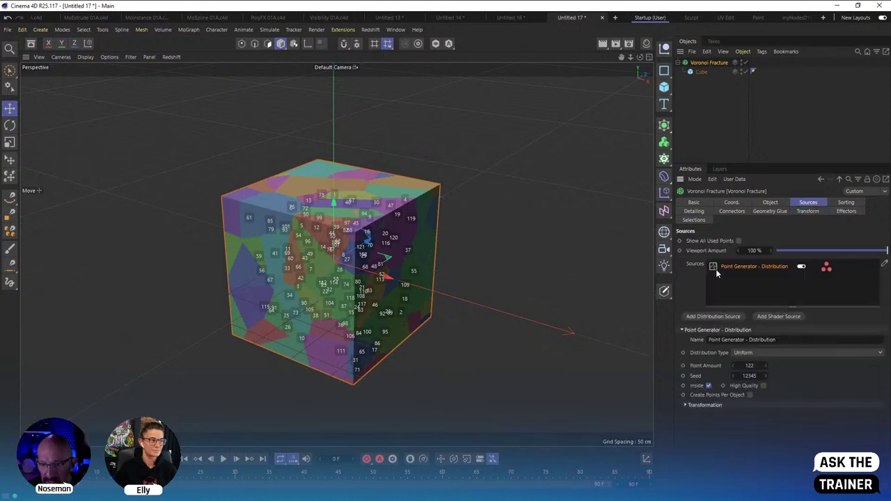
Replace the Voronoi Fracture's Point Generator source with a new particle Emitter.
key(Delete)
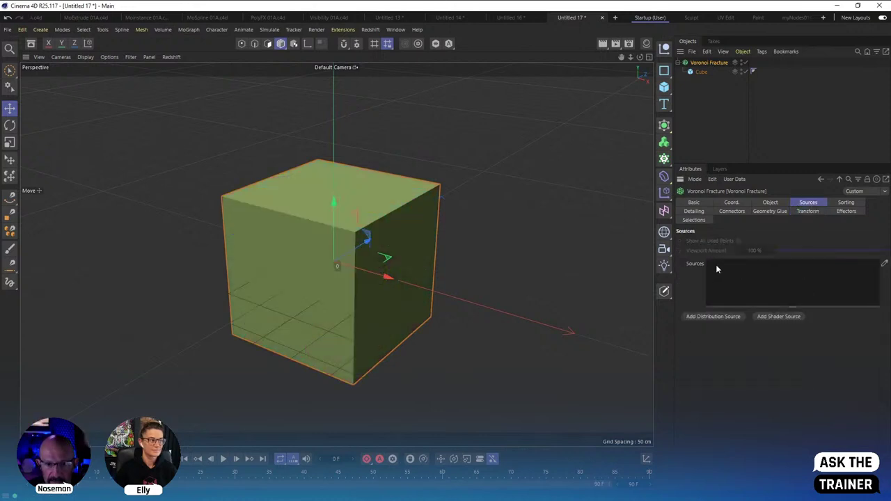
click(269, 29)
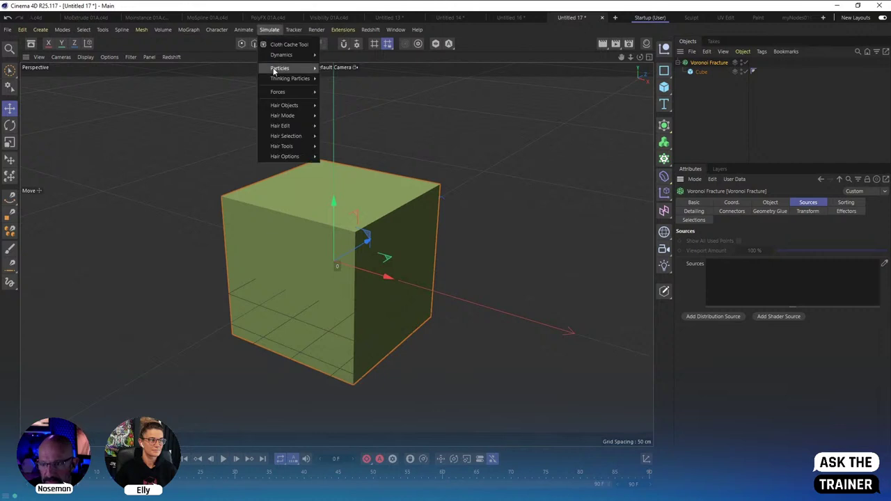
mouse_move(276, 78)
click(334, 70)
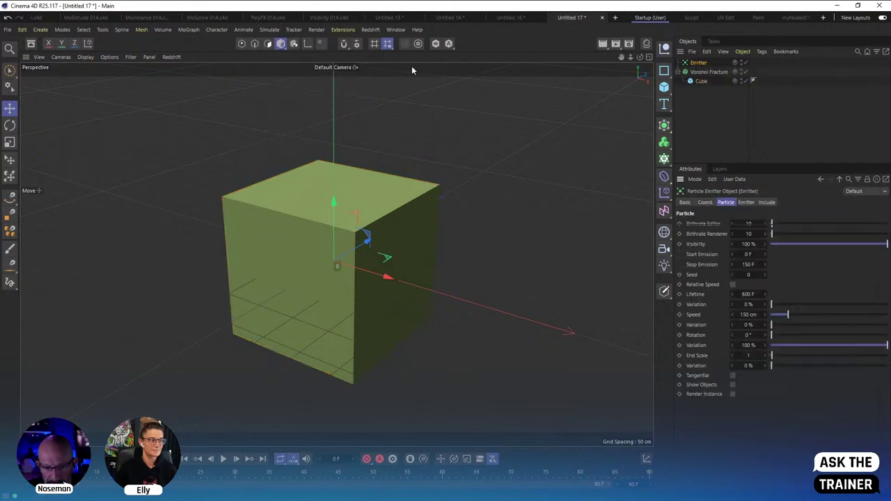
click(709, 72)
drag(699, 62, 736, 270)
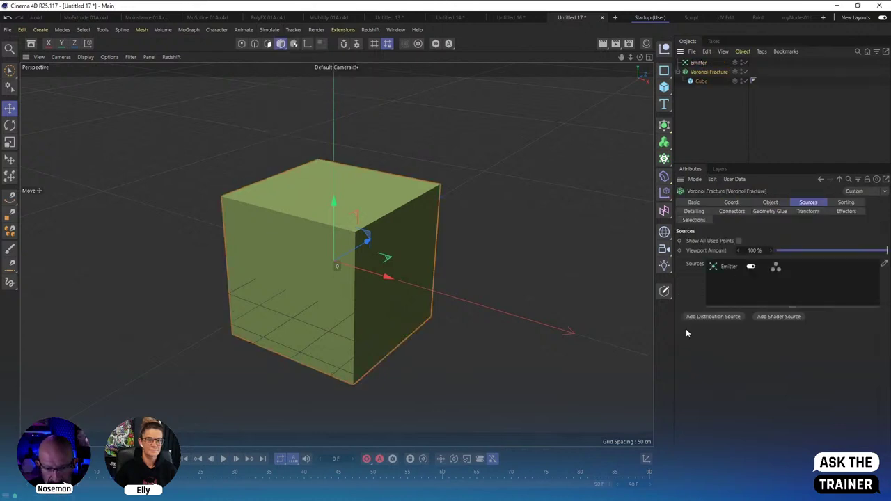
Play the animation to watch particles fracture the cube, then stop and rewind to frame 0.
click(224, 459)
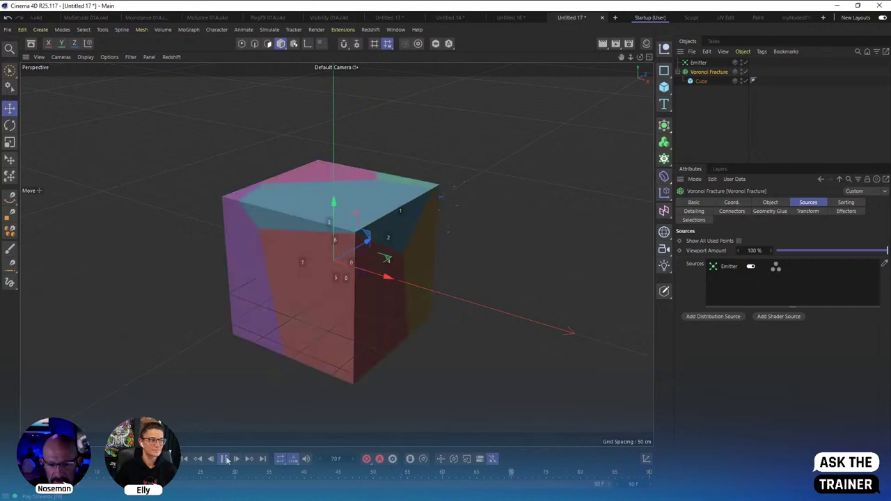
click(224, 459)
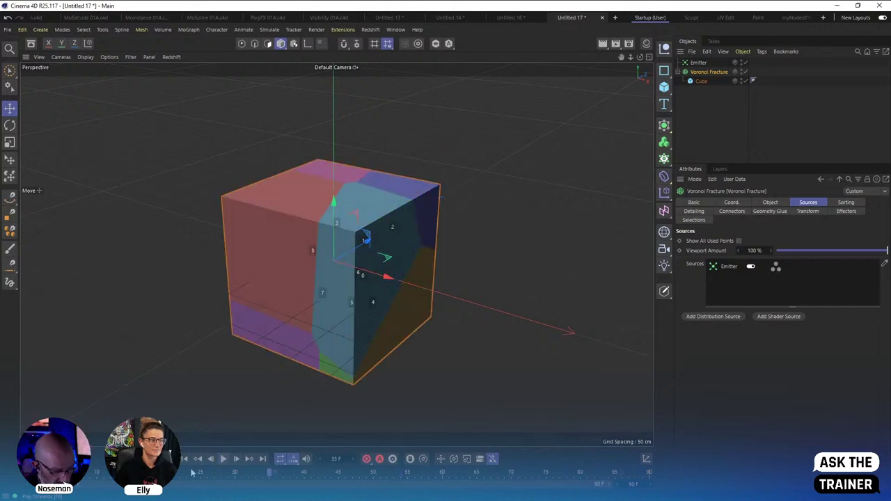
click(185, 460)
click(707, 105)
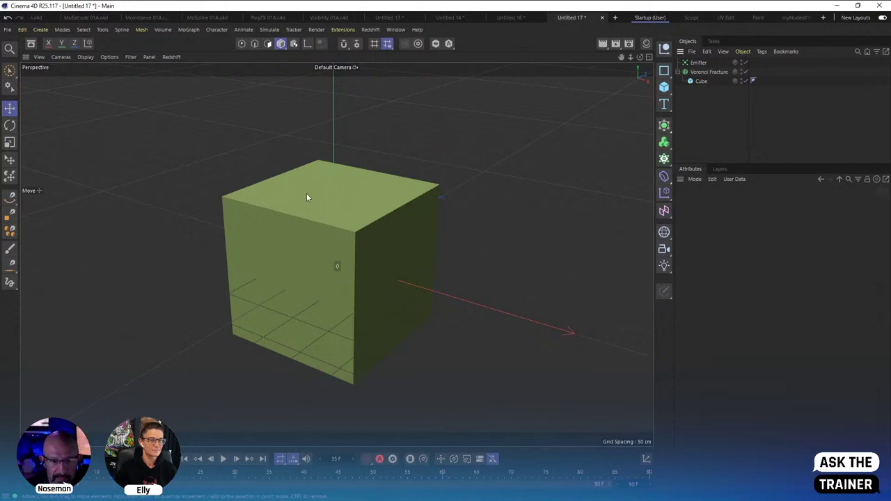
key(alt+Tab)
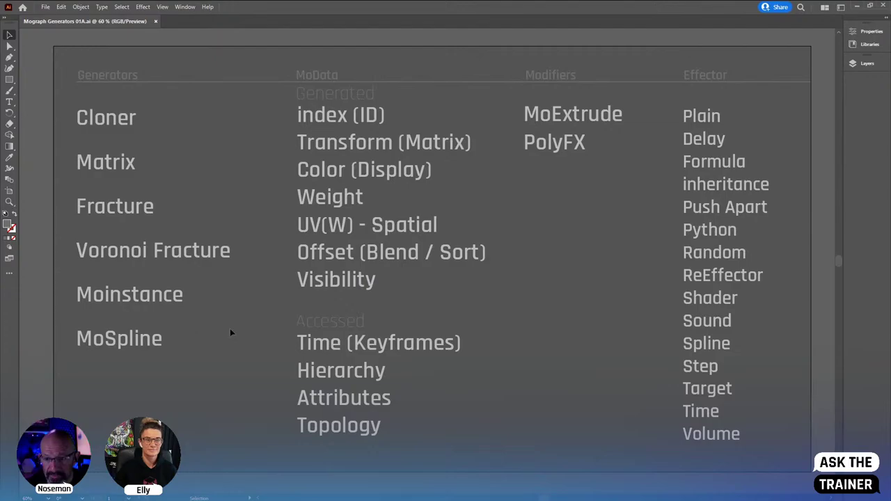
key(alt+Tab)
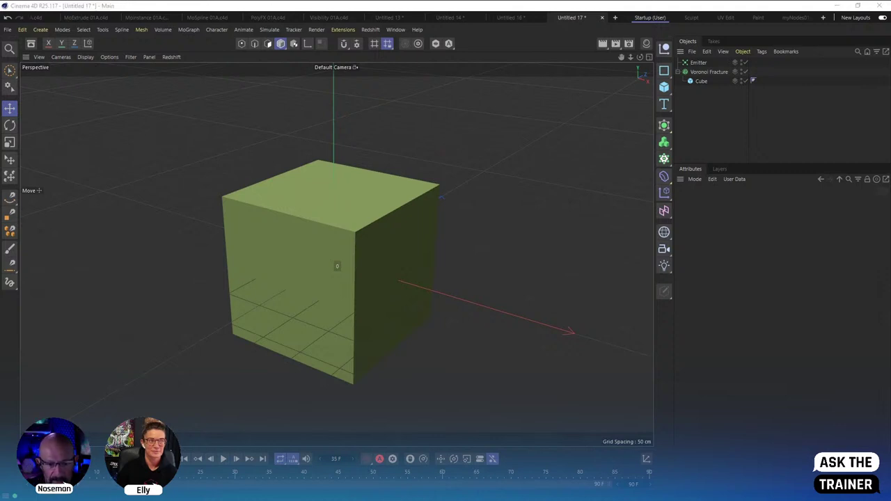
key(alt+Tab)
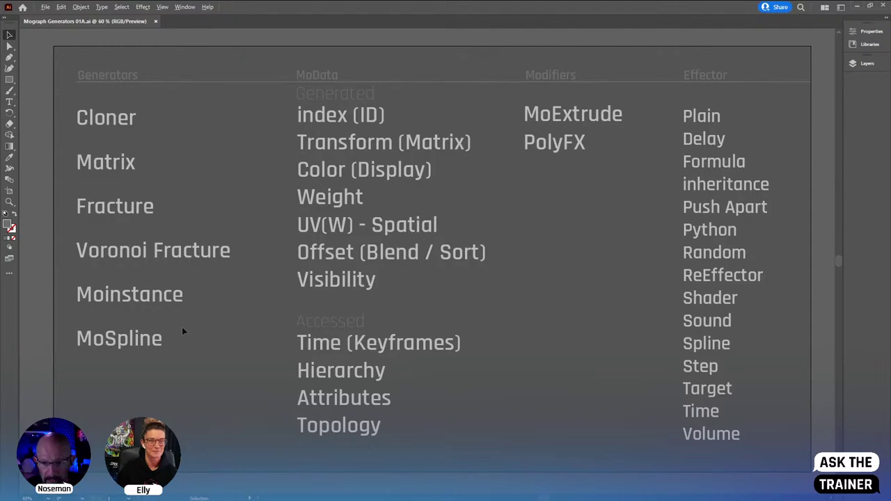
key(alt+Tab)
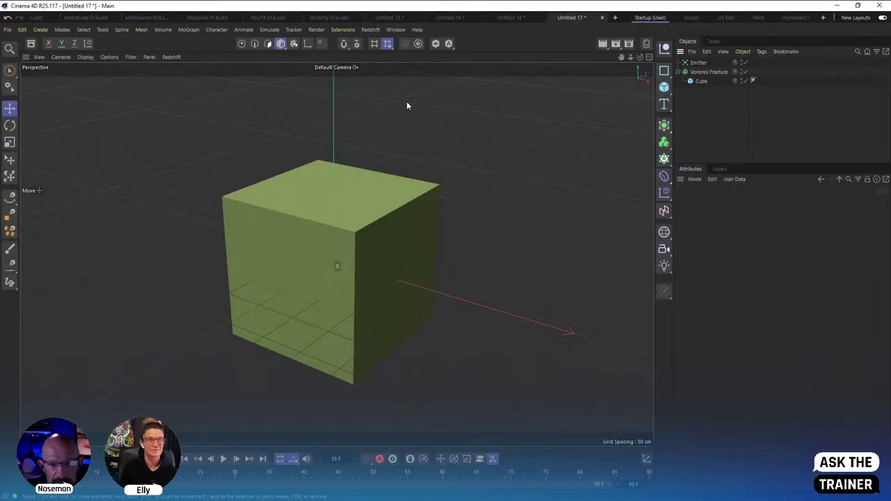
In MoInstance 01A.c4d, delete the Vibrate tag and Step effector, then select the cone.
click(151, 19)
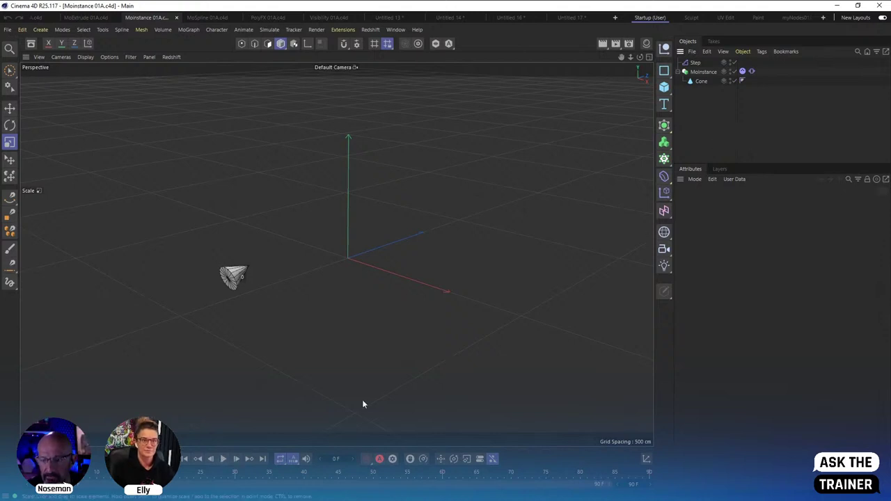
click(699, 82)
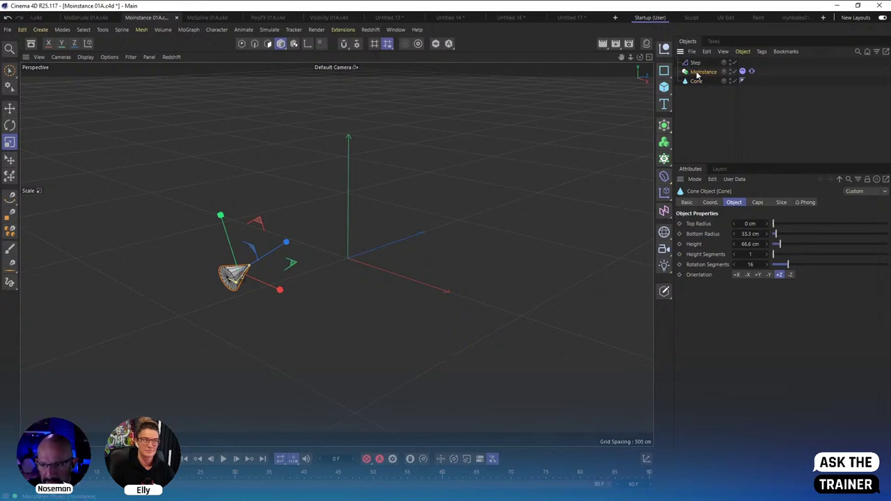
click(702, 72)
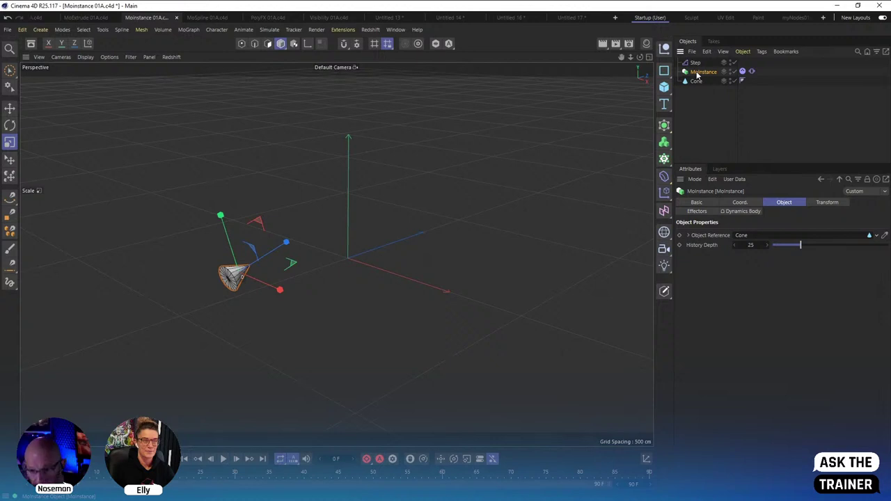
click(752, 71)
key(Delete)
click(702, 104)
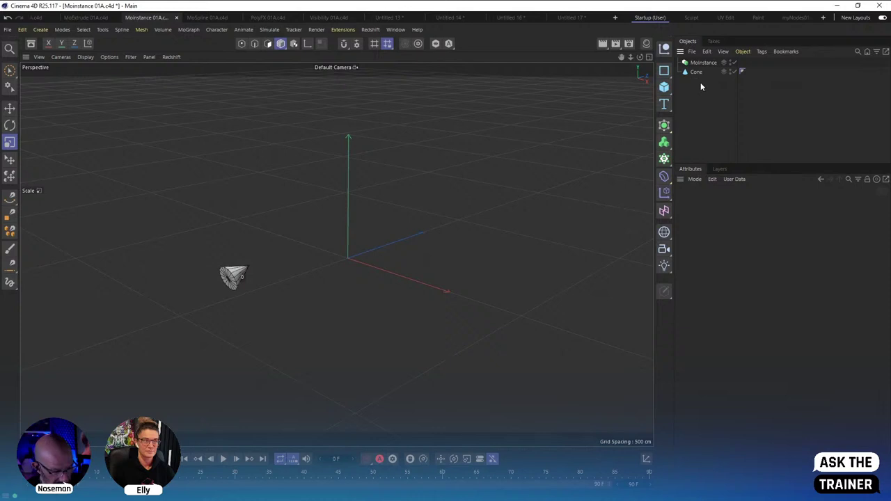
click(696, 71)
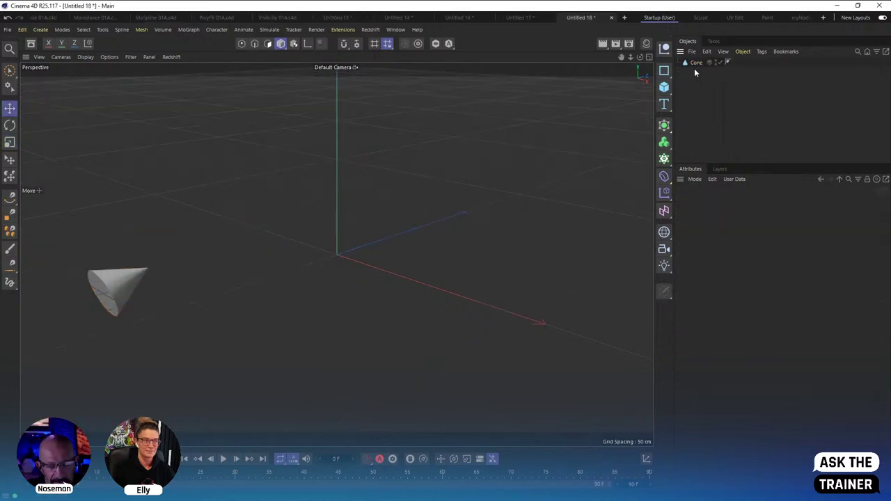
click(695, 63)
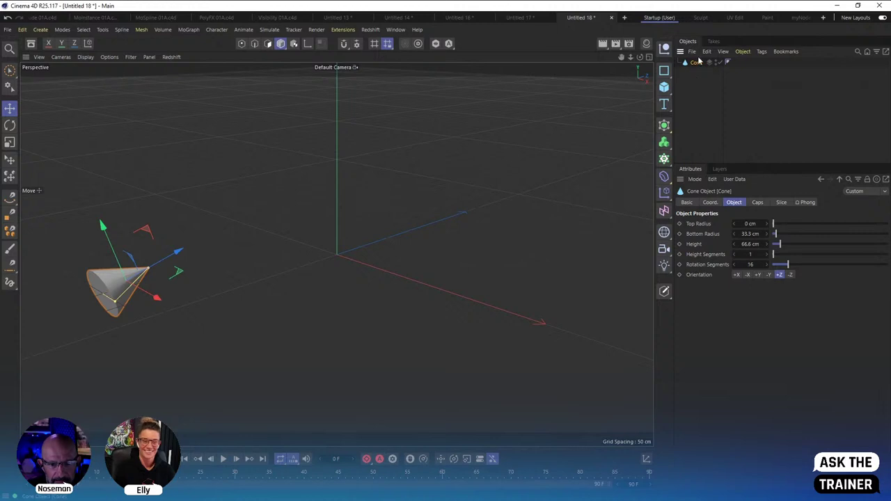
Add a MoInstance, reset the Cone to the origin and parent it under the MoInstance.
click(188, 30)
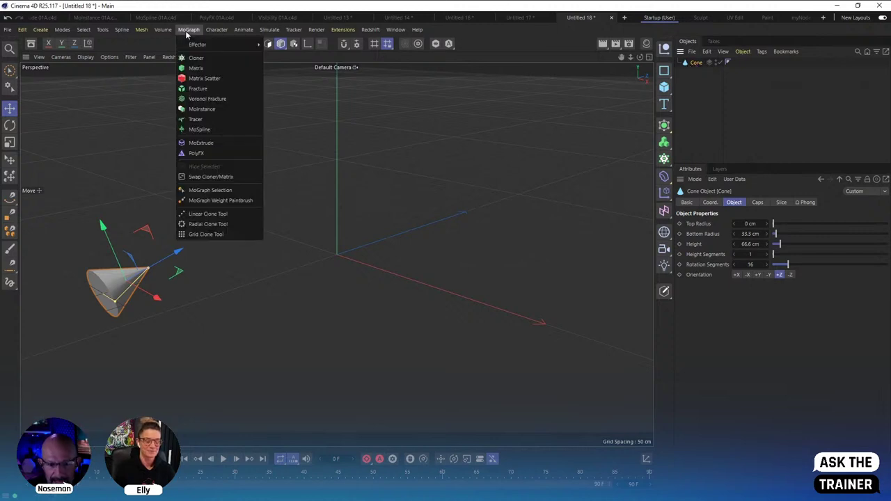
click(201, 108)
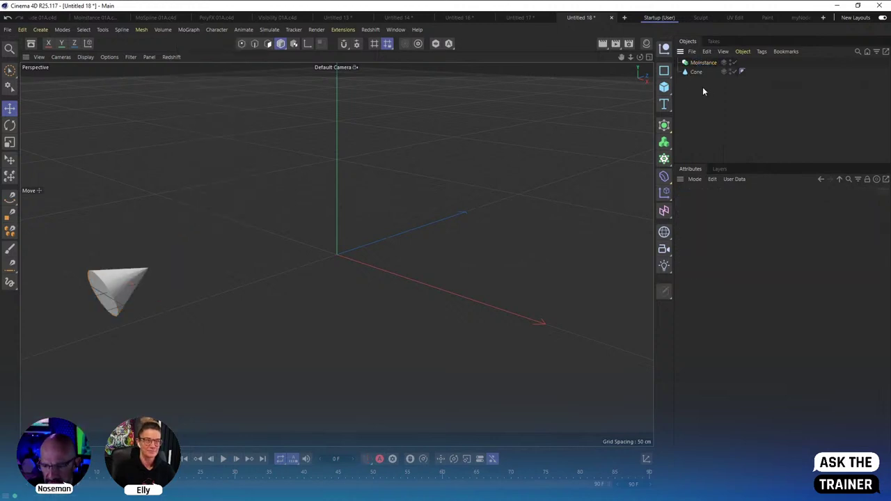
click(696, 71)
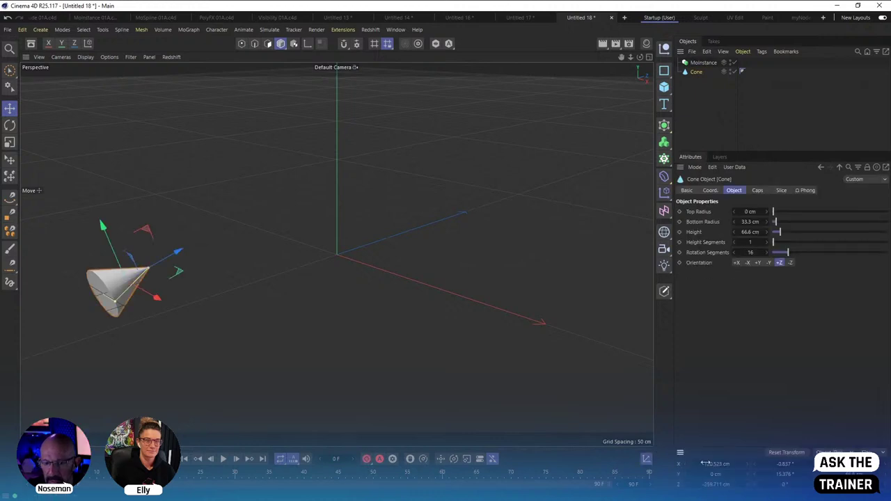
click(786, 453)
click(700, 120)
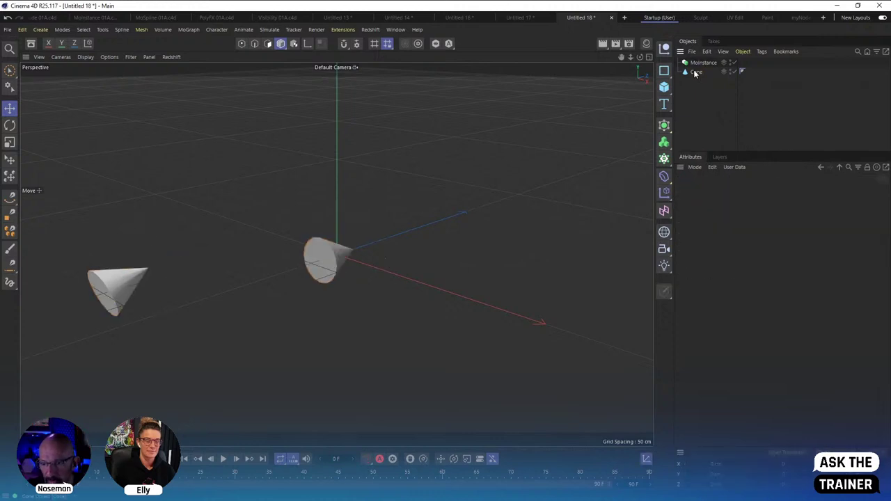
drag(696, 73, 704, 64)
Set the MoInstance History Depth to 12 and play the cone trail.
click(706, 98)
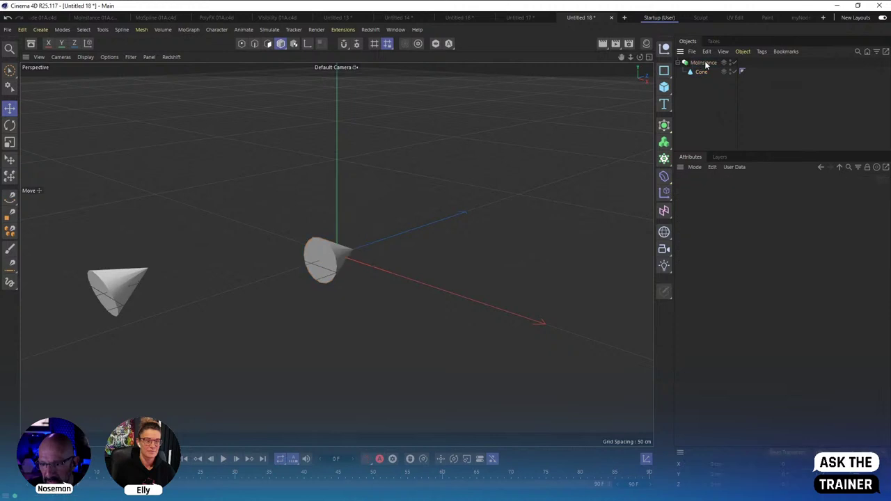
click(705, 63)
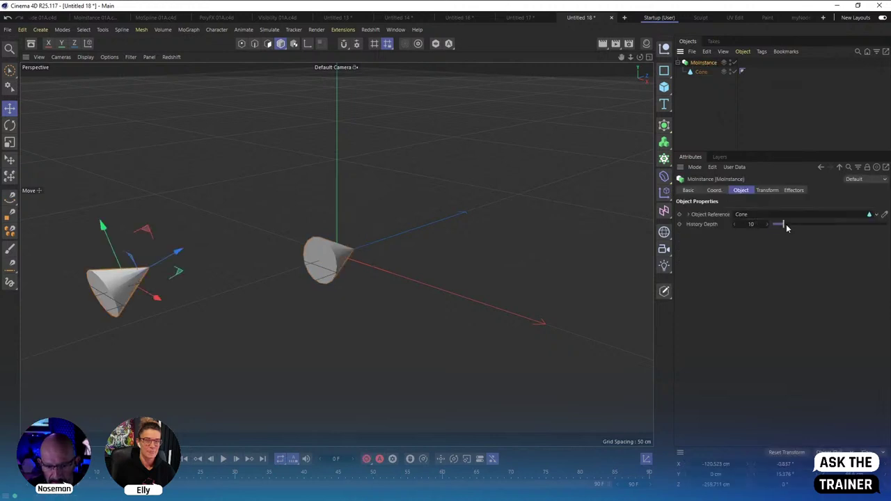
drag(784, 225, 786, 225)
click(223, 459)
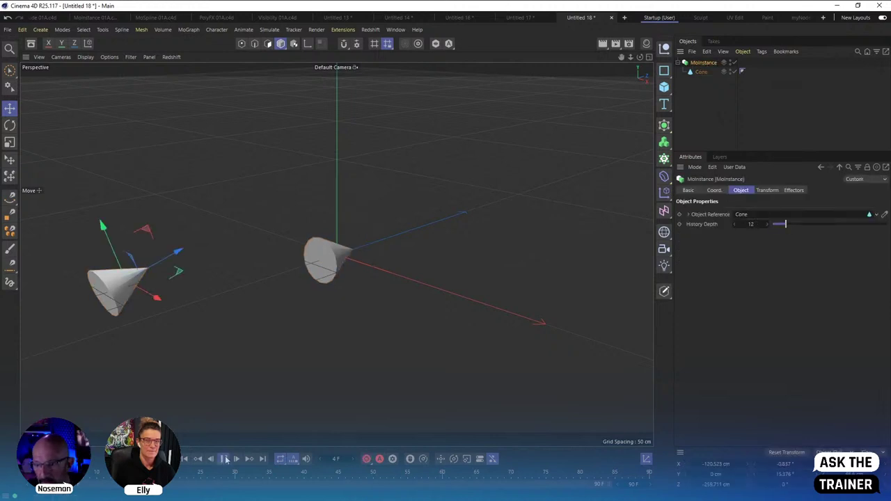
Delete the MoInstance and the Cone to empty the scene.
click(705, 72)
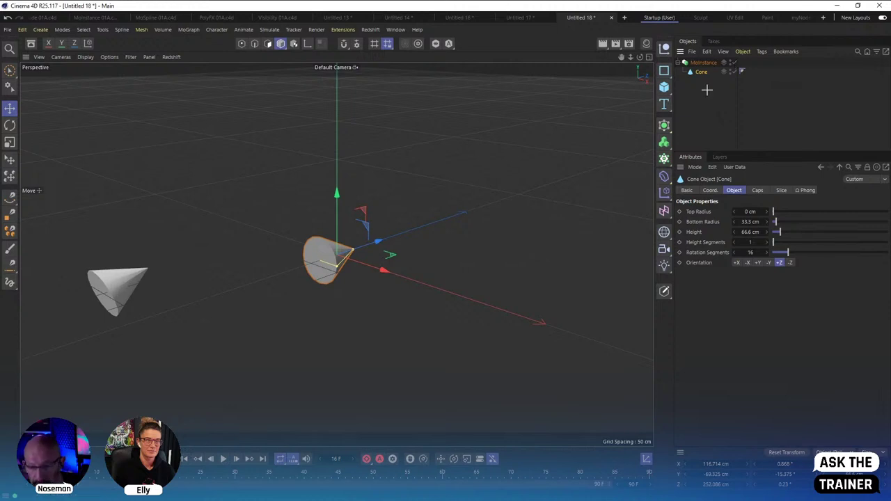
click(705, 78)
click(702, 72)
click(703, 63)
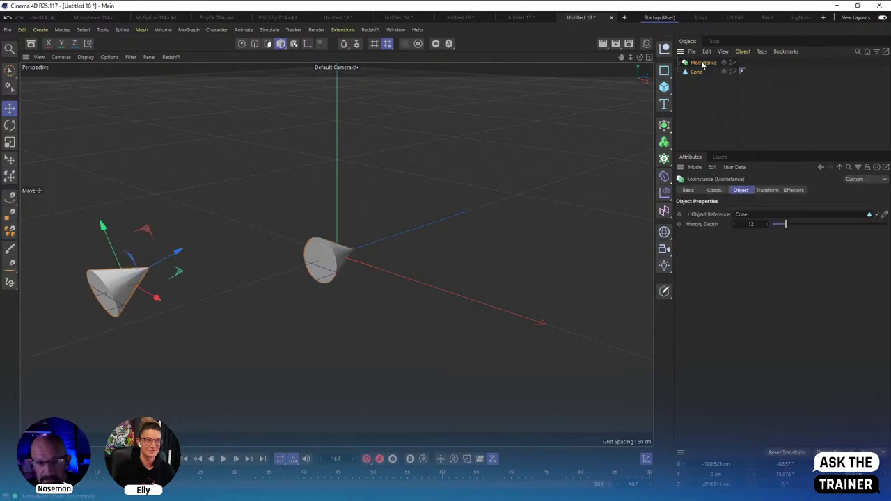
key(Delete)
click(698, 63)
key(Delete)
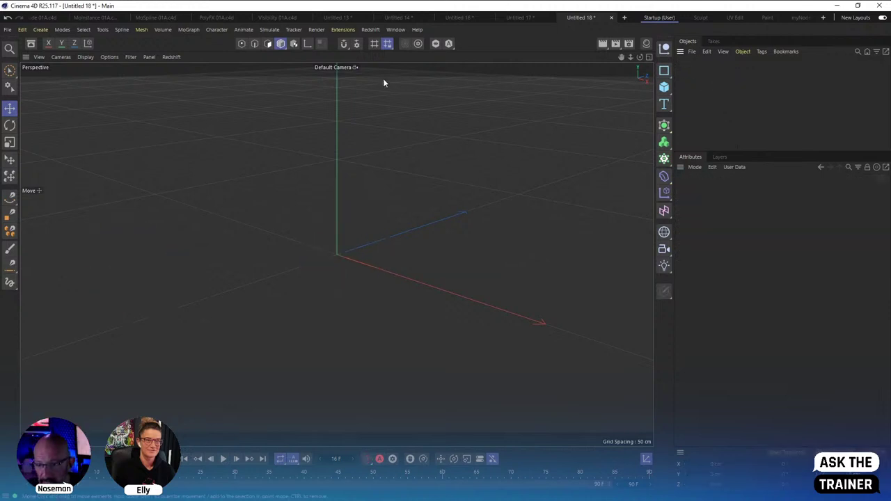
In a new document, create a Pyramid and nest it under a new MoInstance.
key(ctrl+n)
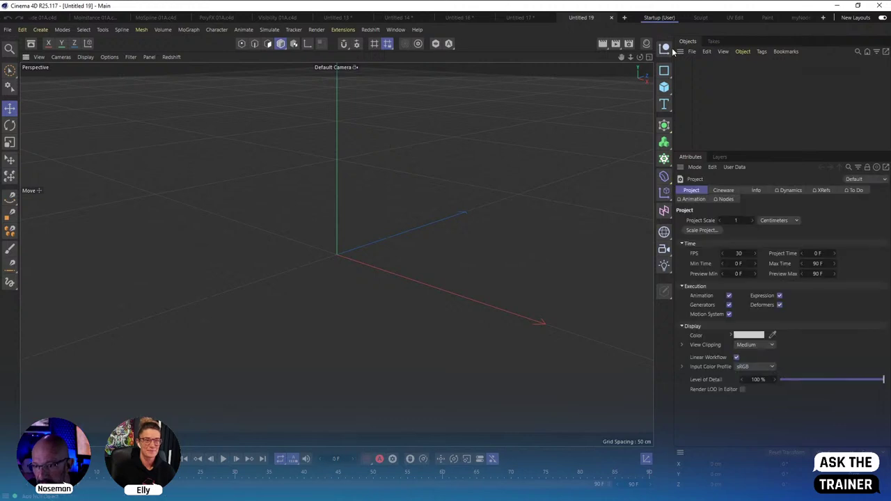
click(664, 87)
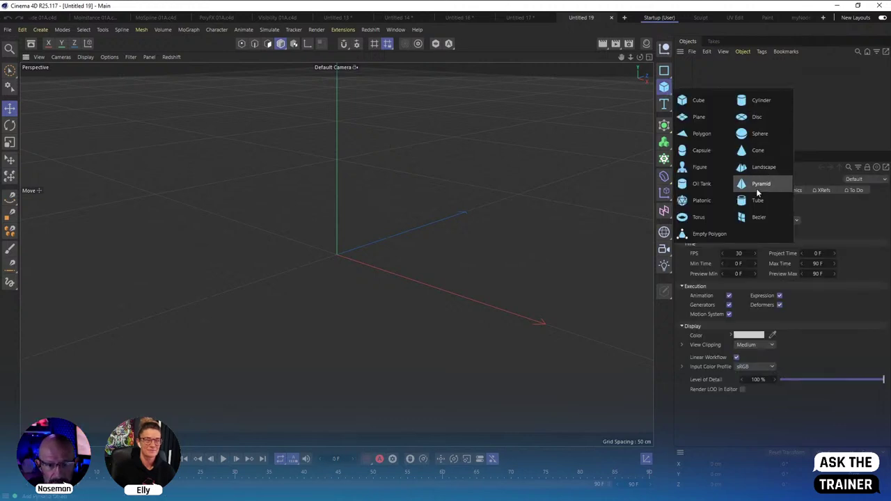
click(757, 185)
click(188, 29)
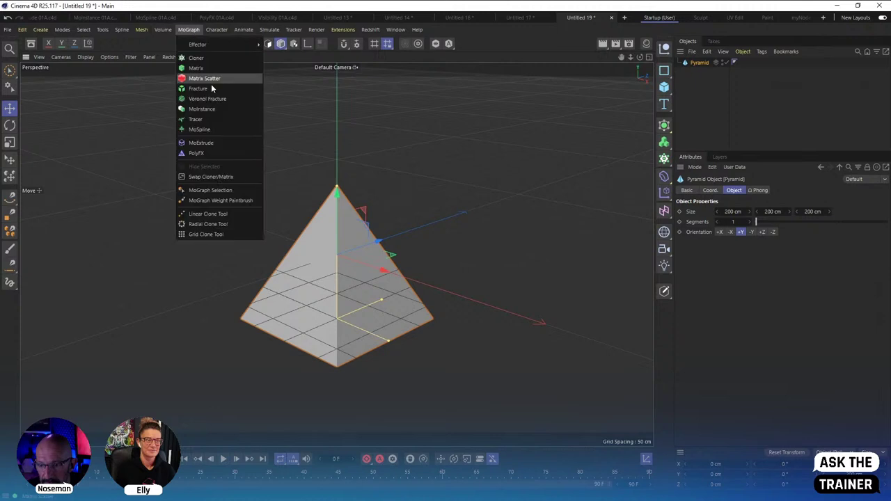
click(218, 109)
click(722, 103)
drag(704, 72, 702, 64)
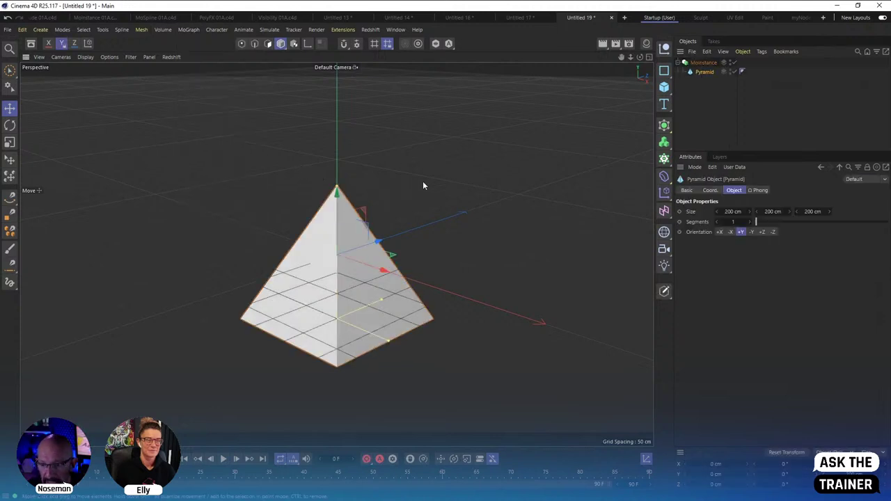
Shrink the pyramid with the Scale tool and show the MoInstance Transform settings.
key(t)
drag(452, 169, 244, 307)
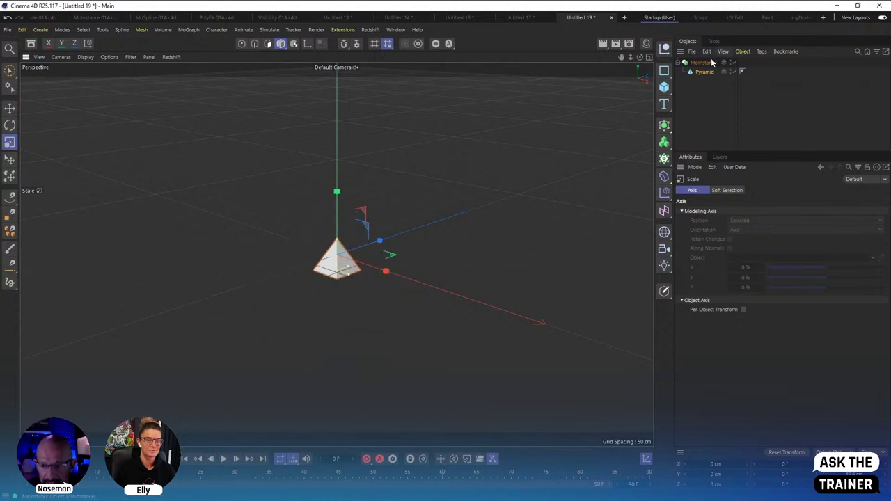
click(710, 63)
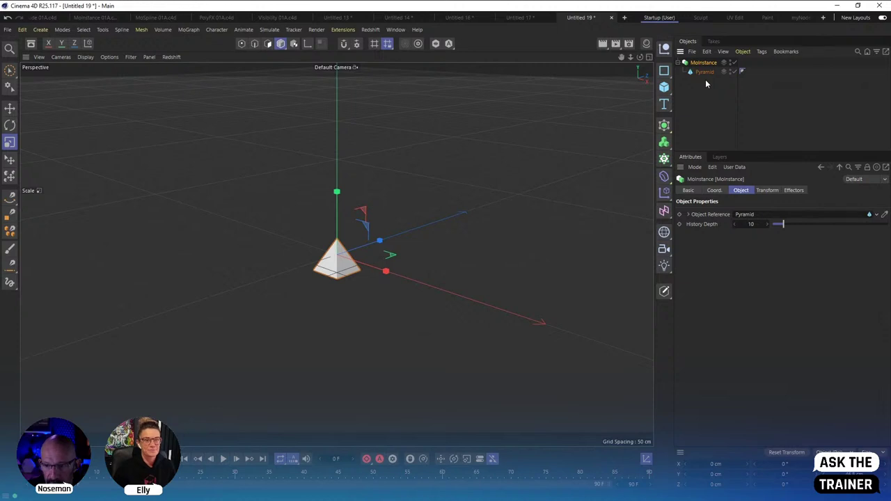
click(768, 190)
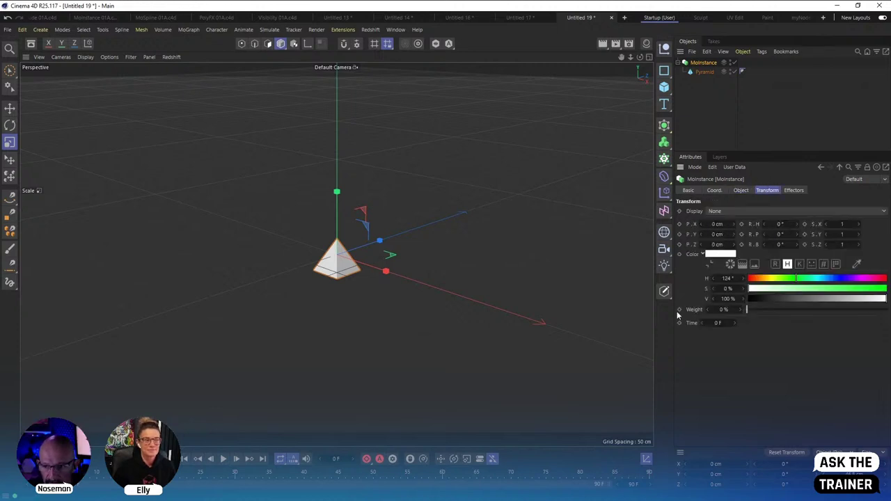
Add a Vibrate tag to the pyramid with position vibration at 400 cm amplitude and 0.5 frequency.
right_click(710, 70)
mouse_move(780, 43)
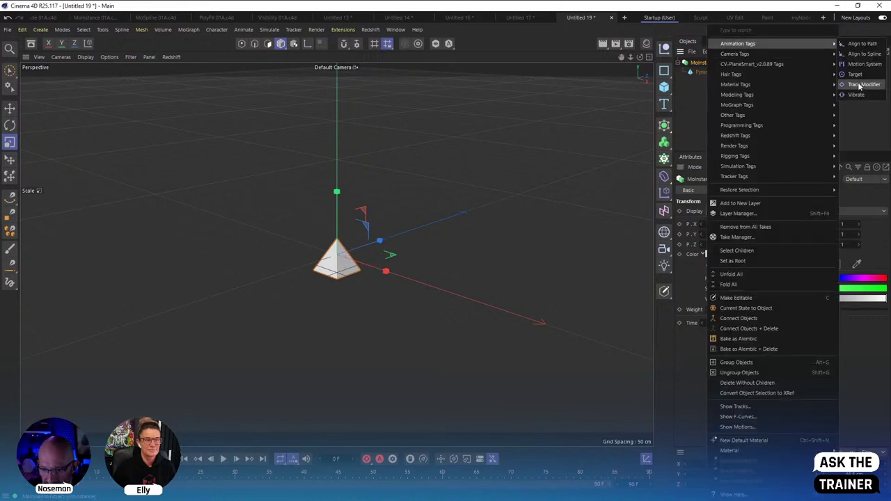
click(857, 94)
click(727, 243)
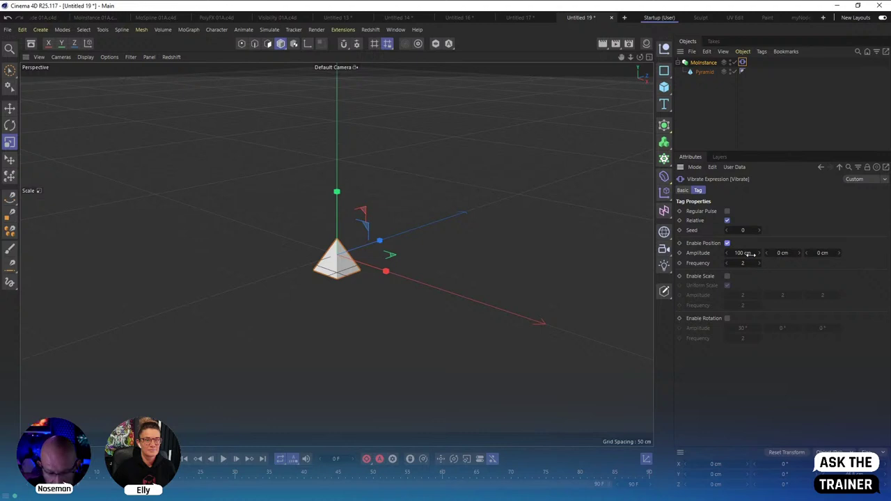
click(750, 255)
text(400)
key(Tab)
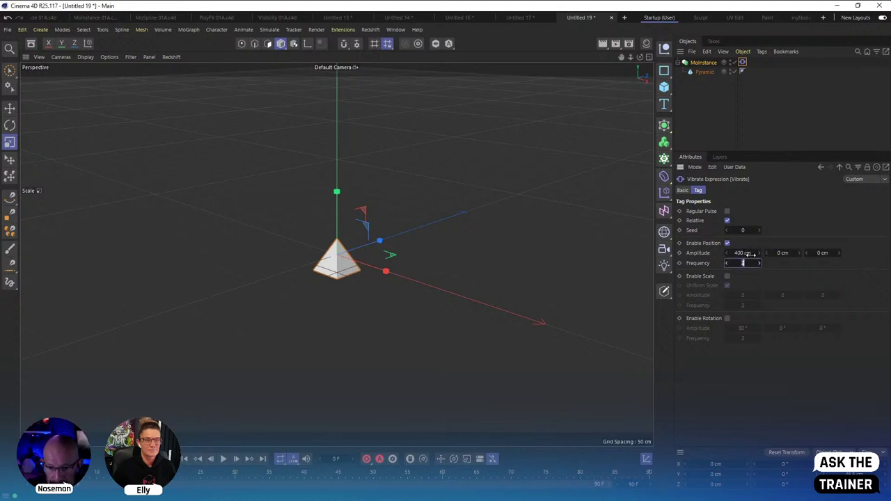
text(.5)
key(Return)
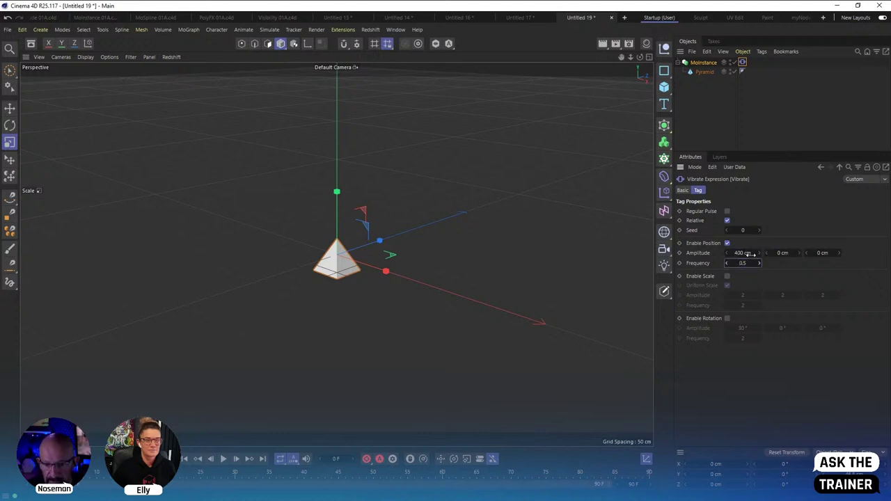
Preview with wireframe-line shading, then enable 69° rotation vibration and add vertical position amplitude.
click(223, 459)
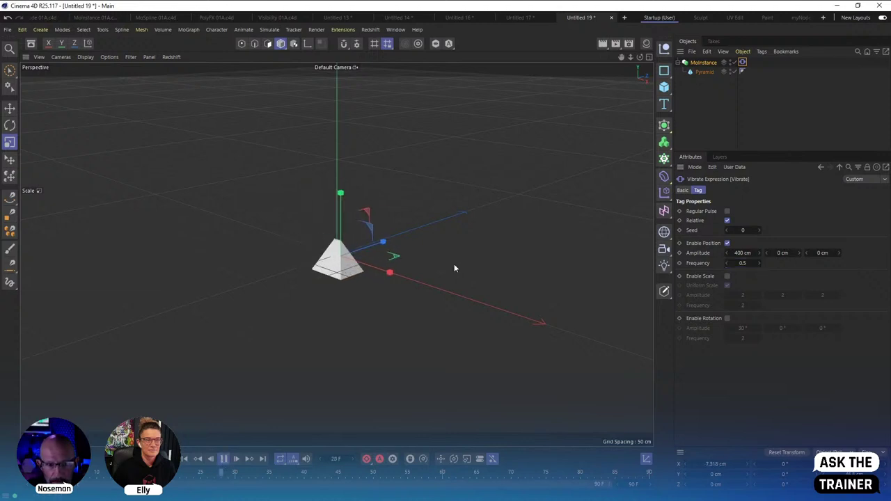
click(83, 57)
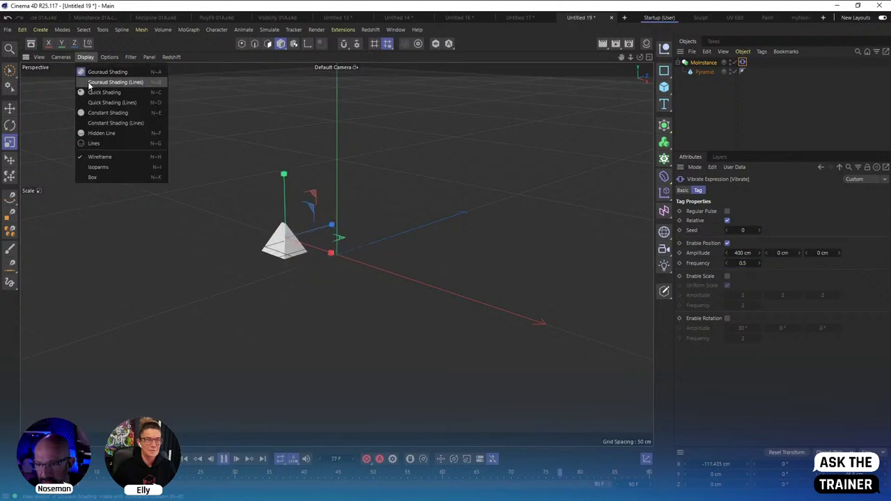
click(101, 81)
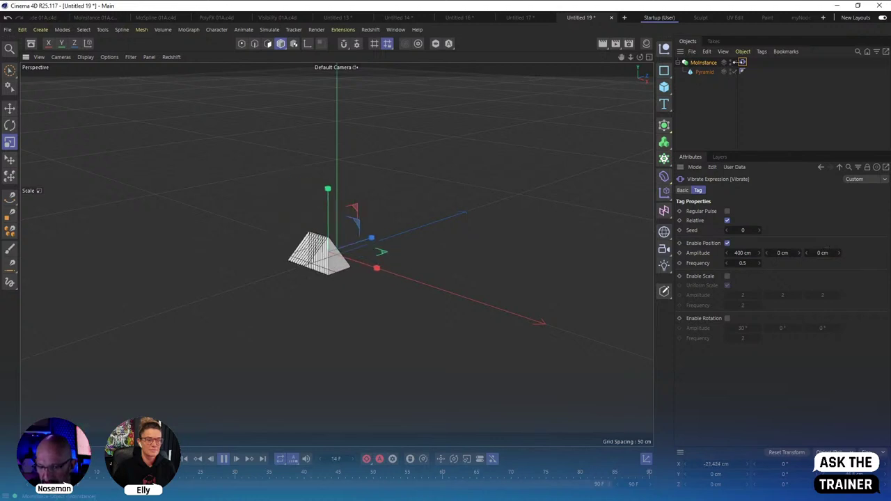
click(727, 319)
drag(740, 328, 752, 329)
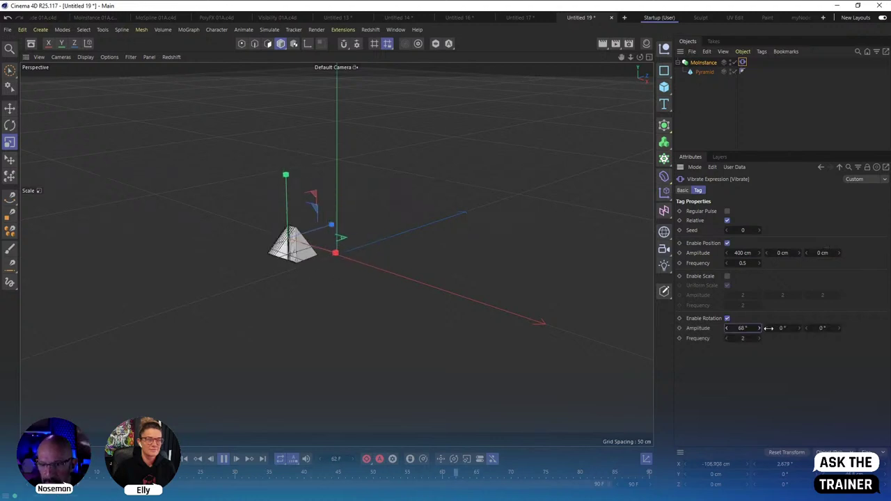
drag(800, 253, 813, 253)
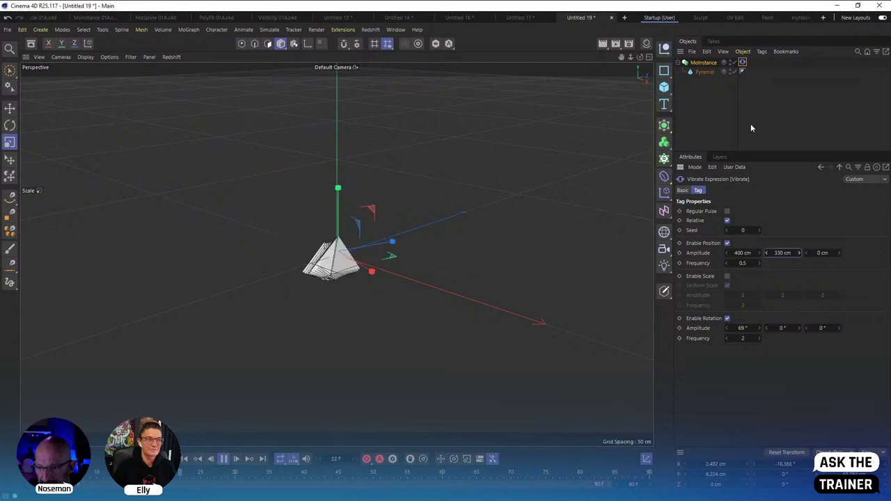
Set the MoInstance display to Index and History Depth to 12.
click(719, 63)
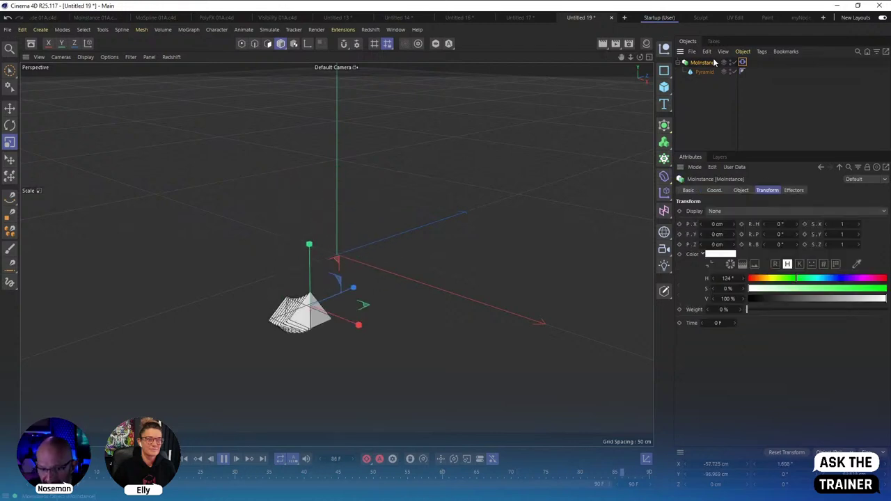
click(724, 211)
click(722, 262)
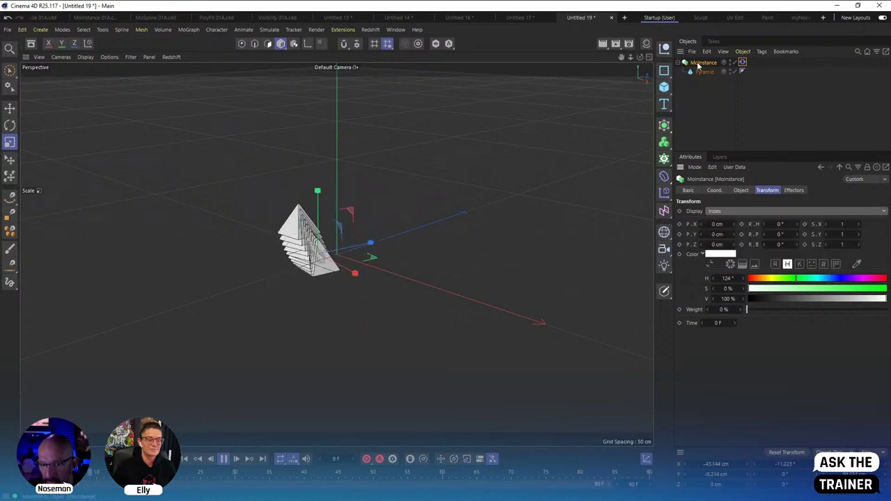
click(741, 190)
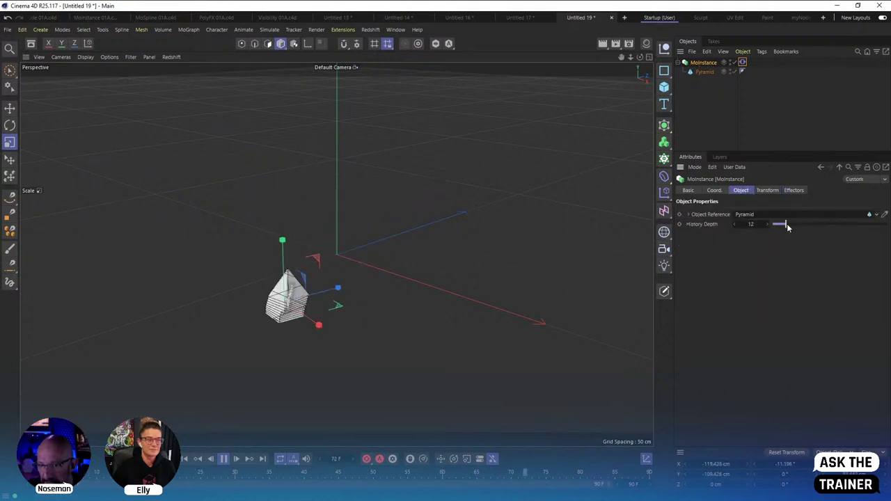
drag(782, 225, 786, 227)
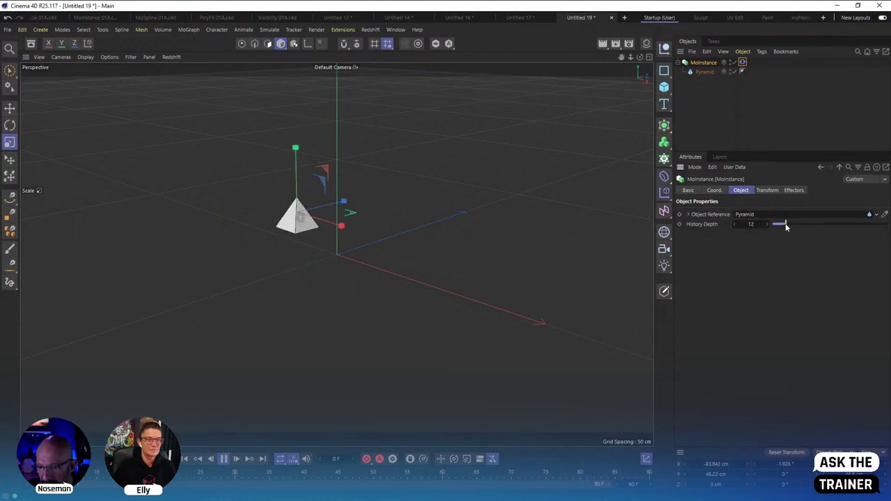
Set the Vibrate frequency to 1, X amplitude to 617 cm, and lower the vertical amplitude.
click(742, 62)
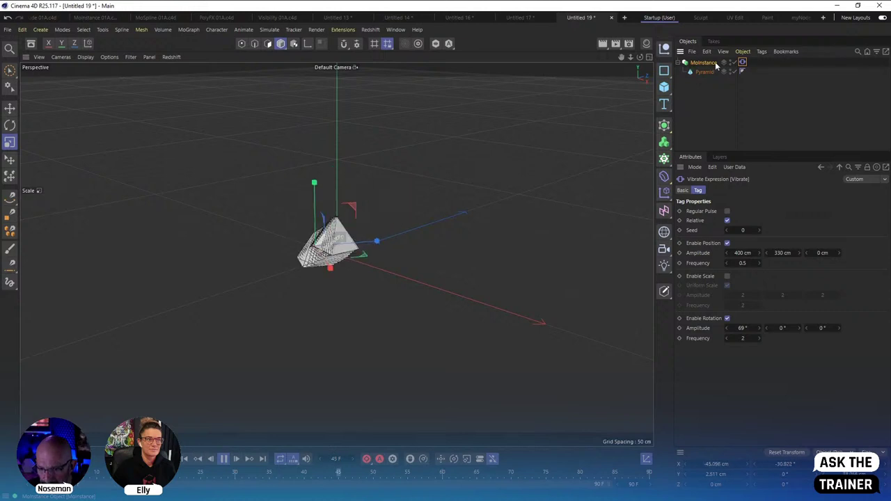
double_click(750, 263)
text(1)
key(Return)
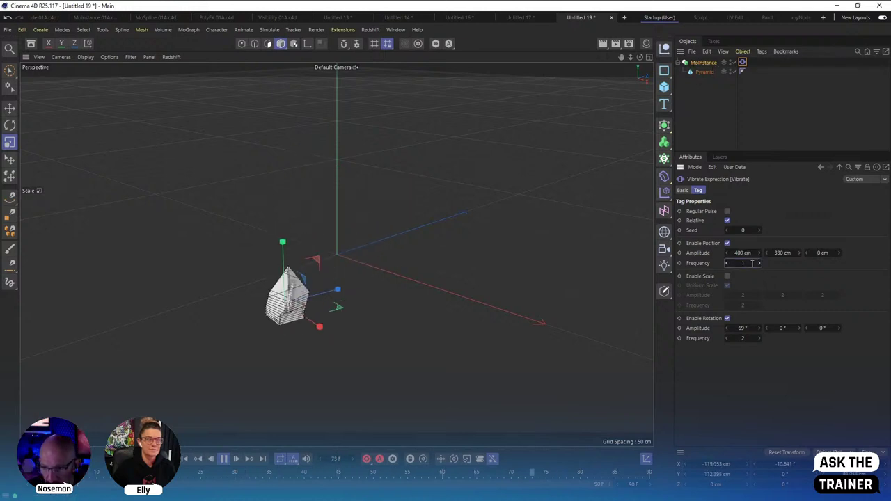
drag(759, 253, 801, 253)
drag(676, 238, 636, 254)
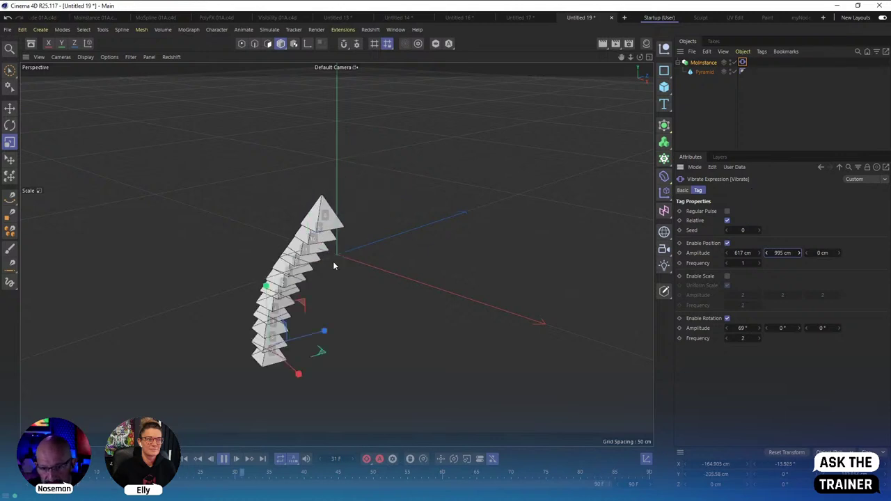
click(708, 62)
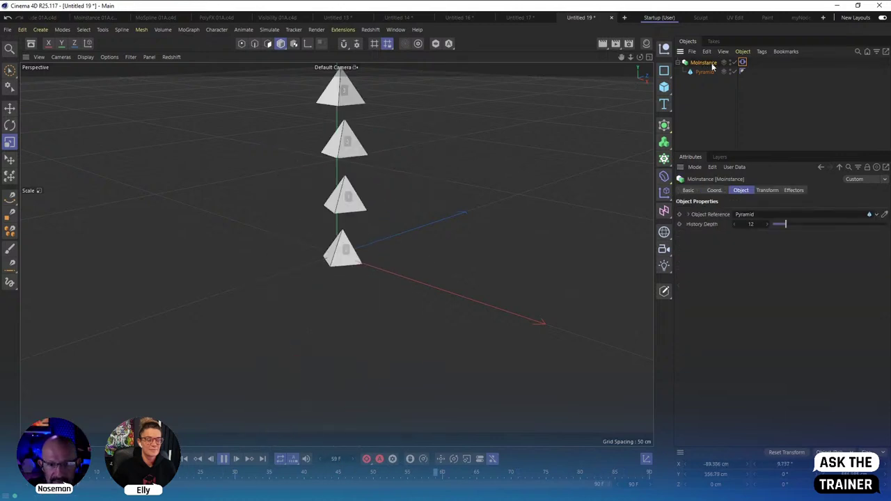
click(188, 29)
Add a Step effector to the pyramid trail and review its Scale parameters.
mouse_move(216, 43)
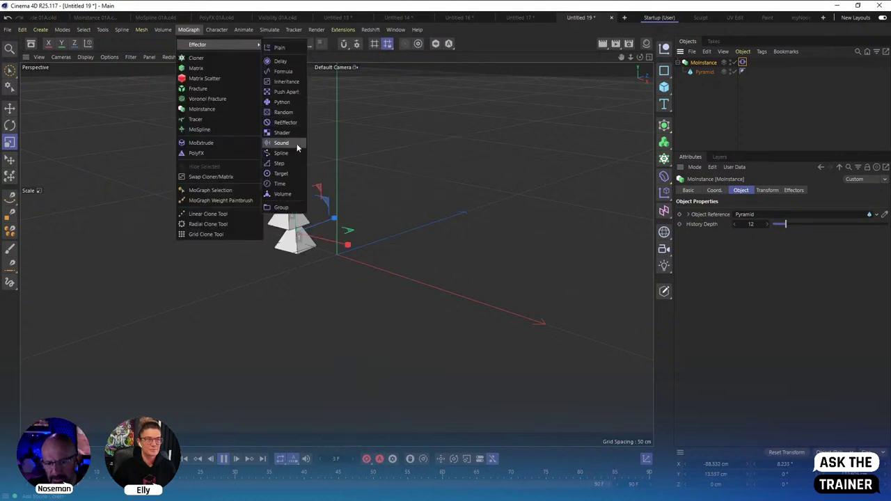
click(280, 163)
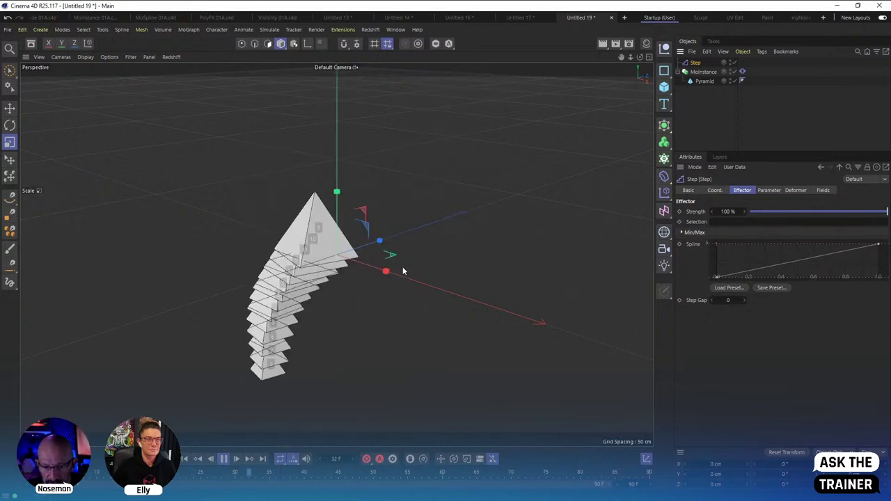
click(770, 190)
scroll(362, 230, down, 5)
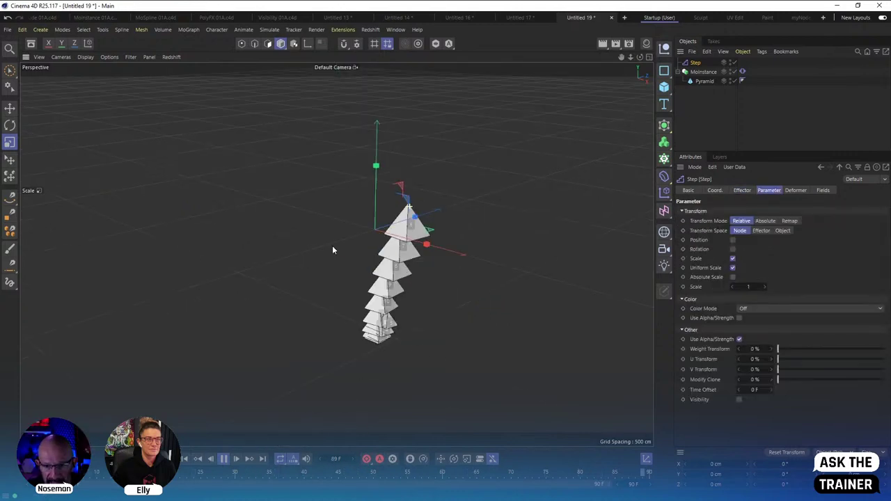
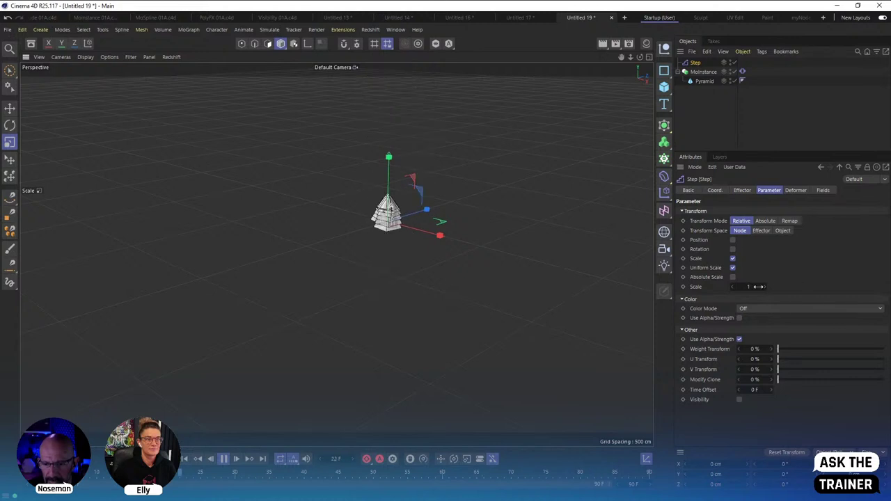
Set the Step effector scale to about -1.06, then stop playback and rewind to the start.
drag(732, 287, 658, 288)
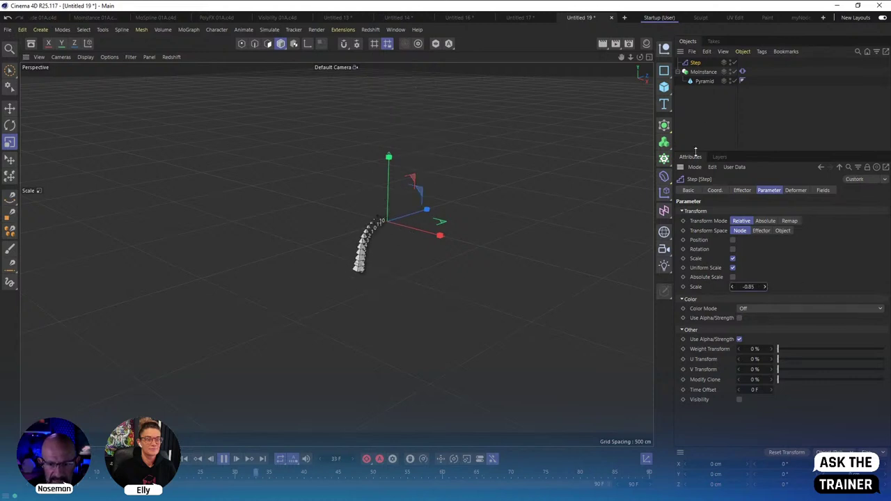
click(611, 154)
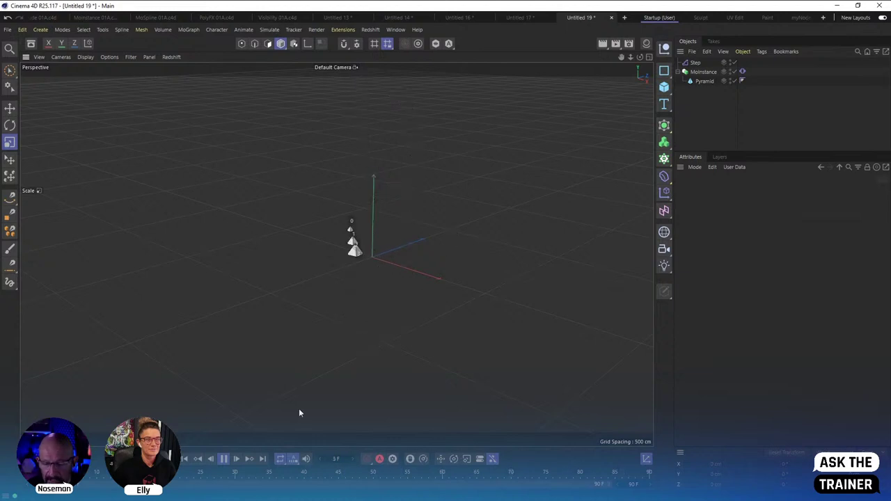
click(224, 459)
click(185, 460)
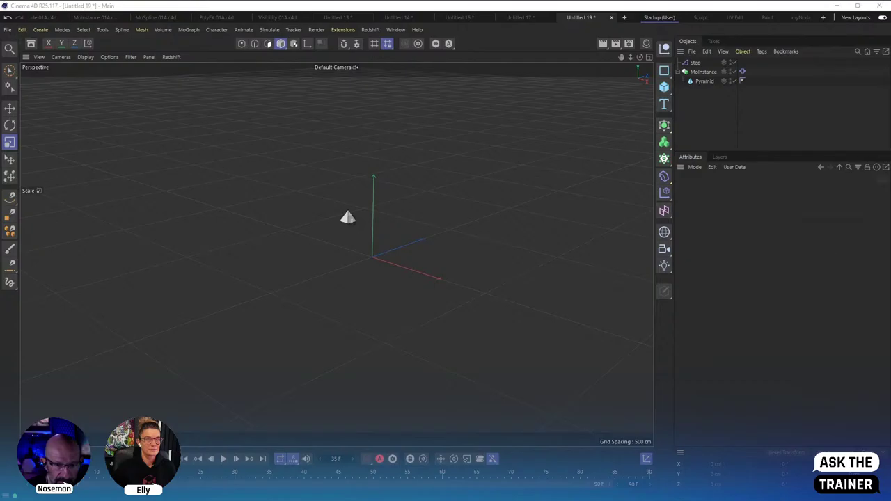
key(alt+Tab)
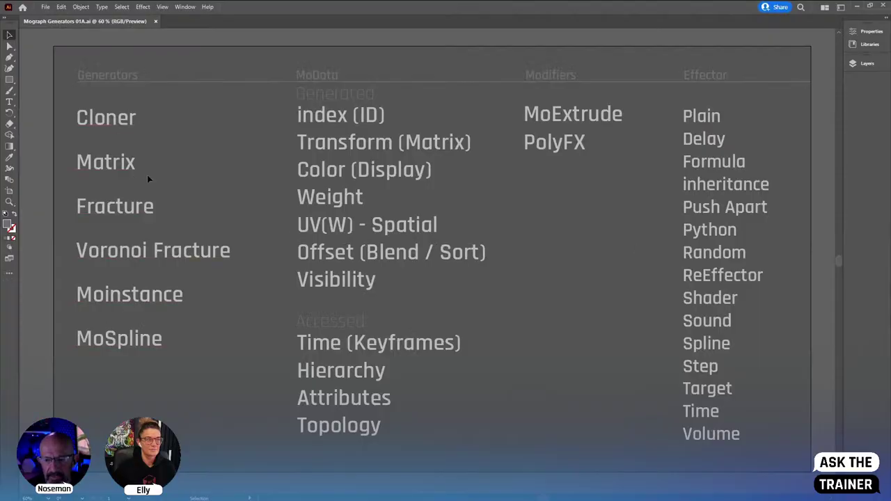
Return from the Illustrator MoGraph overview chart to the Cinema 4D pyramid scene.
key(alt+Tab)
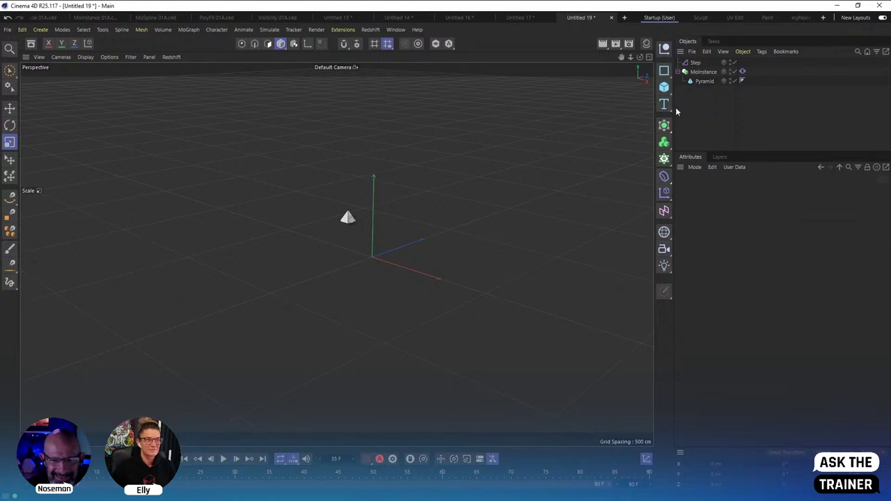
Look over the MoGraph menu, then create the new empty document Untitled 20.
click(189, 30)
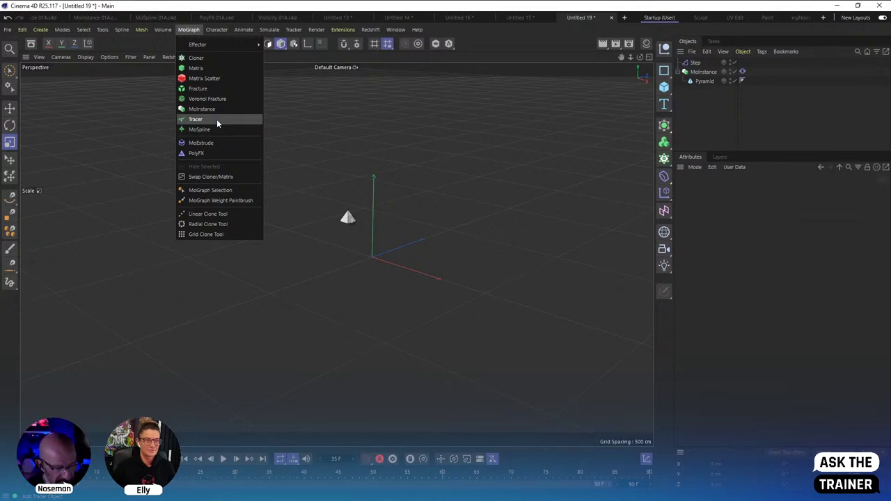
click(712, 118)
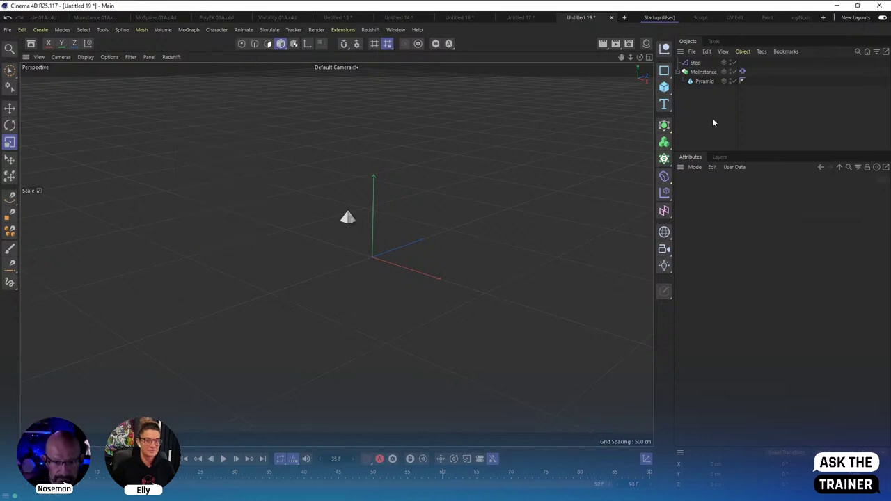
key(ctrl+n)
Add a MoSpline object from the MoGraph menu to the new scene.
click(188, 30)
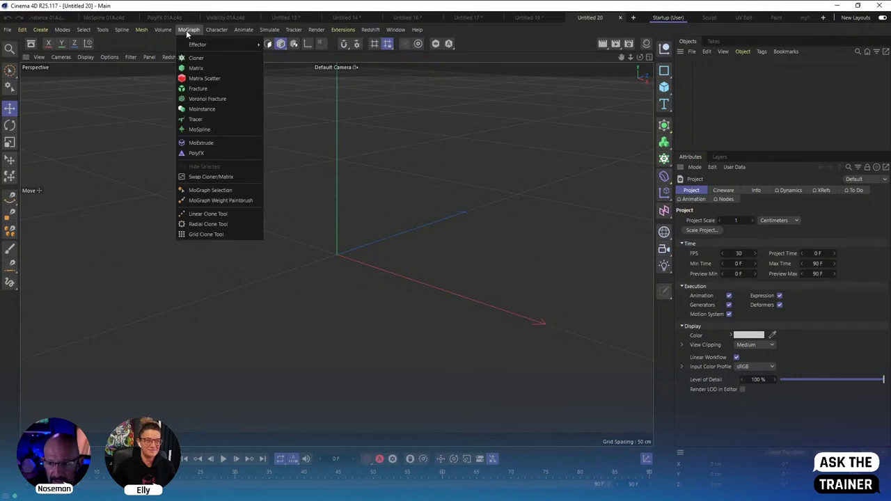
click(195, 130)
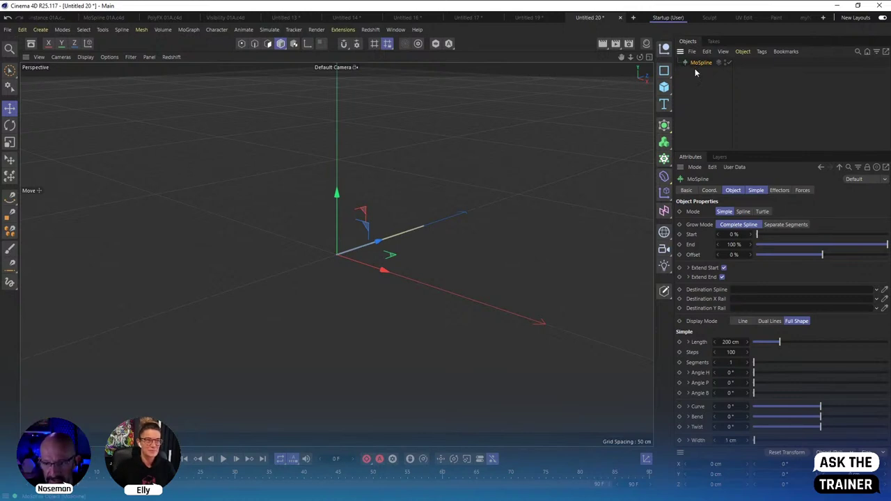
click(736, 191)
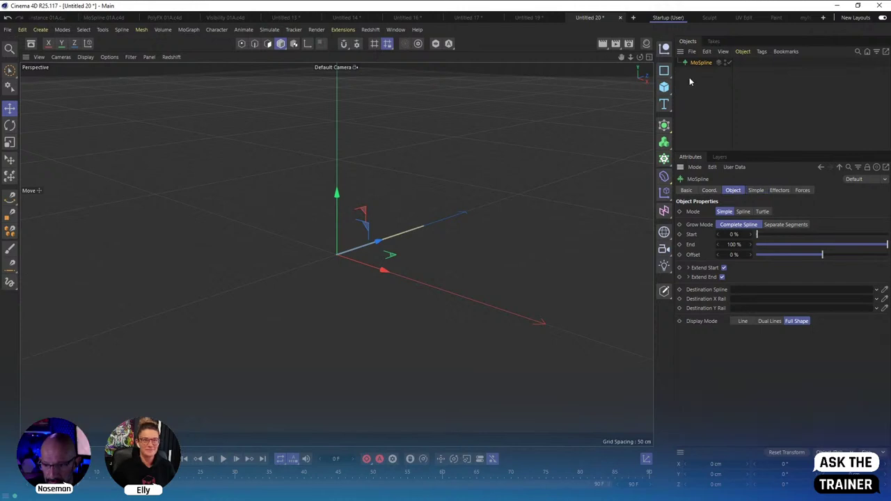
Add a Matrix in Object mode using the MoSpline as source, with Vertex distribution.
click(664, 158)
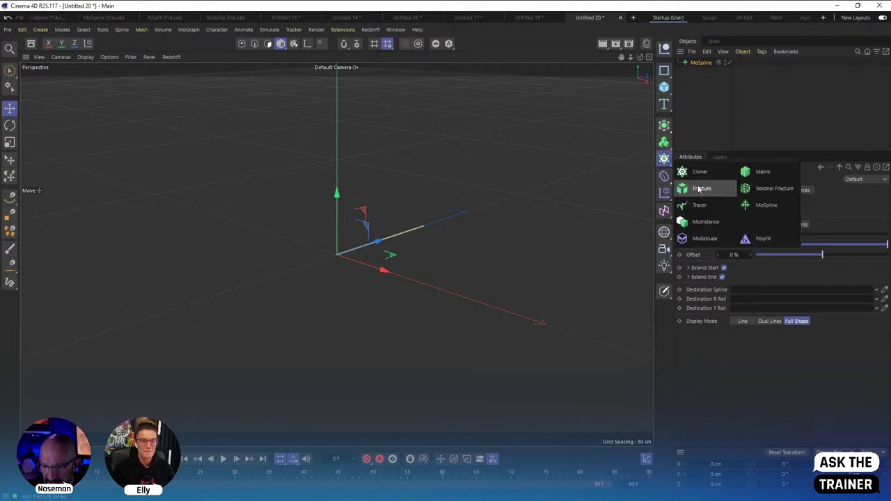
click(763, 172)
click(741, 213)
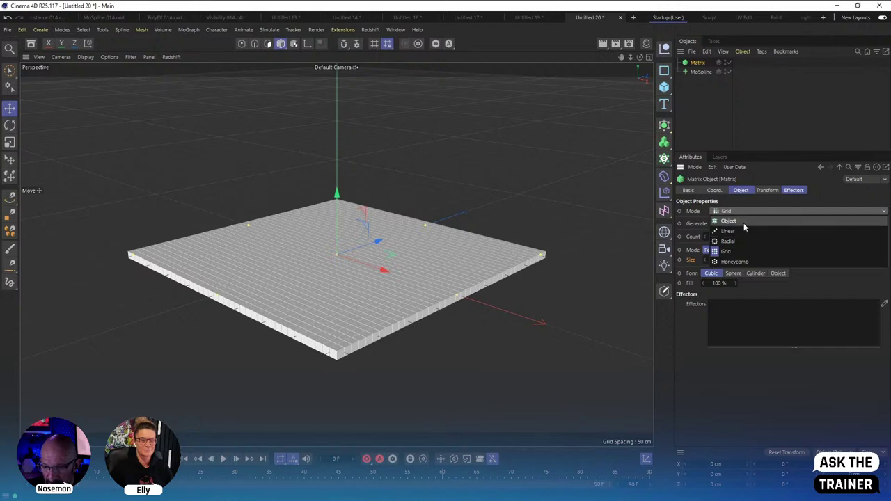
click(744, 223)
drag(702, 71, 740, 238)
click(731, 268)
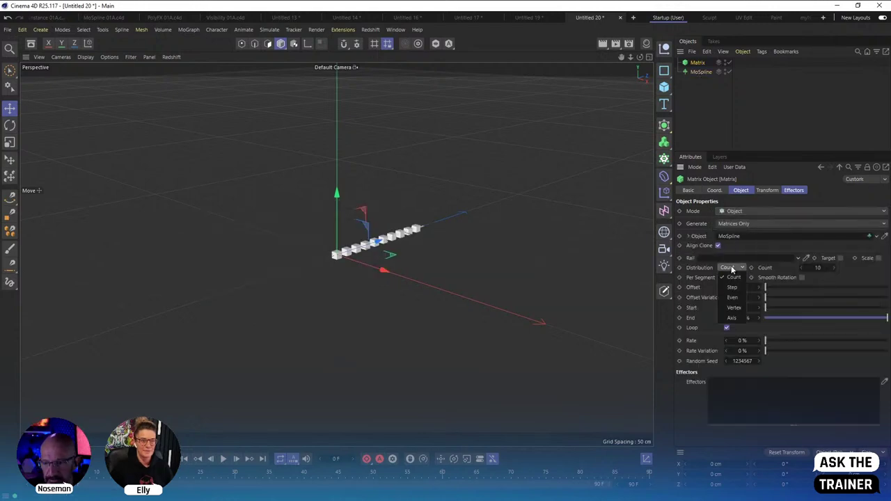
click(734, 307)
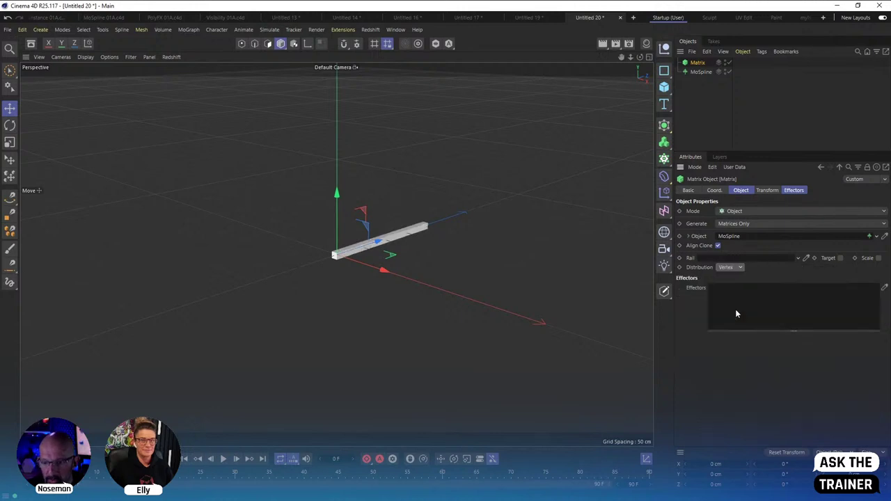
click(721, 115)
click(701, 72)
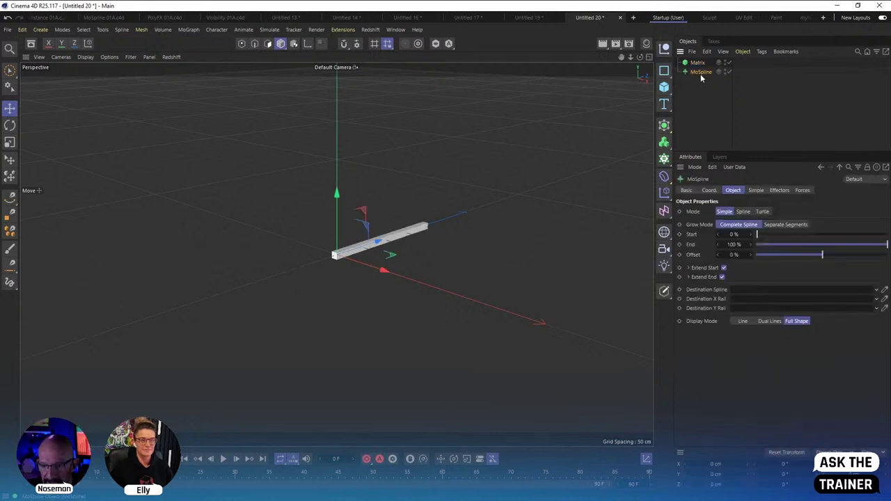
Set the MoSpline's Simple Length to 467 cm and its Steps to 10.
click(756, 191)
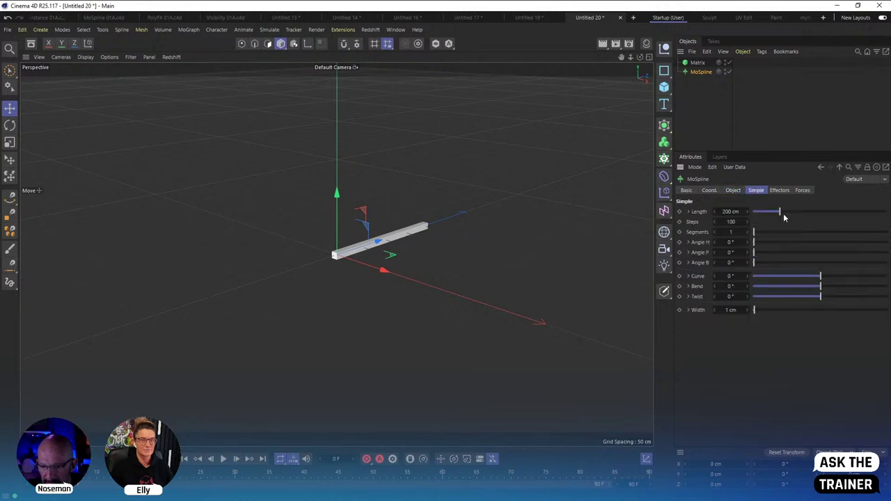
drag(783, 215, 817, 213)
drag(740, 223, 499, 203)
drag(387, 245, 735, 230)
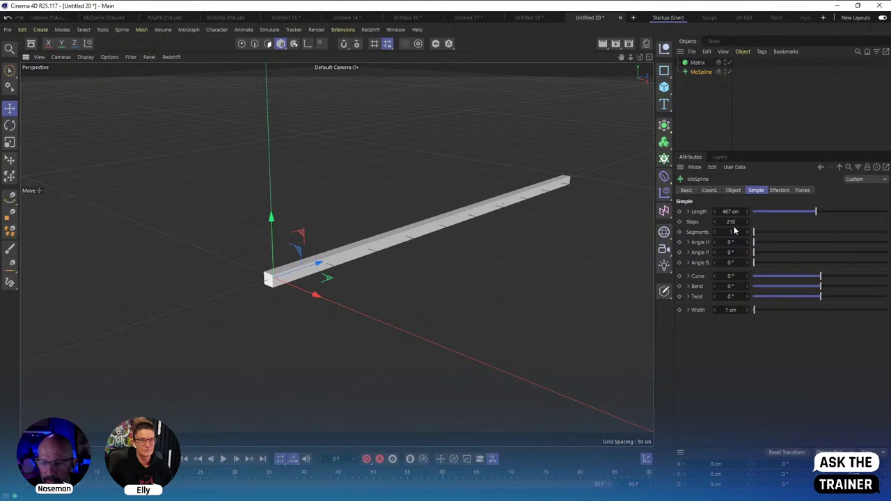
double_click(731, 222)
text(10)
key(Return)
click(705, 89)
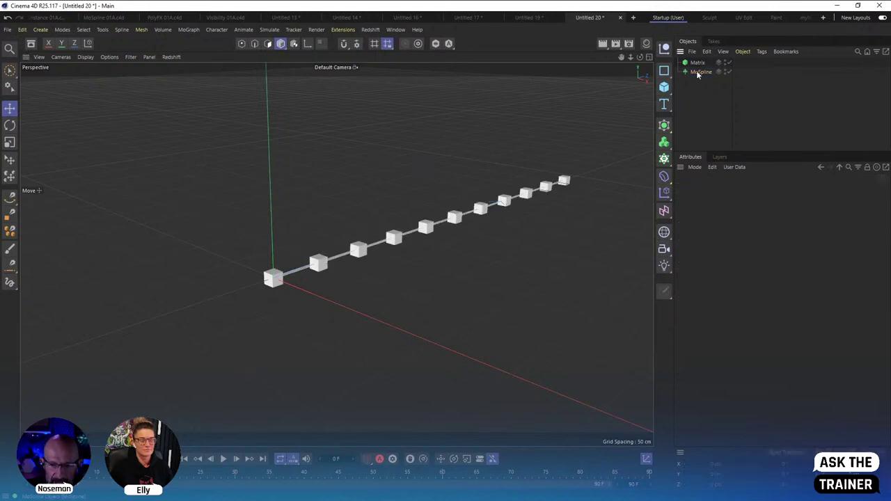
click(698, 73)
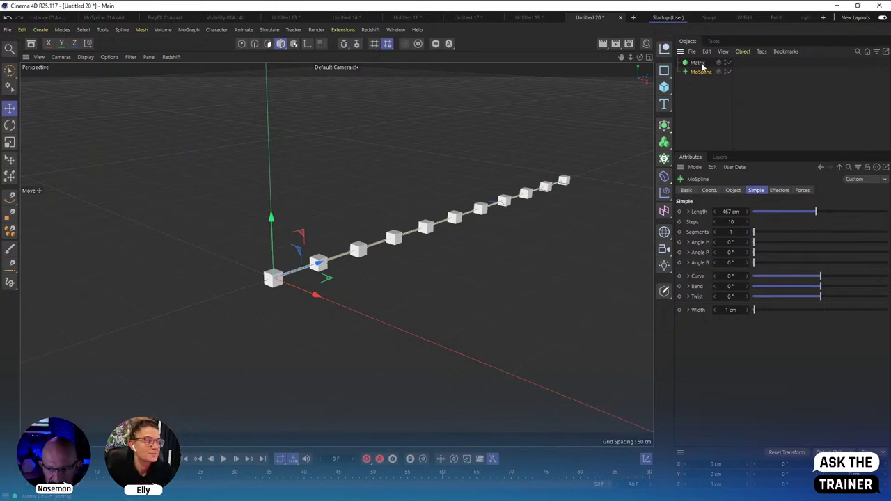
click(785, 192)
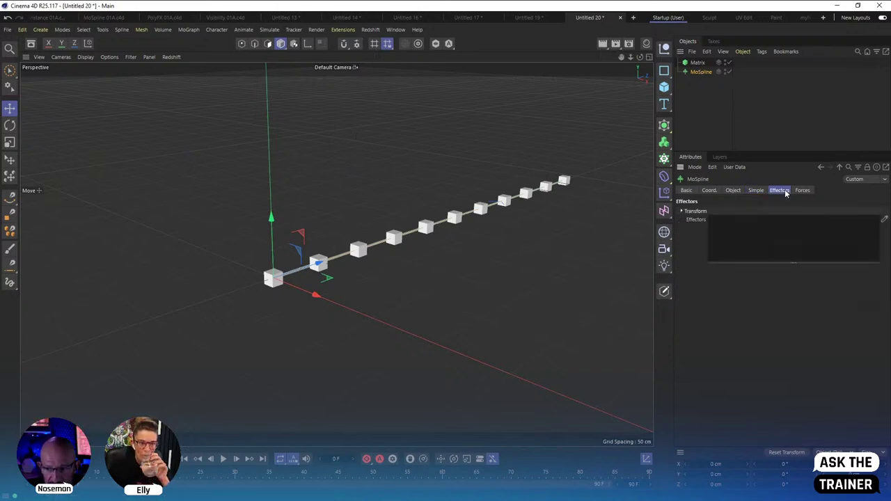
click(803, 191)
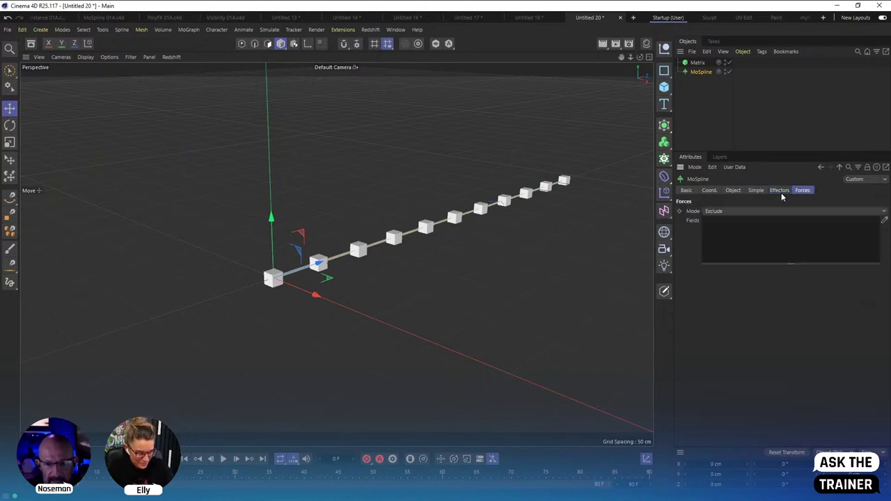
click(780, 193)
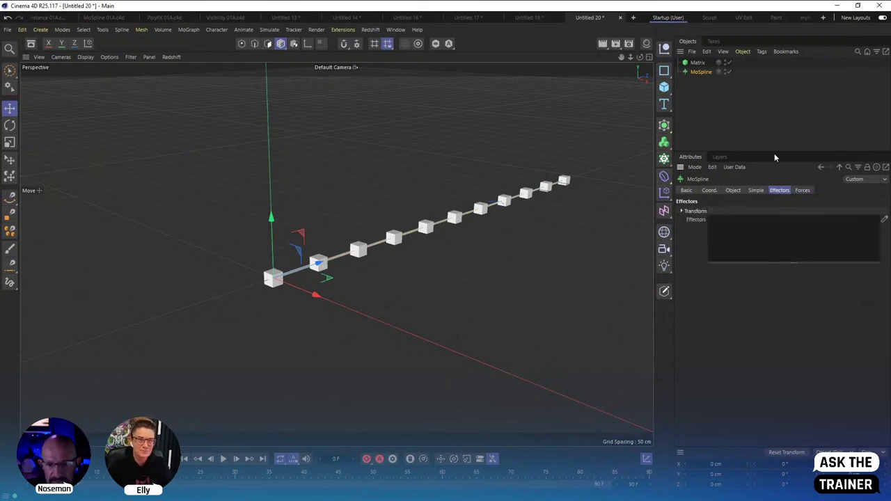
click(189, 29)
mouse_move(209, 46)
click(279, 47)
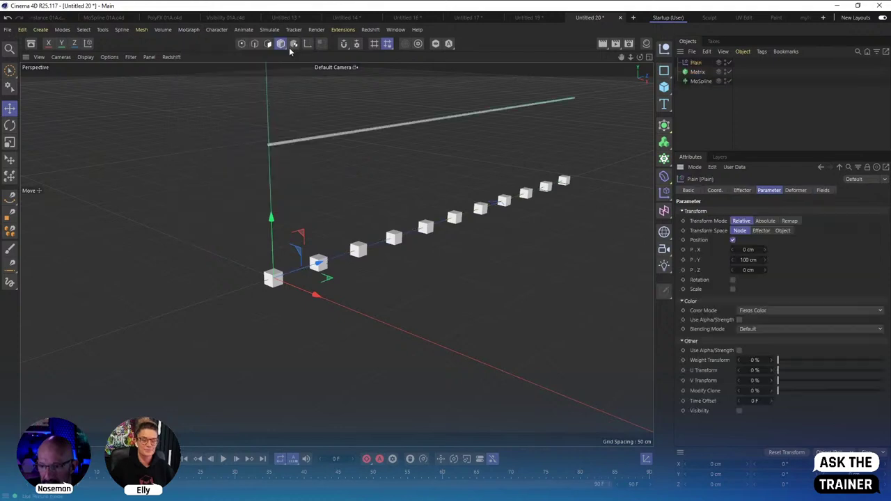
click(826, 190)
click(698, 281)
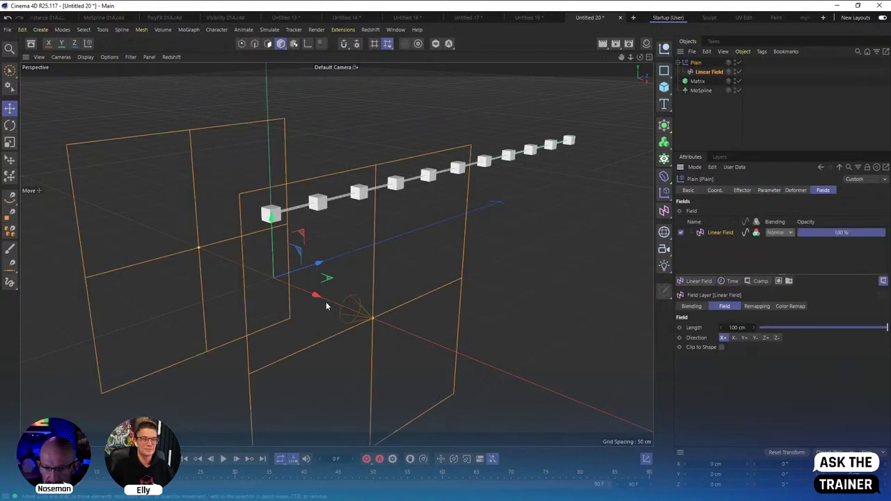
click(766, 337)
drag(306, 275, 501, 230)
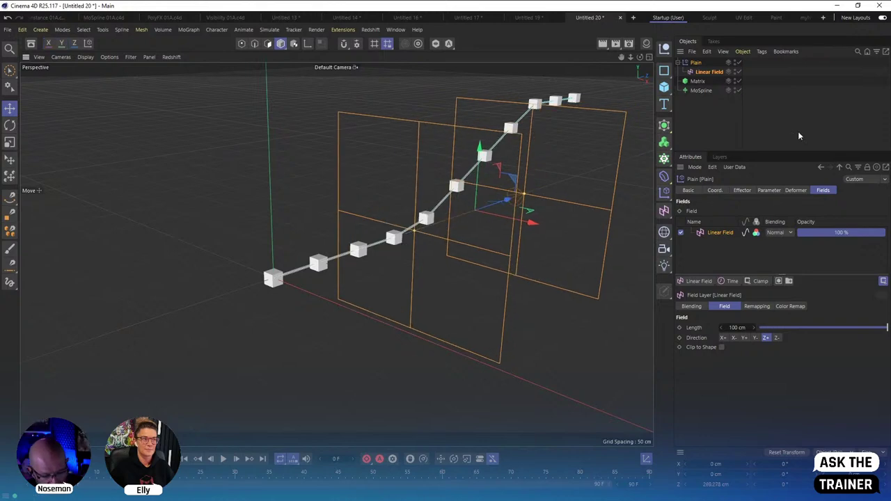
click(729, 130)
click(696, 63)
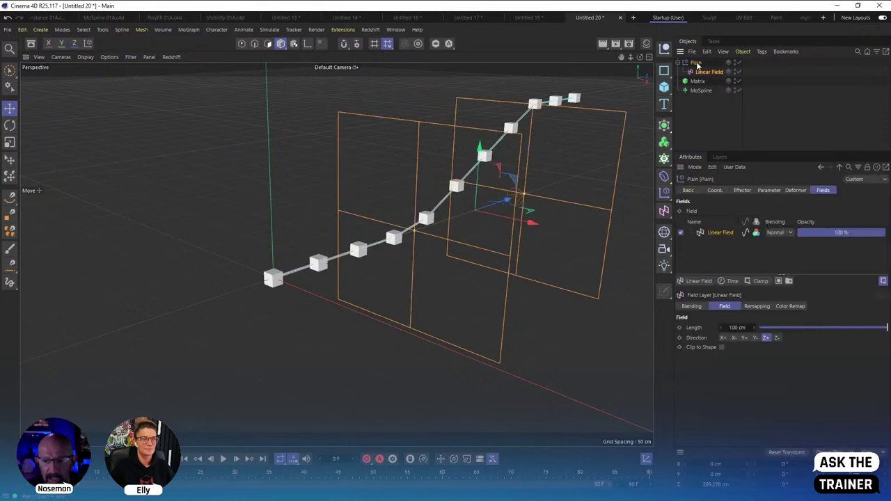
key(Delete)
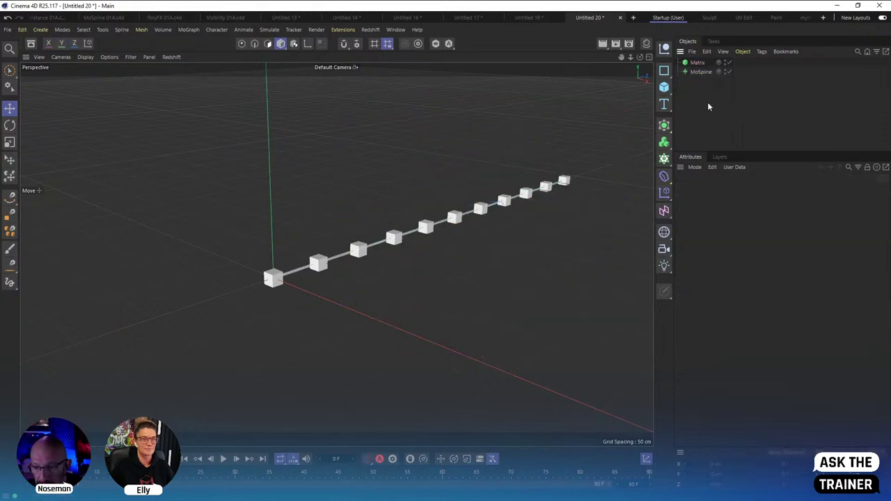
Delete the old Matrix and leave the MoSpline in Simple mode after trying Spline mode.
click(698, 62)
key(Delete)
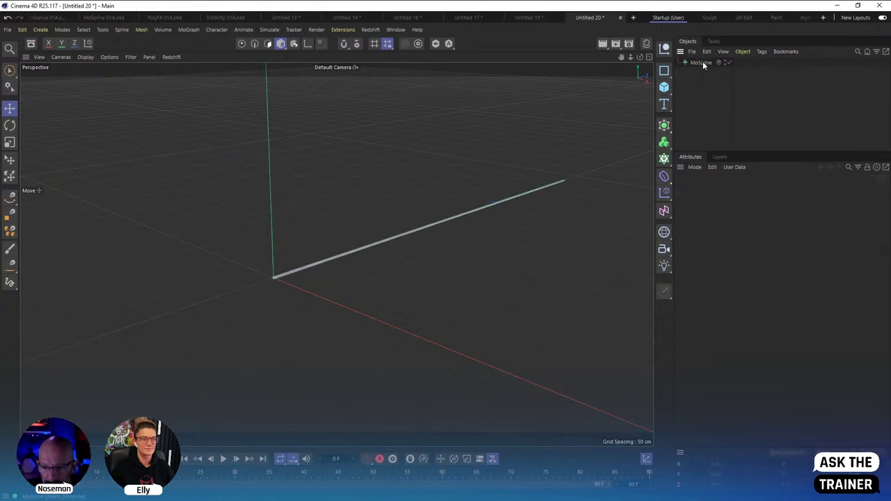
click(701, 63)
click(755, 193)
click(733, 191)
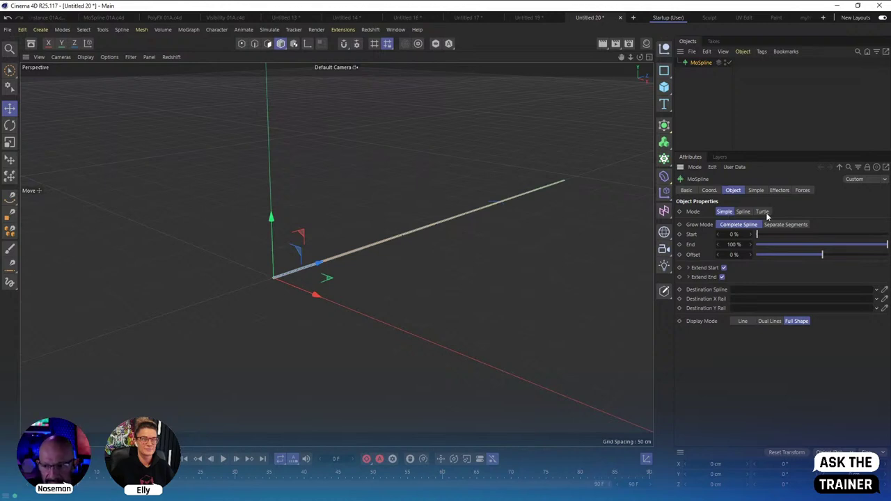
click(744, 212)
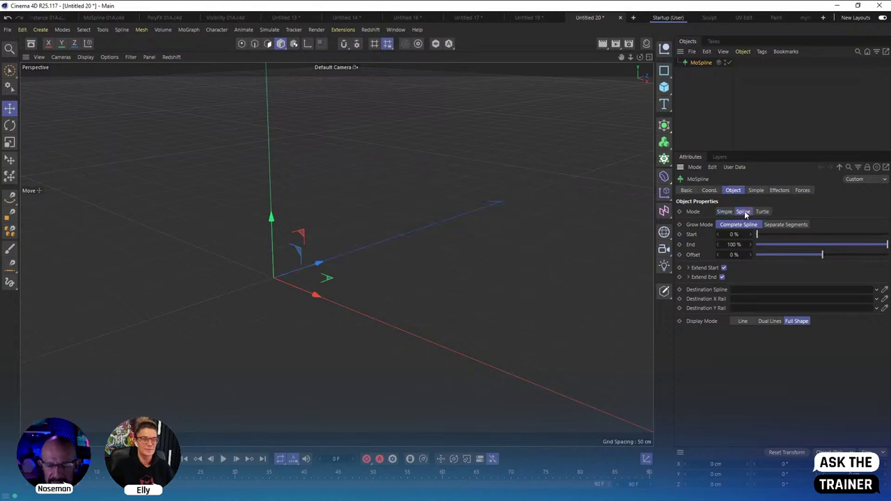
click(725, 212)
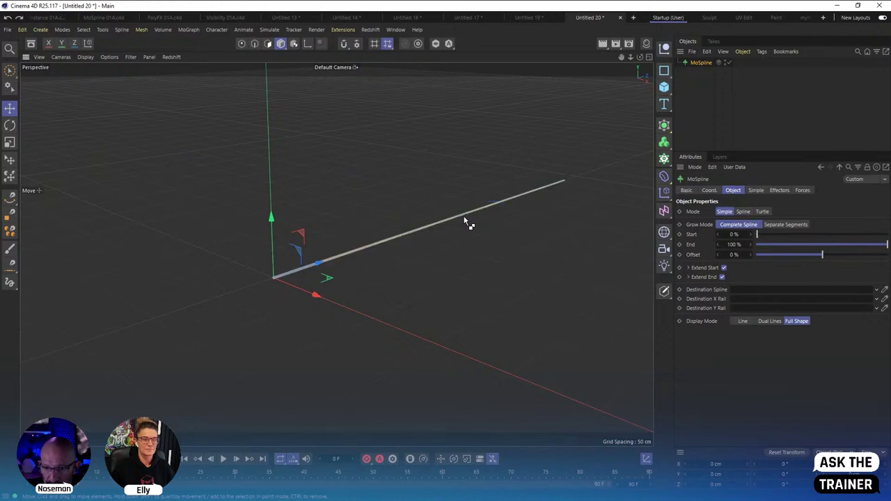
Add a new Matrix with the M shortcut and scrub the MoSpline's End to preview.
key(m)
click(701, 71)
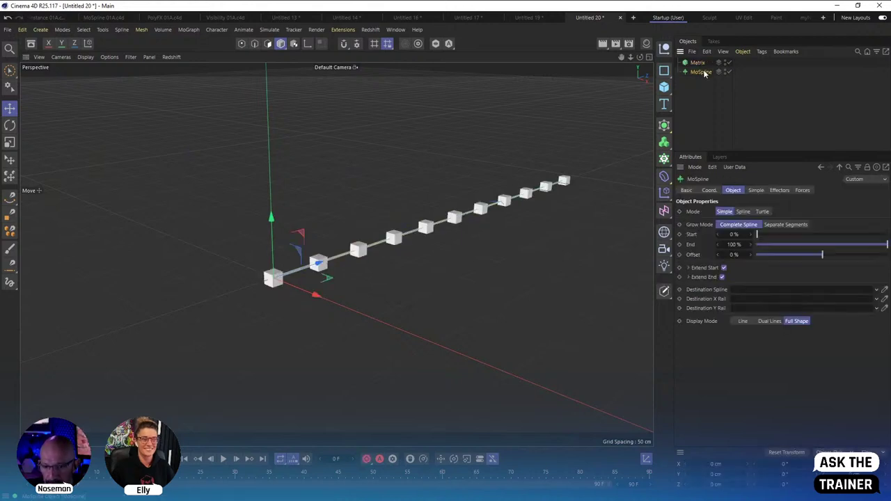
mouse_move(742, 241)
mouse_down()
mouse_move(700, 242)
mouse_move(756, 242)
mouse_up()
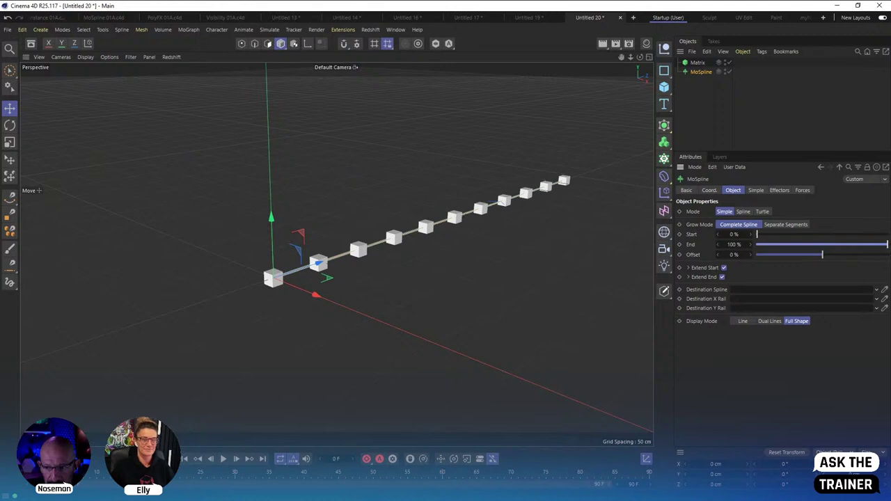
Set the MoSpline's Angle H to 45°, Curve to 483° and Bend to 157°.
click(759, 191)
mouse_move(766, 244)
mouse_down()
mouse_move(788, 243)
mouse_move(762, 243)
mouse_move(769, 243)
mouse_up()
drag(815, 276, 876, 277)
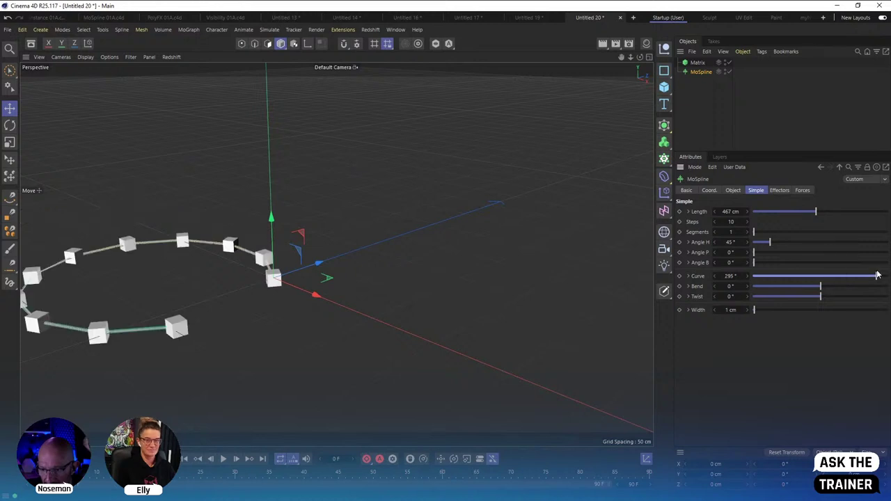
drag(821, 286, 850, 287)
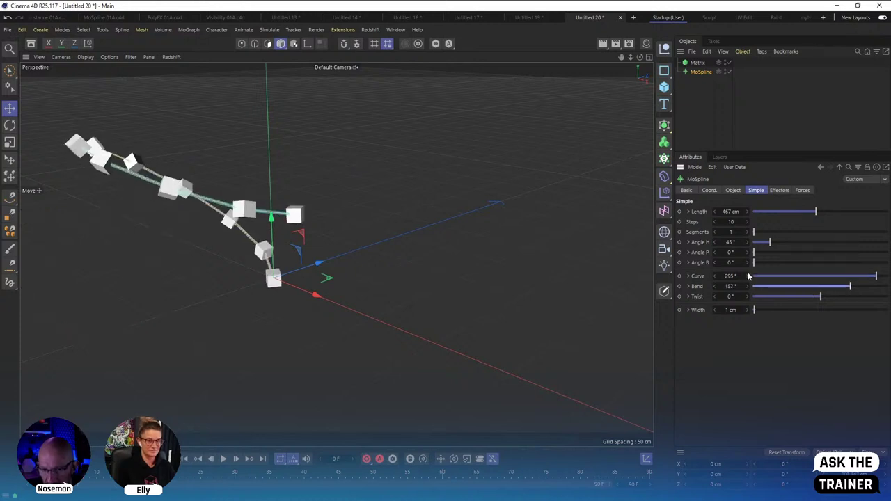
drag(748, 277, 766, 276)
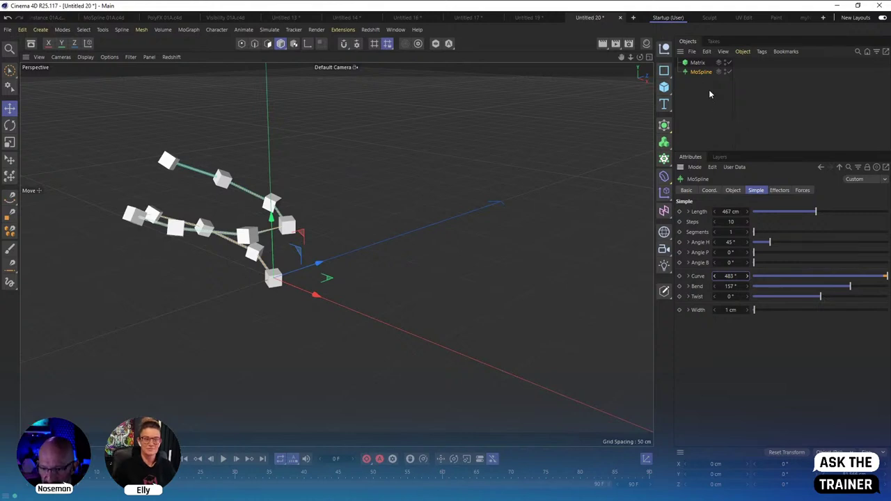
click(740, 192)
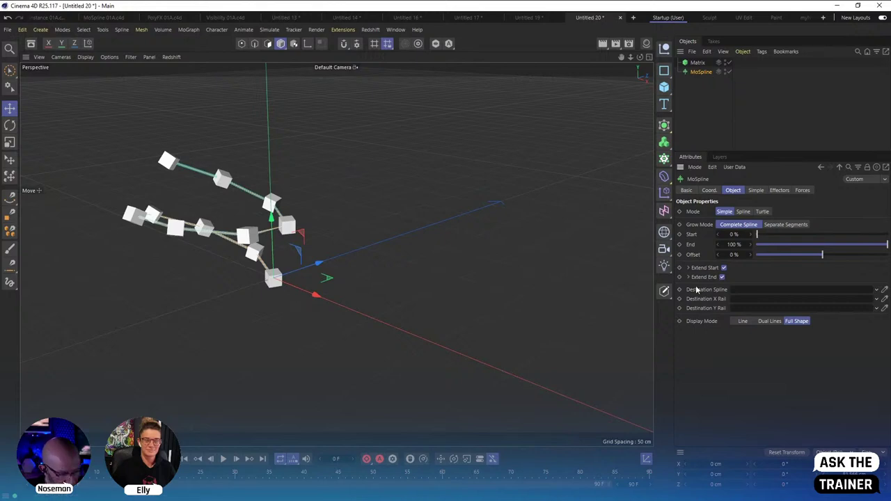
Create an editable Rectangle spline and assign it as the MoSpline's Destination Spline.
click(664, 70)
key(c)
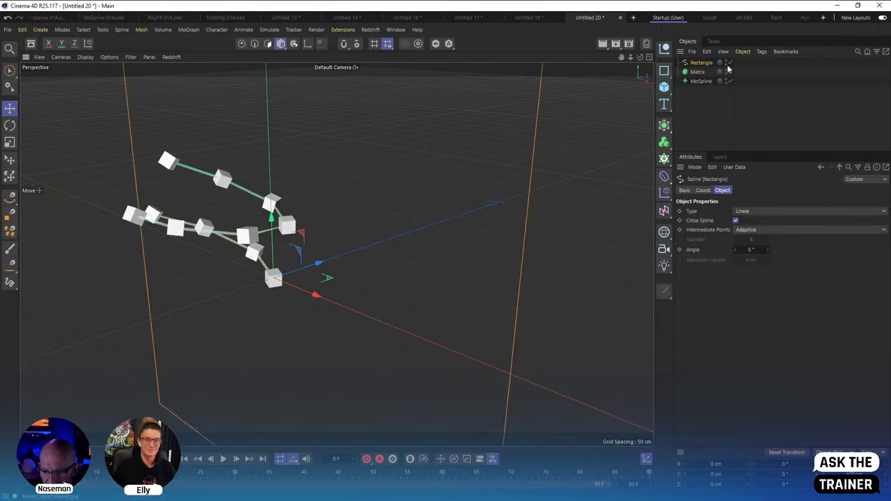
drag(702, 63, 744, 295)
click(701, 72)
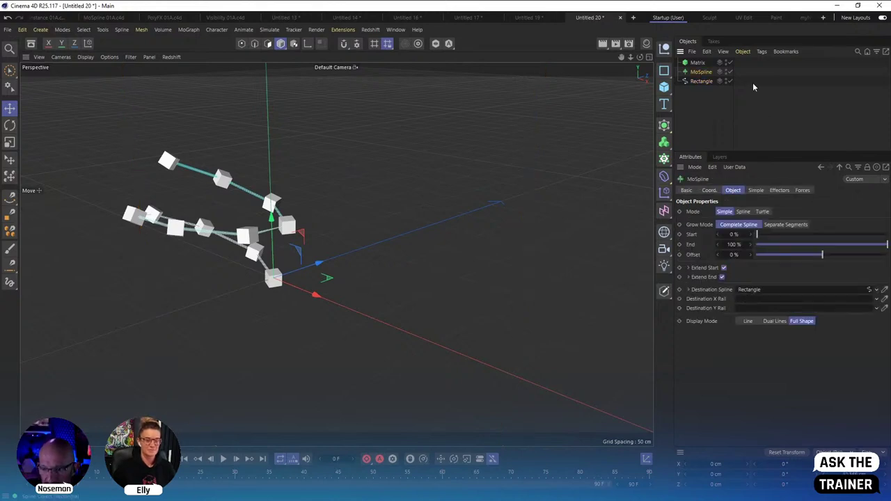
Hide the Matrix cubes and scrub the MoSpline to preview the new angular path.
click(721, 61)
click(721, 71)
click(705, 91)
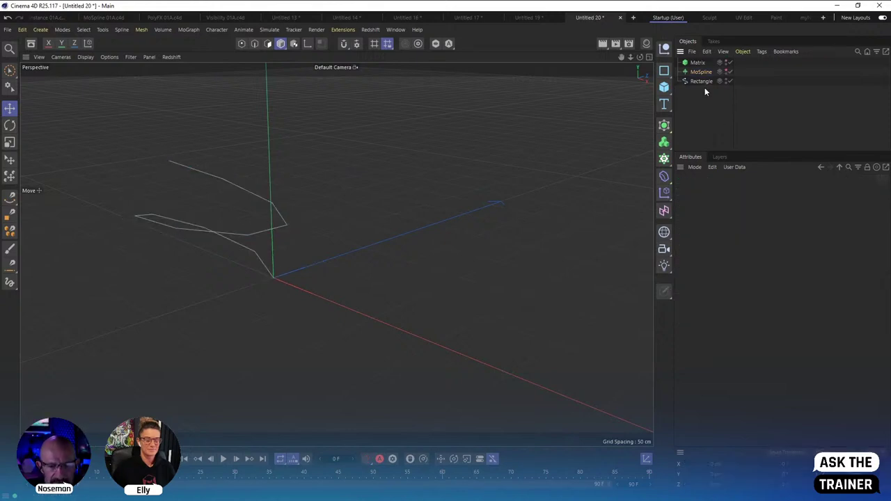
click(701, 82)
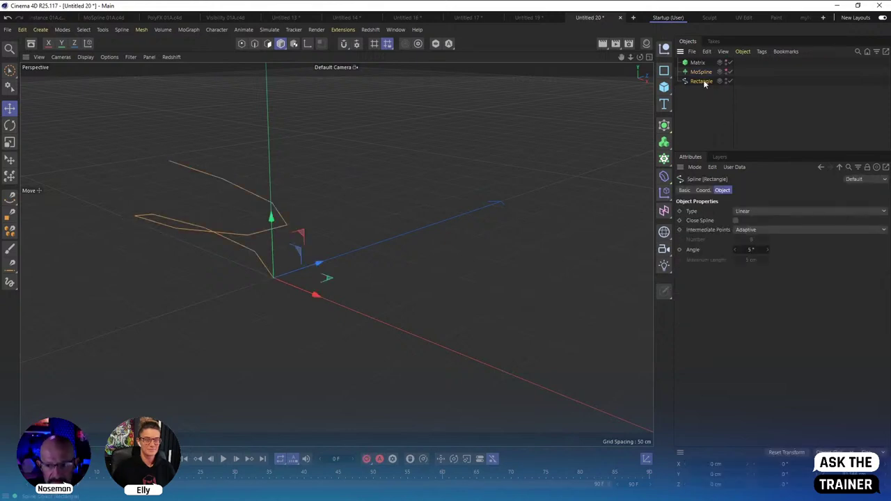
click(701, 72)
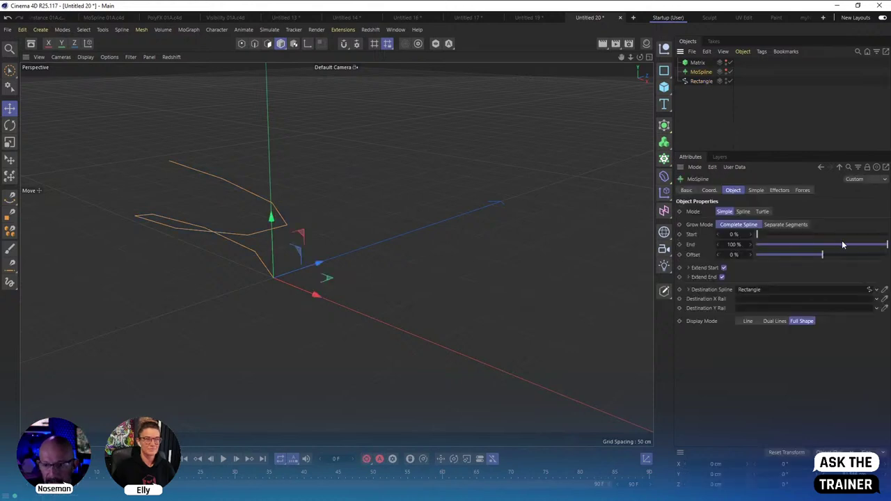
drag(842, 245, 889, 244)
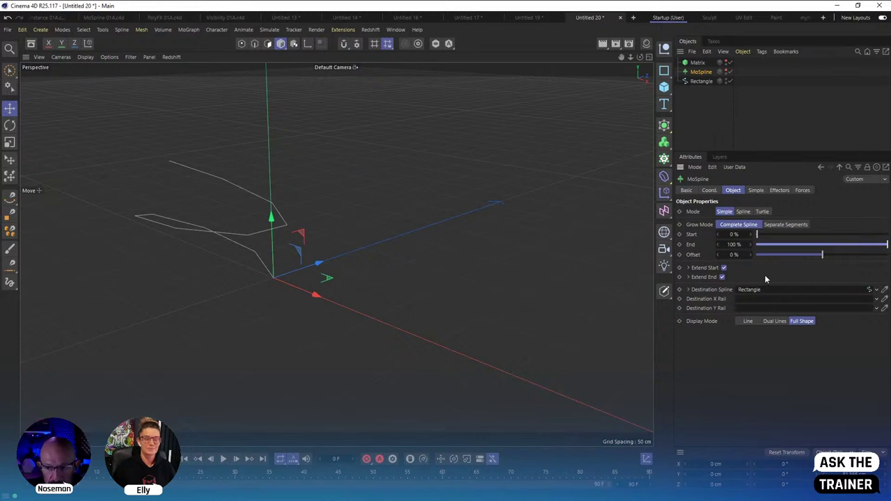
Set the Rectangle spline to Akima type with Uniform intermediate points.
click(700, 81)
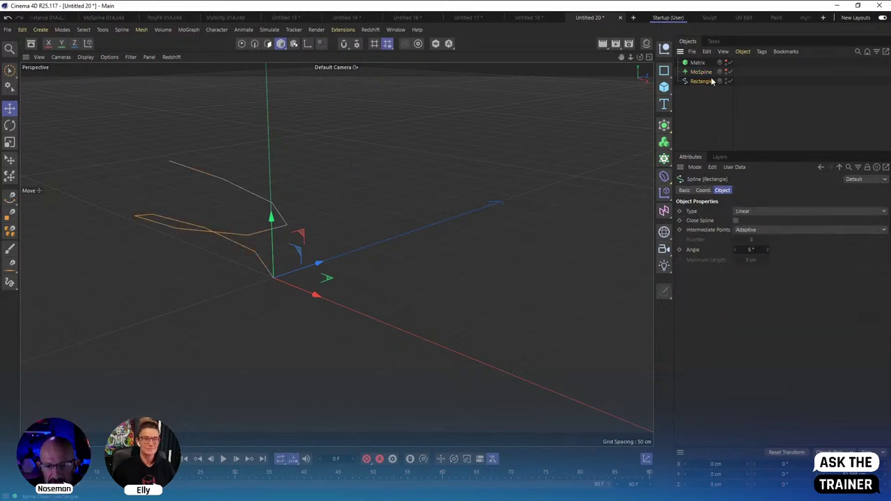
click(755, 213)
click(764, 241)
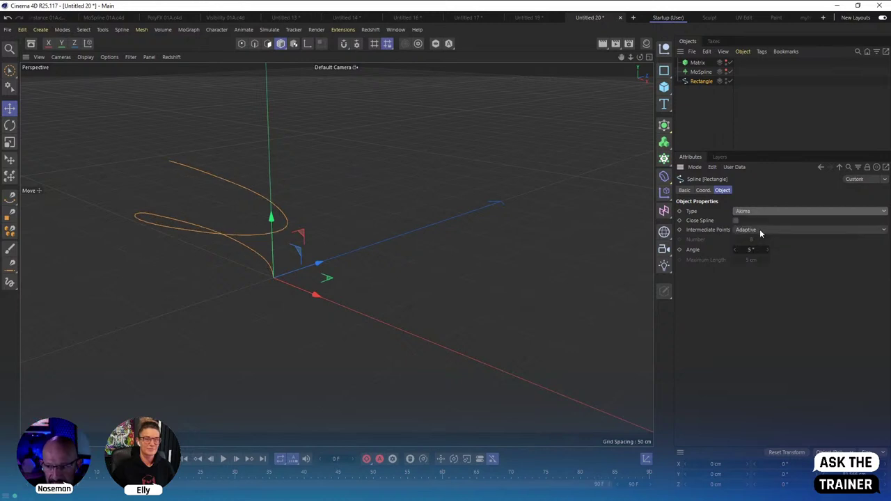
click(745, 229)
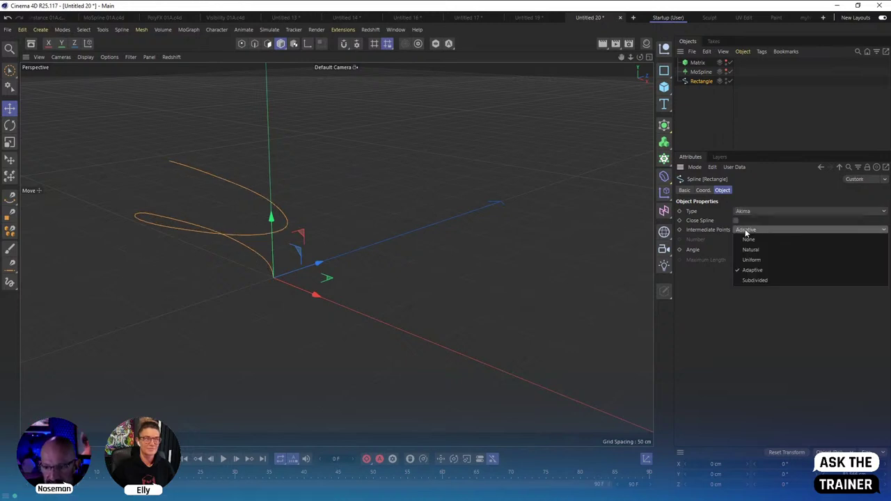
click(752, 260)
Switch the Rectangle's type via Bezier to B-Spline, then reselect the MoSpline.
click(754, 212)
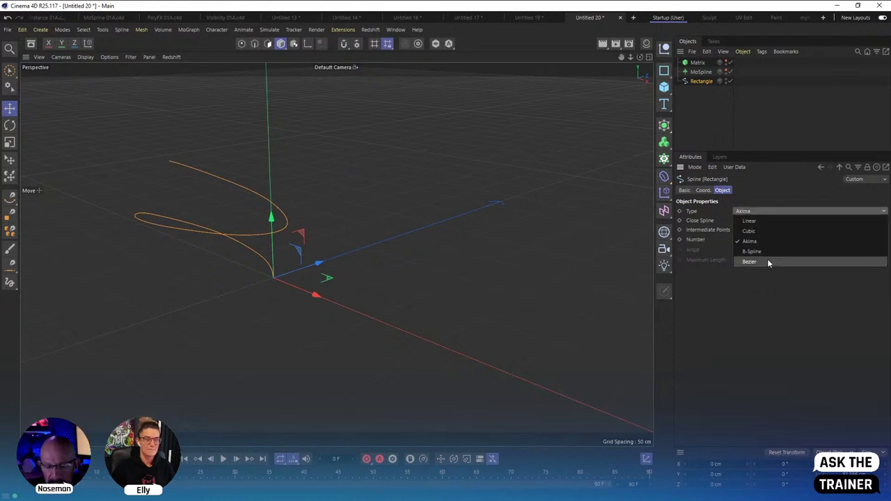
click(767, 259)
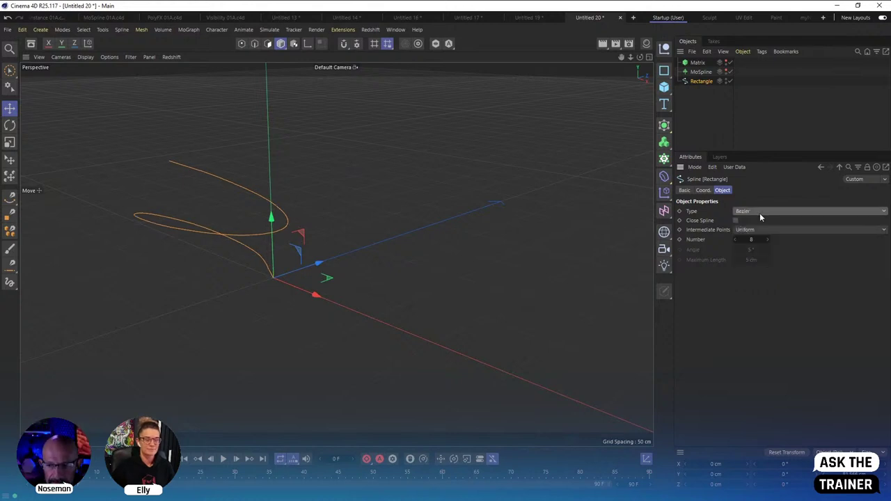
click(760, 213)
click(746, 256)
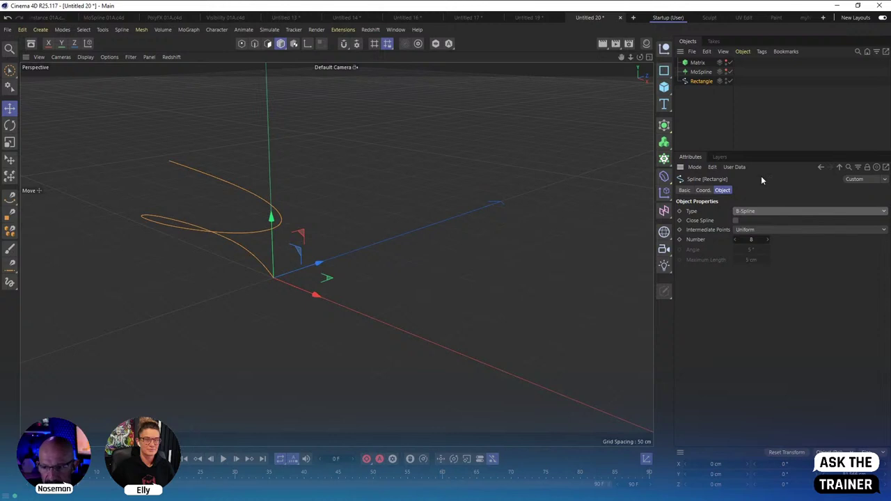
click(700, 72)
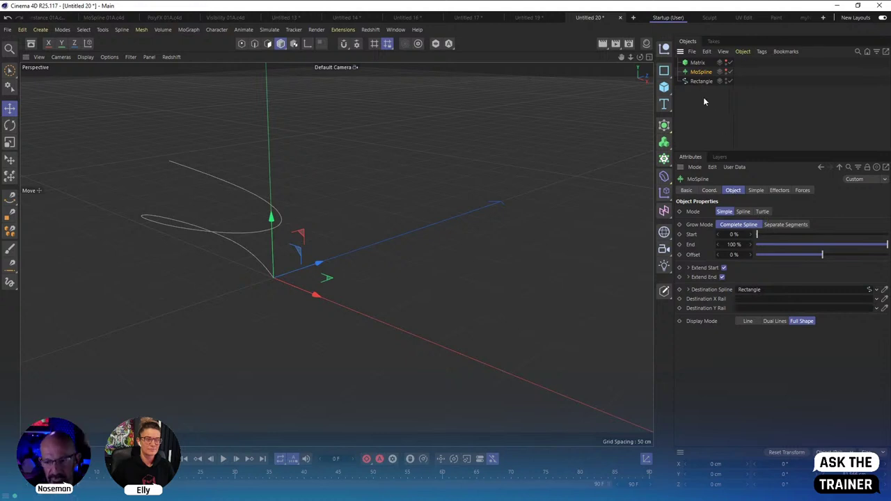
Browse the Simulate Forces menu, then close Untitled 20 without saving.
click(269, 30)
mouse_move(278, 92)
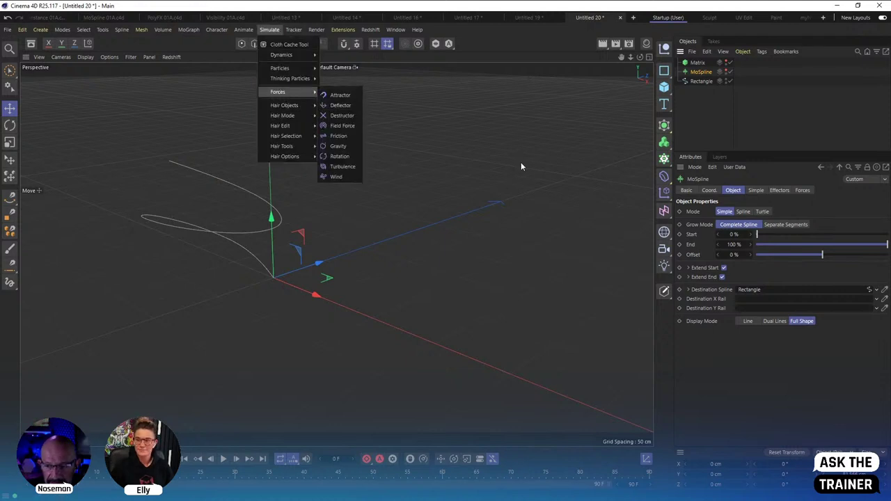
click(697, 75)
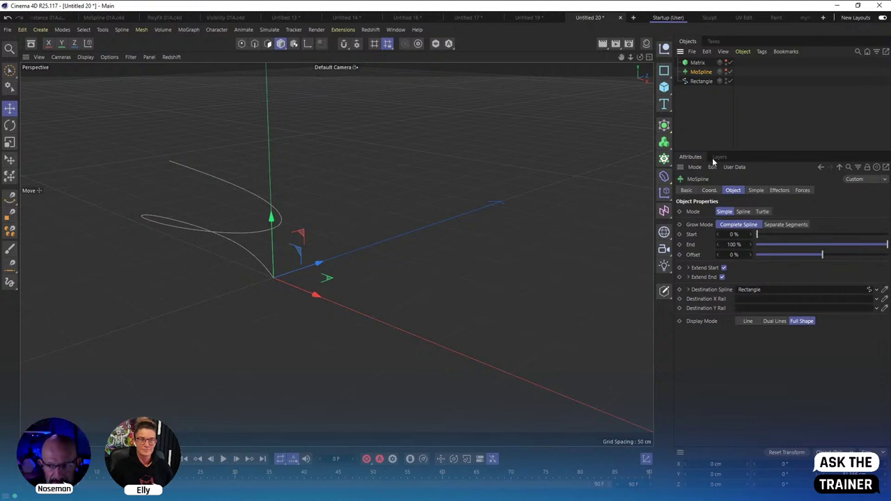
click(696, 97)
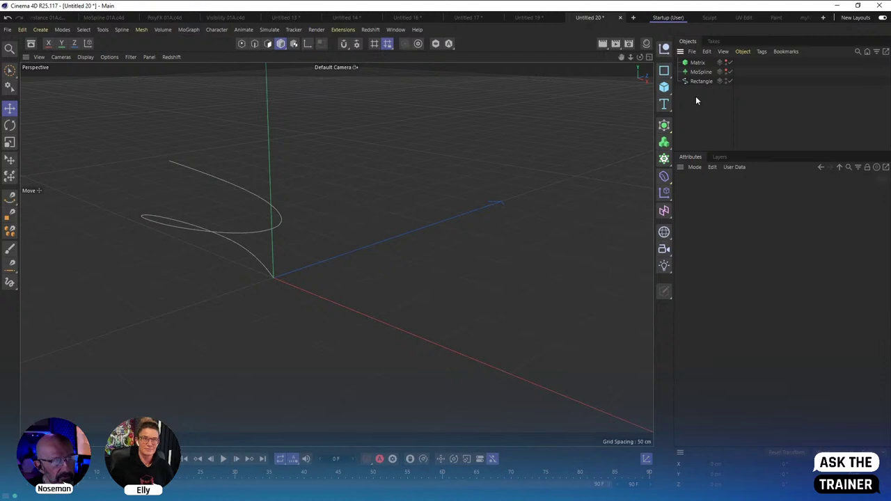
key(ctrl+F4)
click(460, 291)
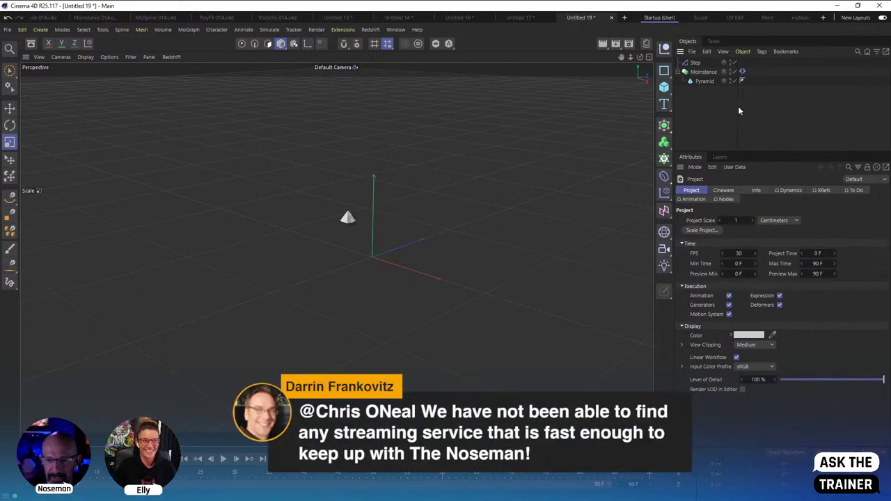
Widen the Object Manager's name column and switch to the Illustrator MoGraph overview chart.
drag(738, 107, 760, 107)
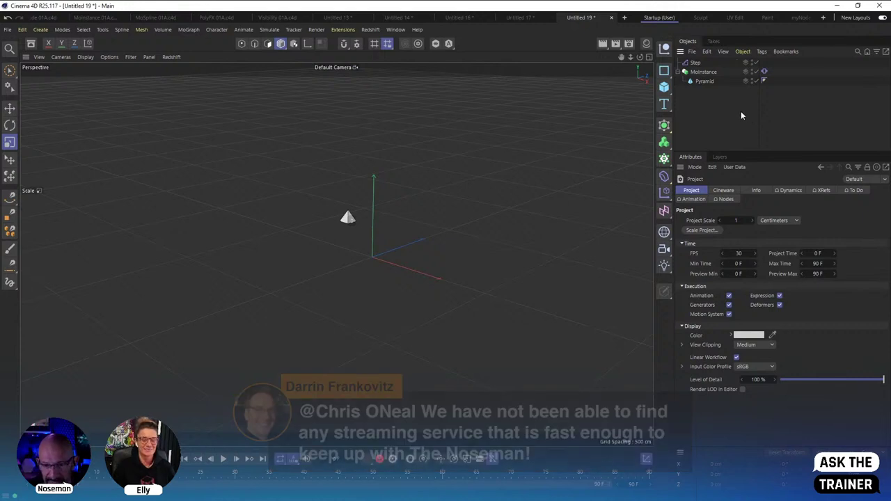
key(alt+Tab)
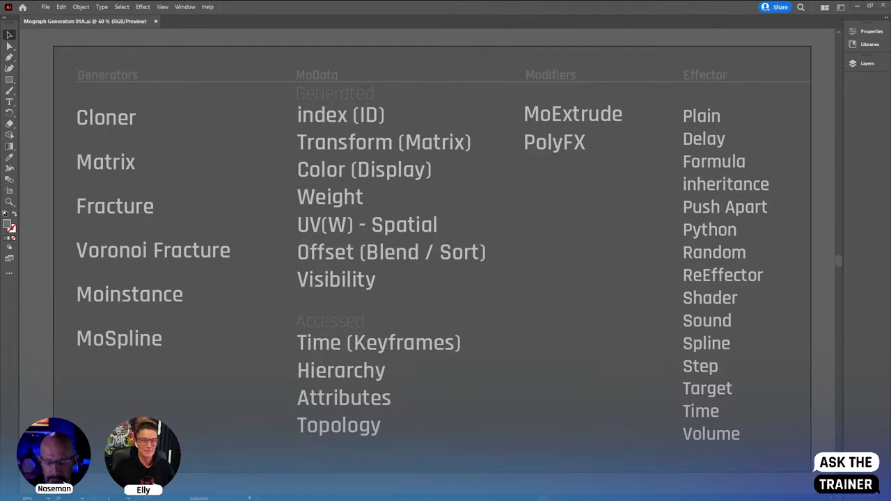
Return from Illustrator to the Cinema 4D Untitled 19 scene with the pyramid.
key(alt+Tab)
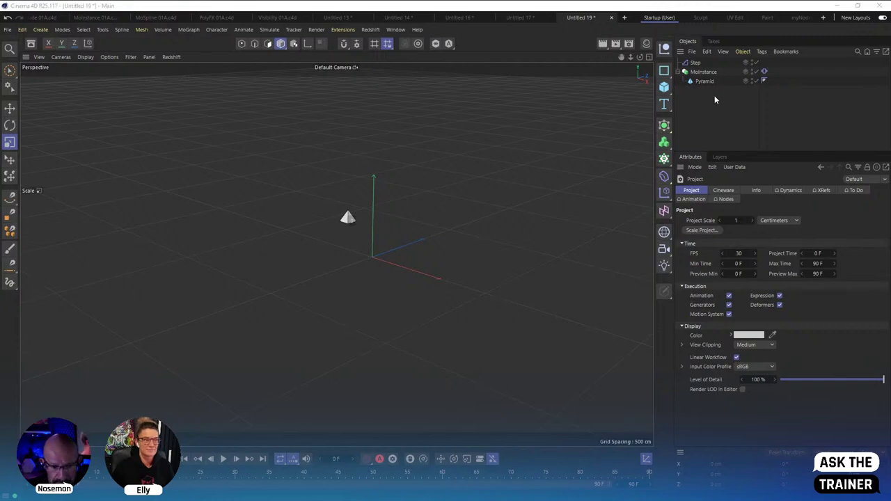
Play through the PolyFX 01A example scene, then start a new empty project, Untitled 21.
key(alt+Tab)
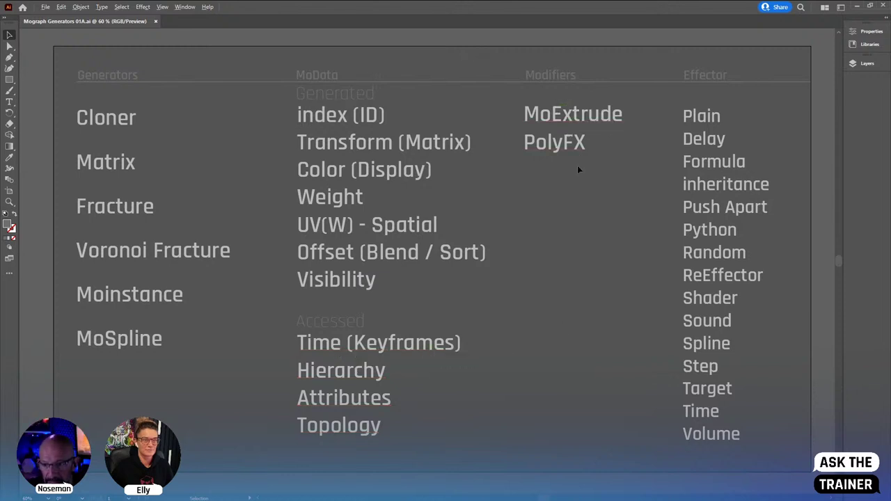
key(alt+Tab)
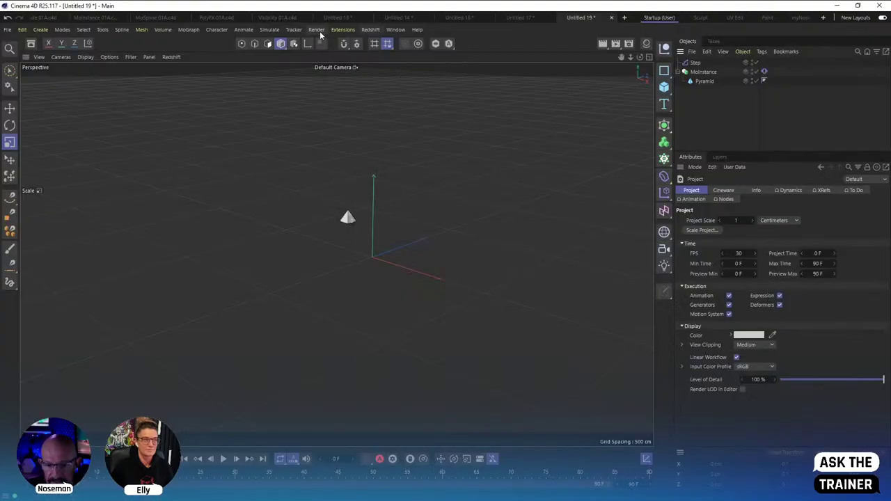
click(208, 21)
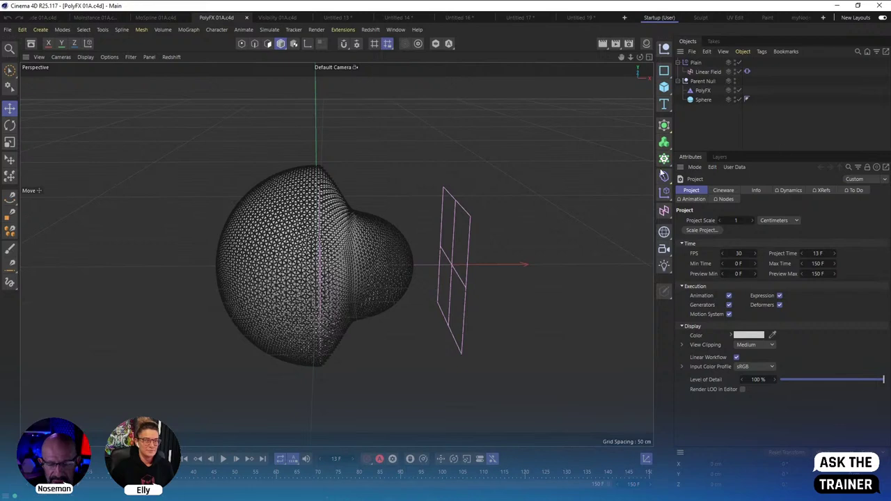
click(224, 459)
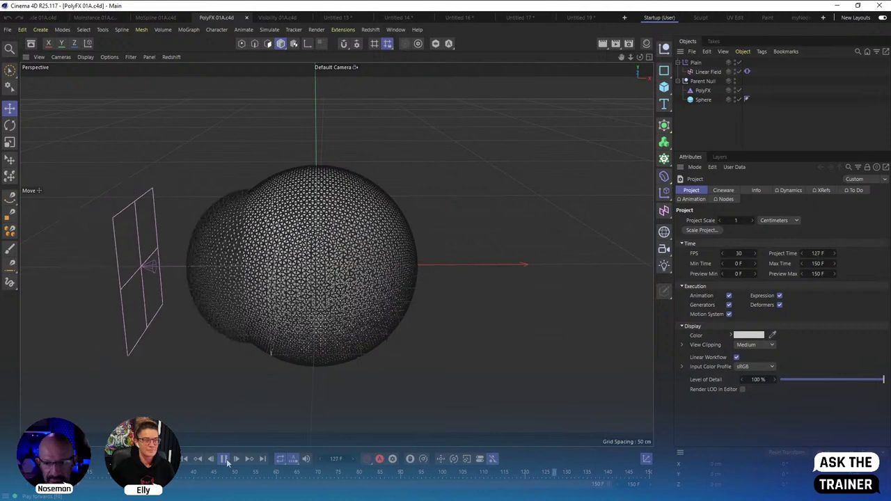
click(224, 459)
key(ctrl+n)
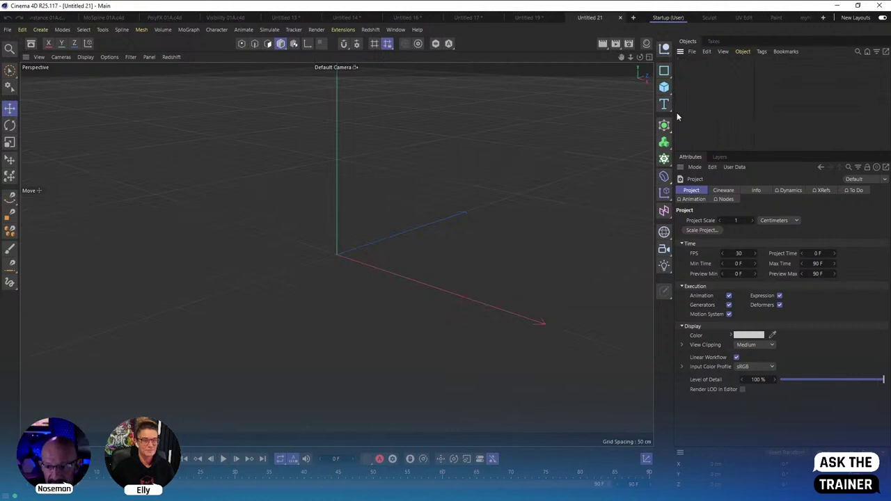
Add a Sphere primitive and set its type to Icosahedron.
click(666, 90)
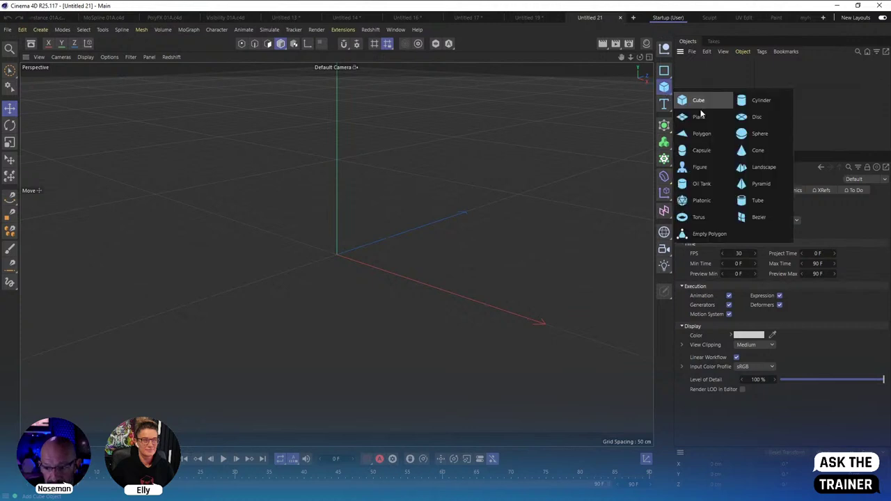
click(763, 137)
click(740, 233)
click(749, 281)
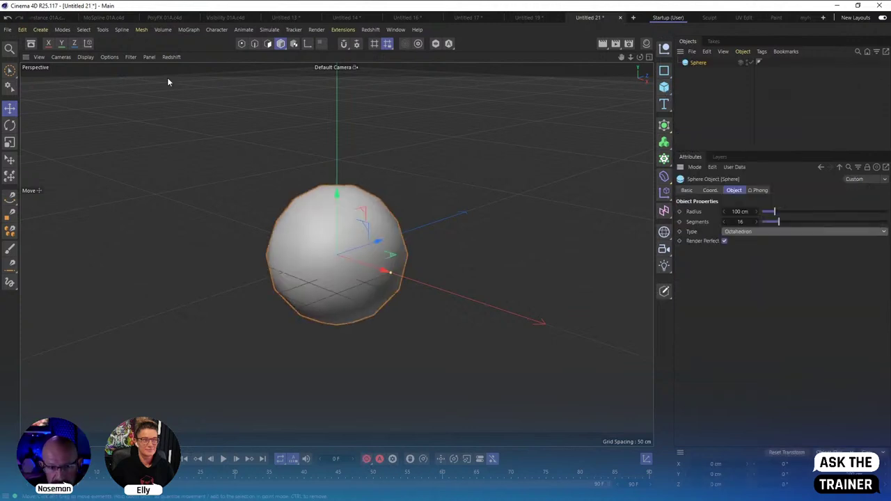
click(751, 234)
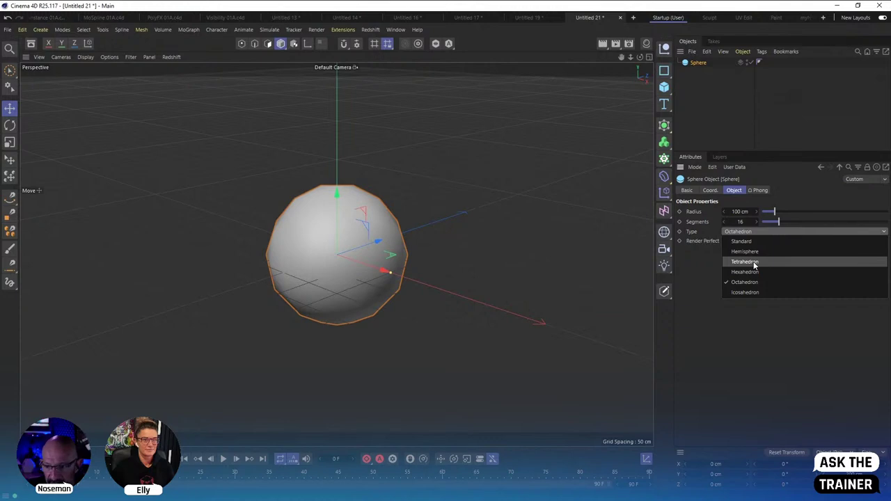
click(745, 292)
Turn on Gouraud Shading (Lines) and raise the sphere's segments from 16 to 64.
click(85, 56)
click(111, 82)
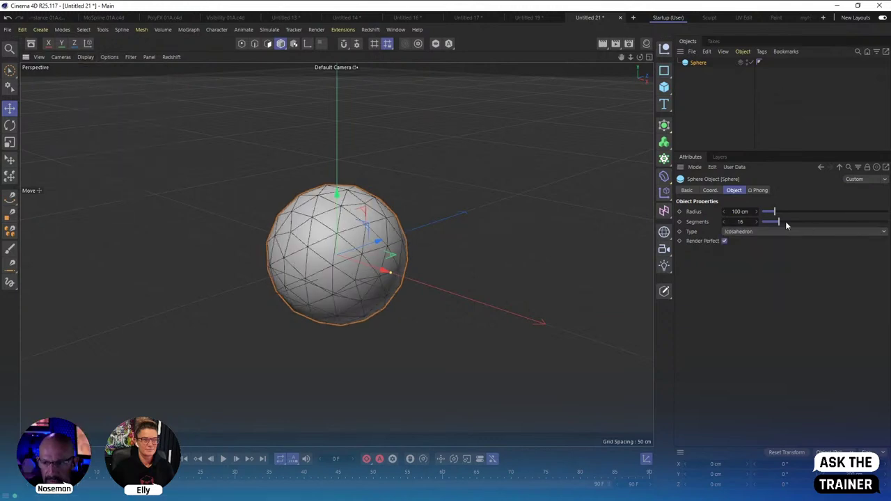
drag(786, 221, 842, 222)
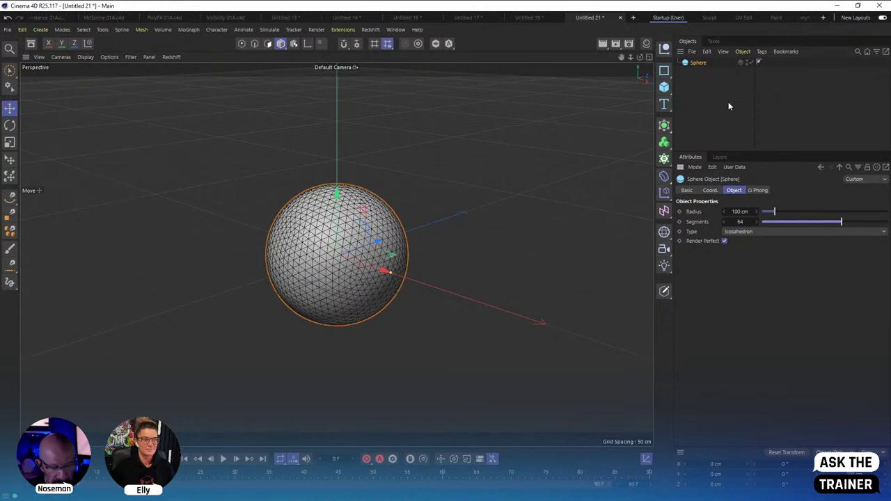
click(730, 106)
click(691, 62)
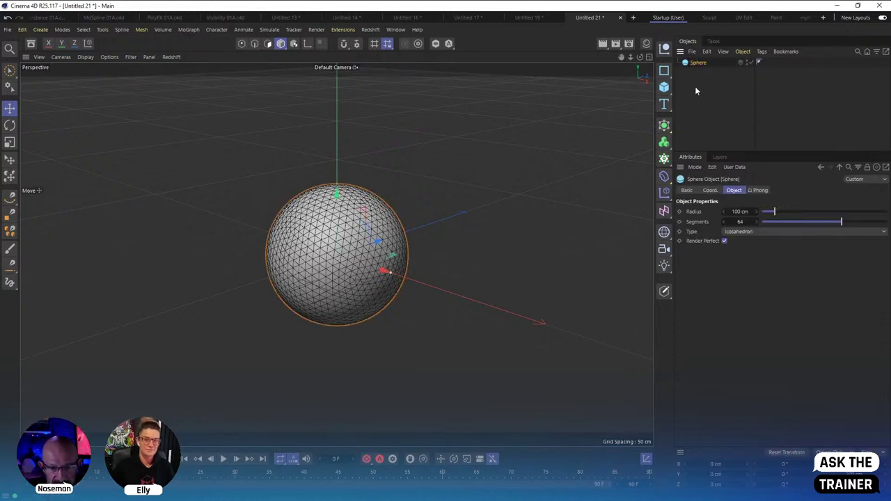
click(185, 30)
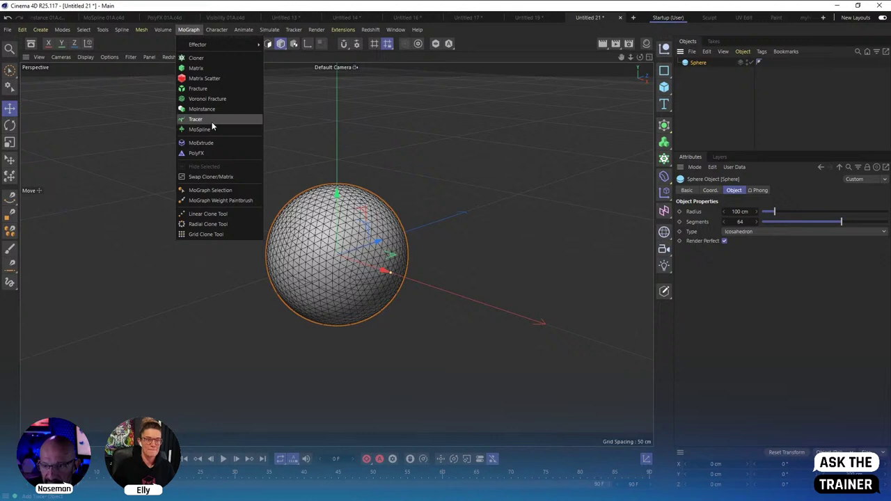
Add a PolyFX nested under the Sphere, keeping Mode at Full Polys/Segments.
click(213, 154)
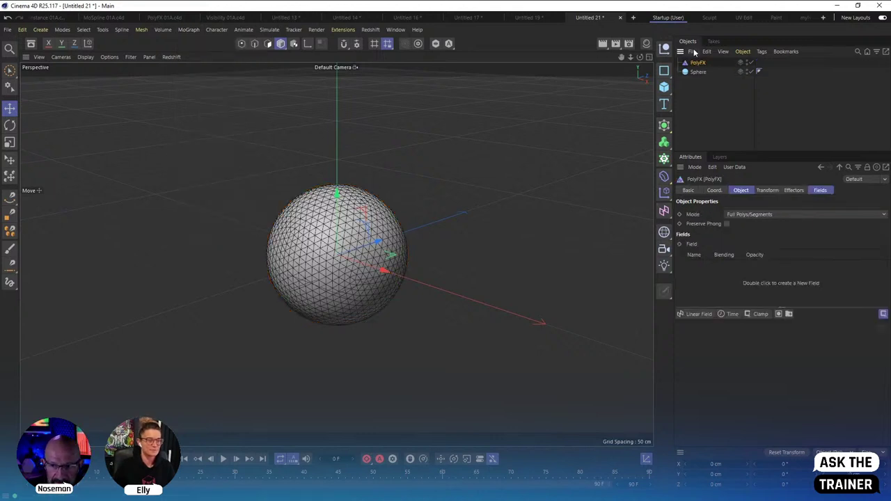
drag(697, 72, 702, 74)
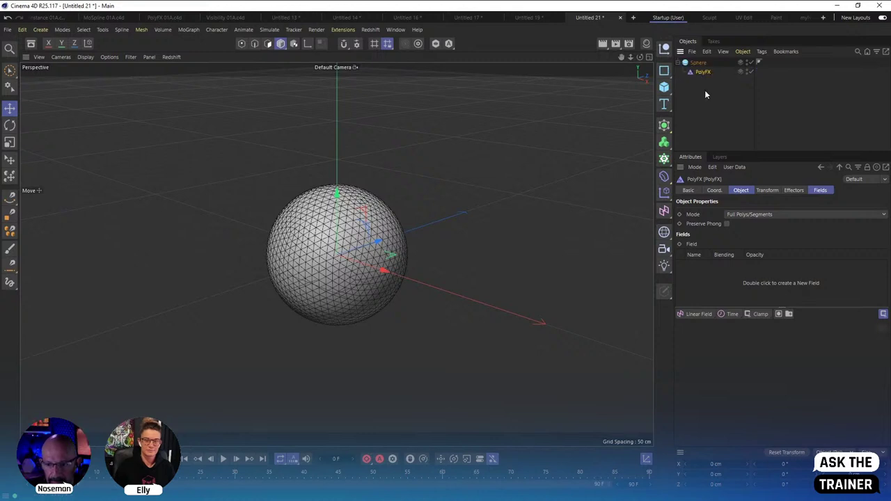
click(704, 89)
click(696, 72)
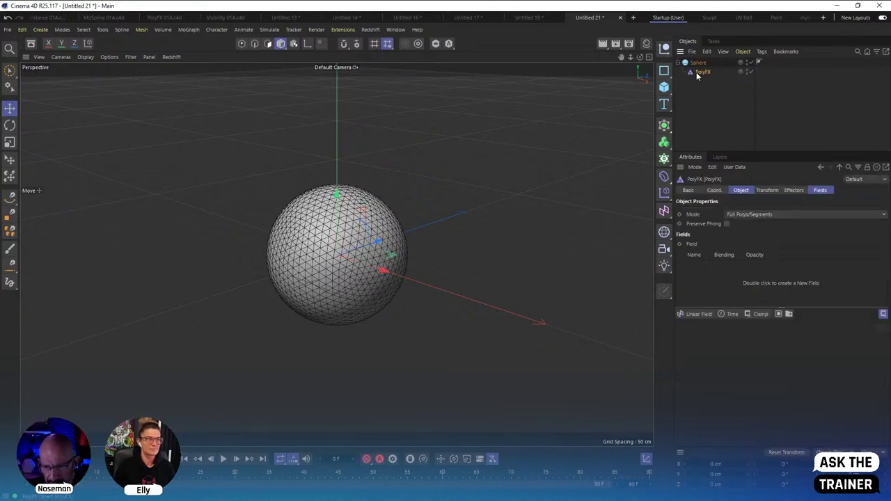
click(732, 215)
click(719, 184)
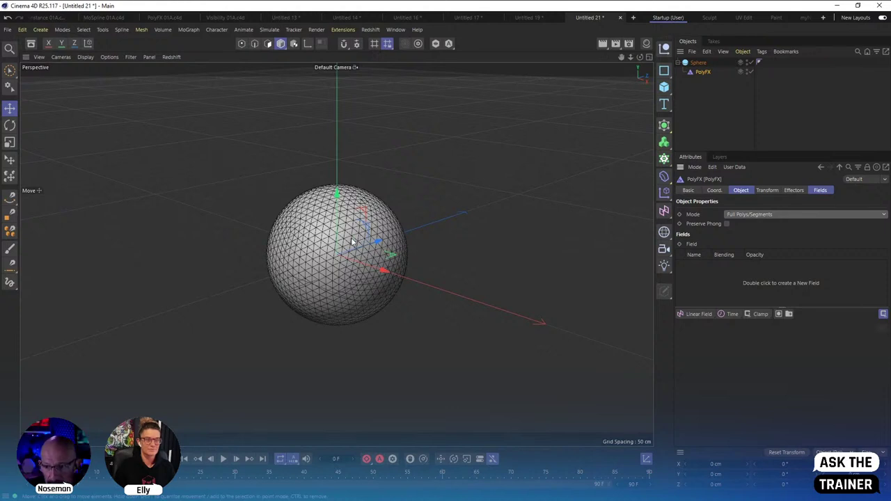
click(768, 191)
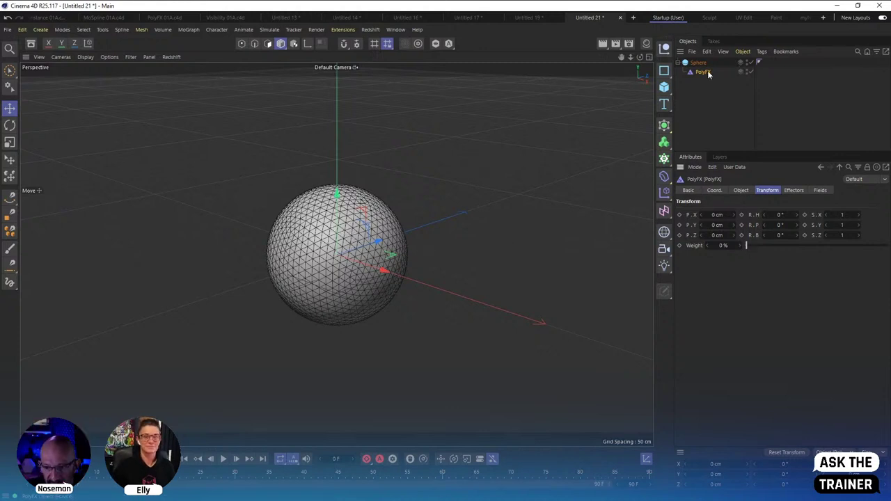
click(796, 190)
Add a Plain effector and confirm it is assigned to the PolyFX.
click(195, 30)
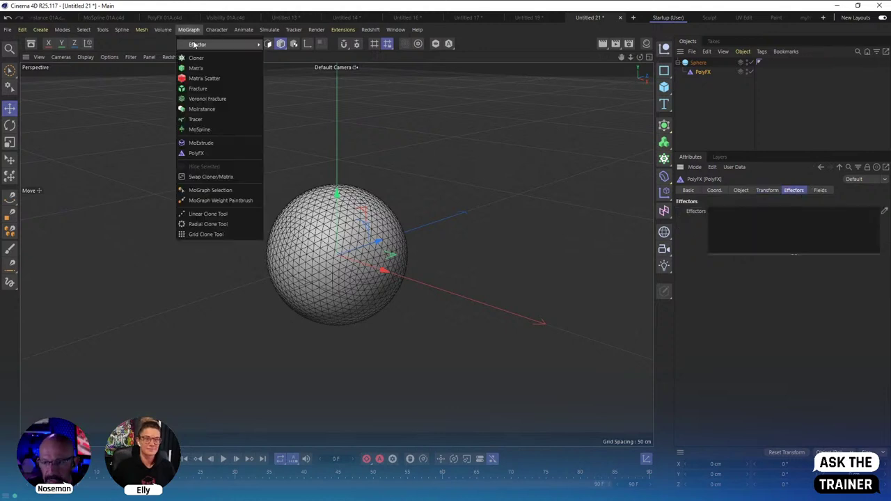
mouse_move(209, 46)
click(282, 47)
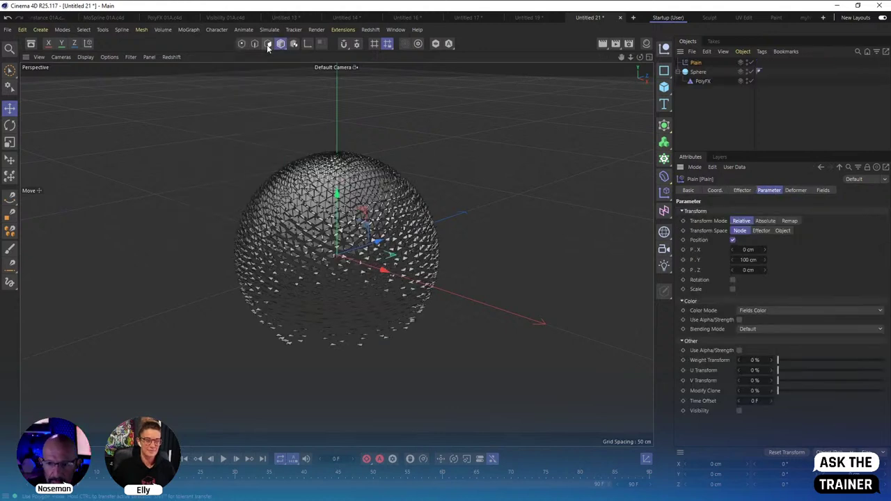
click(699, 72)
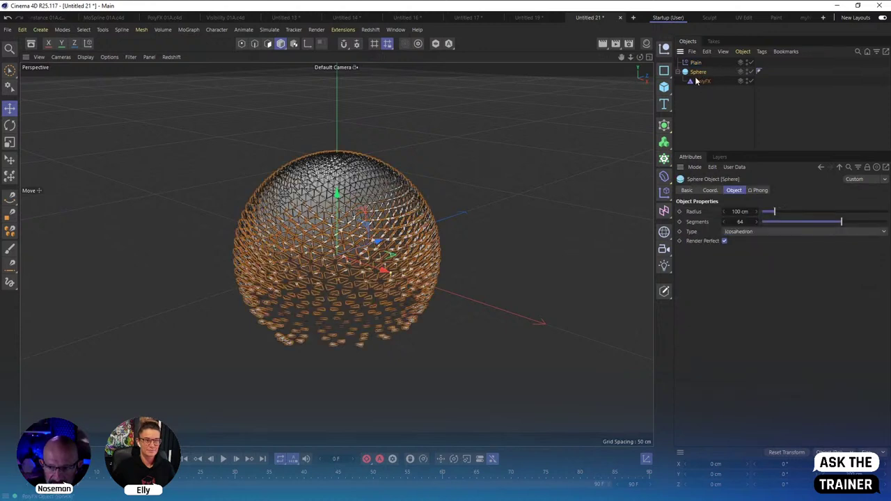
click(704, 81)
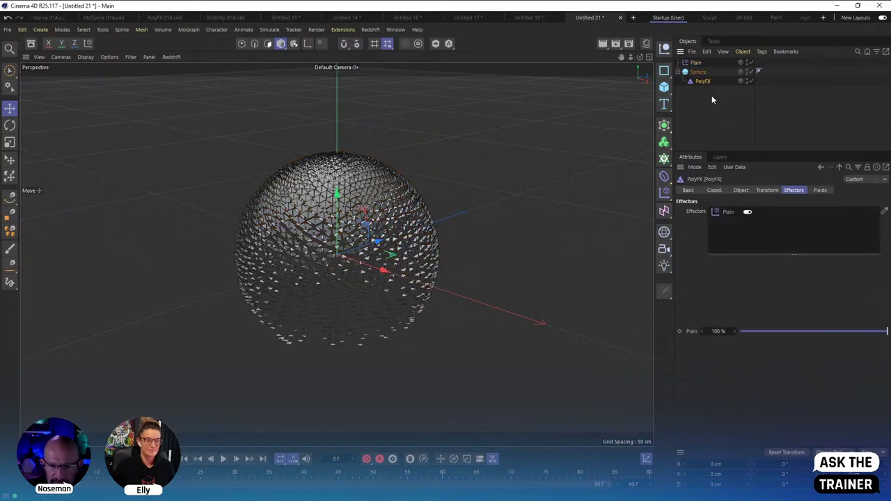
click(695, 64)
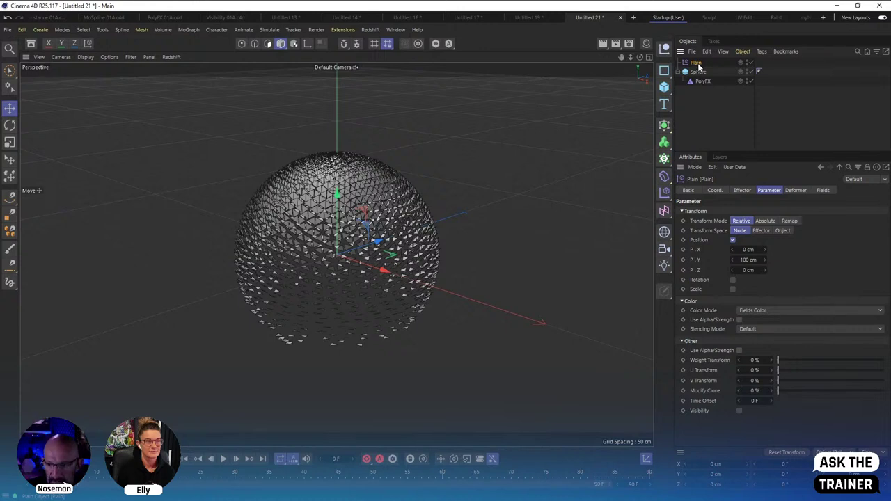
Set the Plain effector's P.Y to 0 cm and P.Z to about 102 cm.
click(755, 260)
text(0)
key(Return)
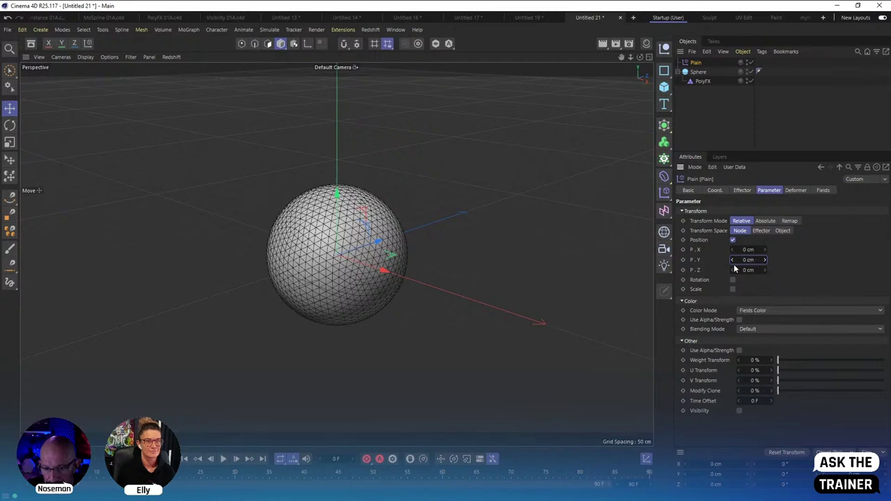
drag(765, 270, 748, 146)
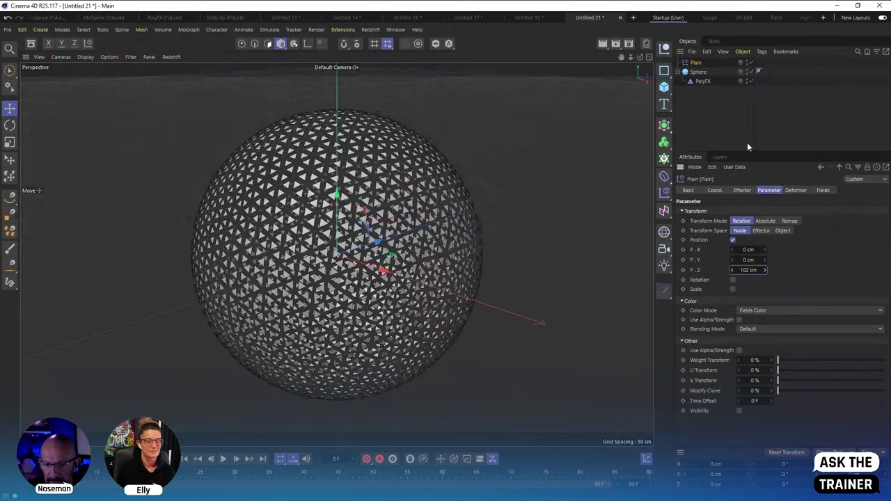
click(748, 139)
scroll(361, 245, down, 3)
alt+drag(386, 265, 400, 251)
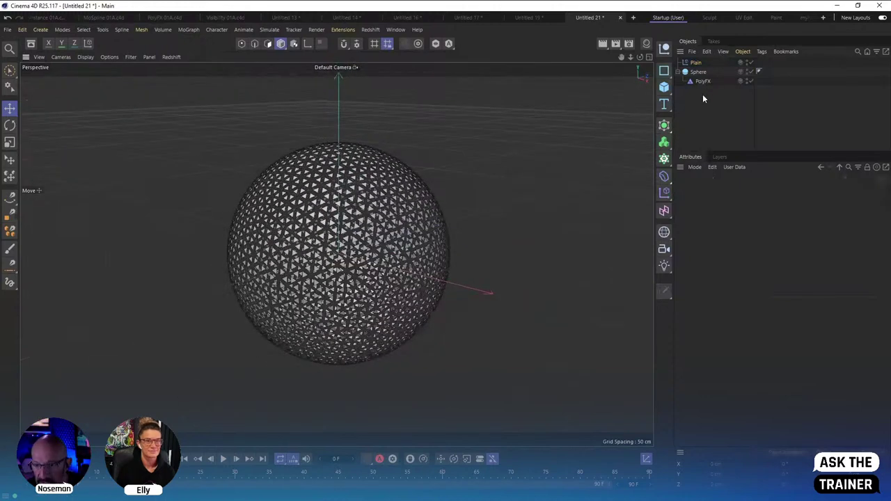
Replace the Plain effector with a Random effector on the PolyFX.
click(697, 62)
key(Delete)
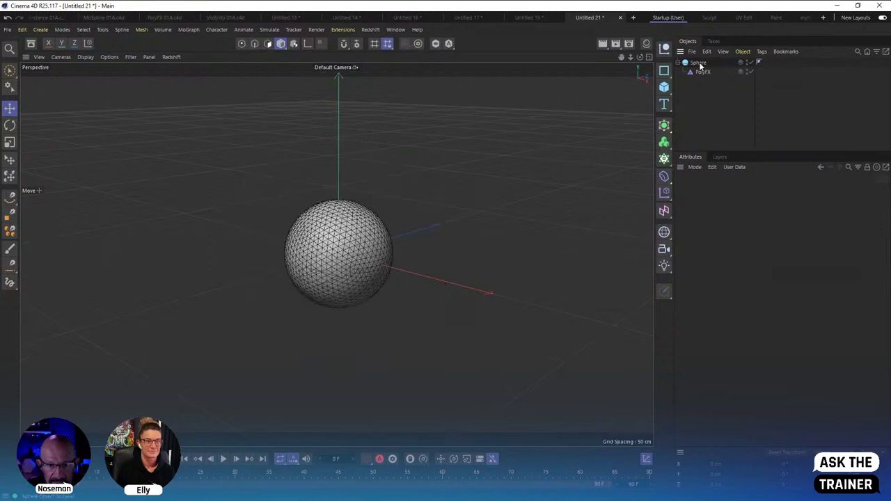
click(699, 63)
click(703, 72)
click(189, 29)
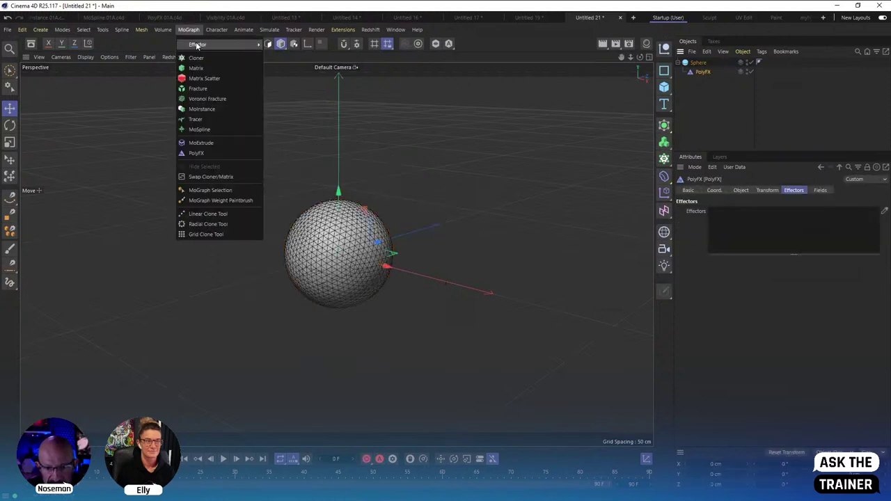
mouse_move(198, 44)
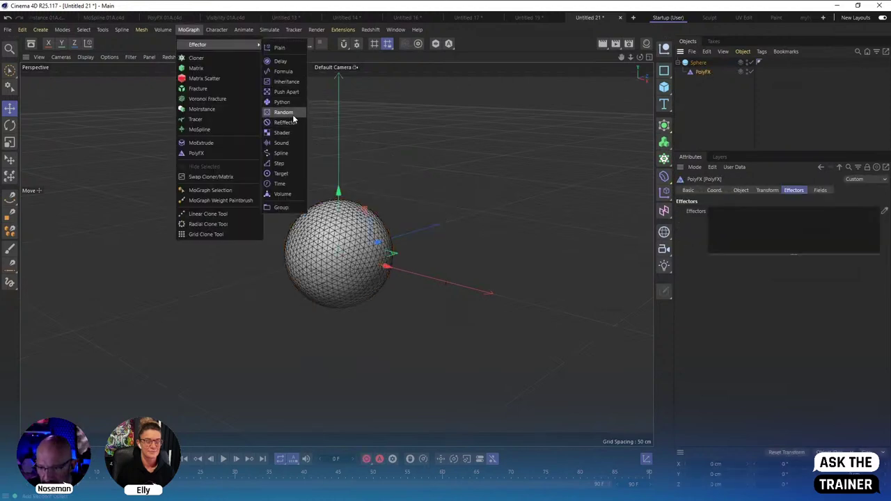
click(291, 113)
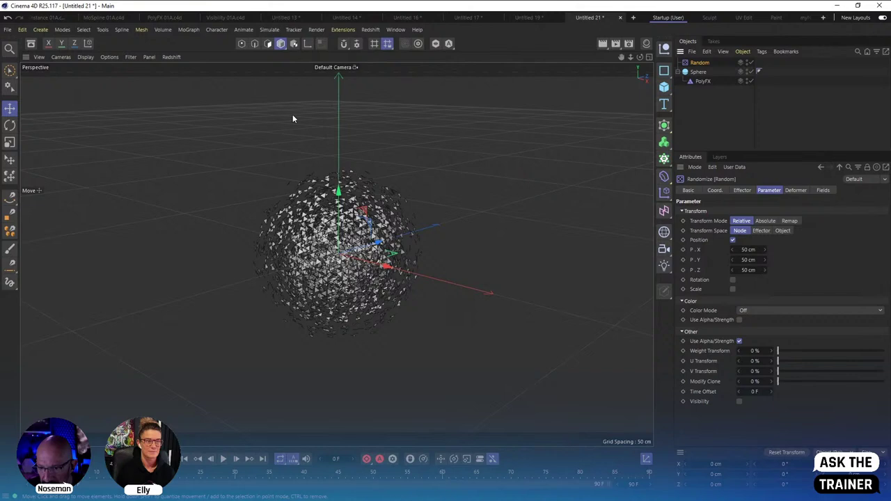
Set the Random effector to Turbulence mode with 50% animation speed while playing.
click(742, 190)
click(750, 244)
click(744, 284)
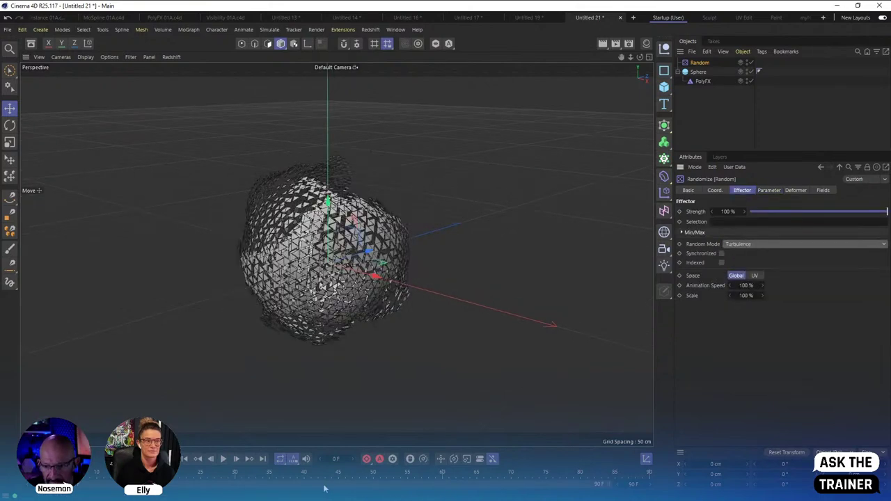
click(223, 460)
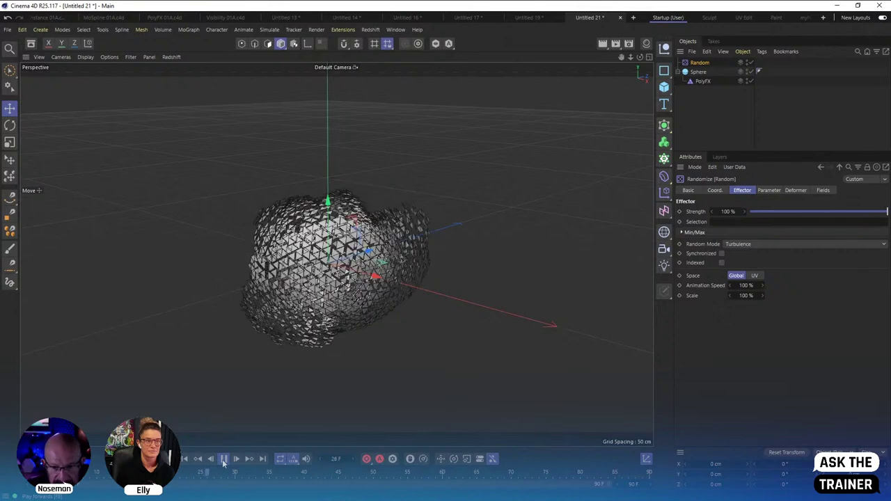
click(749, 285)
text(50)
key(Return)
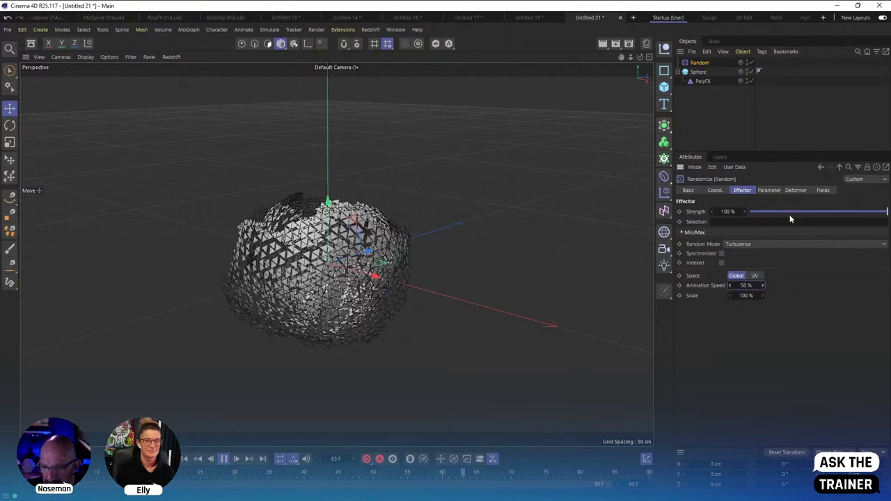
Set Random's P.X and P.Y to 0, P.Z to 157 cm, and enable uniform Scale -1.57.
click(769, 190)
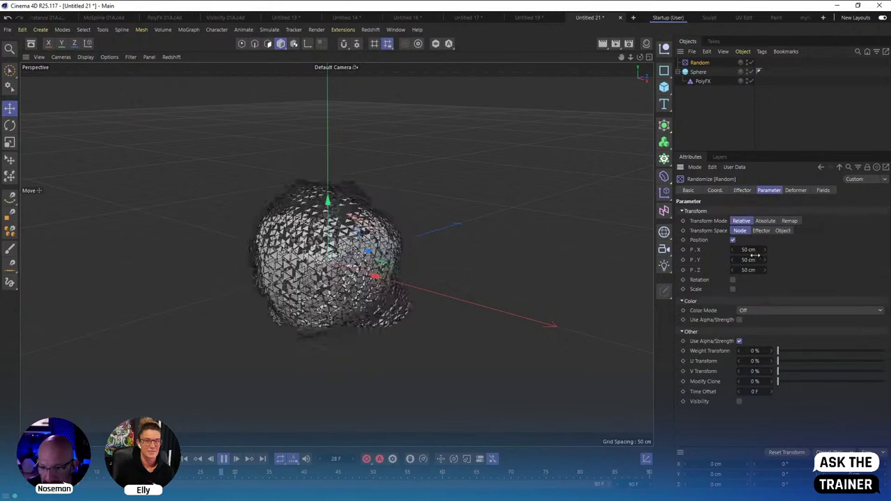
click(752, 249)
text(0)
key(Tab)
text(0)
key(Return)
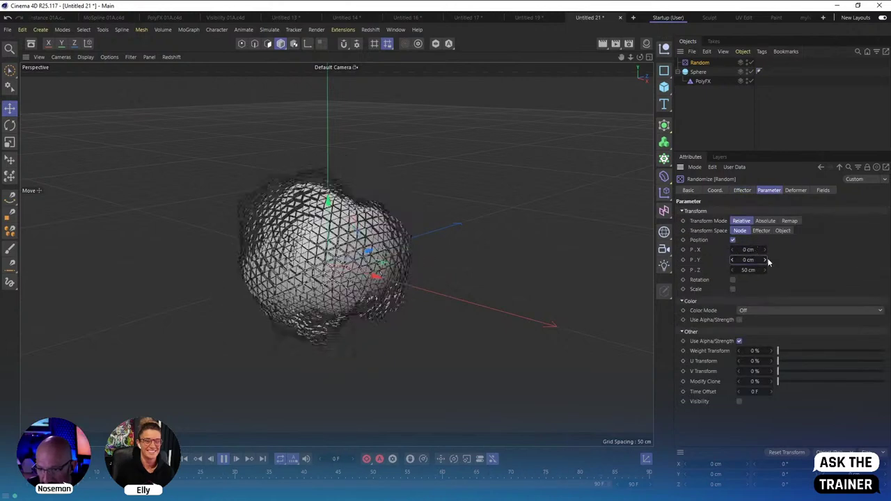
drag(732, 270, 730, 282)
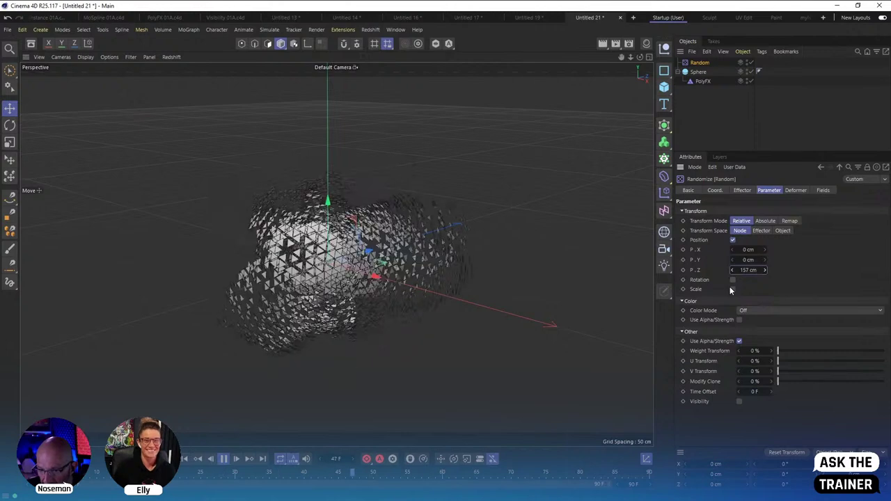
click(733, 290)
mouse_move(732, 317)
mouse_down()
mouse_move(739, 317)
mouse_move(709, 319)
mouse_move(730, 319)
mouse_up()
click(321, 303)
alt+drag(322, 303, 319, 266)
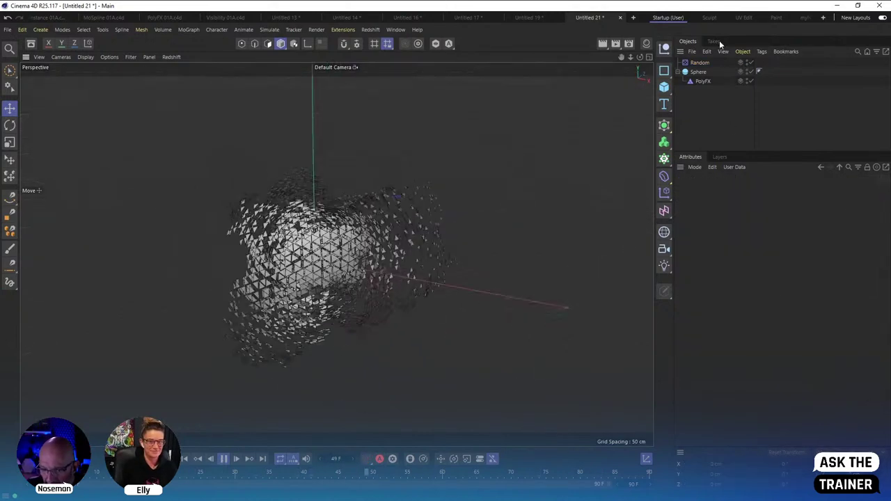
Add a Linear Field to the Random effector, slide it along X, then select PolyFX.
click(700, 63)
click(823, 191)
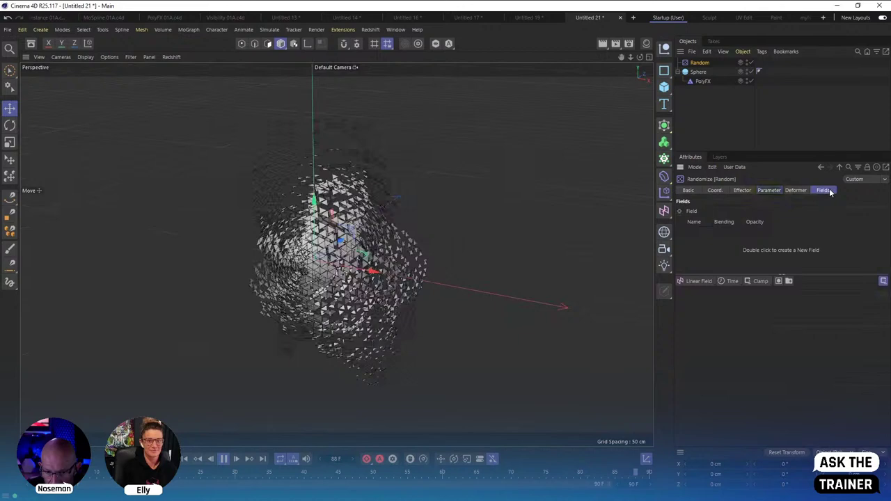
click(699, 280)
mouse_move(353, 269)
mouse_down()
mouse_move(453, 293)
mouse_move(184, 246)
mouse_move(593, 332)
mouse_move(566, 305)
mouse_move(399, 287)
mouse_up()
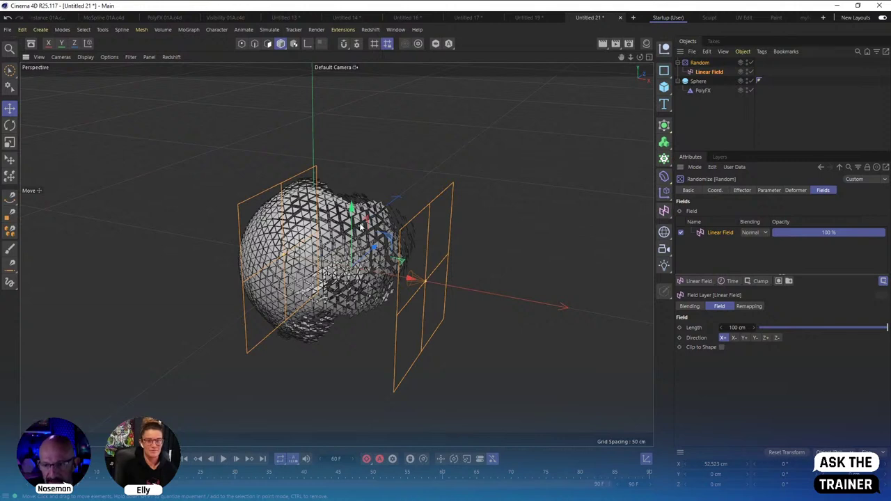
click(702, 92)
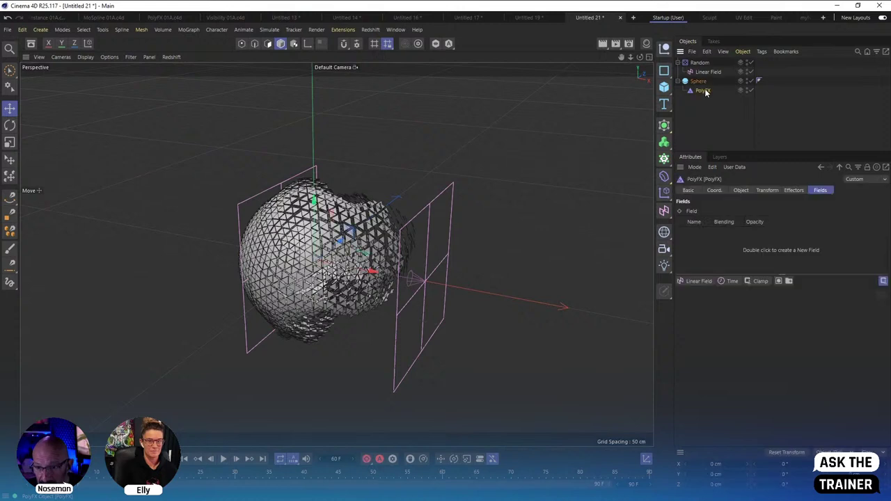
Remove the PolyFX and lower the Sphere's segments to 31.
key(ctrl+z)
key(ctrl+z)
key(ctrl+z)
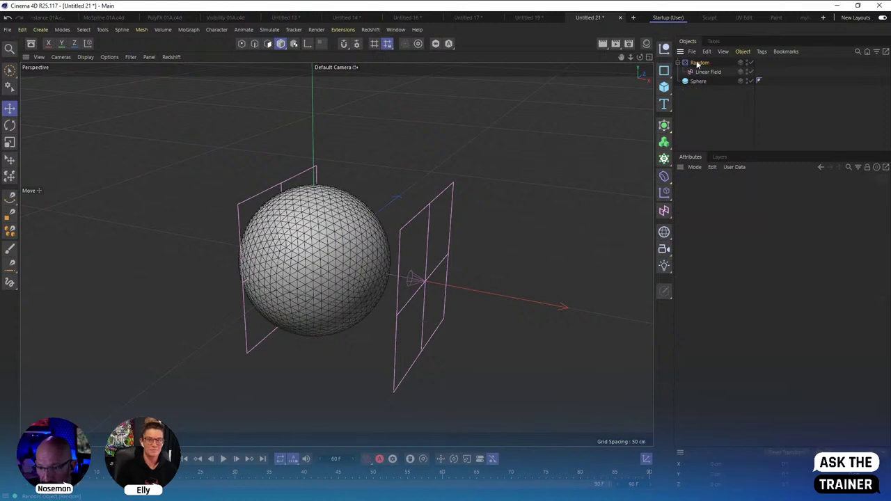
click(697, 64)
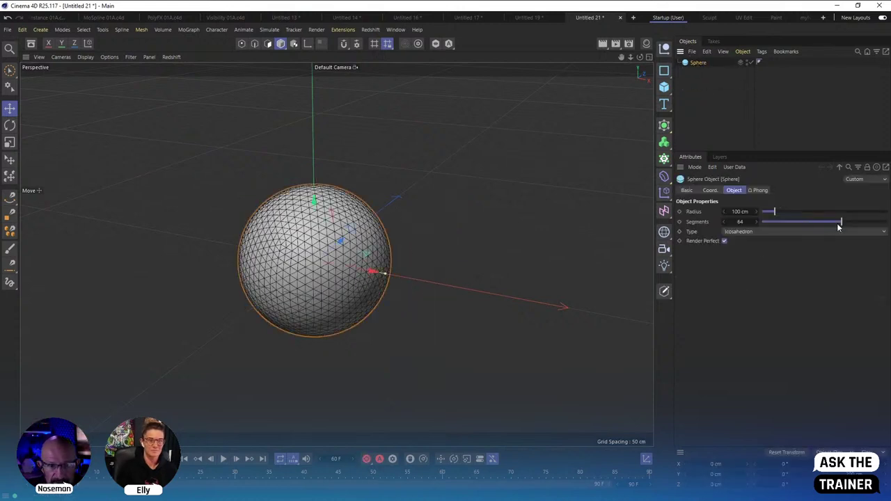
drag(840, 221, 799, 222)
Add a MoExtrude as a child of the Sphere and set Extrusion Steps to 1.
click(189, 29)
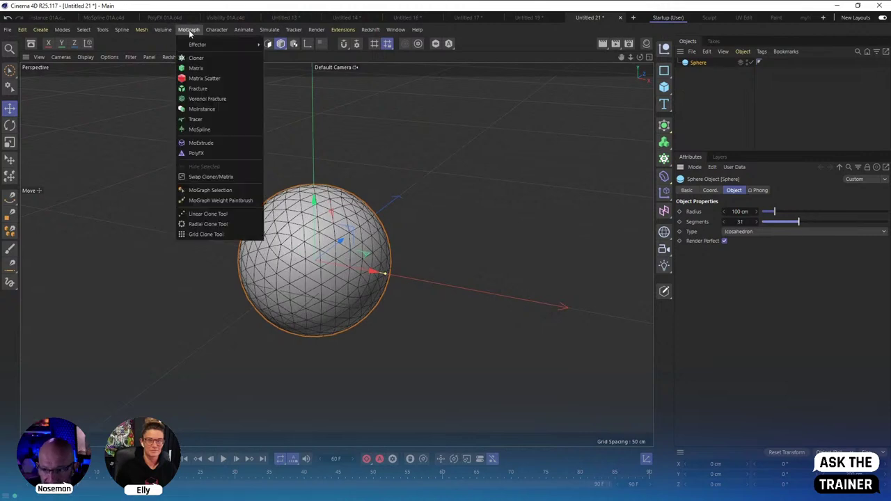
click(201, 143)
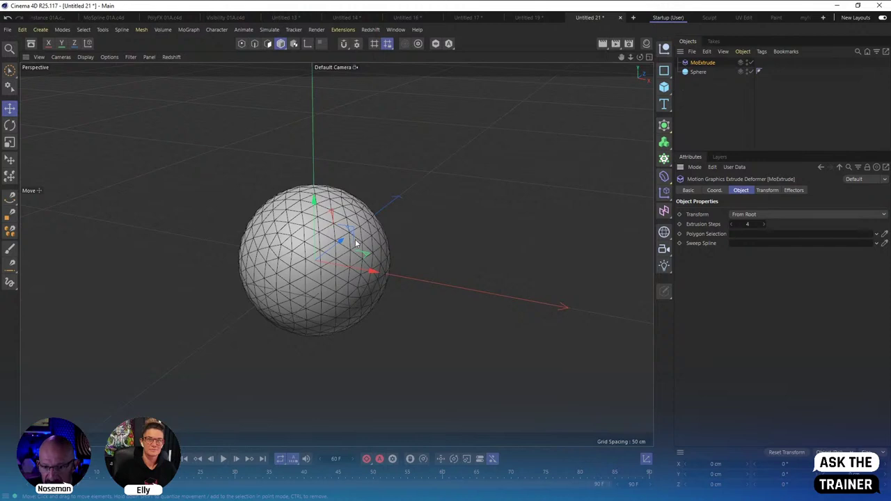
drag(703, 62, 704, 76)
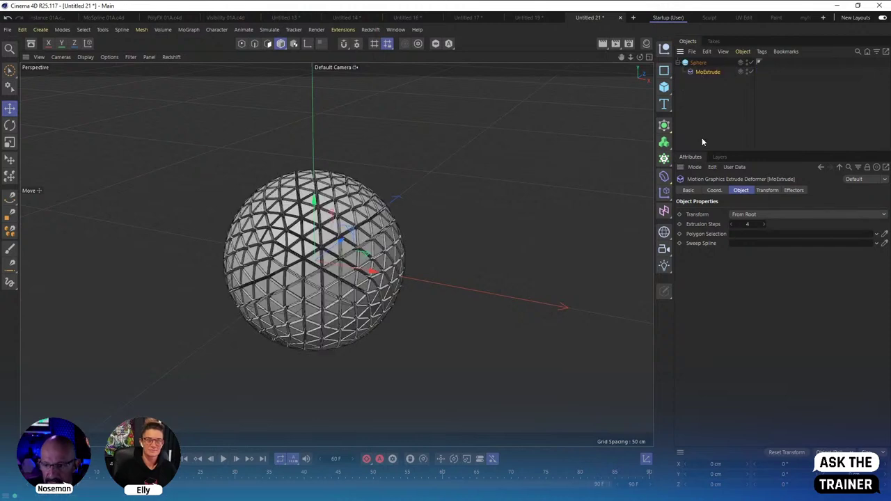
click(707, 108)
click(704, 72)
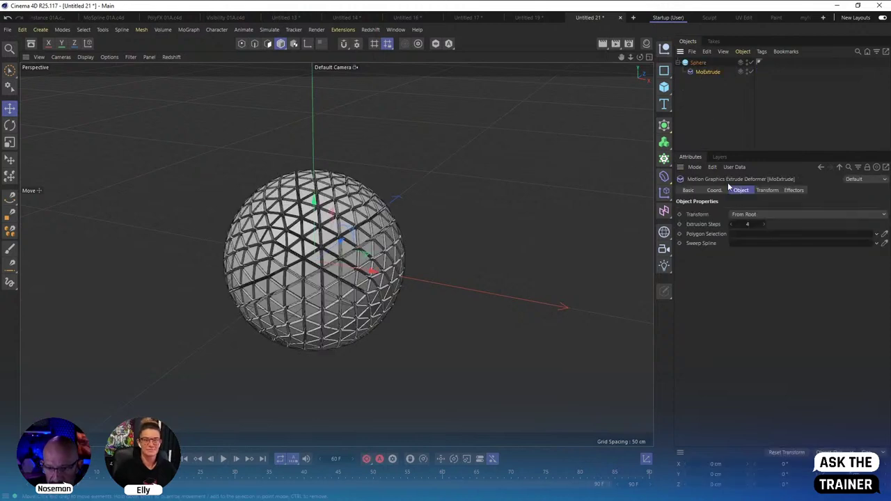
double_click(748, 224)
text(0)
key(Return)
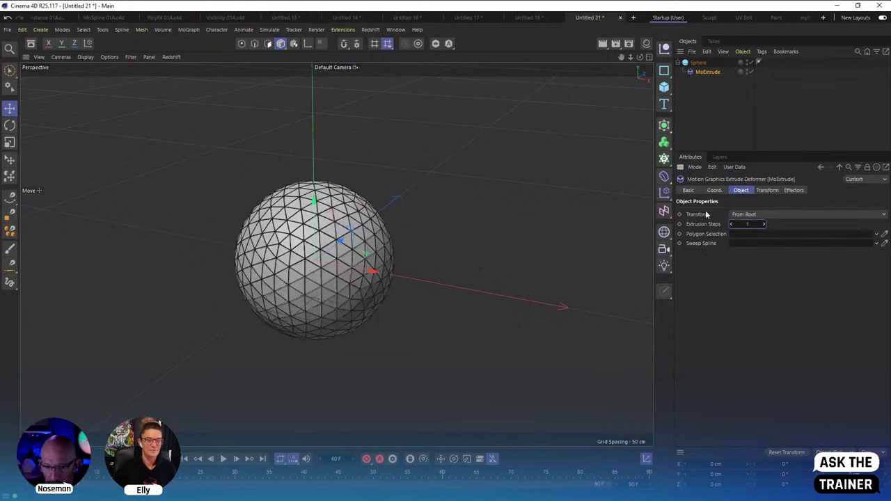
Set the MoExtrude's S.X and S.Y scale to 0.5.
click(766, 191)
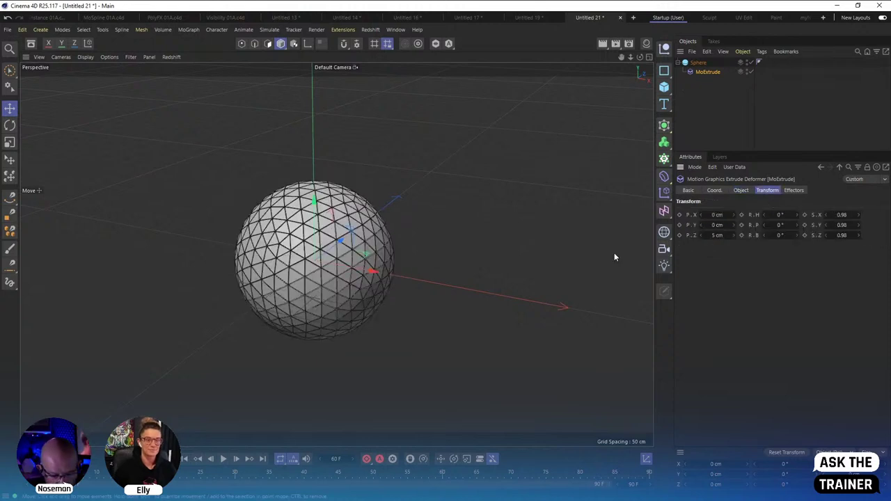
double_click(842, 215)
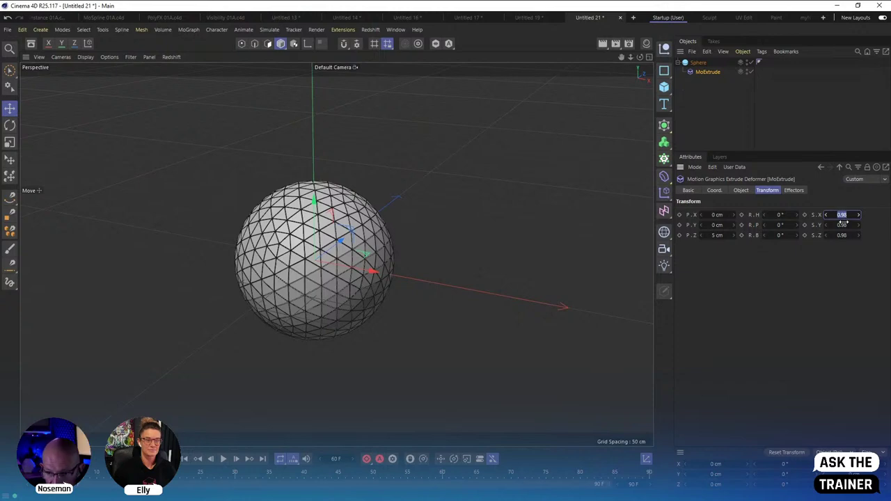
text(0.5)
key(Tab)
text(0.5)
key(Tab)
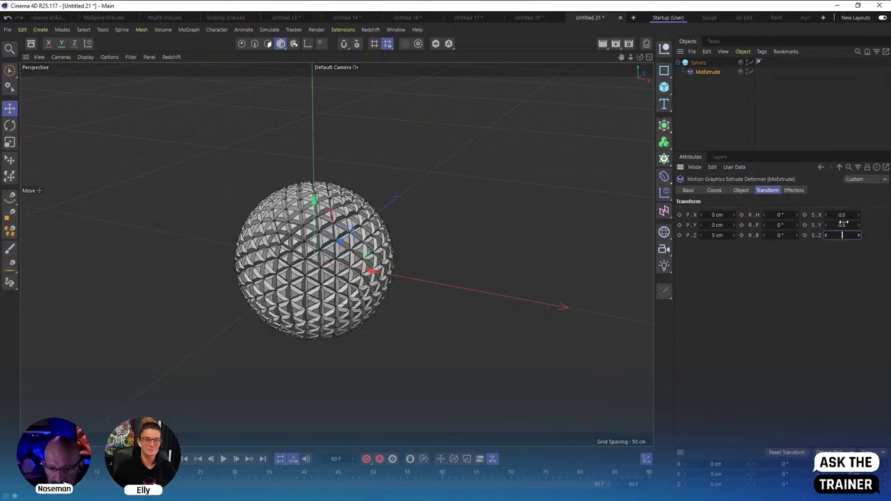
click(775, 115)
Raise the MoExtrude's Extrusion Steps to 2.
scroll(390, 272, up, 8)
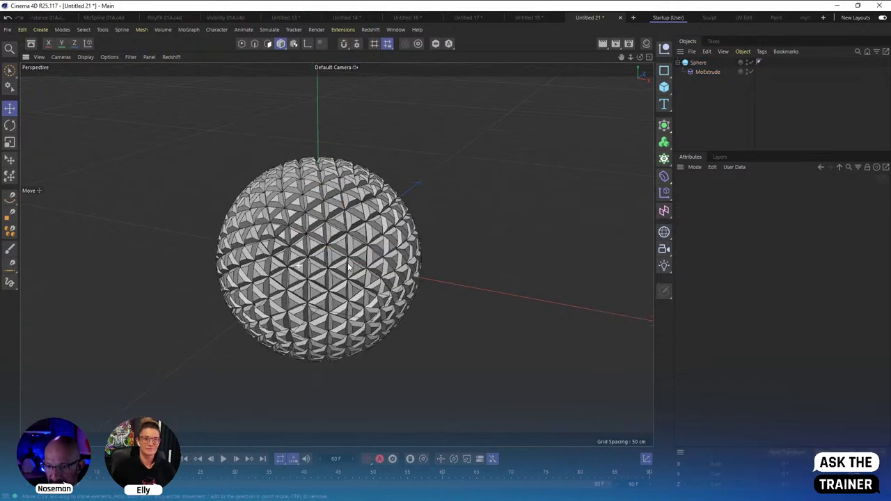
scroll(396, 259, down, 2)
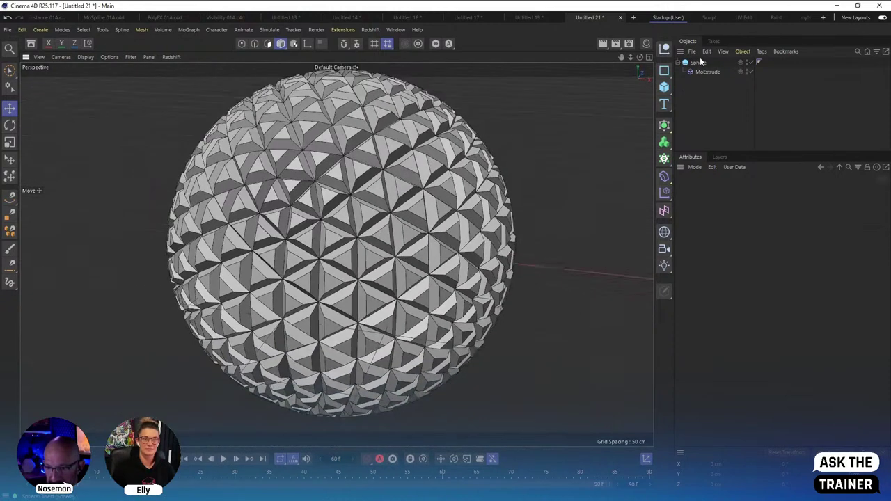
click(703, 71)
click(742, 190)
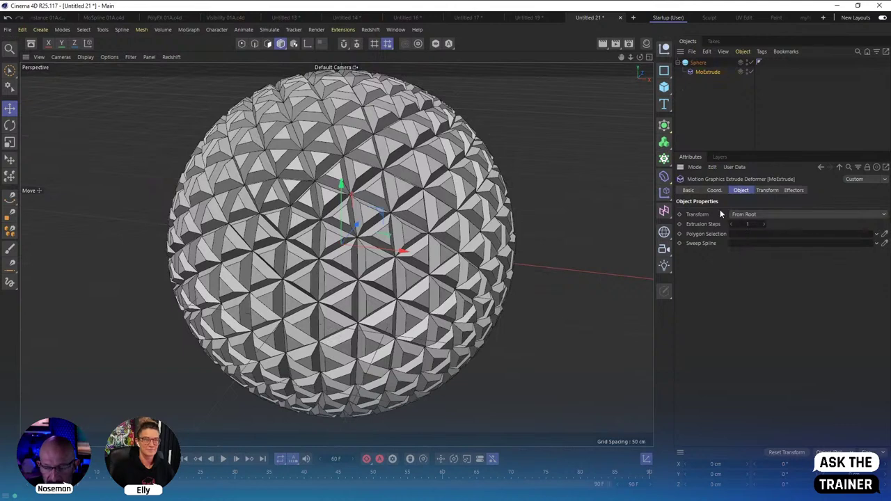
click(772, 191)
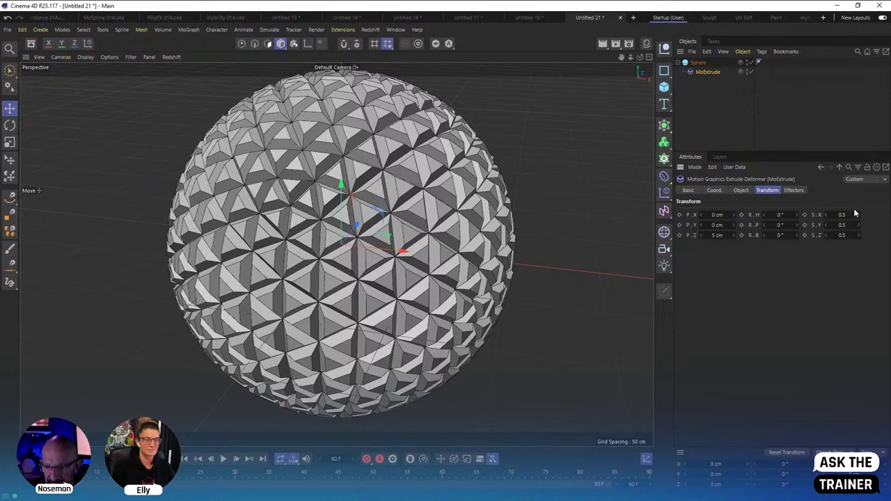
click(741, 191)
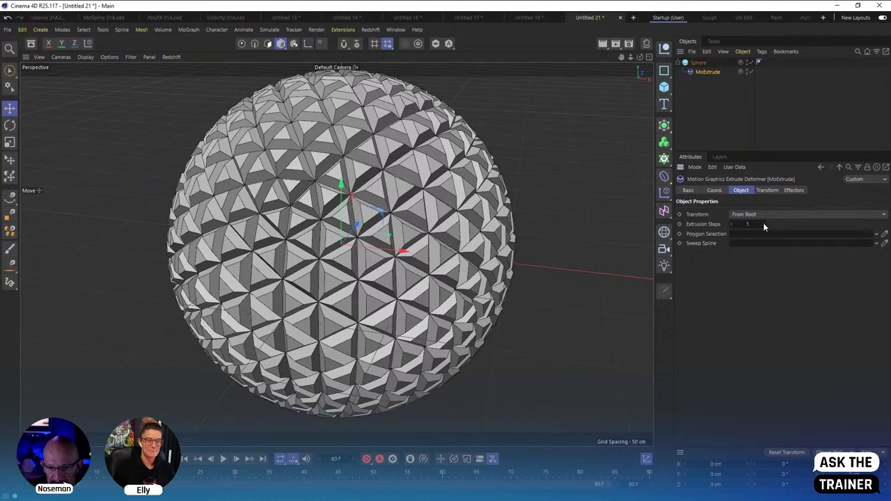
click(764, 224)
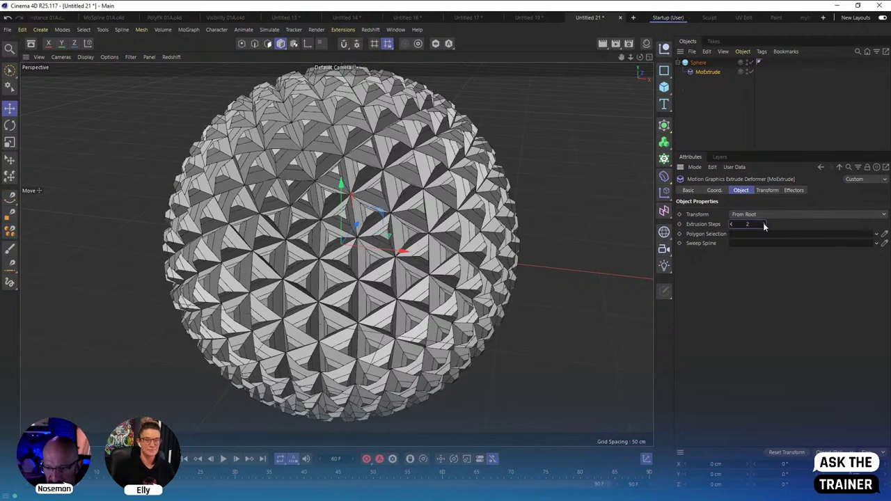
Push the MoExtrude's P.Z out to about 26 cm and set S.Z to 1.
click(768, 190)
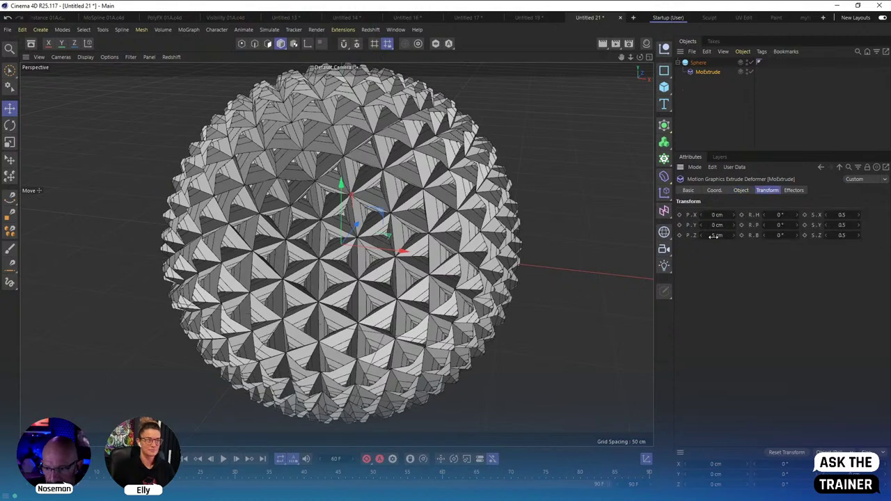
drag(712, 236, 726, 240)
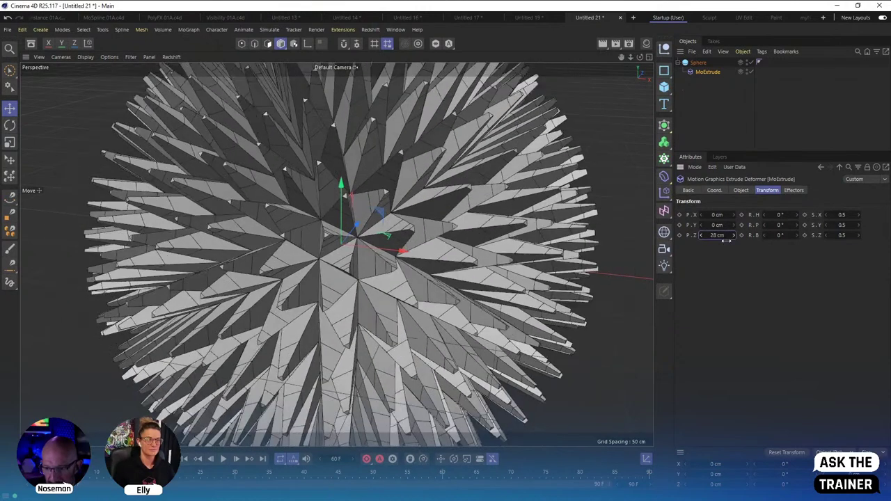
click(848, 225)
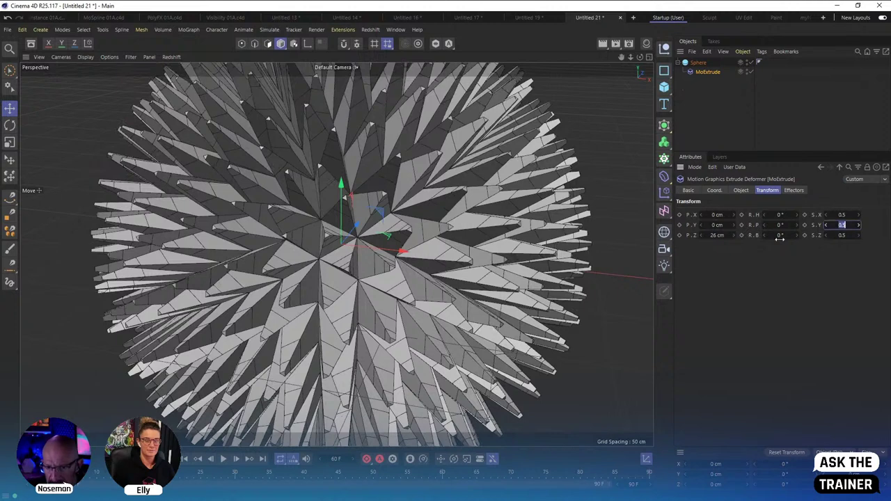
key(Tab)
text(1)
key(Return)
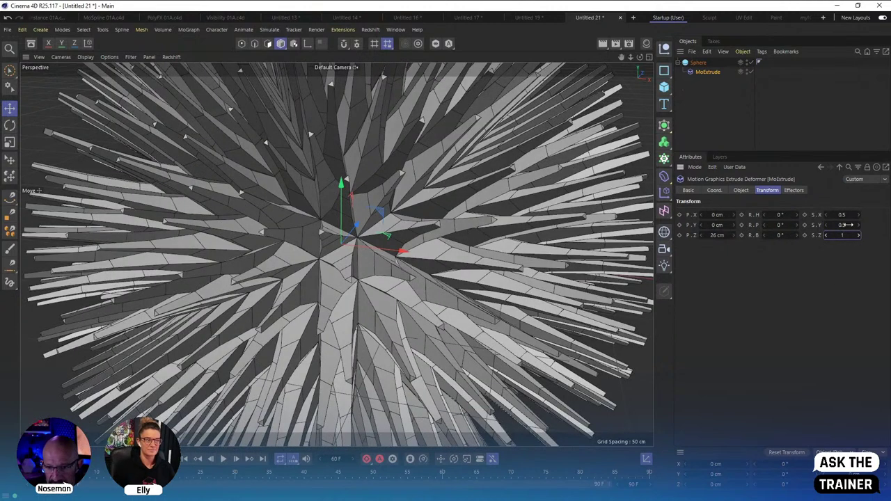
click(730, 129)
scroll(486, 205, down, 5)
scroll(432, 212, up, 2)
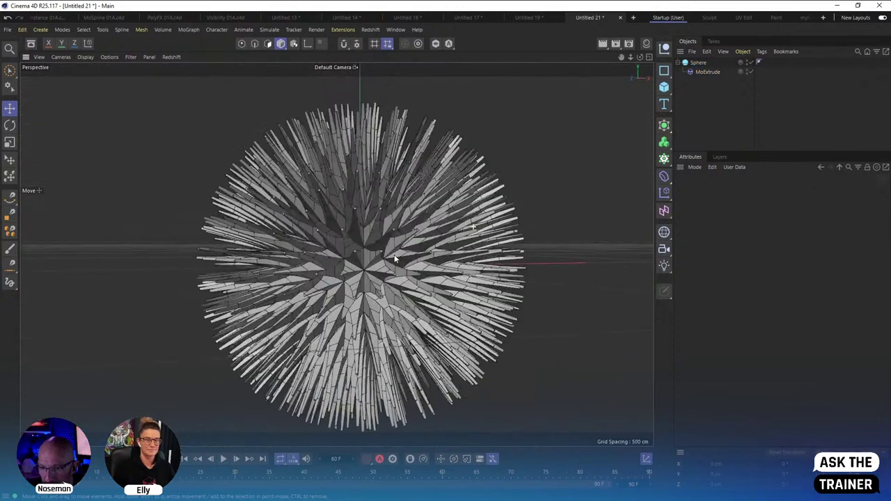
alt+drag(423, 217, 488, 224)
Add a Plain effector to MoExtrude with P.Y 0 and P.Z raised to 43 cm.
click(708, 71)
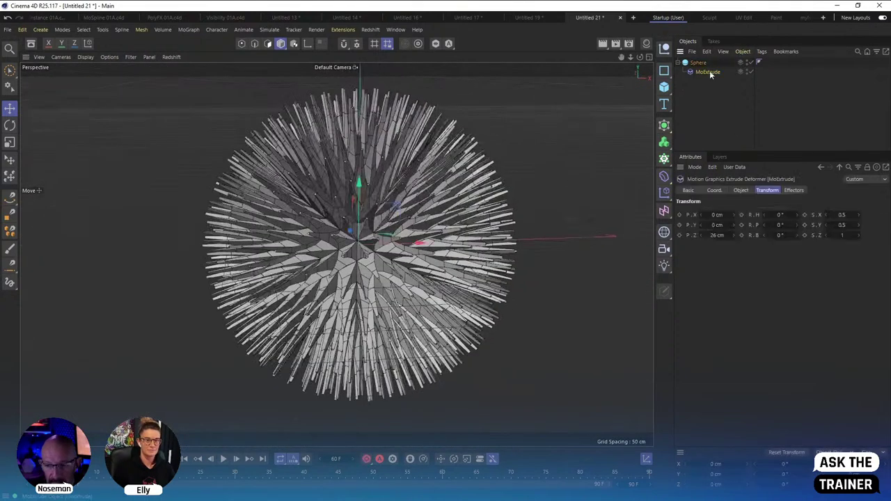
click(796, 190)
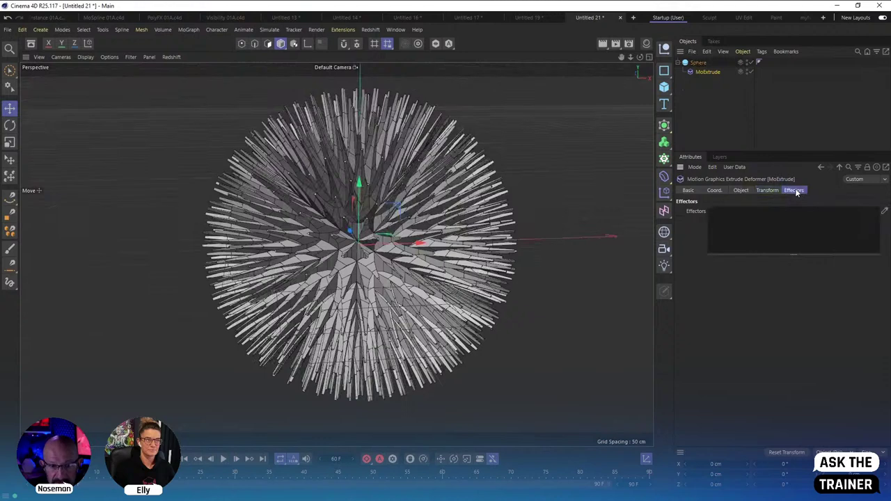
click(188, 29)
click(277, 49)
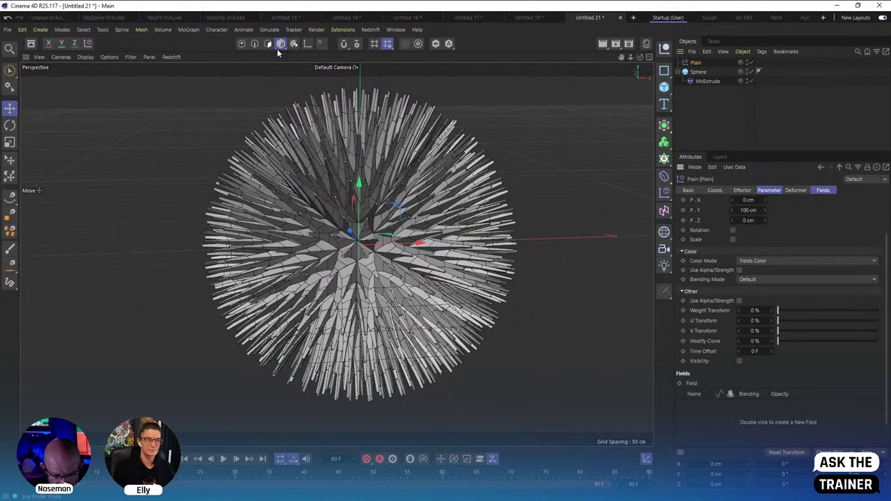
alt+drag(410, 237, 459, 241)
double_click(747, 209)
text(0)
key(Tab)
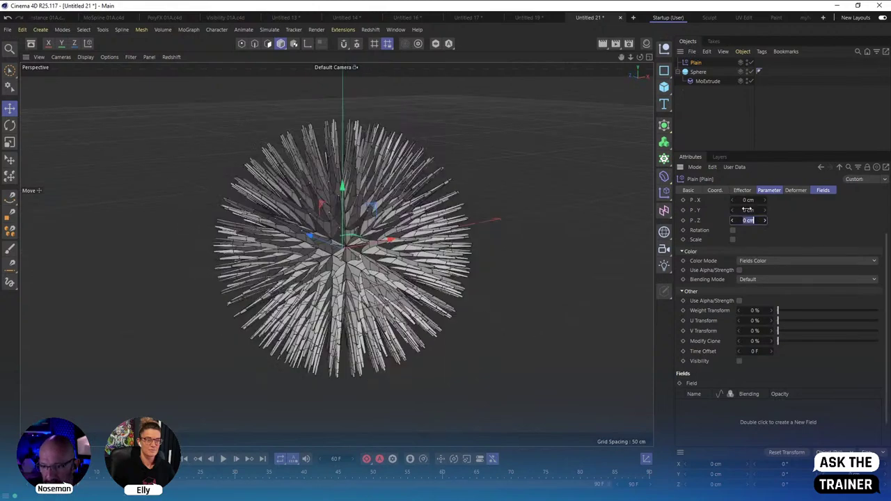
text(20)
key(Return)
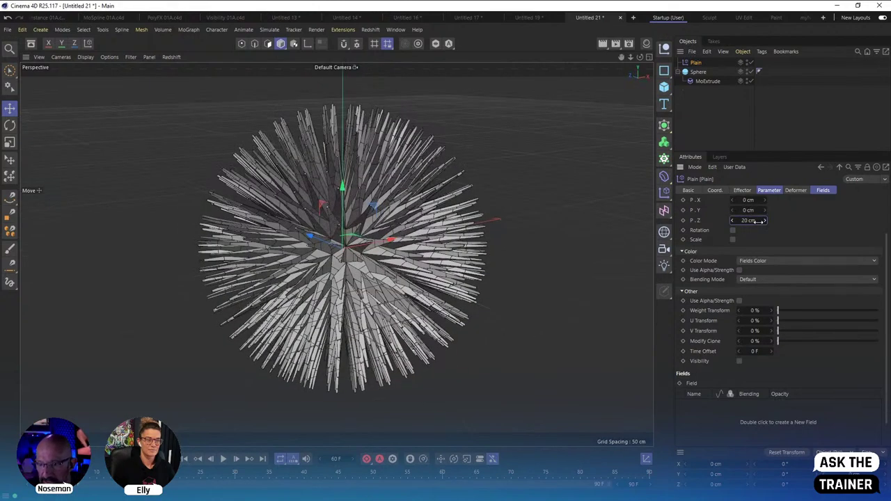
drag(760, 220, 773, 200)
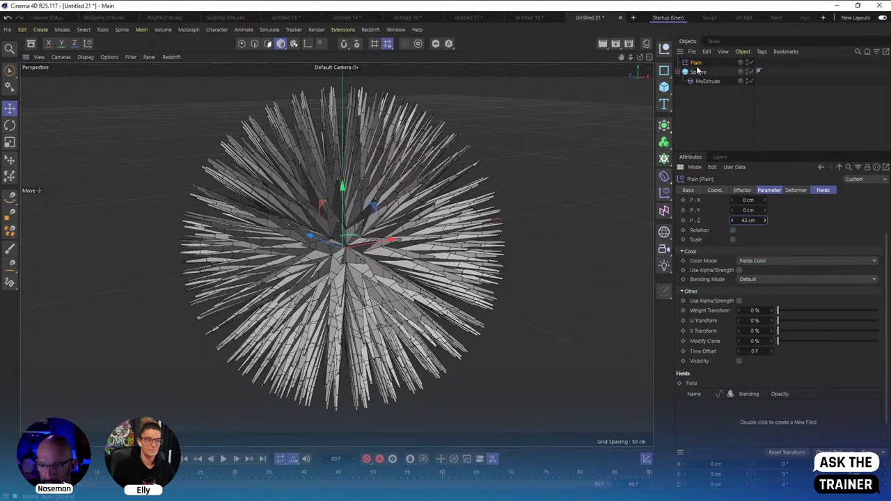
Set MoExtrude's Transform mode to Per Step so the spikes grow longer.
click(706, 82)
click(745, 191)
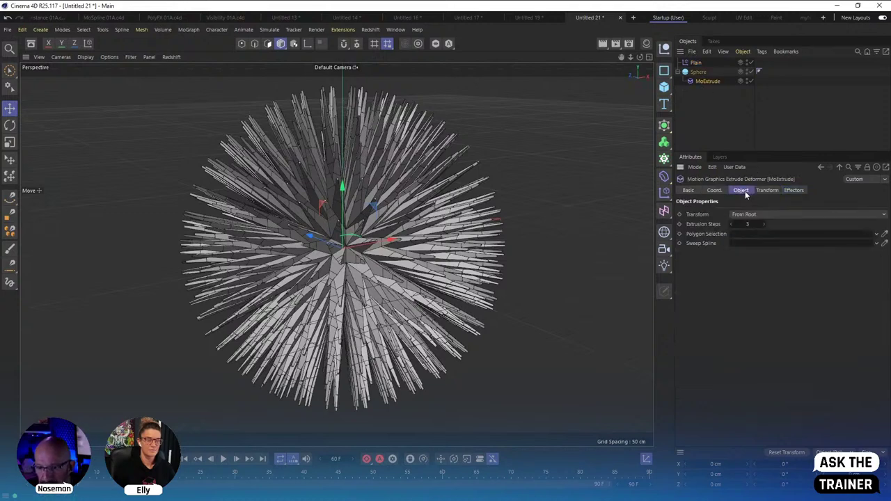
click(756, 213)
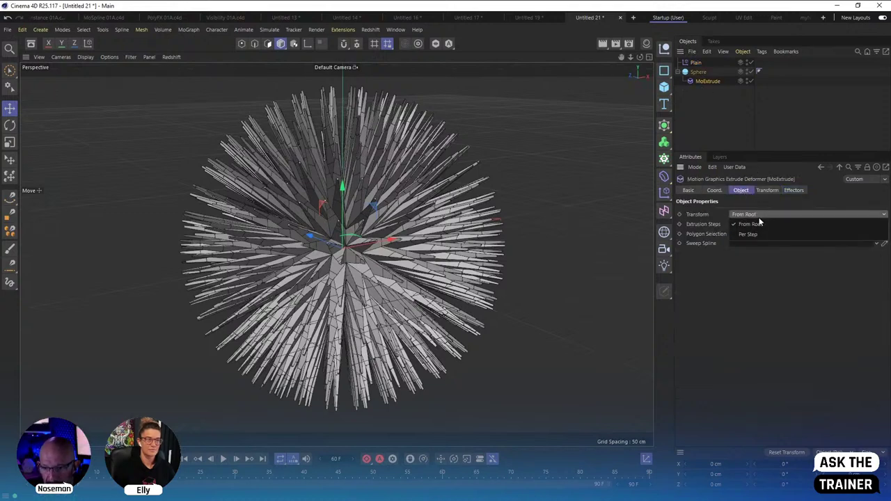
click(744, 237)
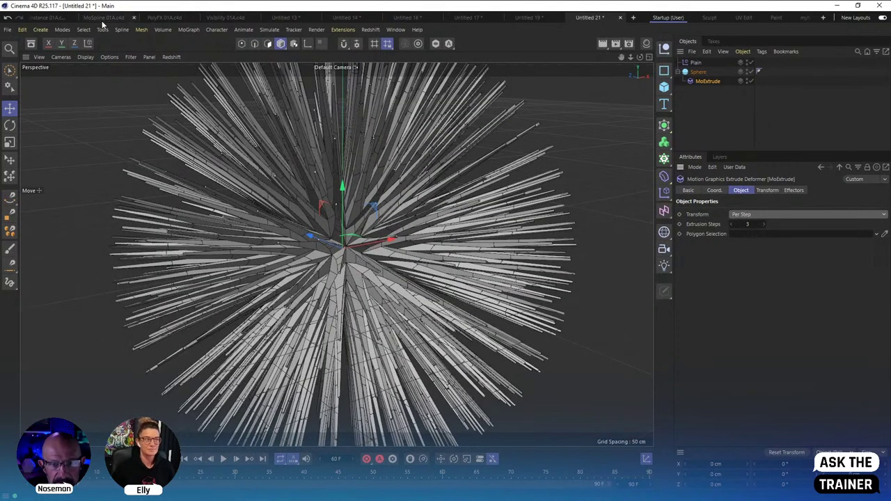
scroll(292, 17, up, 2)
scroll(291, 17, up, 3)
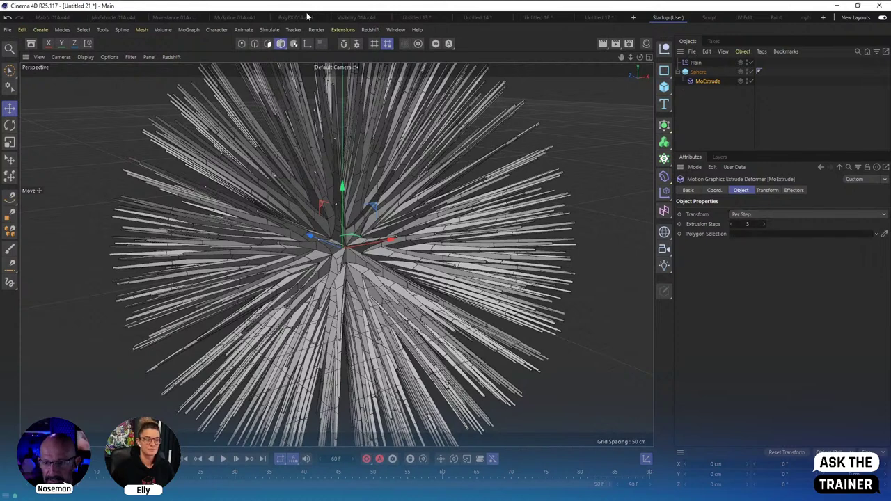
Switch to the MoExtrude 01A example and slide its Linear Field past the cubes at frame 50.
click(235, 19)
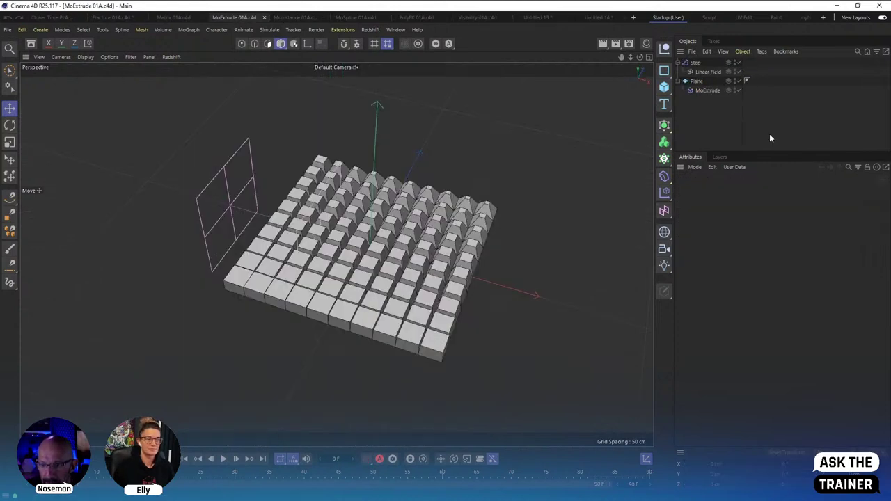
click(707, 73)
click(378, 475)
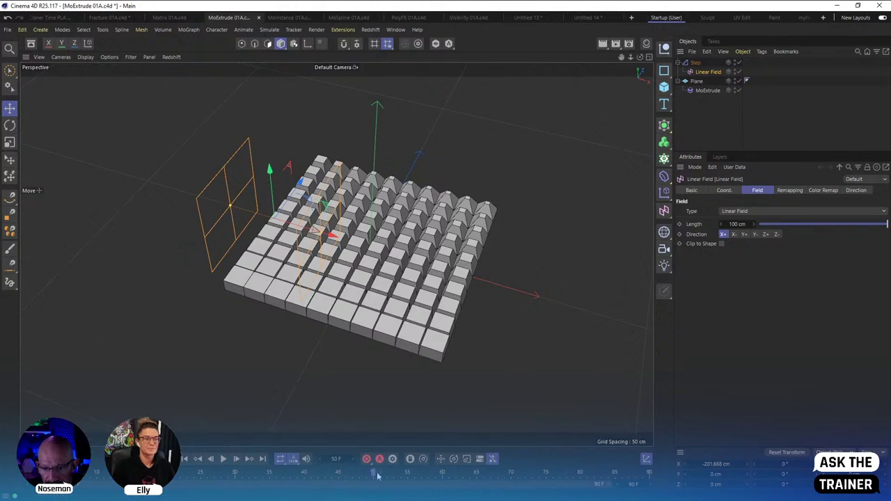
drag(332, 235, 182, 201)
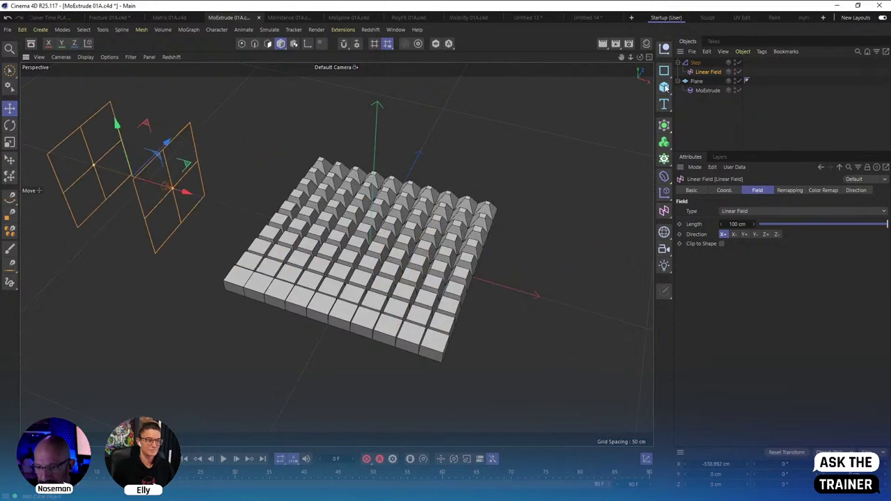
Inspect the Step effector's parameters and falloff, and MoExtrude's properties.
click(695, 63)
click(706, 90)
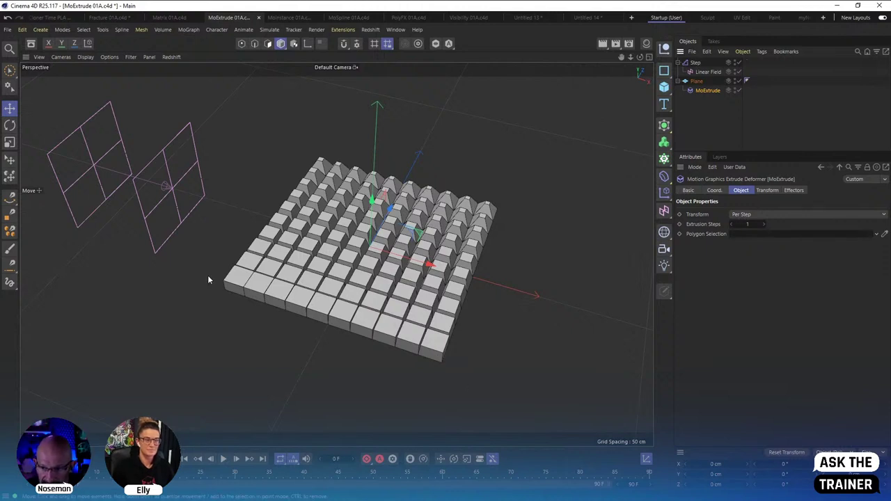
click(696, 63)
click(763, 191)
click(746, 190)
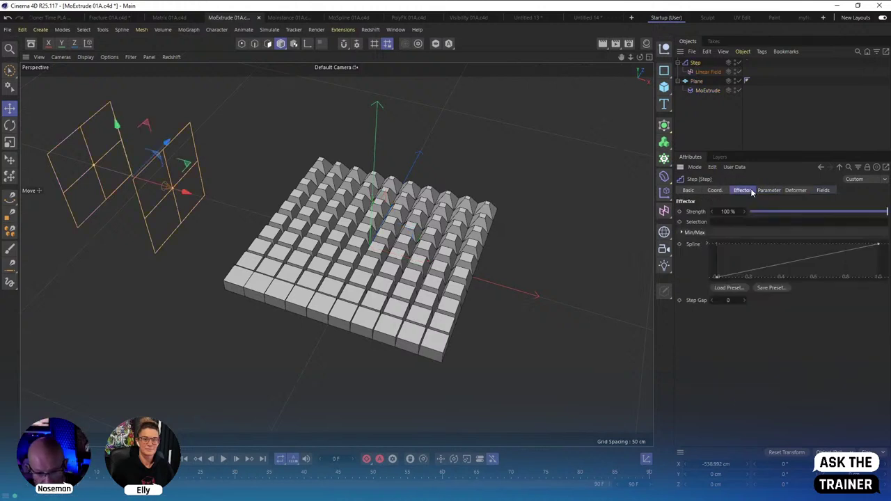
click(769, 190)
Delete the Linear Field and set the Step effector's scale to -0.88.
click(703, 73)
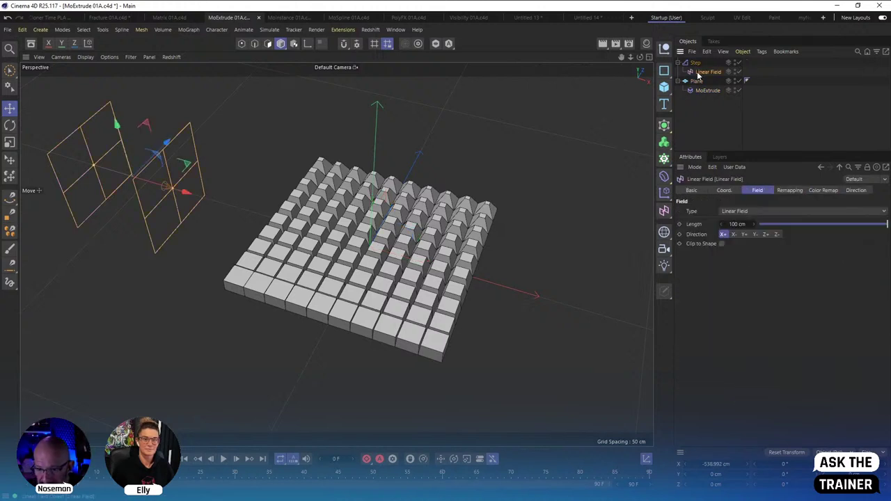
key(Delete)
click(696, 63)
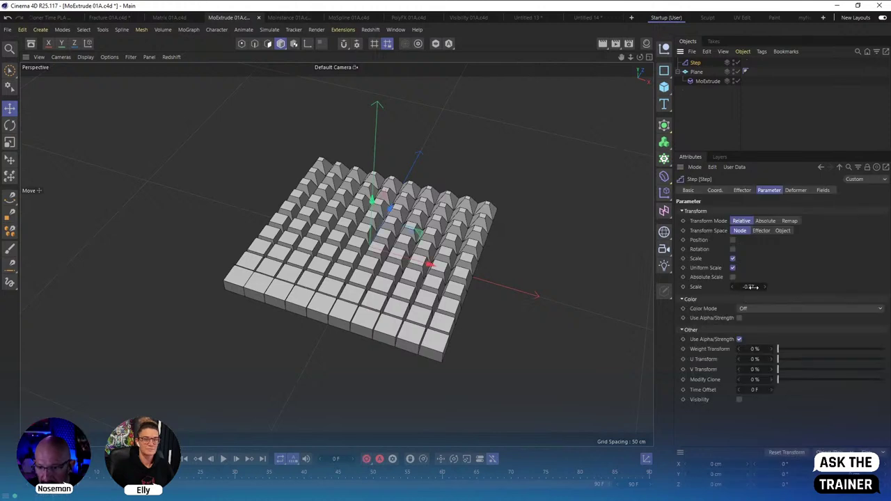
drag(751, 287, 748, 287)
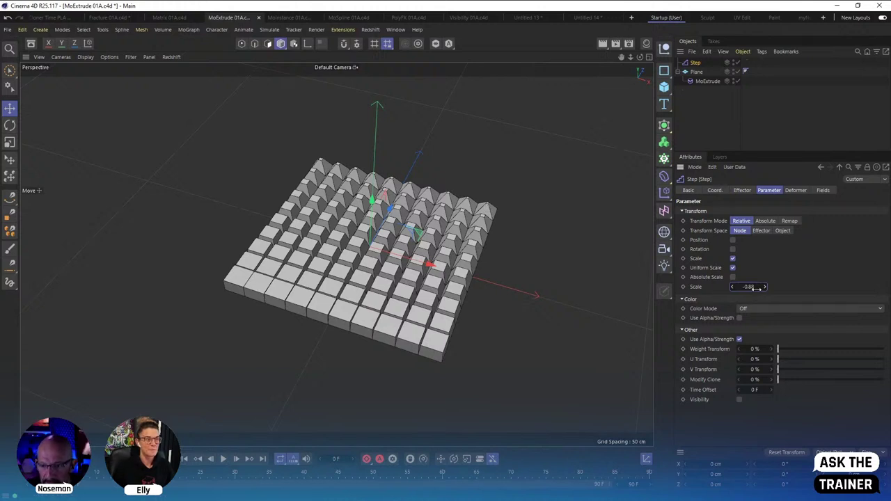
Switch MoExtrude's Transform back to From Root and edit the Step effector's scale.
click(707, 80)
click(762, 216)
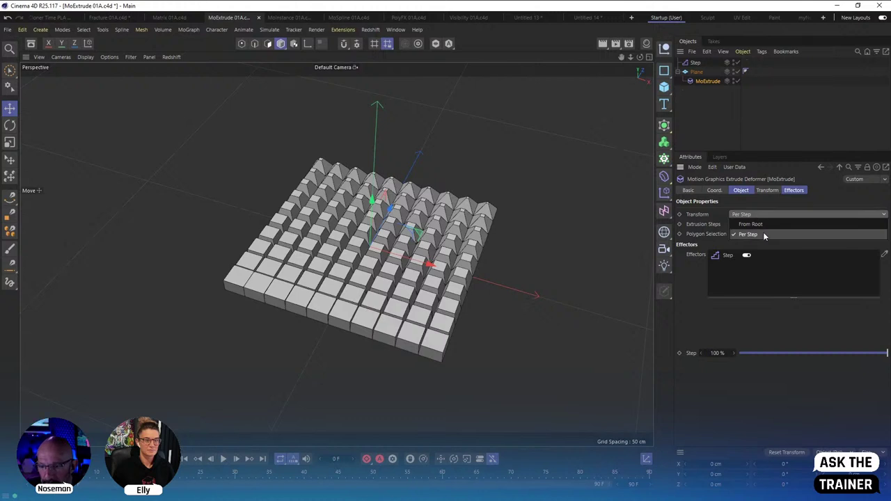
click(763, 232)
click(695, 63)
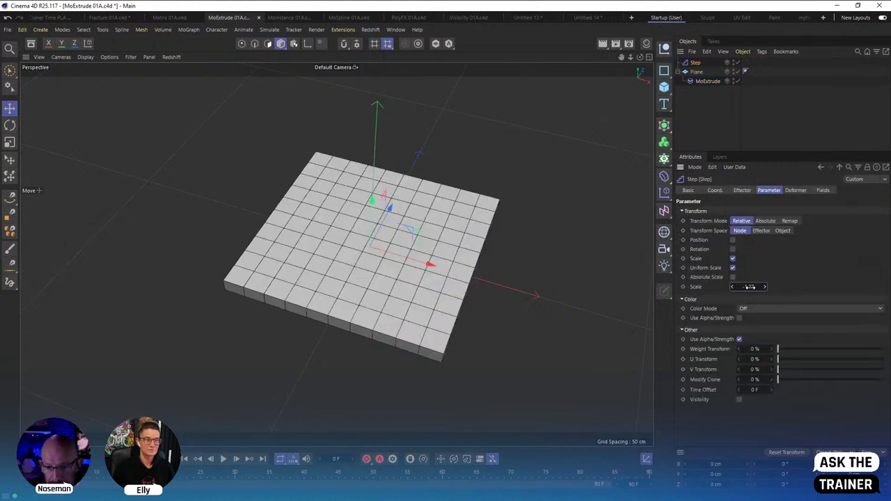
click(750, 287)
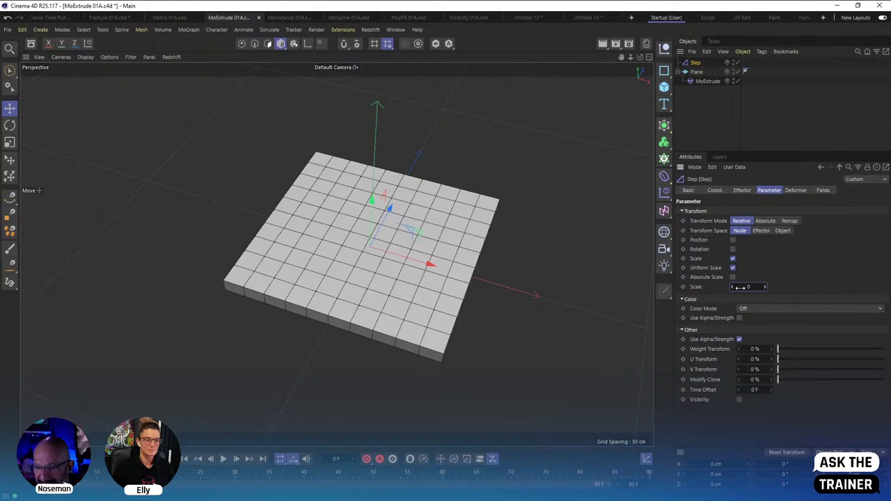
Raise MoExtrude's extrusion steps to 6 and set Step scale to -0.85 for sharp spikes.
click(707, 80)
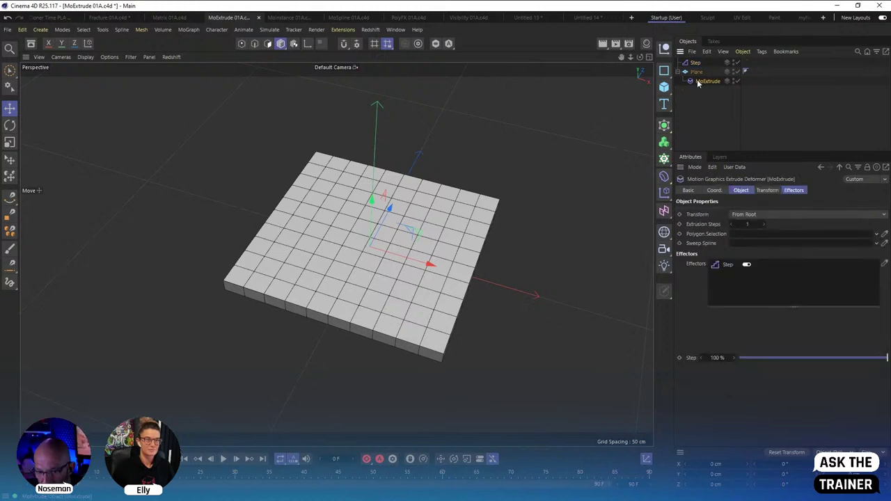
drag(762, 224, 763, 224)
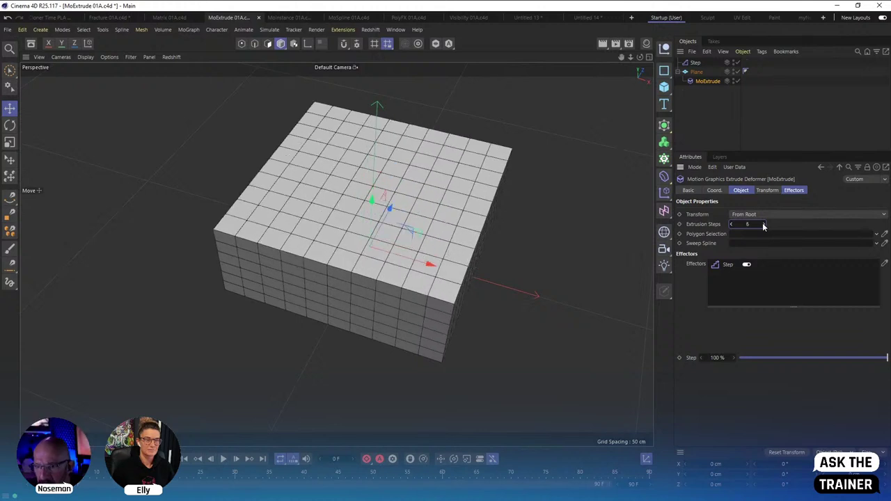
click(790, 190)
click(697, 63)
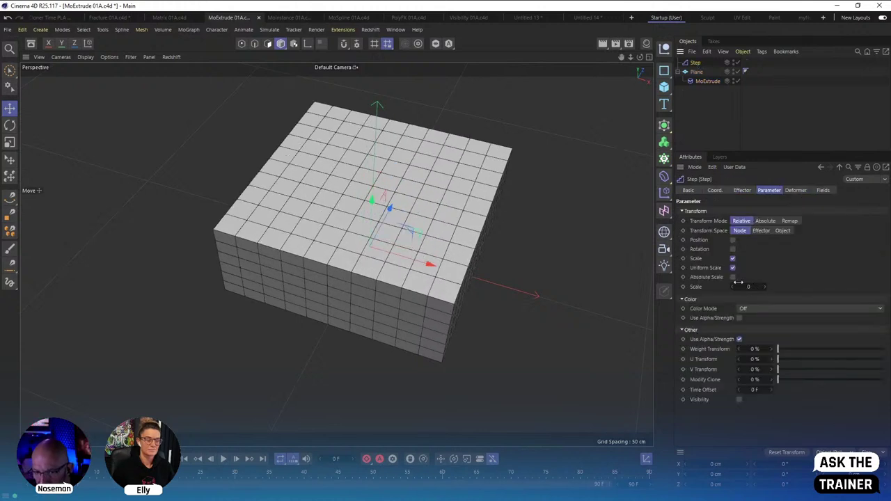
drag(754, 288, 712, 293)
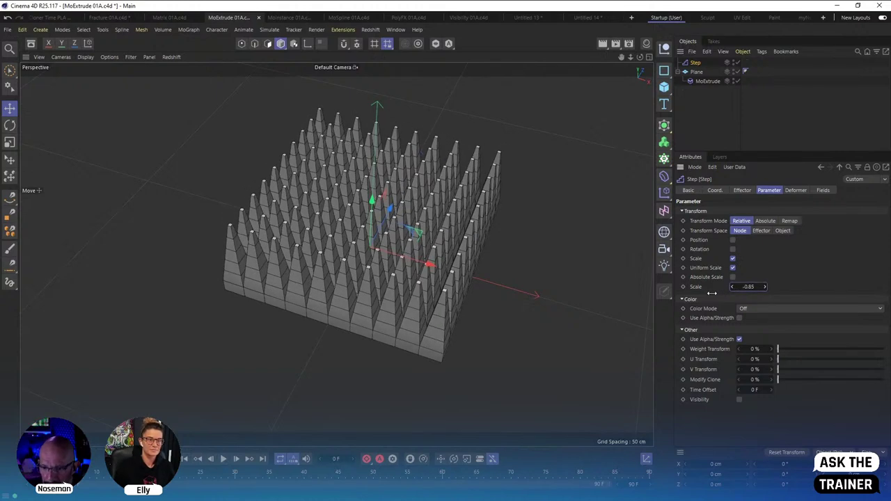
Bring up MoExtrude's Object tab with its Transform options.
key(Down)
key(Down)
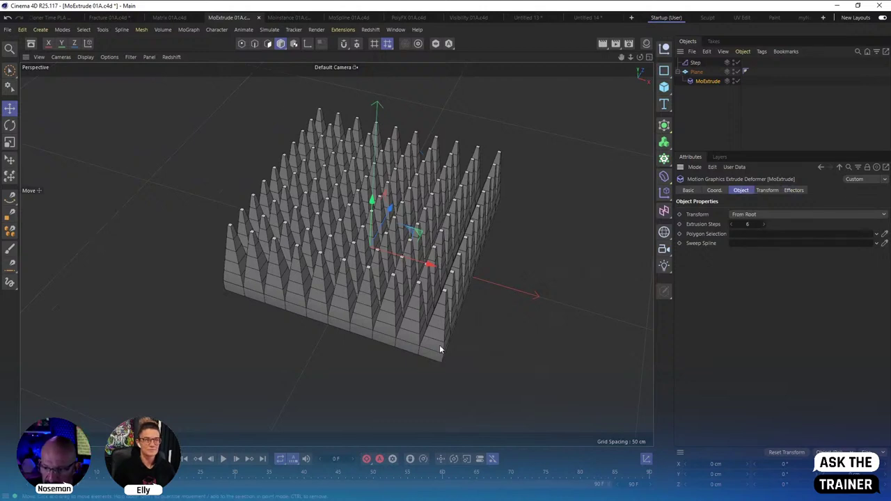
click(769, 191)
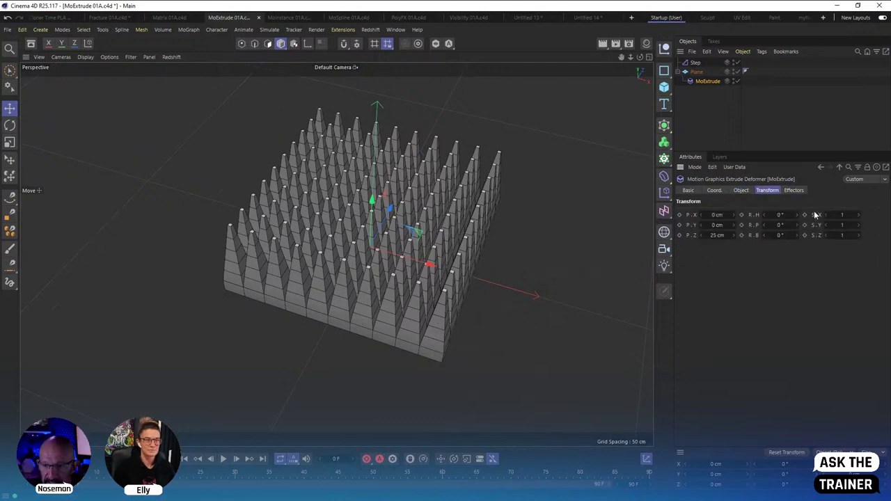
click(742, 191)
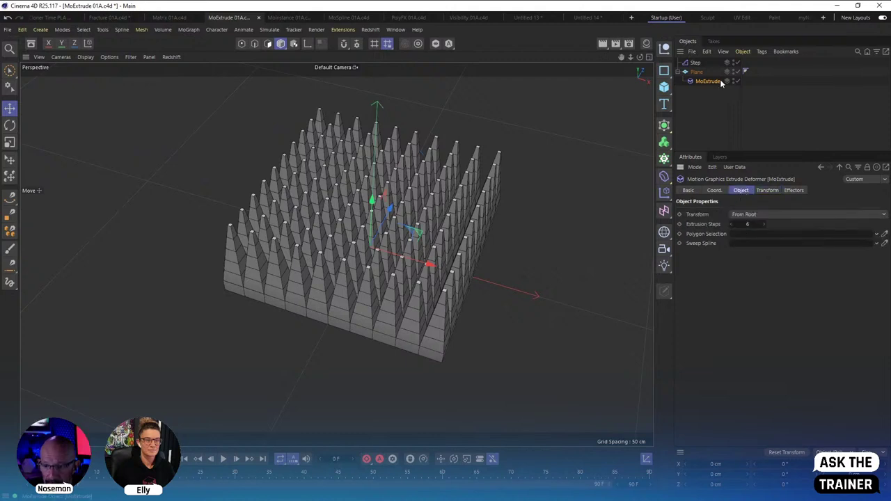
Choose Per Step for MoExtrude's Transform, giving stepped blocks across 6 steps.
click(766, 214)
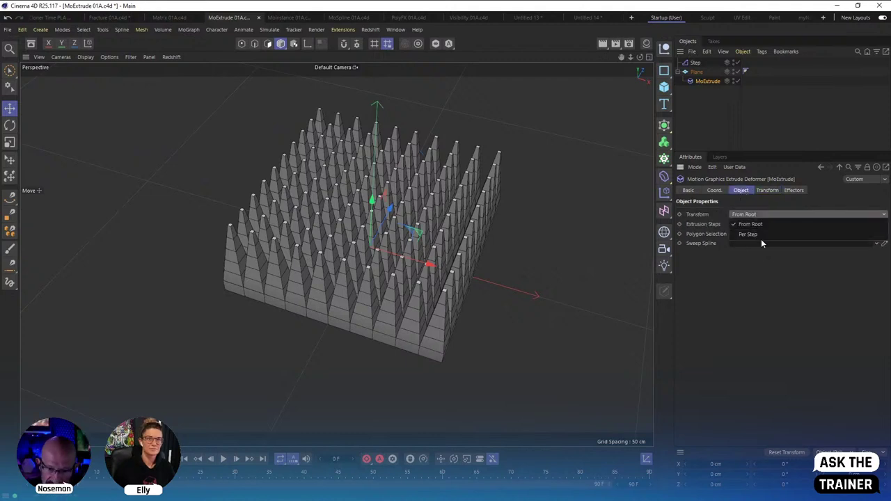
click(762, 234)
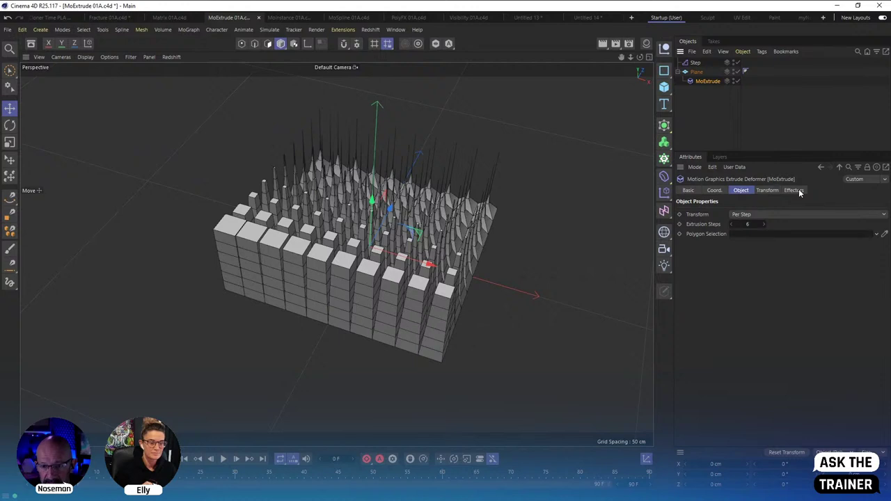
Switch to the Untitled 21 spiky sphere project and delete its Plain effector.
click(592, 20)
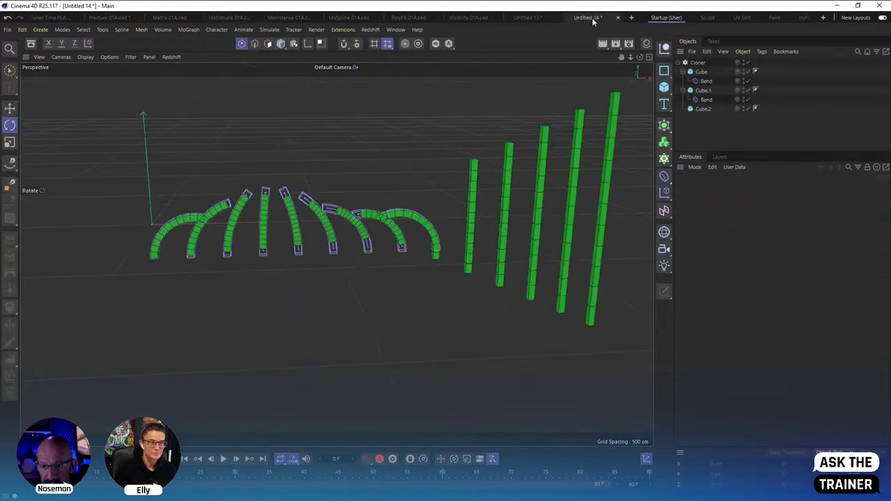
click(544, 19)
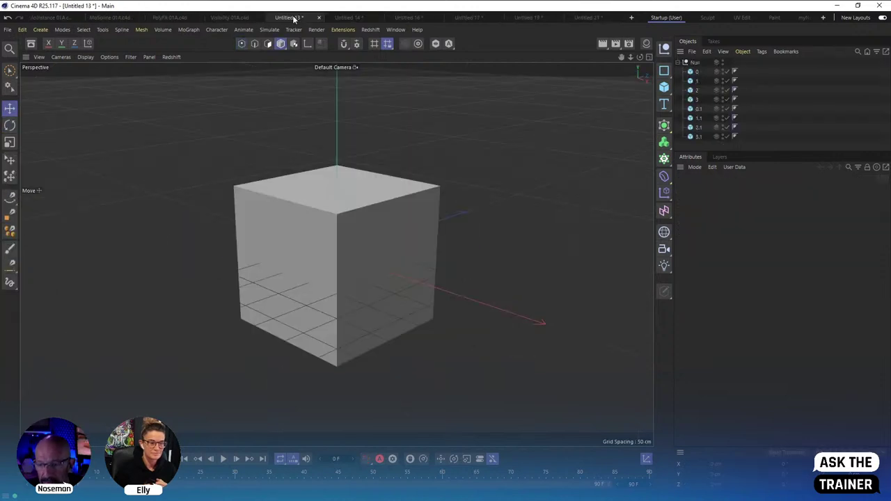
click(583, 17)
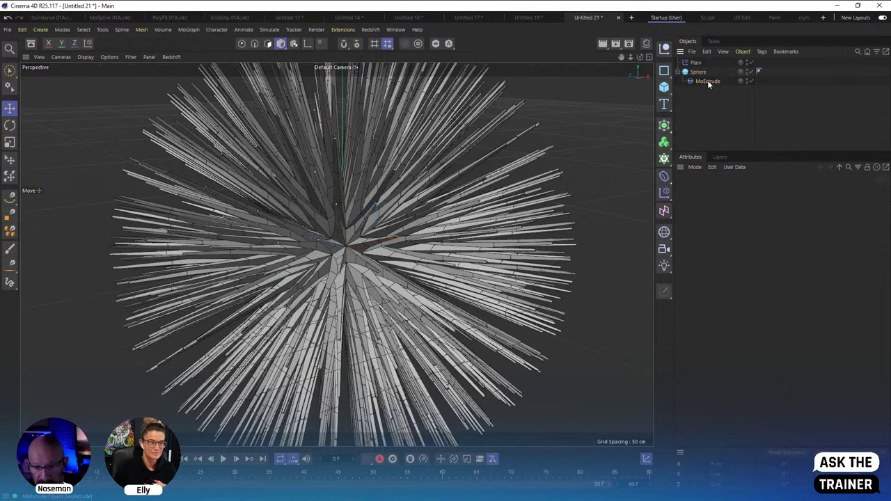
click(696, 63)
key(Delete)
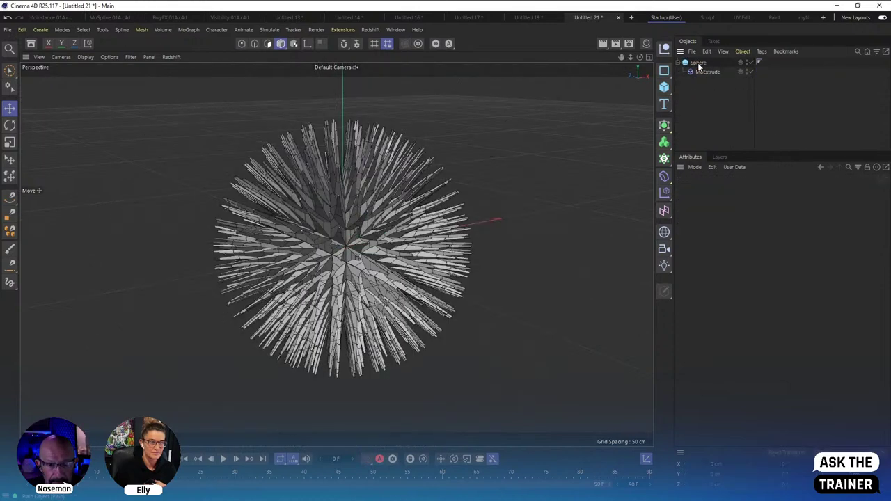
Select MoExtrude and bring up the MoGraph Effector submenu.
click(707, 73)
click(189, 29)
mouse_move(209, 44)
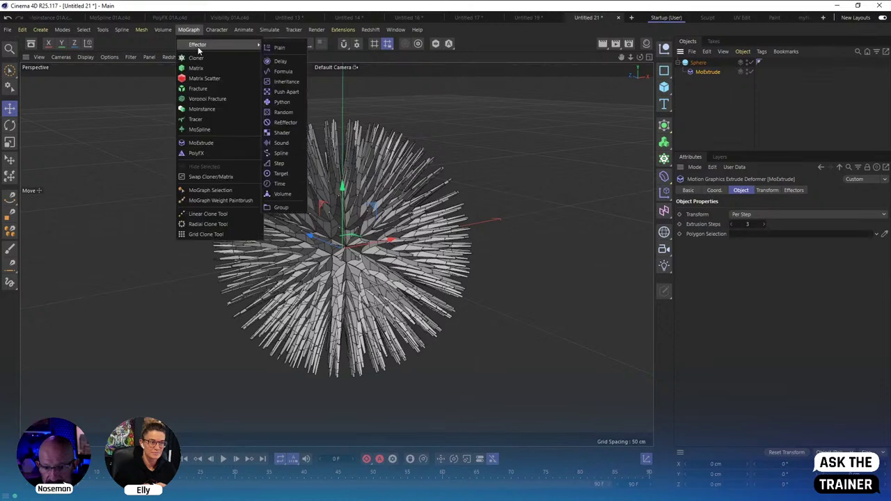
Add a Random effector with position zeroed and disabled, and random scale enabled and increased.
click(299, 113)
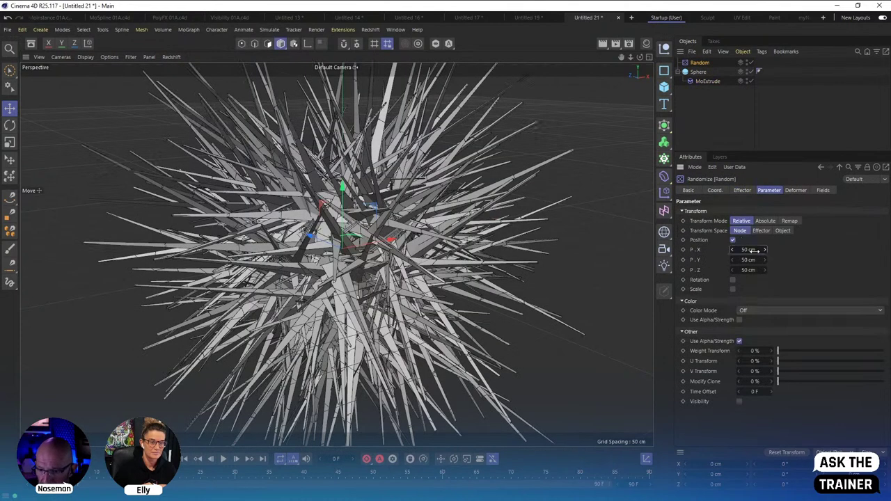
click(752, 250)
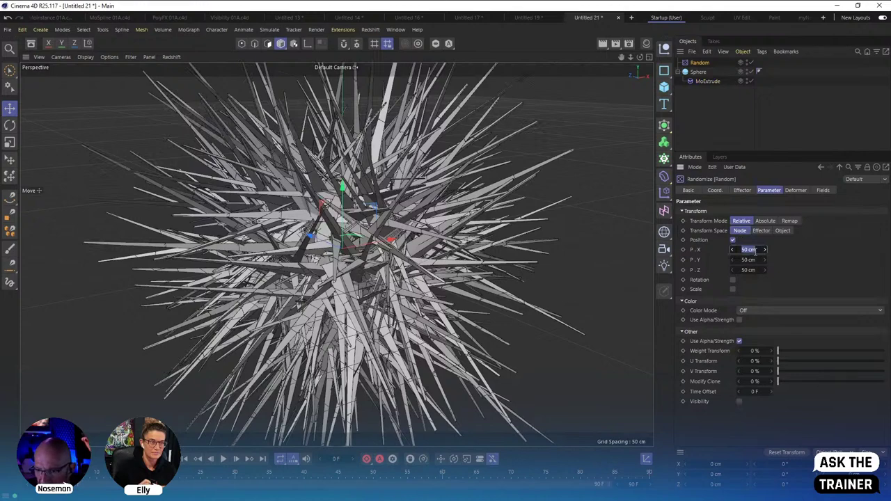
text(0)
key(Tab)
text(0)
key(Tab)
text(0)
key(Return)
click(733, 240)
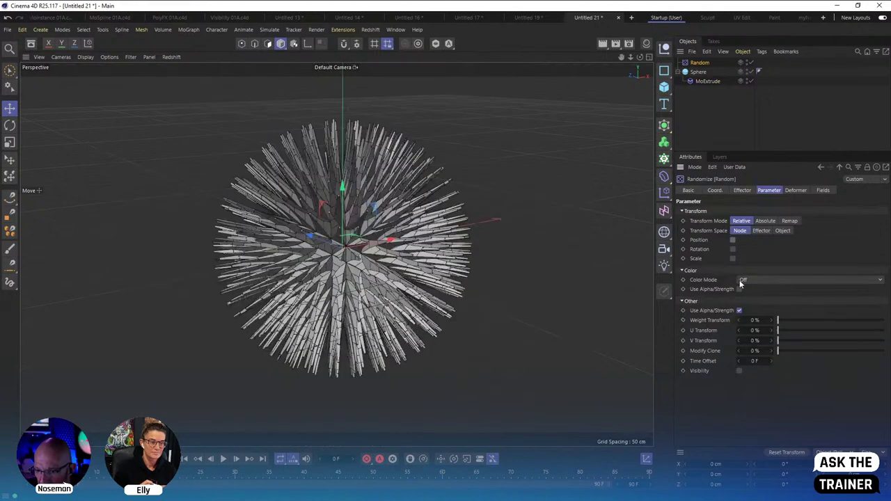
click(732, 258)
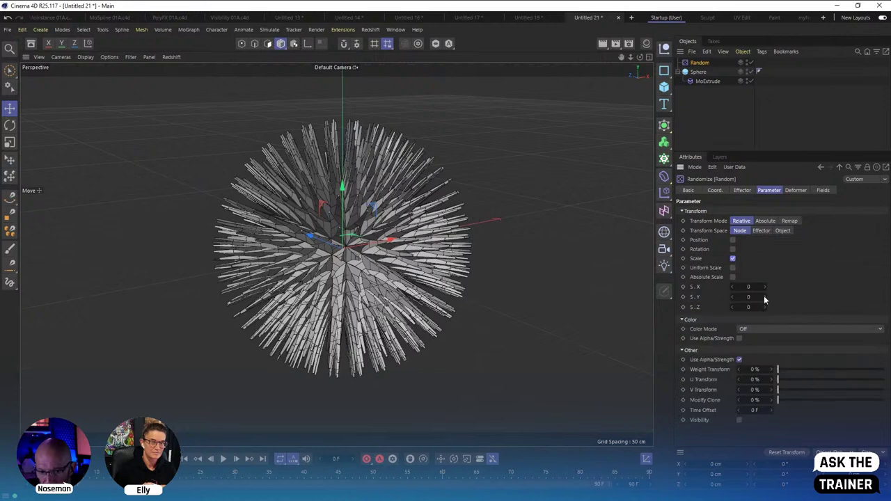
drag(743, 308, 762, 292)
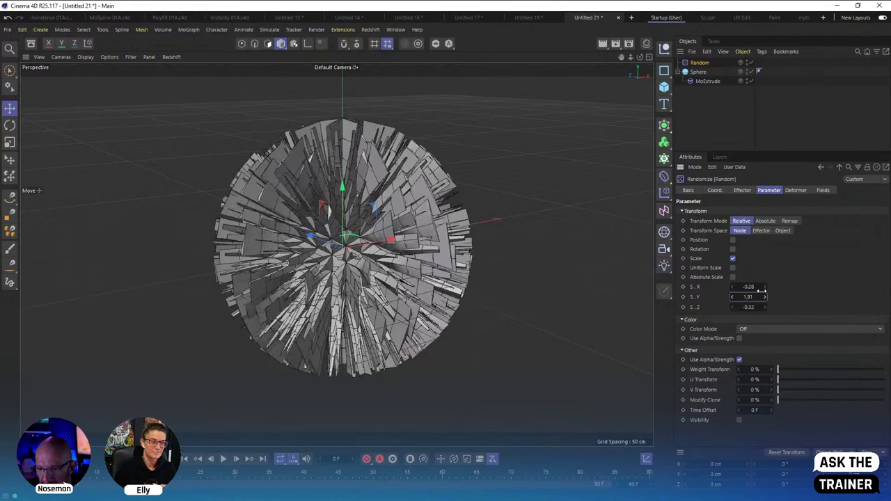
Set the Random effector's mode to Turbulence and play the animation to preview.
click(742, 190)
click(745, 285)
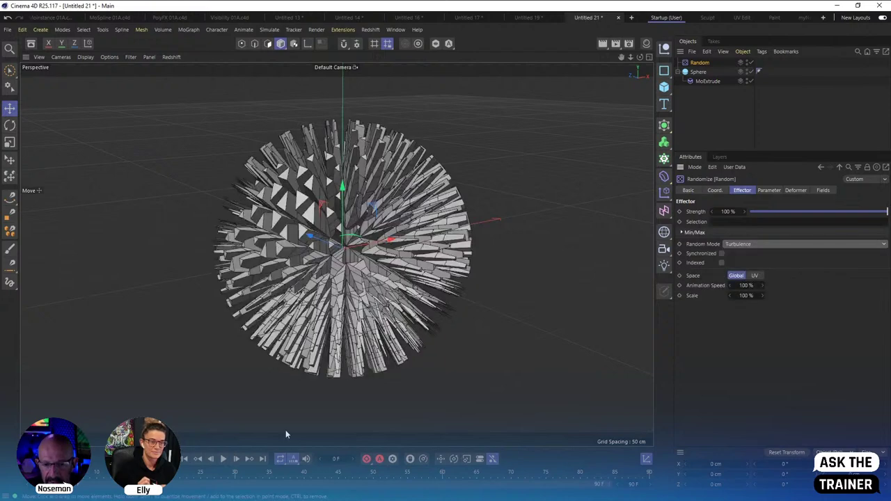
click(223, 459)
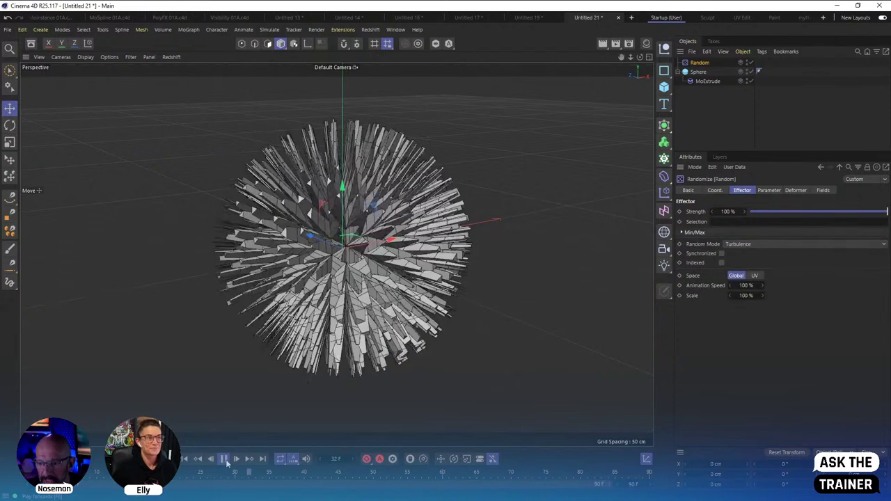
Raise MoExtrude's P.Z offset to 38 cm to lengthen the spikes.
click(707, 81)
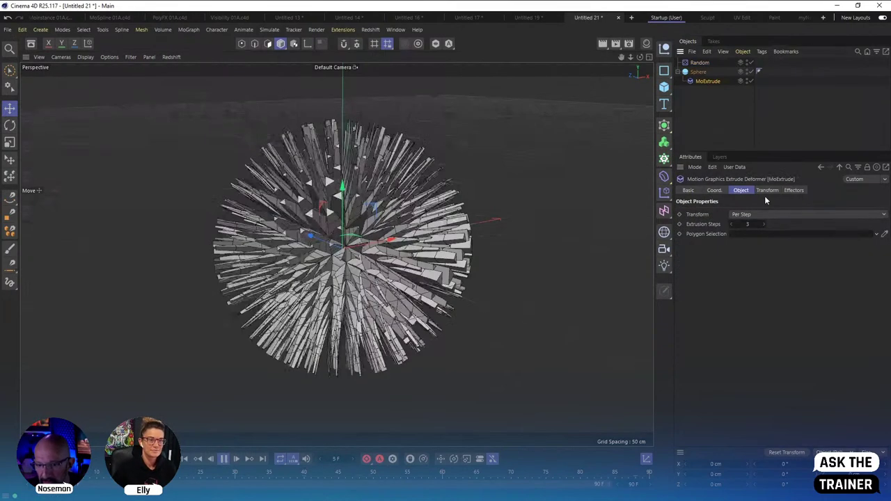
click(767, 190)
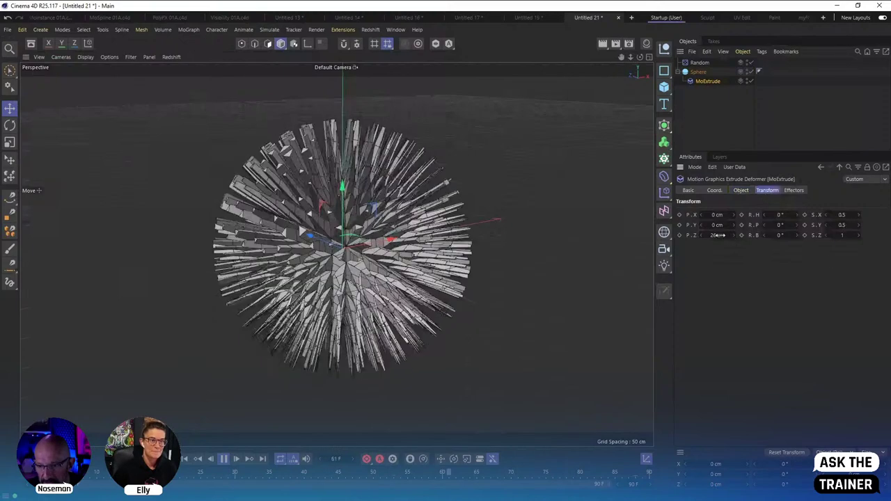
mouse_move(733, 235)
mouse_down()
mouse_move(760, 237)
mouse_move(727, 243)
mouse_up()
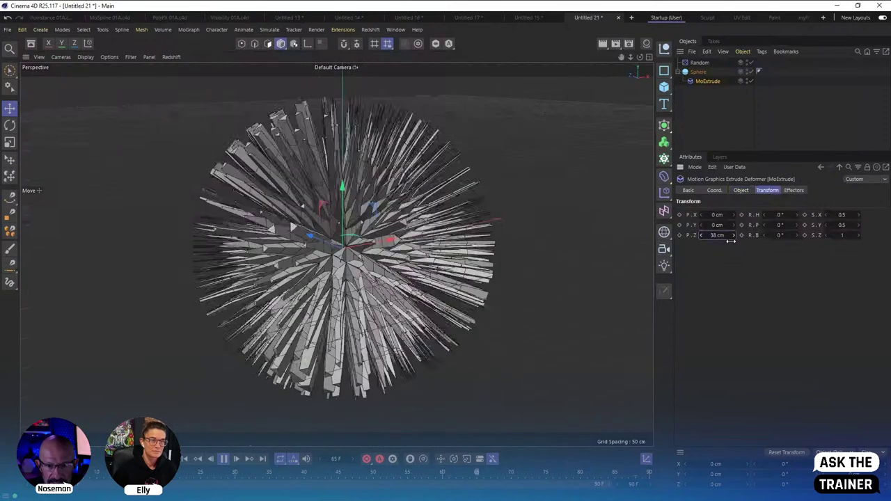
click(794, 190)
Add a Plain effector with P.Y set to 0 and watch it sweep the sphere.
click(188, 29)
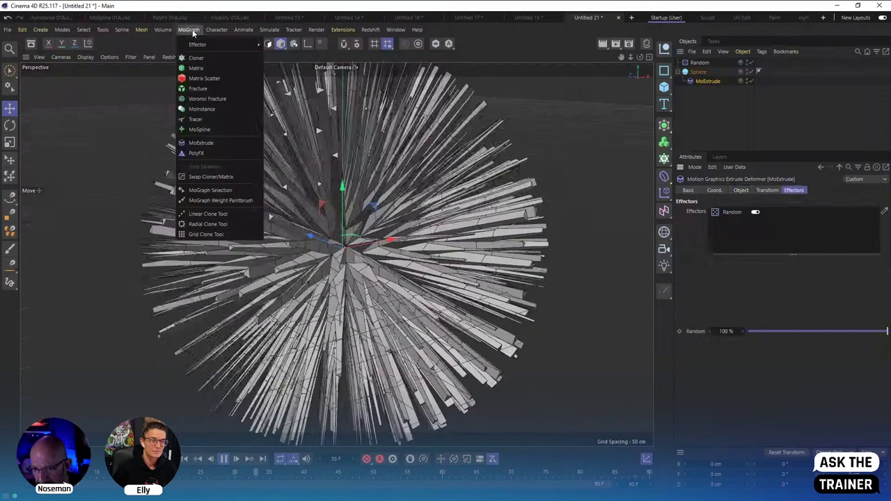
mouse_move(230, 45)
click(279, 48)
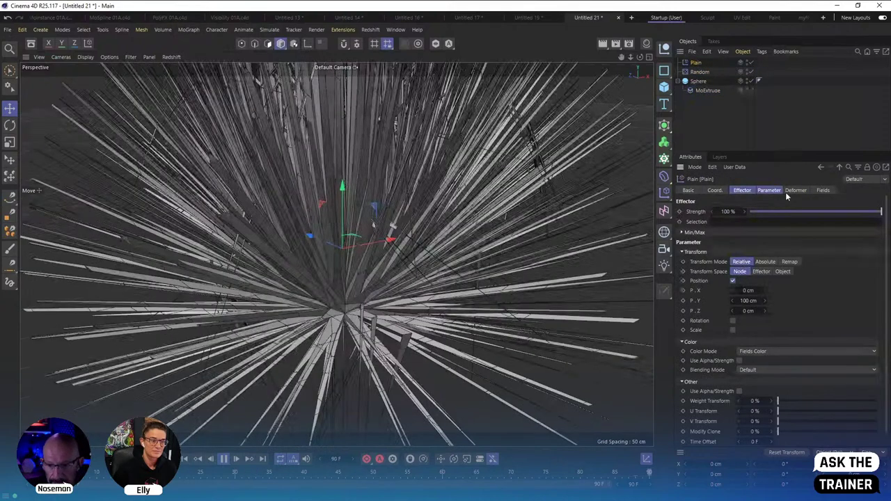
double_click(748, 300)
text(0)
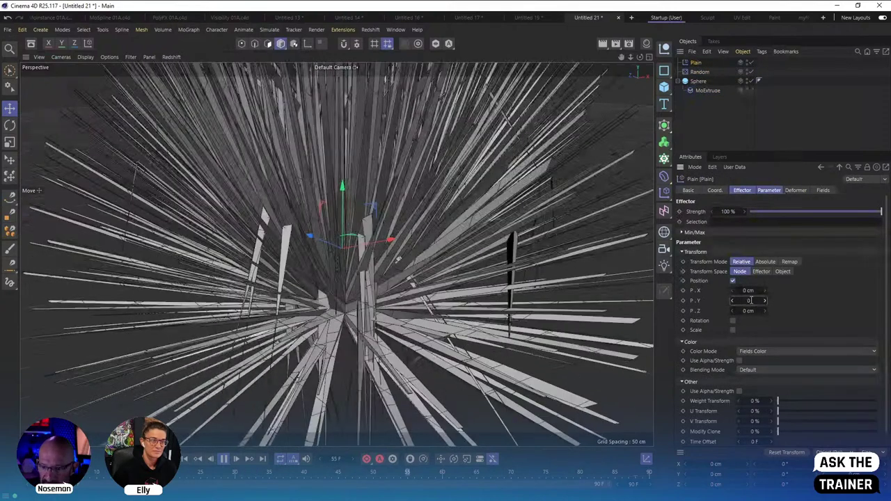
key(Tab)
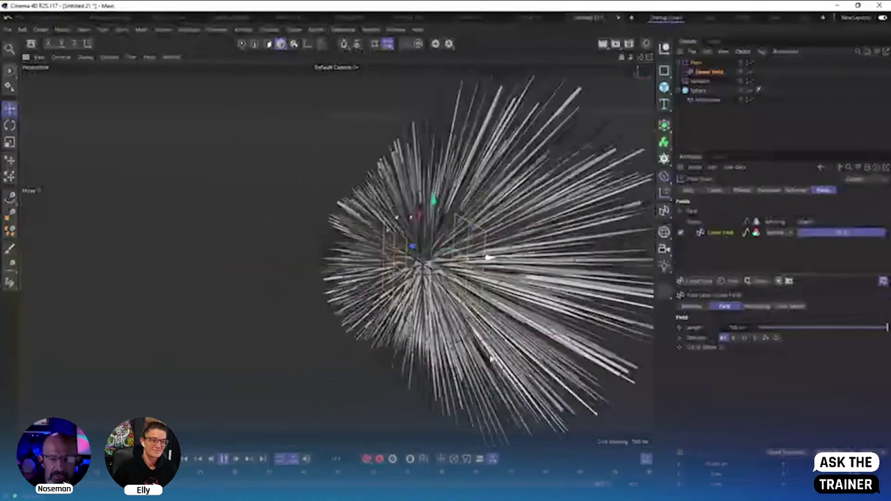
click(223, 459)
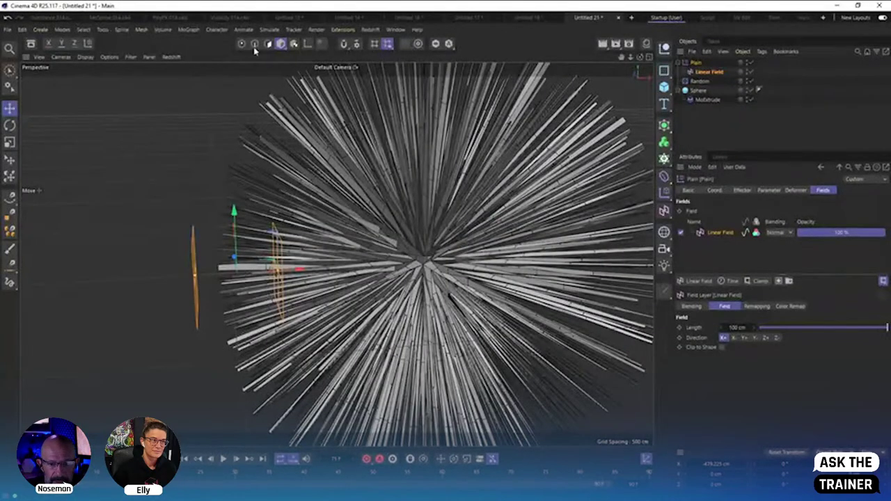
Close the project without saving, returning to Untitled 19.
click(189, 30)
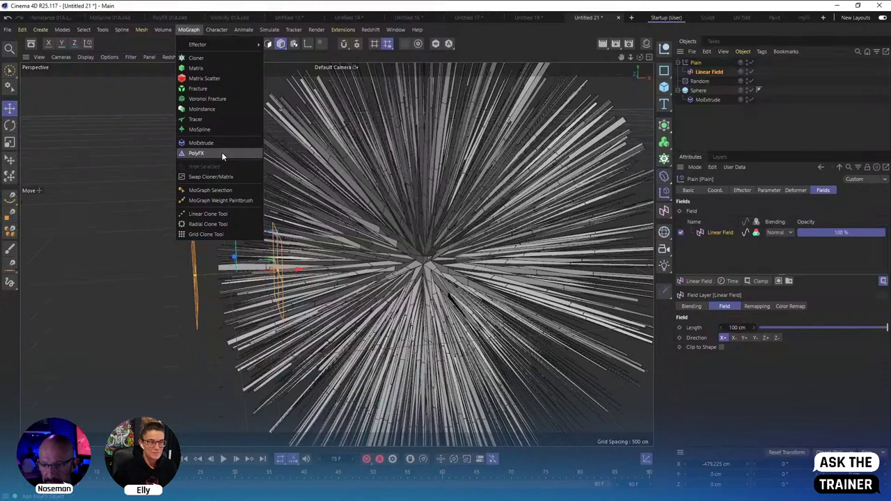
click(740, 132)
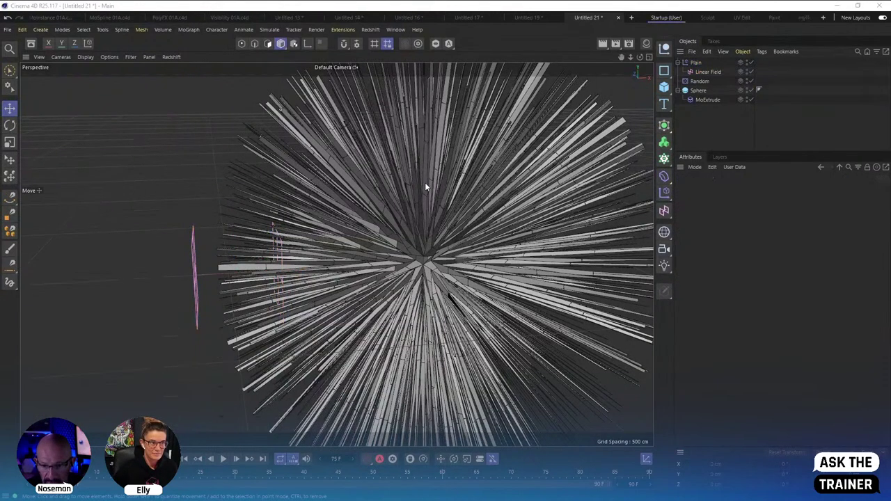
key(ctrl+F4)
click(457, 291)
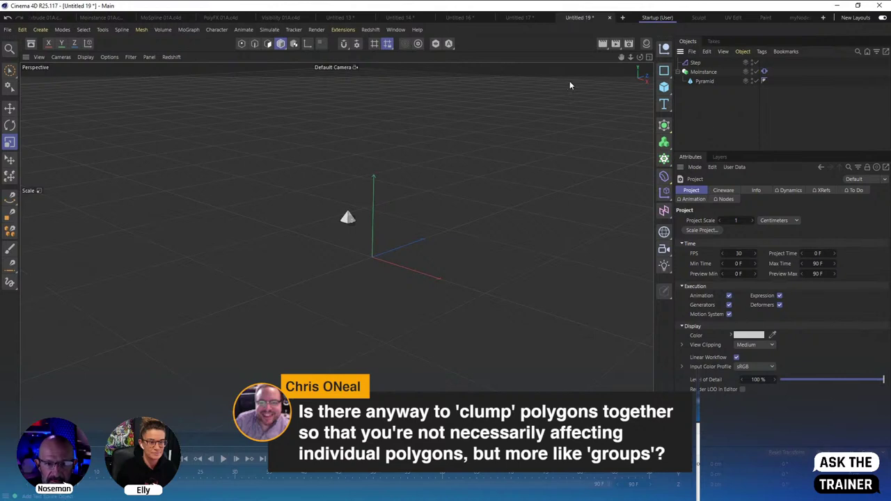
click(187, 29)
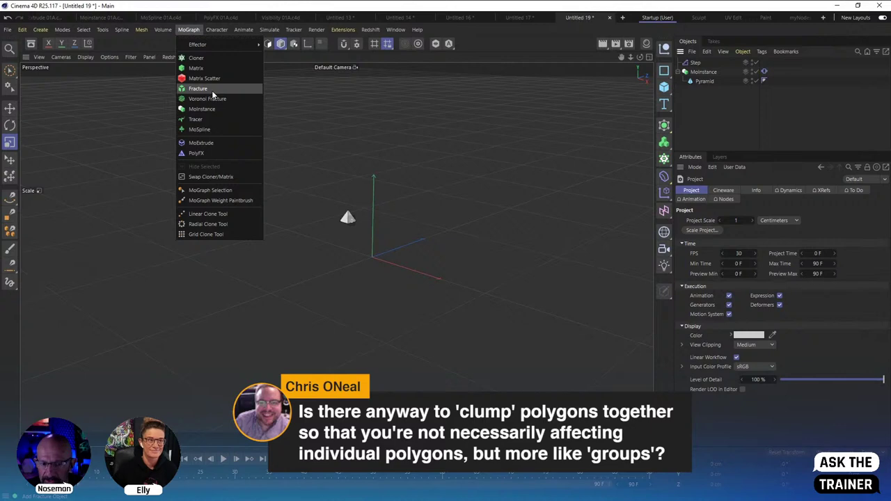
Delete the Step, MoInstance and Pyramid objects to empty the scene.
click(515, 101)
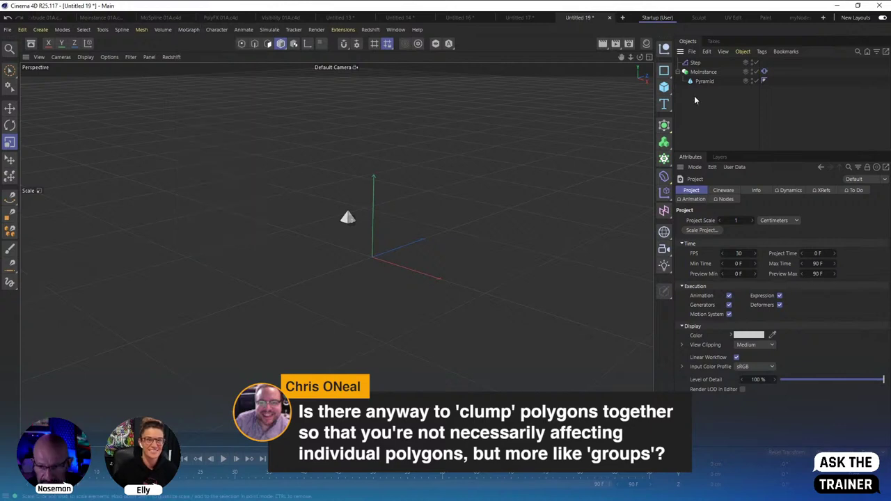
drag(714, 103, 685, 60)
key(Delete)
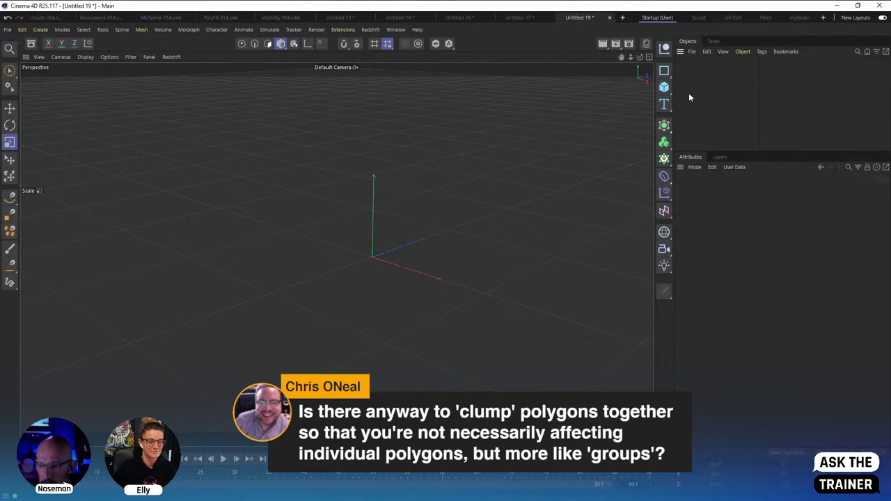
Create a Sphere of type Icosahedron with Segments raised to 98.
click(664, 86)
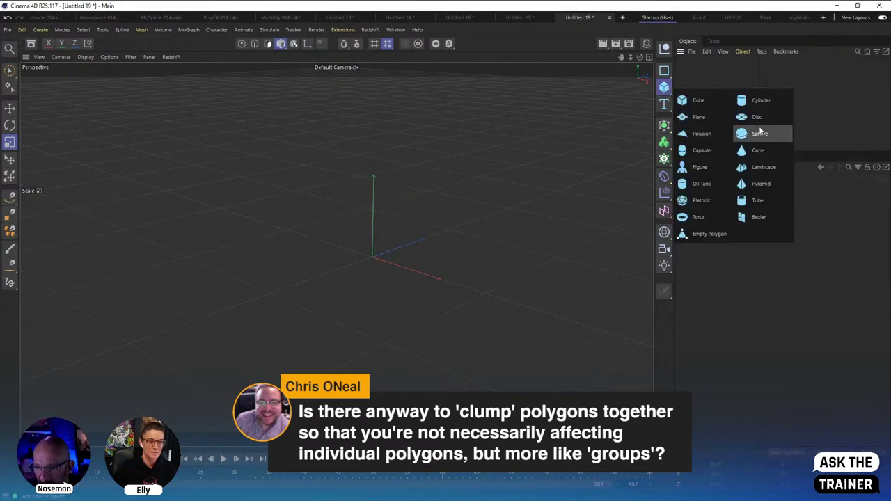
click(759, 138)
click(751, 230)
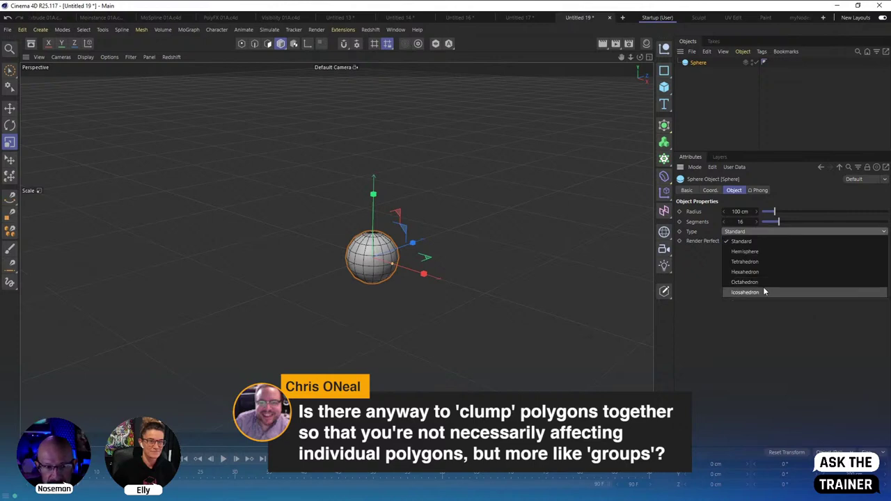
click(745, 289)
click(84, 57)
click(90, 58)
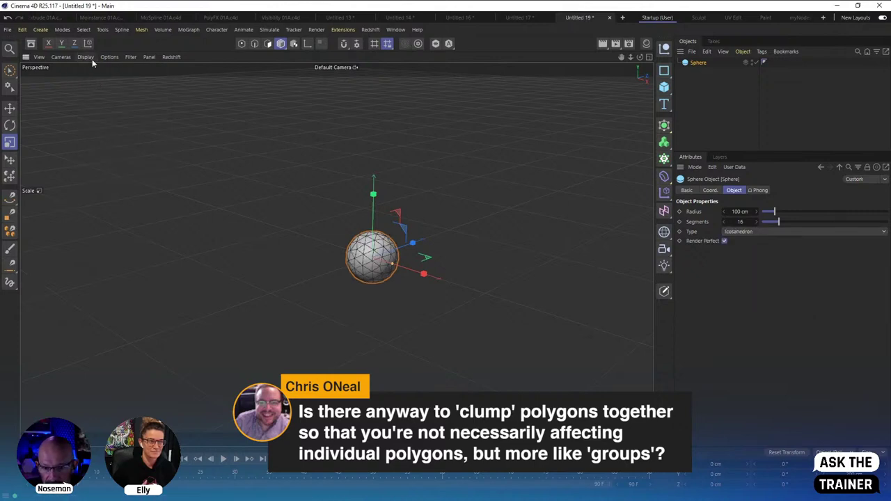
mouse_move(779, 221)
mouse_down()
mouse_move(886, 221)
mouse_move(776, 221)
mouse_up()
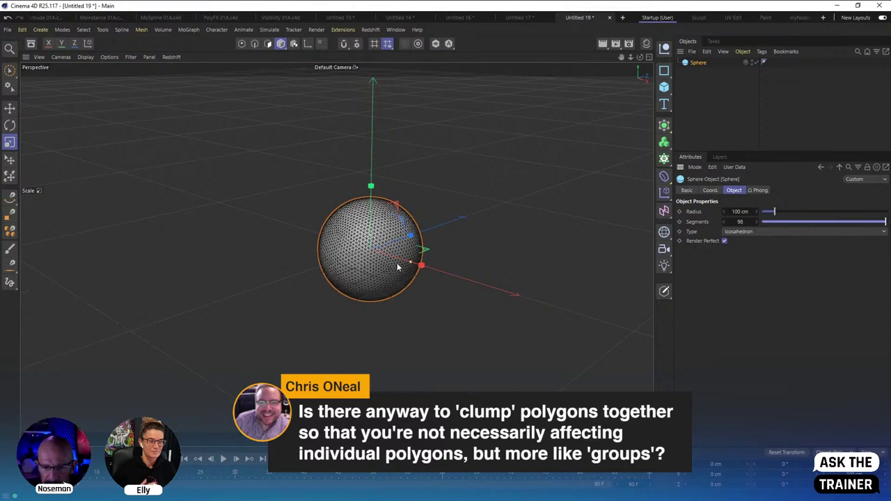
click(429, 320)
alt+drag(429, 320, 372, 234)
scroll(350, 225, up, 3)
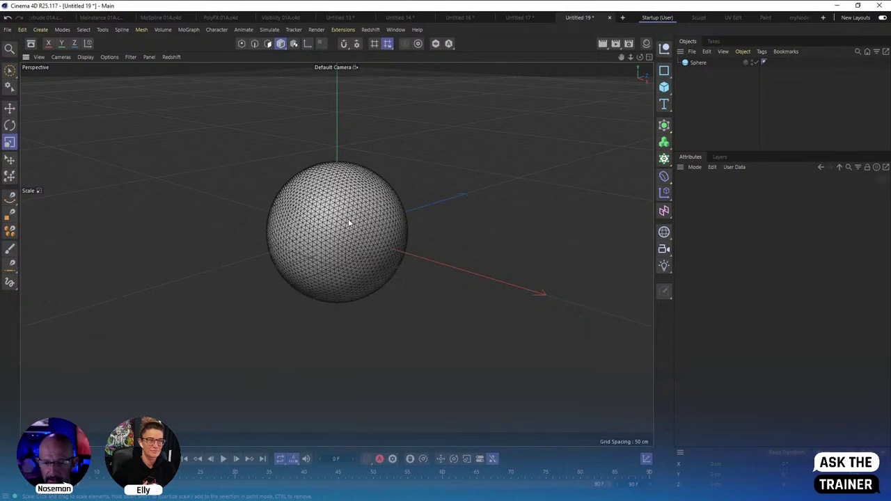
click(698, 63)
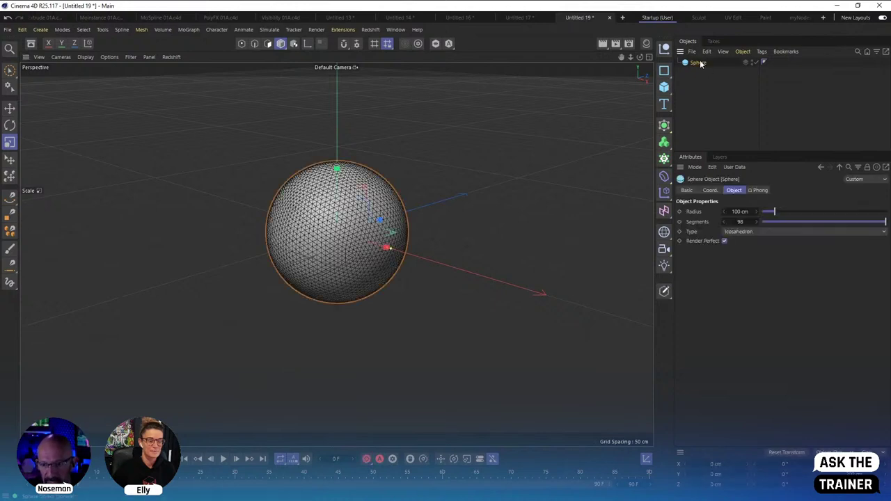
Parent the sphere under a Voronoi Fracture with Hull Only enabled.
click(665, 159)
alt+click(775, 188)
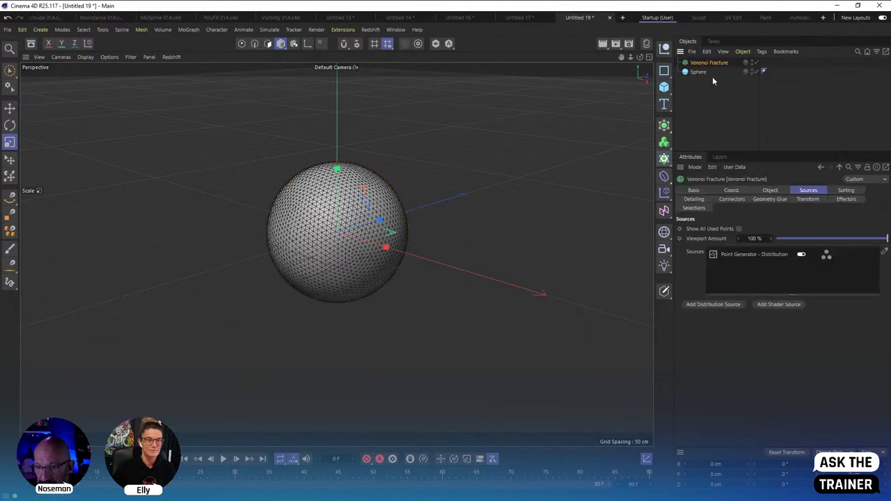
click(702, 73)
click(705, 62)
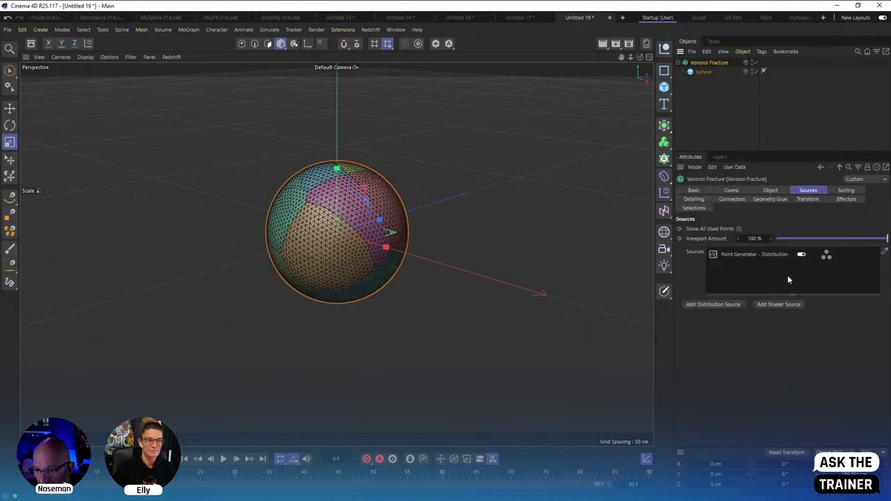
click(770, 190)
click(750, 289)
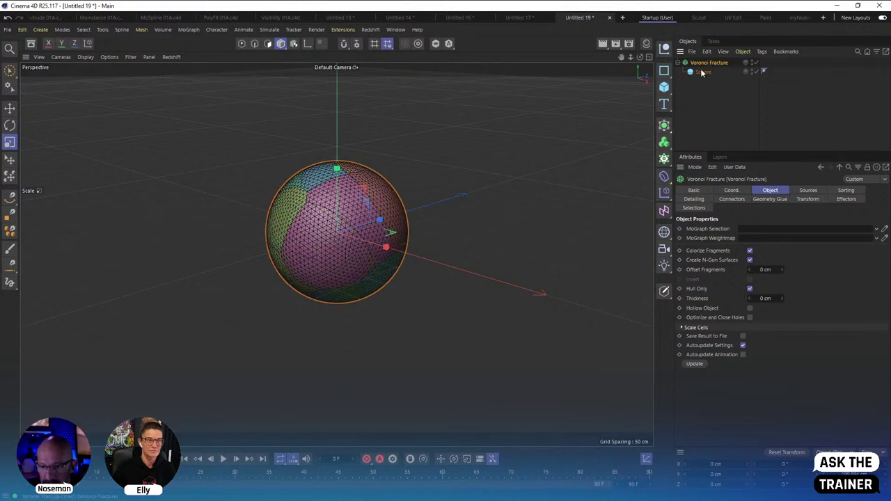
Add a Random effector to scatter the fracture pieces.
click(188, 29)
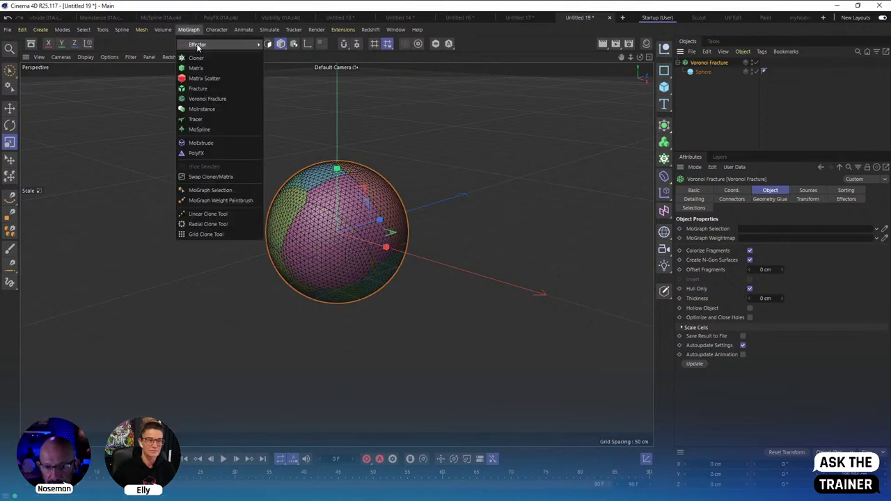
mouse_move(198, 46)
click(290, 123)
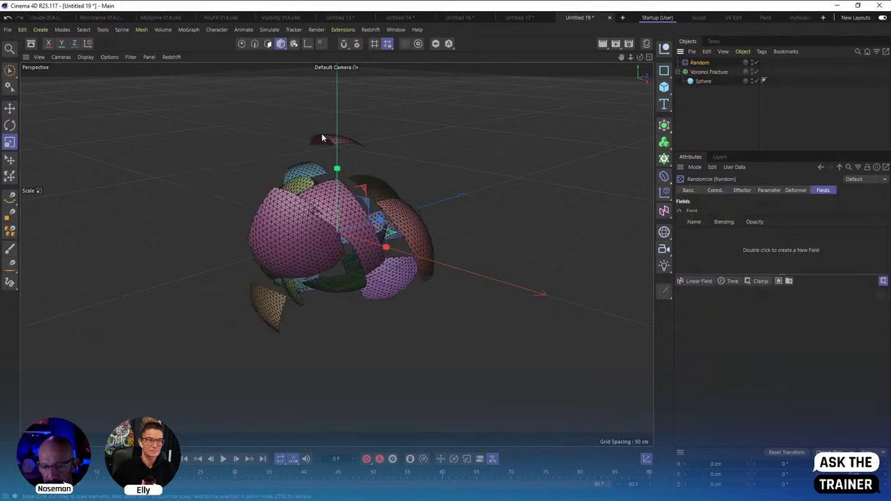
alt+drag(321, 138, 334, 196)
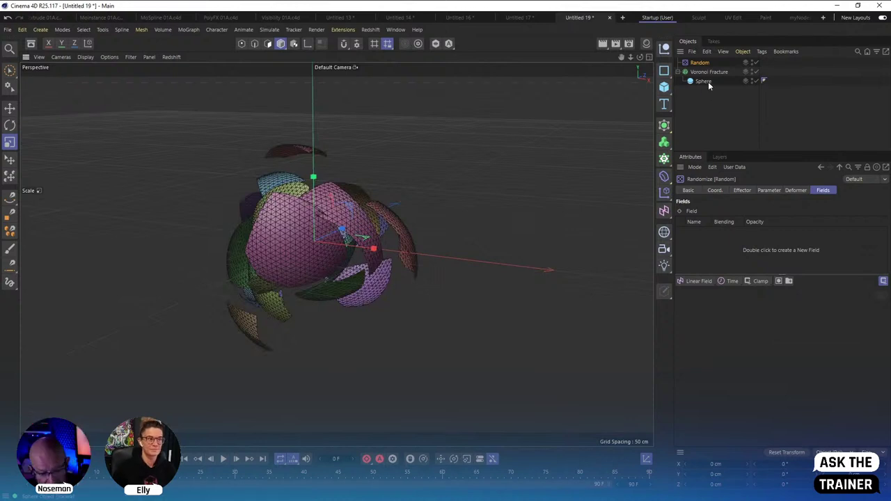
Undo the fracture setup and place a new PolyFX object under the Sphere.
key(ctrl+z)
key(ctrl+z)
key(ctrl+z)
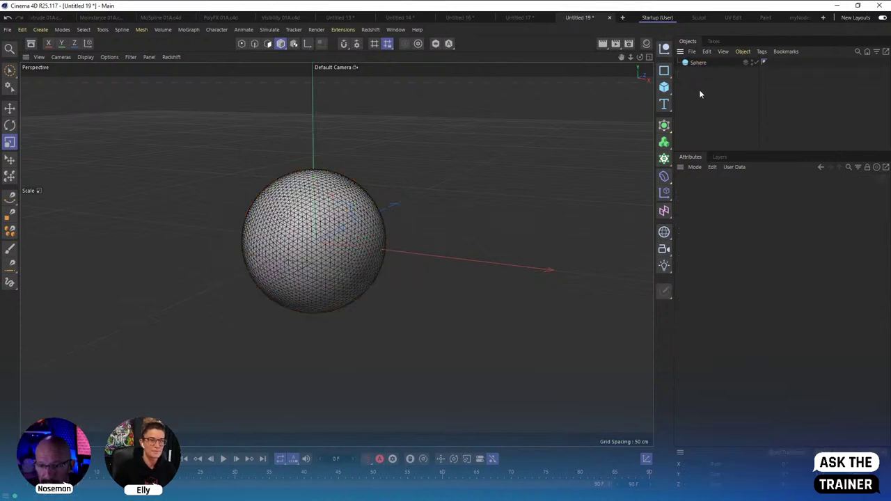
click(695, 64)
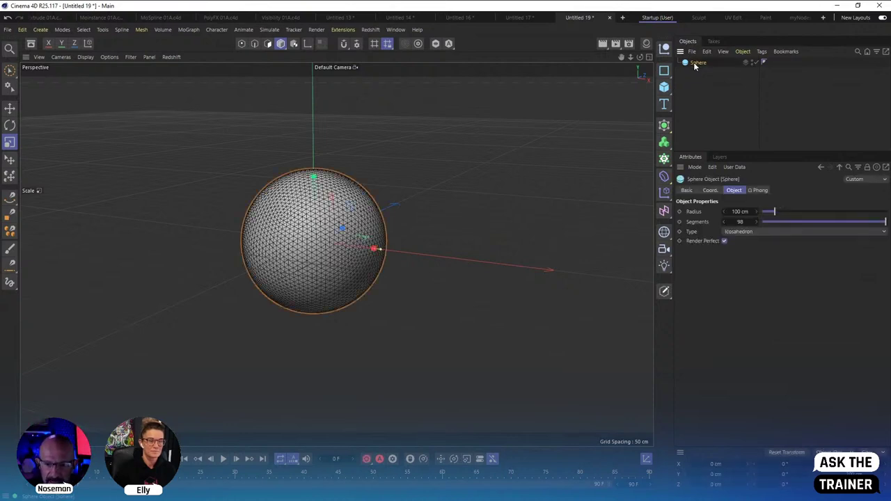
click(191, 31)
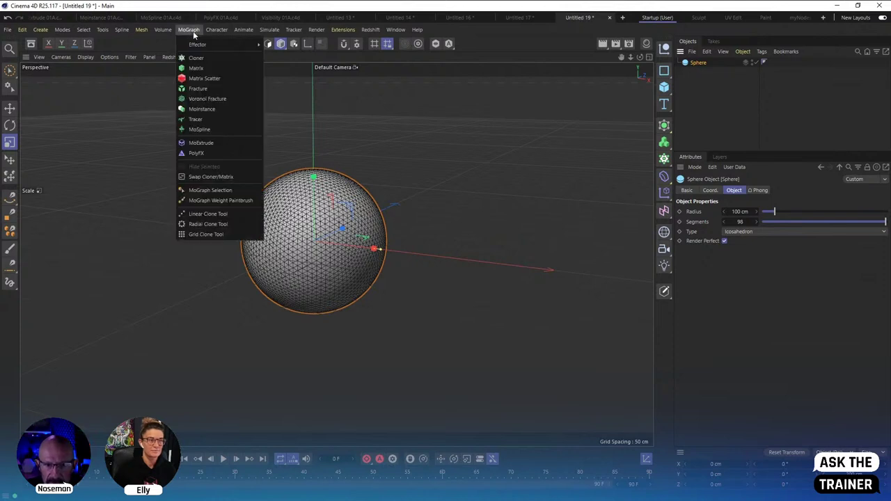
click(212, 156)
drag(712, 66, 699, 73)
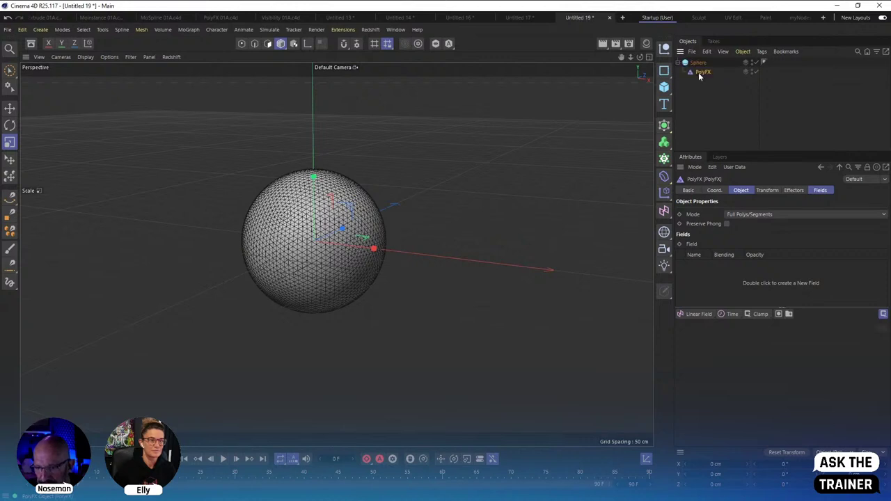
Set the PolyFX scale to 0.9 on X, Y and Z, leaving gaps between polygons.
click(796, 190)
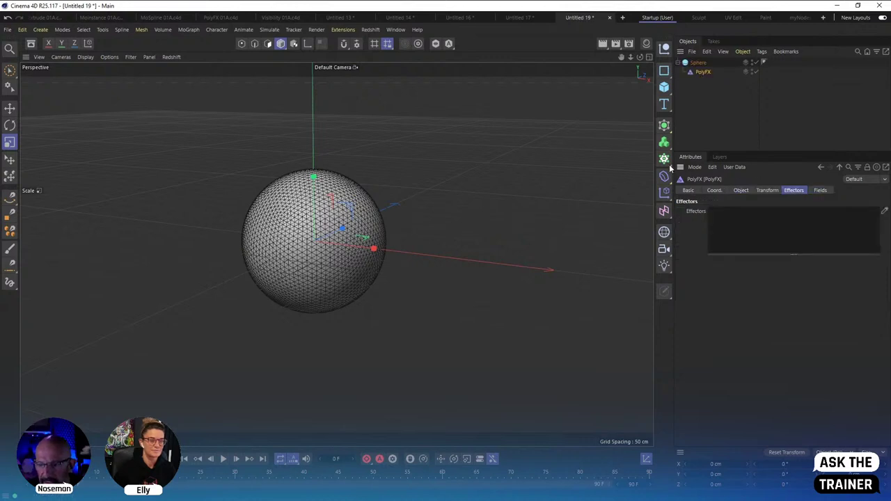
click(766, 191)
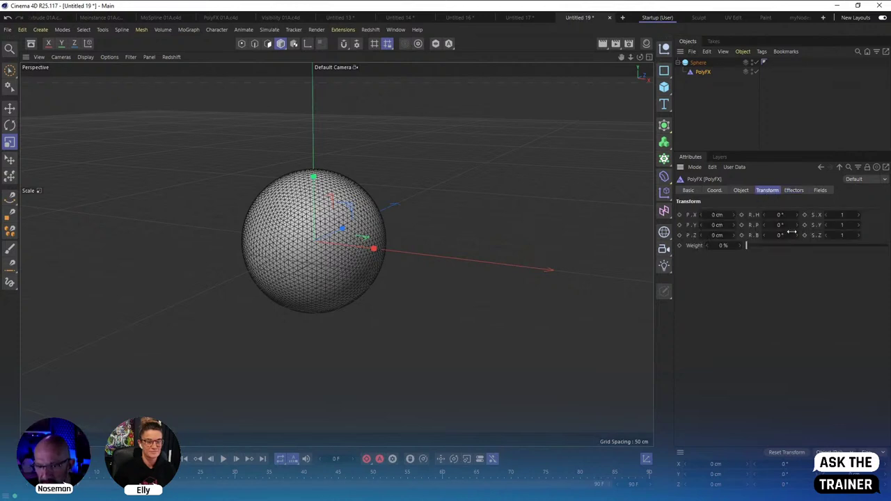
drag(827, 216, 828, 216)
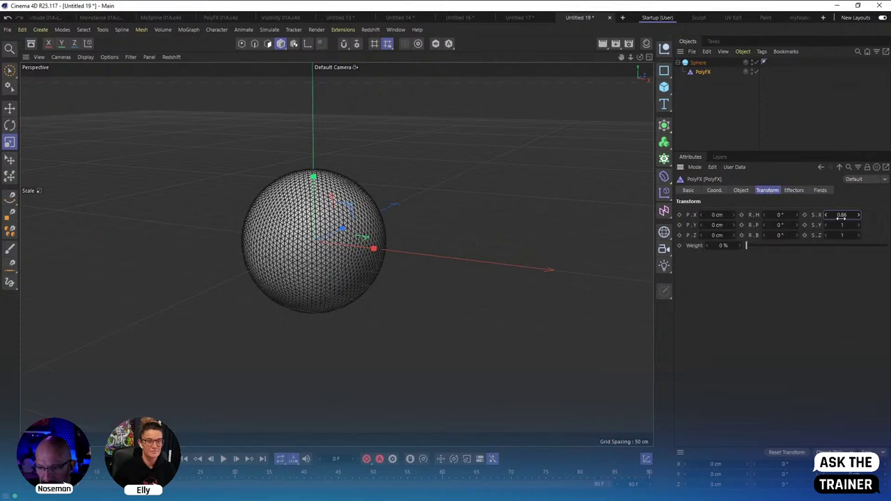
double_click(842, 215)
text(0.9)
key(Tab)
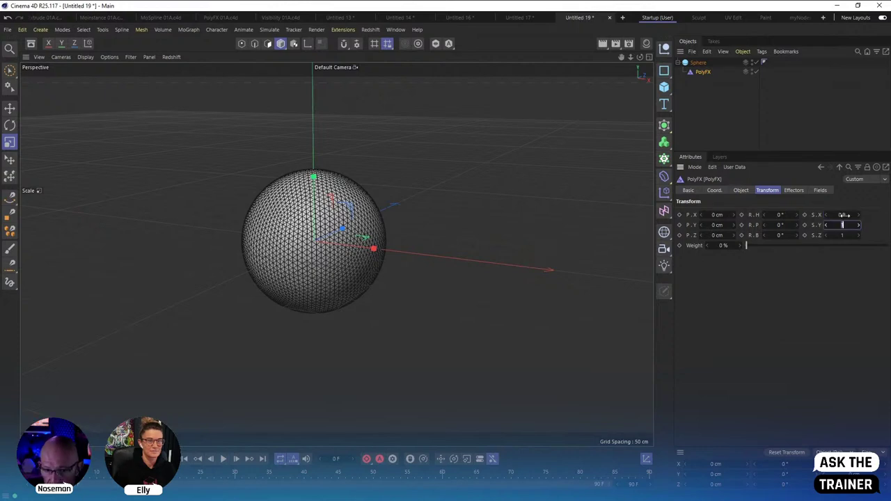
text(0.9)
key(Tab)
text(0.9)
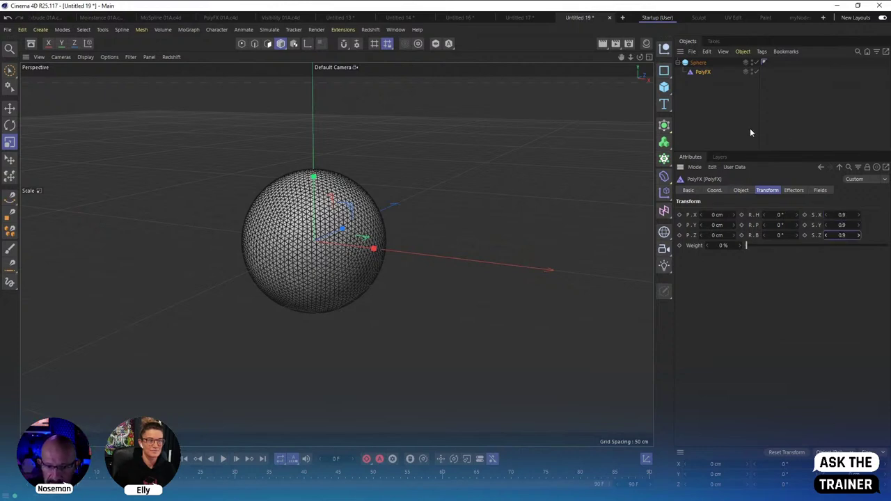
click(717, 121)
key(h)
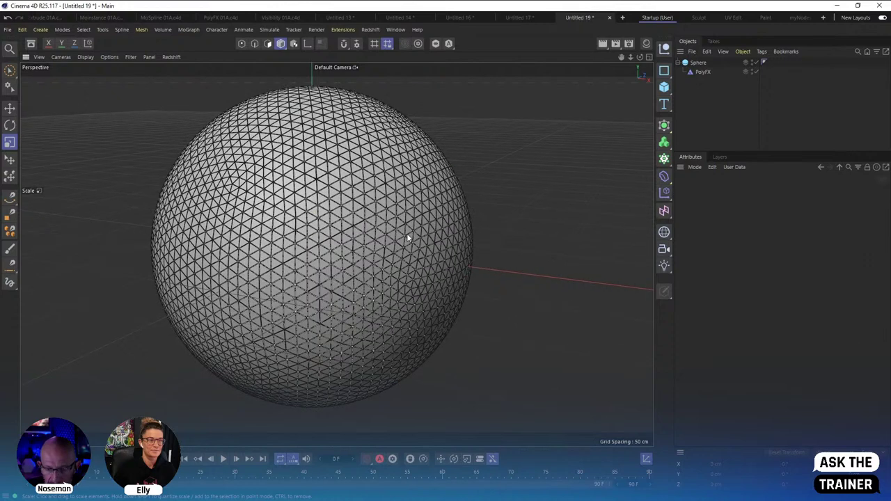
mouse_move(407, 233)
alt+mouse_down()
mouse_move(418, 259)
mouse_move(397, 236)
alt+mouse_up()
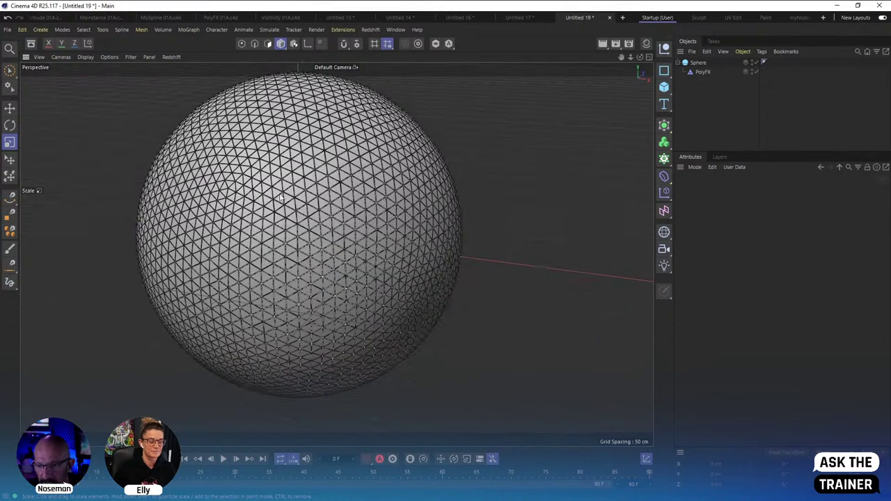
Add a Random Field to PolyFX's fields and raise its scale to 120%.
click(702, 73)
click(820, 190)
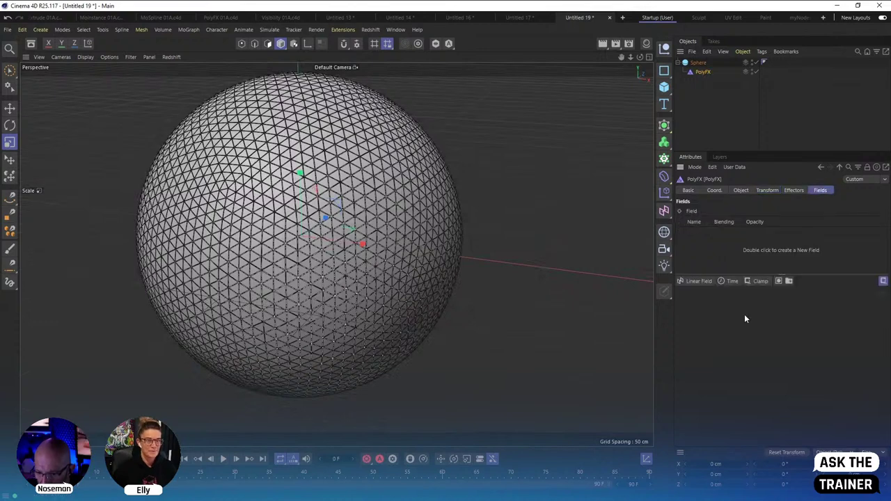
click(700, 282)
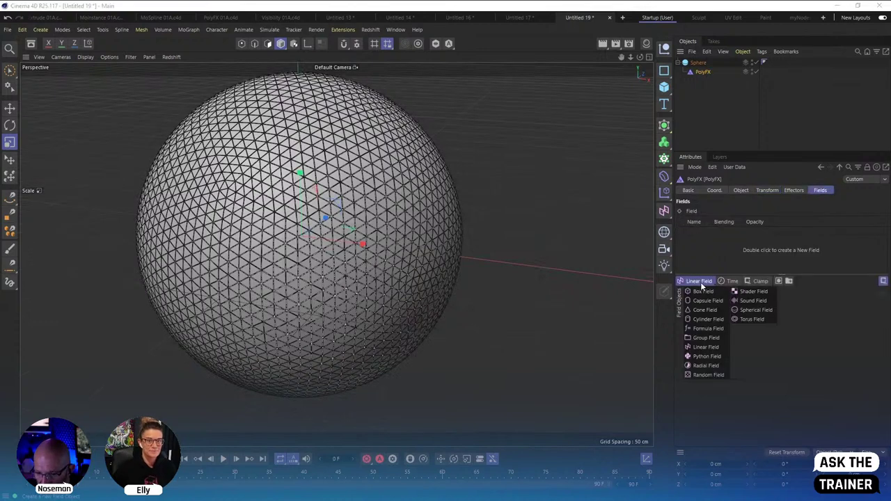
click(705, 375)
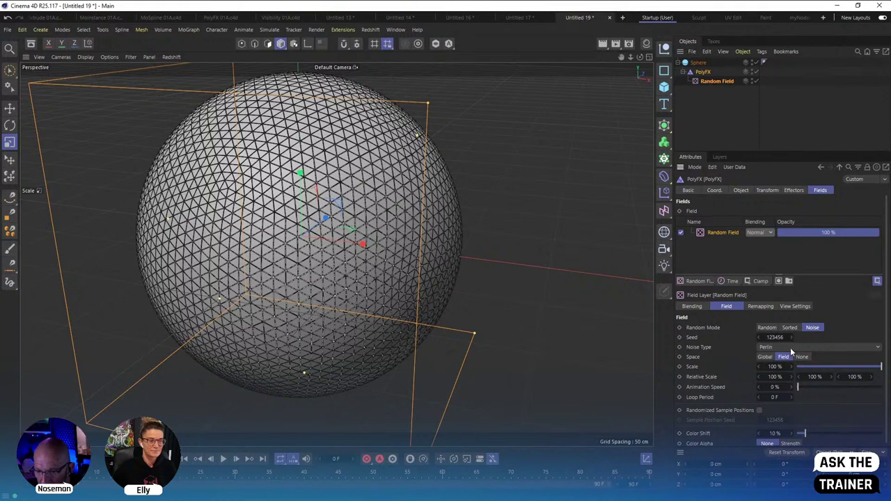
drag(775, 367, 789, 367)
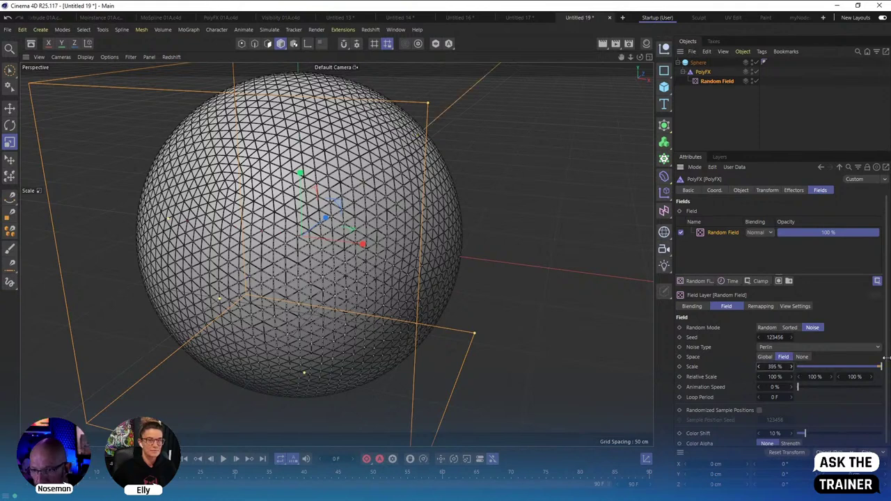
Delete the Random Field from PolyFX.
click(704, 73)
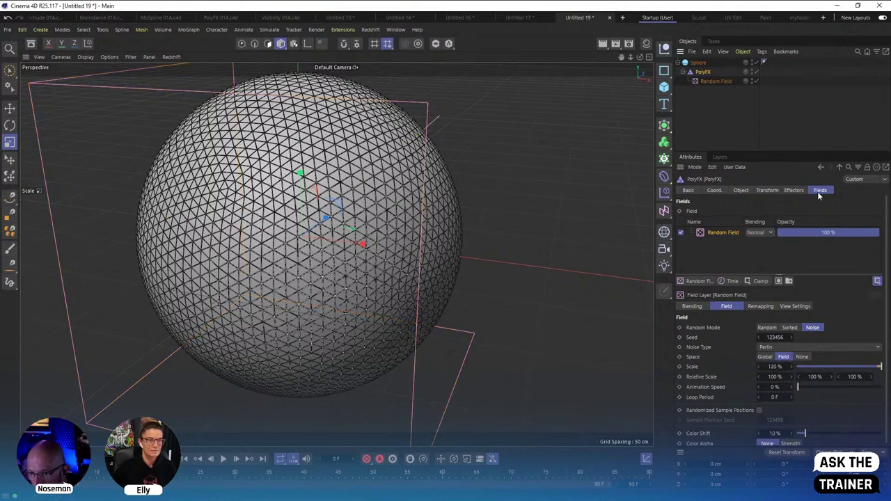
click(710, 81)
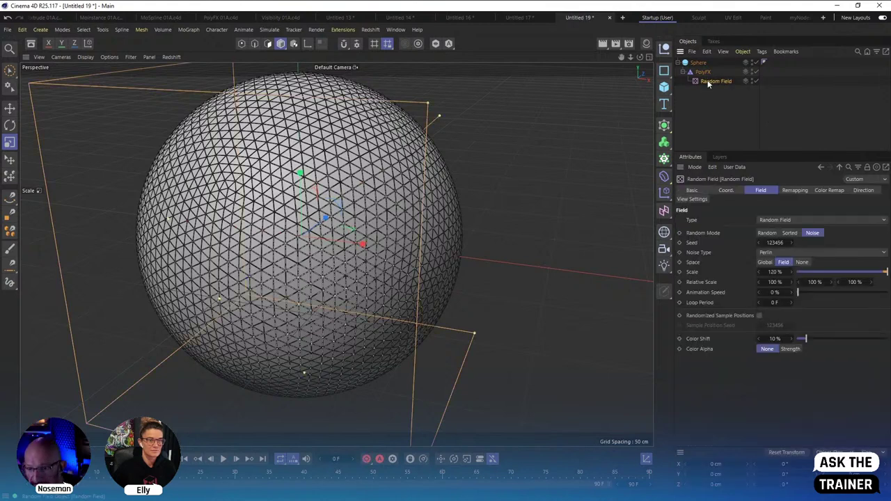
key(Delete)
Set the PolyFX transform scale S.X, S.Y and S.Z to 1.
click(702, 72)
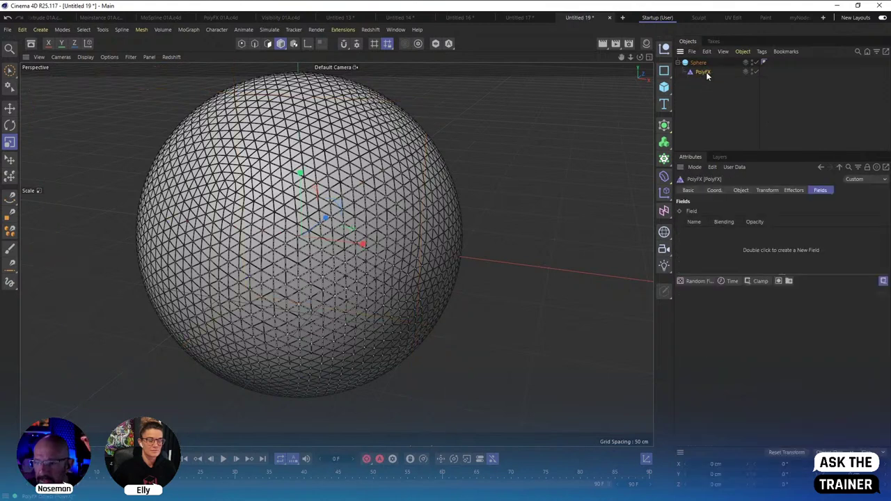
click(767, 191)
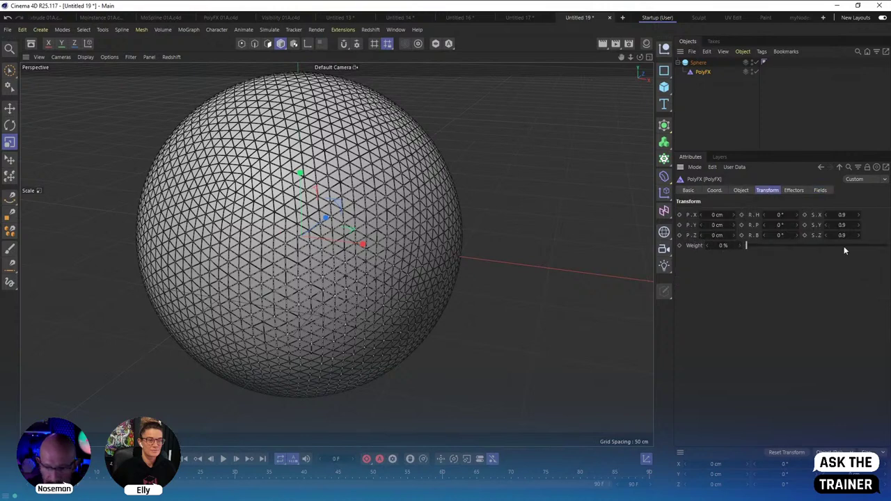
click(844, 215)
text(1)
key(Tab)
text(1)
key(Tab)
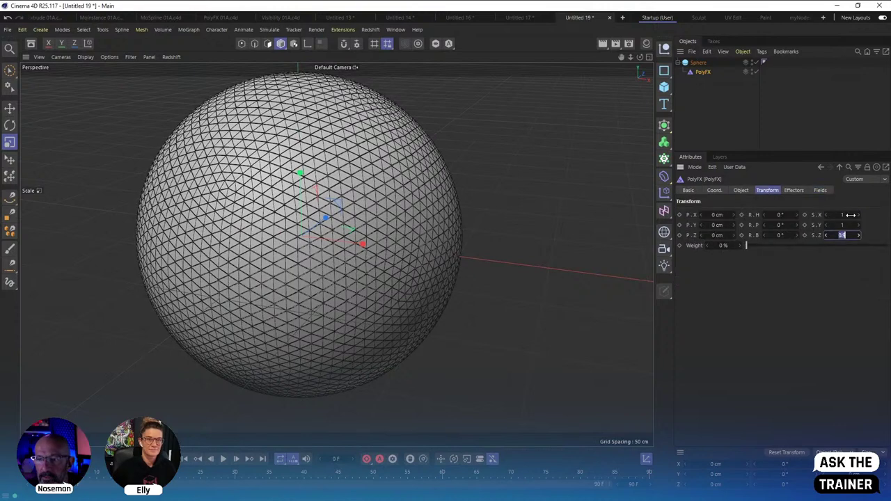
text(1)
key(Return)
click(713, 111)
click(699, 74)
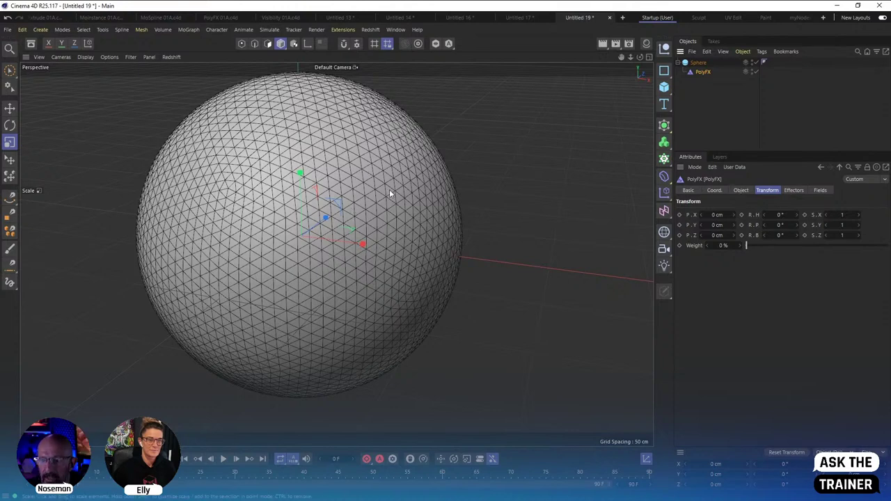
Add a Plain effector from the MoGraph Effector menu.
click(188, 30)
mouse_move(191, 46)
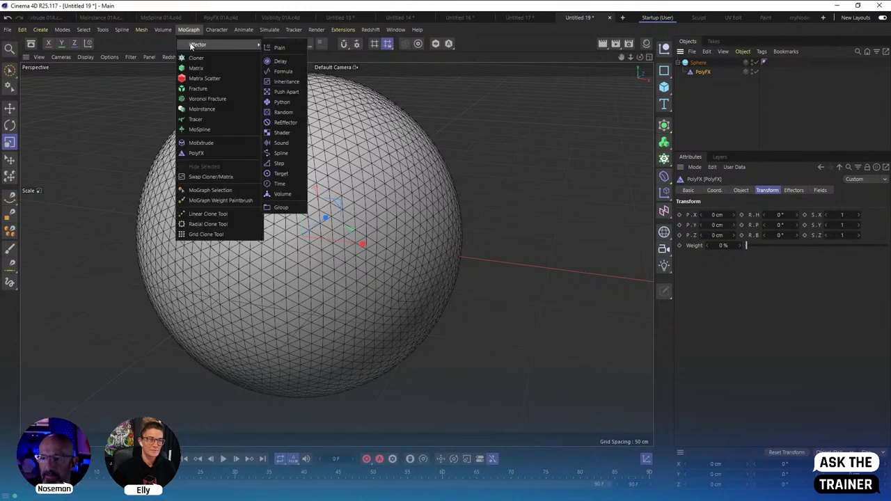
click(280, 47)
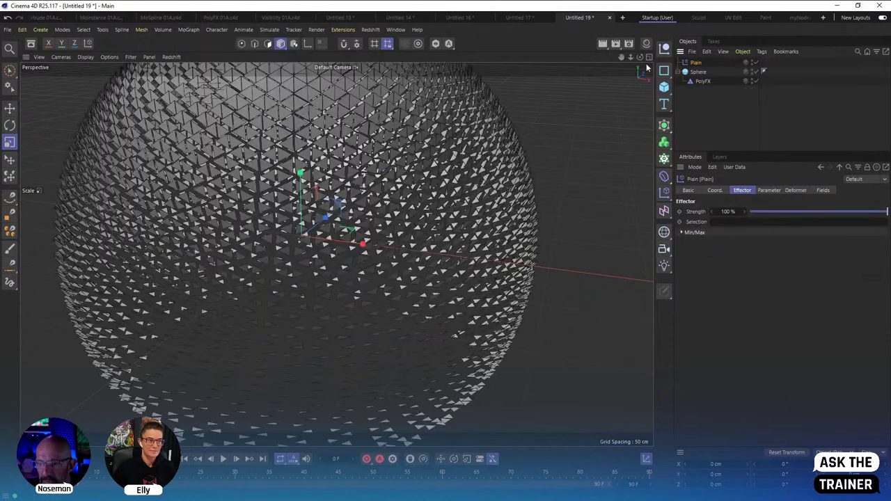
Turn off Position, enable Scale with Uniform Scale, and set the Plain effector's Scale to -0.17.
click(769, 190)
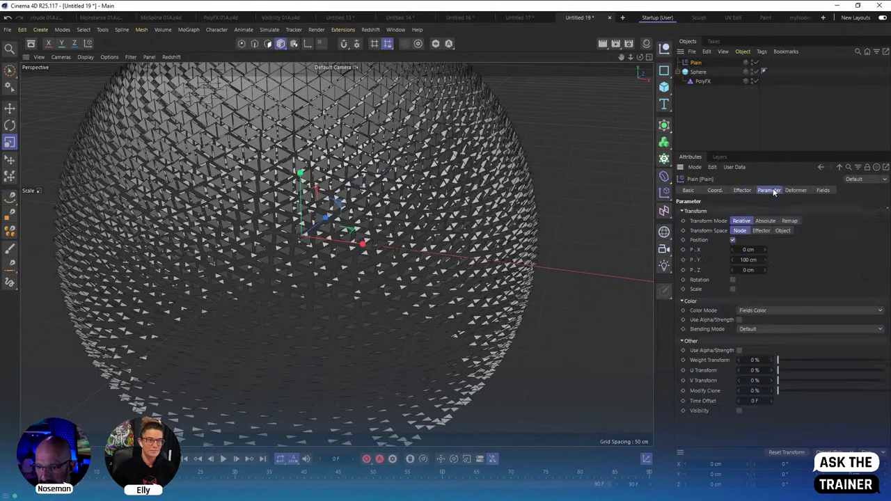
click(733, 240)
click(732, 258)
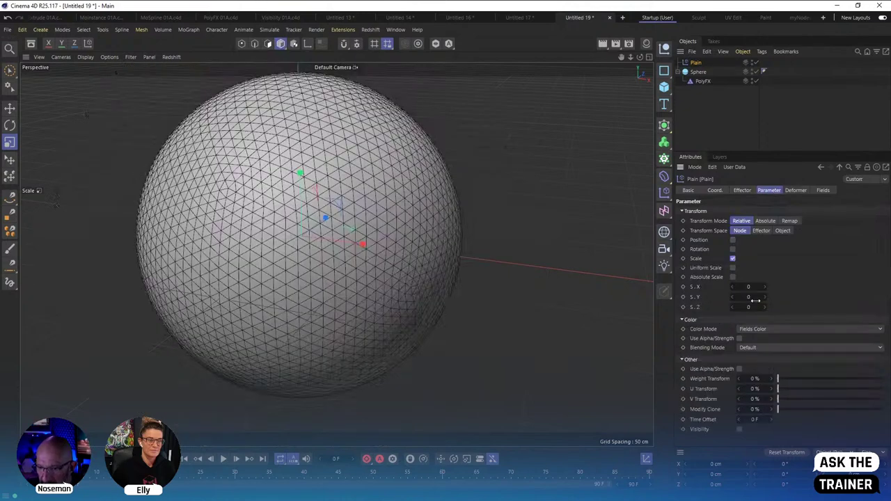
click(733, 268)
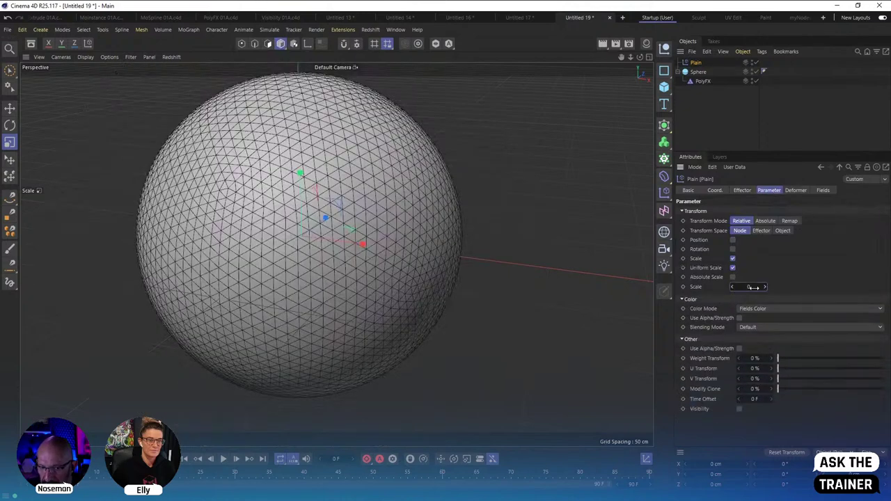
drag(752, 287, 741, 287)
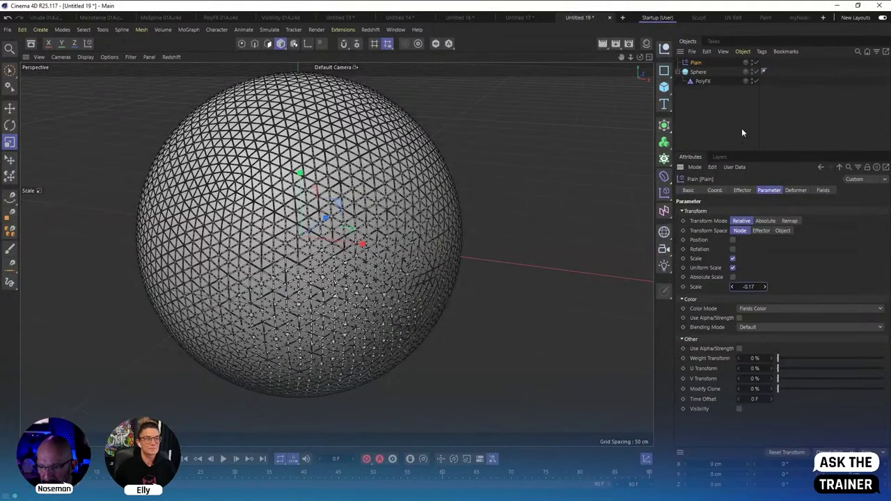
click(703, 81)
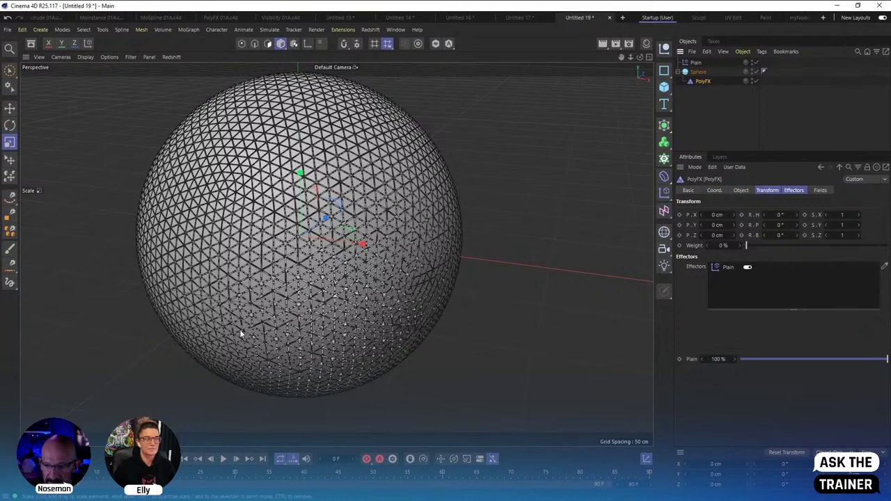
click(697, 64)
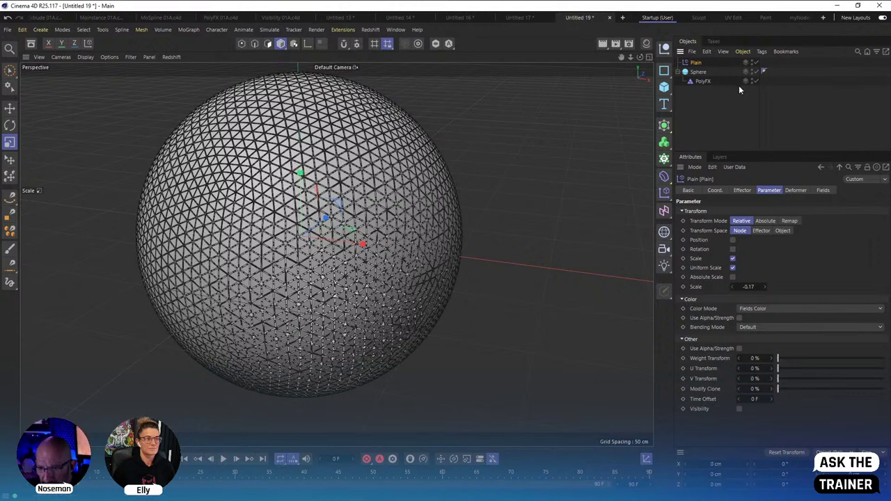
Add a Random Field to the Plain effector and raise its noise scale to 147%.
click(823, 190)
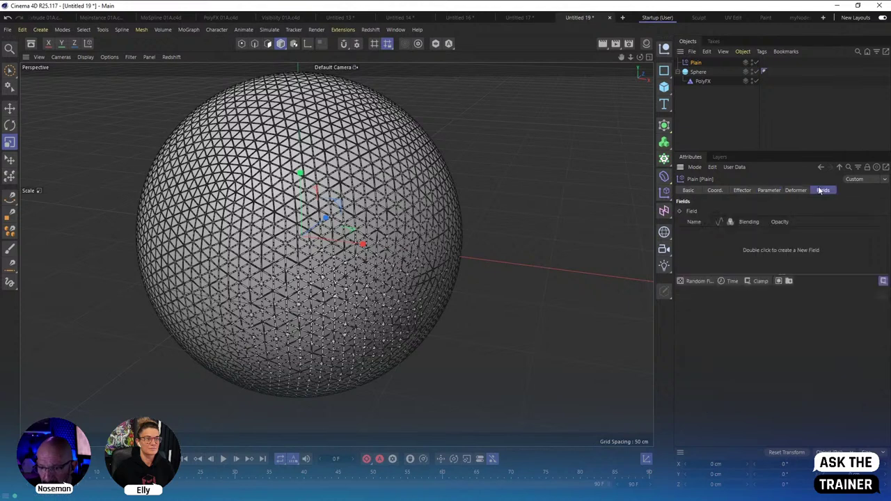
click(698, 282)
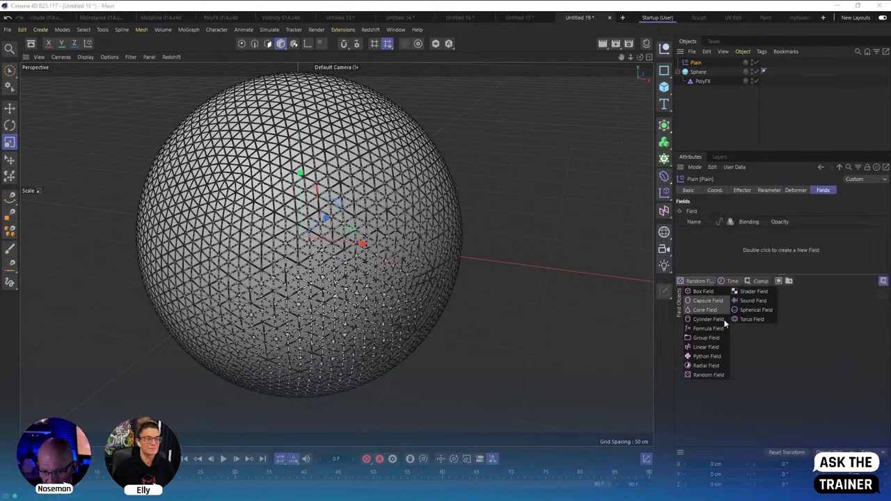
click(711, 375)
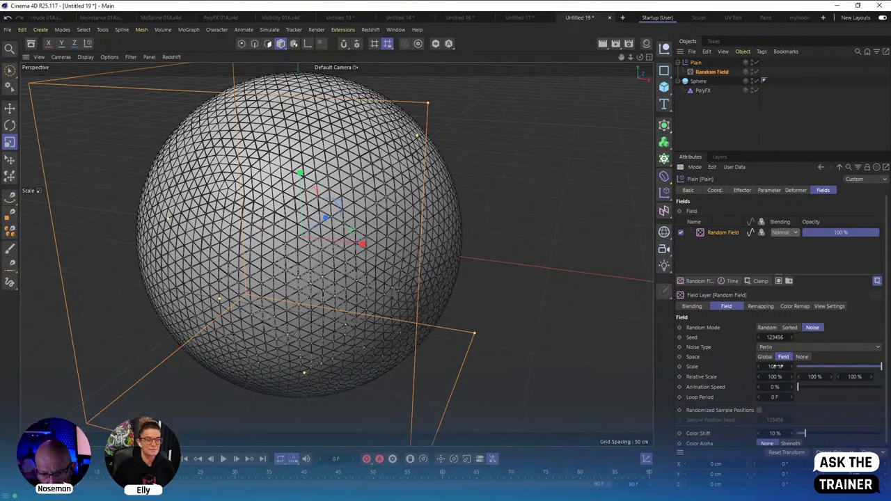
mouse_move(779, 367)
mouse_down()
mouse_move(740, 365)
mouse_move(797, 367)
mouse_up()
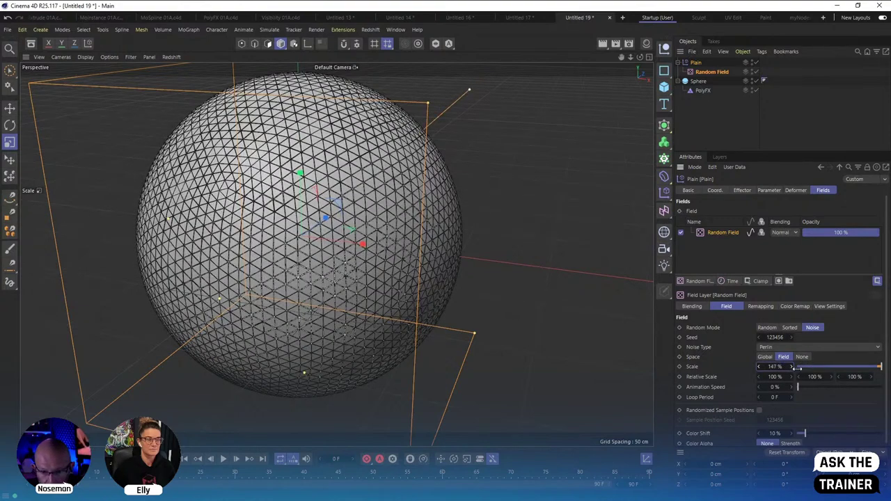
click(565, 256)
scroll(387, 242, up, 5)
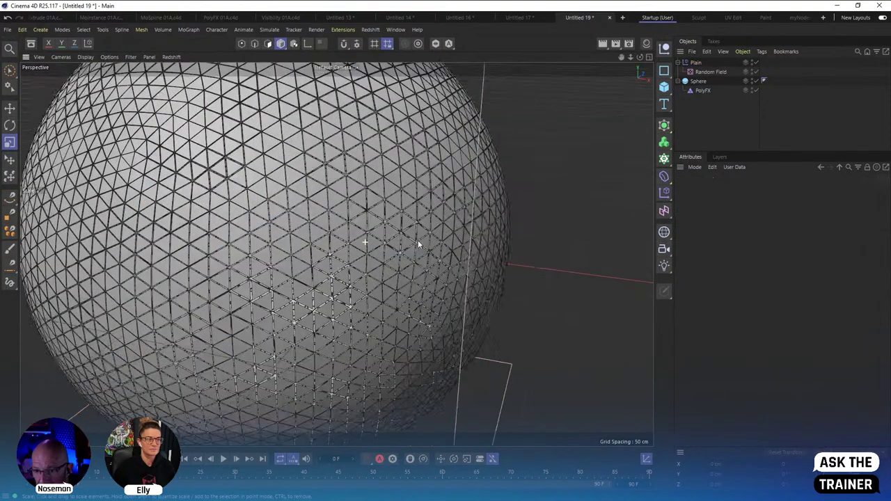
scroll(384, 245, down, 4)
Lower the Plain effector's Scale further to shrink the polygons more, checking the sphere.
click(702, 72)
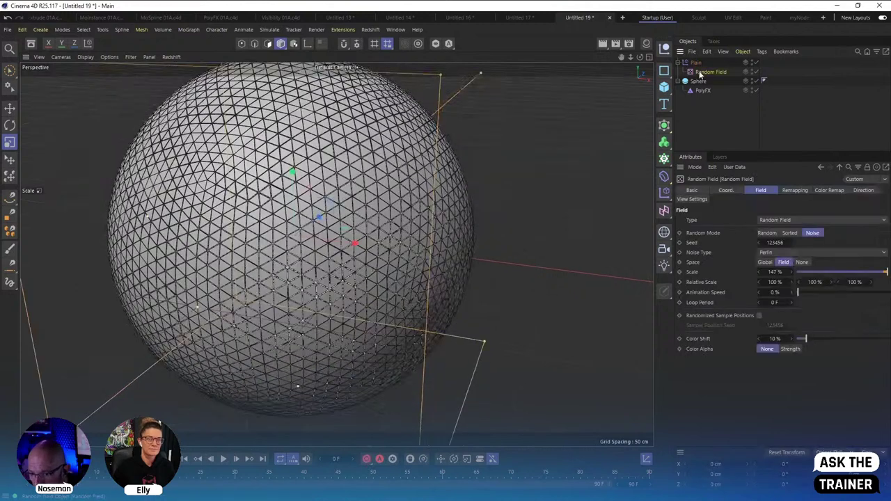
click(697, 63)
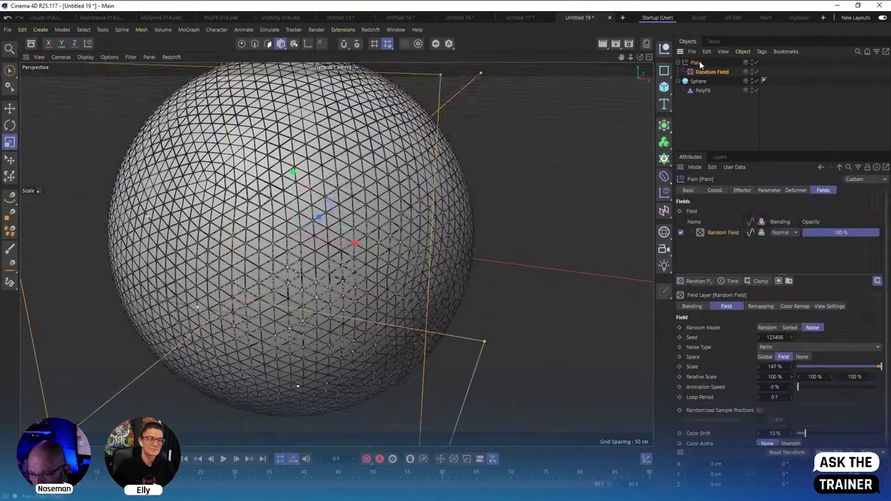
click(763, 191)
drag(757, 287, 743, 286)
click(706, 134)
alt+drag(362, 209, 404, 210)
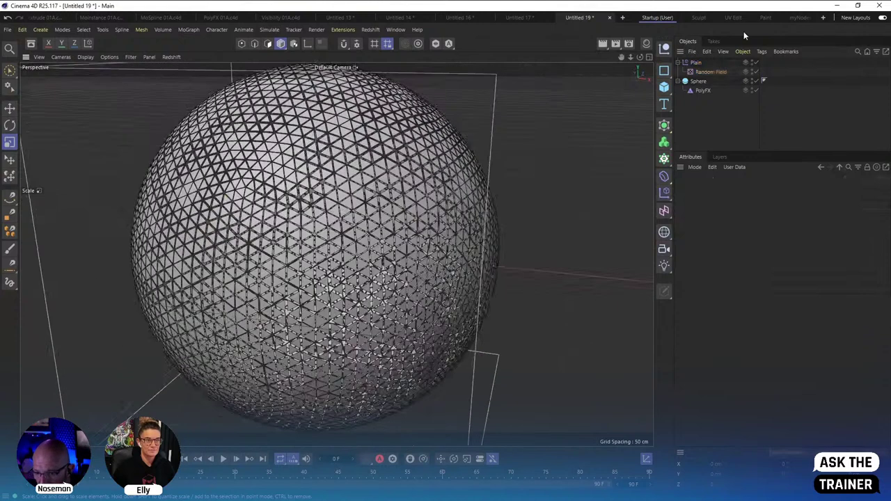
Open the Random Field's Remapping settings and drag Max up to 230%.
click(707, 72)
click(795, 191)
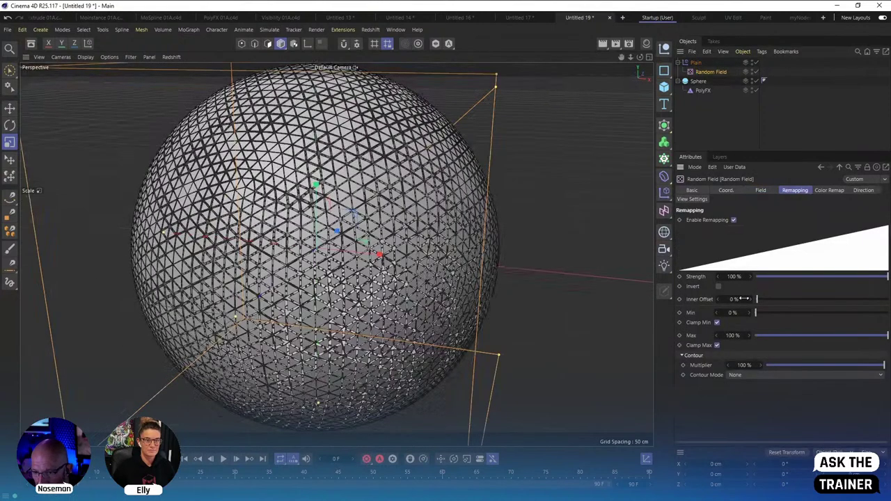
mouse_move(757, 299)
mouse_down()
mouse_move(772, 301)
mouse_move(725, 336)
mouse_move(702, 337)
mouse_move(710, 336)
mouse_up()
drag(451, 264, 255, 208)
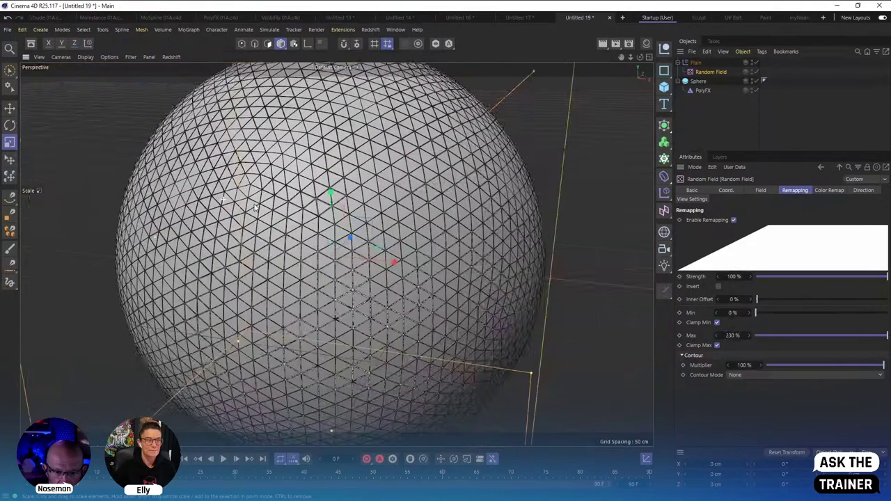
scroll(304, 217, up, 2)
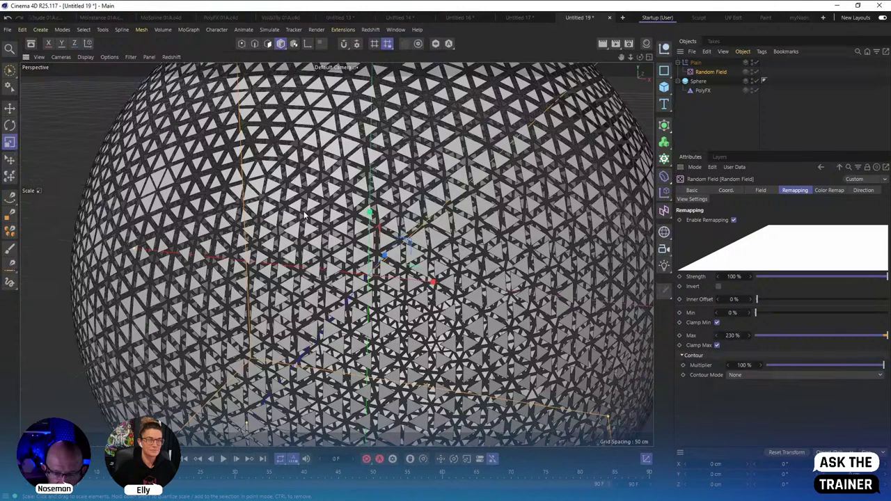
scroll(304, 217, up, 5)
scroll(274, 226, down, 7)
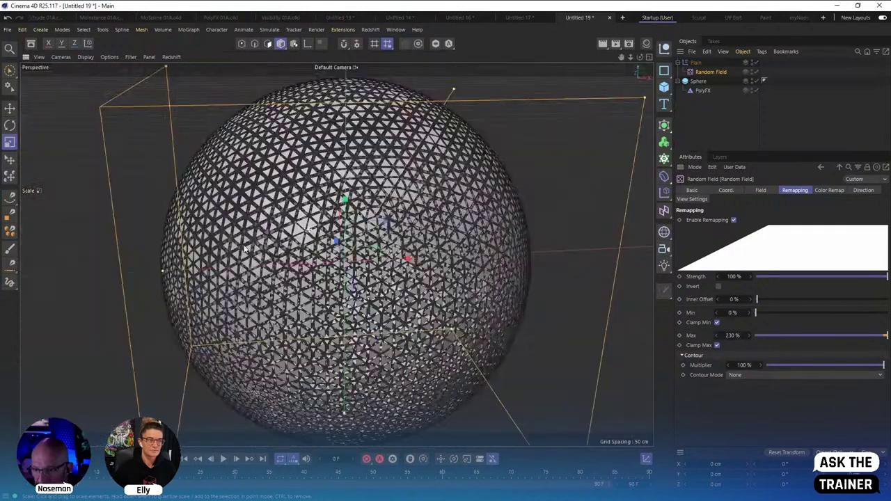
Review the Plain effector's scale, then set the Random Field's remapping Max back to 100%.
click(702, 91)
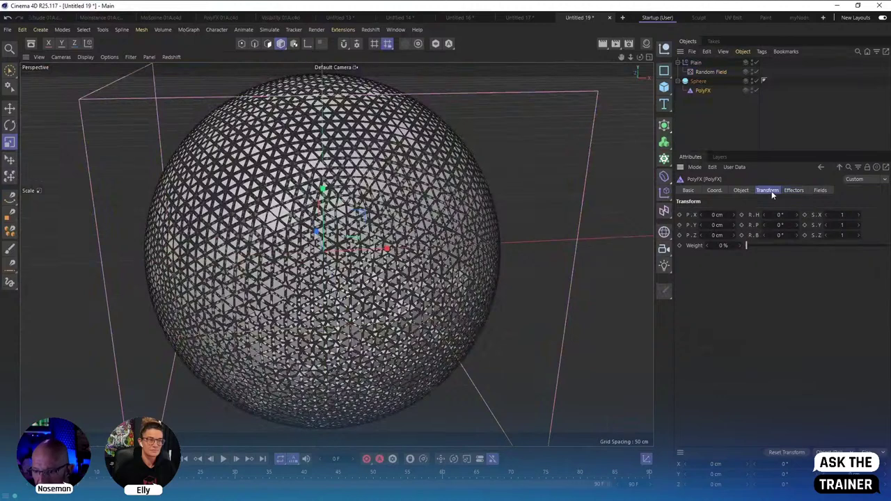
double_click(777, 266)
click(770, 191)
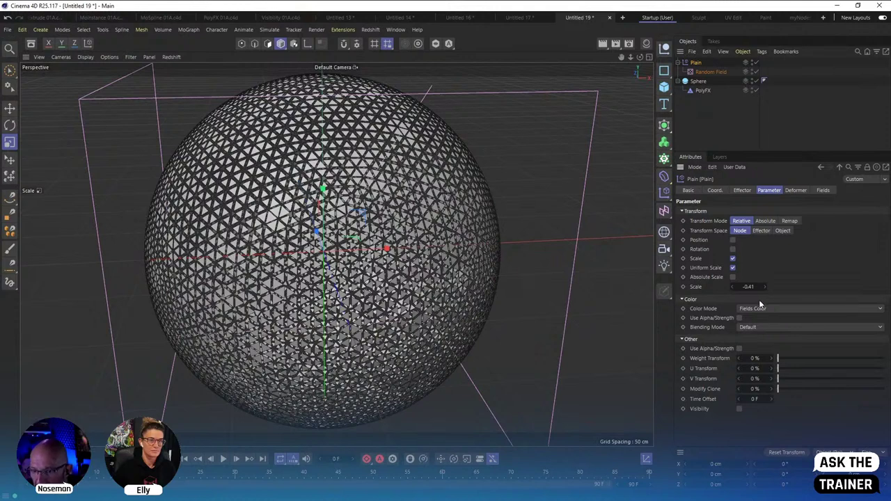
click(710, 72)
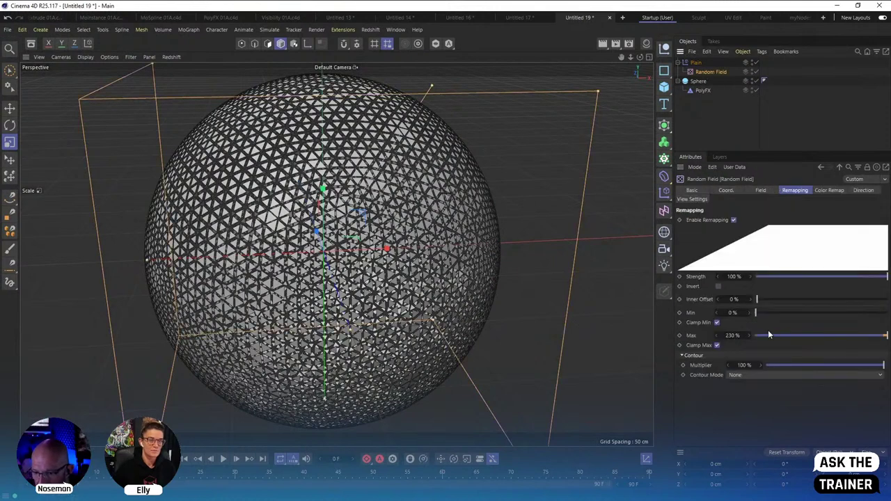
double_click(732, 336)
key(Return)
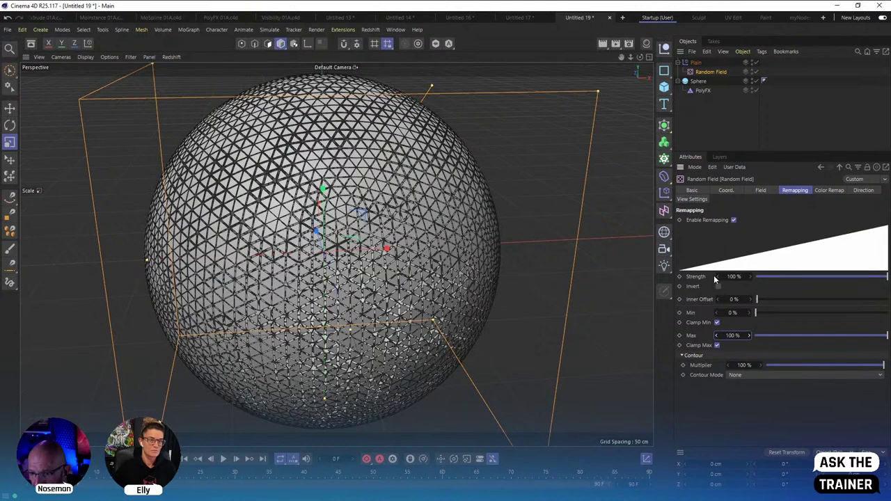
Enable the Random Field's Viewplane Preview to show its noise in the viewport.
click(861, 191)
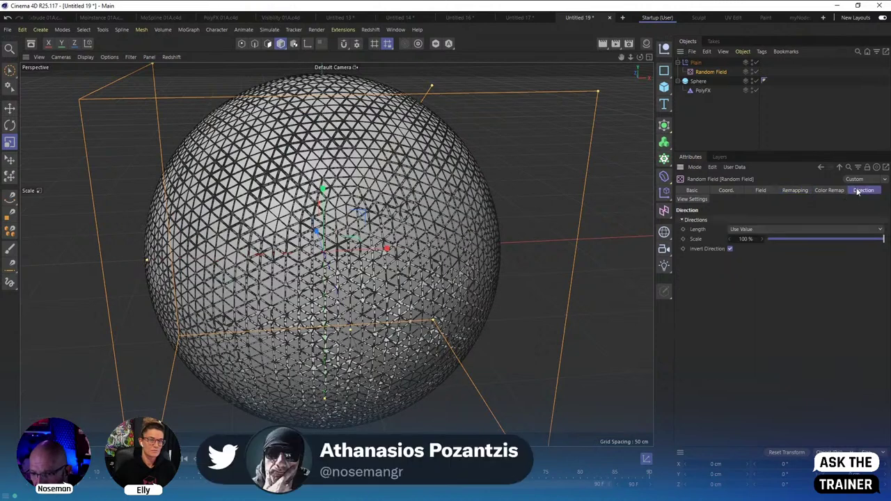
click(700, 199)
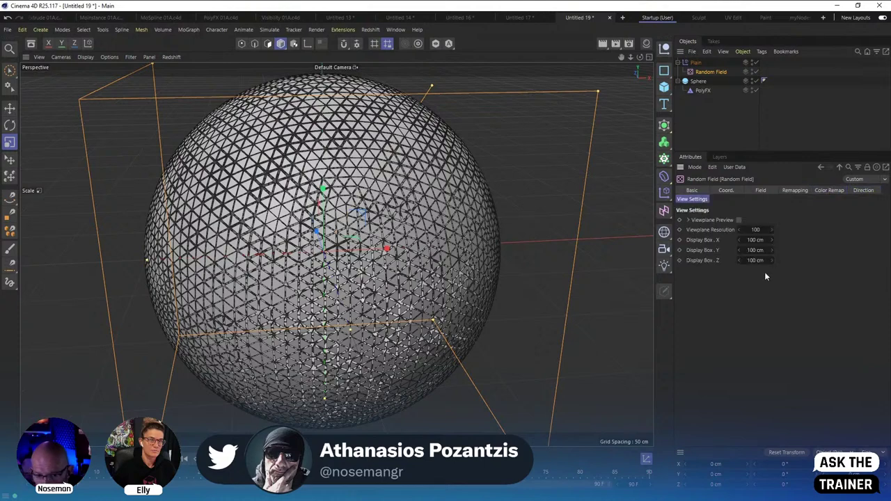
click(739, 221)
click(773, 192)
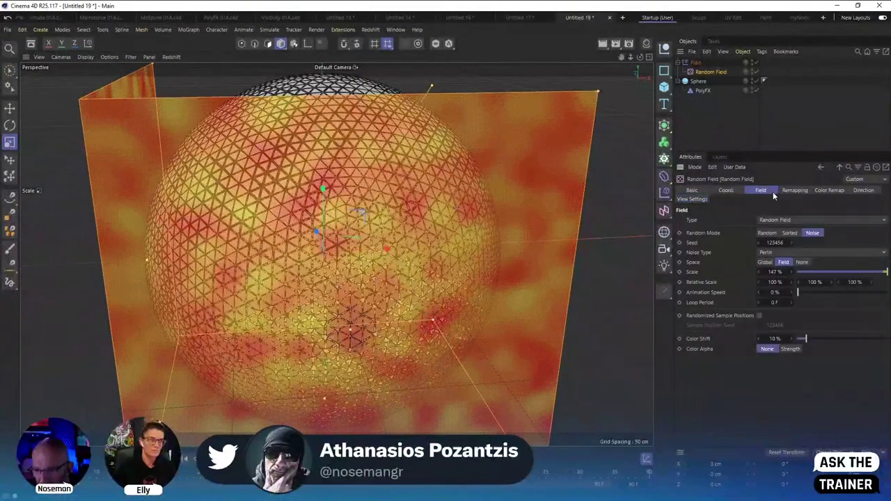
Set Contour Mode to Curve, reset it to linear, and drag its endpoints together into a steep ramp.
click(791, 191)
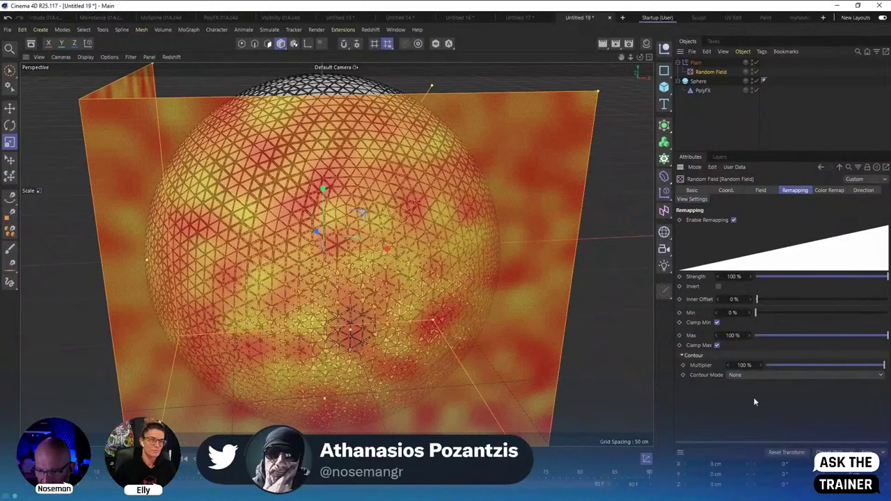
click(740, 374)
click(753, 425)
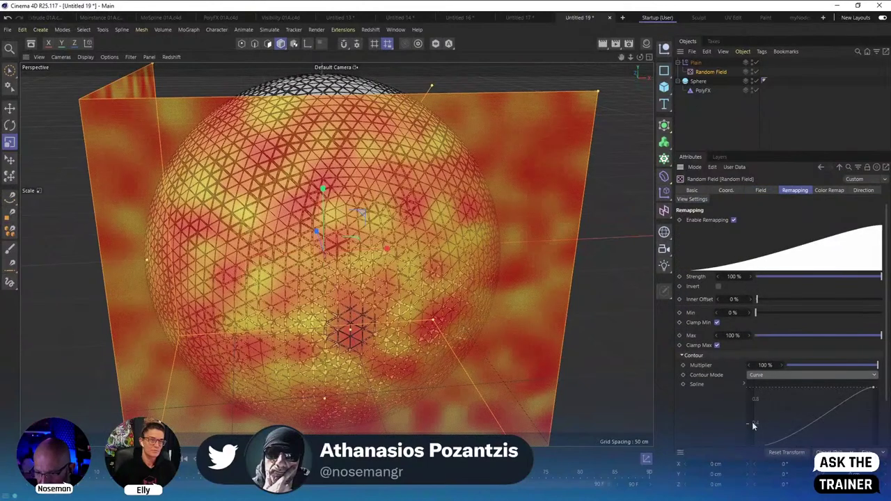
right_click(754, 425)
click(829, 384)
scroll(888, 399, down, 1)
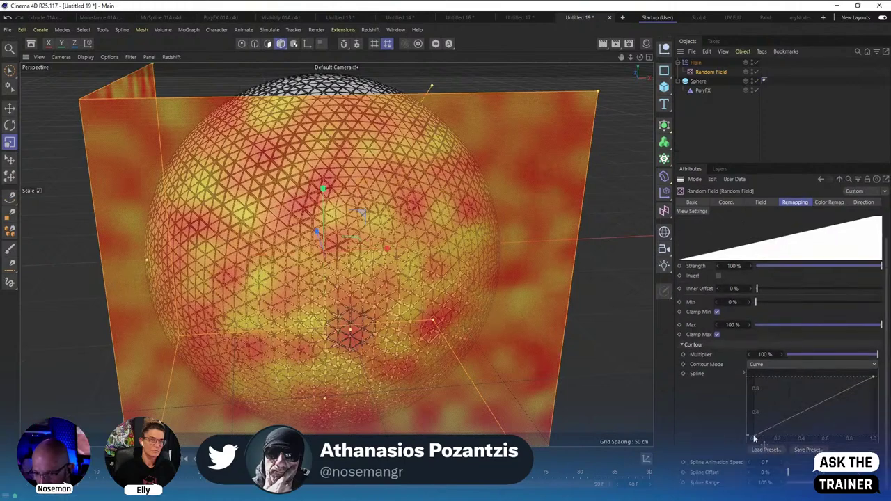
drag(755, 438, 787, 437)
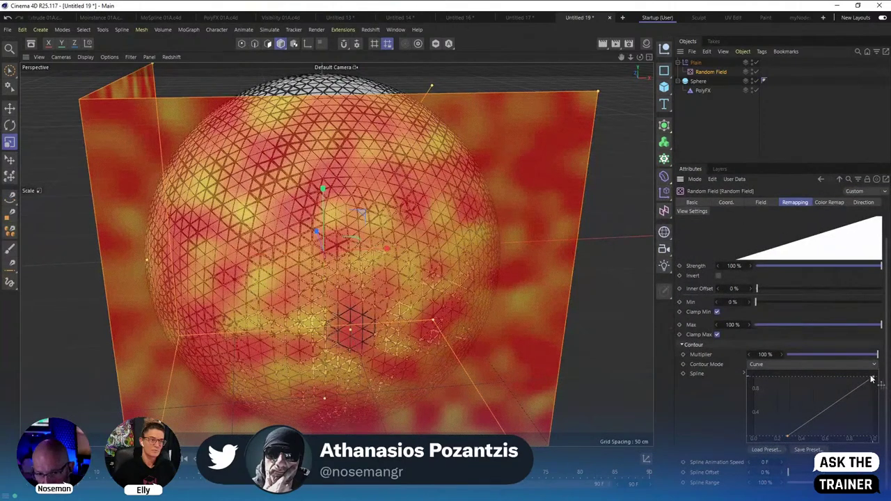
drag(872, 380, 811, 377)
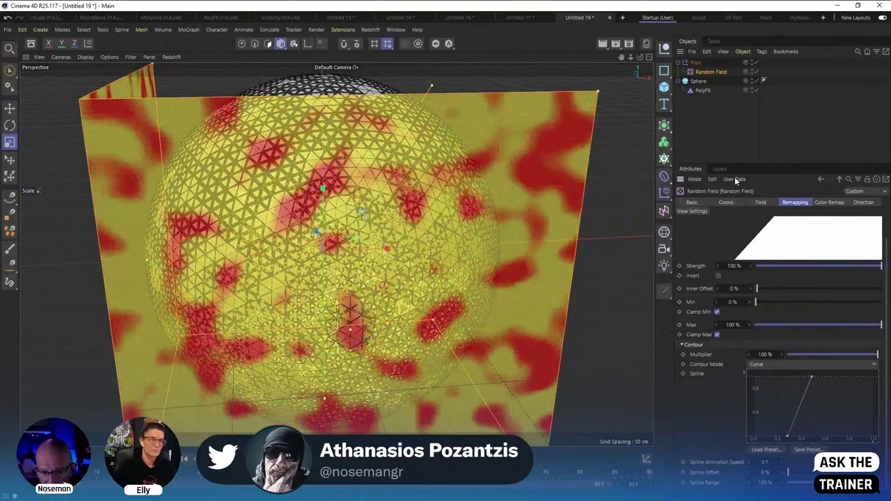
click(725, 131)
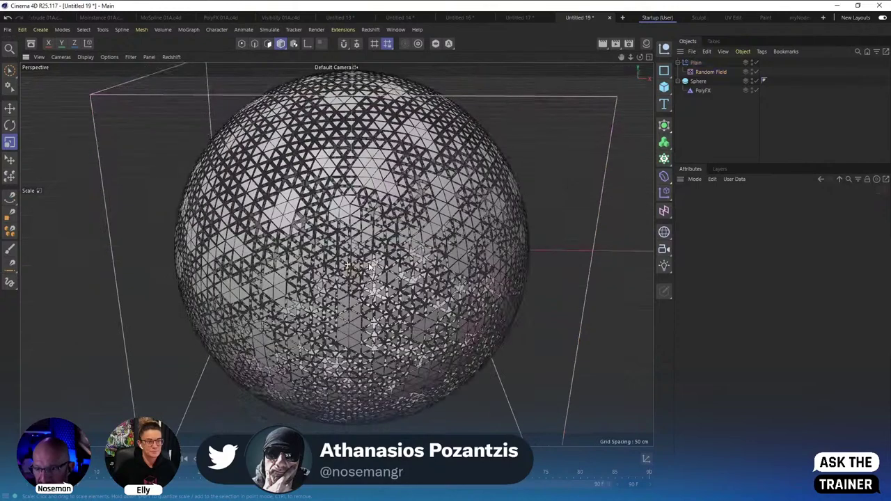
scroll(369, 266, up, 2)
Add a Connect object, nest the Sphere under it, and set Tolerance to 0.66 cm.
click(698, 81)
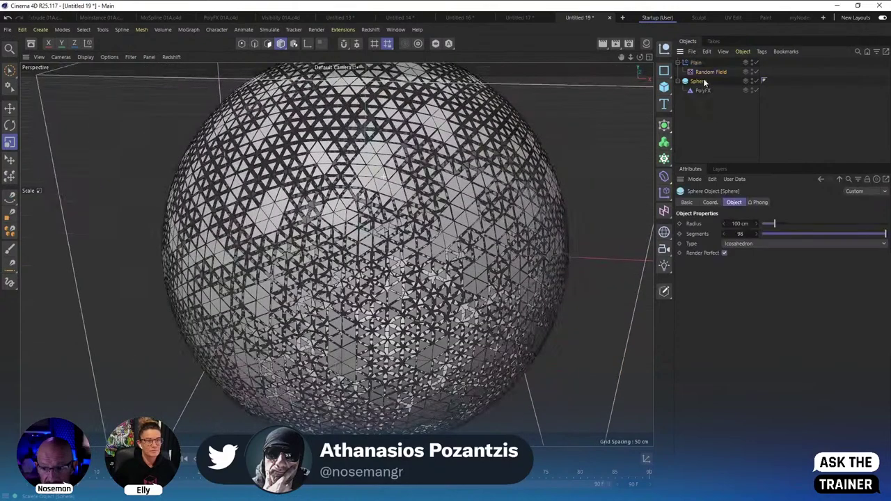
click(664, 126)
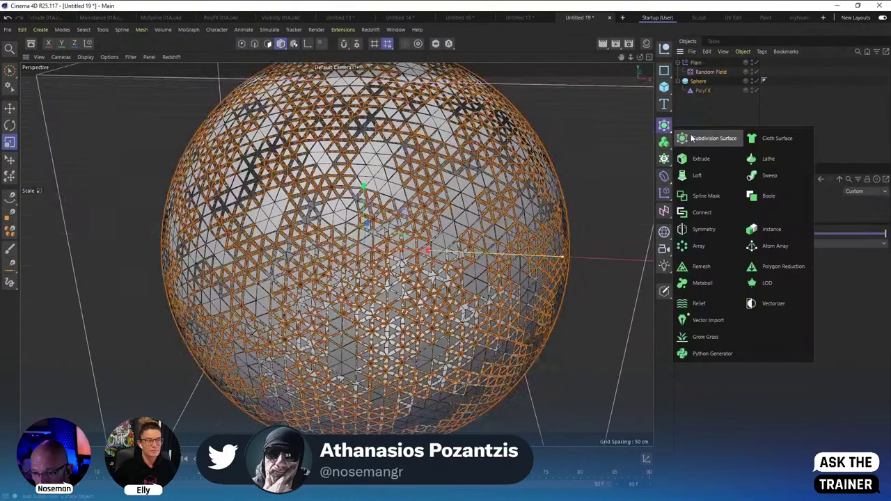
click(703, 212)
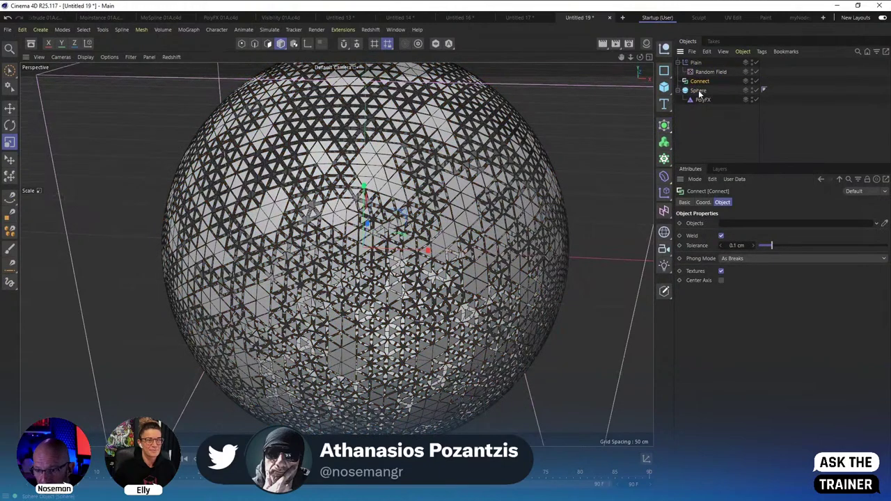
drag(700, 92, 702, 84)
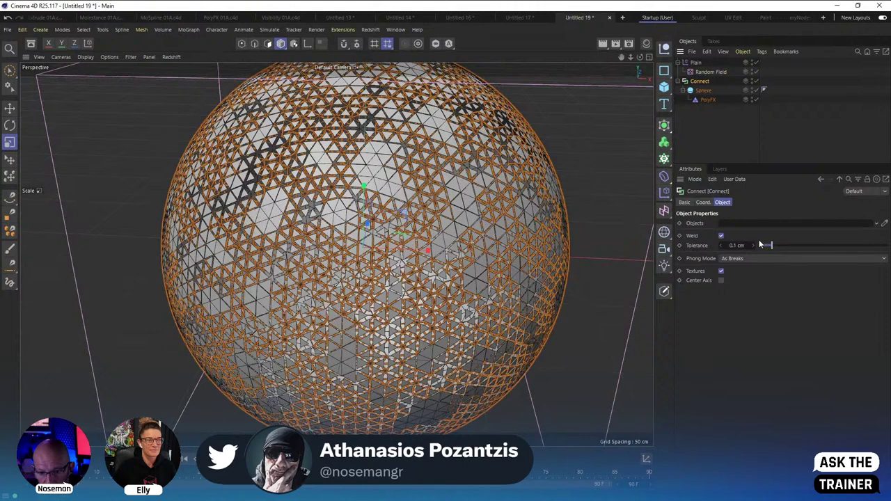
drag(780, 245, 844, 247)
click(725, 109)
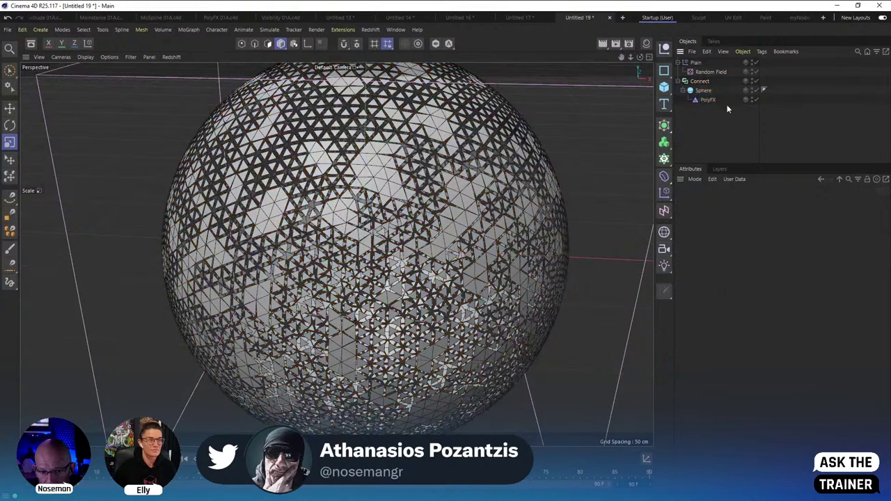
alt+drag(399, 230, 278, 184)
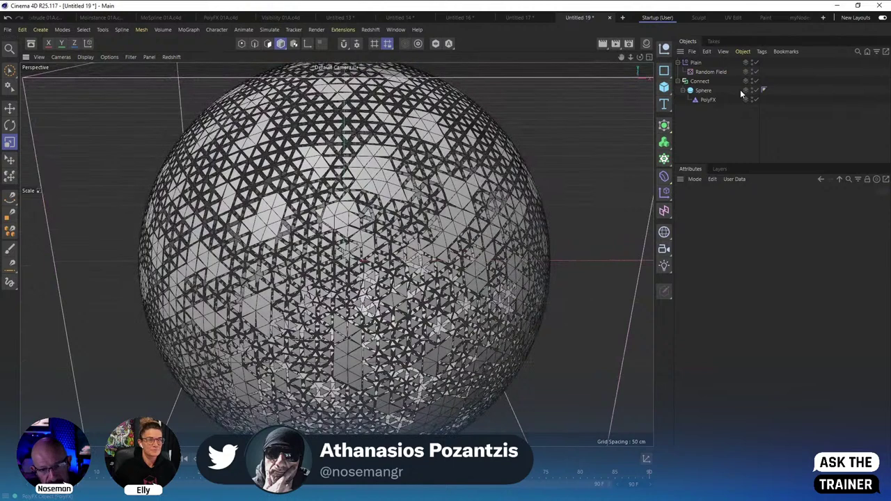
click(711, 82)
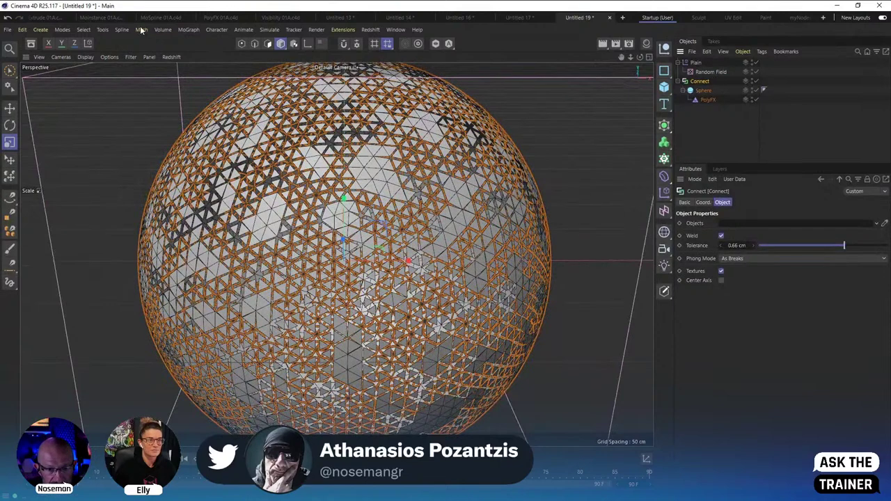
click(188, 29)
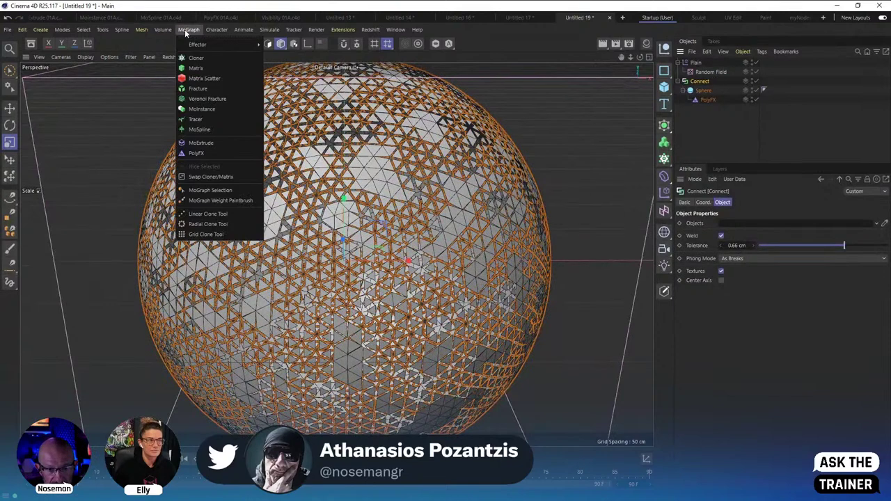
Add a Fracture, nest Connect under it, and set its Mode to Explode Segments.
click(203, 93)
drag(700, 78, 705, 113)
drag(700, 81, 700, 110)
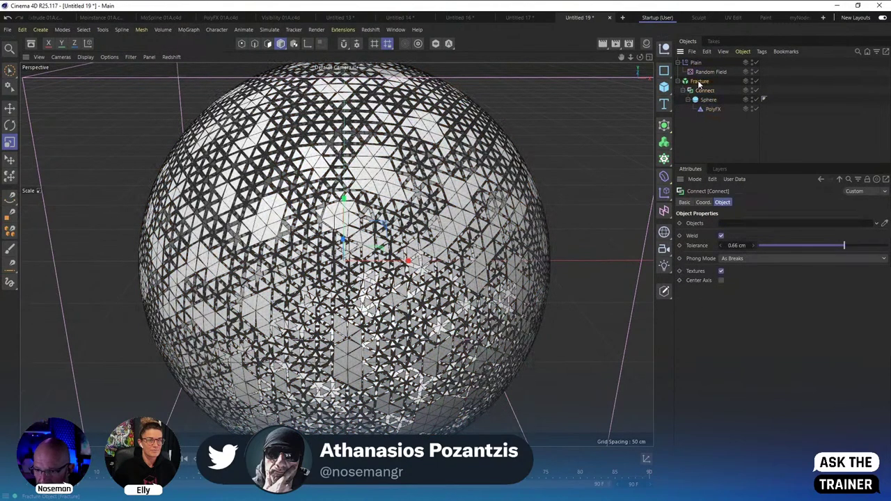
click(766, 203)
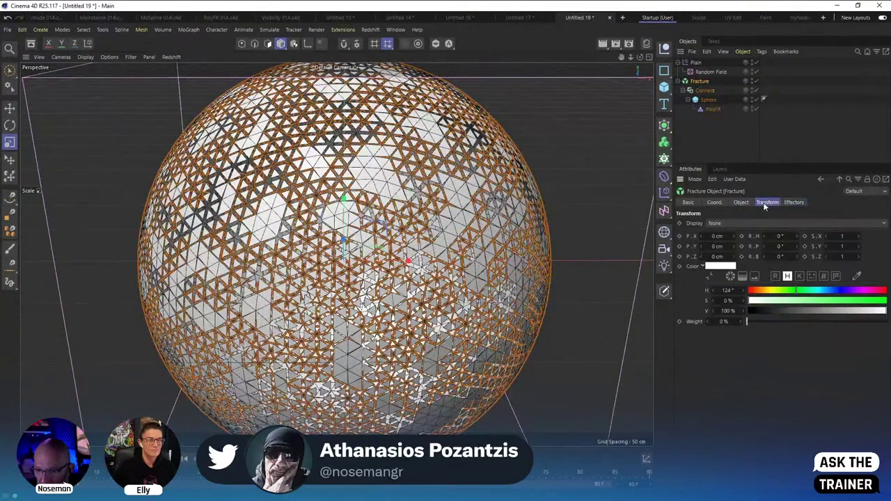
click(740, 203)
click(732, 227)
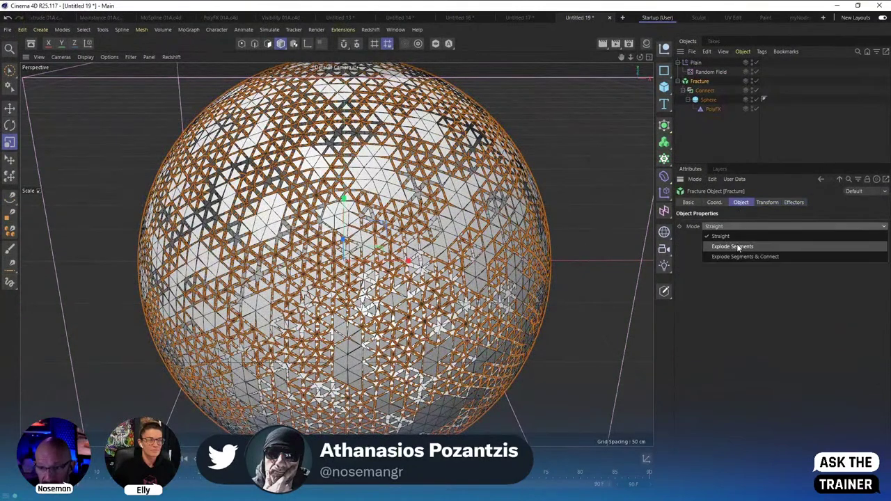
click(728, 242)
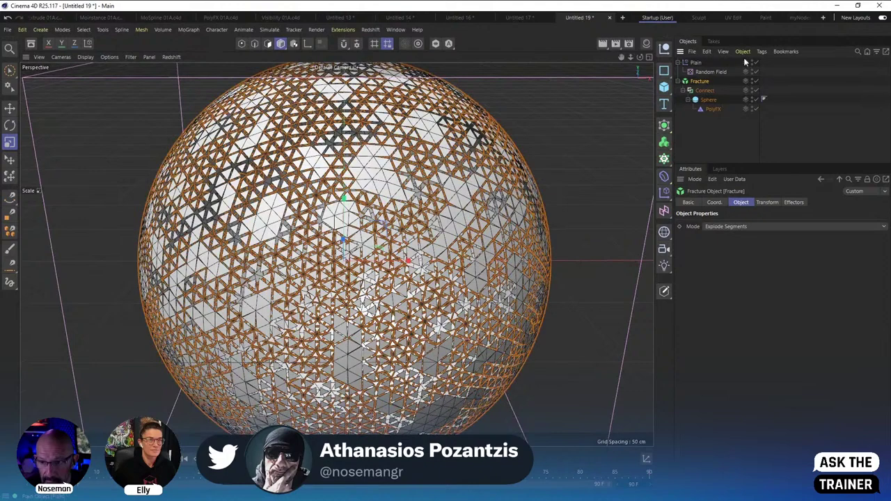
click(753, 62)
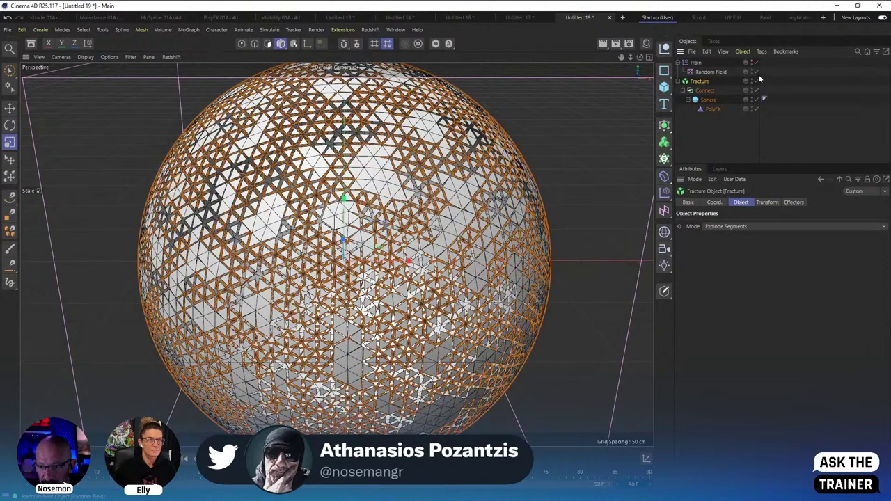
click(725, 131)
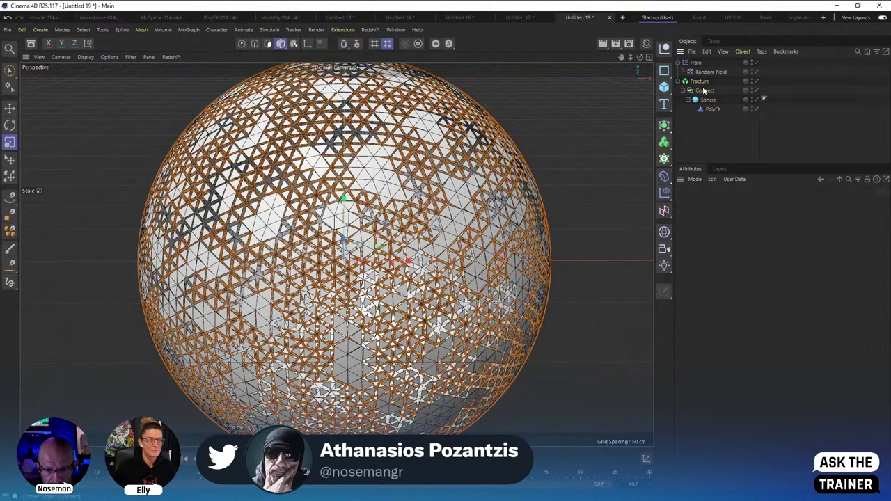
click(700, 81)
Add a Random effector to scatter the fractured clumps.
click(189, 29)
mouse_move(209, 44)
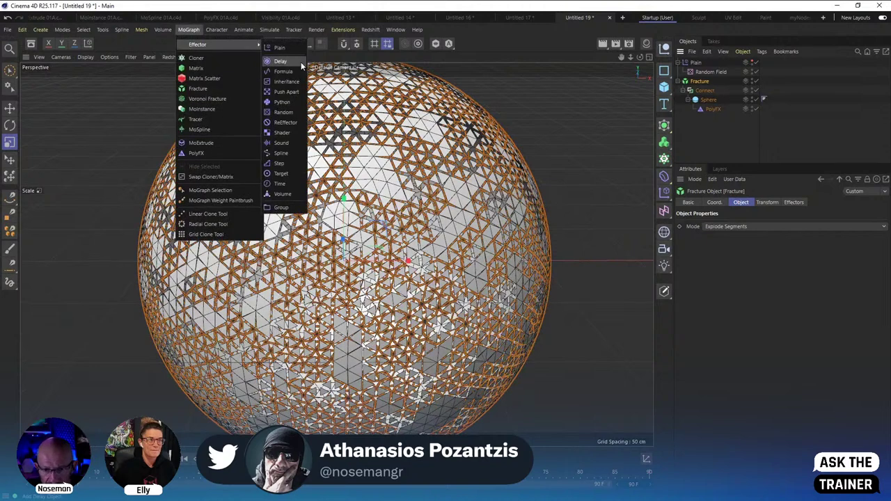
click(298, 113)
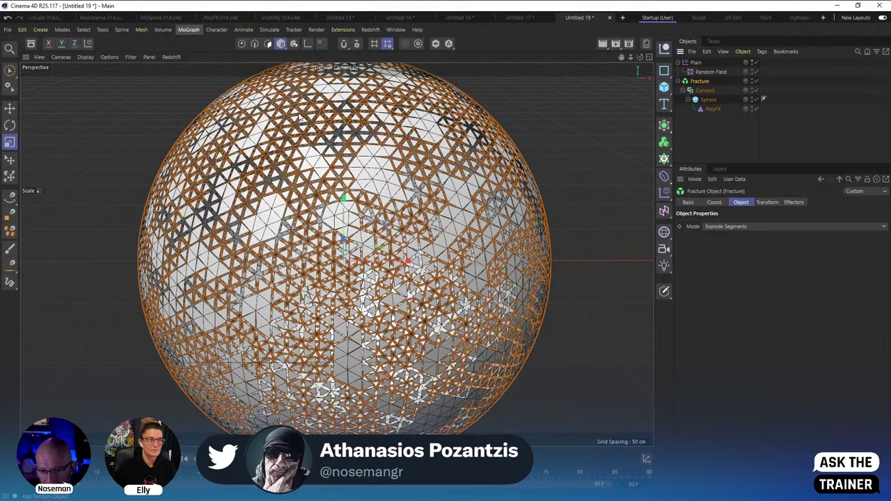
alt+drag(343, 269, 393, 177)
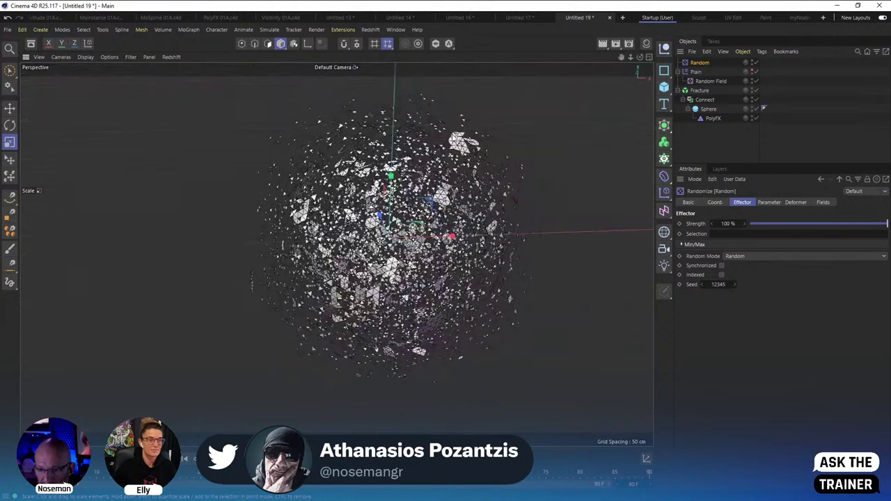
click(706, 81)
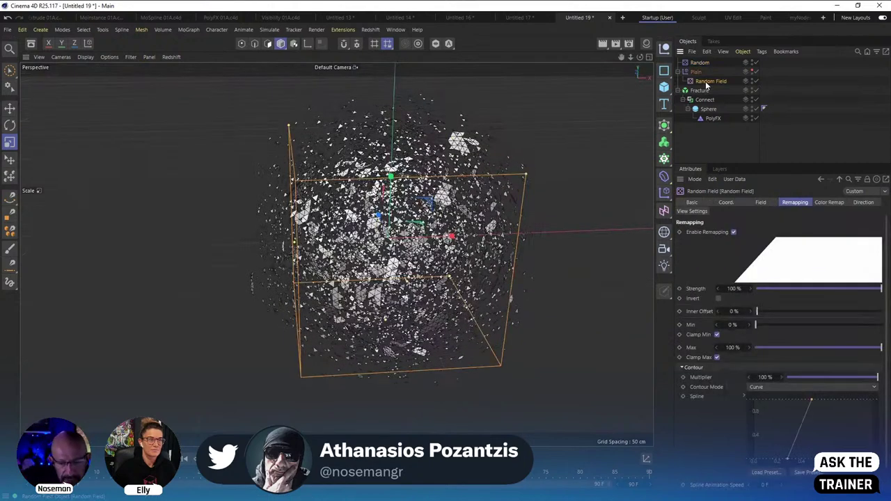
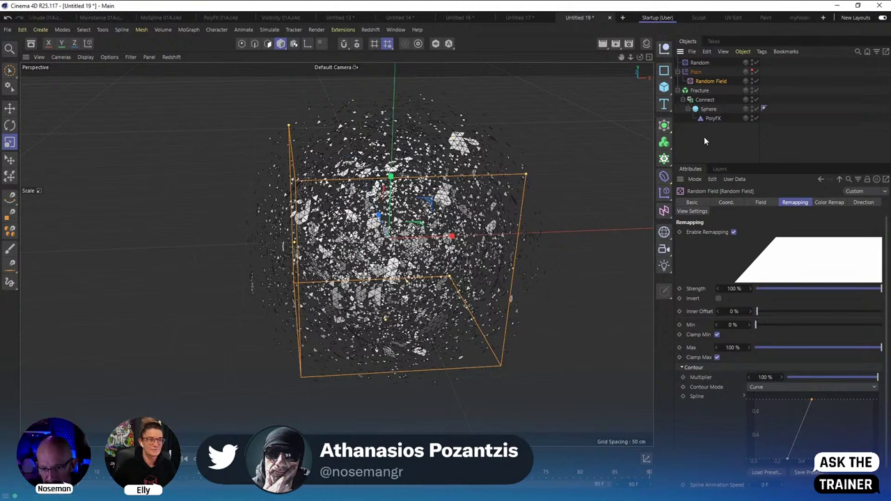
Delete PolyFX and Connect, leaving the Sphere at the top level and selected.
click(704, 136)
alt+drag(550, 237, 415, 197)
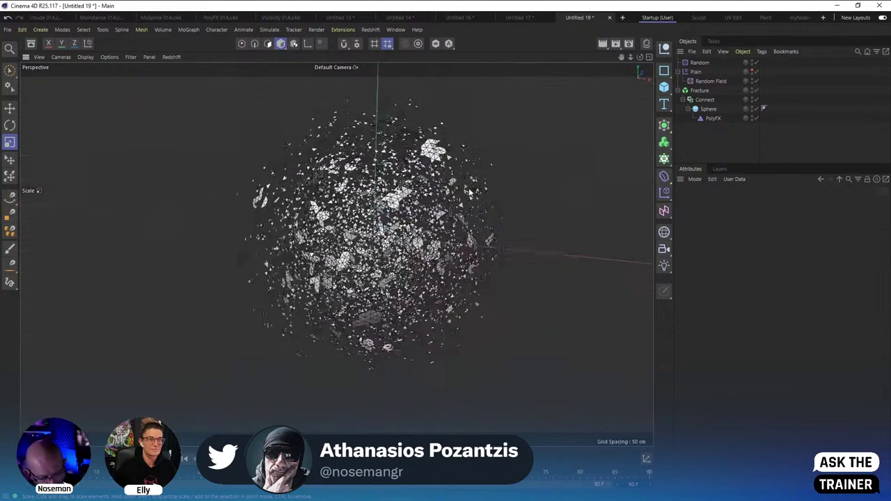
click(714, 118)
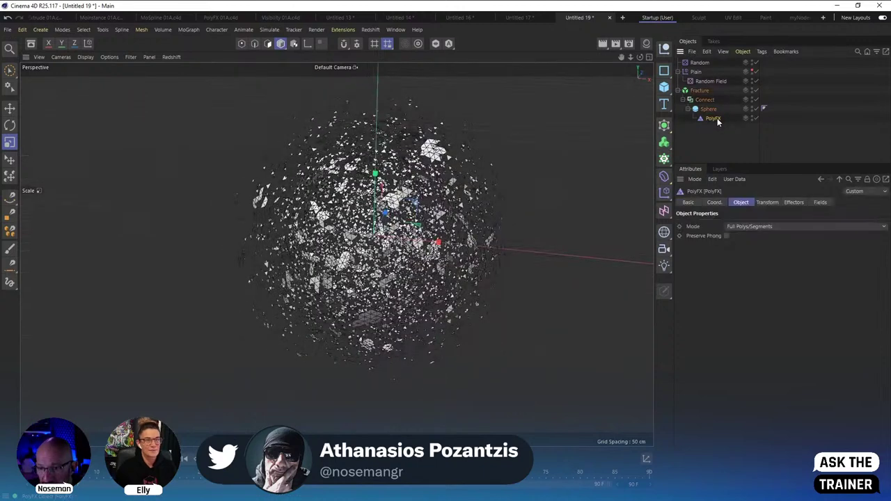
key(Delete)
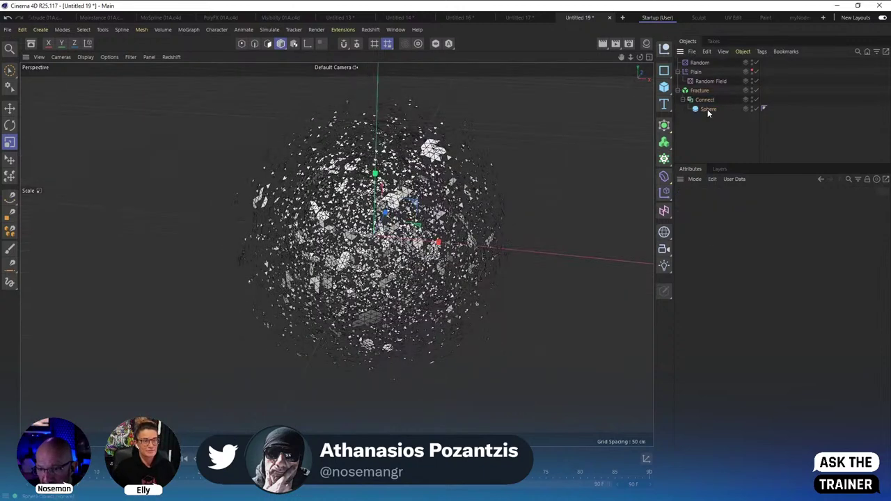
drag(707, 114, 703, 110)
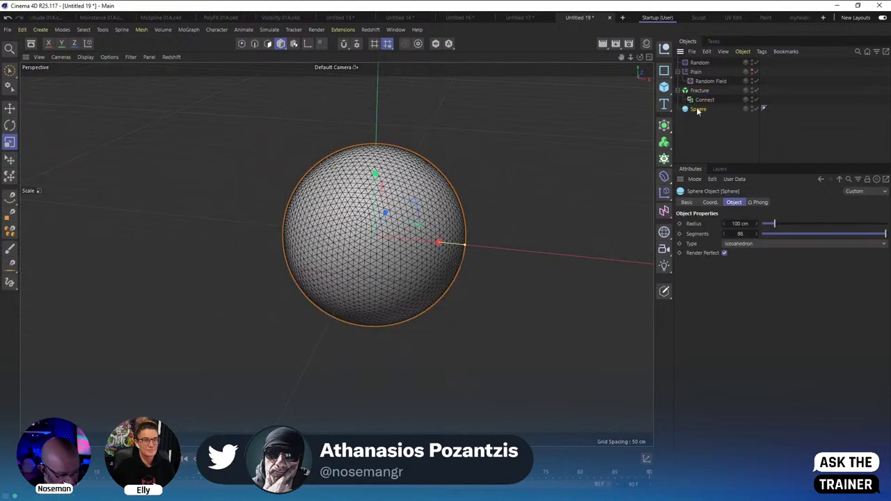
click(700, 101)
key(Delete)
click(699, 101)
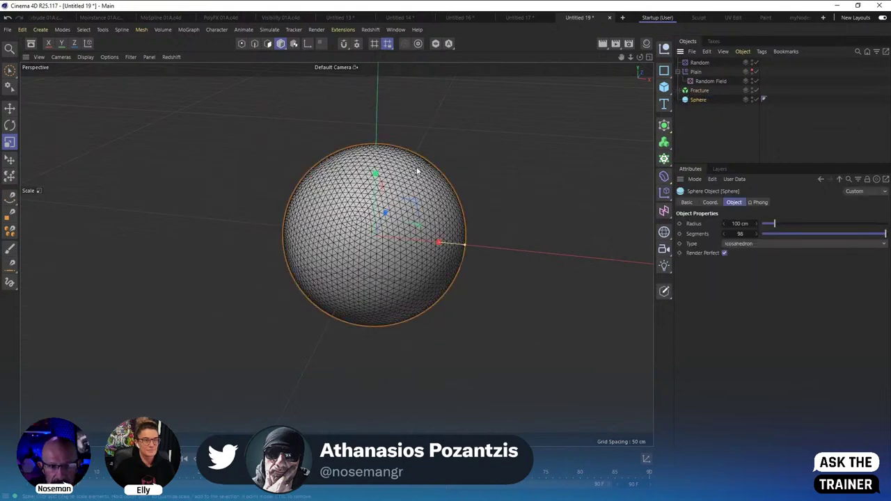
Make the sphere editable and paint several face patches with an enlarged Live Selection brush.
key(c)
click(10, 71)
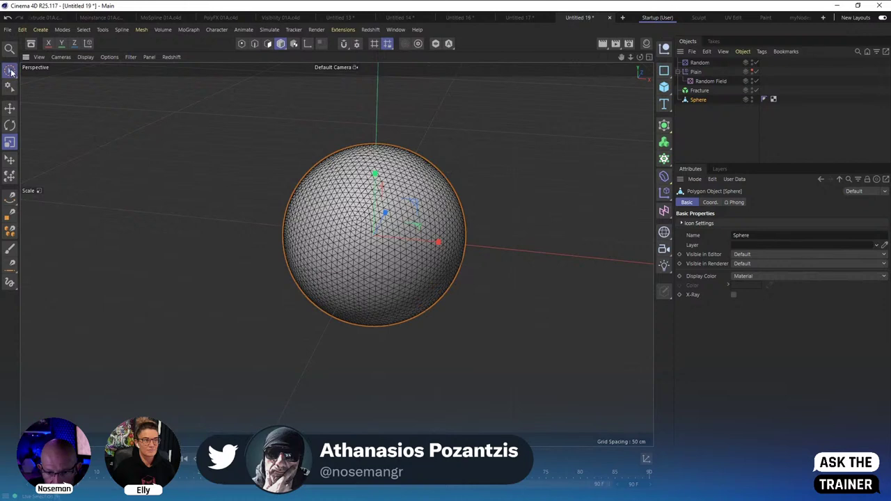
click(267, 43)
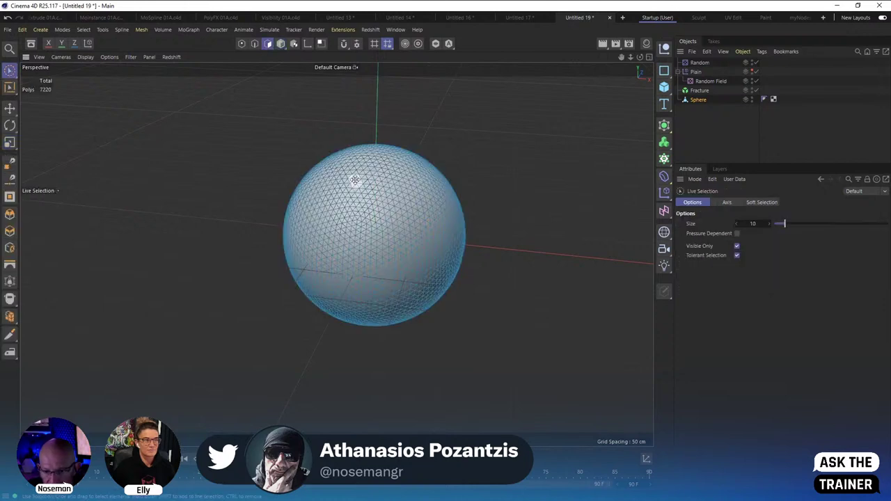
middle_drag(356, 182, 374, 180)
drag(348, 189, 355, 258)
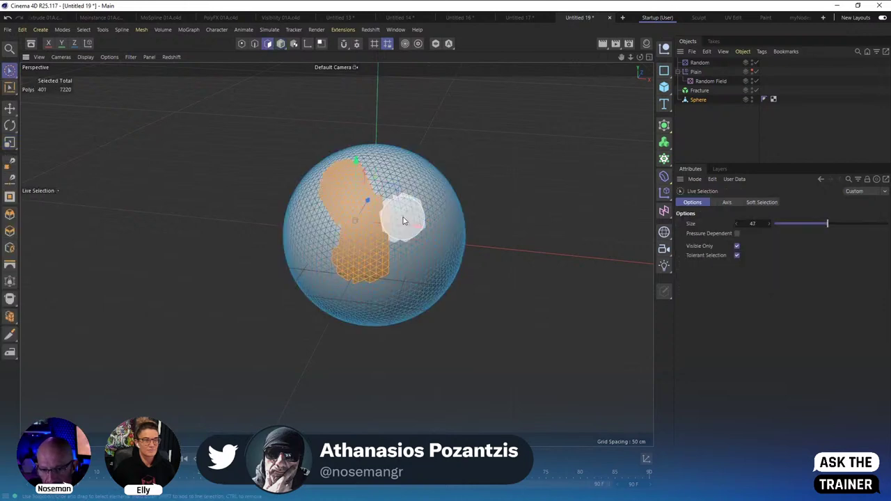
mouse_move(398, 216)
alt+mouse_down()
mouse_move(491, 227)
mouse_move(397, 239)
alt+mouse_up()
mouse_move(399, 201)
mouse_down()
mouse_move(392, 265)
mouse_move(460, 258)
mouse_move(328, 307)
mouse_up()
drag(328, 307, 348, 258)
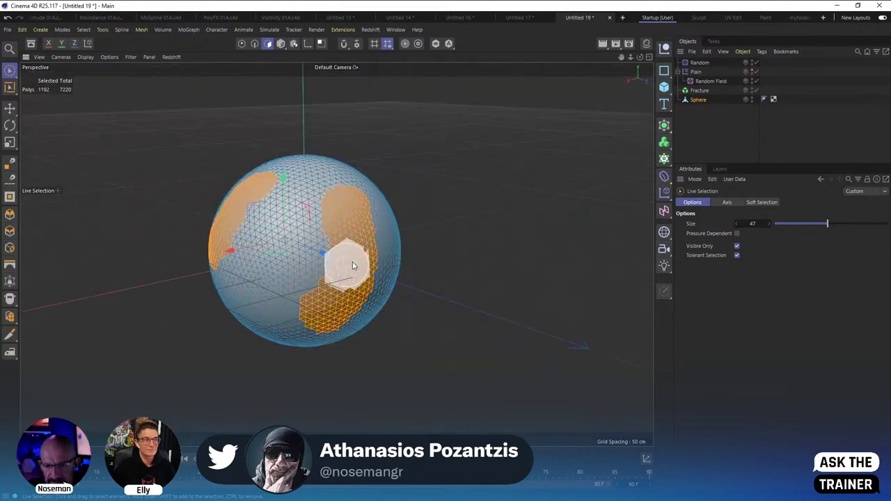
Test deleting and moving the selected faces, undo both, then place Sphere under Fracture.
key(Delete)
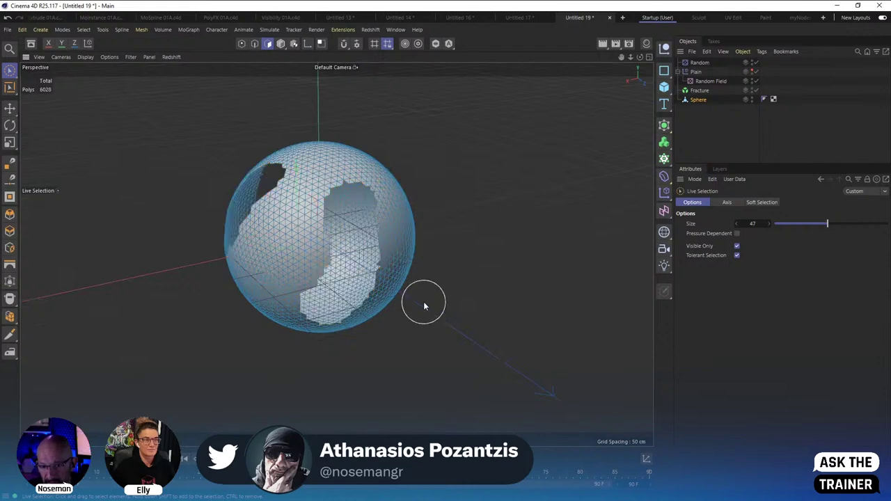
key(ctrl+z)
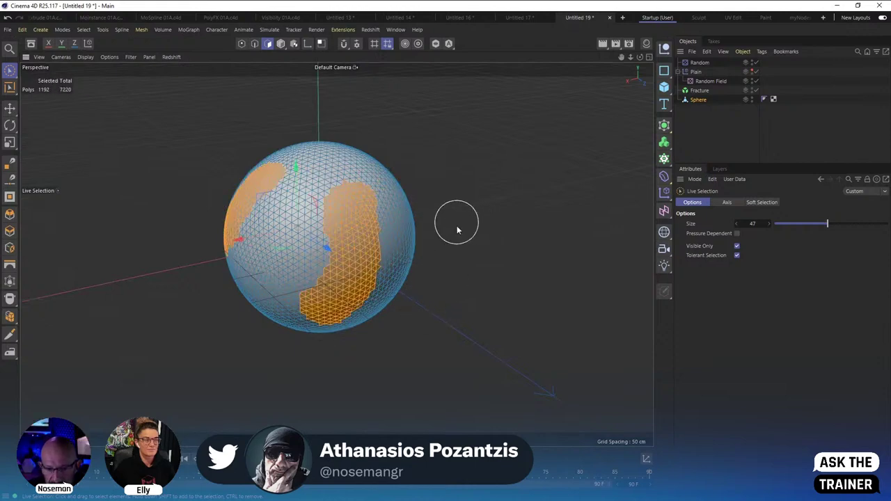
mouse_move(243, 232)
mouse_down()
mouse_move(153, 256)
mouse_move(169, 252)
mouse_up()
key(ctrl+z)
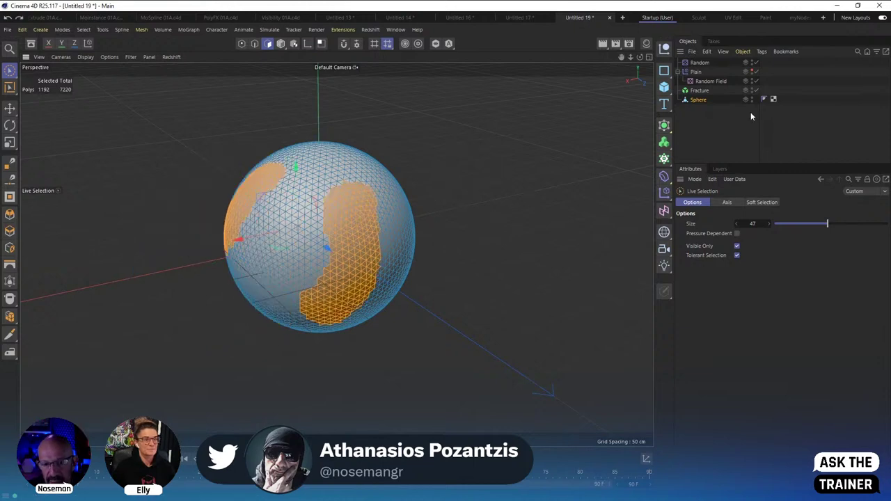
drag(699, 99, 700, 91)
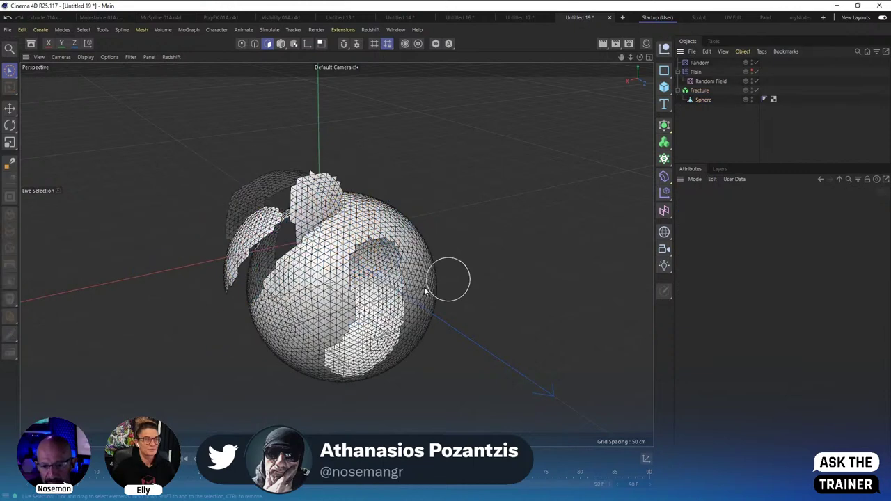
alt+drag(424, 287, 404, 238)
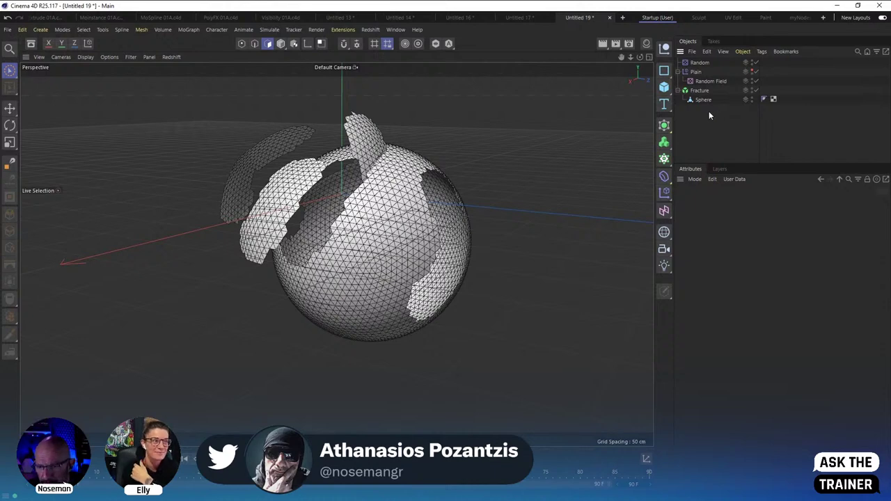
Undo back past the Fracture, Connect and Plain effector setup to Sphere with PolyFX.
key(ctrl+z)
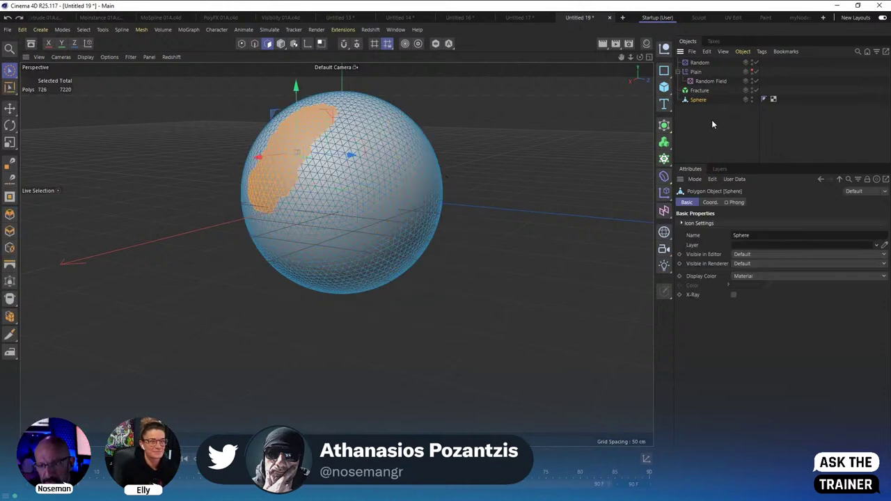
key(ctrl+z)
key(ctrl+z)
key(ctrl+z)
key(ctrl+z)
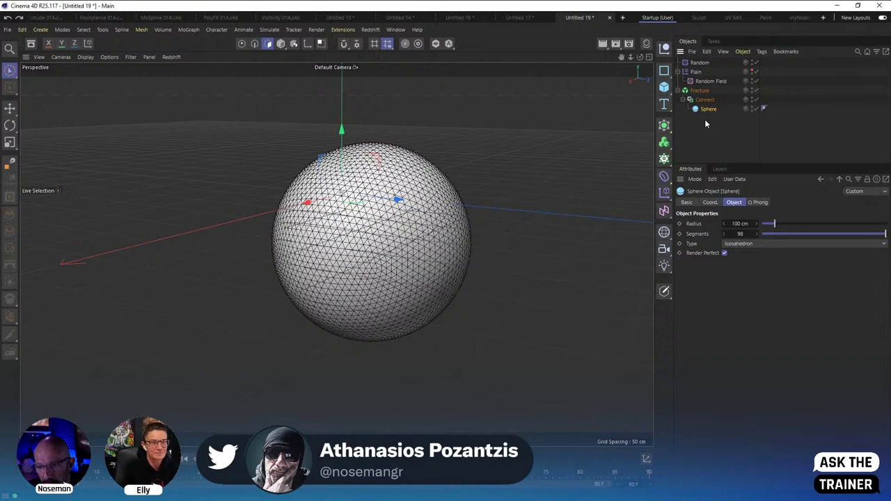
key(ctrl+z)
key(ctrl+z)
key(ctrl+z)
key(ctrl+z)
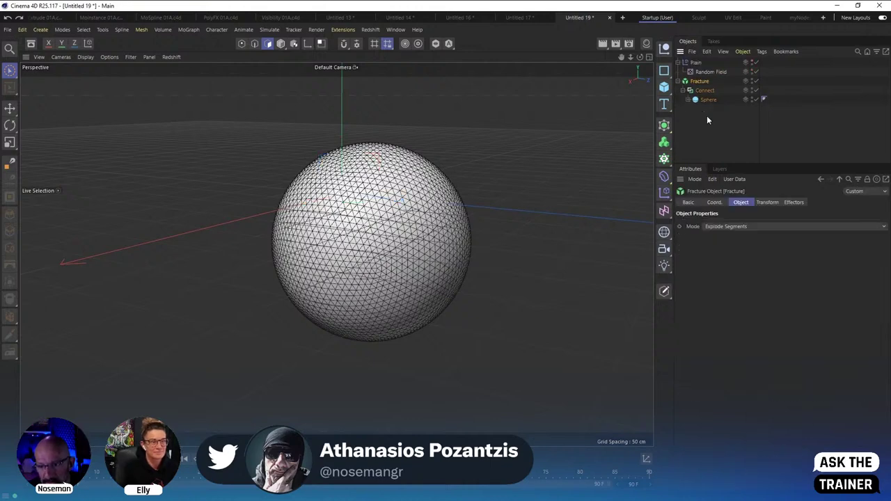
key(ctrl+z)
key(ctrl+z)
key(ctrl+z)
key(ctrl+z)
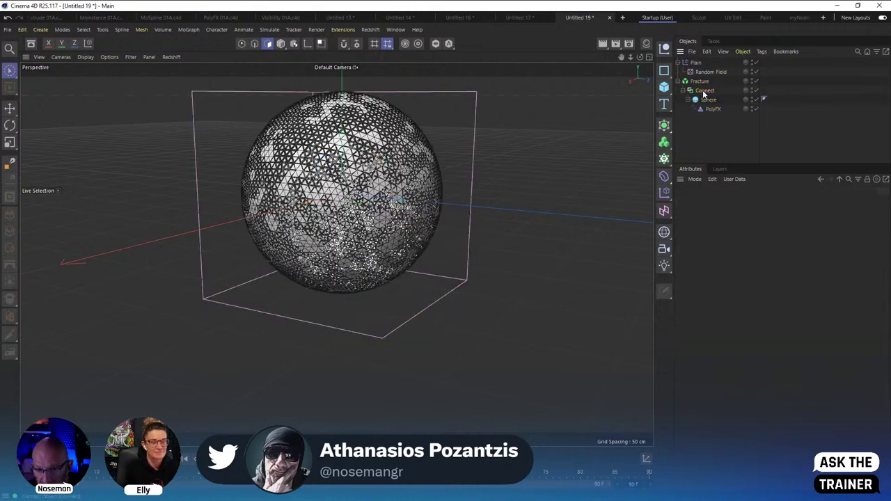
key(ctrl+z)
key(ctrl+z)
key(ctrl+z)
key(ctrl+z)
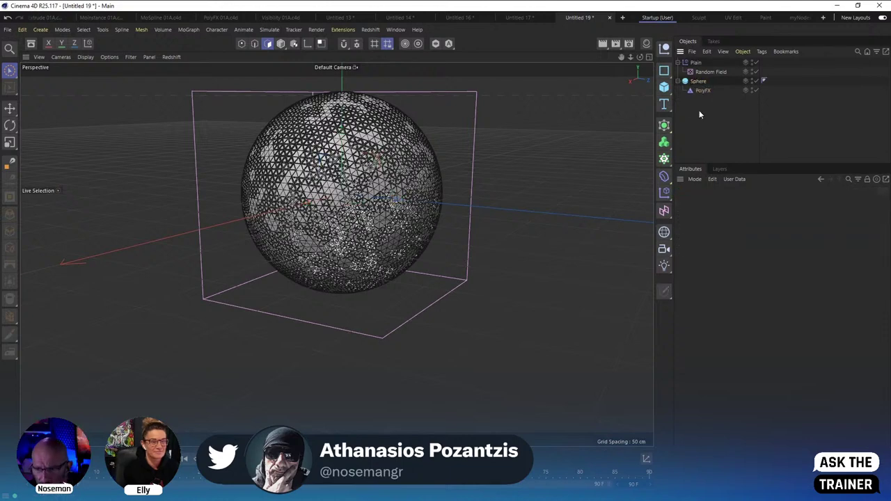
key(ctrl+z)
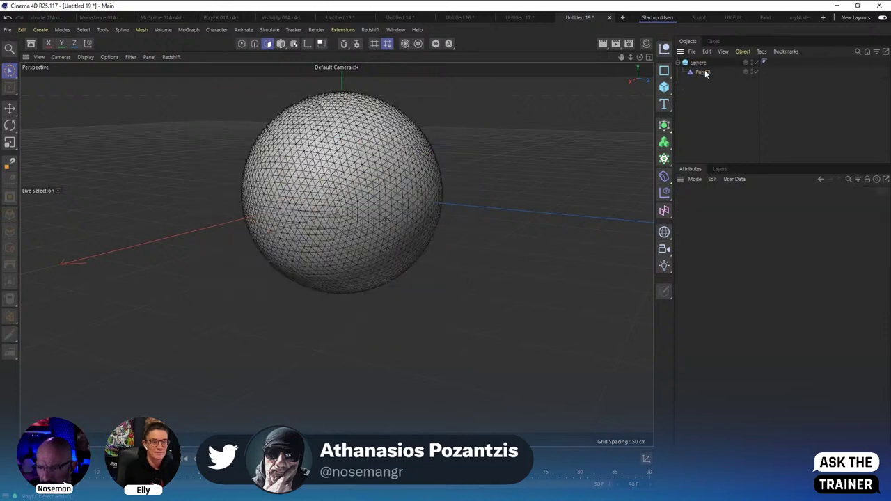
Set the PolyFX transform scale to 0.9.
click(704, 72)
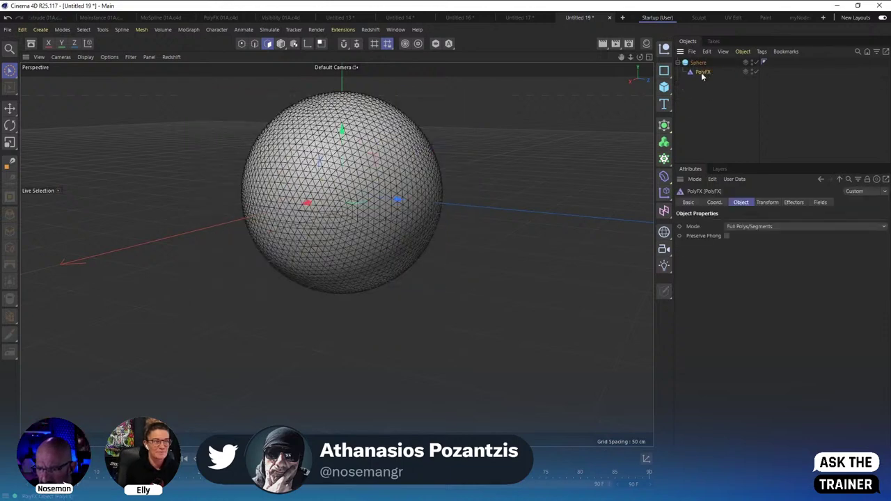
click(767, 202)
click(843, 226)
text(0.9)
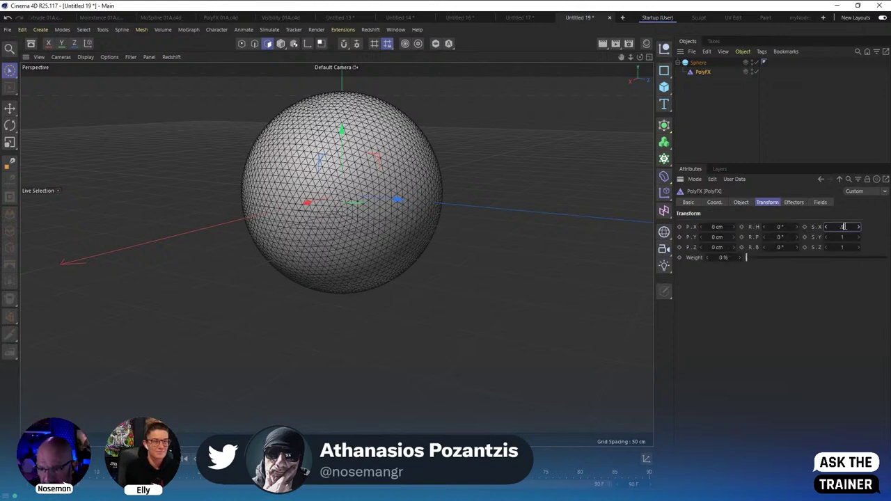
key(Return)
Add a Random Field to PolyFX's field list, then remove that layer again.
click(820, 202)
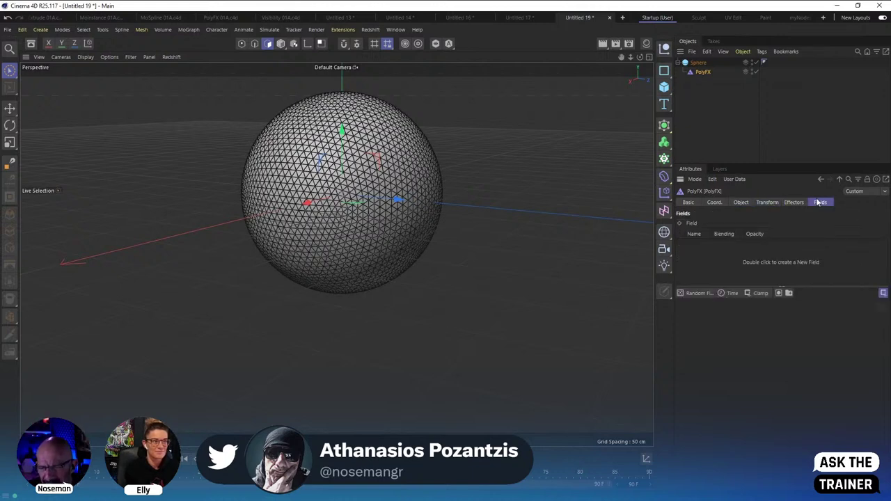
click(696, 294)
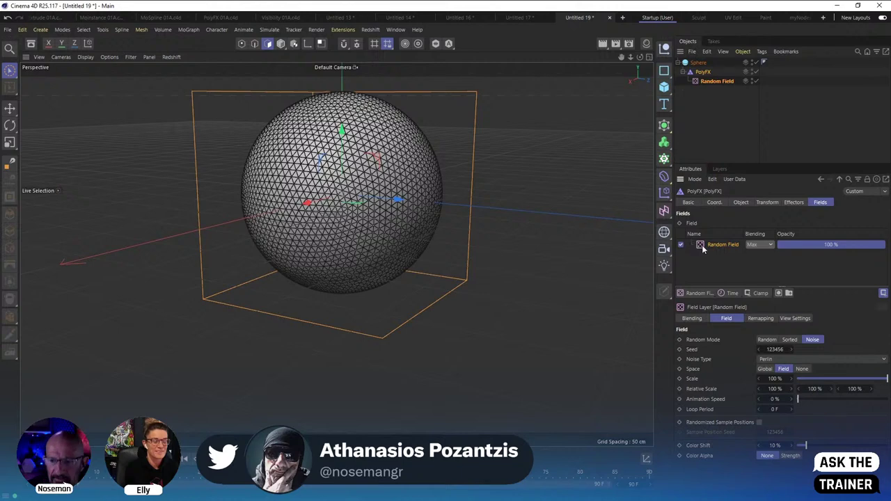
key(Delete)
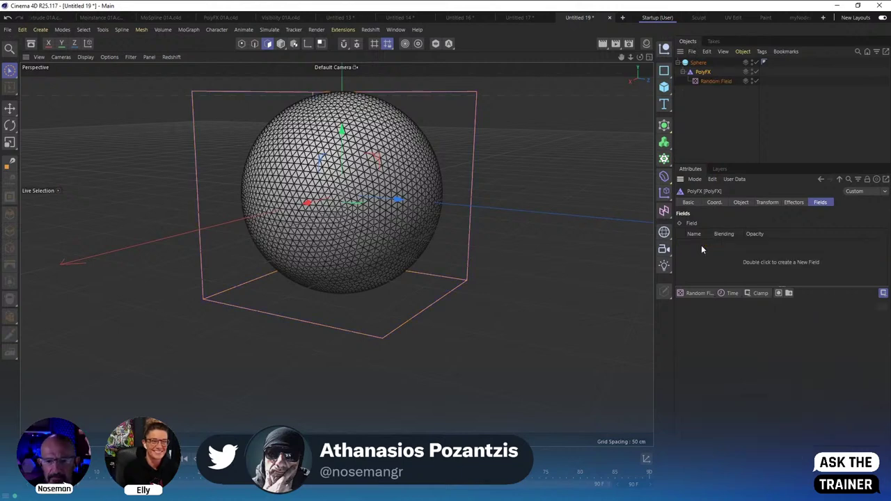
click(736, 121)
alt+drag(434, 201, 374, 211)
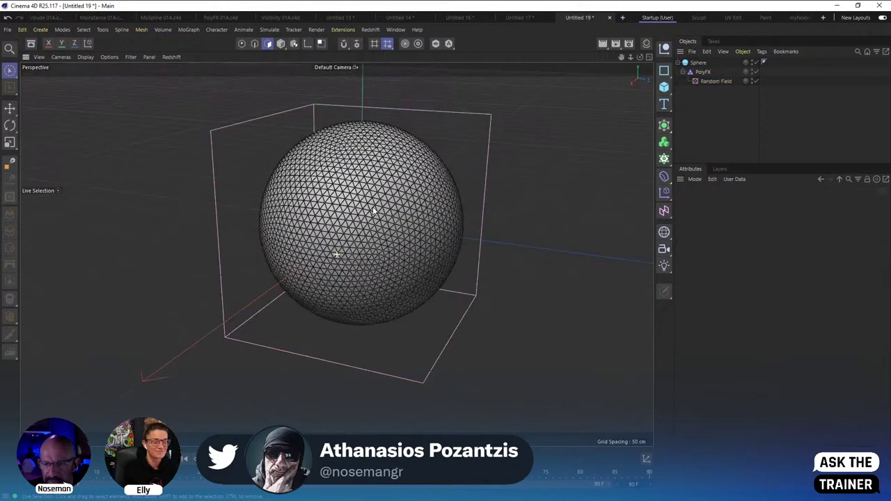
scroll(374, 211, up, 5)
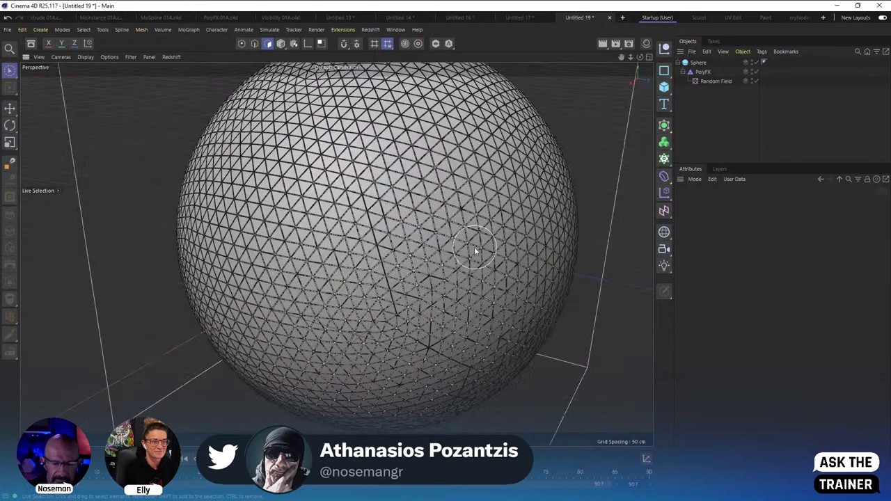
Delete the Random Field and PolyFX objects from the sphere.
mouse_move(474, 247)
alt+mouse_down()
mouse_move(461, 237)
mouse_move(471, 238)
alt+mouse_up()
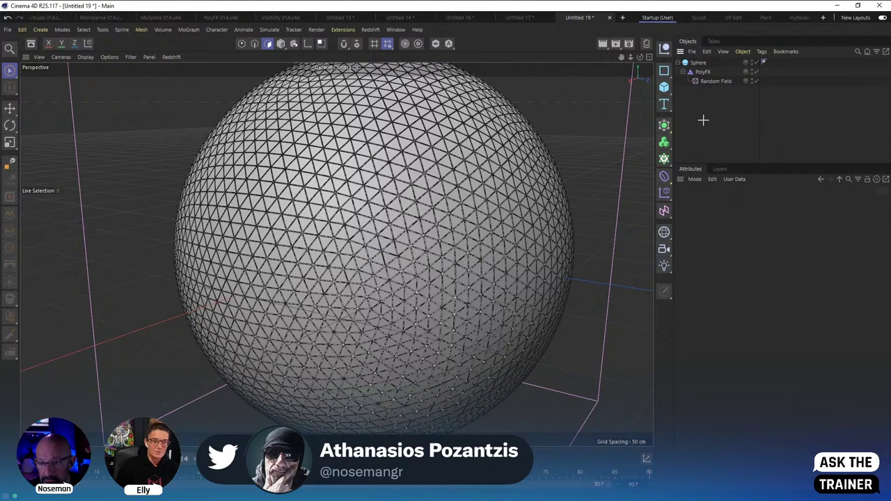
click(705, 80)
key(Delete)
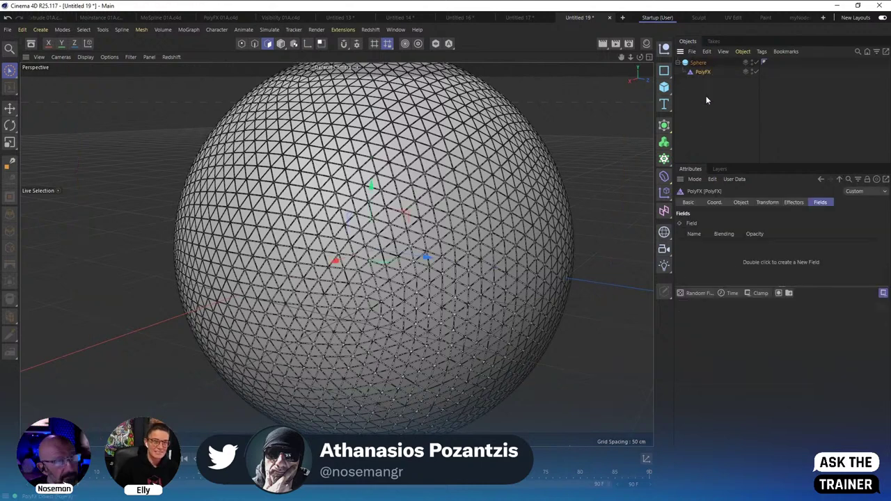
key(Delete)
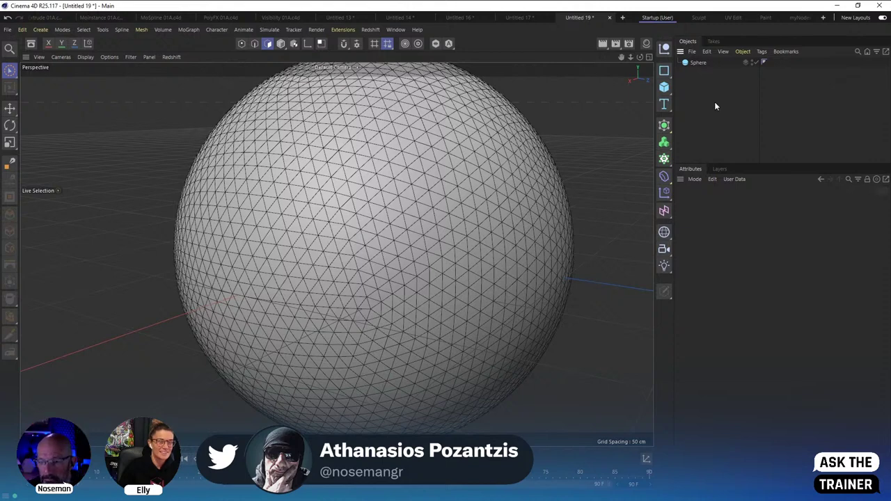
Select the Sphere and delete it, leaving only the bare grid.
click(698, 63)
click(694, 67)
click(696, 63)
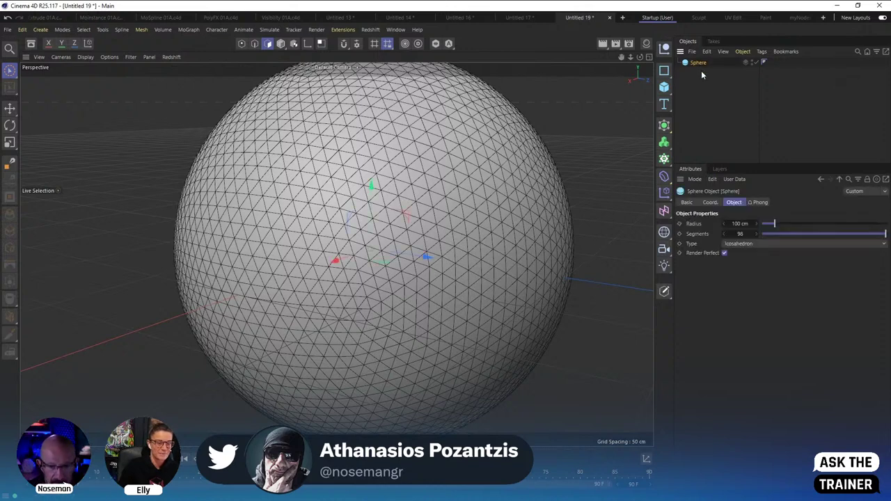
key(Delete)
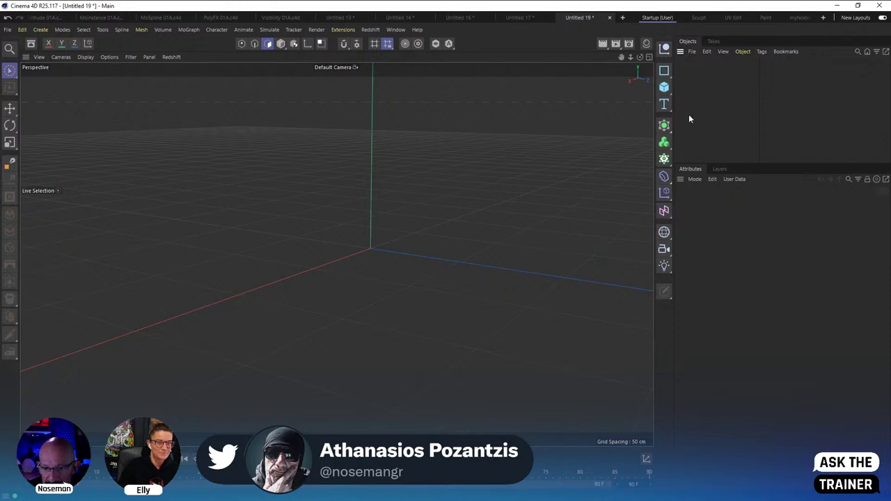
key(alt+Tab)
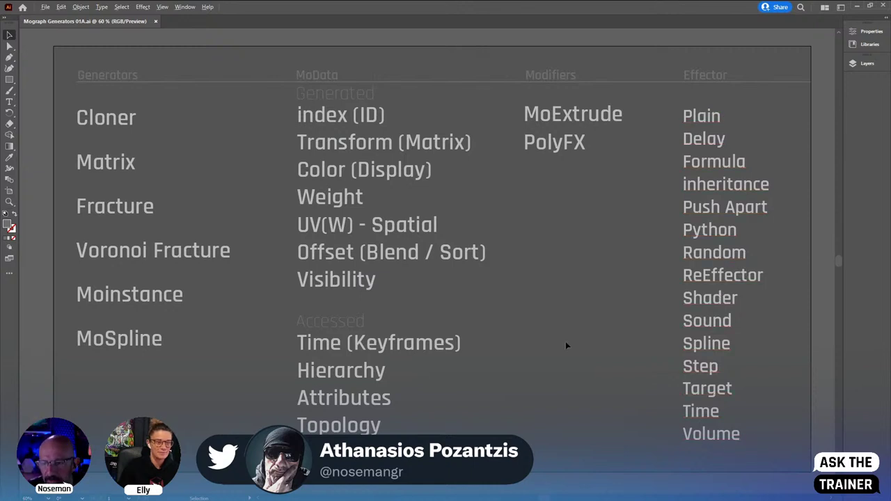
key(alt+Tab)
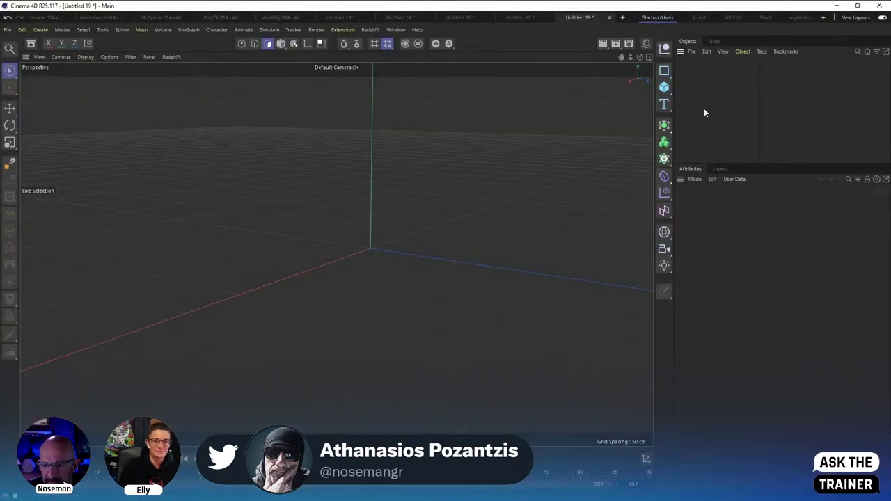
Add a Matrix object from the MoGraph palette and inspect its cube clones' transform settings.
click(664, 158)
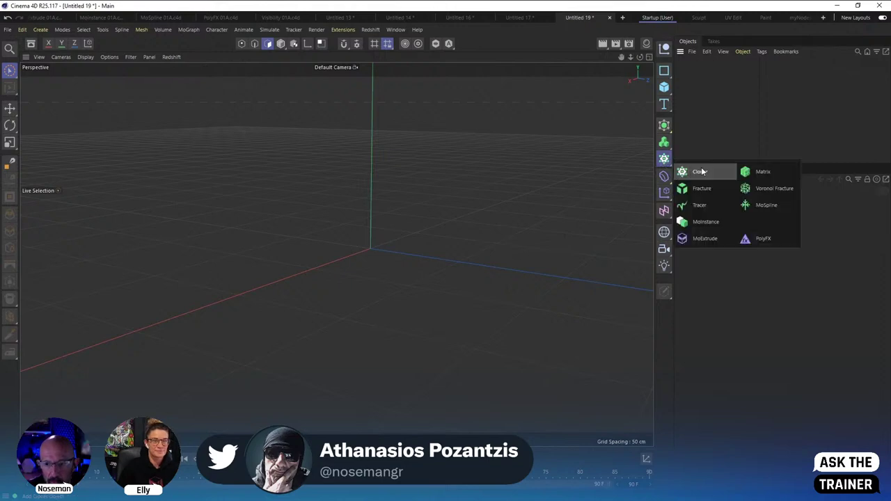
click(769, 177)
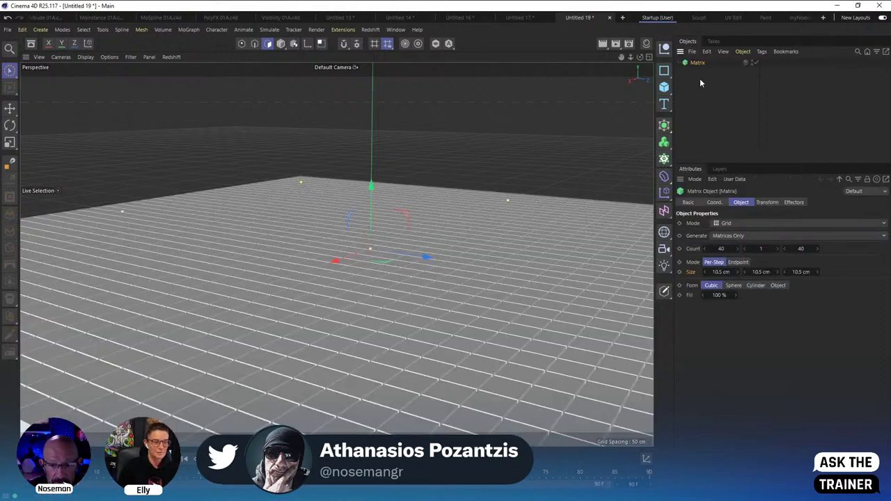
click(701, 82)
click(433, 201)
alt+drag(468, 253, 390, 258)
click(280, 44)
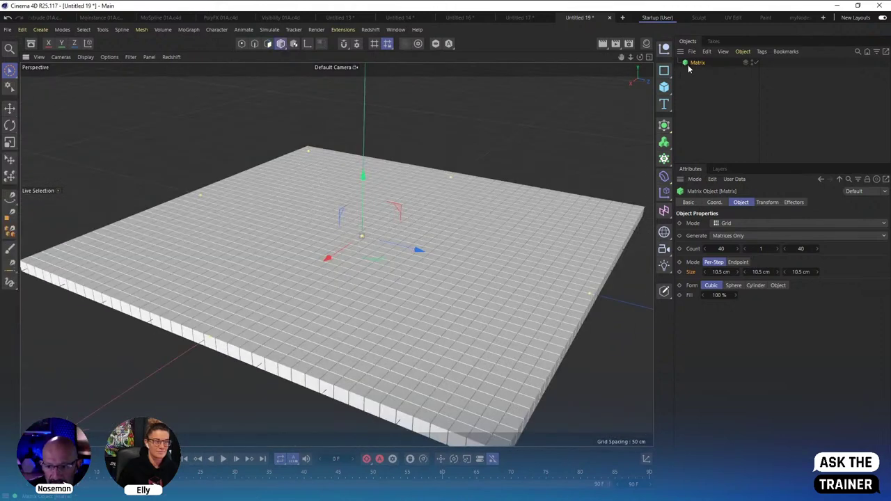
click(767, 202)
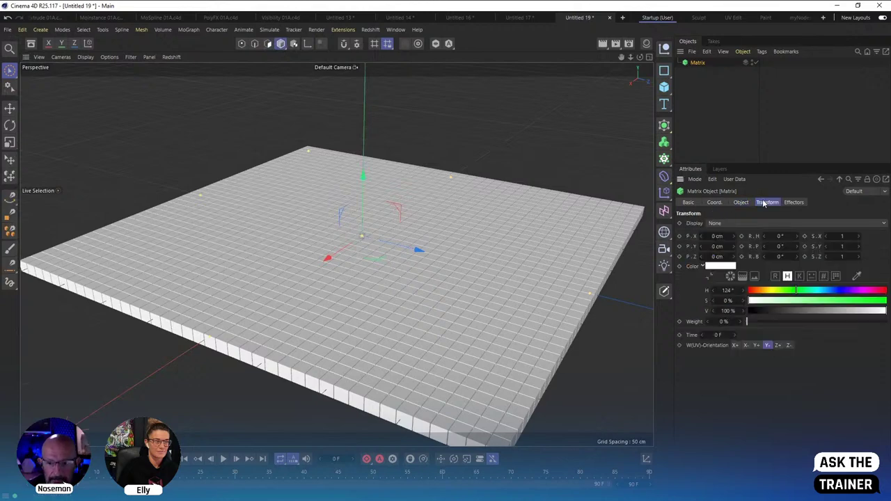
click(703, 267)
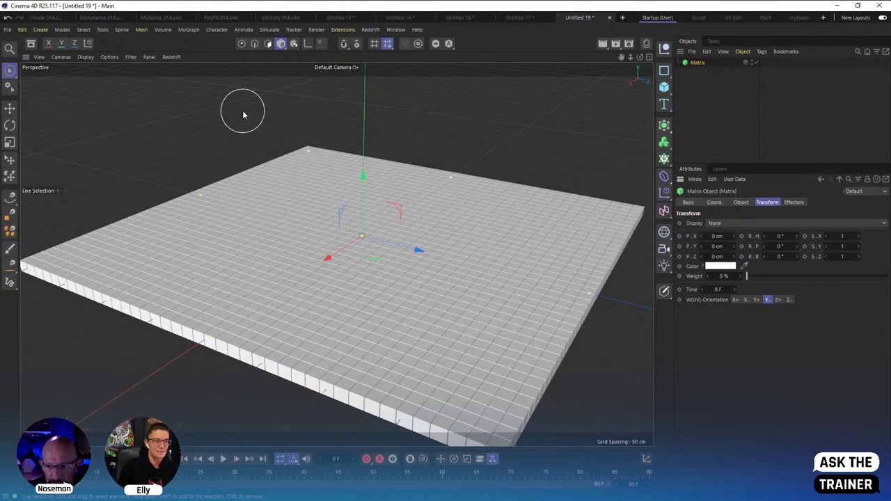
Add a Plain effector to the Matrix from the MoGraph Effector menu.
click(189, 29)
mouse_move(197, 45)
click(283, 47)
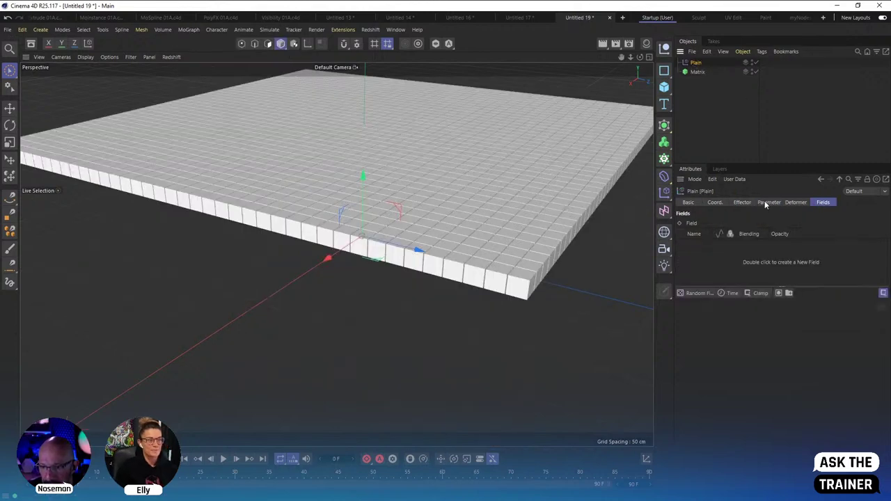
Enlarge the Attributes panel and check the Plain effector's 100% strength and Min/Max settings.
drag(739, 161, 739, 131)
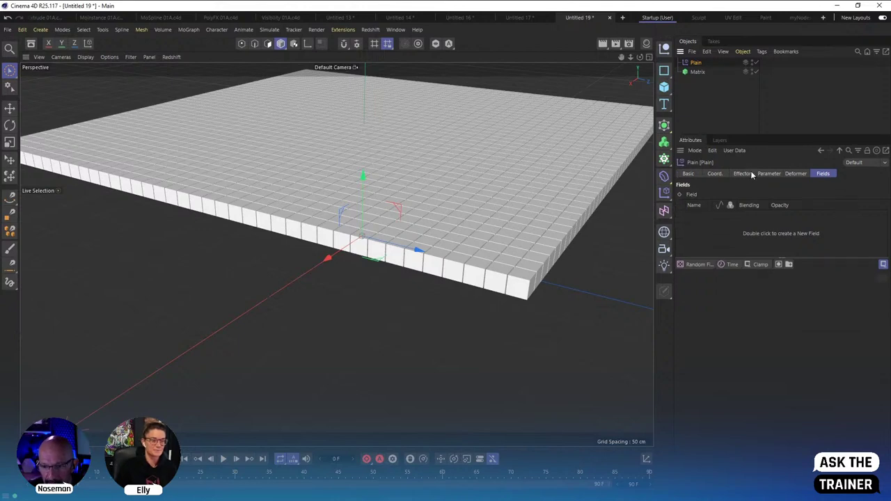
click(743, 174)
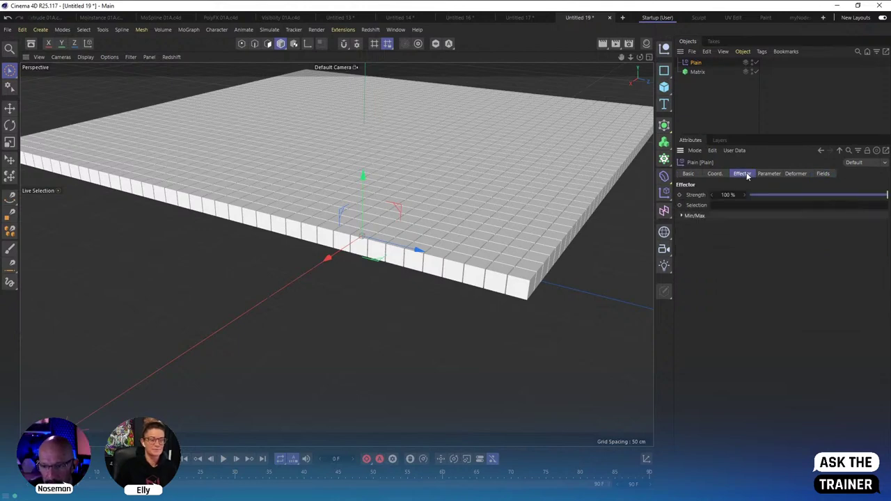
click(683, 215)
mouse_move(856, 200)
mouse_down()
mouse_move(752, 194)
mouse_move(875, 197)
mouse_up()
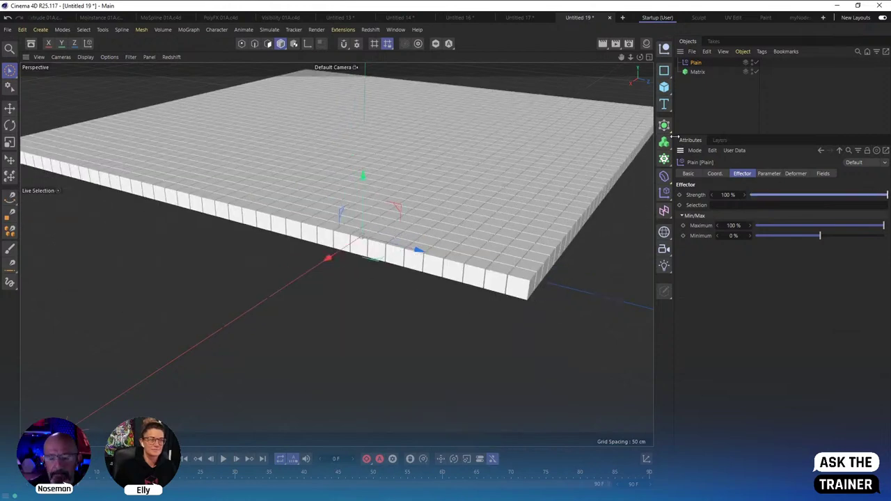
drag(672, 140, 631, 137)
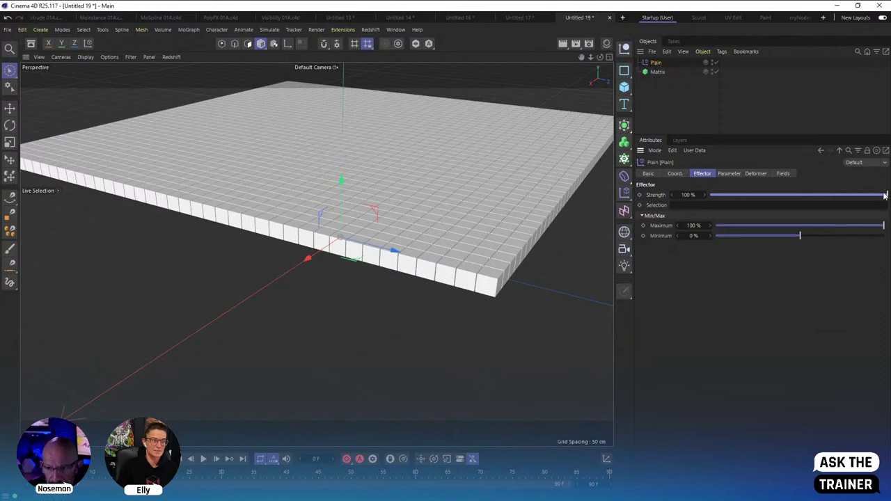
View the Plain's P.Y 100 cm parameter and confirm it is listed in the Matrix's effectors.
click(730, 175)
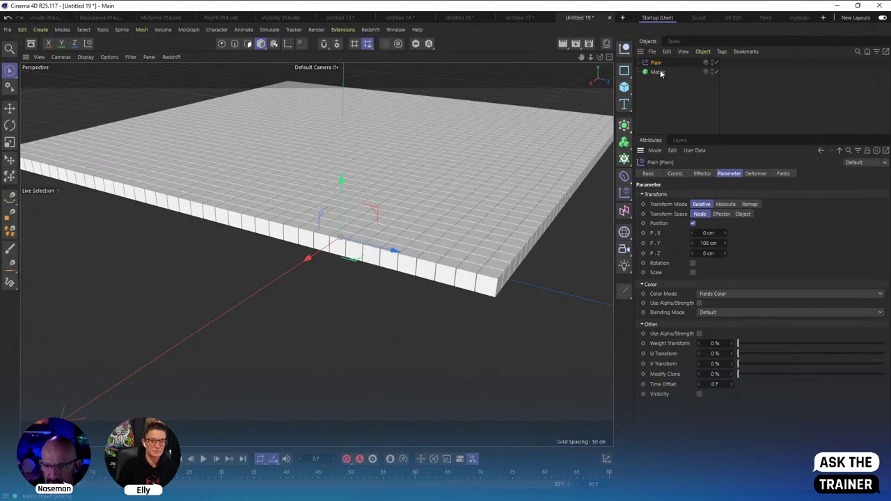
click(625, 159)
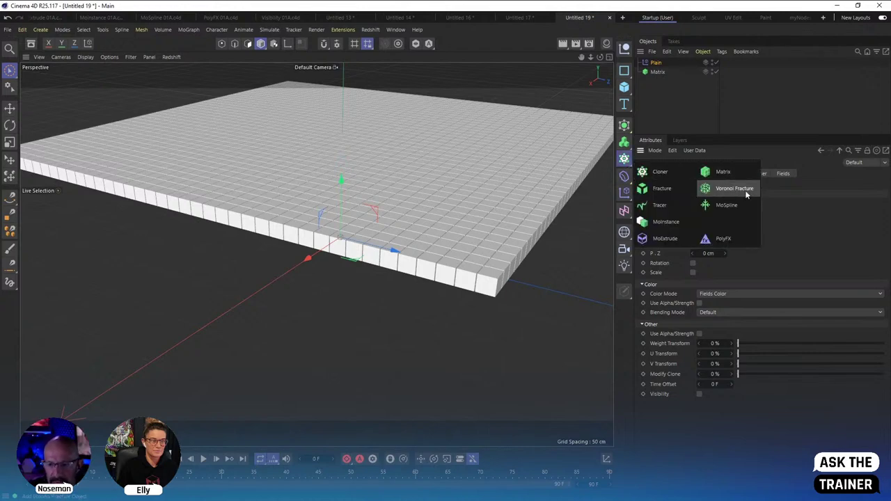
click(663, 84)
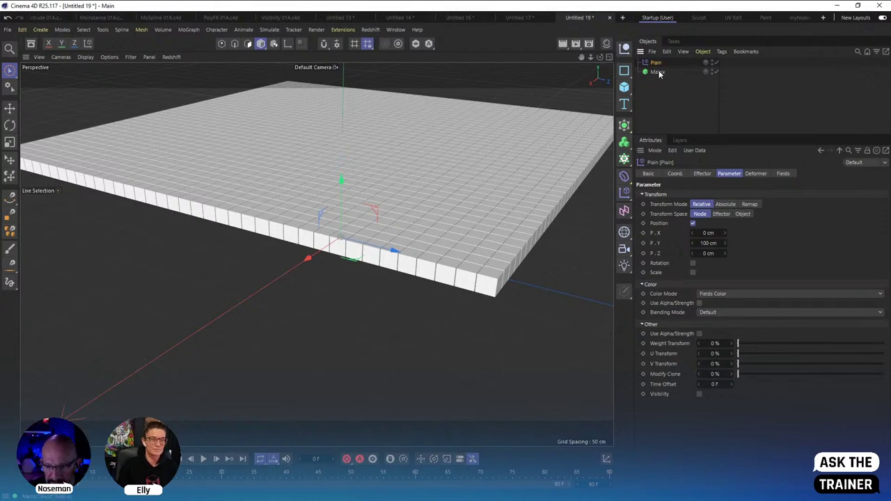
click(660, 73)
click(754, 174)
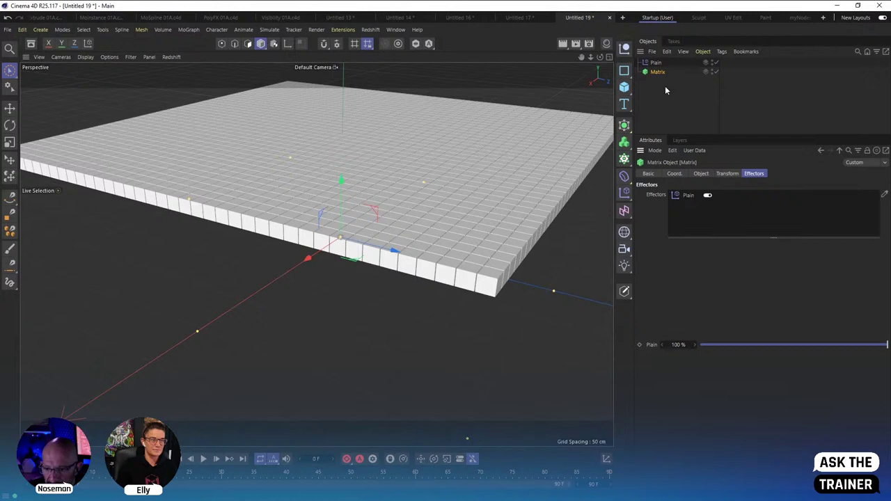
click(655, 63)
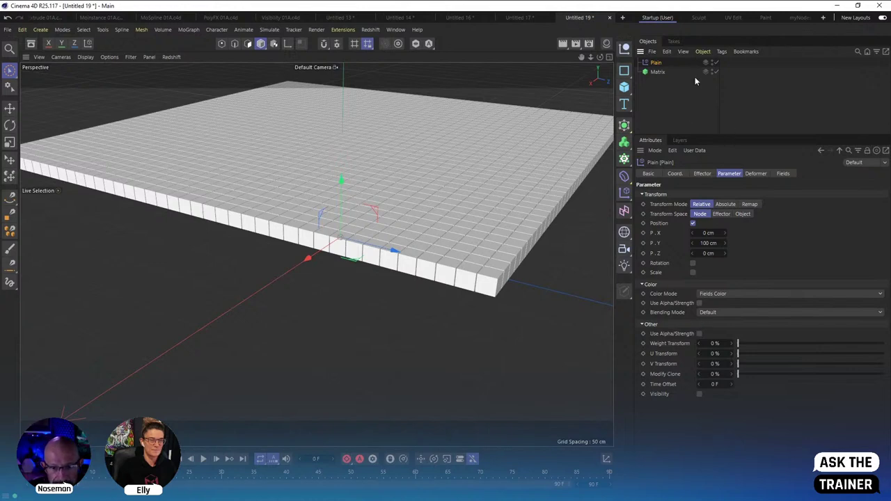
click(188, 30)
mouse_move(202, 43)
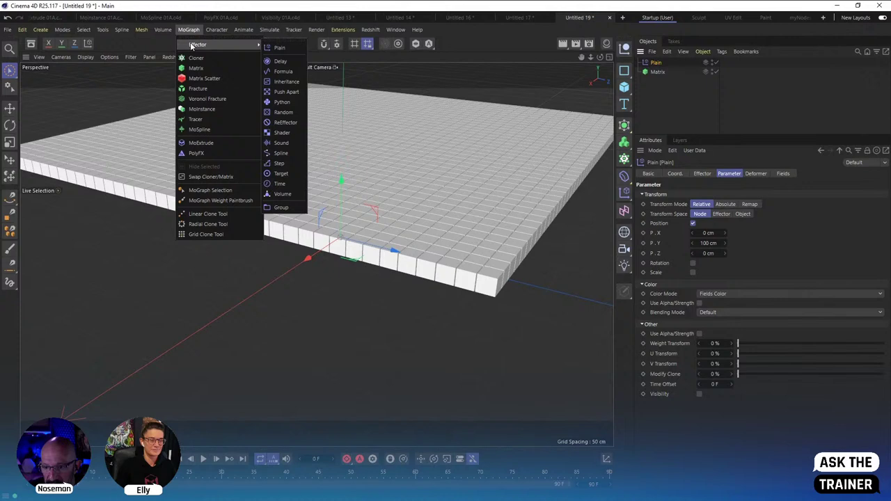
click(280, 61)
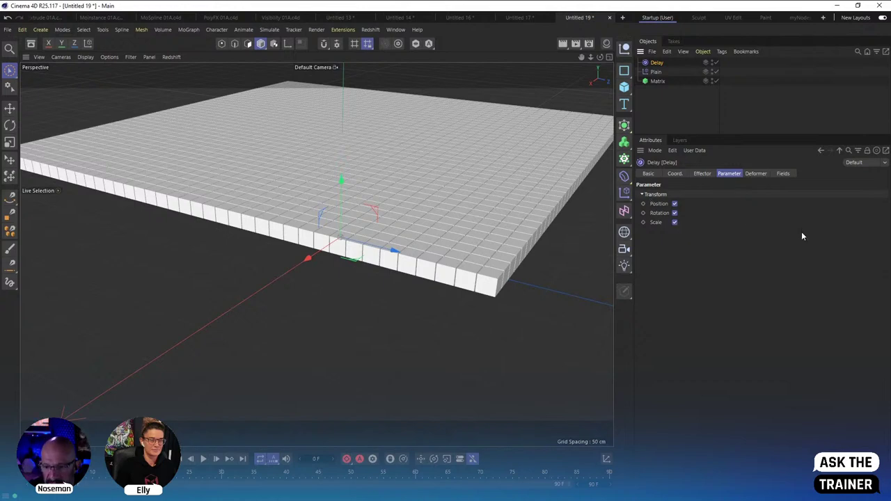
click(698, 219)
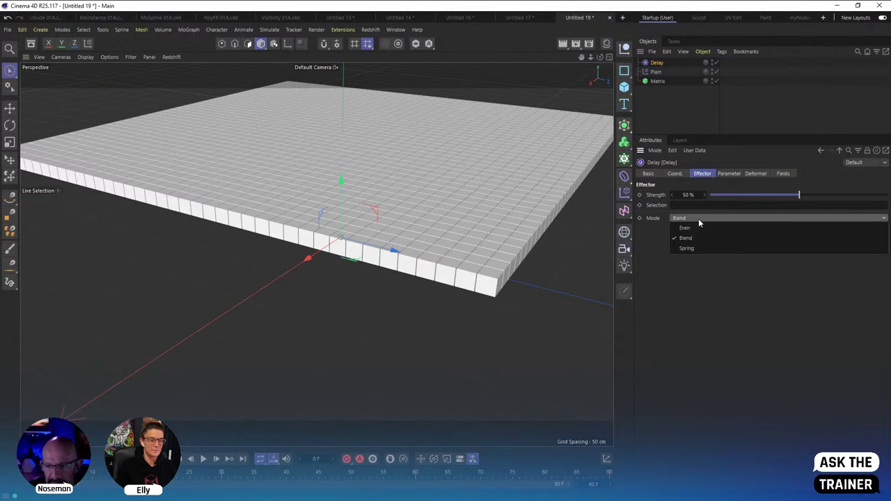
key(Escape)
click(729, 173)
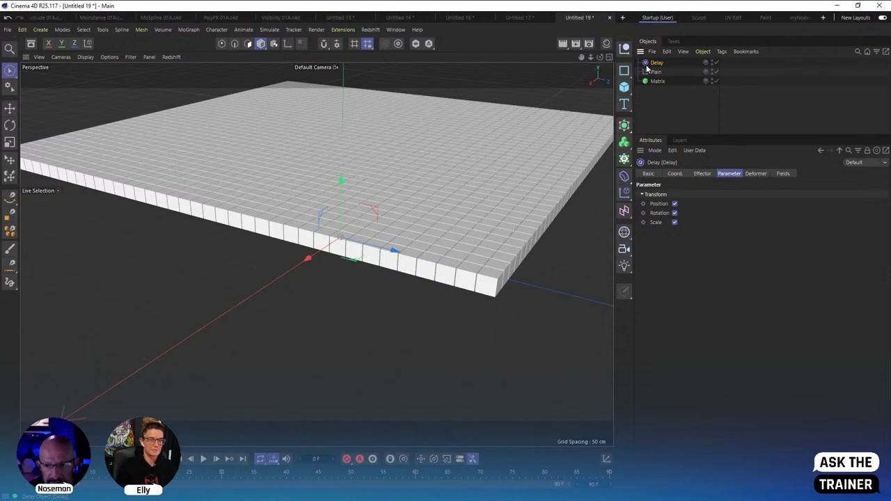
key(Delete)
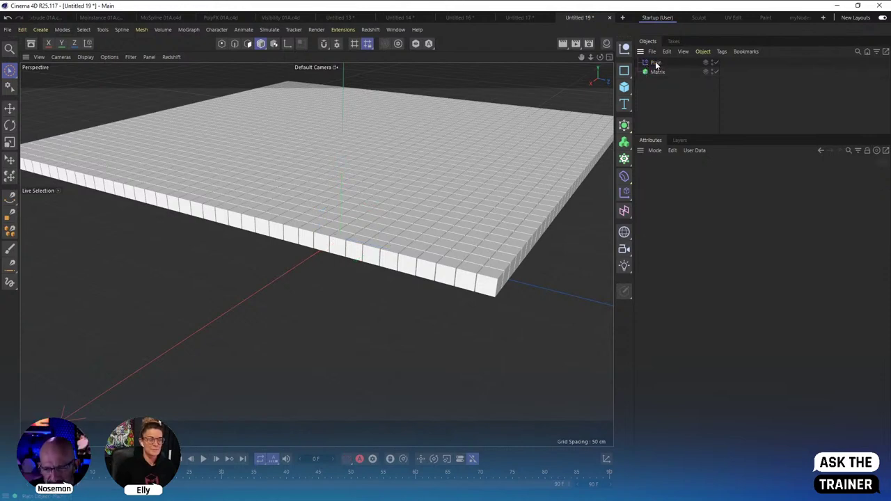
click(656, 63)
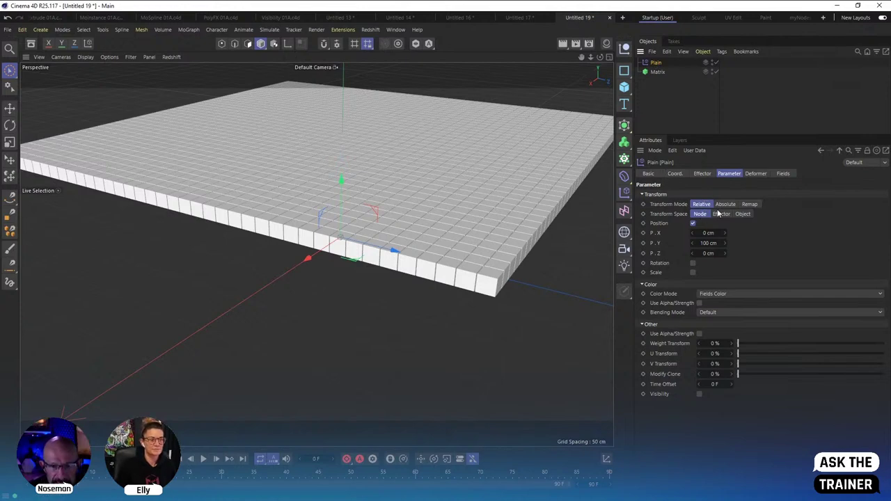
click(189, 30)
mouse_move(199, 44)
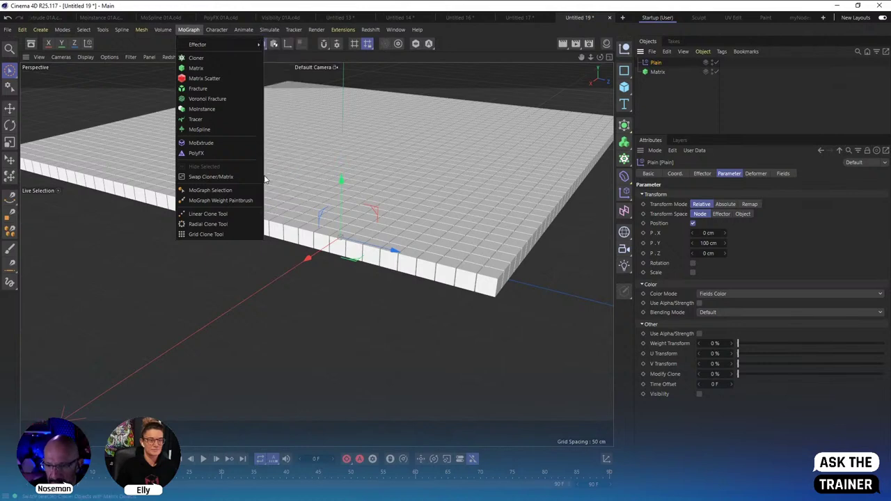
click(287, 181)
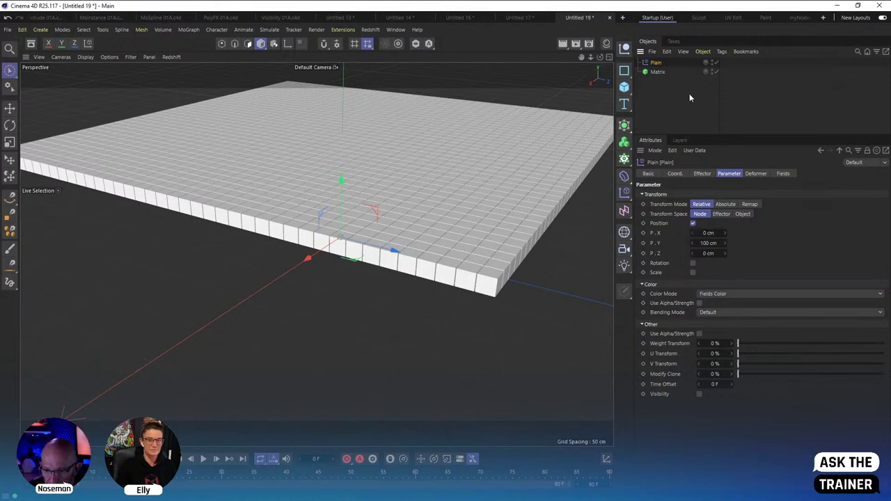
click(658, 72)
click(728, 174)
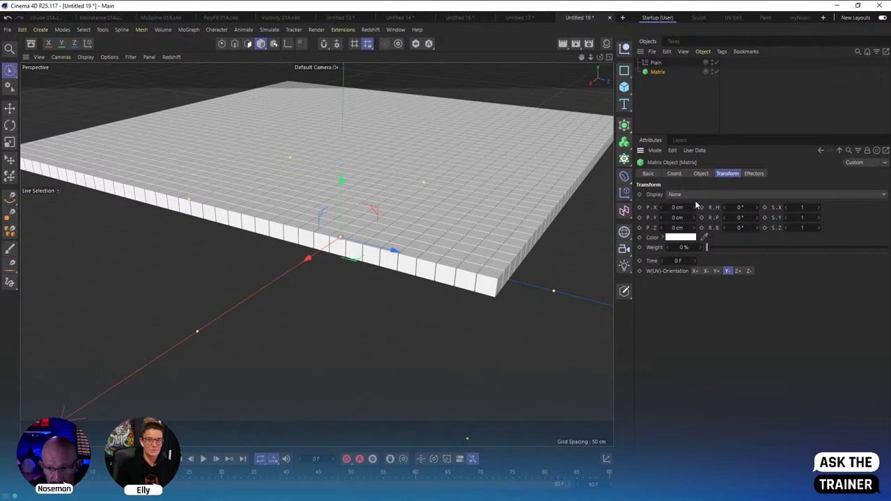
drag(694, 228, 674, 218)
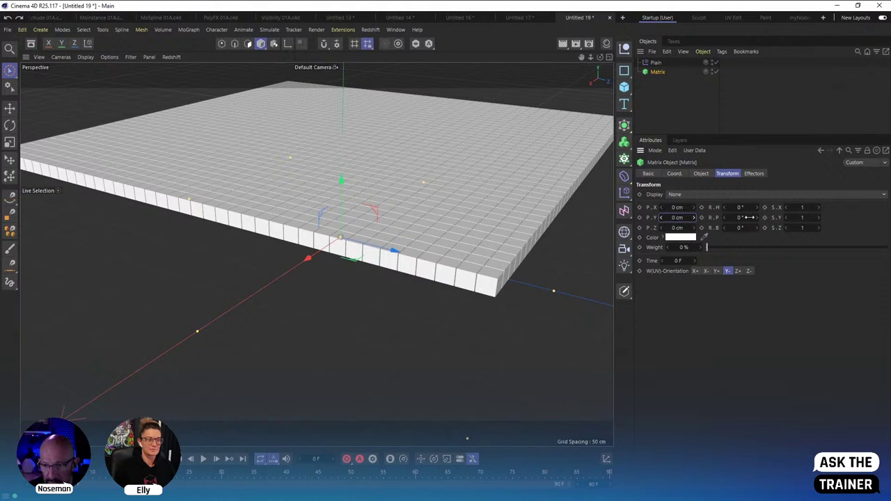
mouse_move(748, 217)
mouse_down()
mouse_move(797, 220)
mouse_move(744, 228)
mouse_up()
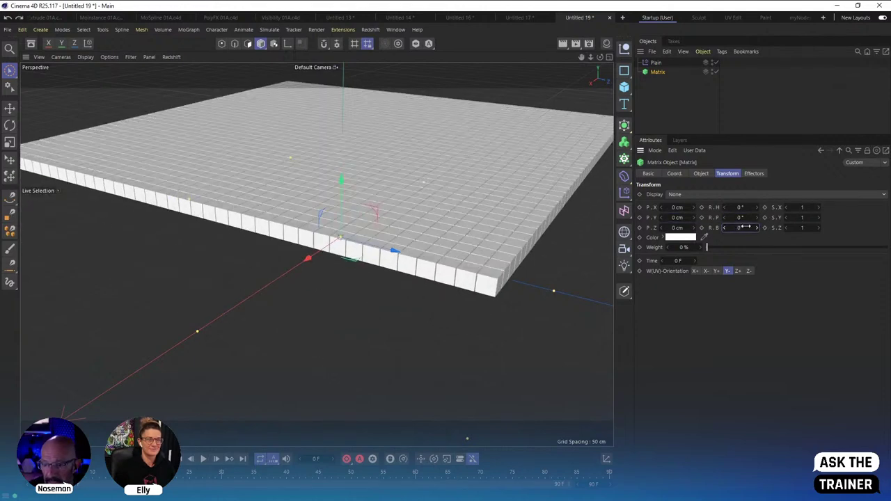
click(657, 63)
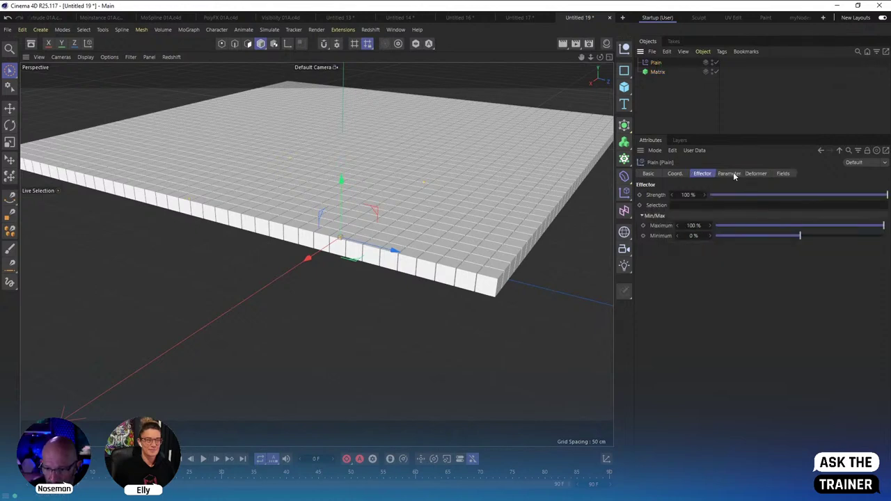
click(731, 175)
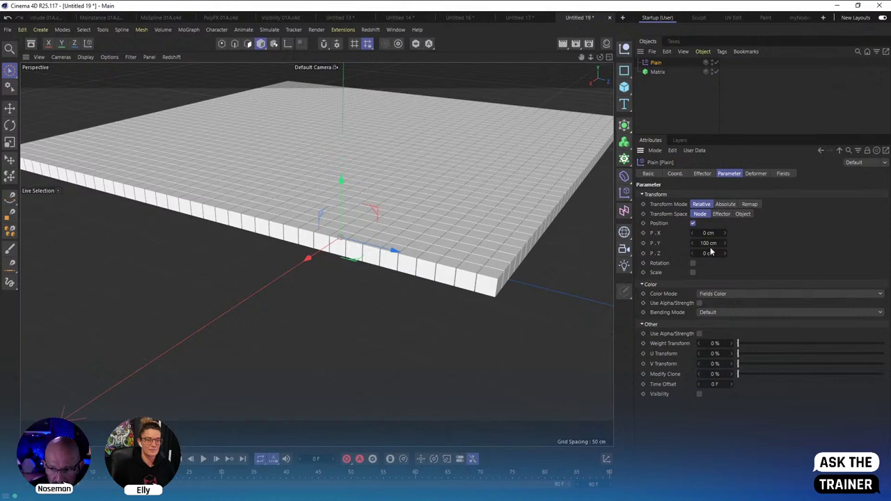
click(705, 174)
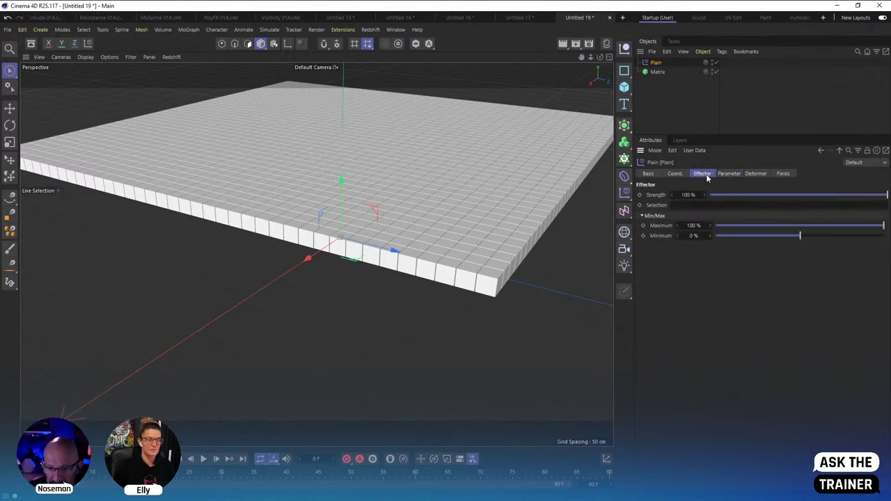
Switch to a full front view and add a 200 cm reference cube.
key(F5)
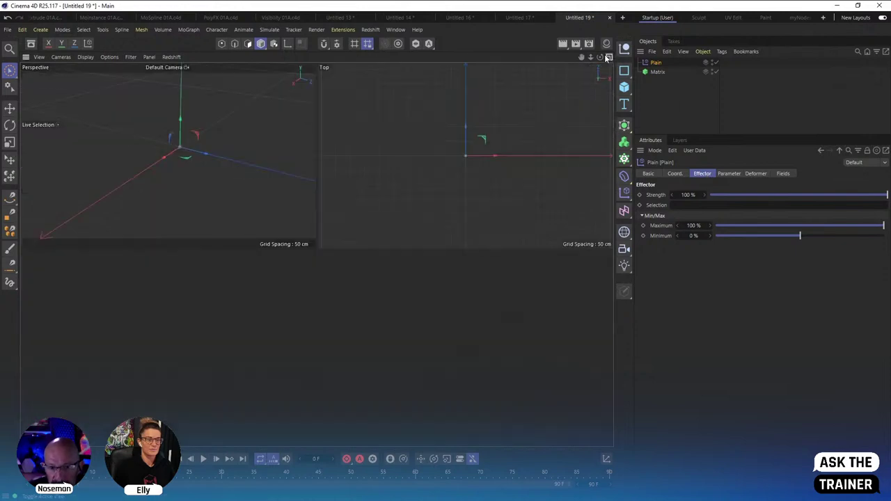
key(F4)
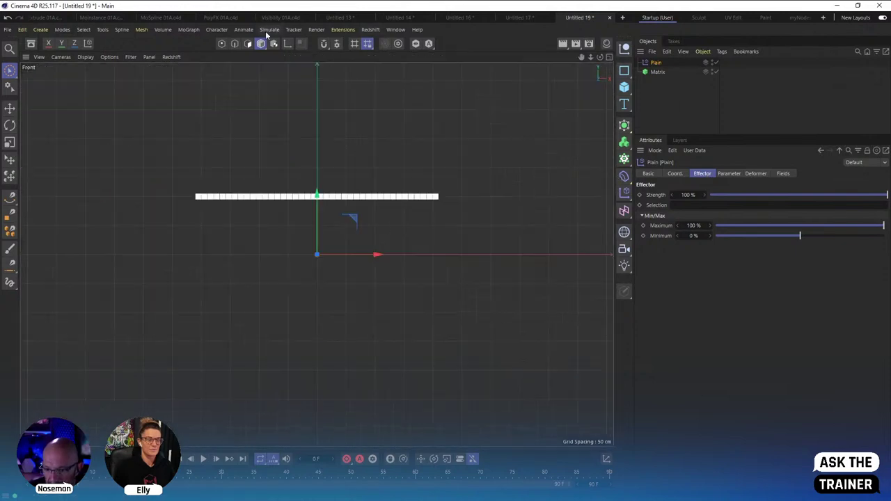
click(624, 87)
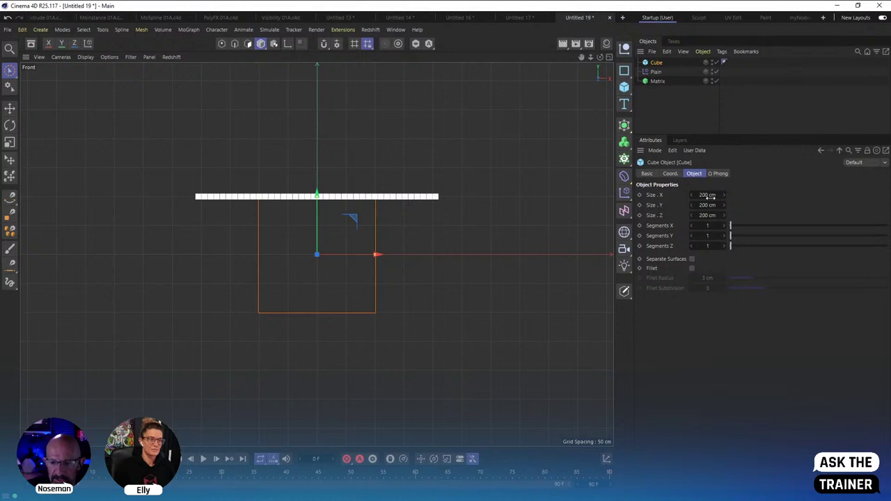
click(709, 195)
key(Return)
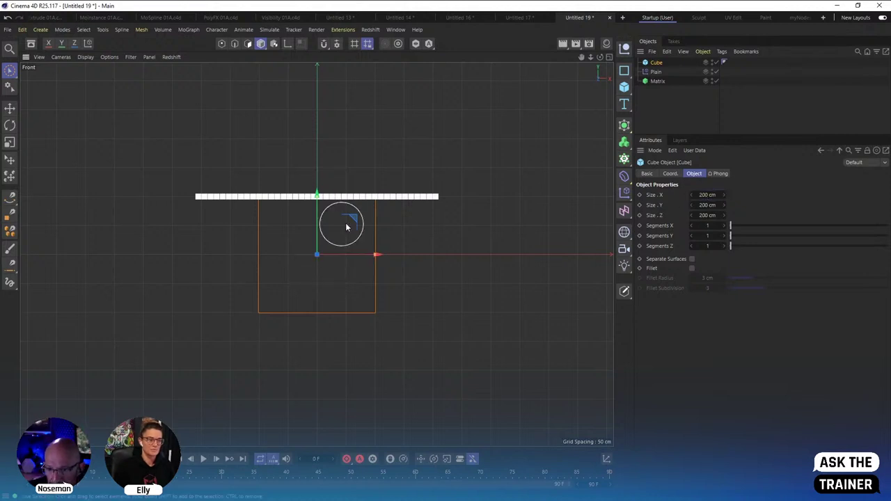
scroll(345, 223, up, 3)
Toggle the Plain effector off and back on to compare the grid's height.
click(717, 72)
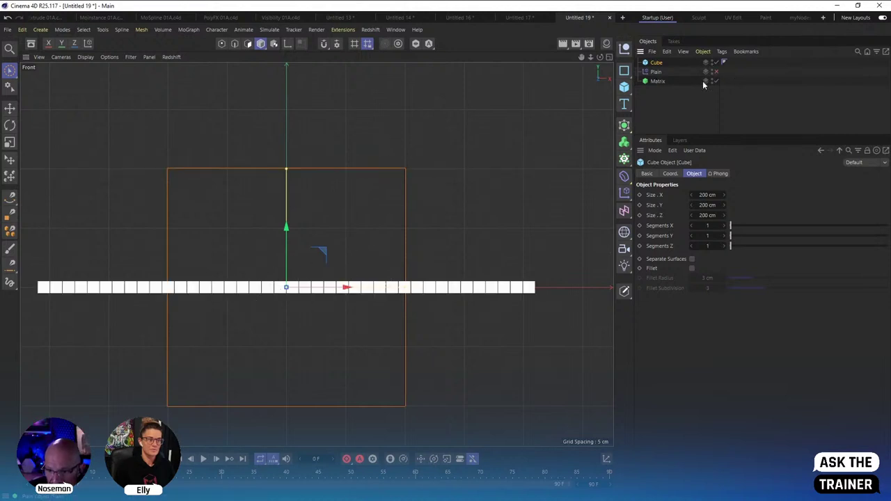
click(657, 73)
click(729, 174)
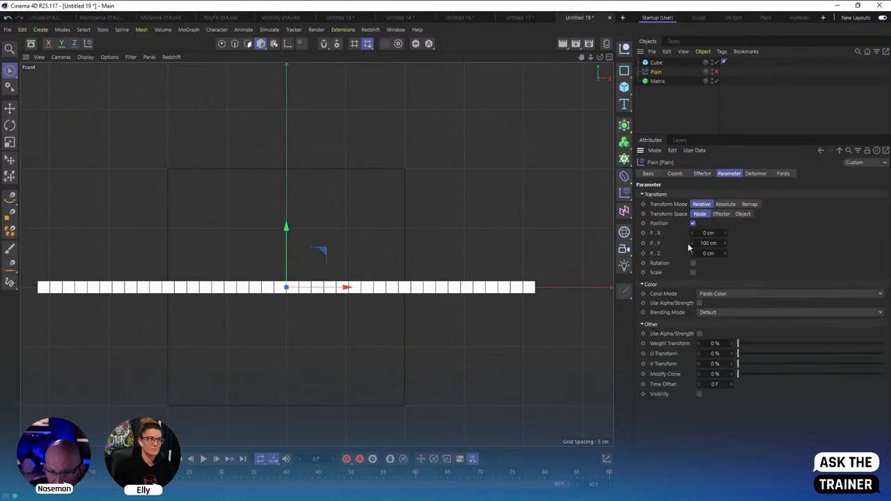
click(717, 72)
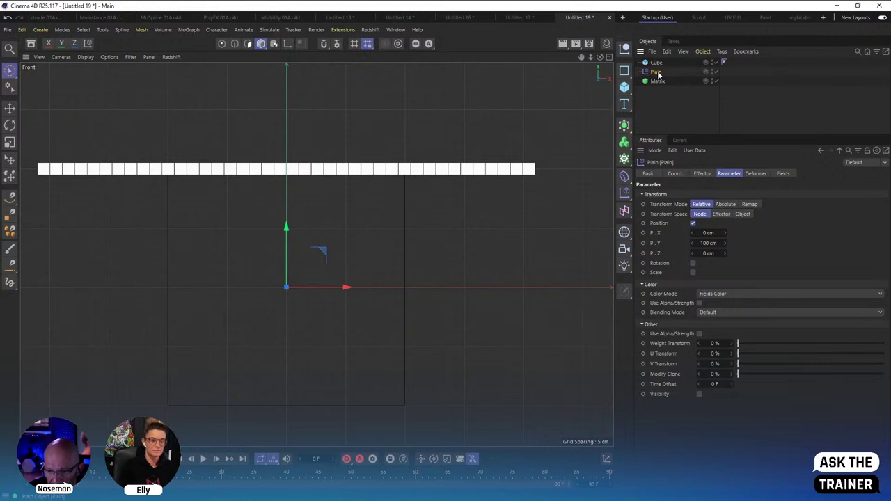
Experiment with the Plain's Strength and Maximum, then enter a Maximum of 200%.
click(699, 174)
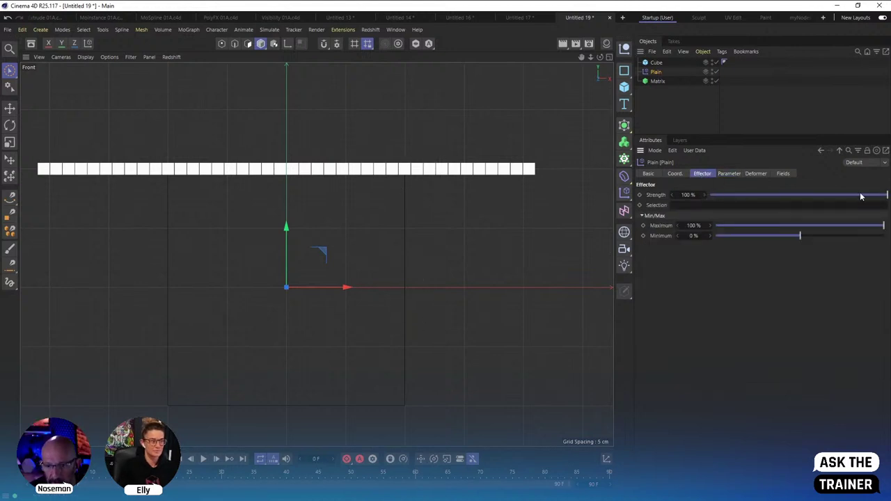
mouse_move(878, 196)
mouse_down()
mouse_move(748, 205)
mouse_move(874, 195)
mouse_move(724, 195)
mouse_move(877, 196)
mouse_up()
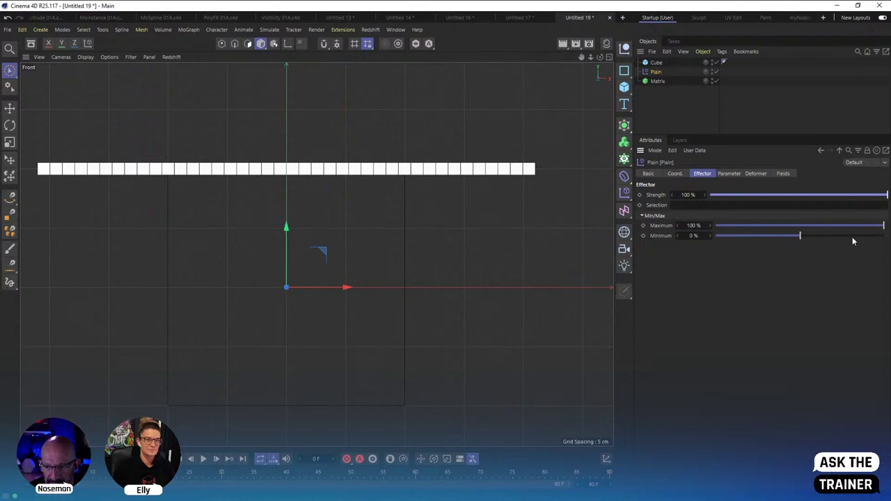
mouse_move(883, 226)
mouse_down()
mouse_move(836, 225)
mouse_move(889, 228)
mouse_up()
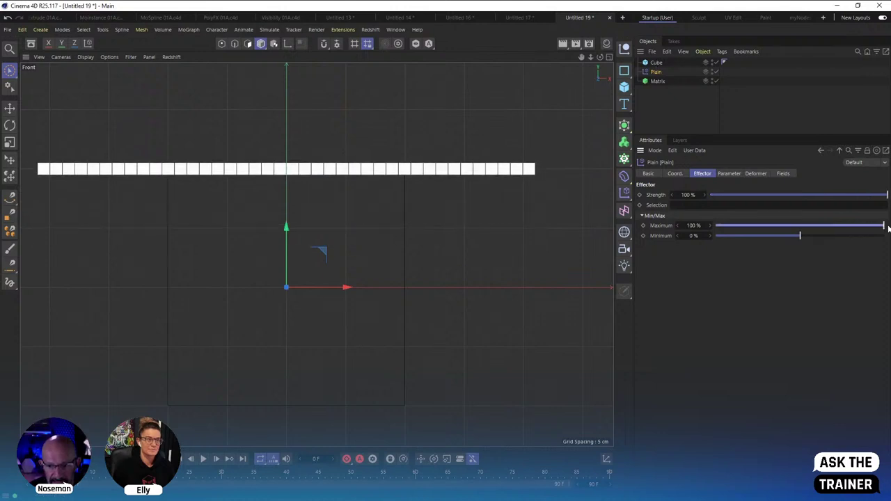
drag(711, 226, 738, 225)
click(698, 226)
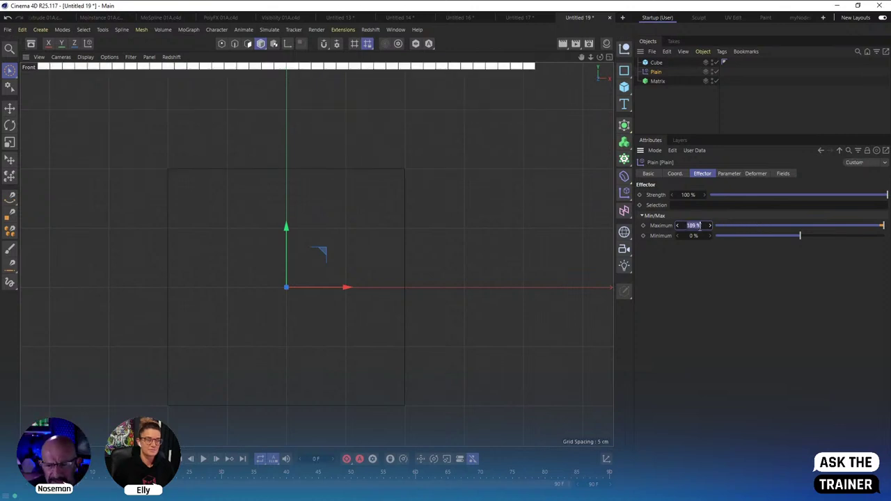
text(200)
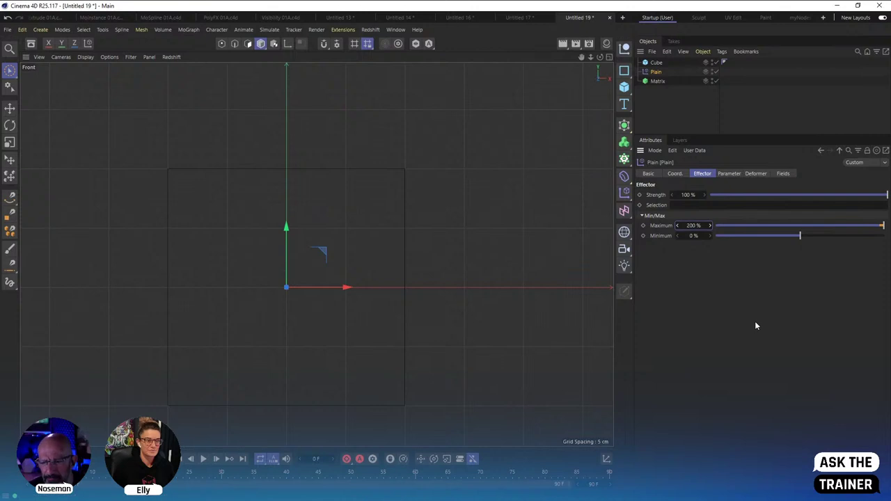
key(Return)
Reset Maximum to 100%, compare on the Parameter tab, then set Maximum back to 200%.
scroll(380, 282, down, 3)
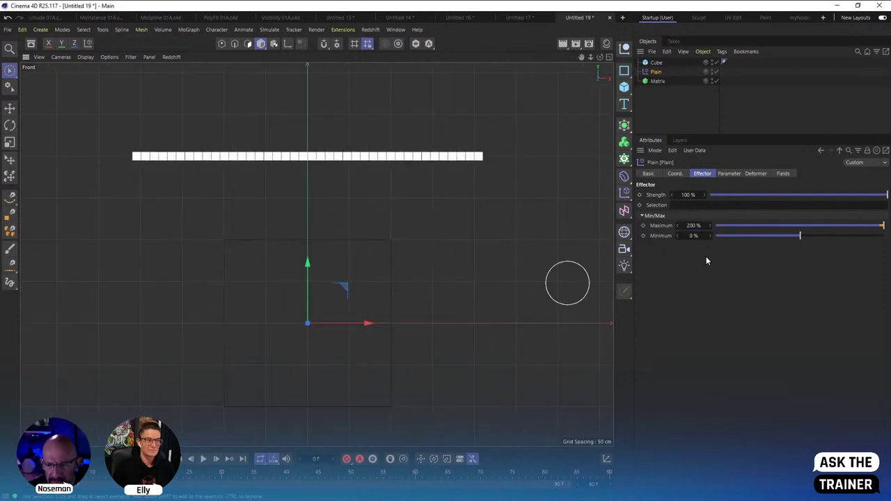
click(694, 225)
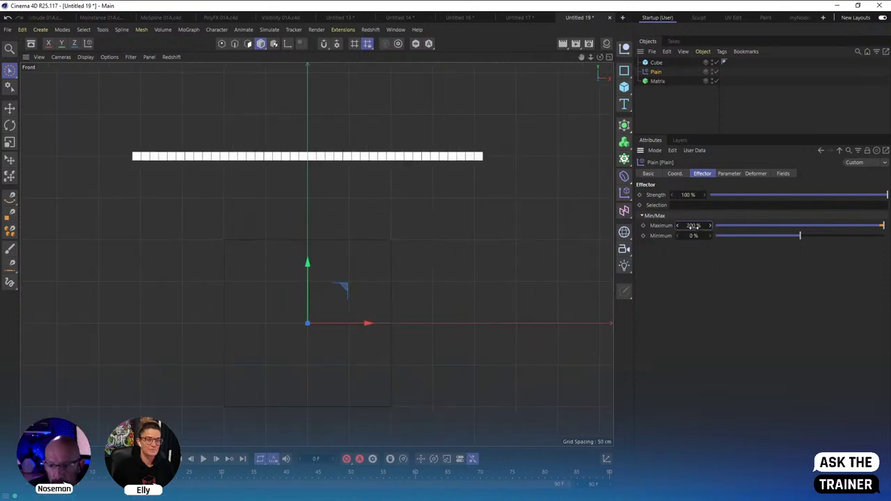
text(100)
key(Return)
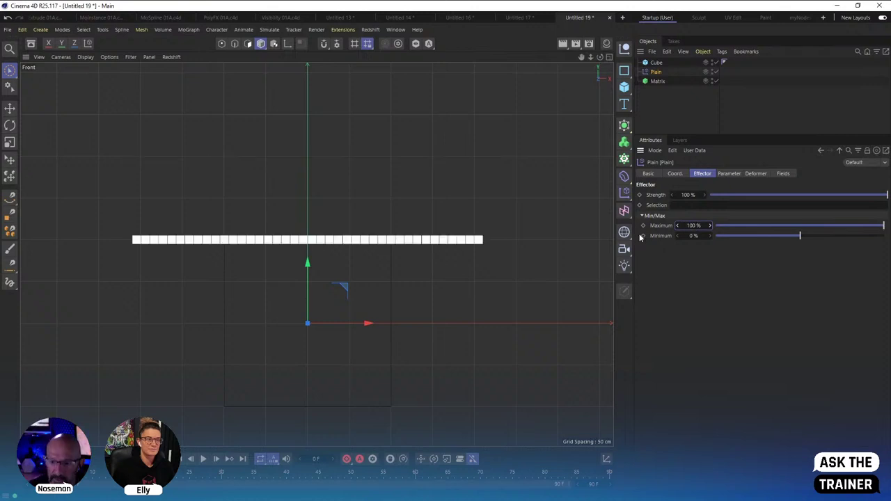
click(722, 175)
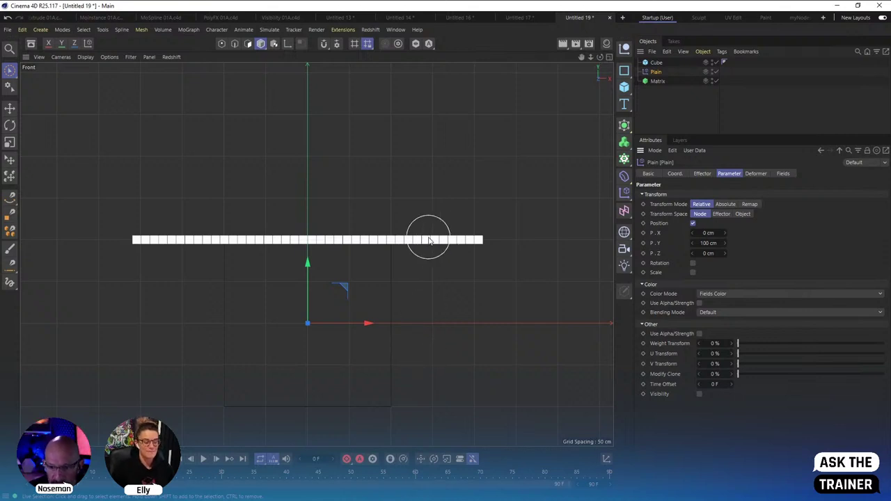
click(702, 173)
click(696, 225)
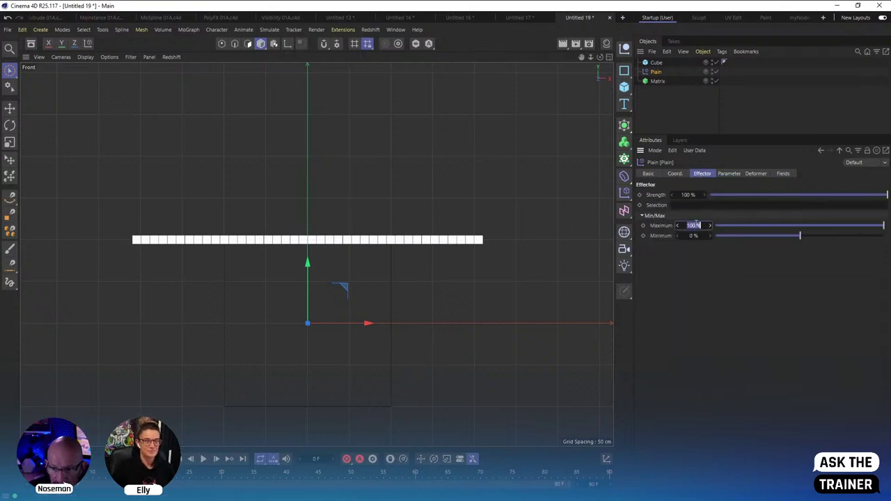
text(200)
key(Return)
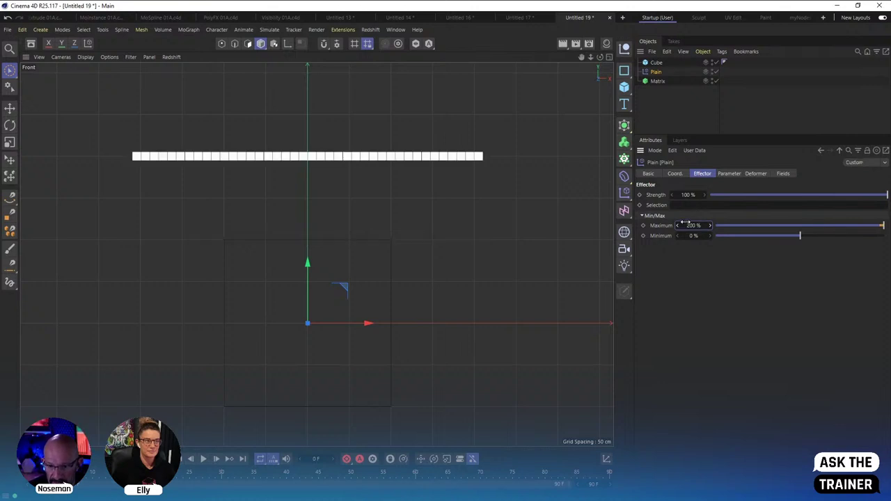
click(729, 174)
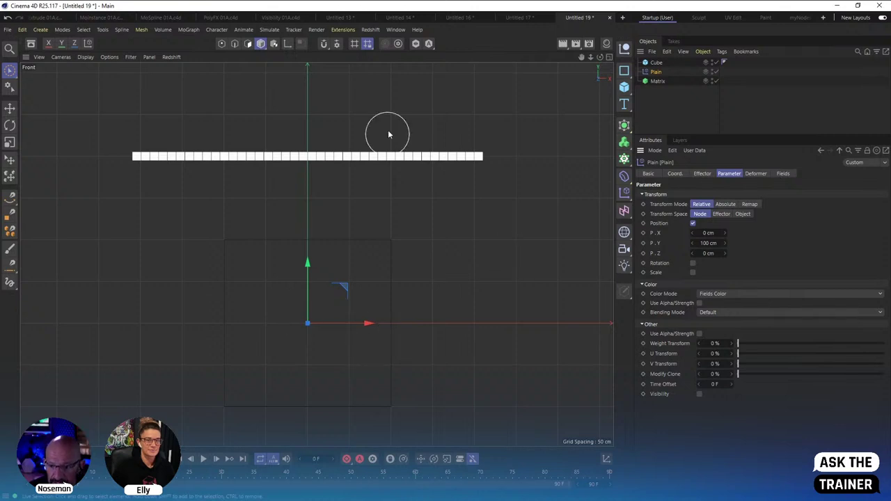
Add a Linear Field to the Plain effector's fields, ramping the clone row.
click(782, 173)
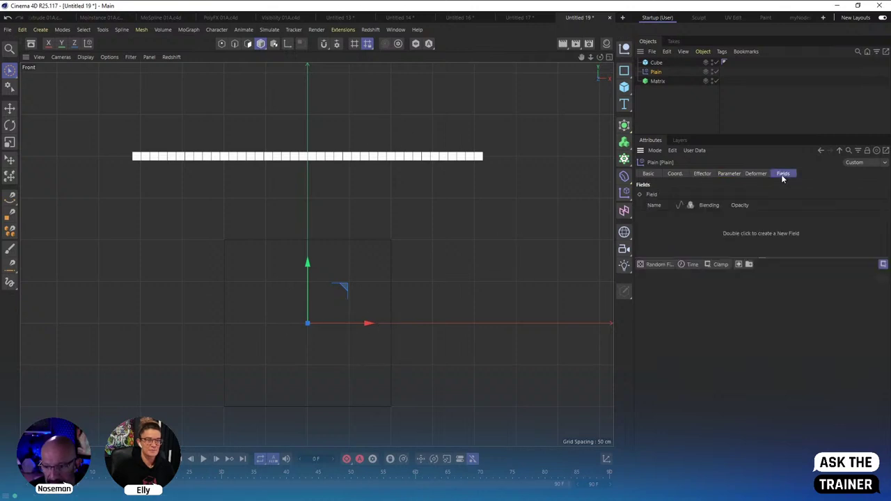
click(656, 264)
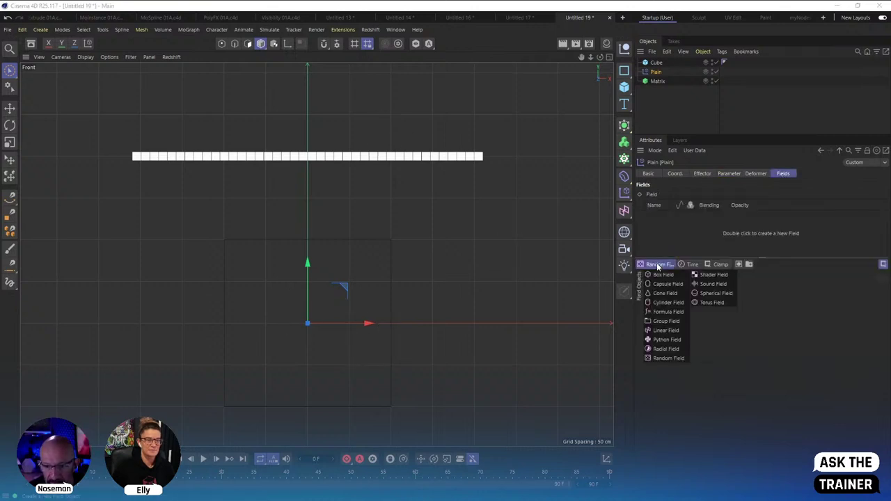
click(676, 331)
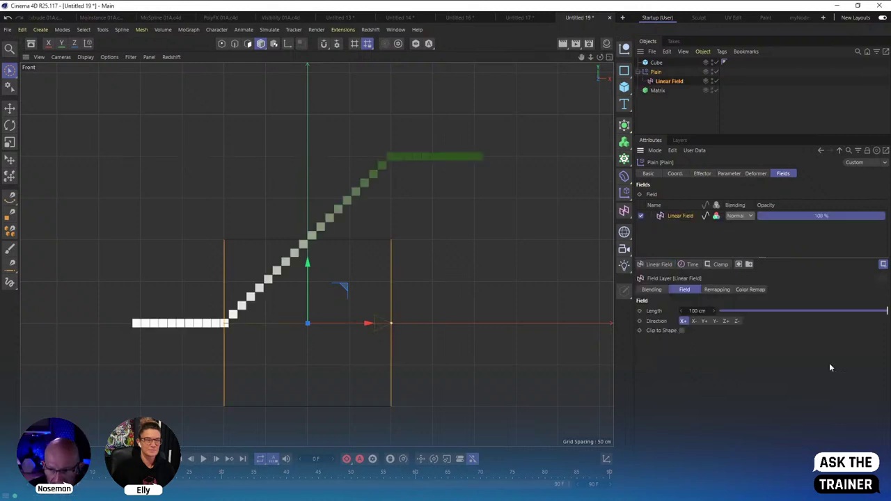
click(701, 175)
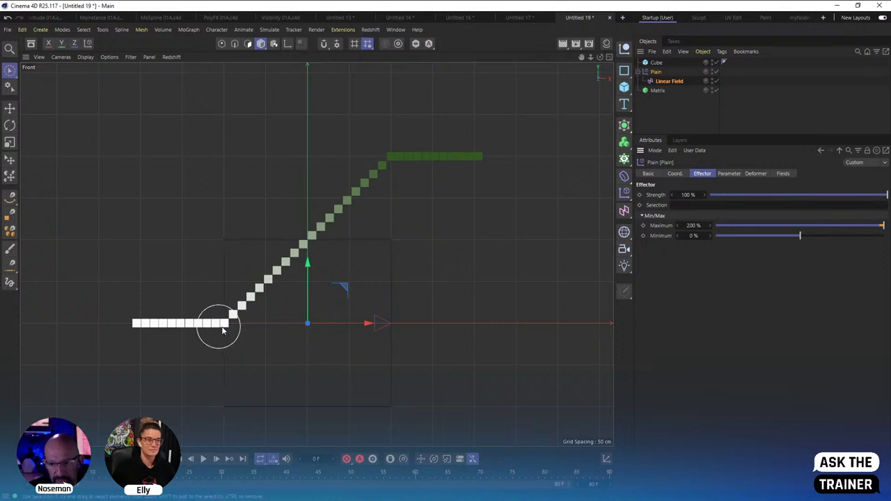
click(731, 175)
click(703, 174)
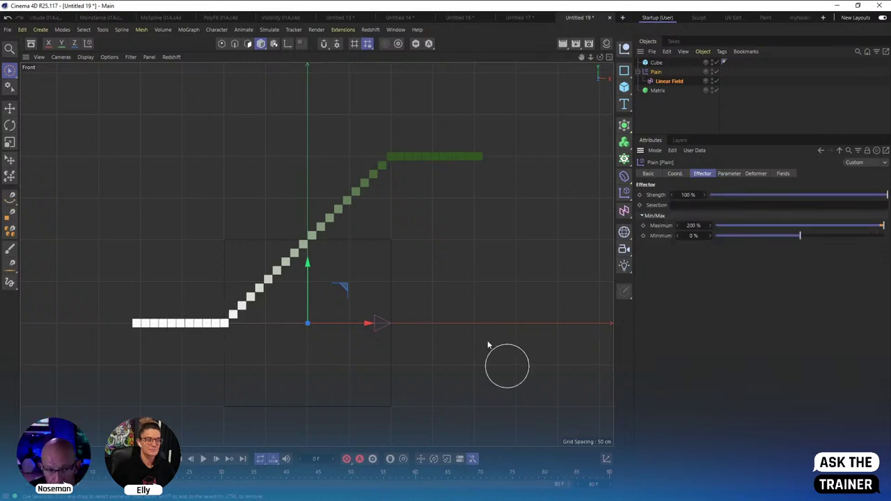
Inspect the Linear Field, then set the Plain's U Transform to 0% and deselect.
click(670, 82)
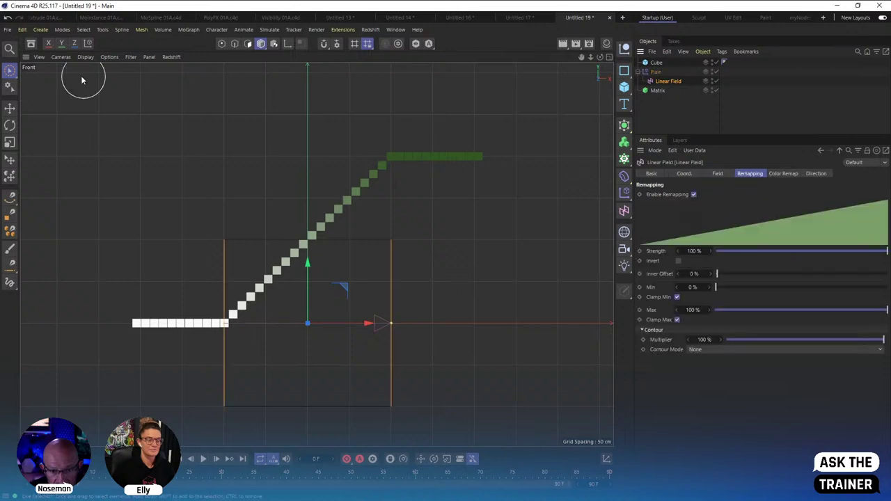
click(9, 108)
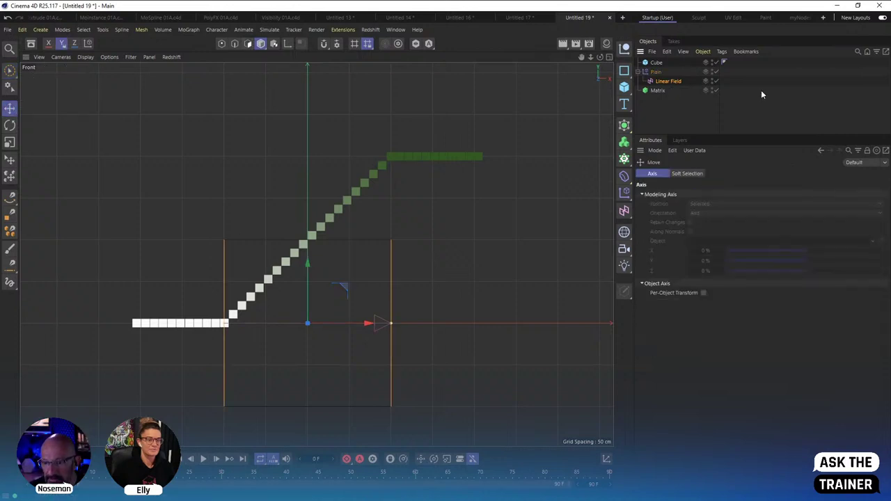
click(657, 71)
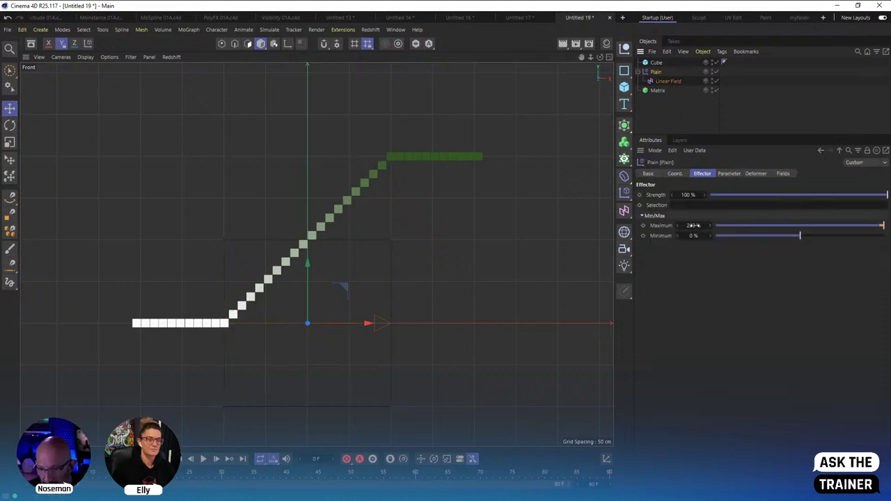
click(729, 173)
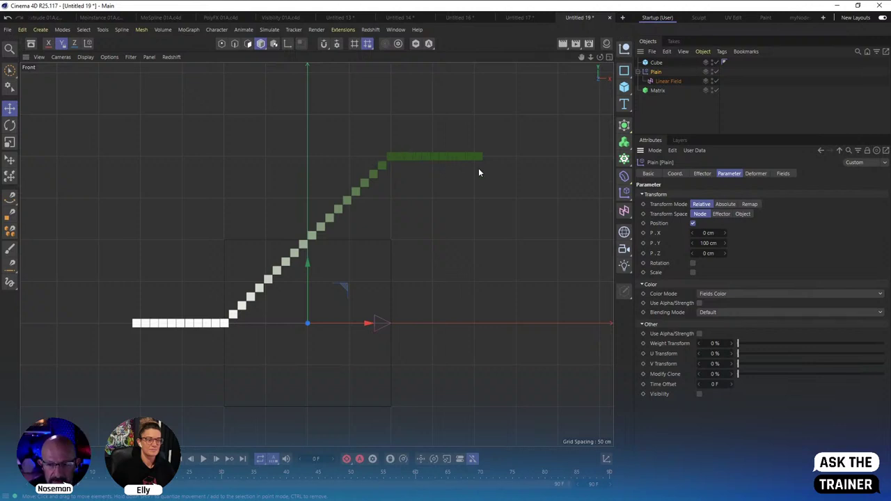
click(666, 82)
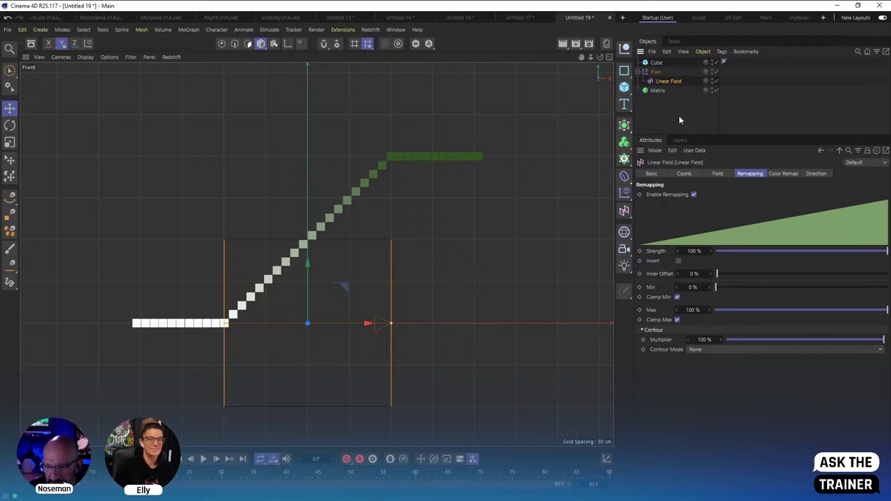
click(655, 71)
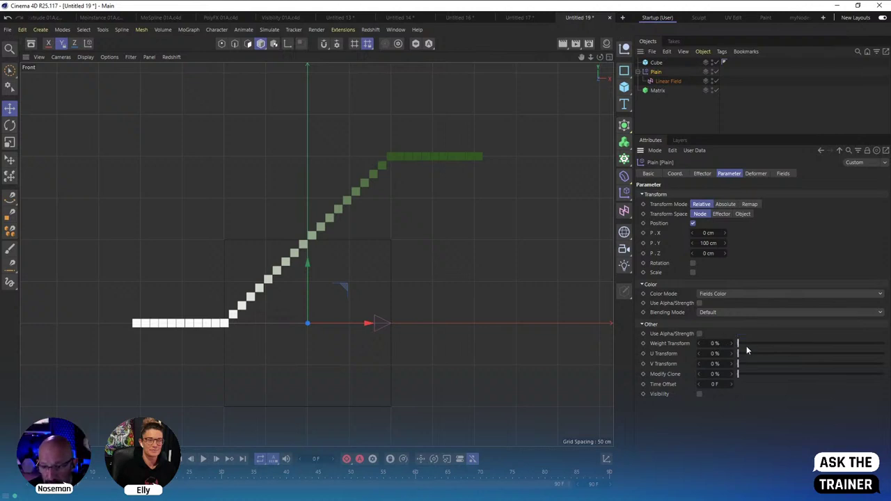
drag(783, 352, 734, 365)
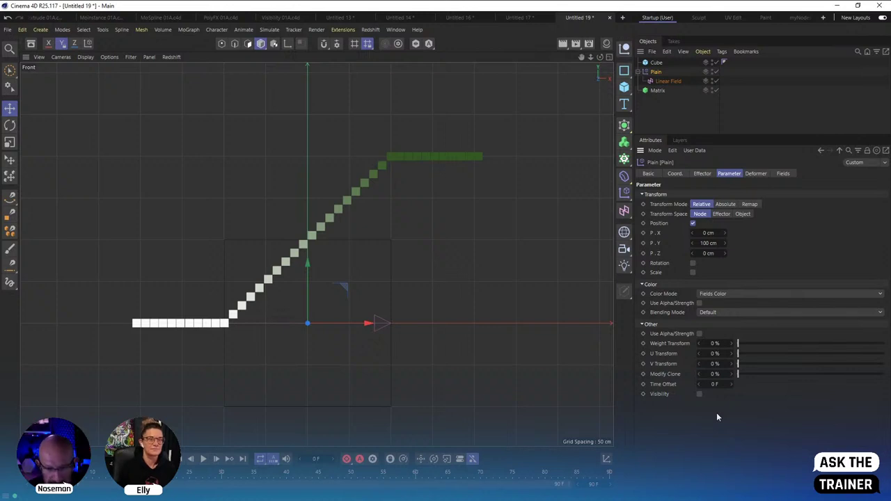
click(669, 124)
Start a new project, add a Matrix from the MoGraph palette, and bring up the Effector menu.
key(ctrl+n)
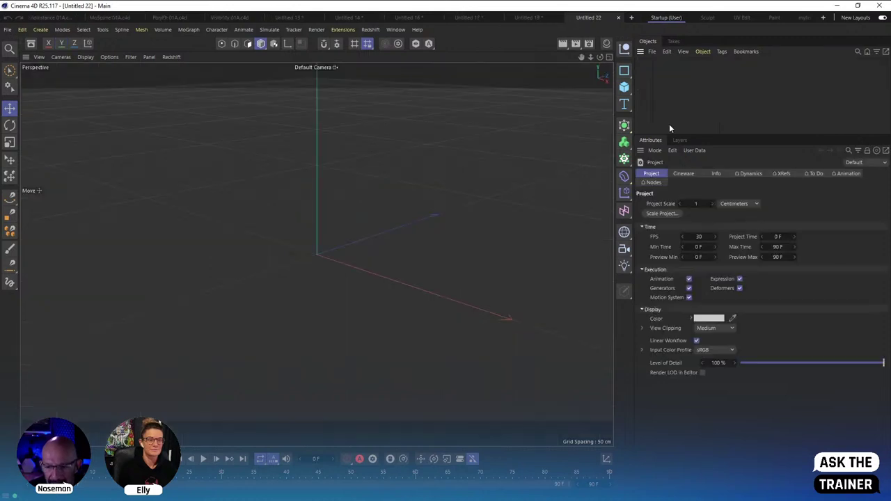
drag(670, 136, 691, 211)
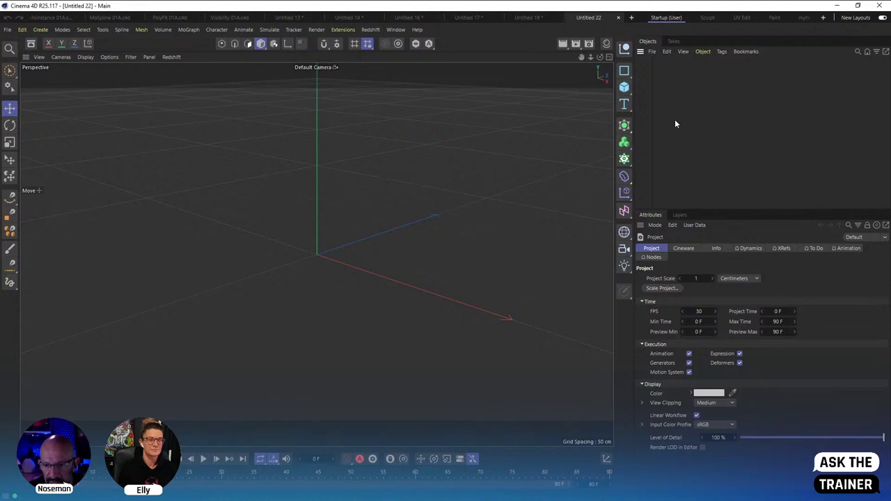
click(625, 159)
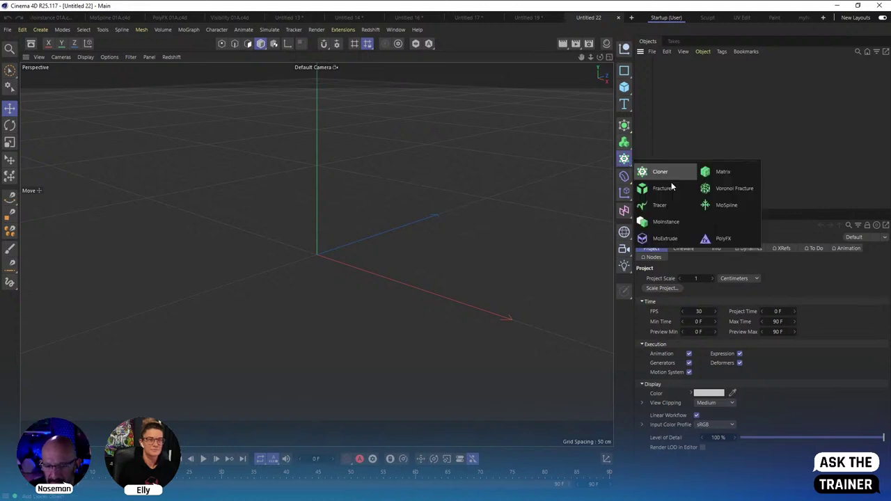
click(741, 176)
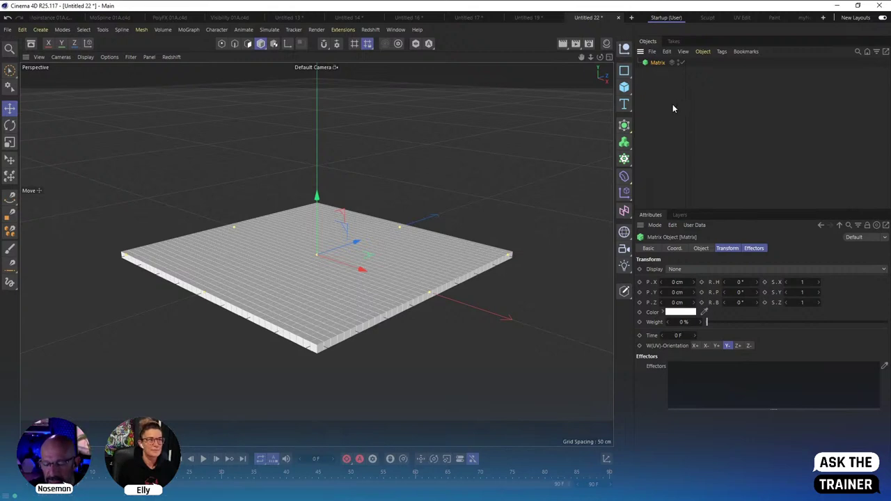
click(189, 30)
mouse_move(193, 48)
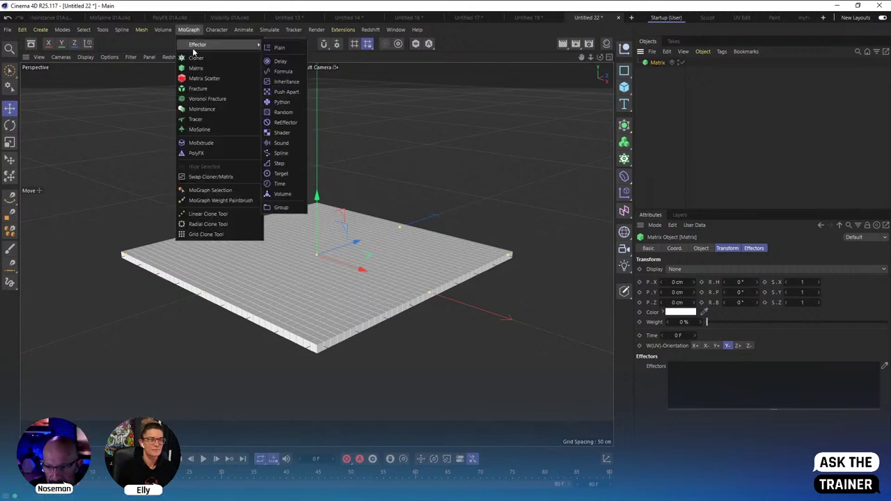
Add a Plain effector with Position off and Weight Transform 100%, and set Matrix display to Weight.
click(279, 48)
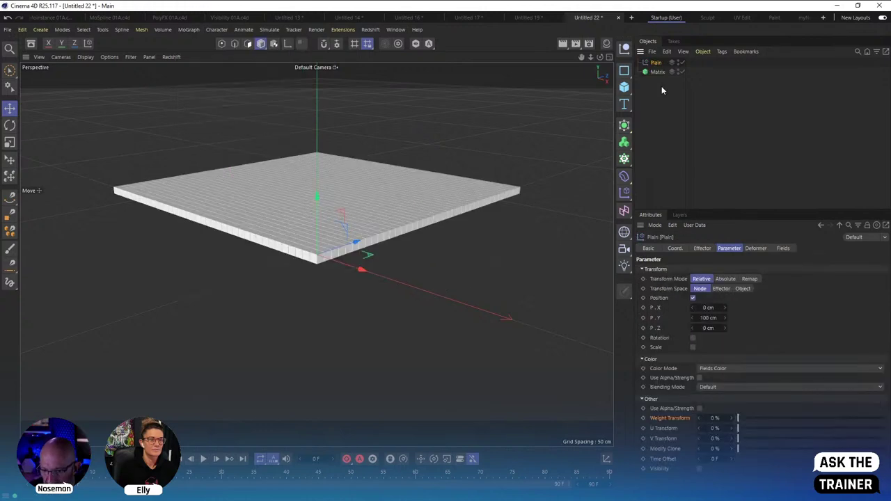
click(694, 298)
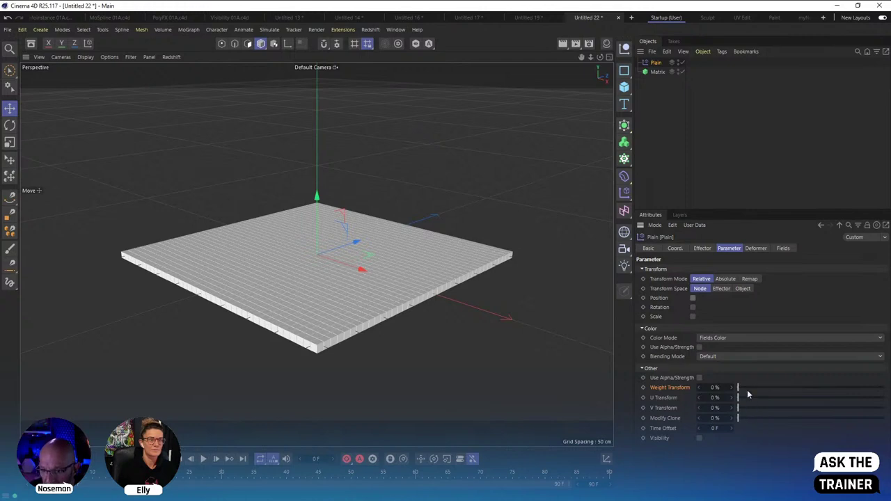
drag(748, 391, 890, 394)
click(654, 72)
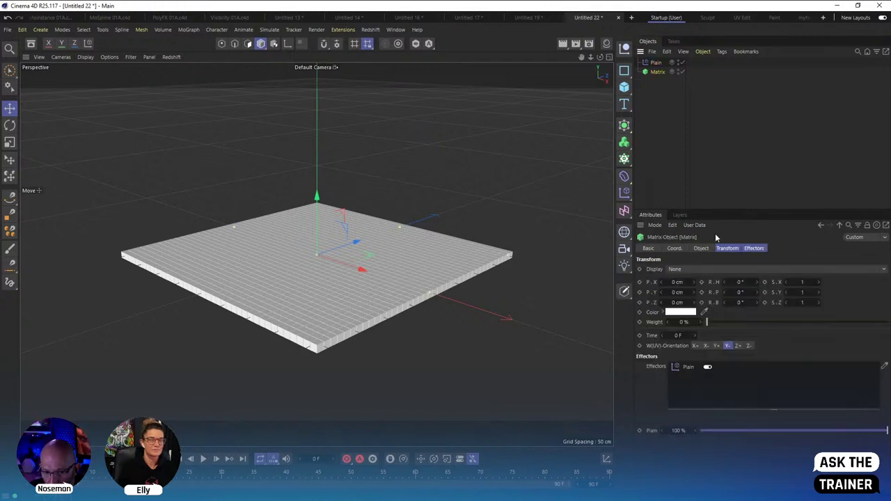
click(733, 269)
click(733, 289)
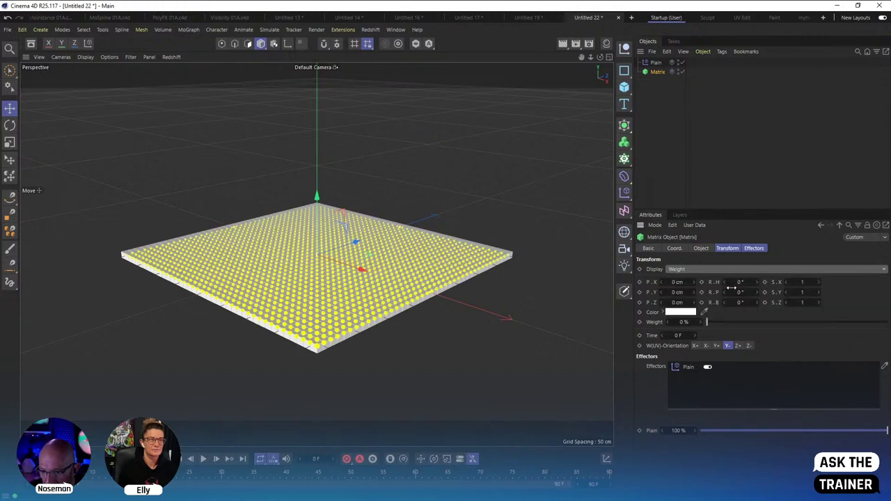
Add a Linear Field to the Plain effector's Fields list.
click(656, 62)
click(783, 247)
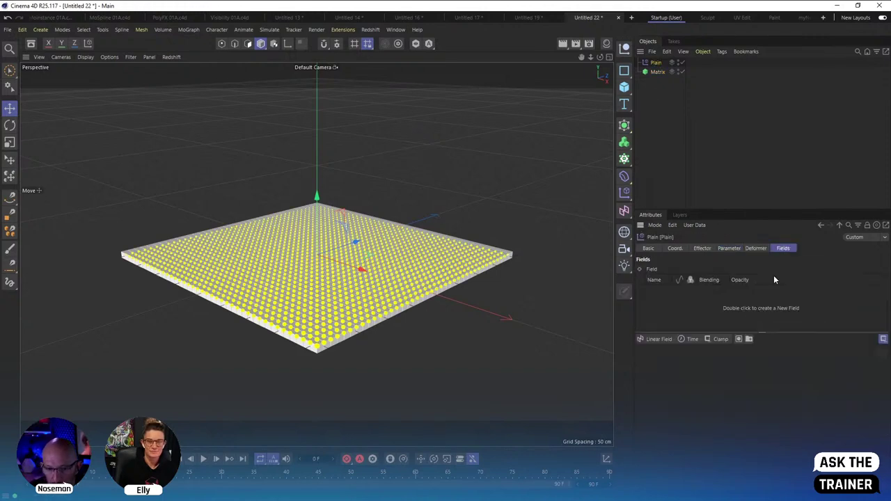
click(662, 341)
click(596, 265)
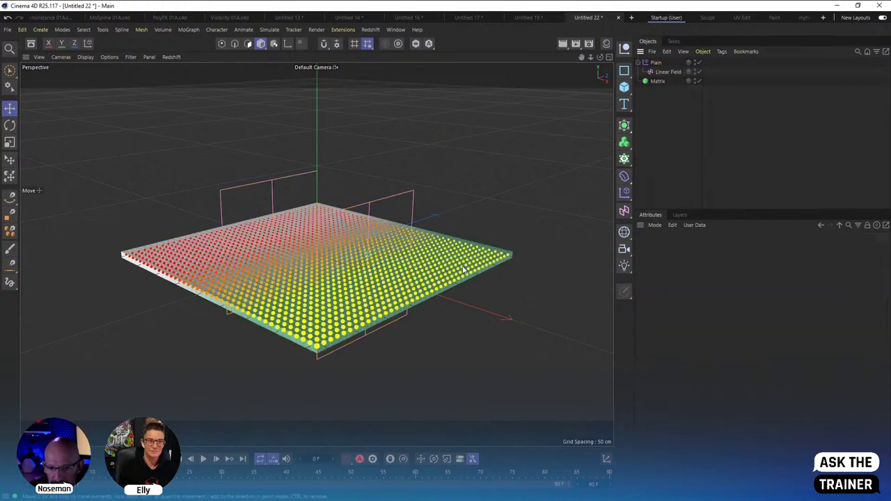
alt+middle_drag(595, 264, 599, 216)
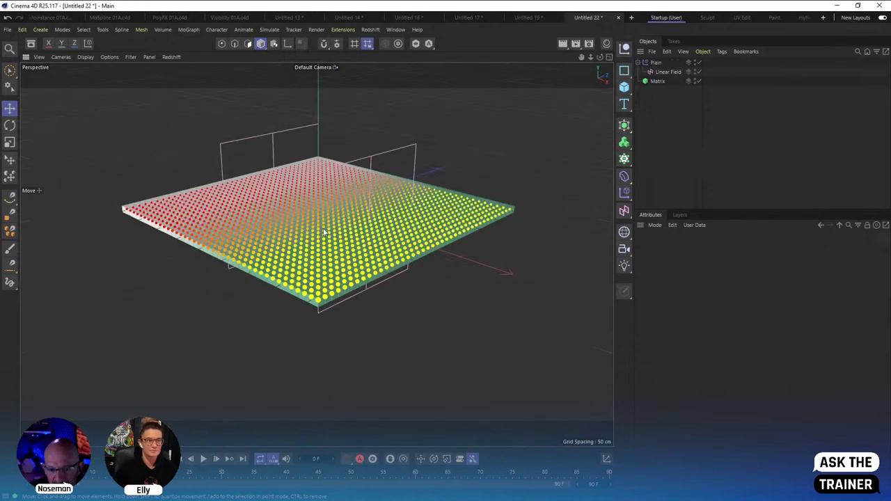
alt+middle_drag(353, 263, 379, 291)
Move the Linear Field to shift the red-to-yellow weight gradient across the grid.
click(659, 72)
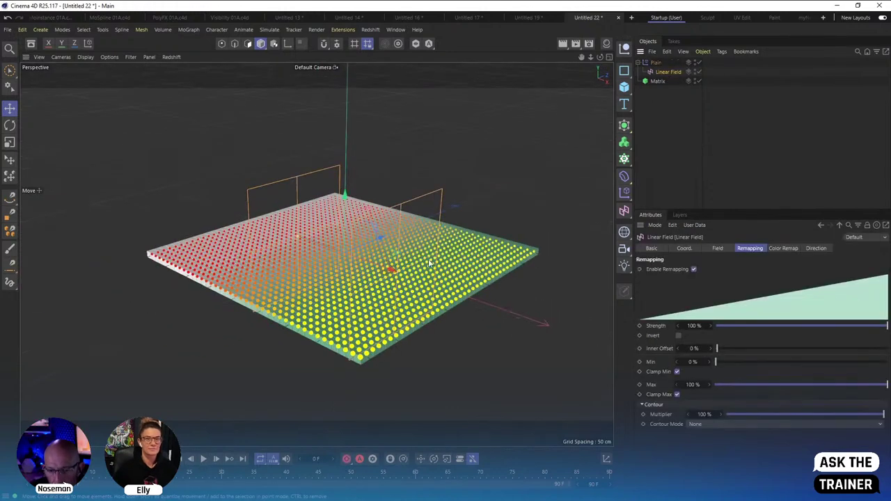
drag(402, 276, 562, 230)
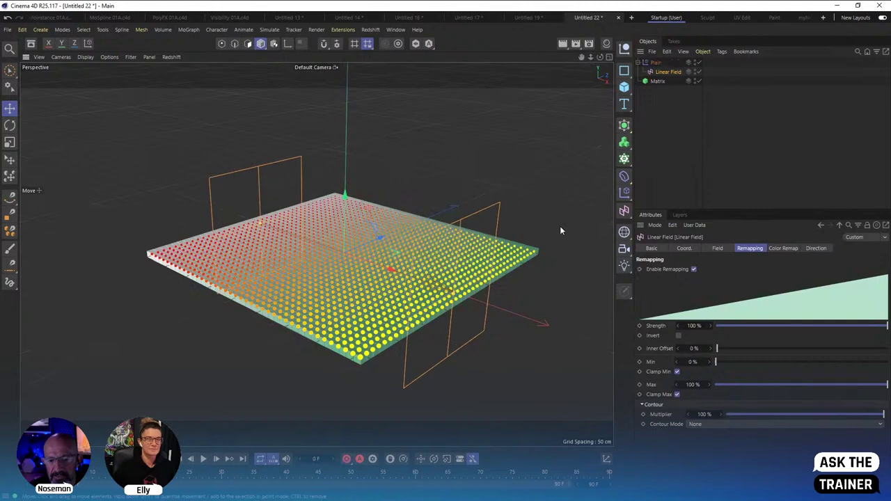
click(561, 231)
alt+drag(358, 245, 466, 209)
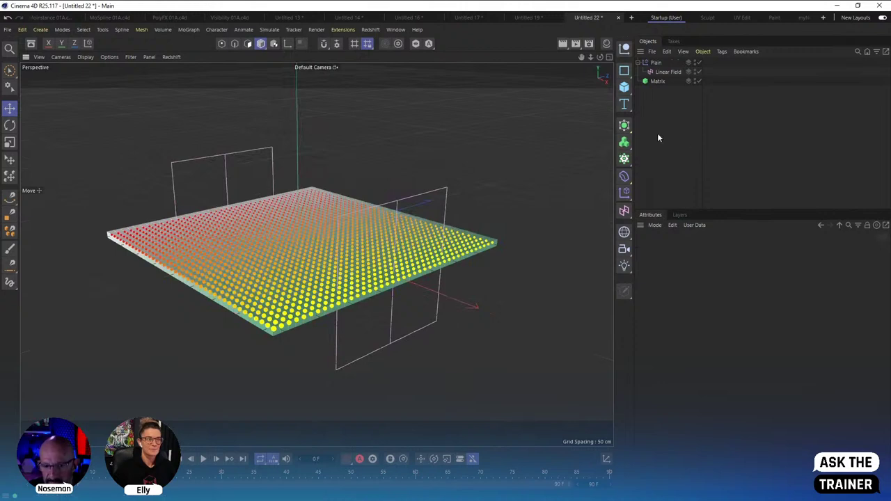
click(695, 82)
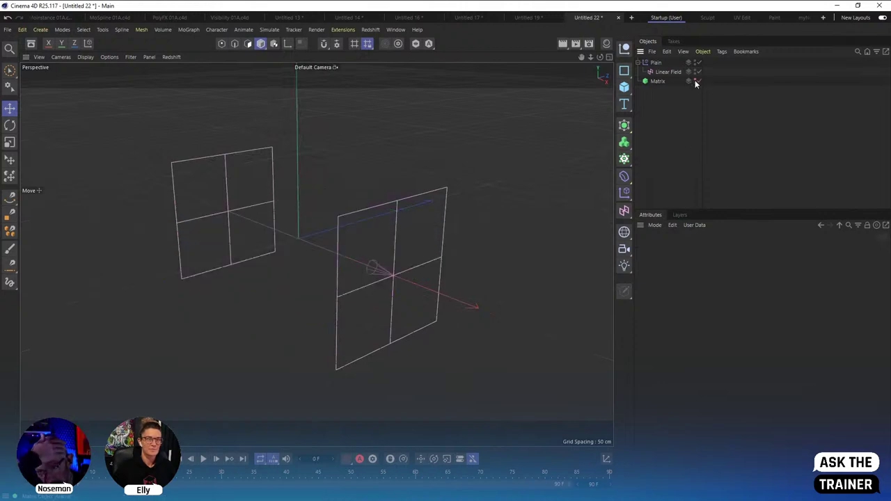
click(693, 82)
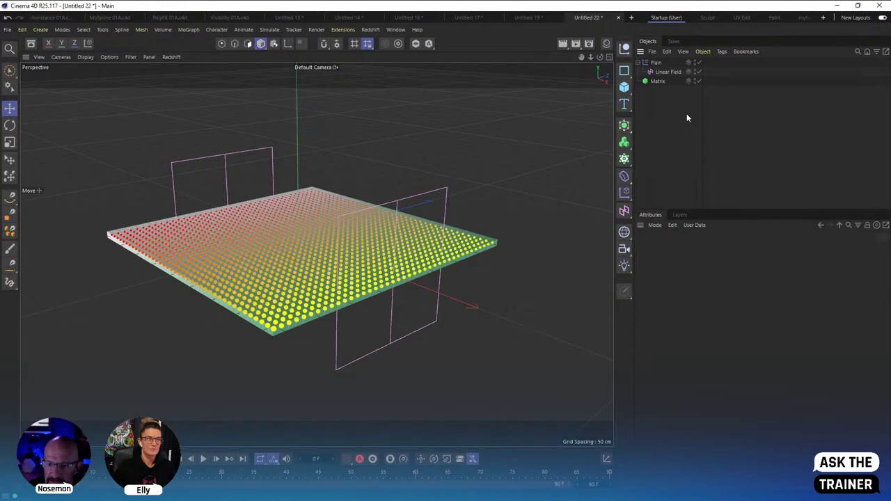
click(658, 81)
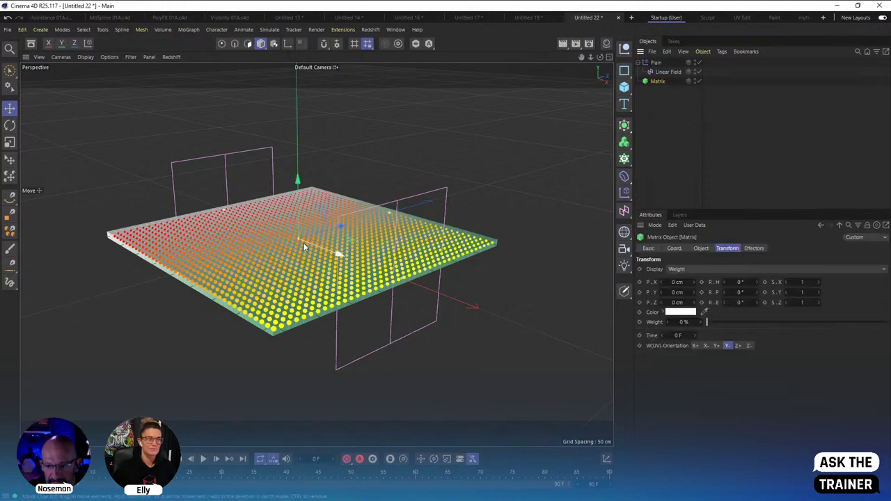
Add a second Matrix, Matrix.1, with Count set to 20, 20, 20.
click(624, 143)
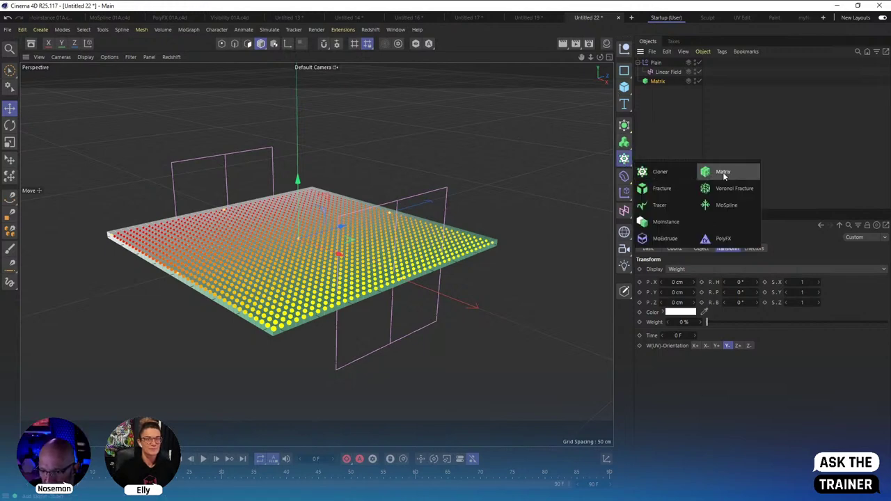
click(721, 174)
click(704, 248)
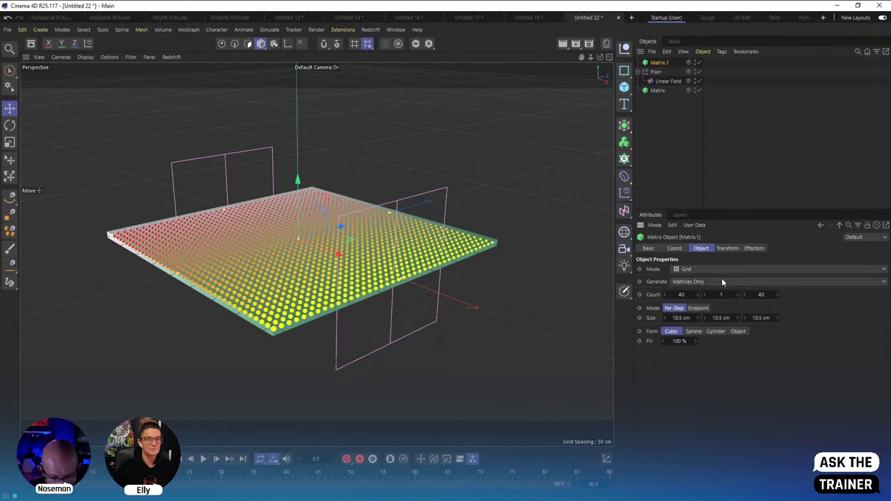
double_click(681, 295)
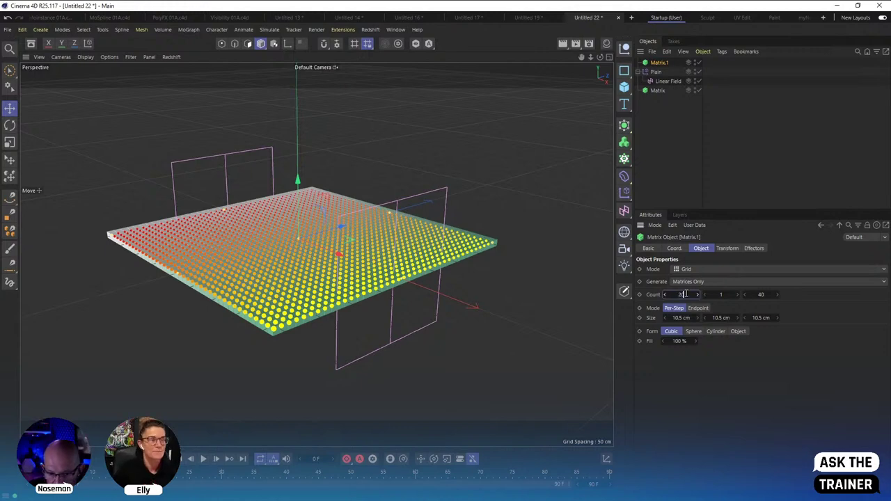
text(20)
key(Tab)
text(20)
key(Tab)
text(20)
key(Return)
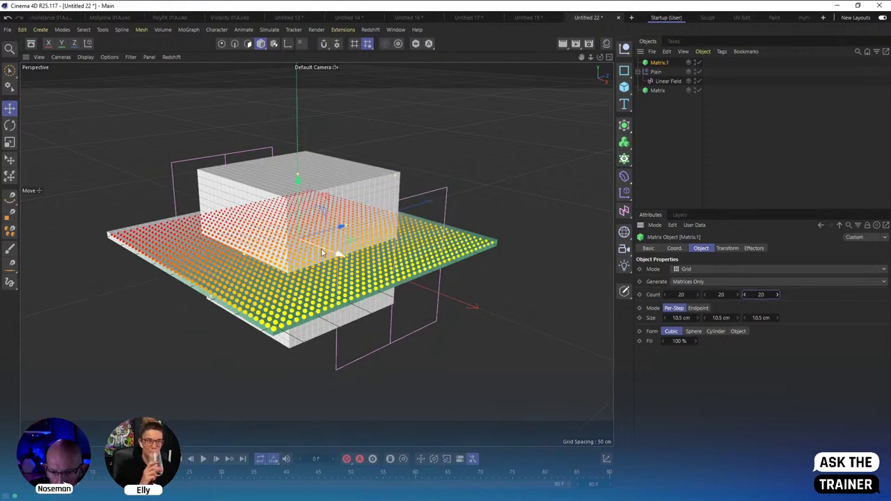
alt+drag(413, 298, 661, 145)
click(656, 71)
click(659, 62)
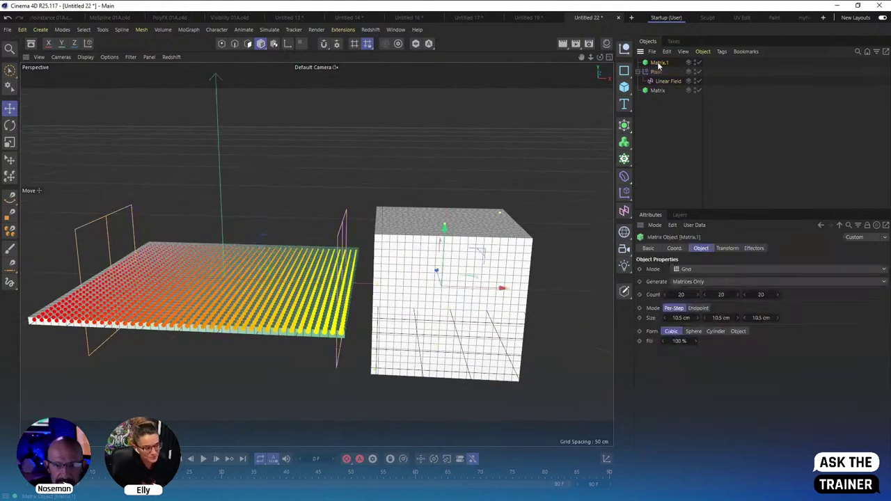
Add Plain.1 and put the Matrix in its Fields as a MoGraph layer with colour off.
click(189, 29)
mouse_move(209, 45)
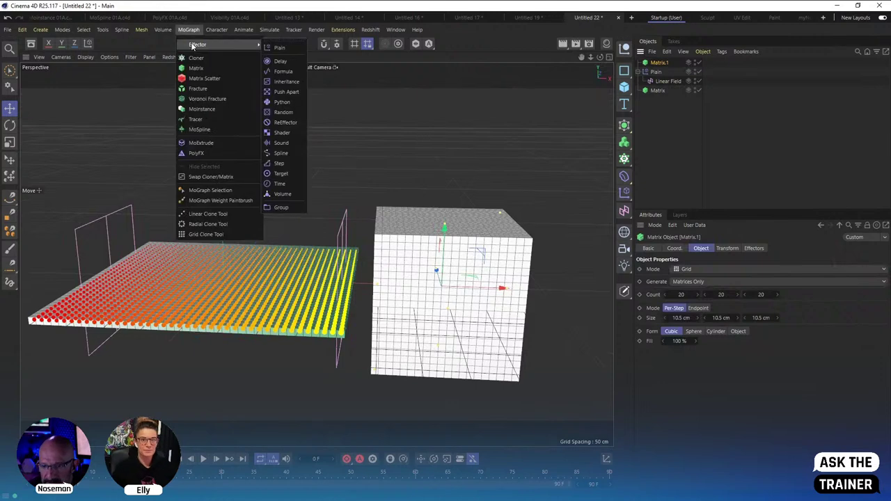
click(279, 48)
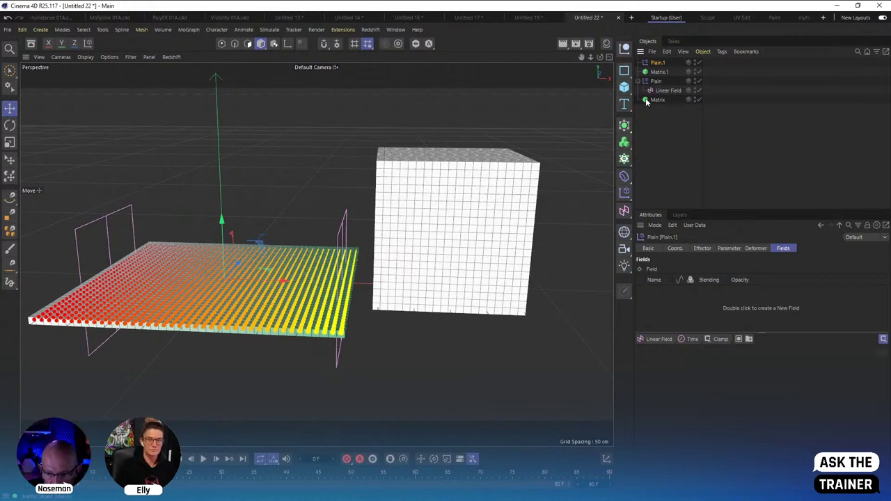
drag(647, 101, 684, 311)
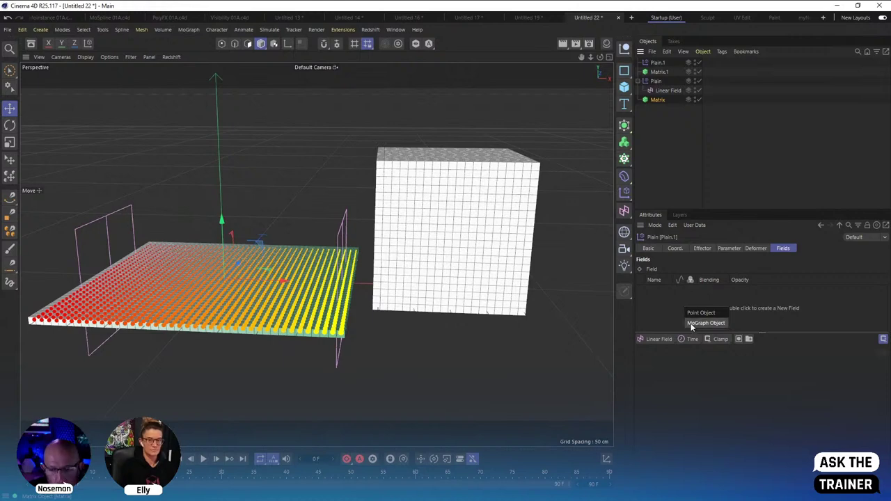
click(707, 324)
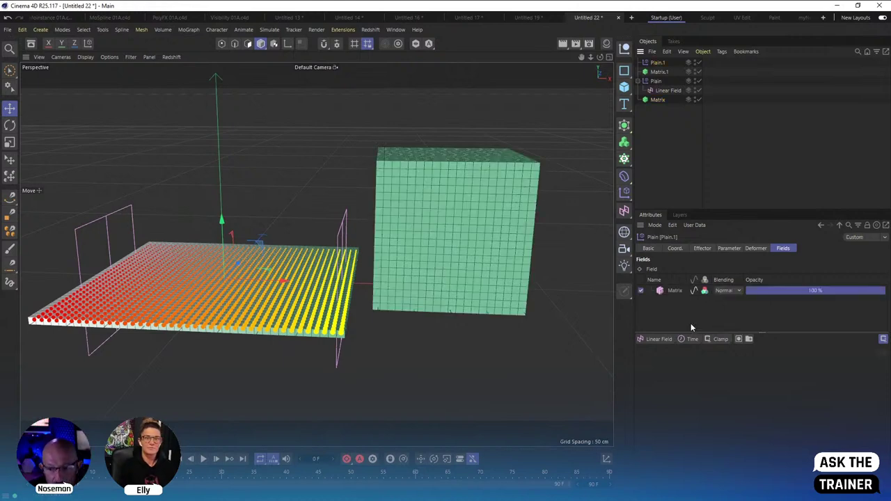
click(705, 291)
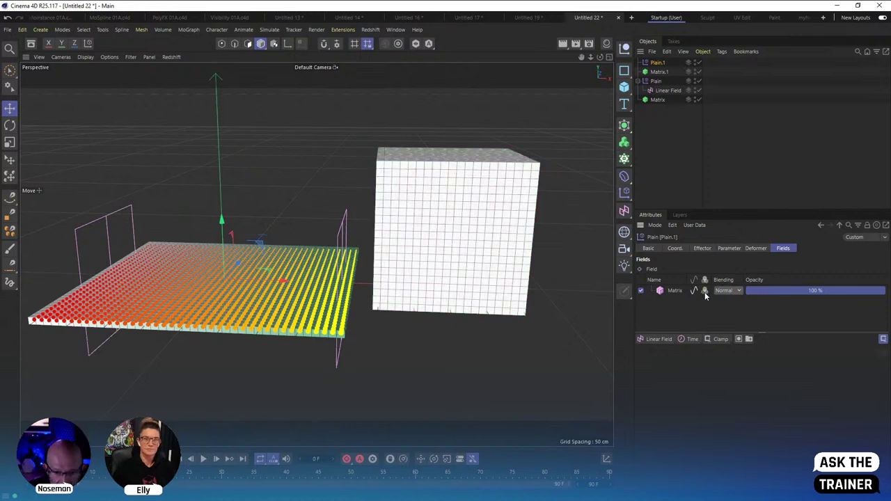
click(670, 292)
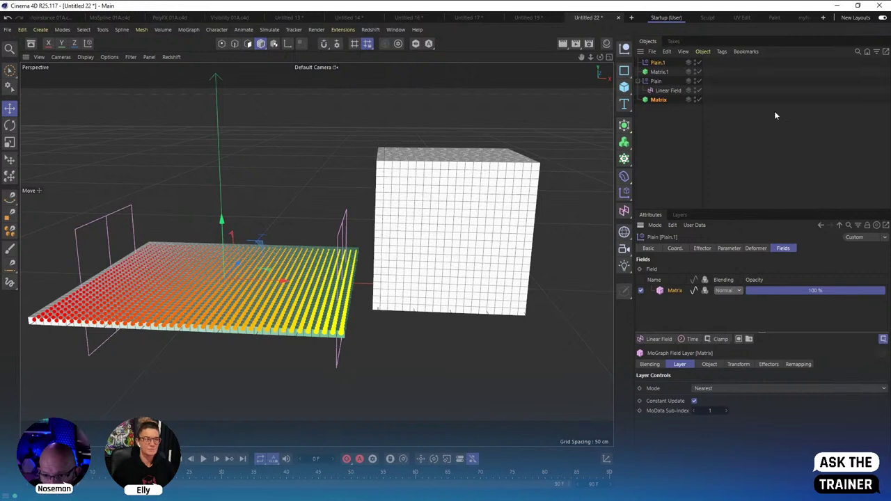
Test-move the grid rightward along X twice, undoing each move.
click(663, 72)
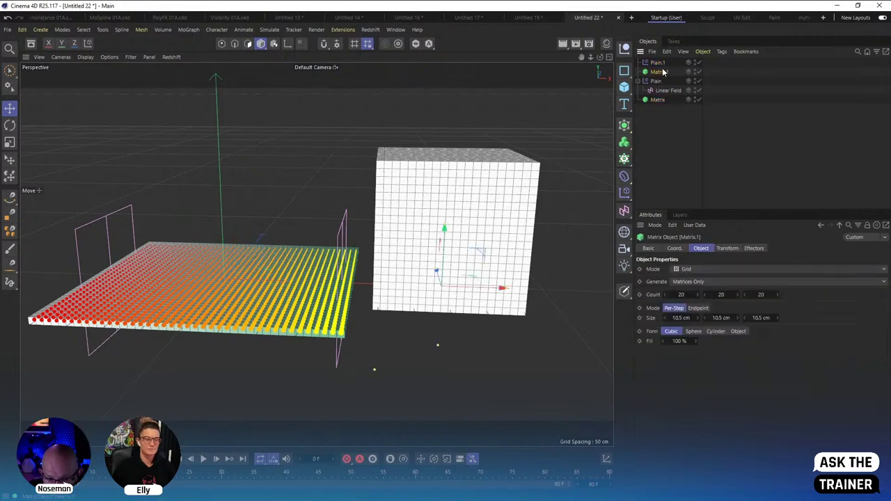
drag(285, 289, 361, 285)
key(ctrl+z)
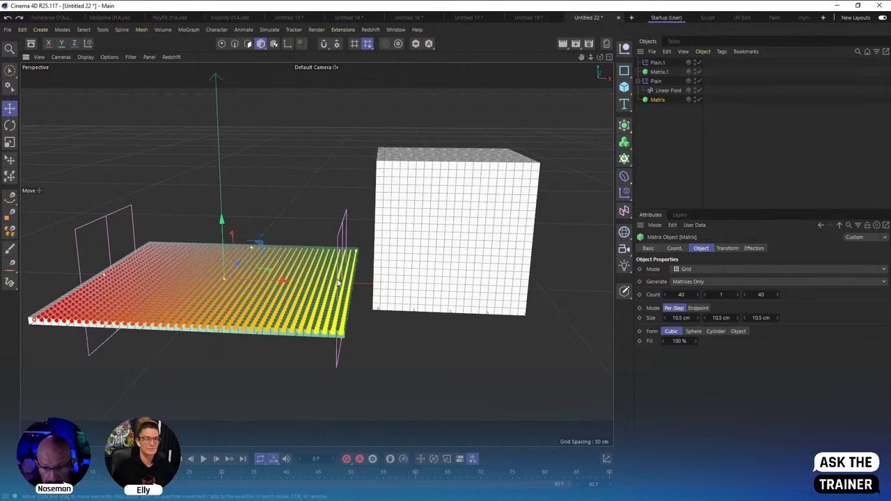
drag(280, 286, 376, 286)
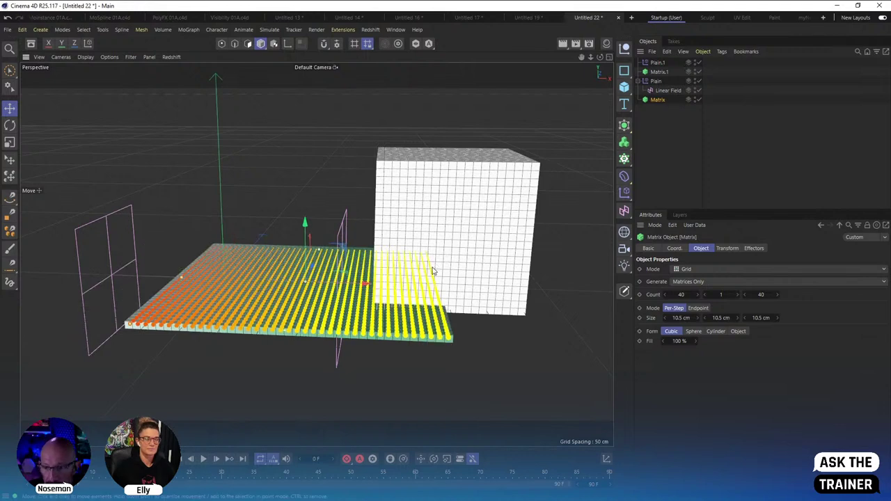
key(ctrl+z)
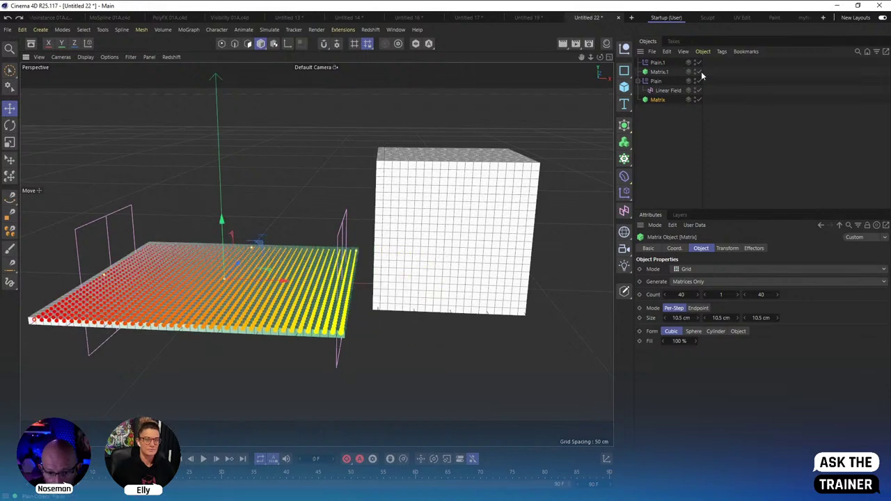
Move the Plain, Linear Field and Matrix along X through the voxel cube, leaving them left of it.
click(668, 91)
ctrl+click(658, 99)
ctrl+click(656, 81)
drag(340, 275, 238, 255)
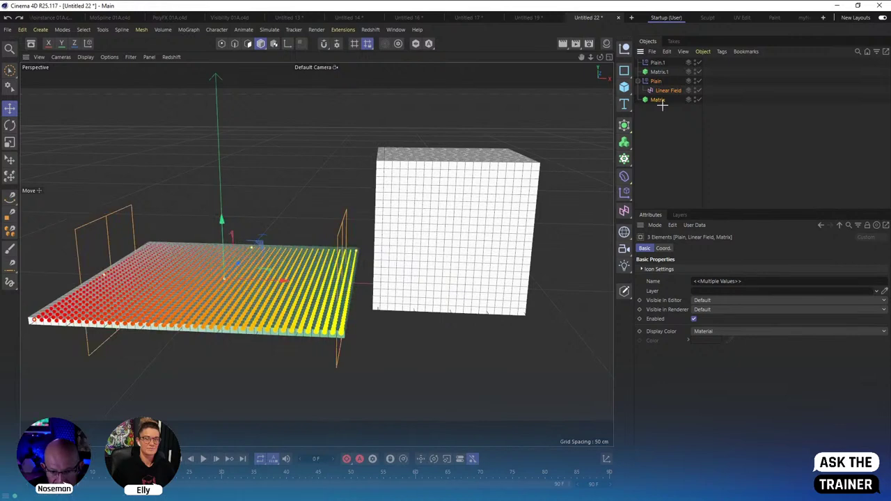
click(266, 285)
drag(266, 286, 474, 300)
shift+click(657, 81)
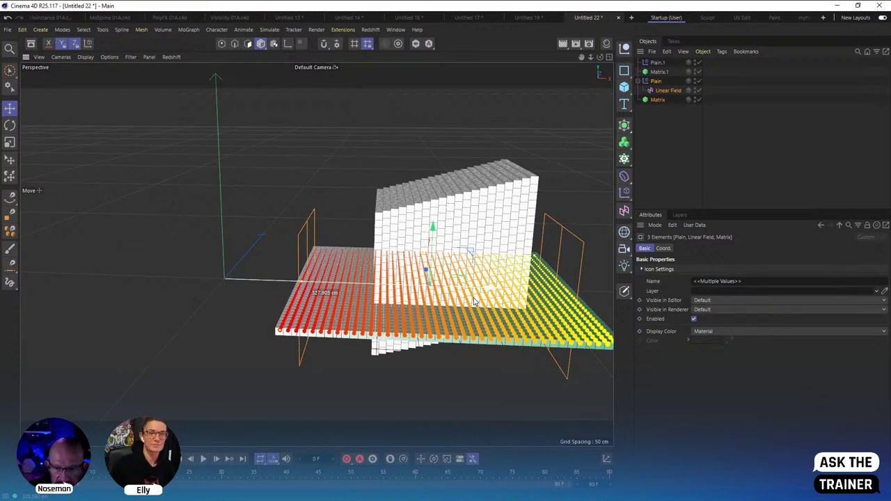
drag(474, 301, 192, 310)
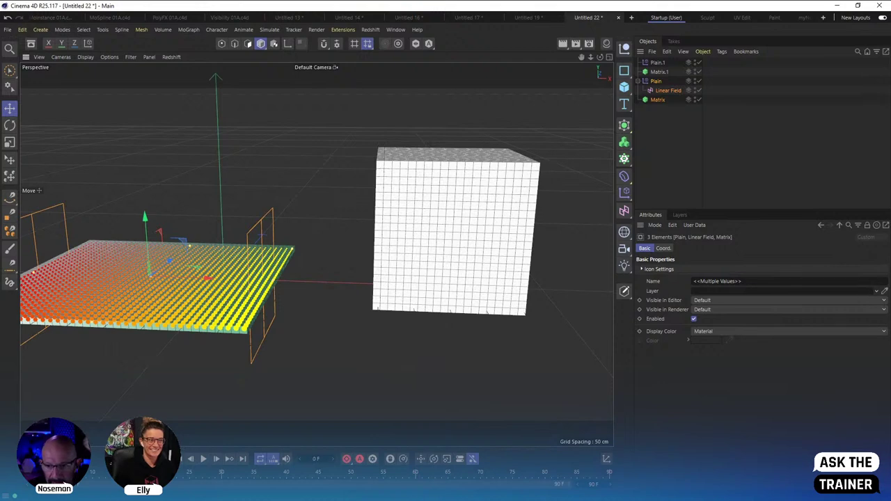
click(648, 143)
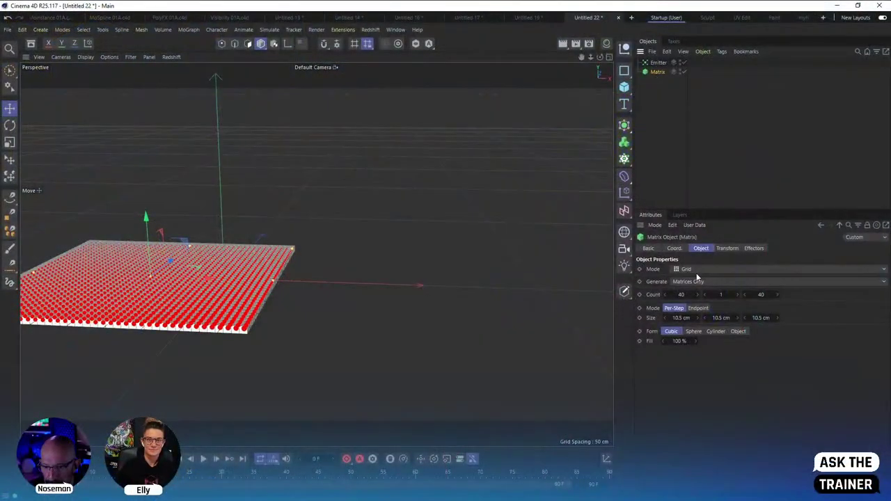
Set the Matrix display to None and Mode to Object, using the Emitter as source object.
click(727, 248)
click(697, 270)
click(703, 268)
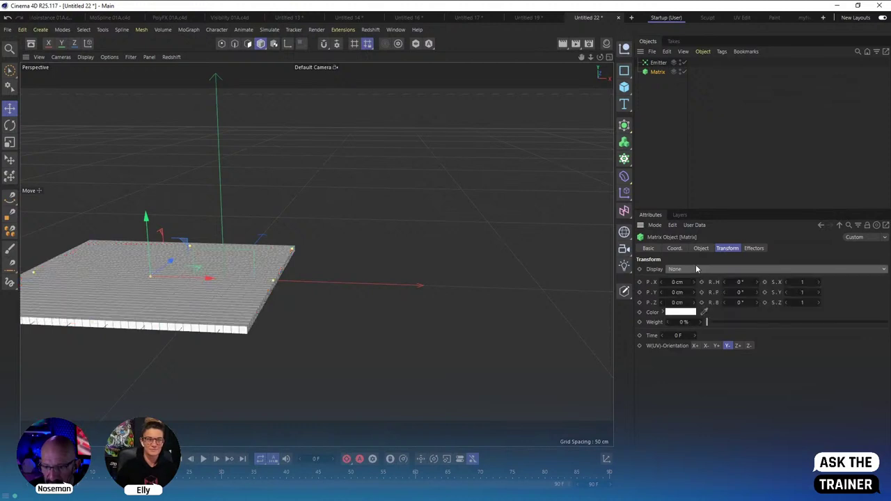
click(699, 249)
click(693, 269)
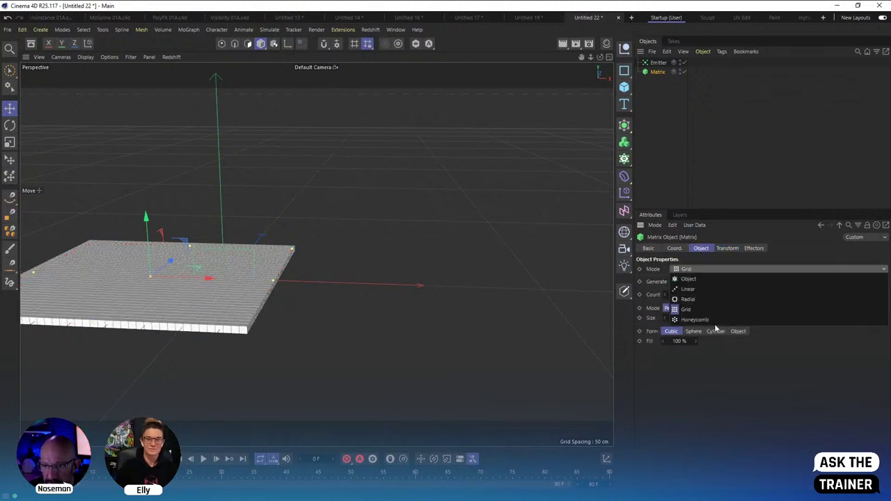
click(702, 280)
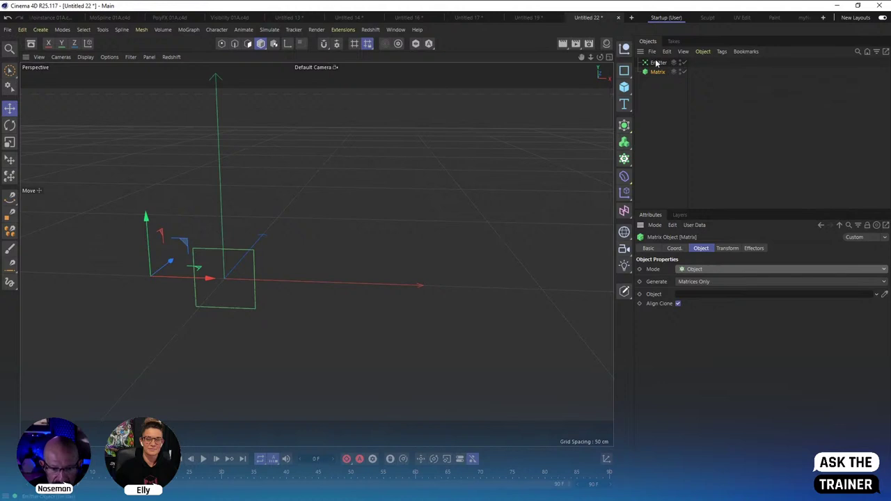
drag(656, 63, 701, 294)
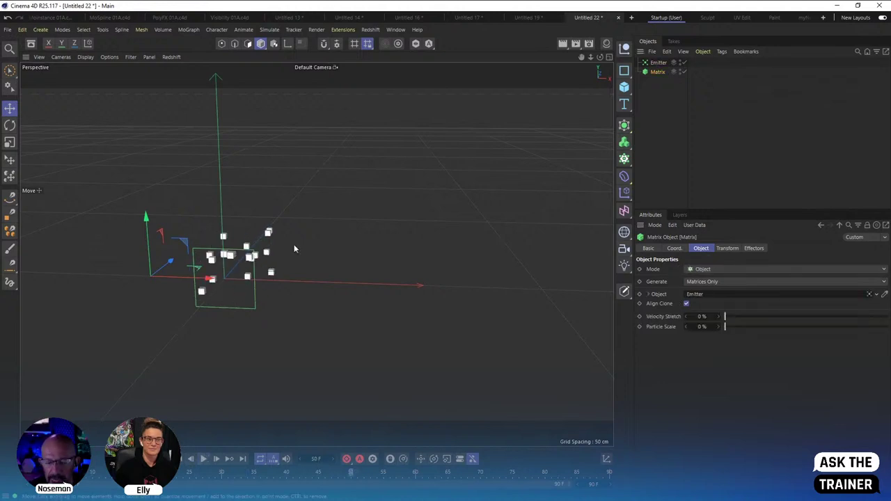
alt+drag(294, 249, 321, 257)
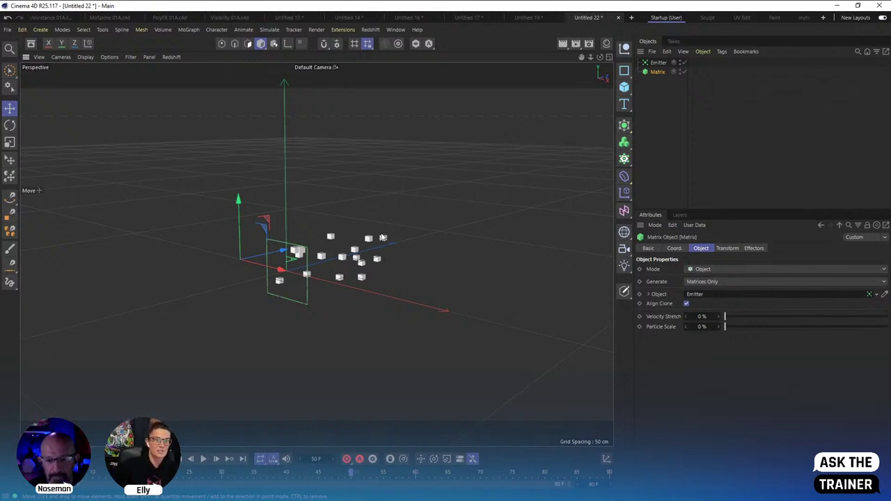
click(447, 222)
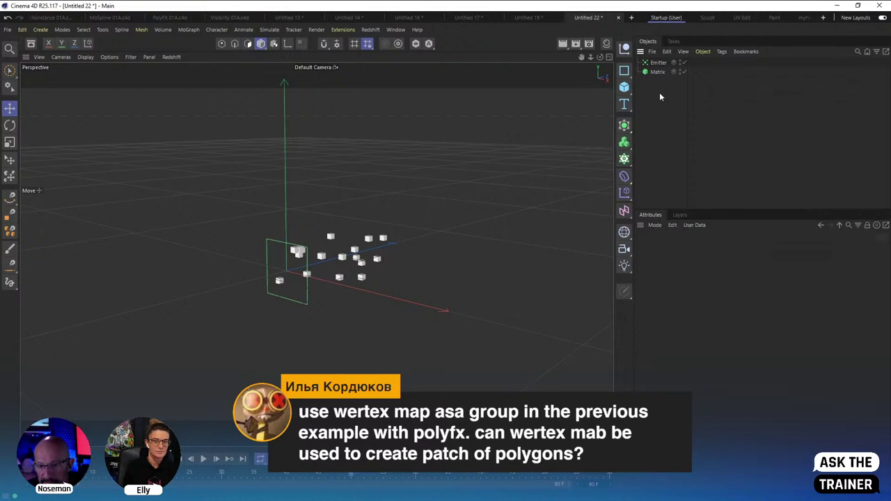
Look through the Untitled 19, 17 and 16 tabs, then undo Untitled 22 until it is empty.
click(519, 18)
click(468, 18)
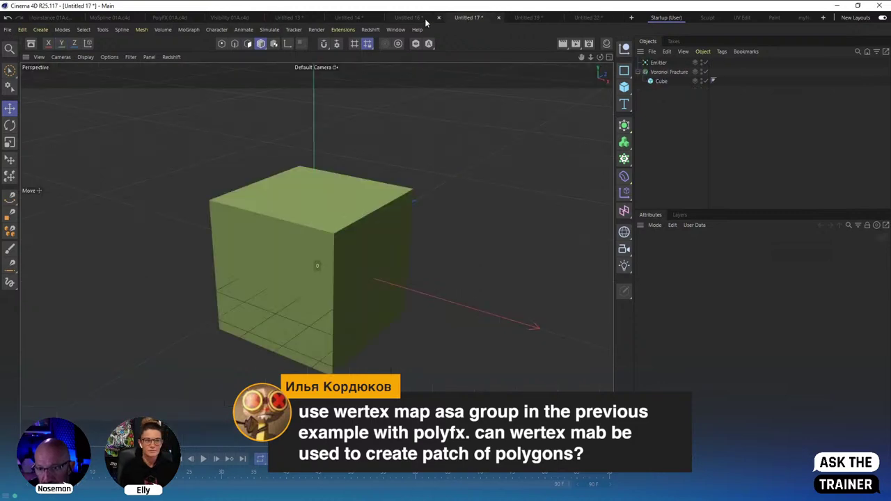
click(408, 18)
click(586, 18)
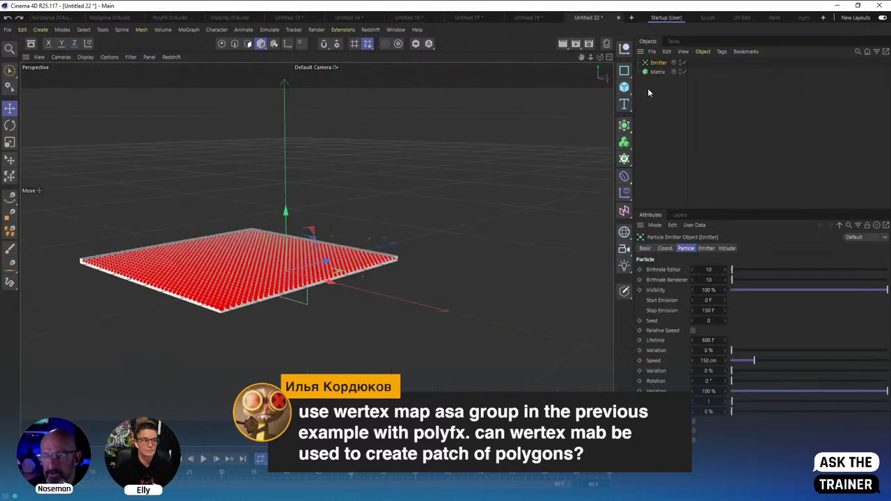
key(ctrl+z)
key(ctrl+z)
key(ctrl+z)
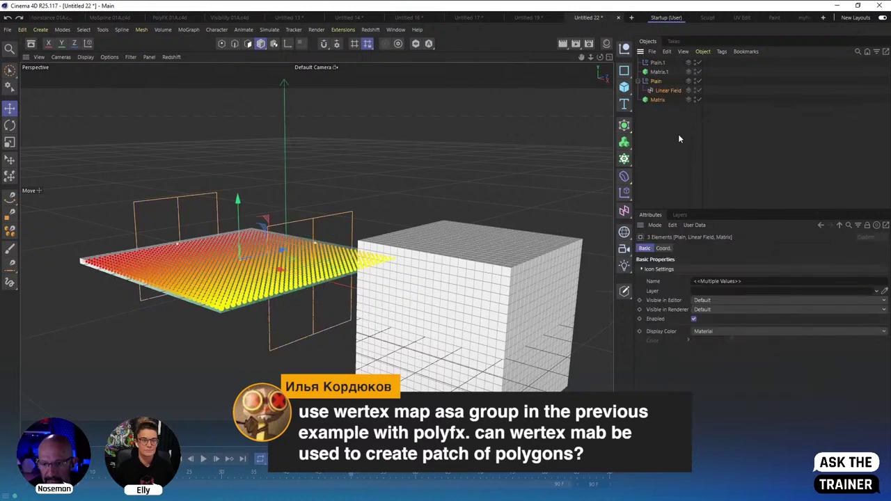
key(ctrl+z)
key(ctrl+z)
key(ctrl+z)
key(ctrl+z)
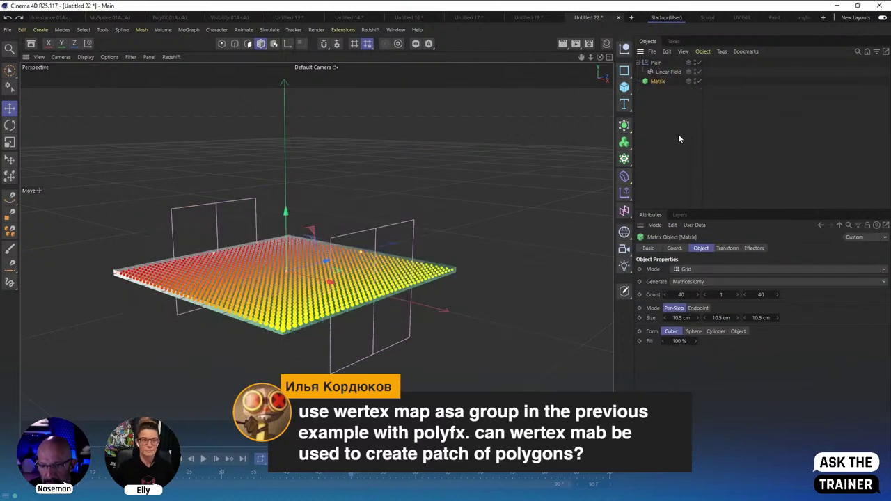
key(ctrl+z)
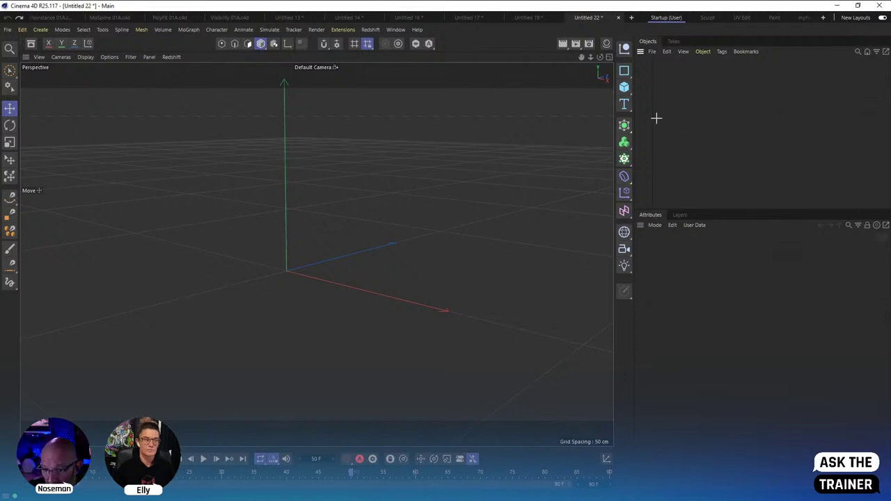
Add an icosahedron-type Sphere with 48 segments.
click(624, 87)
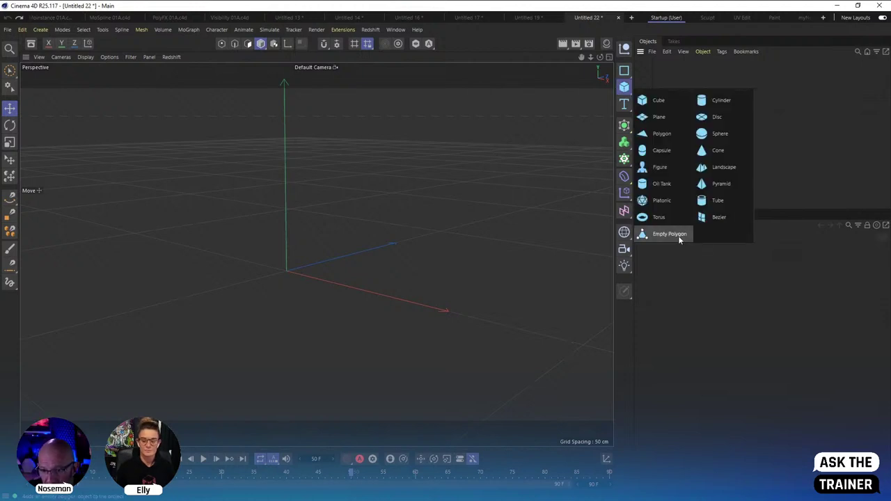
click(718, 134)
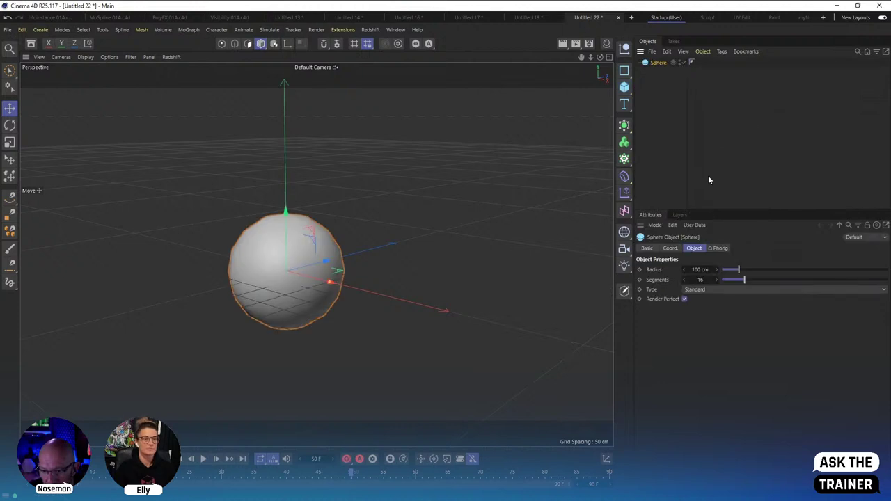
drag(749, 281, 798, 281)
click(740, 290)
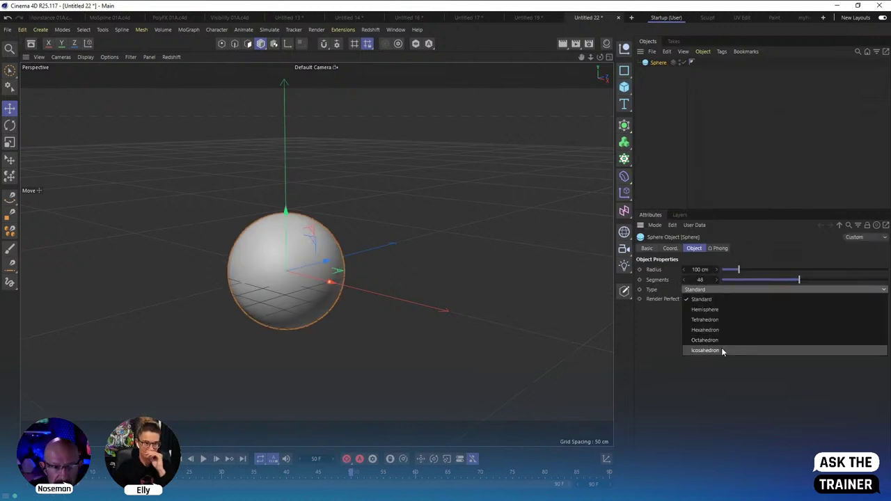
click(721, 348)
Show shading with wireframe lines, raise the sphere to 81 segments and make it editable.
click(85, 56)
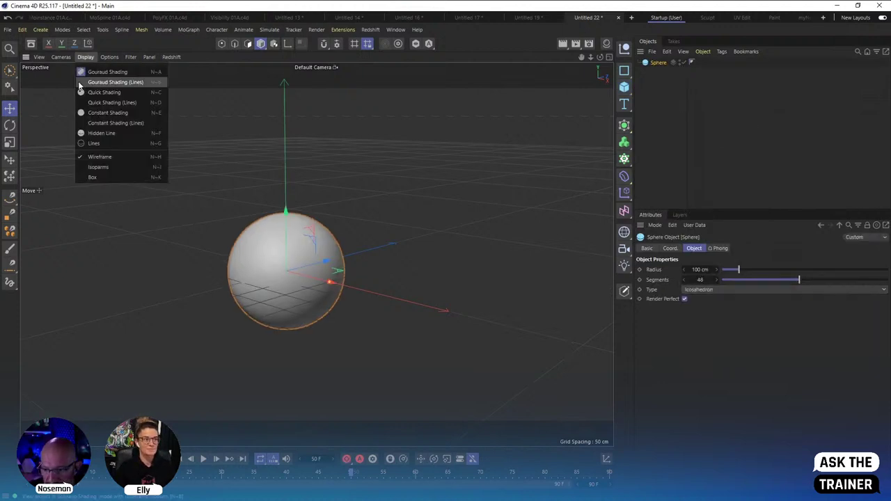
click(97, 76)
alt+drag(237, 220, 356, 224)
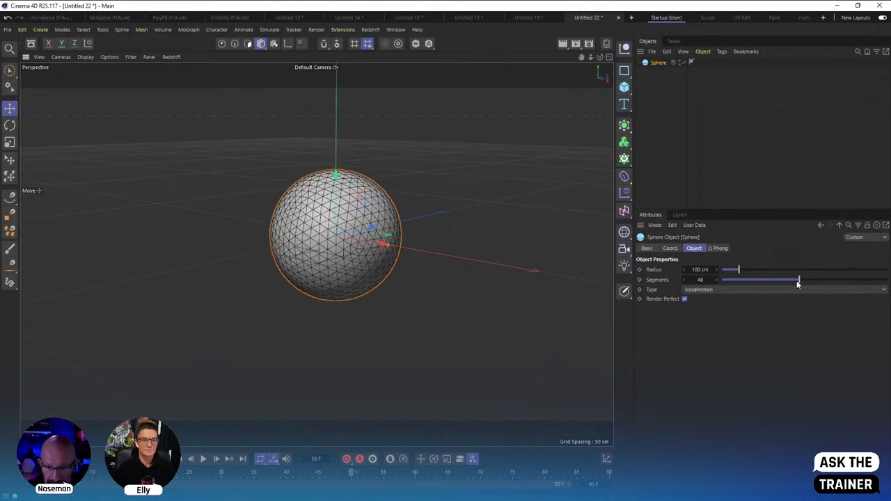
drag(799, 279, 856, 279)
key(c)
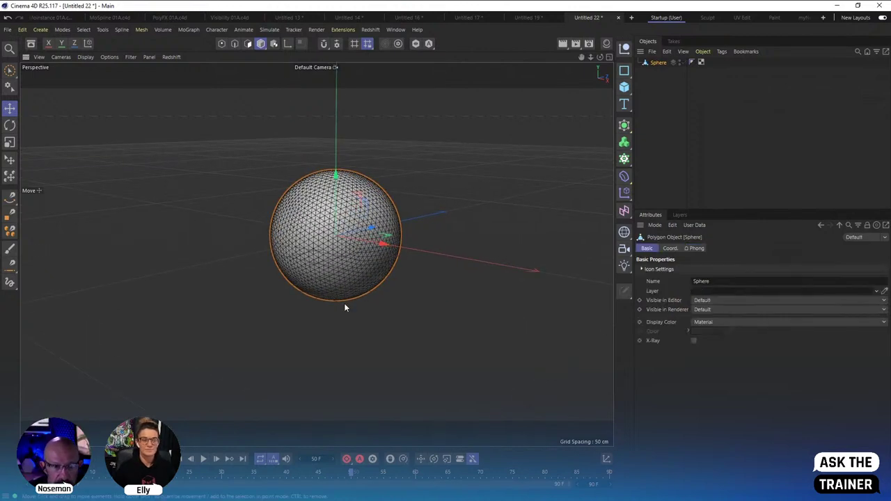
Paint vertex-map strokes down and around the sphere's front with brush size 18.
click(103, 29)
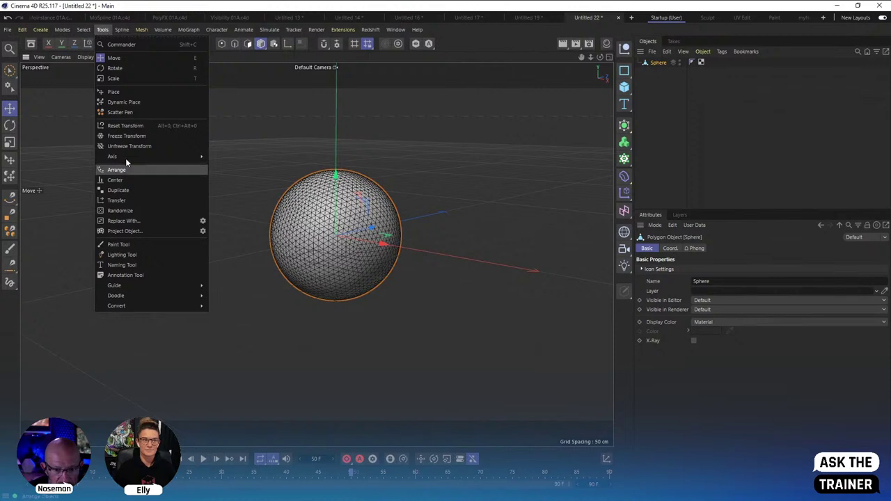
click(118, 244)
middle_drag(338, 194, 329, 195)
mouse_move(325, 185)
mouse_down()
mouse_move(348, 221)
mouse_move(365, 222)
mouse_move(353, 183)
mouse_up()
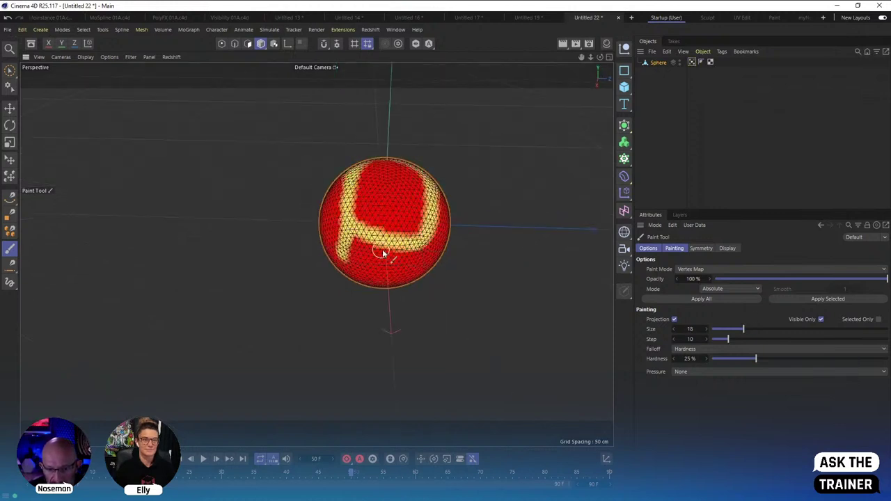
mouse_move(383, 254)
alt+mouse_down()
mouse_move(337, 186)
mouse_move(417, 209)
mouse_move(391, 223)
mouse_move(390, 200)
mouse_move(365, 193)
mouse_move(341, 205)
mouse_move(315, 252)
mouse_move(337, 185)
alt+mouse_up()
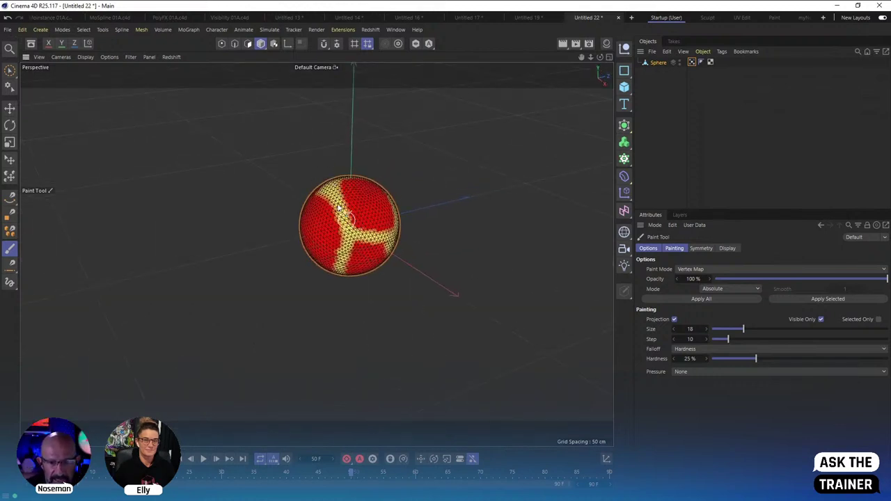
click(187, 30)
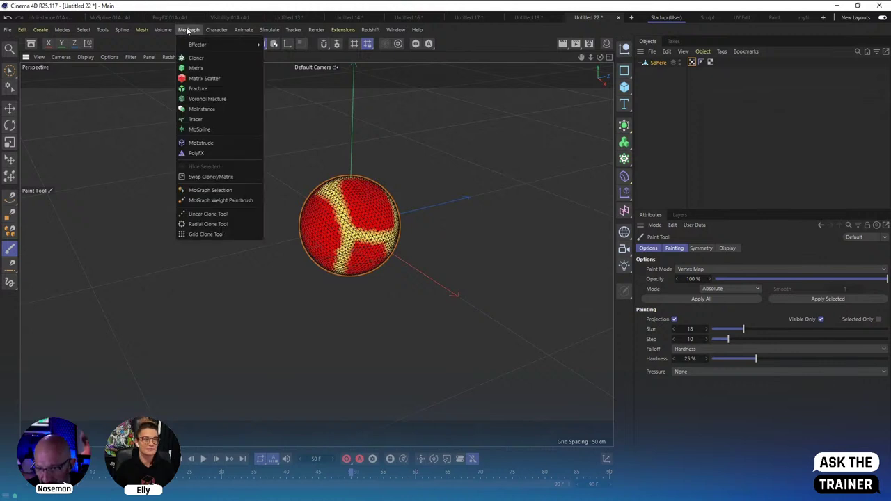
Add a PolyFX object under the Sphere.
click(196, 153)
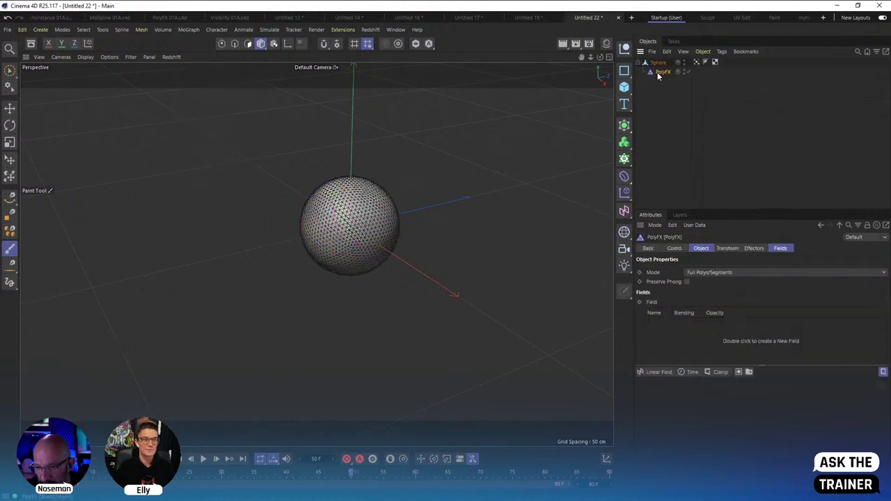
click(755, 248)
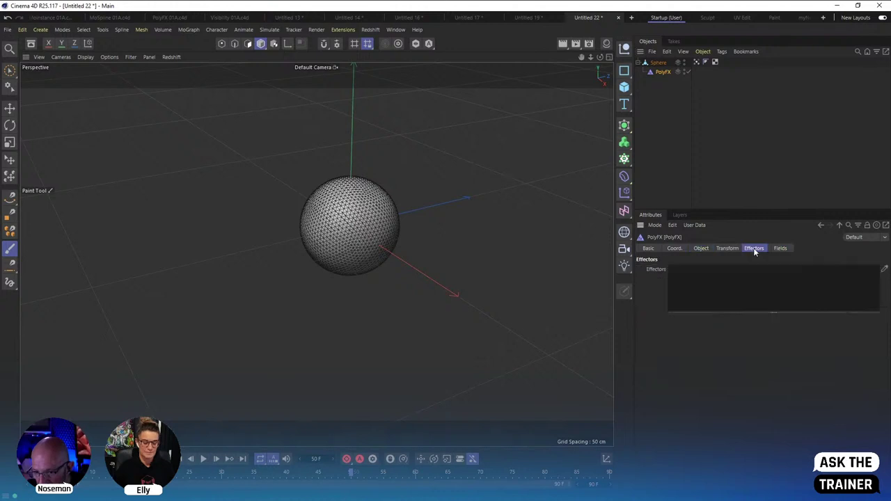
click(728, 250)
click(704, 249)
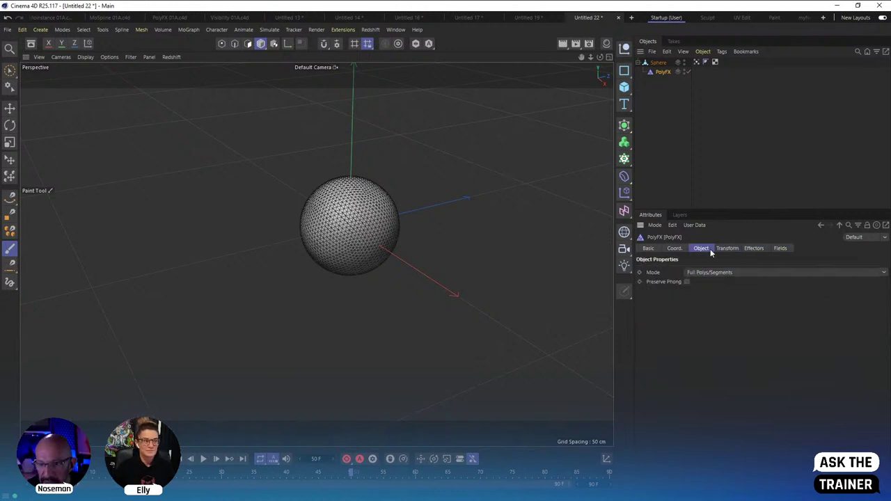
Add a Plain effector with Position off, Scale and Uniform Scale on, and a negative scale.
click(188, 30)
mouse_move(209, 49)
click(279, 49)
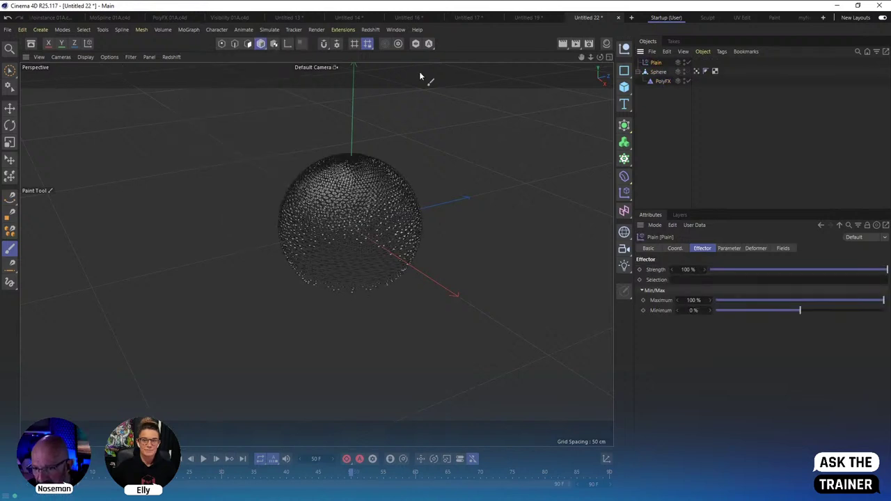
click(737, 248)
click(692, 297)
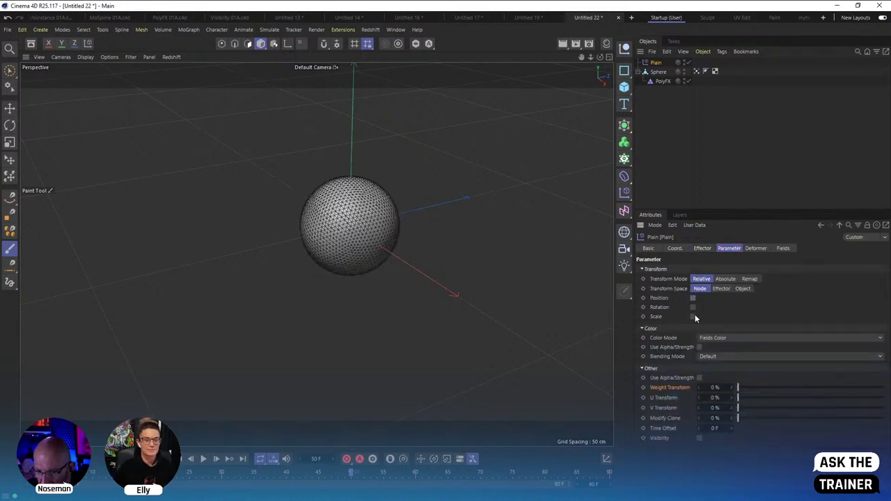
click(693, 317)
click(693, 327)
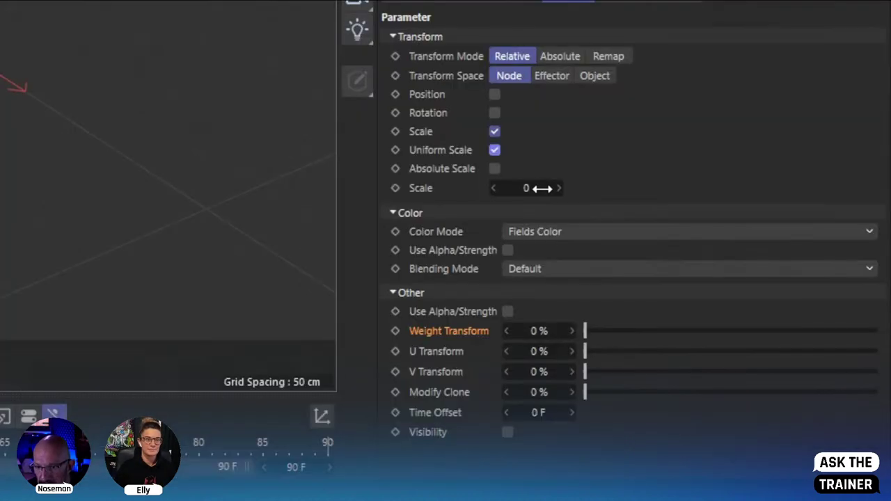
drag(717, 346, 703, 346)
Add the Sphere's Vertex Map to the Plain effector's Fields and inspect the shrinking painted patches.
click(675, 3)
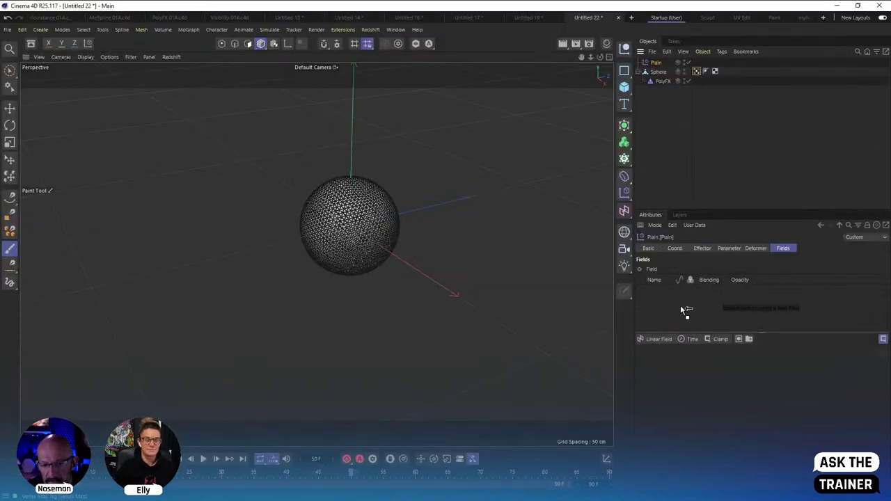
drag(681, 305, 681, 307)
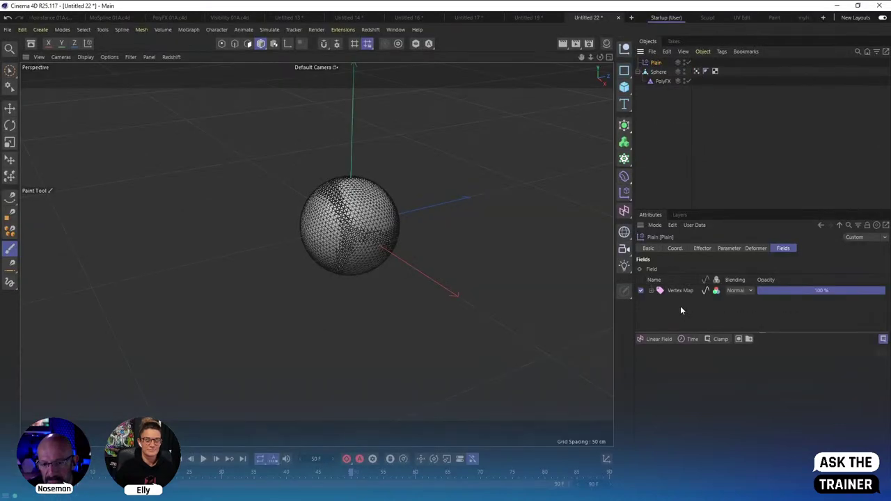
click(645, 117)
alt+drag(394, 234, 418, 237)
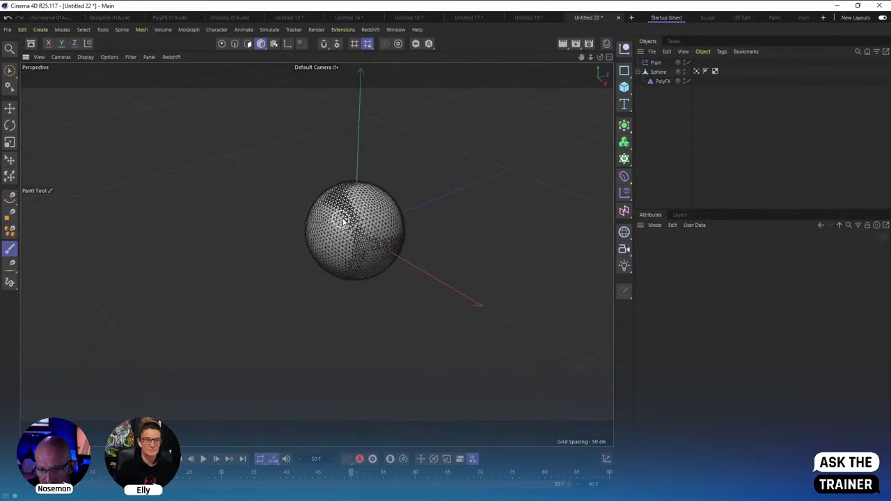
alt+right_drag(407, 226, 490, 241)
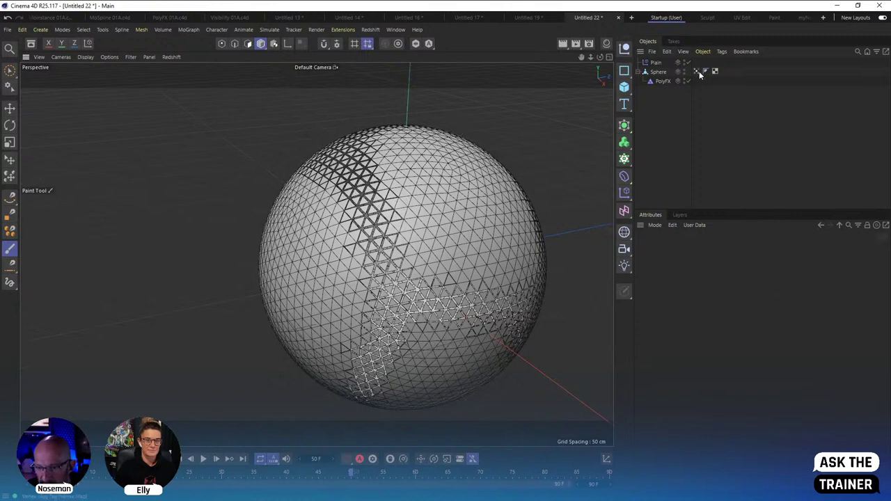
click(656, 63)
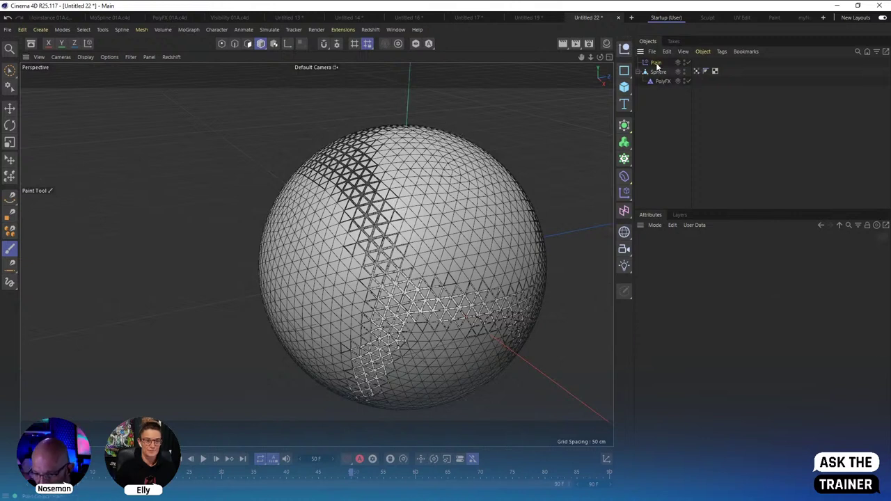
Add a Curve modifier layer above the Vertex Map and reset its spline to a straight line.
click(739, 339)
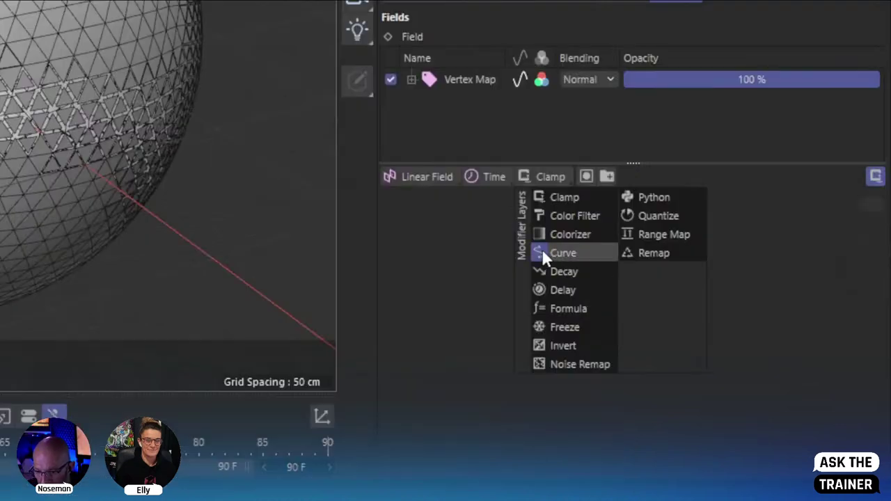
click(543, 252)
click(503, 401)
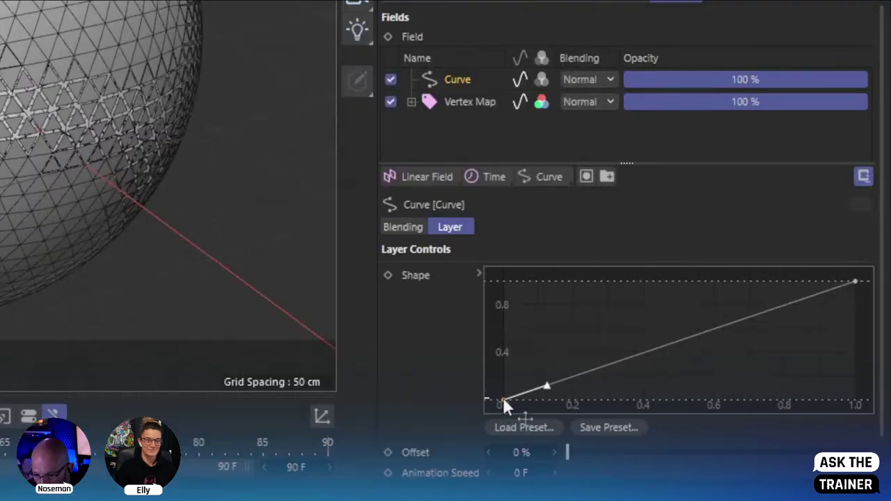
drag(504, 401, 666, 434)
right_click(624, 362)
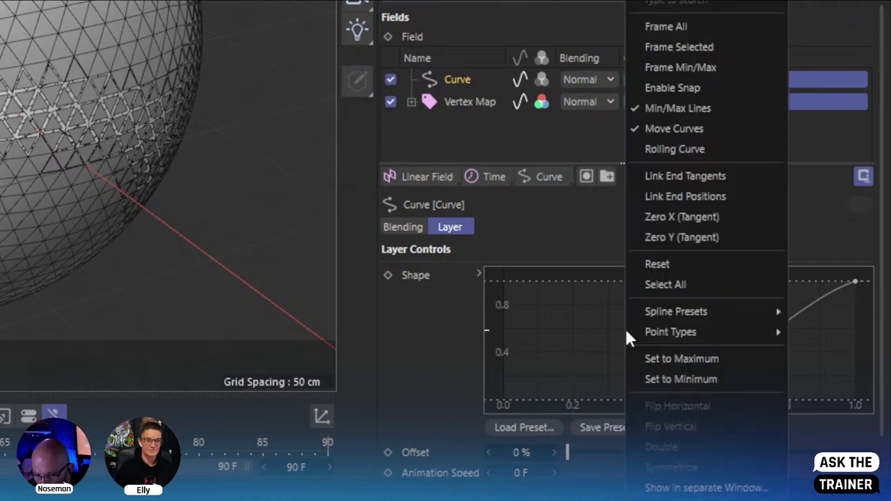
click(679, 264)
Drag the curve's start and end points to about 0.35–0.39 for a steep ramp.
drag(857, 283, 628, 273)
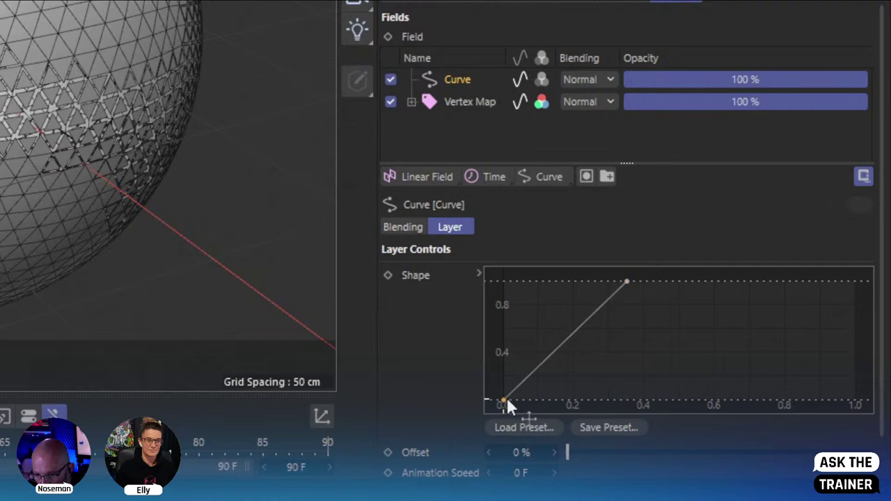
drag(505, 402, 609, 403)
click(629, 285)
drag(630, 284, 638, 267)
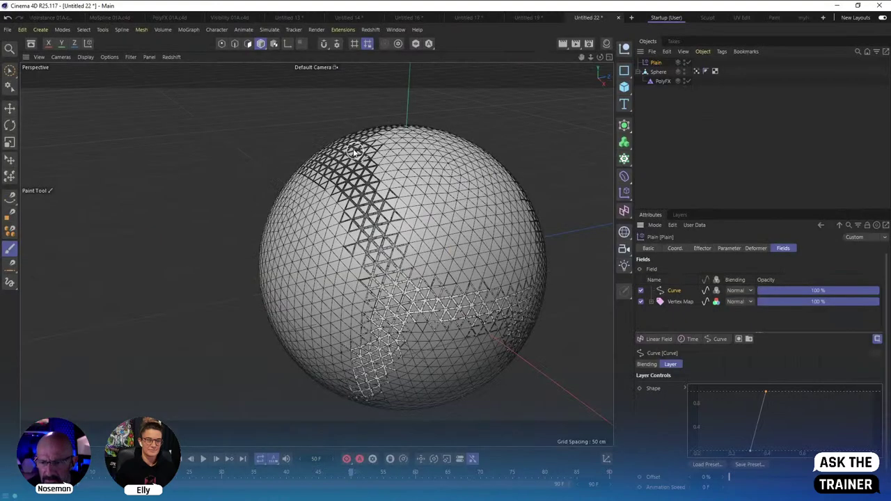
click(666, 112)
alt+drag(449, 261, 347, 200)
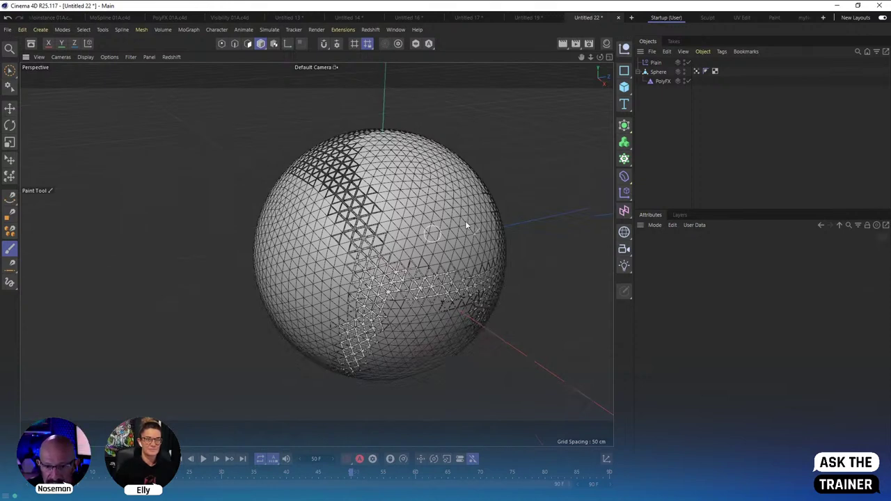
Disable PolyFX and delete the sphere's old Vertex Map tag.
click(696, 71)
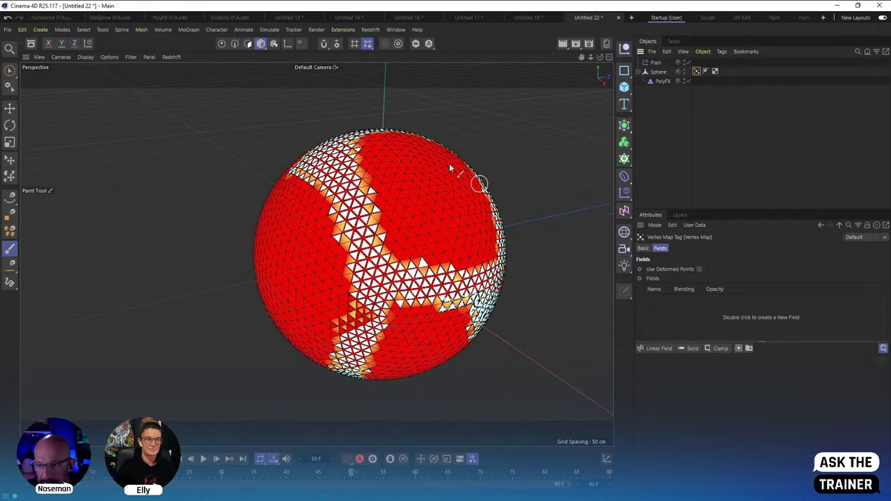
click(689, 80)
key(Delete)
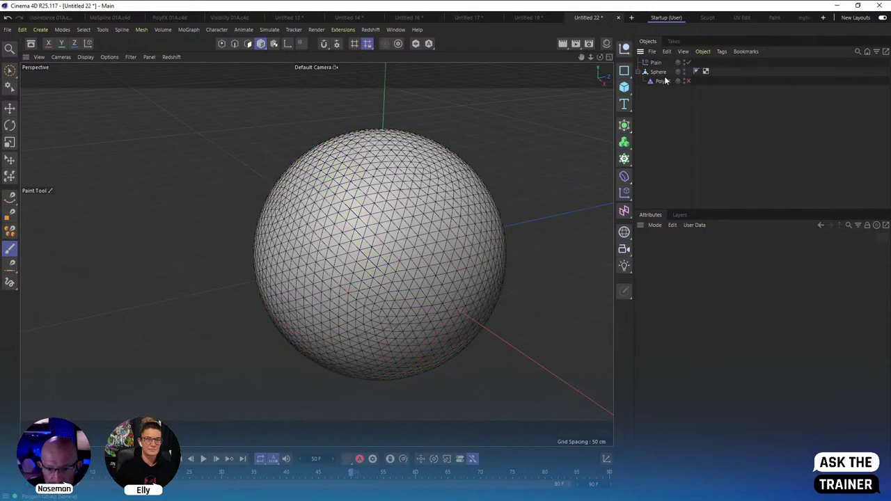
key(e)
In edge mode, select four edge loops across the sphere.
click(235, 43)
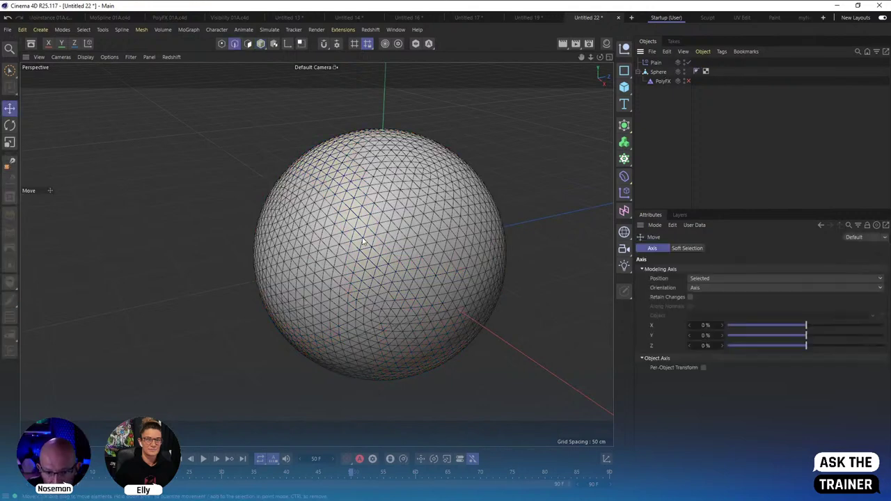
click(658, 72)
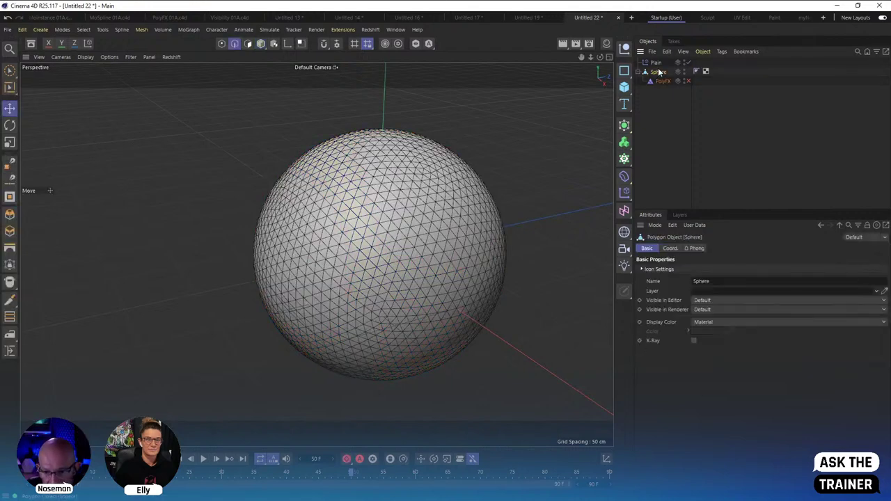
click(352, 228)
scroll(417, 234, up, 5)
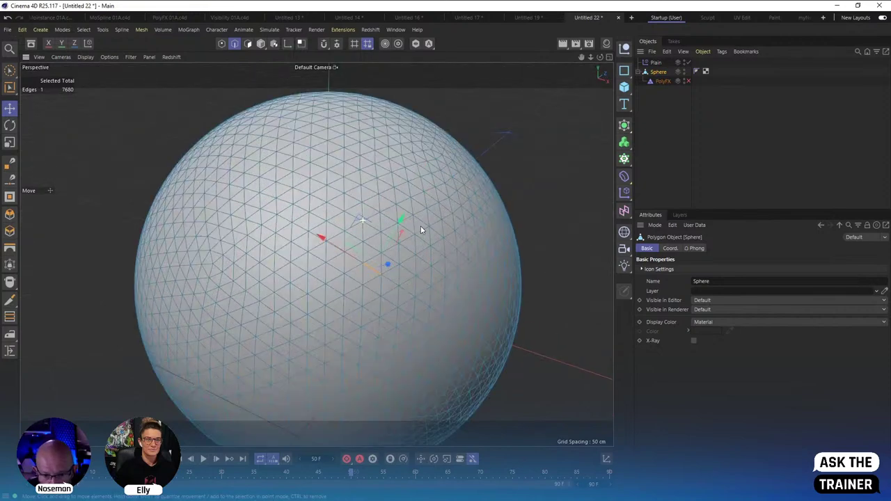
scroll(421, 230, up, 2)
double_click(257, 215)
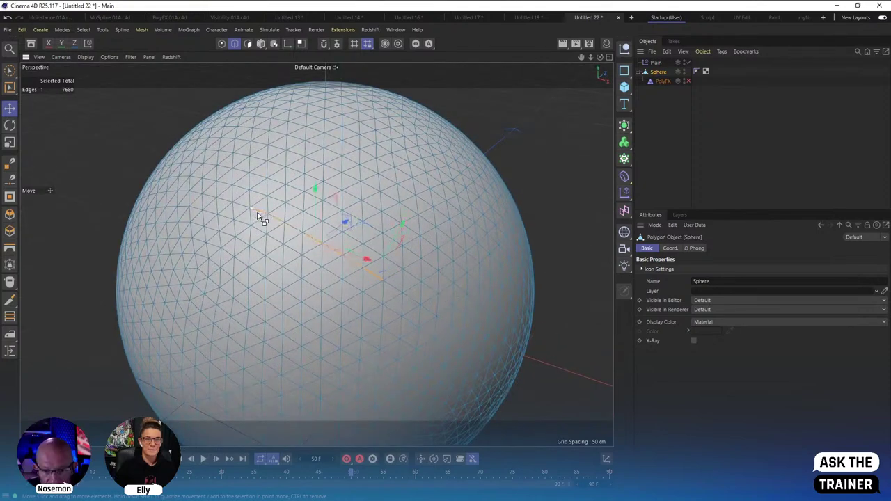
shift+double_click(372, 145)
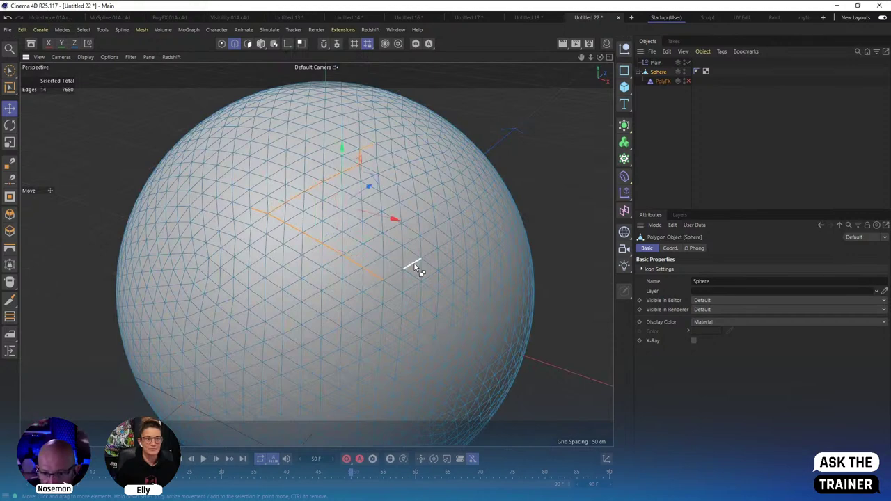
shift+double_click(478, 252)
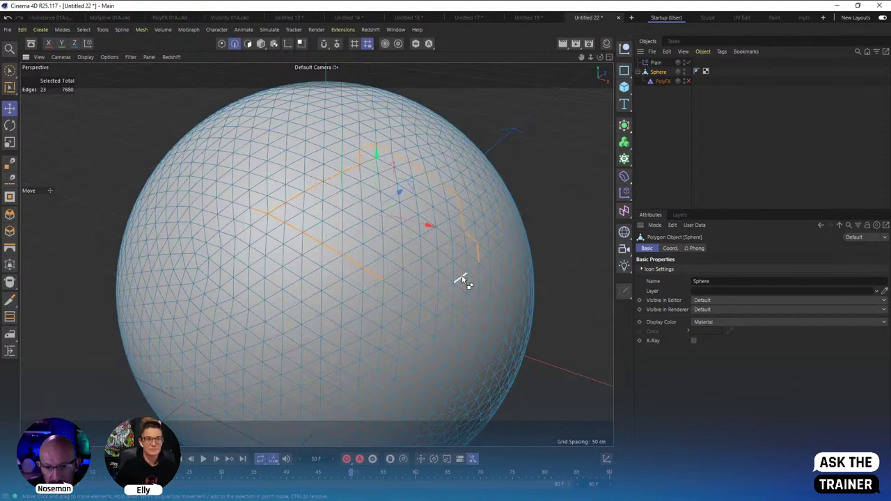
shift+double_click(420, 298)
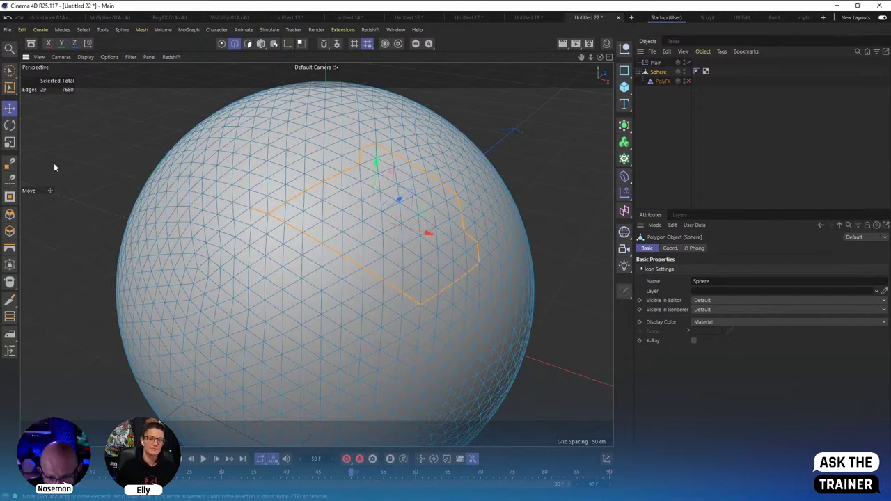
Convert the loops to 29 points, store them as a selection tag, and open Set Vertex Weight.
ctrl+click(222, 43)
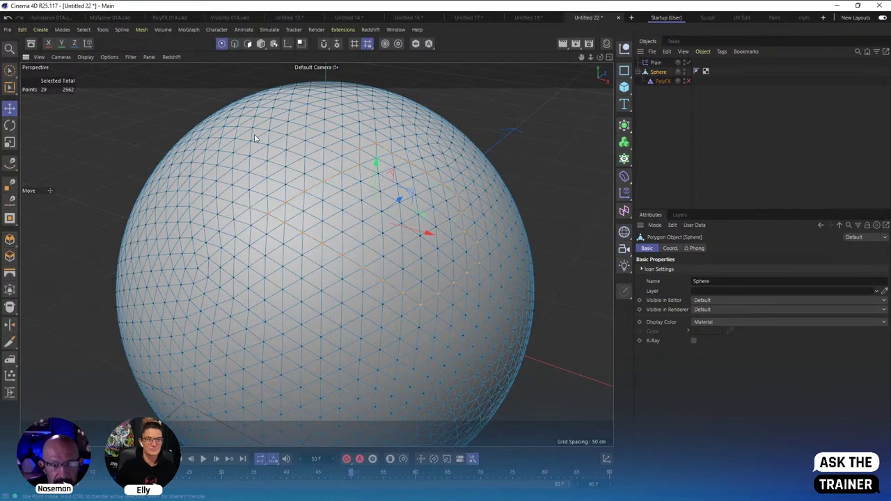
click(84, 30)
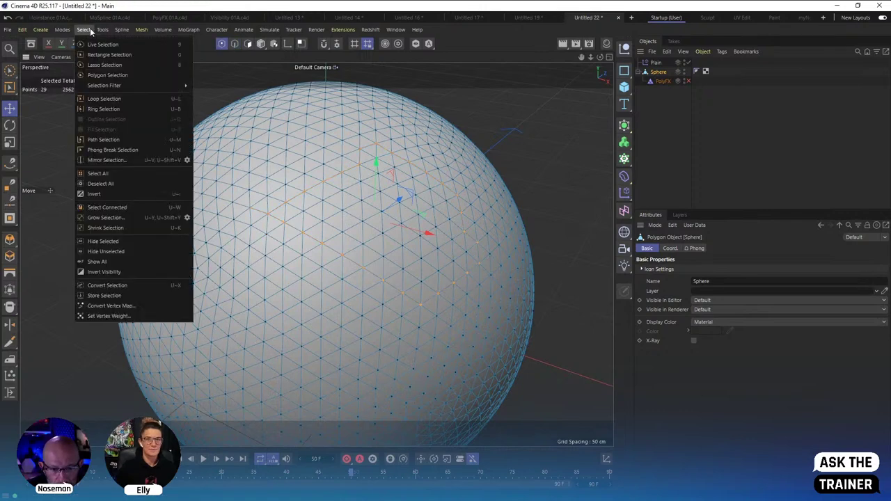
click(138, 296)
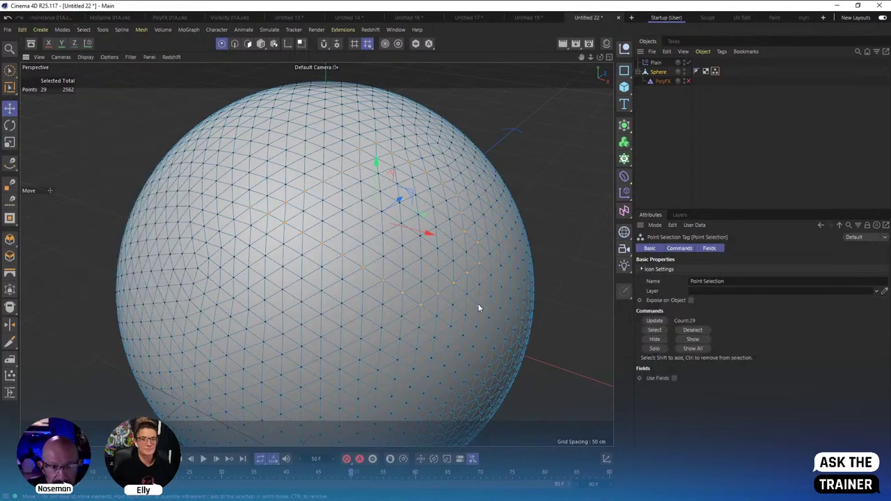
click(84, 30)
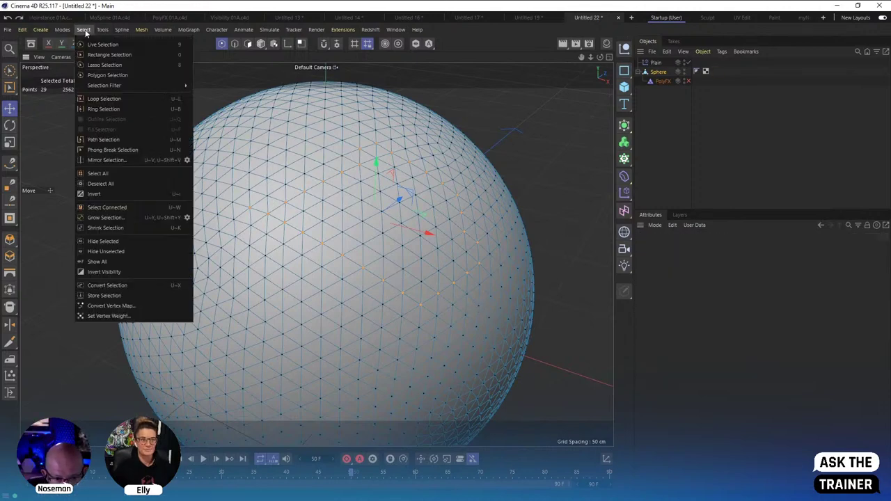
click(129, 317)
Apply a 100% vertex weight to create the vertex map, and re-enable PolyFX.
text(1)
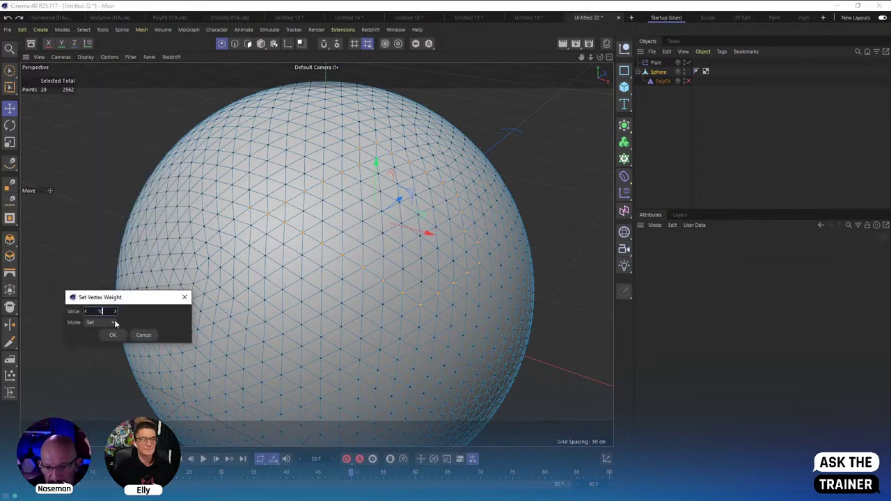
text(00)
click(112, 335)
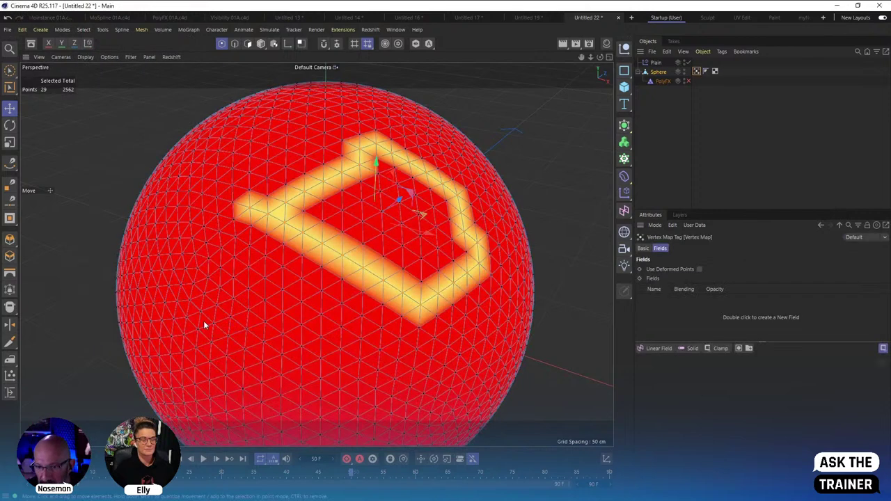
click(688, 81)
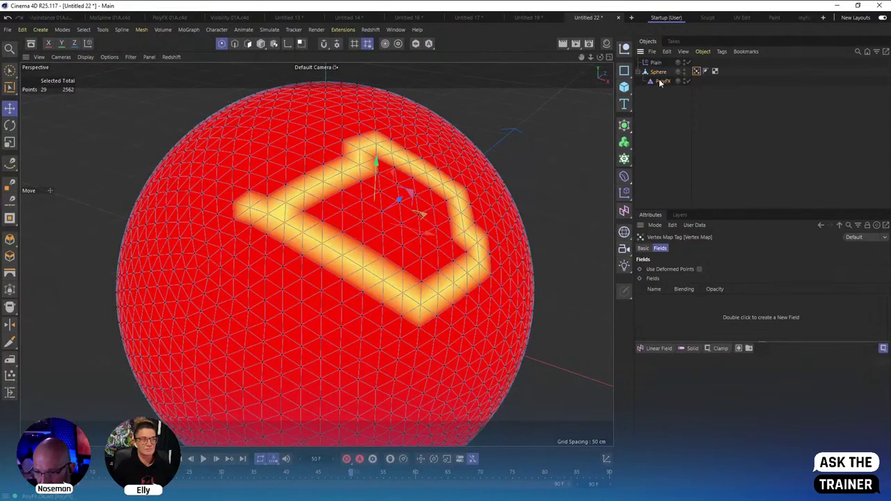
click(659, 81)
Replace the Plain effector's Variable Tag field with the sphere's vertex map and inspect the result.
click(781, 249)
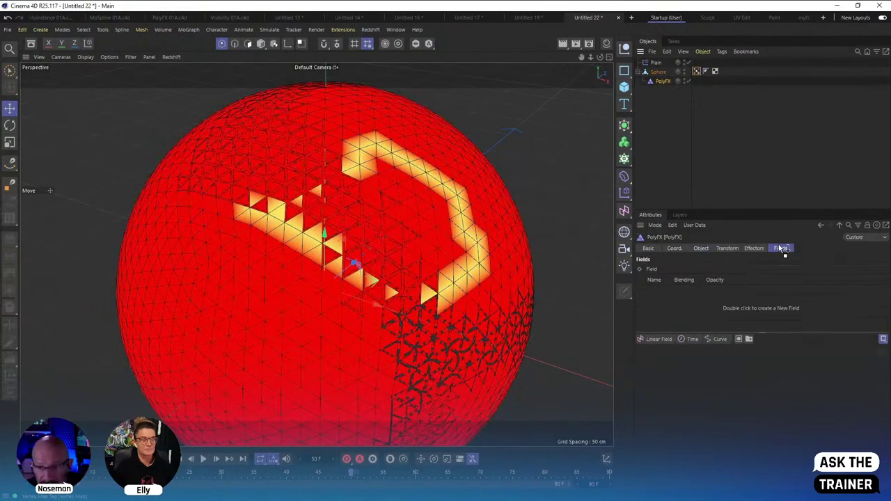
drag(697, 70, 666, 305)
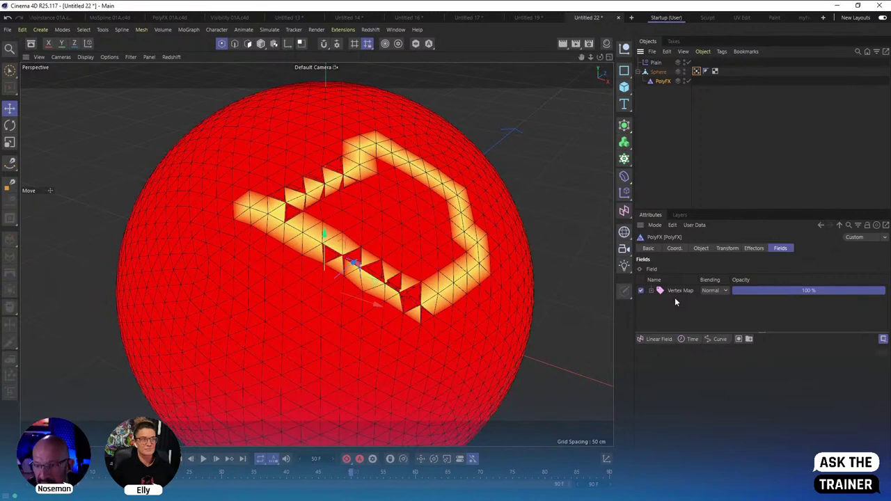
key(ctrl+z)
click(656, 62)
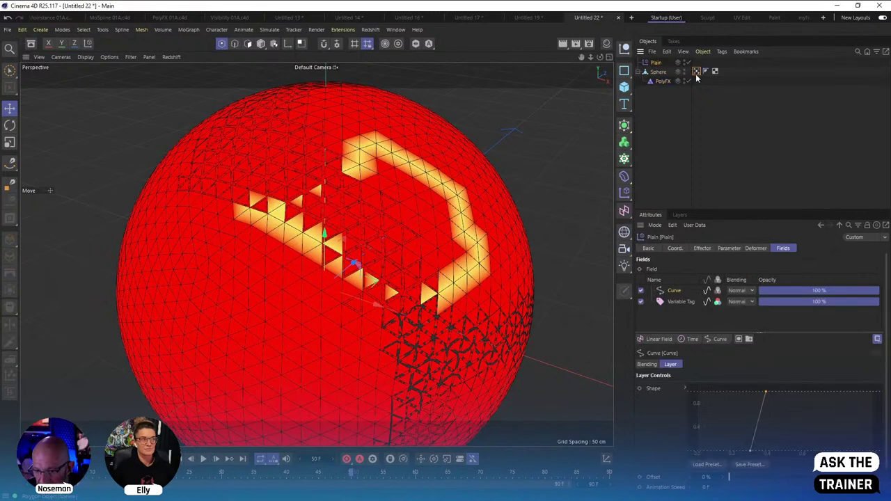
drag(698, 73, 666, 307)
click(661, 190)
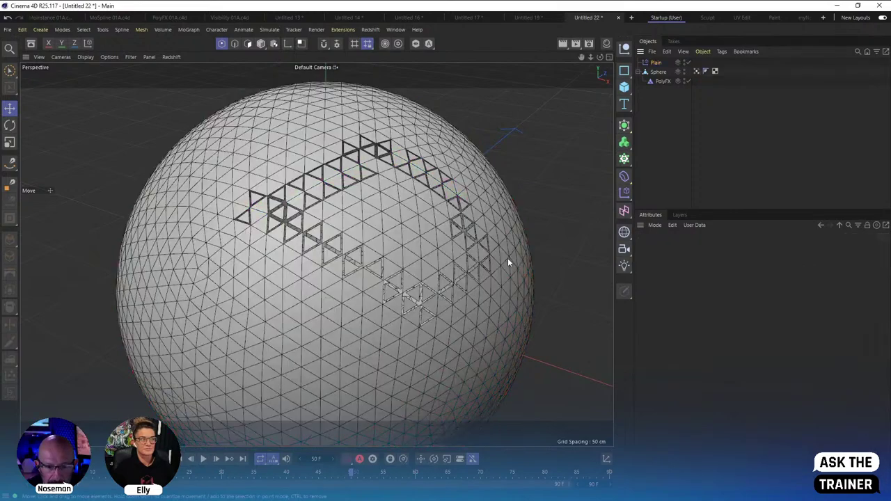
alt+drag(508, 258, 488, 251)
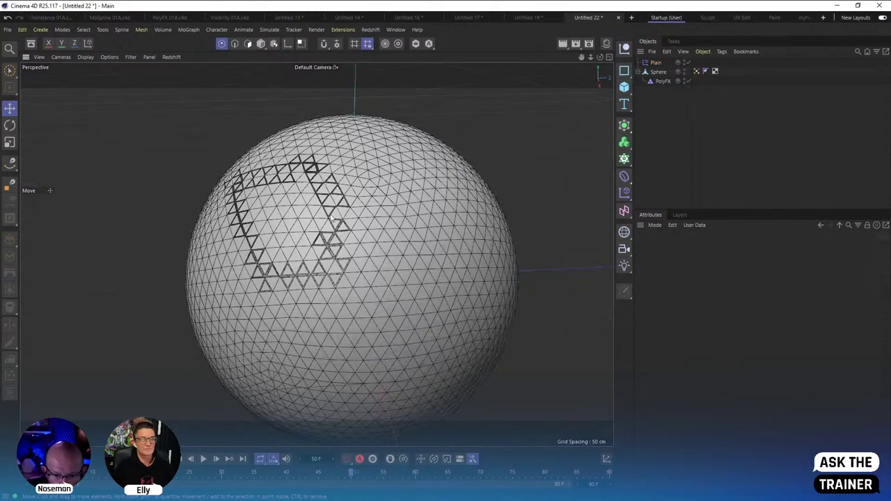
scroll(371, 227, up, 3)
scroll(371, 226, up, 5)
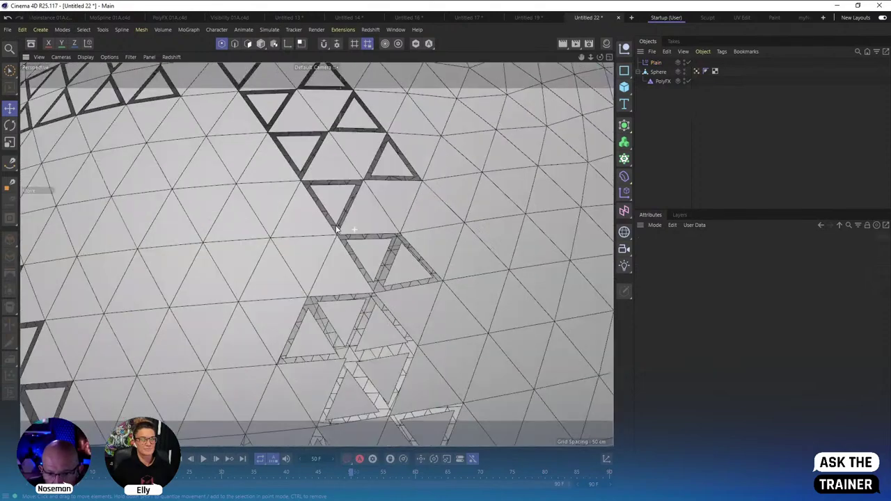
scroll(337, 229, down, 5)
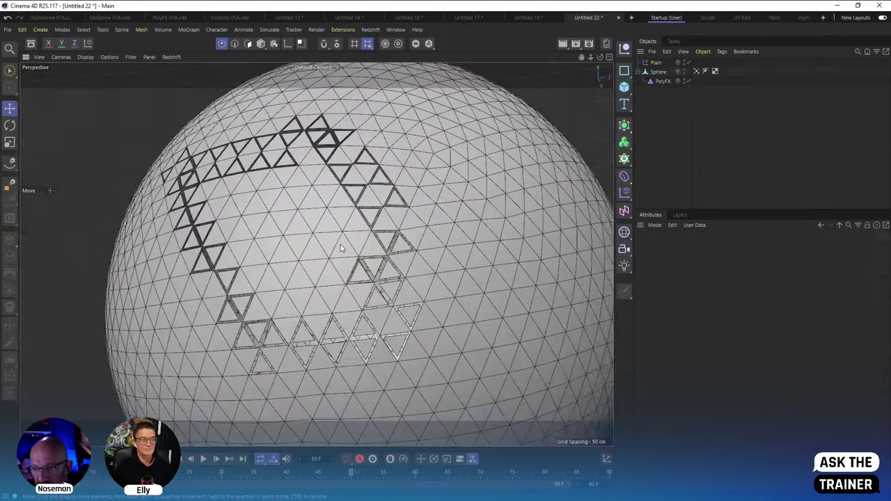
scroll(341, 248, down, 2)
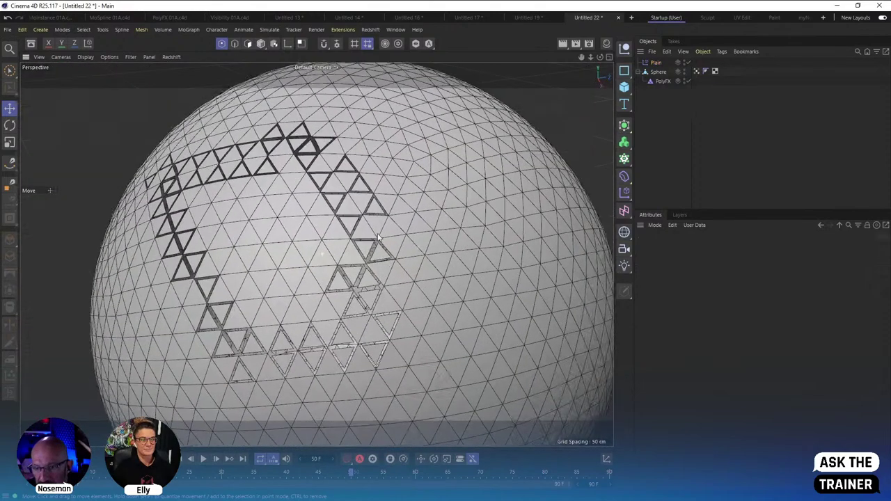
scroll(424, 243, down, 4)
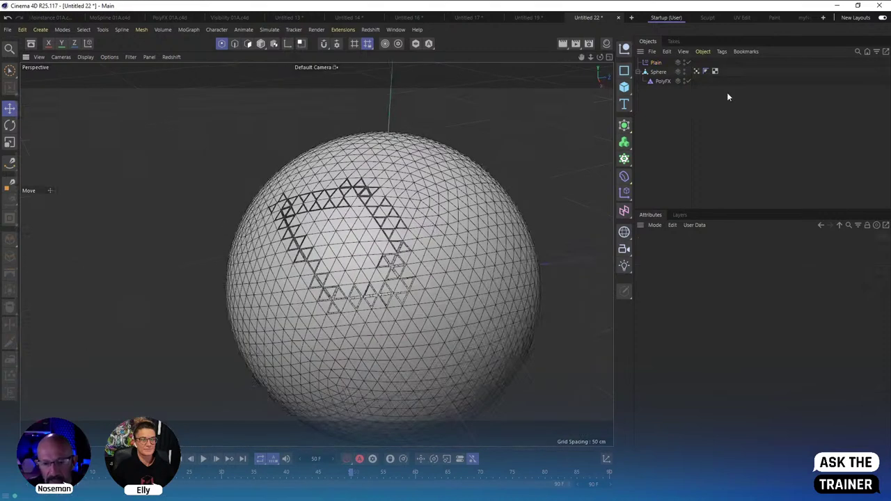
Parent the sphere under a new Fracture object set to Explode Segments.
click(658, 72)
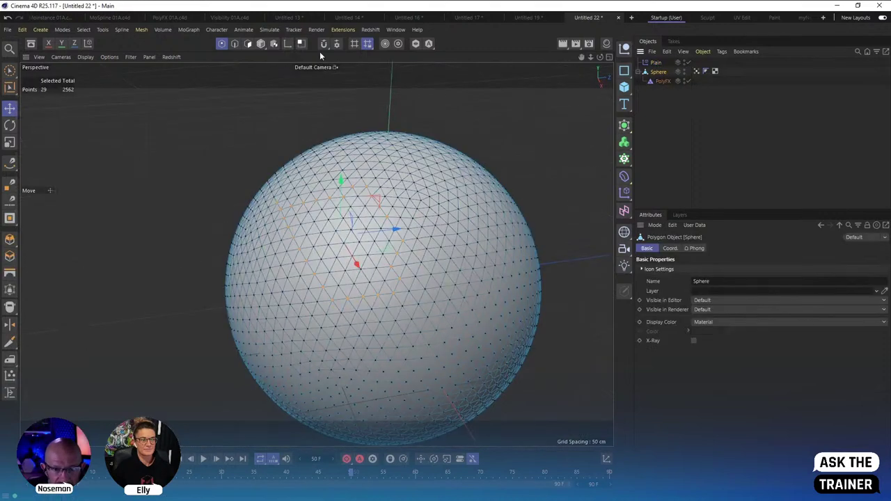
click(189, 30)
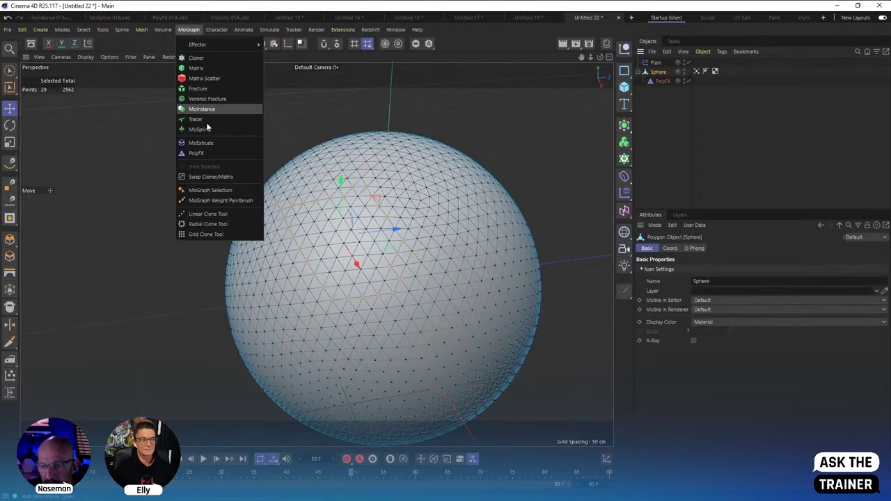
click(213, 87)
mouse_move(658, 81)
mouse_down()
mouse_move(647, 70)
mouse_move(659, 66)
mouse_up()
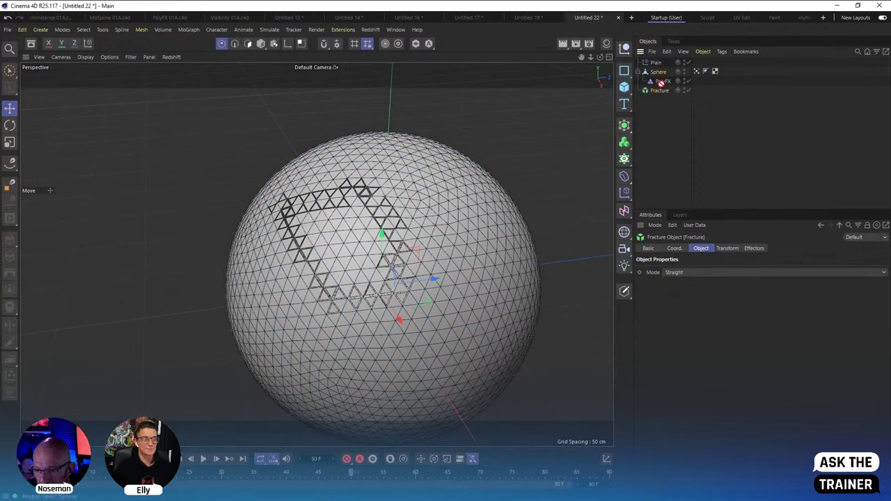
click(661, 72)
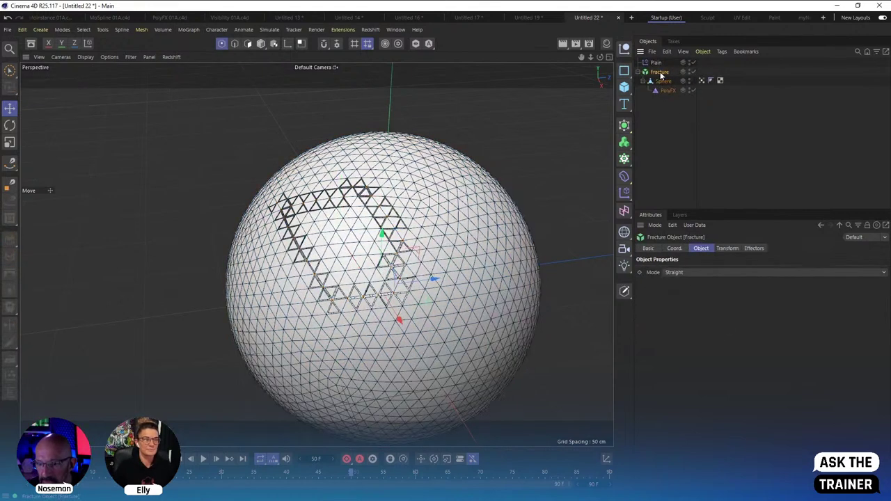
click(692, 273)
click(720, 292)
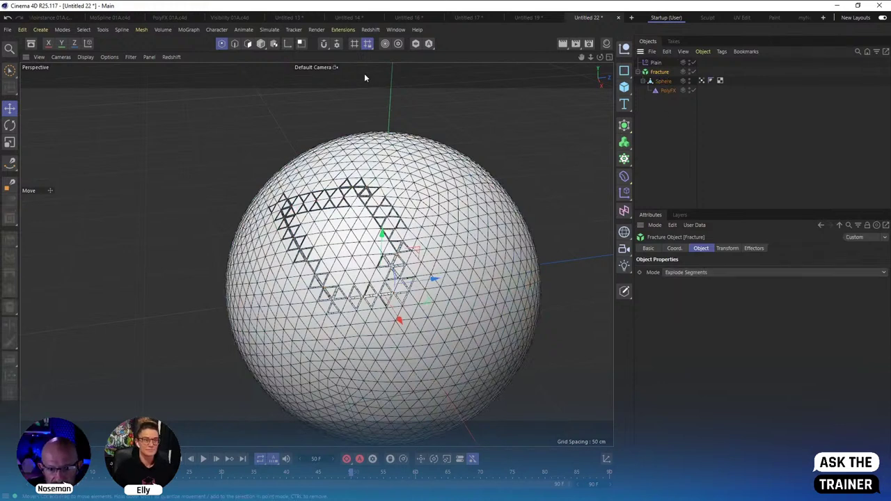
Add a Random effector to scatter the pieces.
click(188, 29)
mouse_move(209, 44)
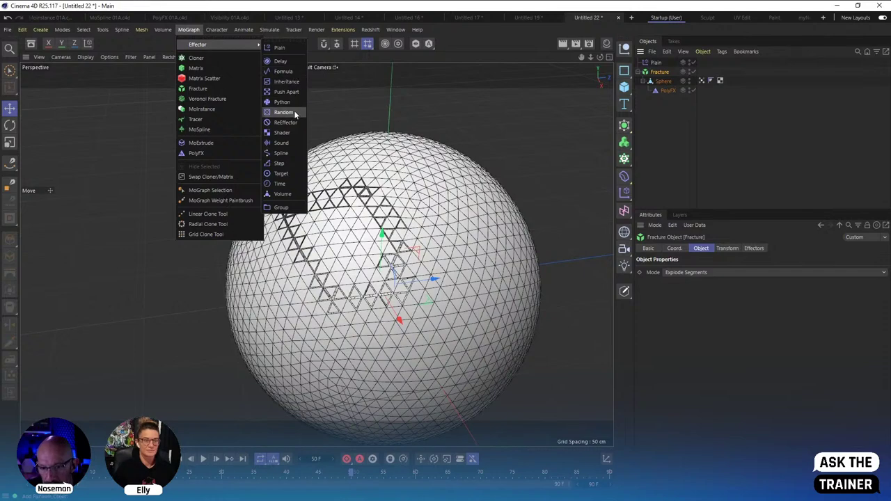
click(285, 112)
alt+drag(542, 394, 382, 286)
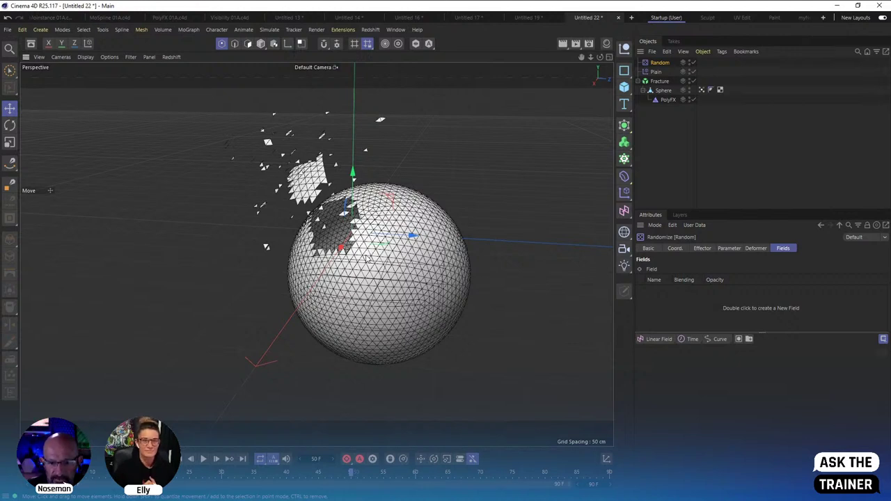
click(662, 147)
alt+drag(390, 251, 459, 248)
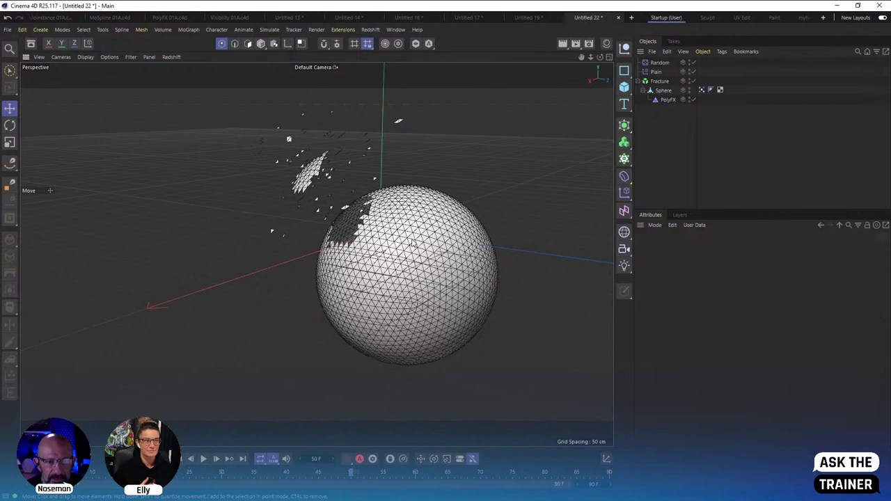
Add a 3D Text object and orbit so the text reads from the front.
click(186, 30)
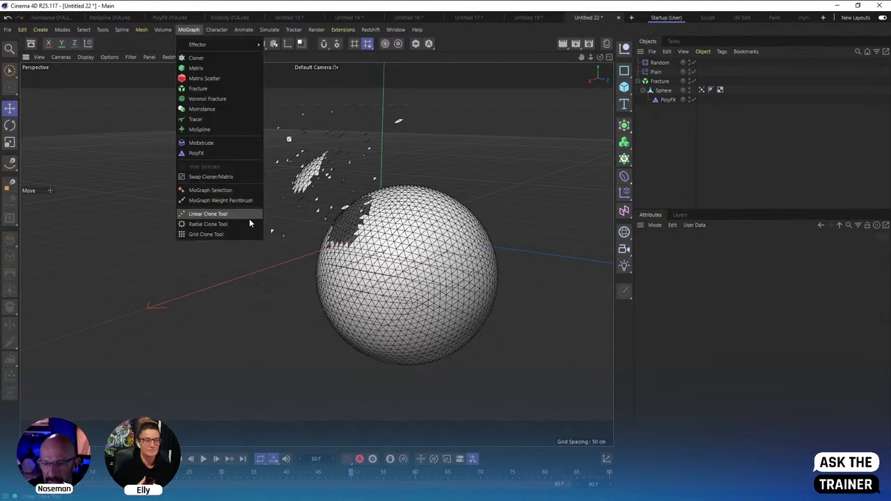
click(343, 194)
drag(623, 106, 643, 119)
click(664, 152)
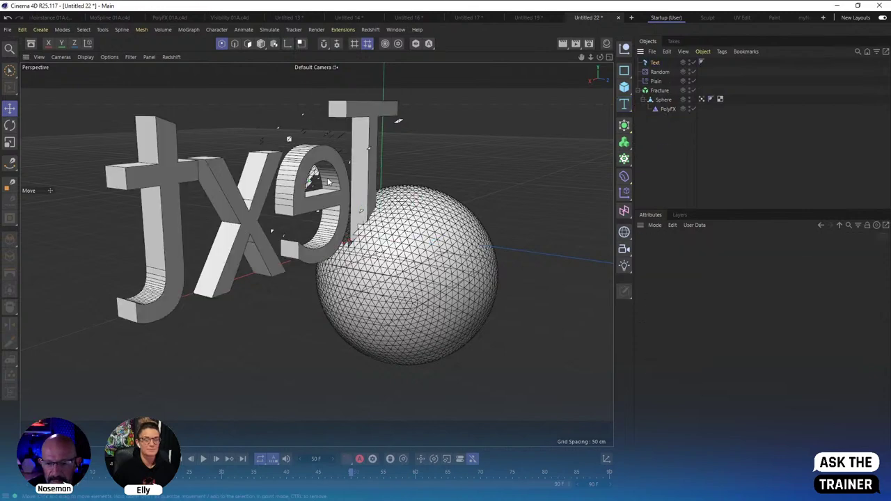
alt+drag(418, 223, 352, 221)
Delete the Fracture, Random and Plain setup, then add a Plain effector to the Text.
key(Delete)
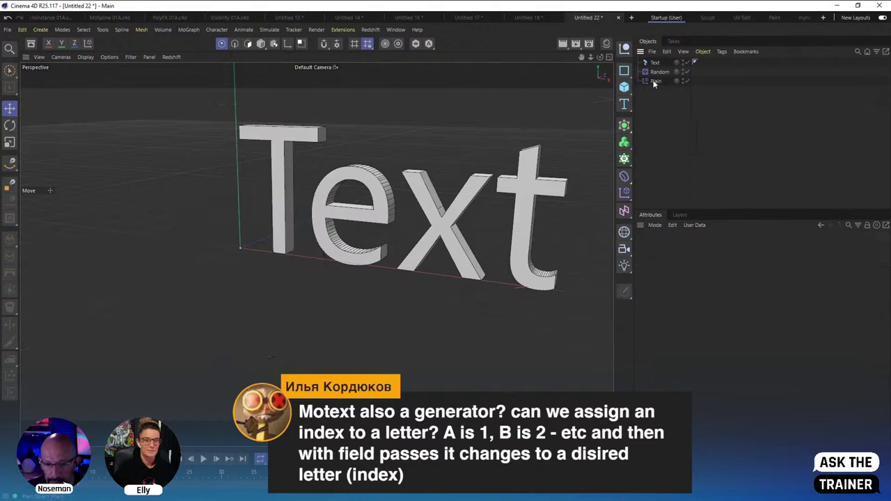
click(654, 63)
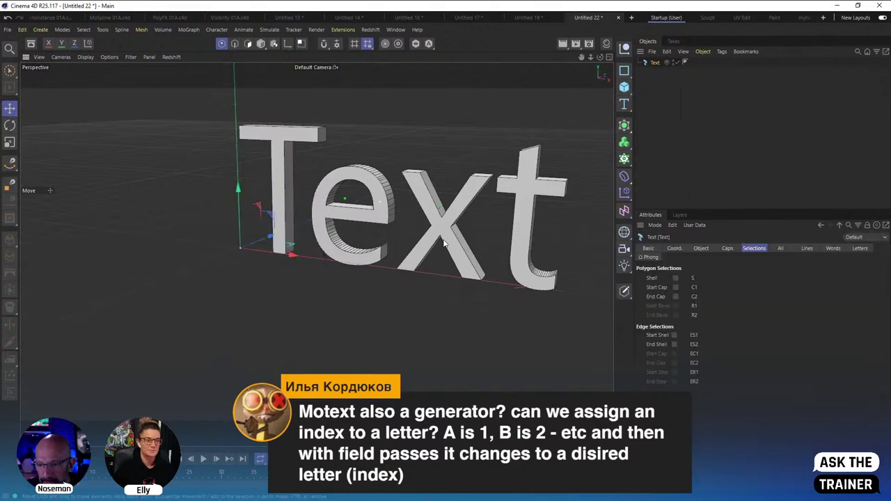
alt+middle_drag(455, 235, 406, 249)
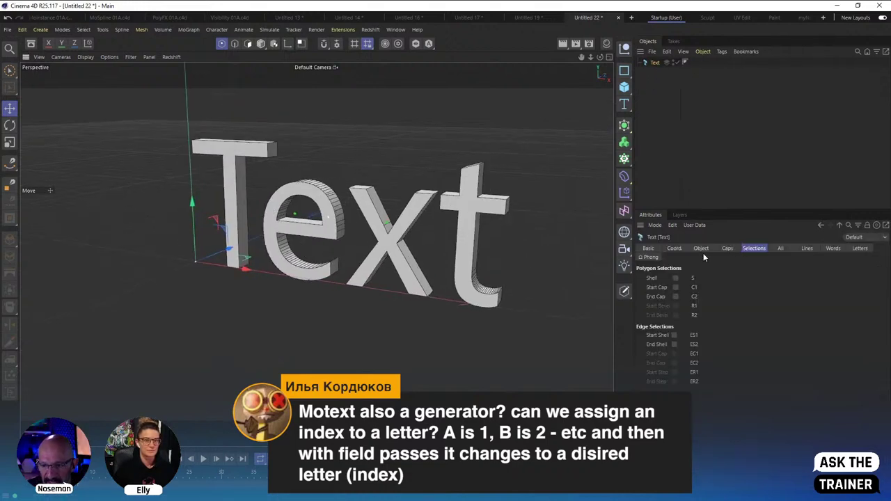
click(779, 249)
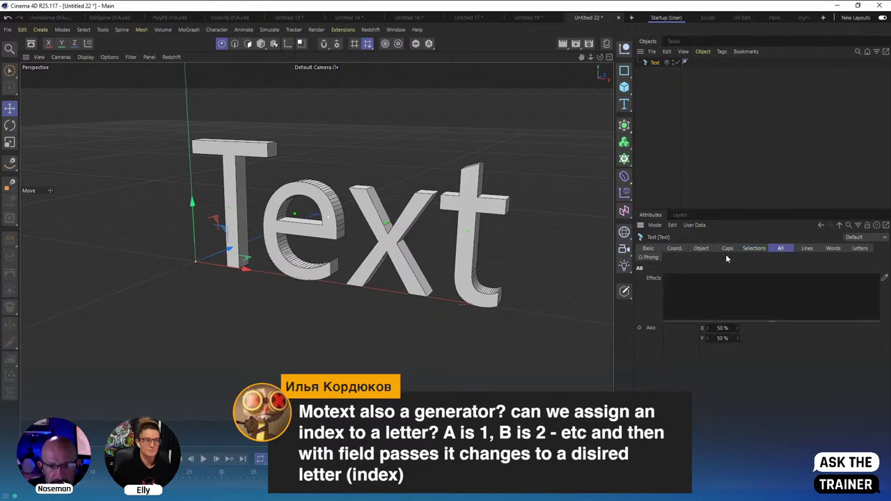
click(188, 29)
mouse_move(207, 45)
click(279, 47)
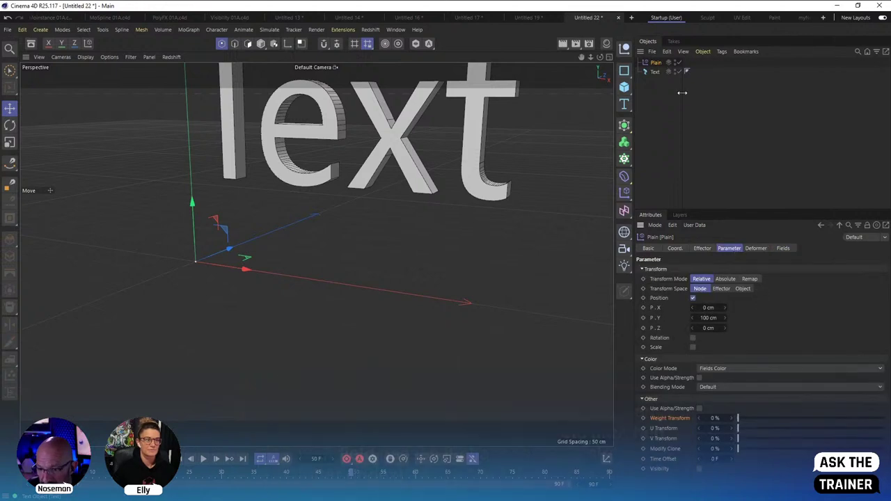
Delete the Plain effector and review the Text's Lines, Words and Letters effect lists.
key(Down)
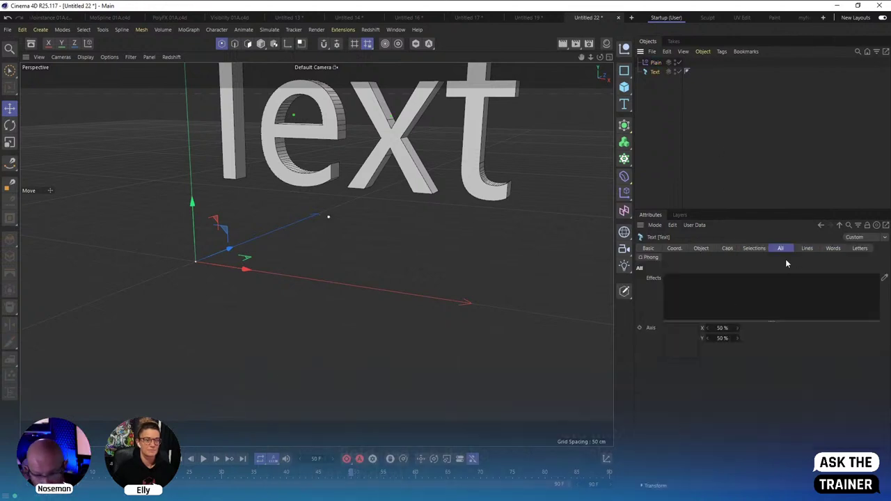
click(656, 62)
key(Delete)
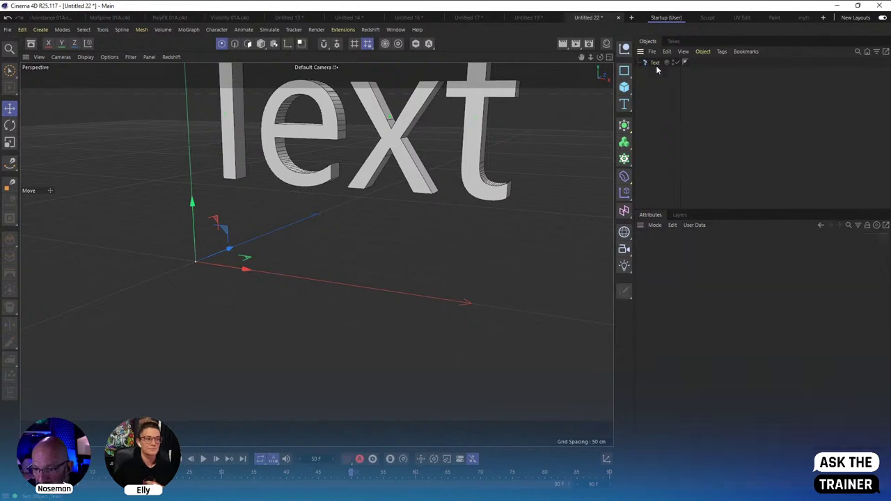
click(656, 62)
click(807, 248)
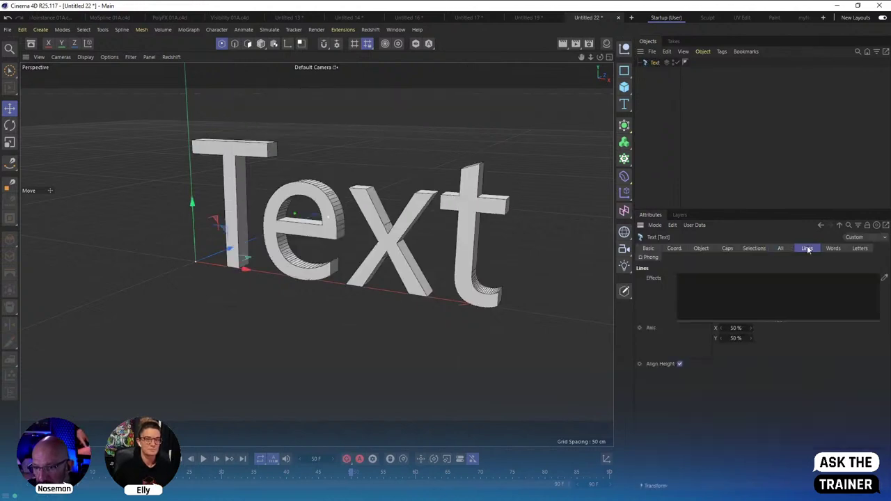
click(834, 249)
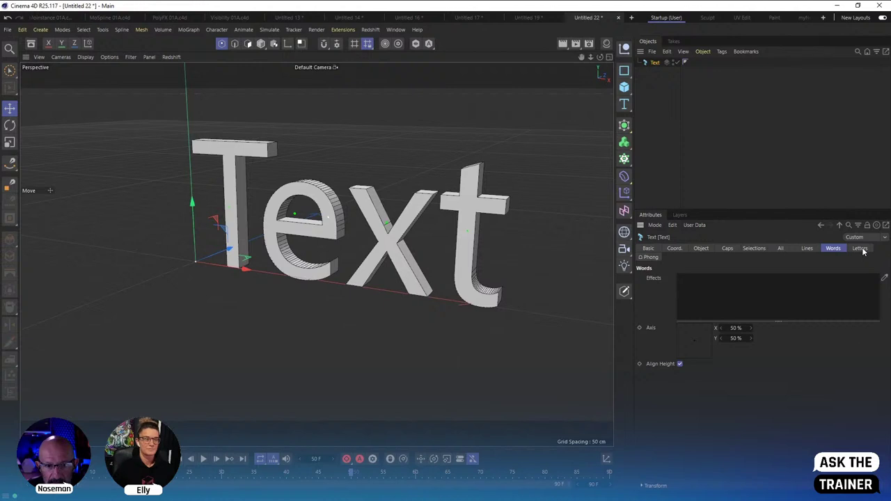
click(860, 249)
click(163, 30)
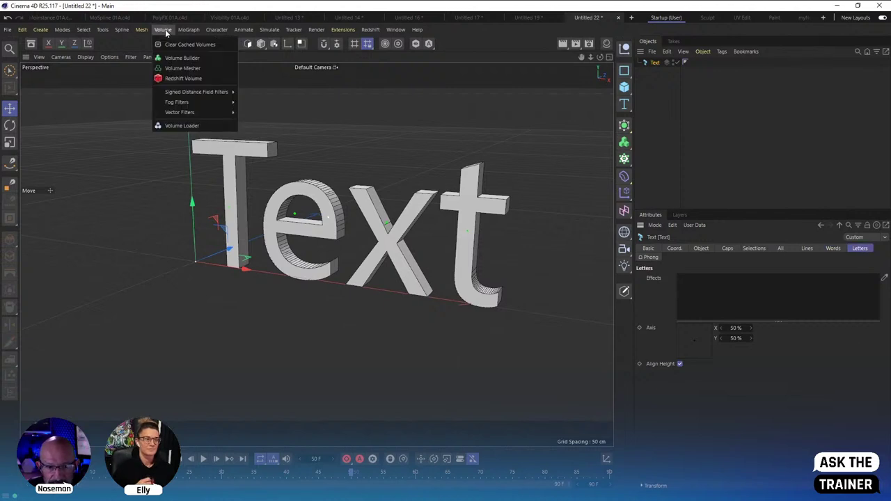
click(293, 98)
Add a Plain effector to the Text's letters and give it a Linear Field.
click(189, 29)
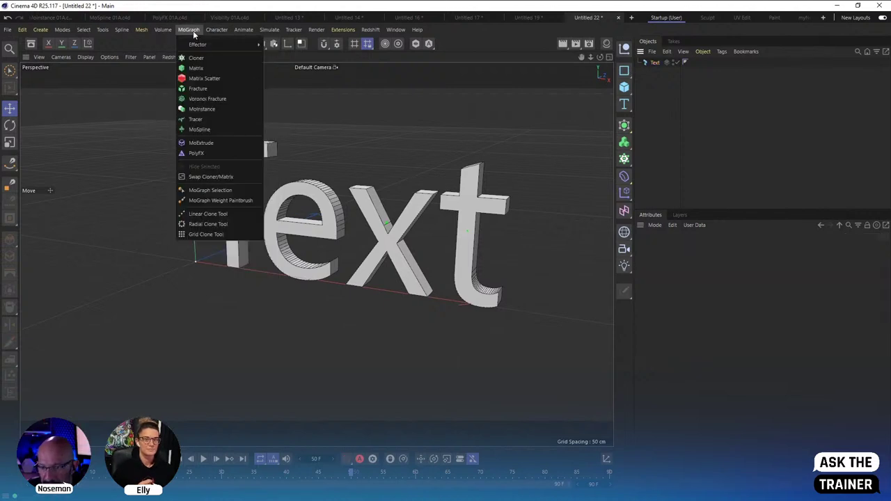
mouse_move(198, 44)
click(278, 53)
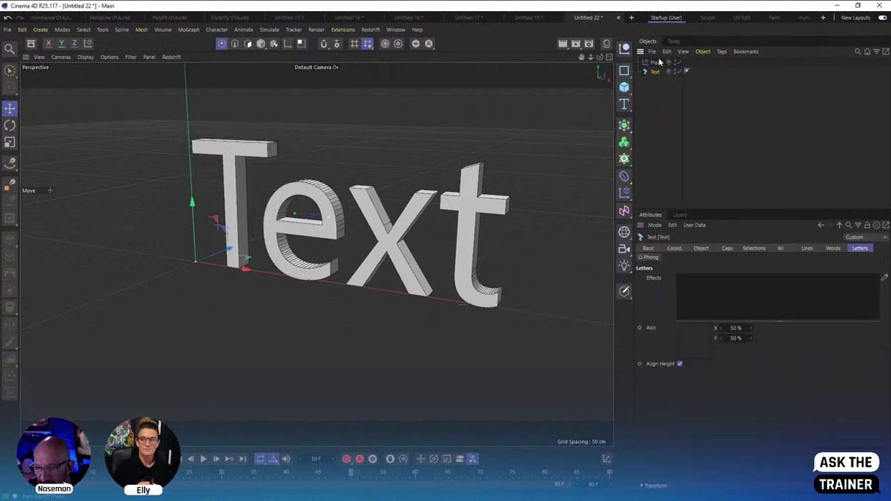
drag(660, 62, 739, 286)
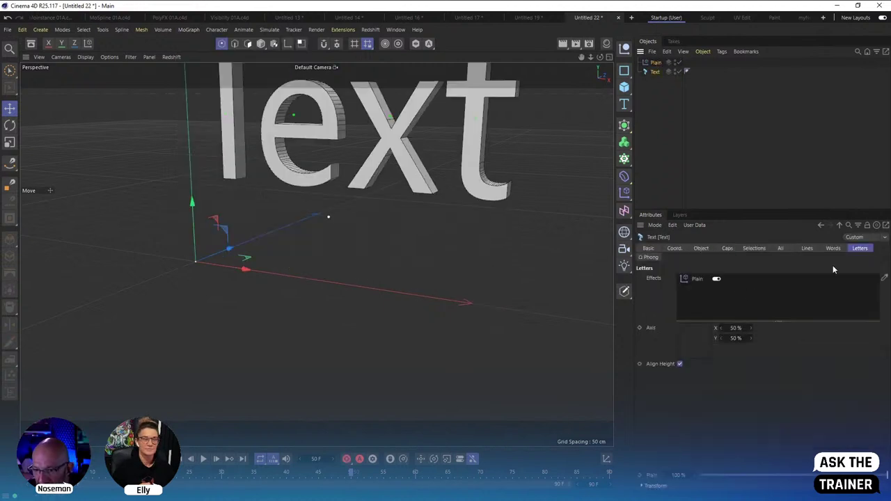
click(656, 62)
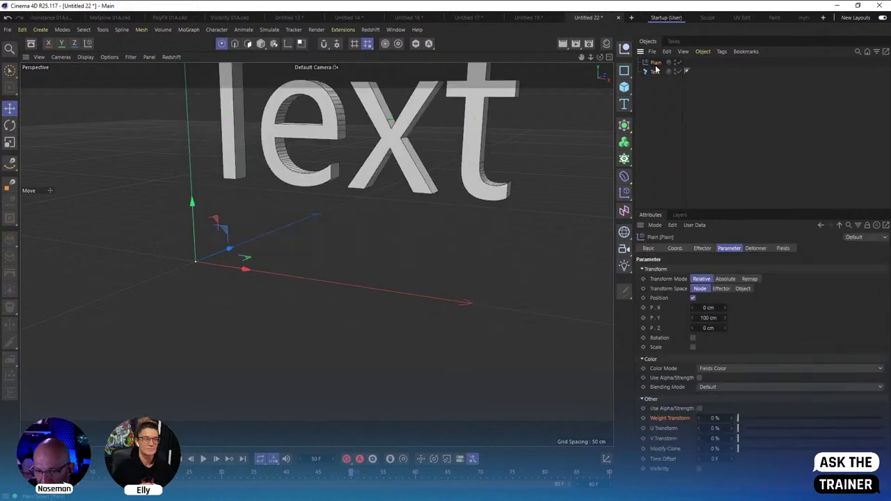
click(784, 248)
click(700, 326)
alt+drag(394, 241, 365, 275)
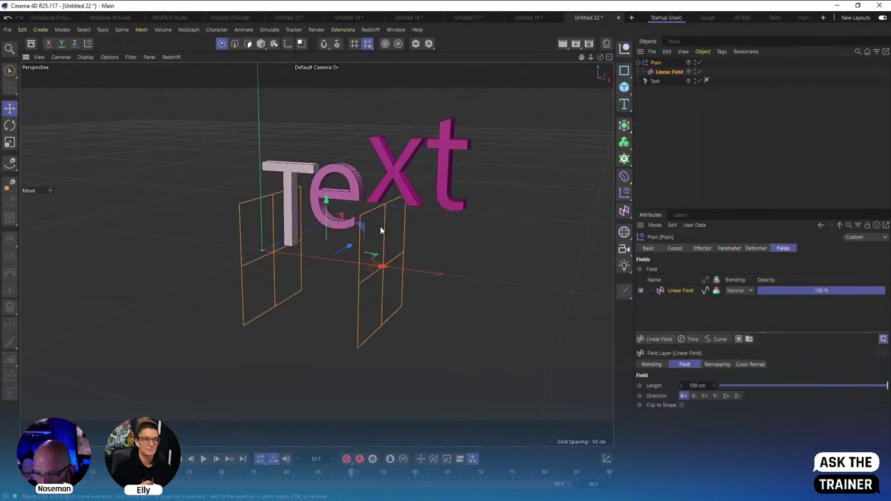
Move the Plain effector from the Text's Letters effects to its Words effects.
click(654, 81)
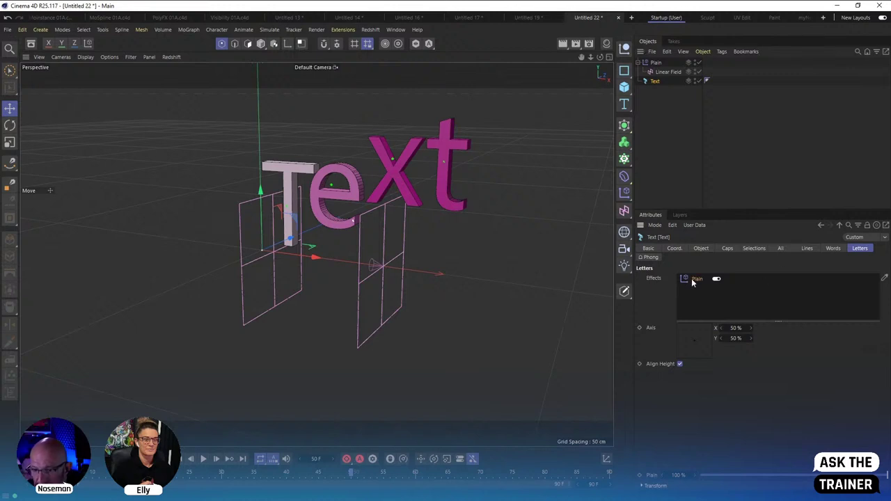
key(Delete)
click(833, 248)
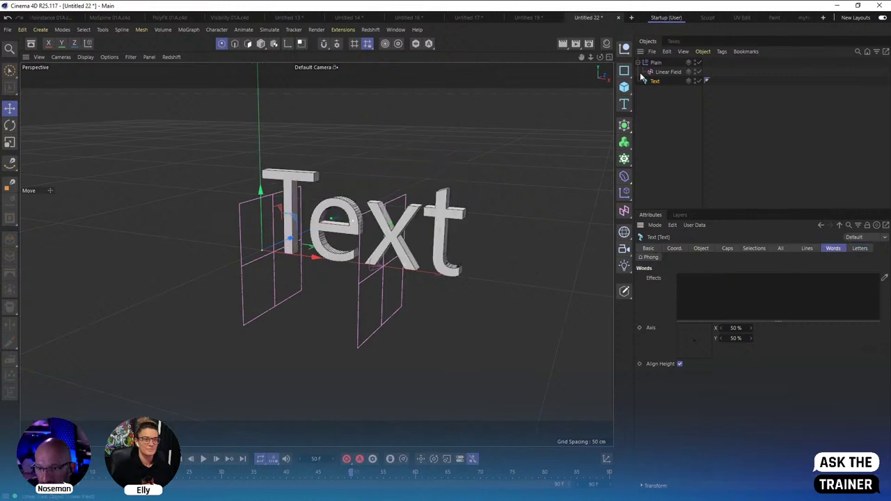
drag(656, 63, 722, 298)
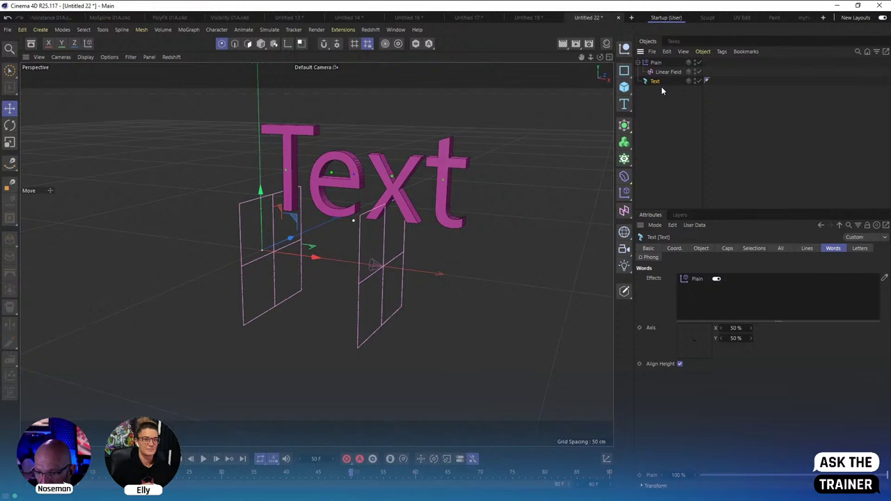
Add the words 'kjshf sdkjfh ks shf' to the Text Spline.
click(701, 248)
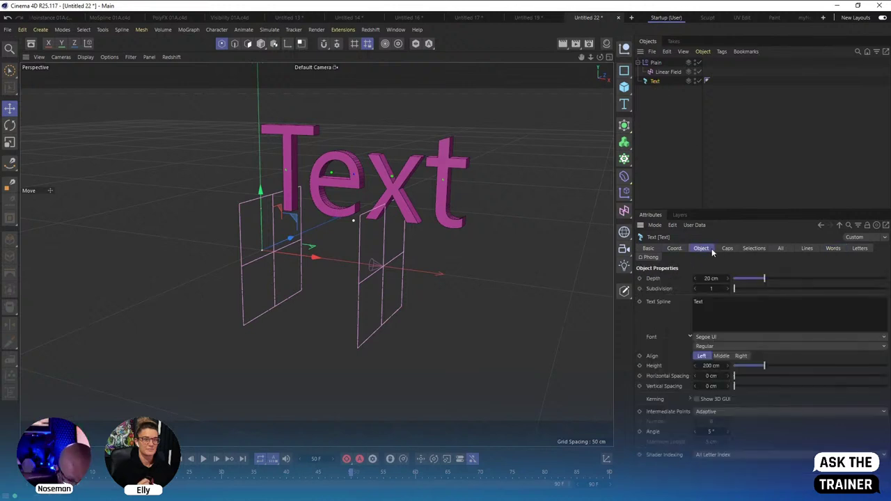
text(kjshf)
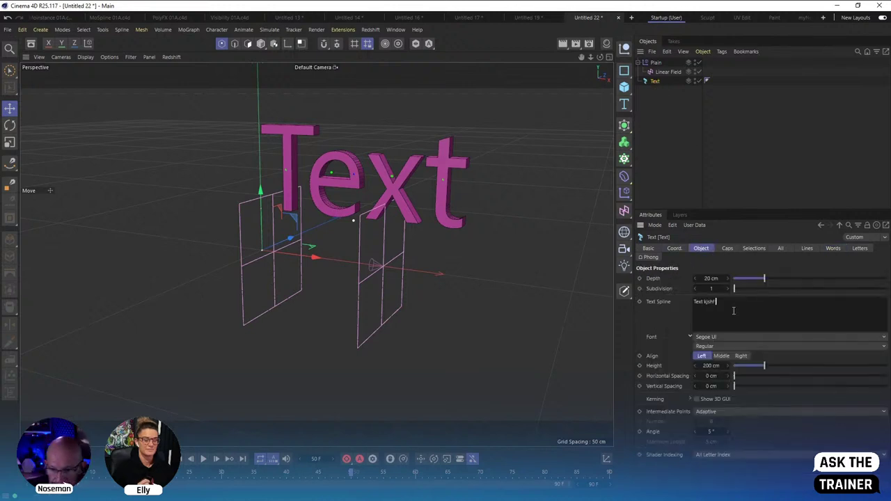
text( sdkjfh ks shf)
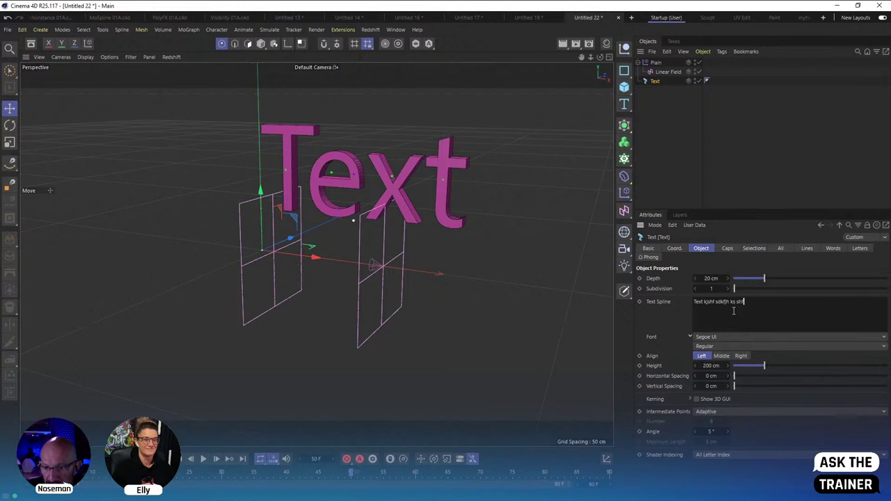
click(664, 323)
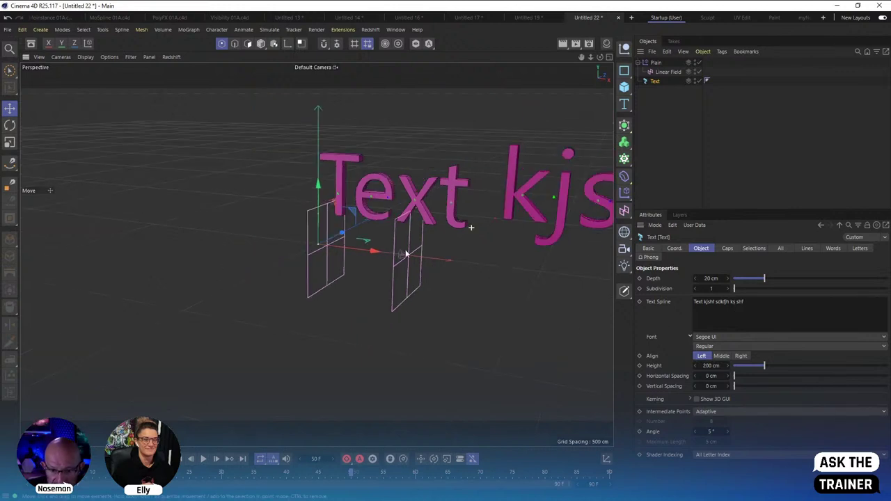
Slide the Linear Field along X until every word turns magenta, then start a new project.
click(665, 72)
drag(309, 264, 531, 307)
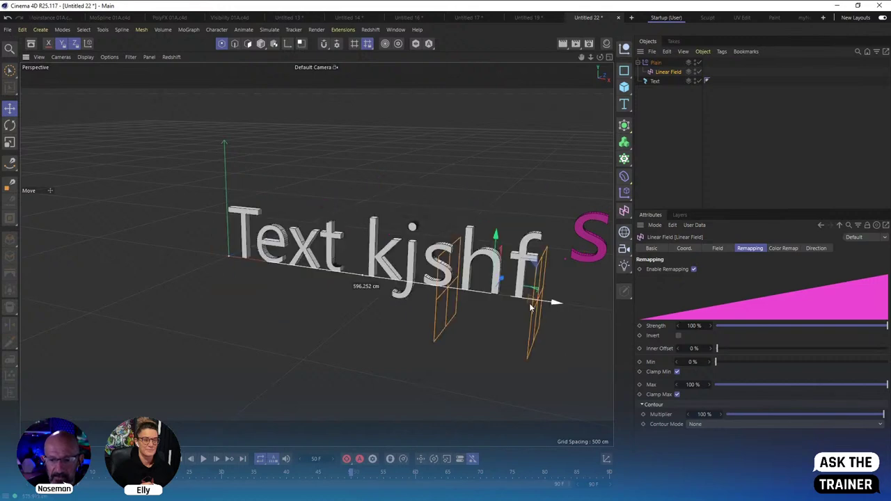
alt+drag(513, 352, 365, 325)
scroll(355, 322, down, 3)
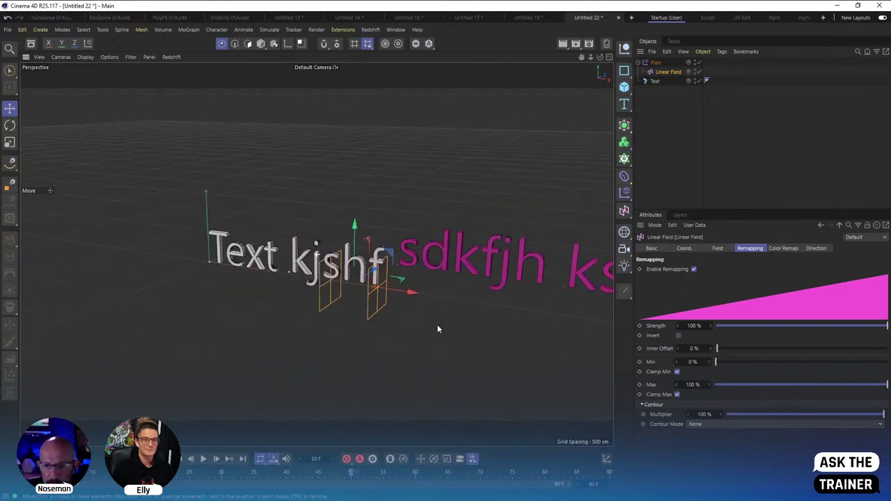
alt+middle_drag(437, 329, 411, 327)
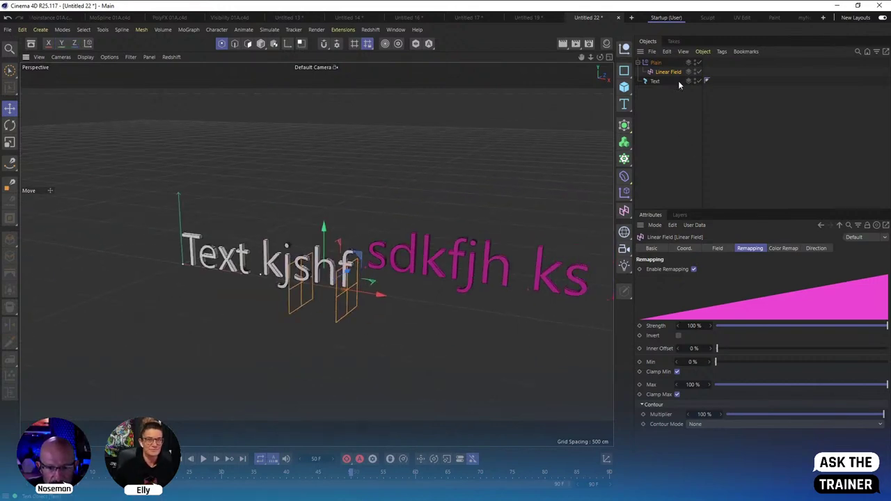
drag(348, 291, 226, 275)
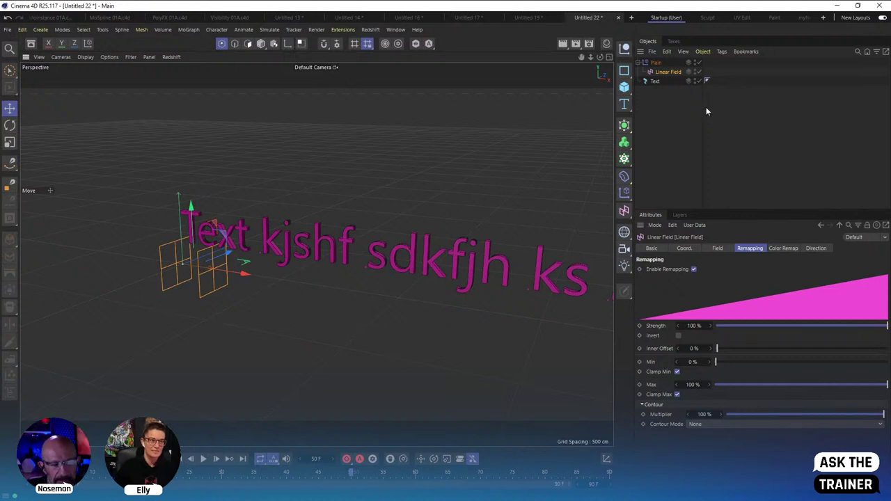
click(682, 113)
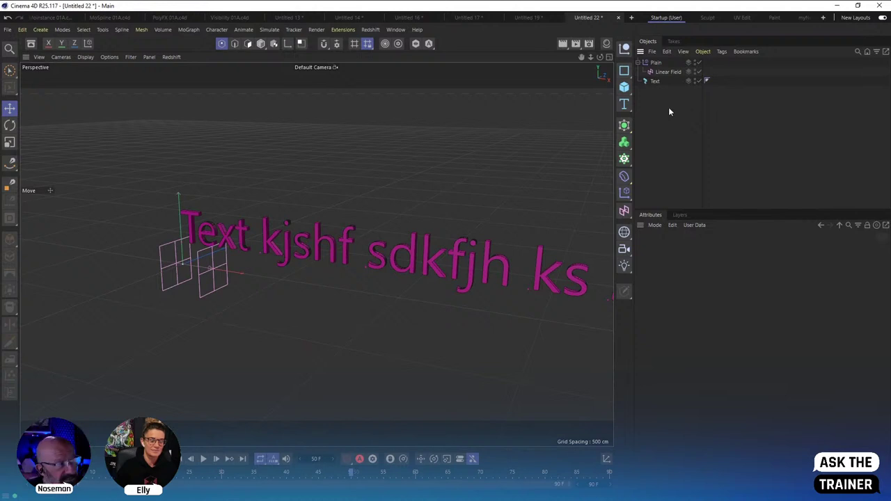
drag(703, 106, 712, 112)
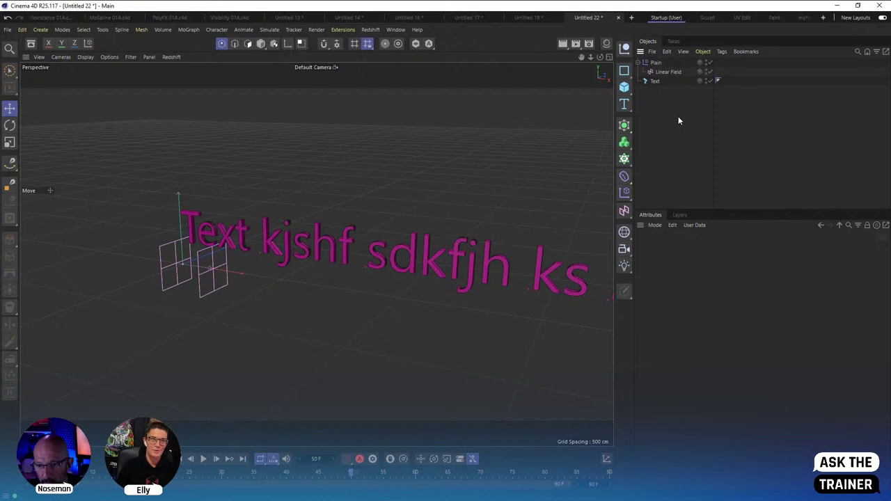
key(ctrl+n)
Create a Matrix object: a flat 40 × 1 × 40 grid of cubic clones spaced 10.5 cm.
click(623, 162)
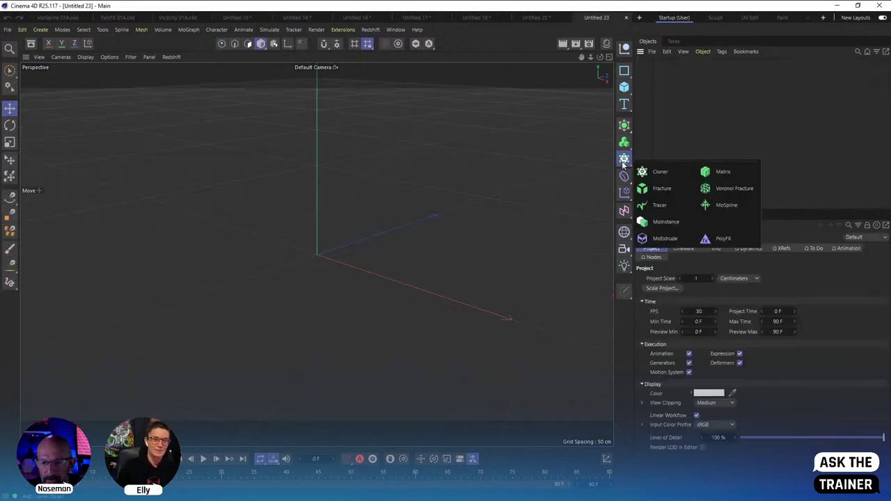
click(714, 171)
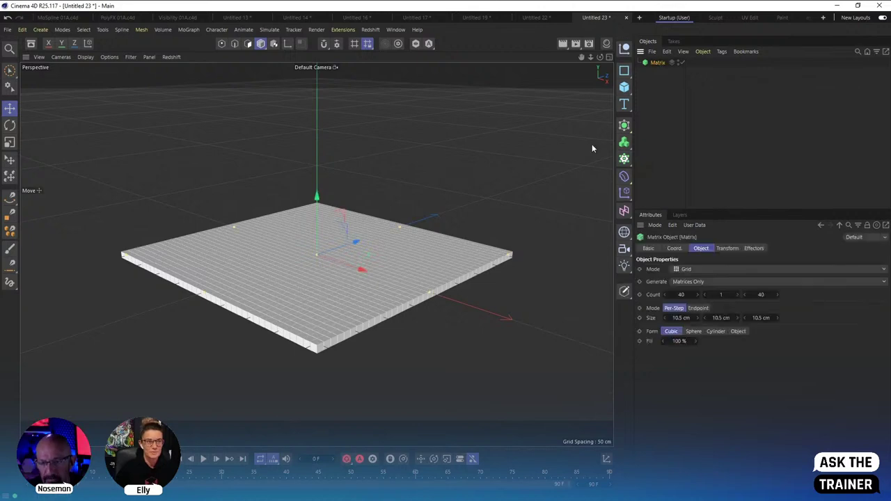
alt+drag(423, 242, 425, 209)
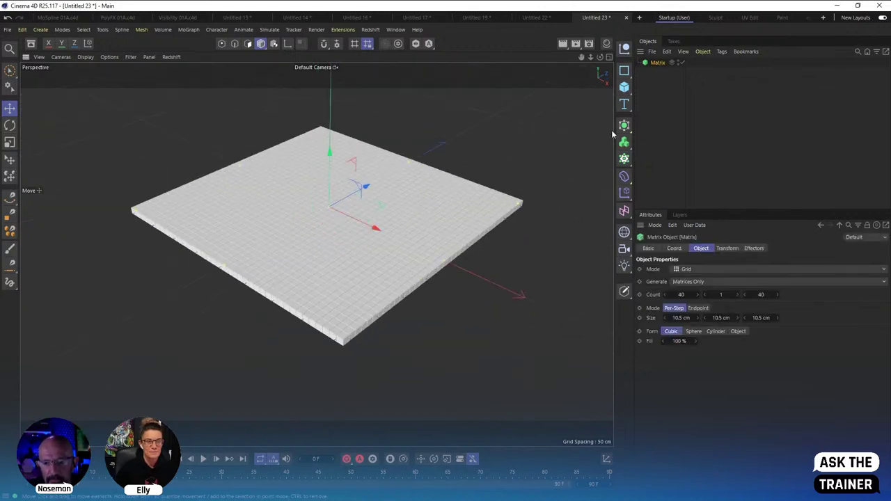
click(667, 92)
click(656, 64)
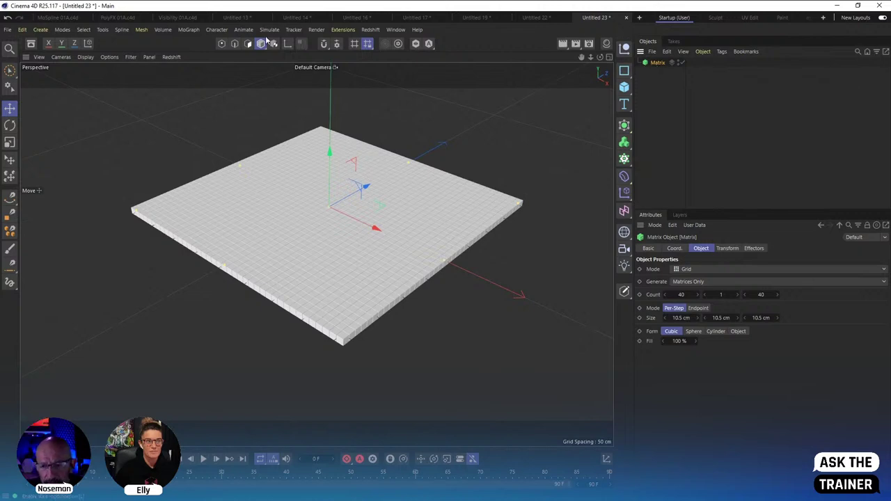
click(188, 29)
mouse_move(200, 46)
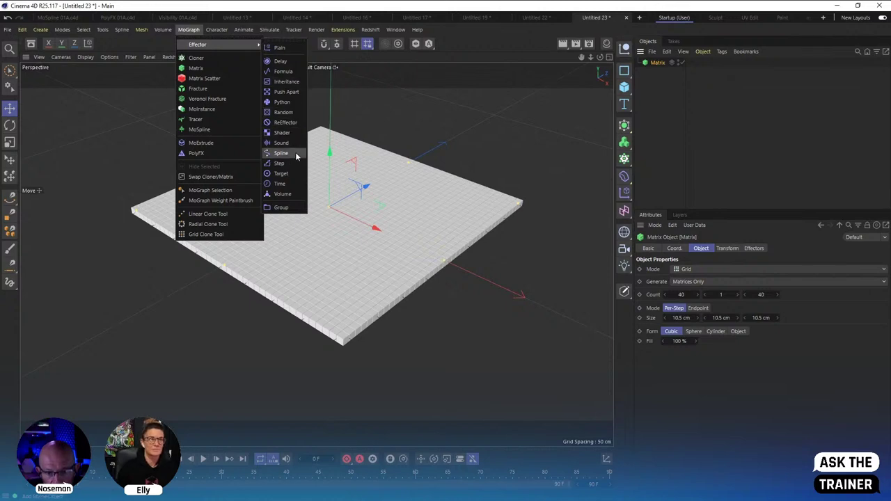
Add a Python effector and enlarge the attributes panel.
click(296, 102)
click(729, 248)
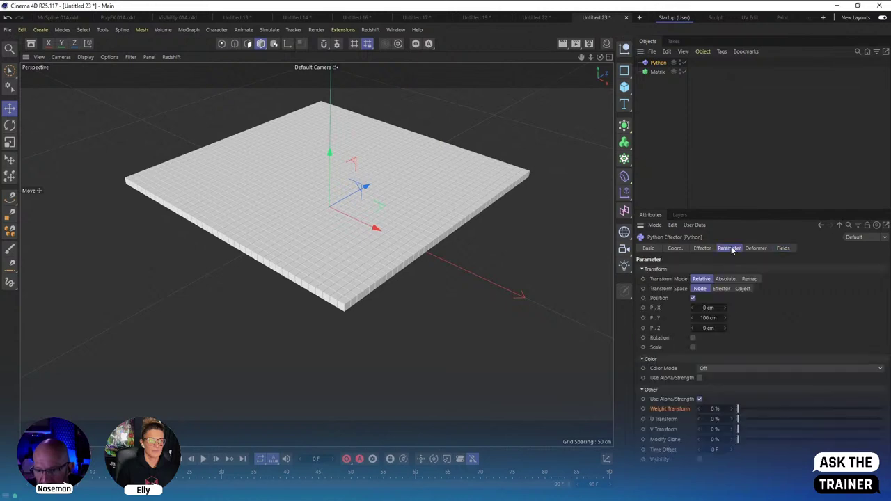
drag(719, 210, 719, 128)
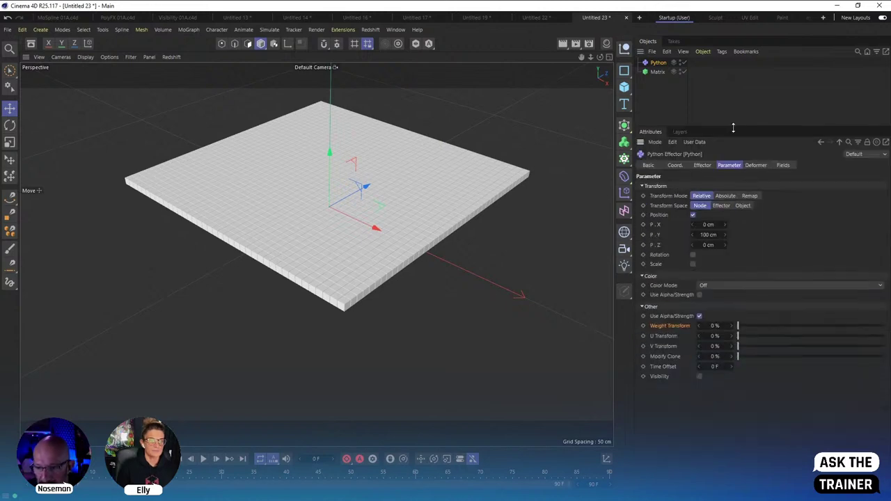
From the Effector tab, open the Python Editor and drag it over the viewport.
click(703, 166)
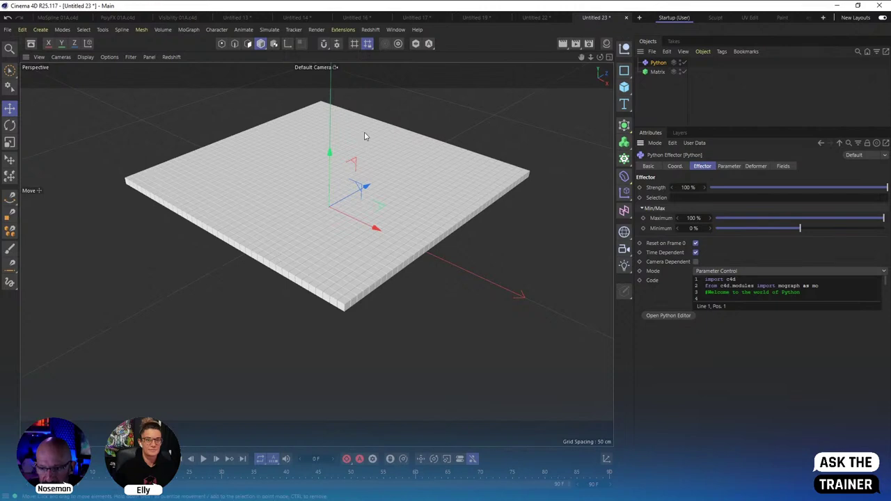
click(728, 165)
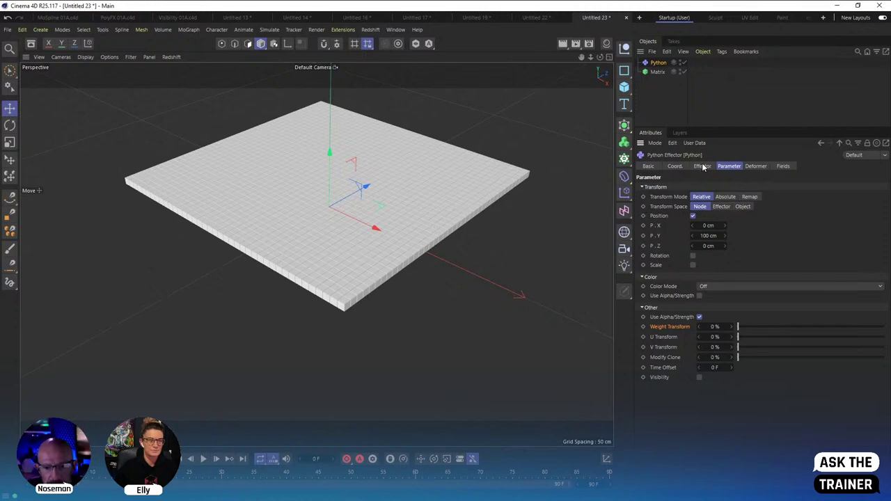
click(702, 166)
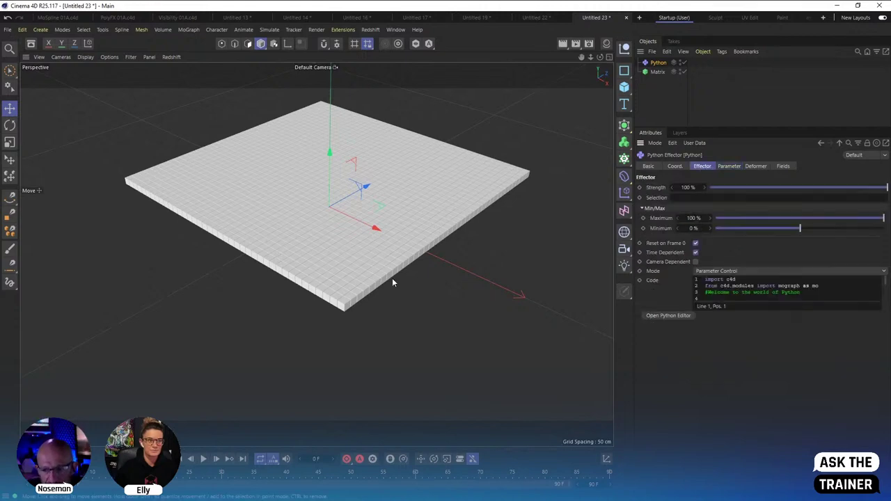
click(670, 316)
drag(627, 164, 463, 189)
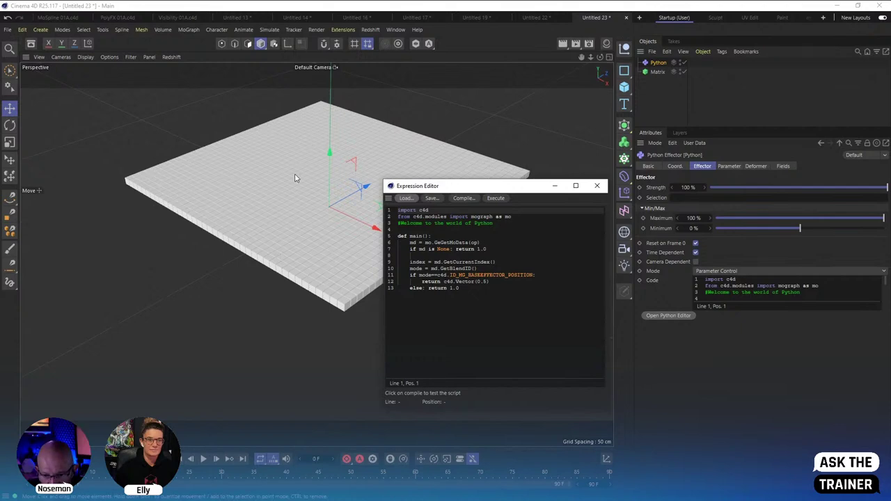
Delete the script's extra lines, leaving an indented 'return 1.0' in main, and execute it.
drag(472, 292, 408, 257)
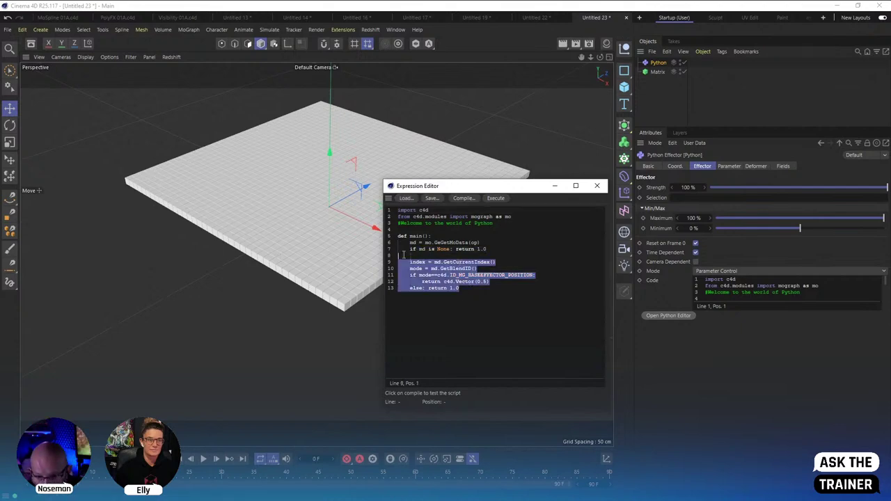
key(BackSpace)
key(BackSpace)
click(450, 249)
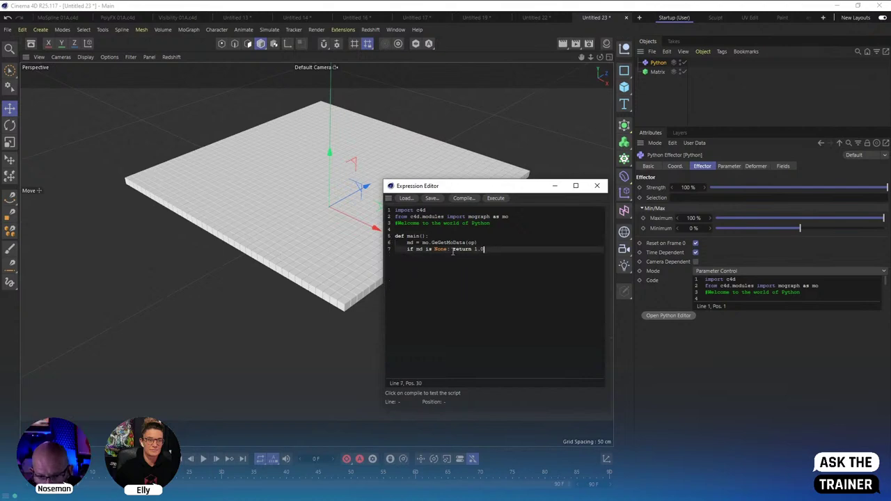
key(shift+Up)
key(shift+Home)
key(BackSpace)
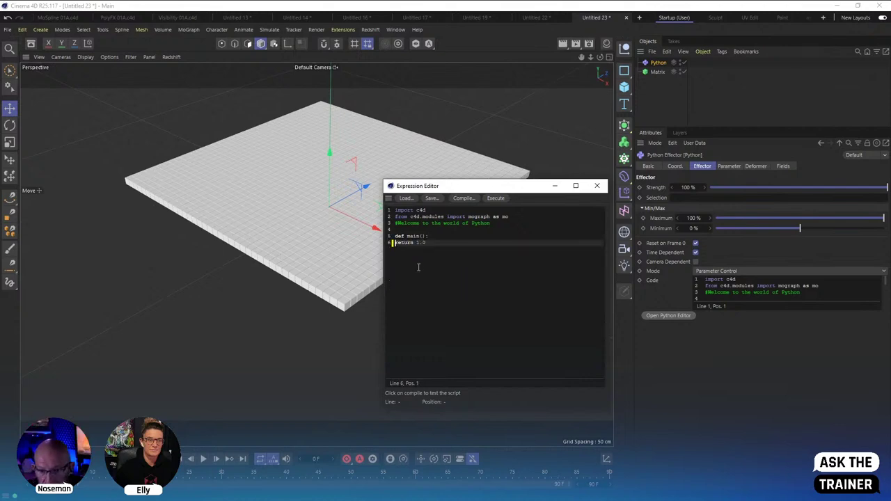
key(Tab)
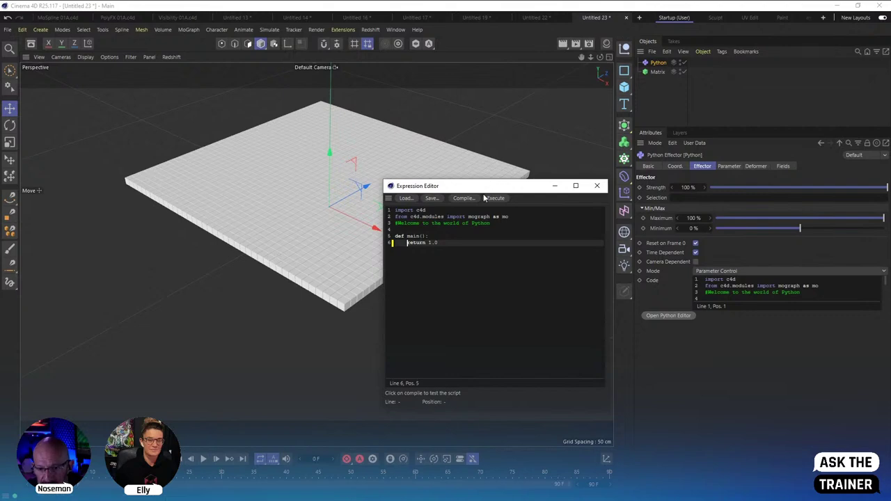
drag(522, 189, 589, 227)
click(563, 236)
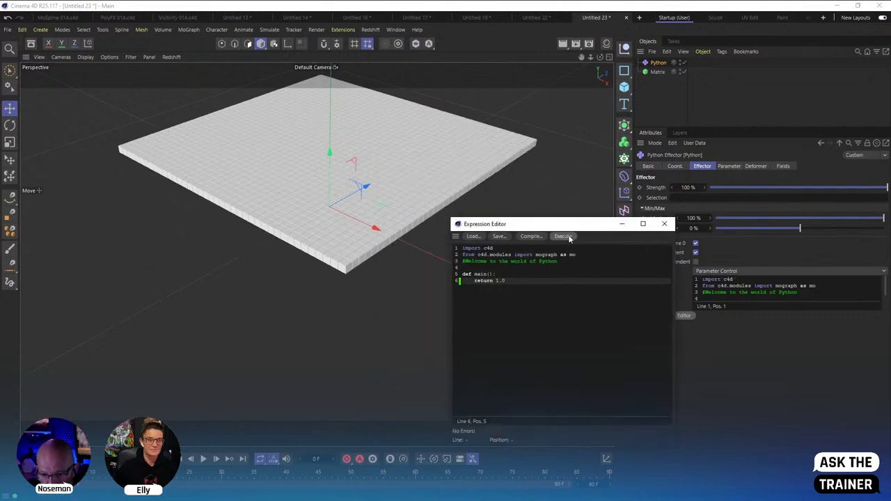
Change the return value to 0.5, execute it, and check the effector's parameters.
double_click(500, 281)
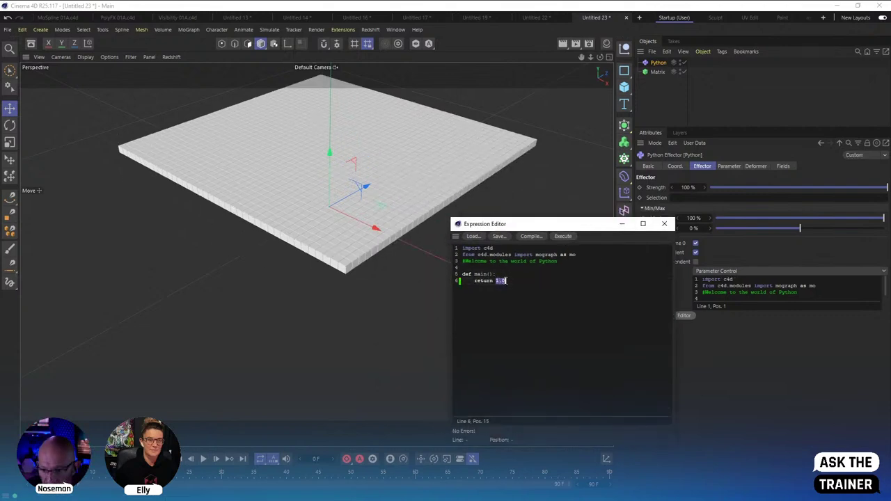
text(0.5)
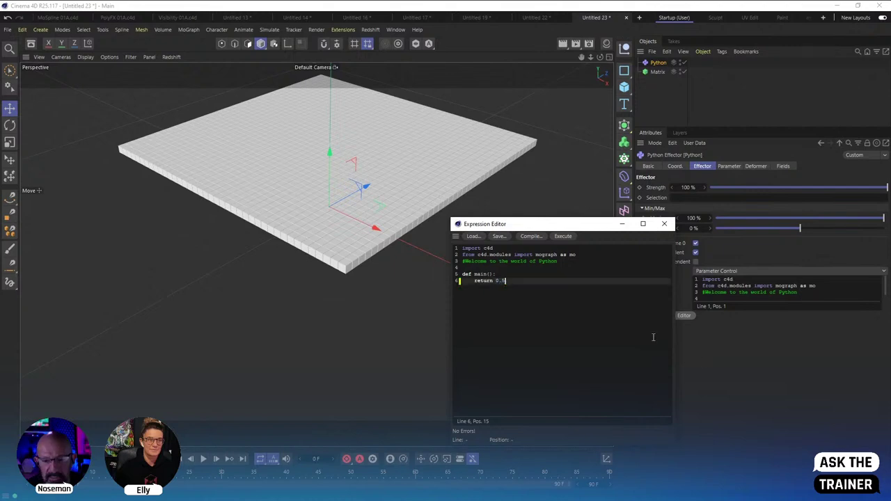
click(562, 237)
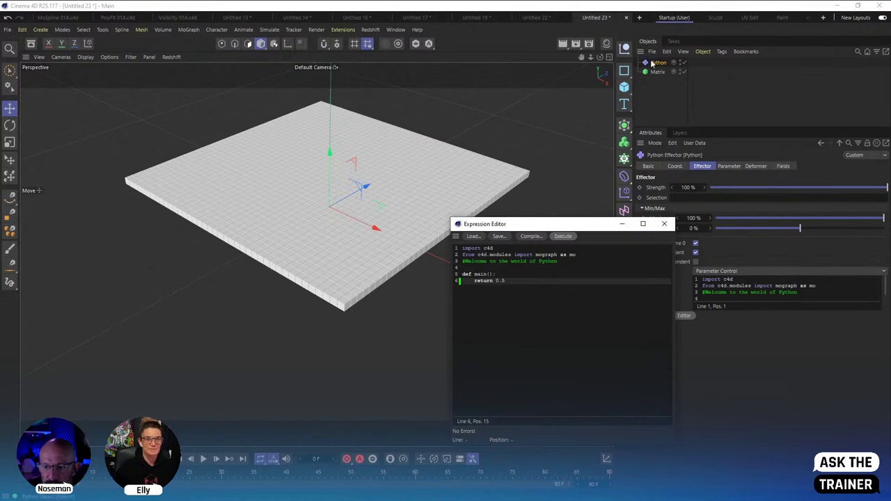
drag(597, 229, 556, 246)
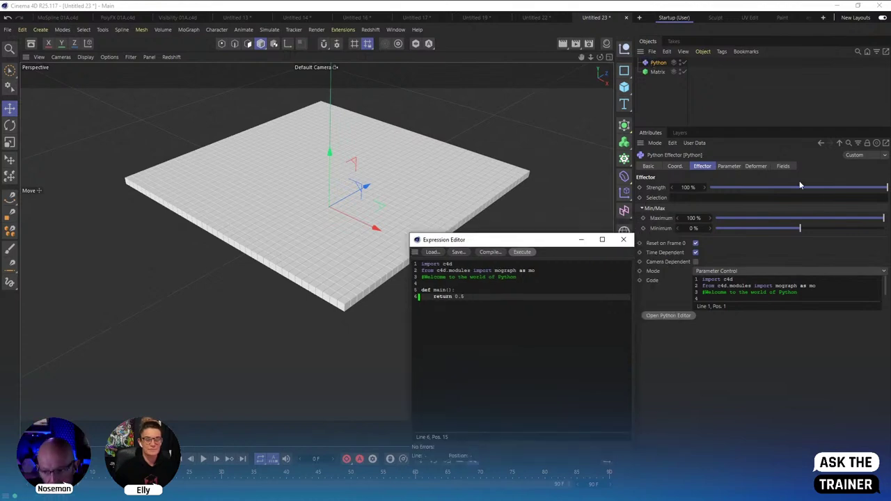
click(729, 166)
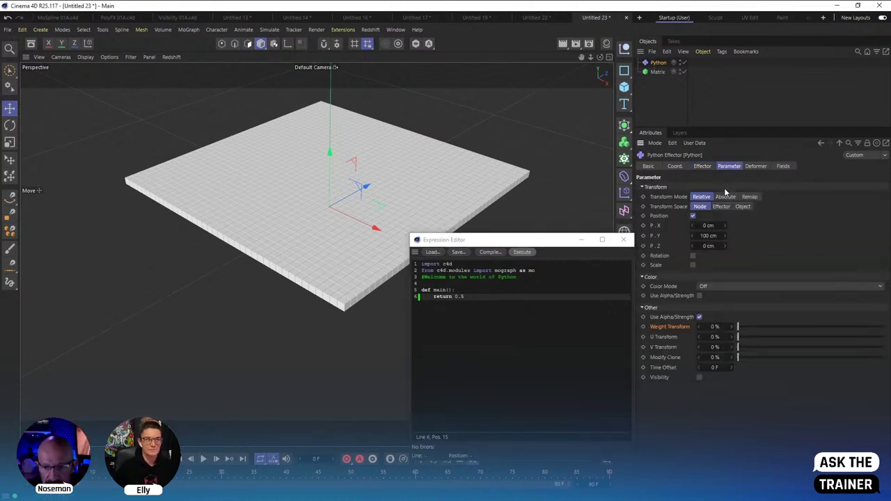
drag(552, 242, 543, 246)
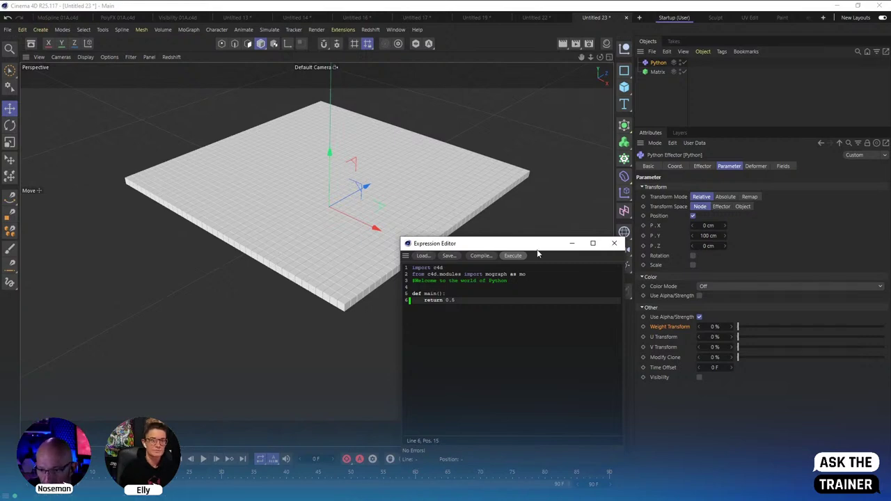
drag(539, 248, 510, 221)
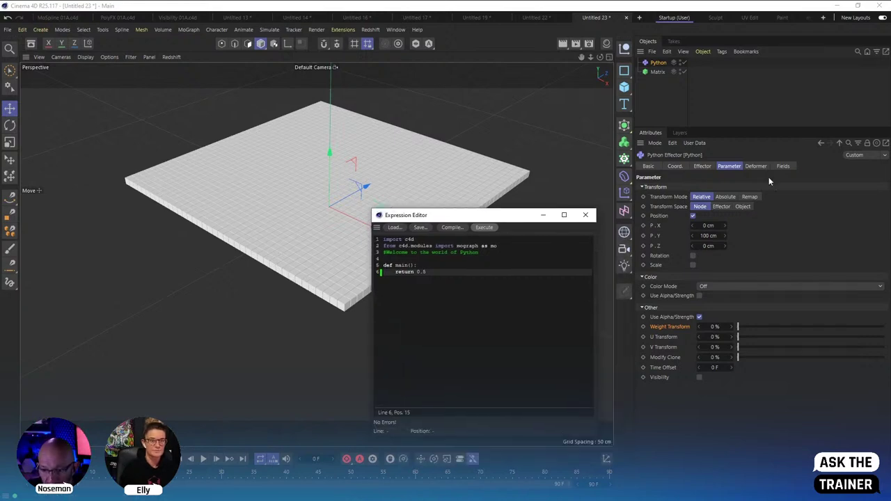
click(711, 169)
click(712, 272)
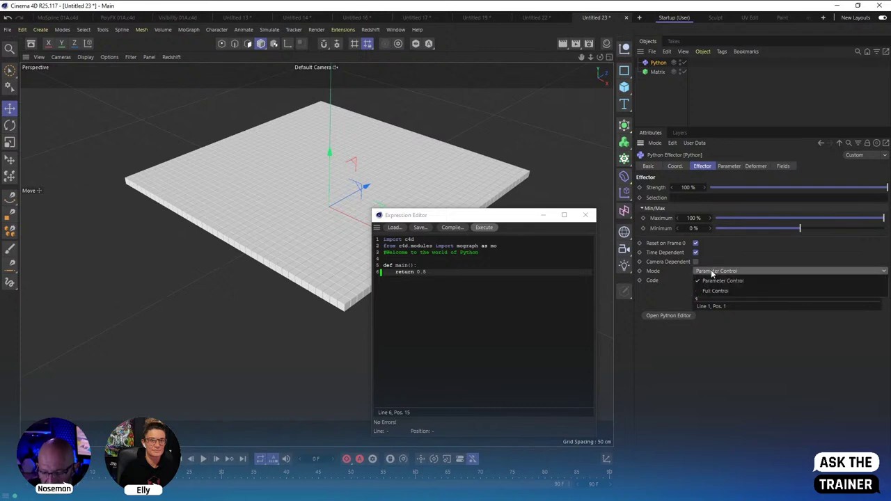
Try Full Control, then Parameter Control with Strength dropped to 7% and restored to 100%.
click(743, 292)
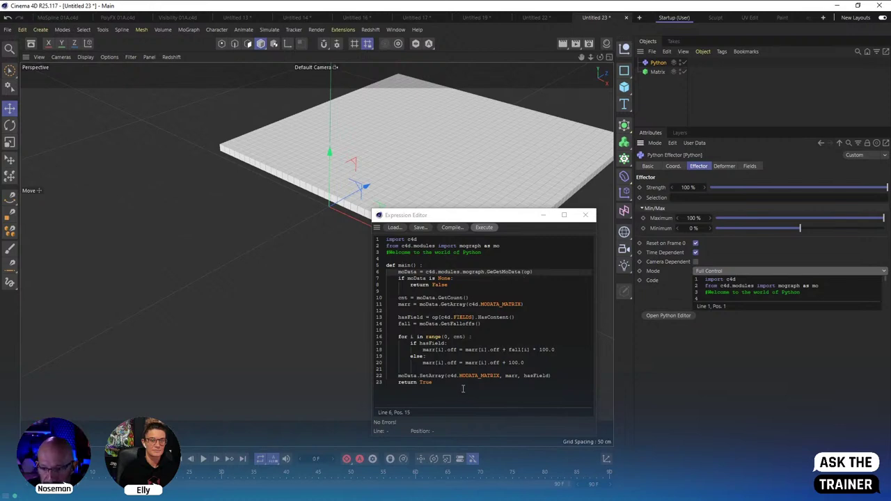
click(723, 270)
click(722, 284)
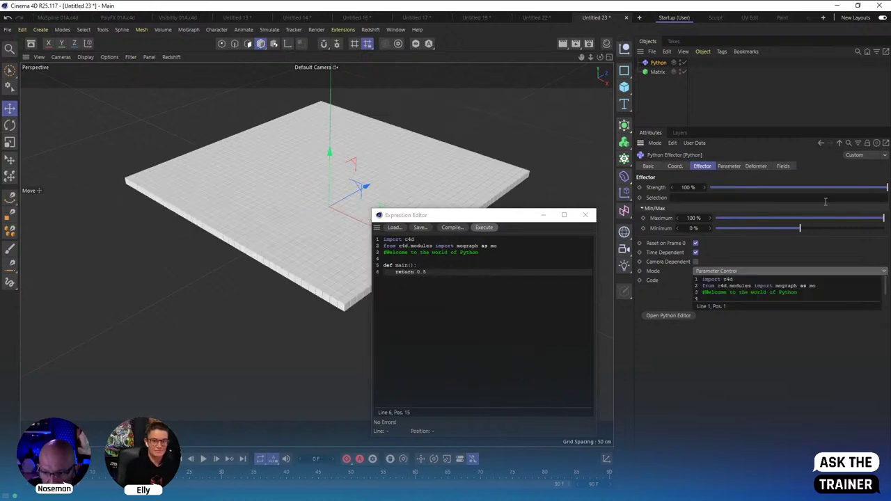
click(722, 187)
drag(752, 186, 887, 187)
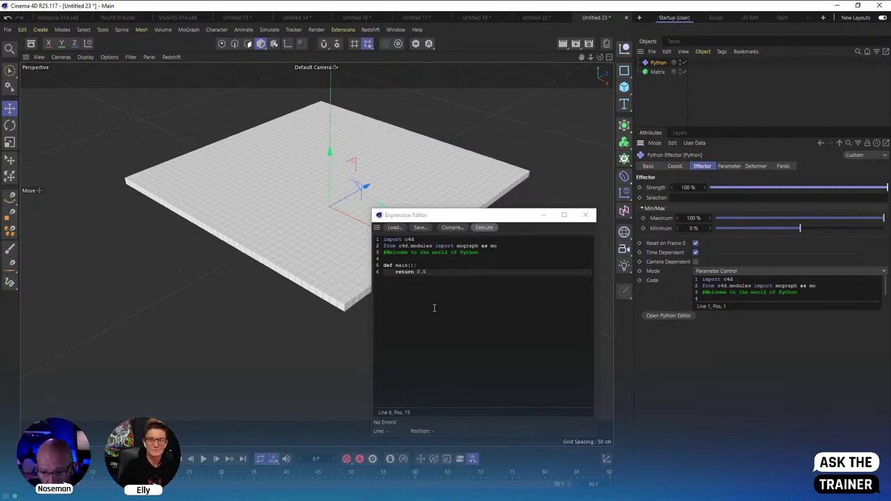
Set Mode back to Full Control and compare with a MoGraph overview sheet.
click(722, 273)
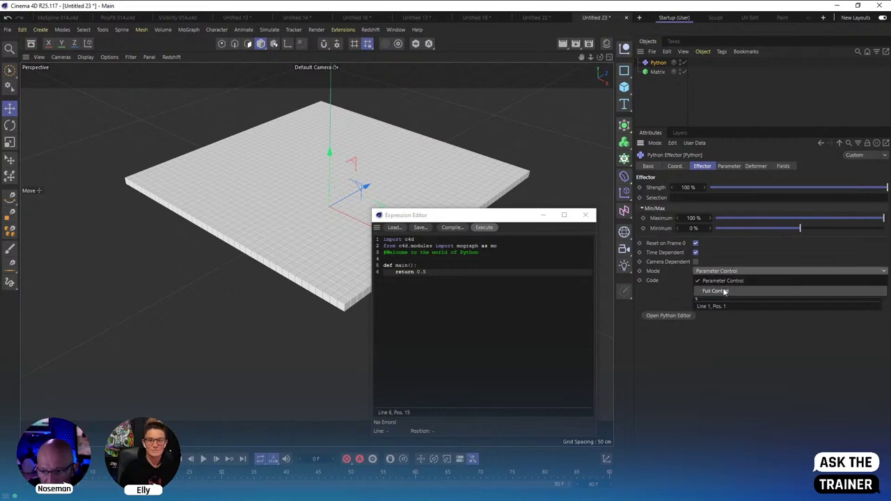
click(717, 291)
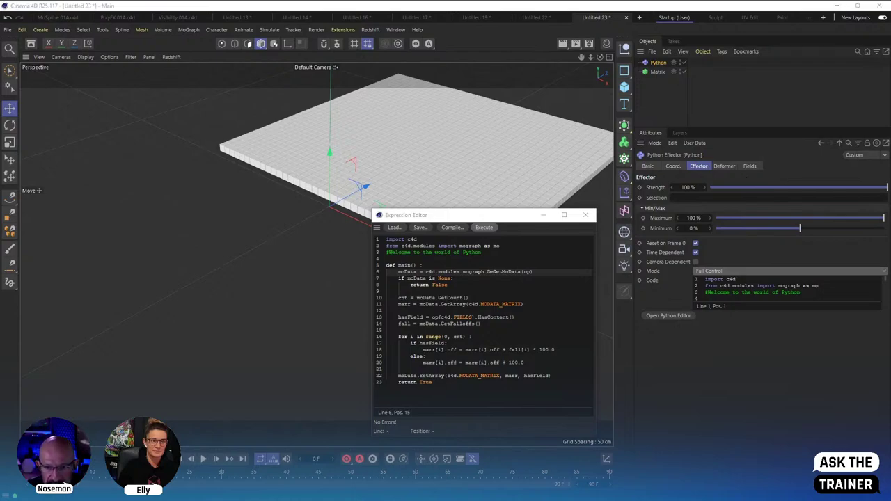
key(alt+Tab)
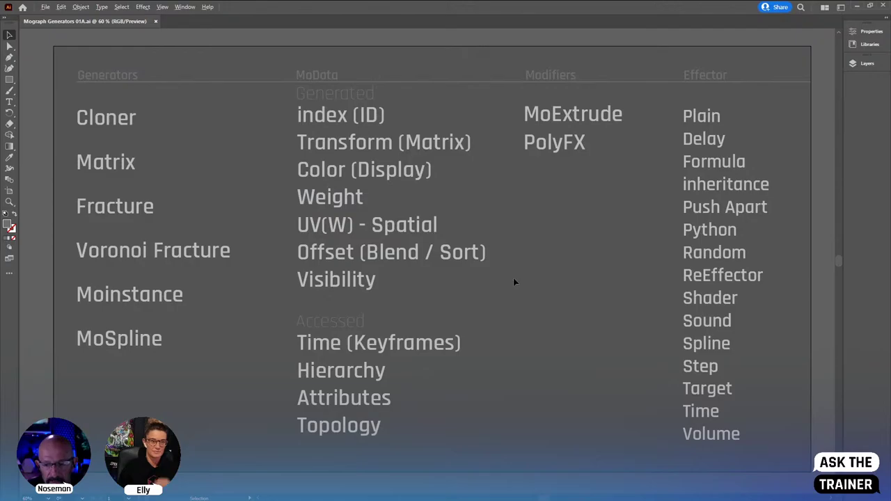
key(alt+Tab)
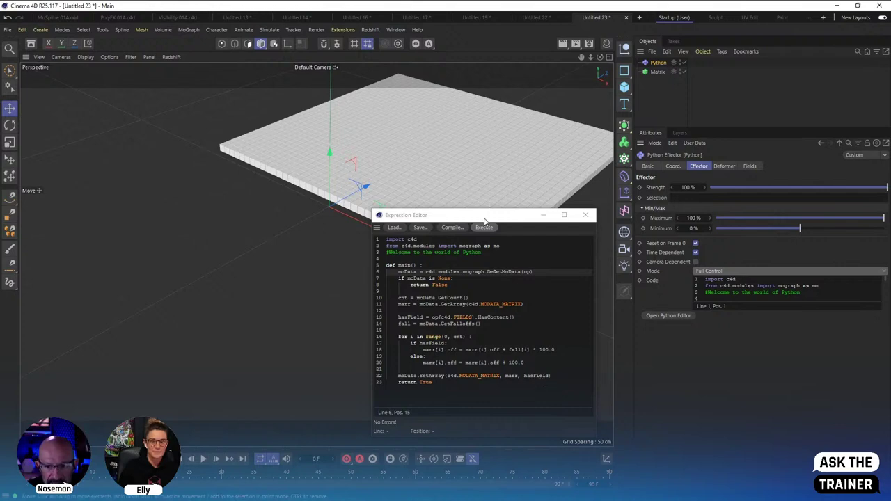
drag(486, 221, 494, 192)
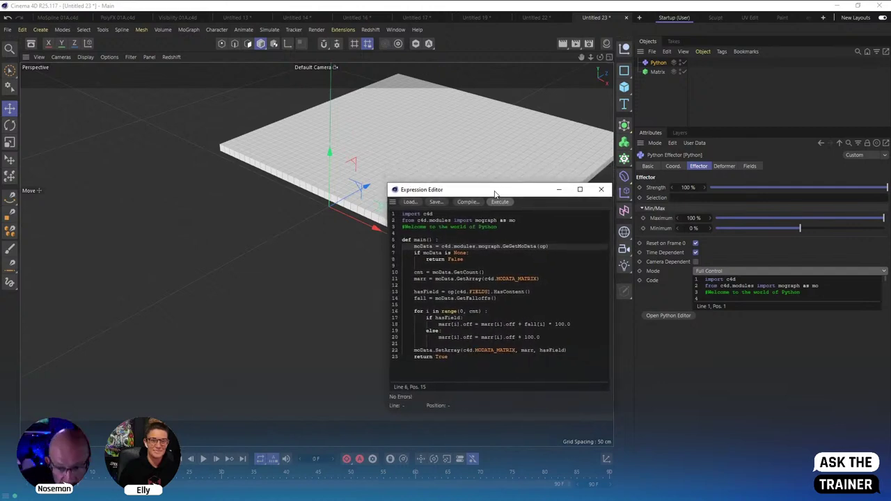